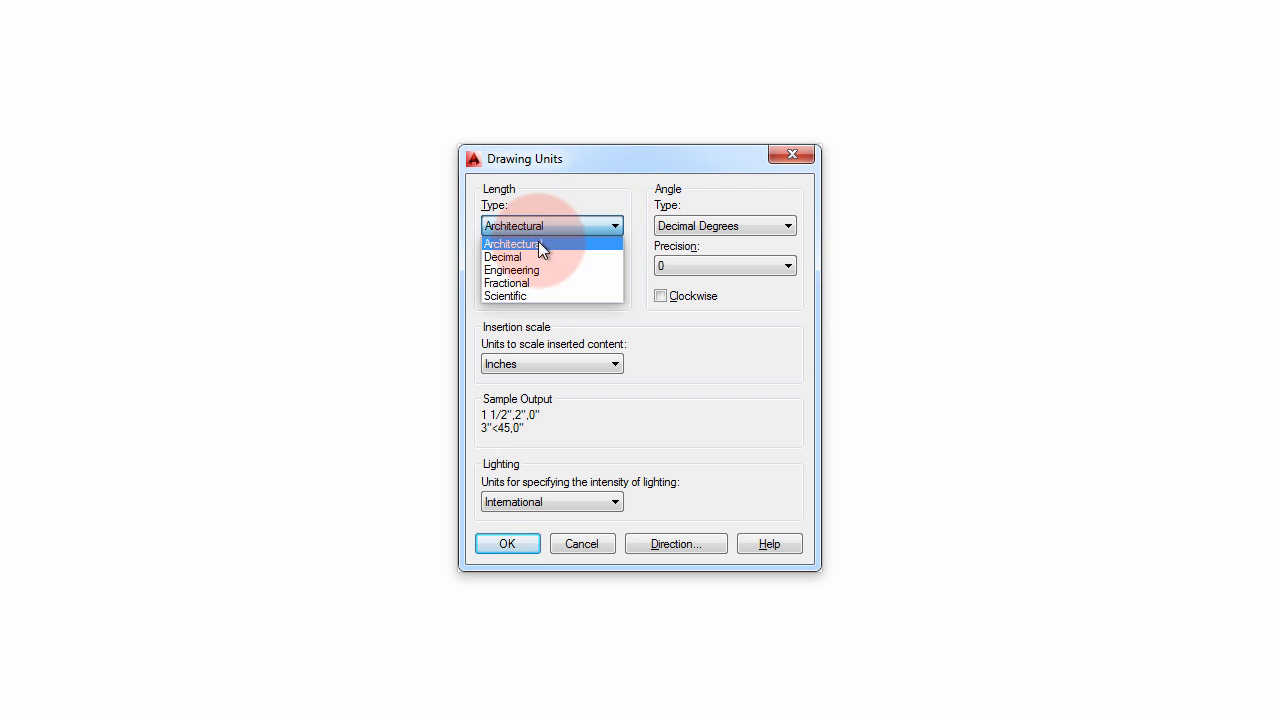
Step: Accept Architectural length units and draw a closed rectangle 21 inches wide and 8 inches high with the Line command
click(514, 545)
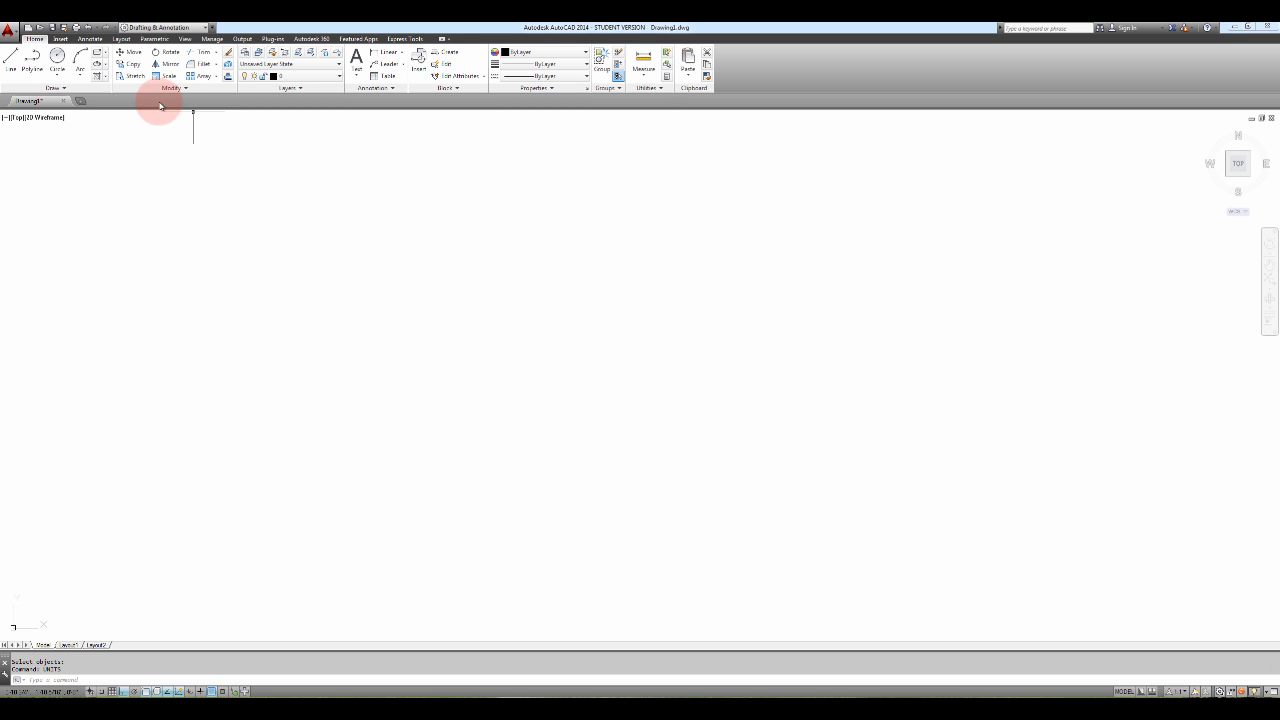
click(11, 60)
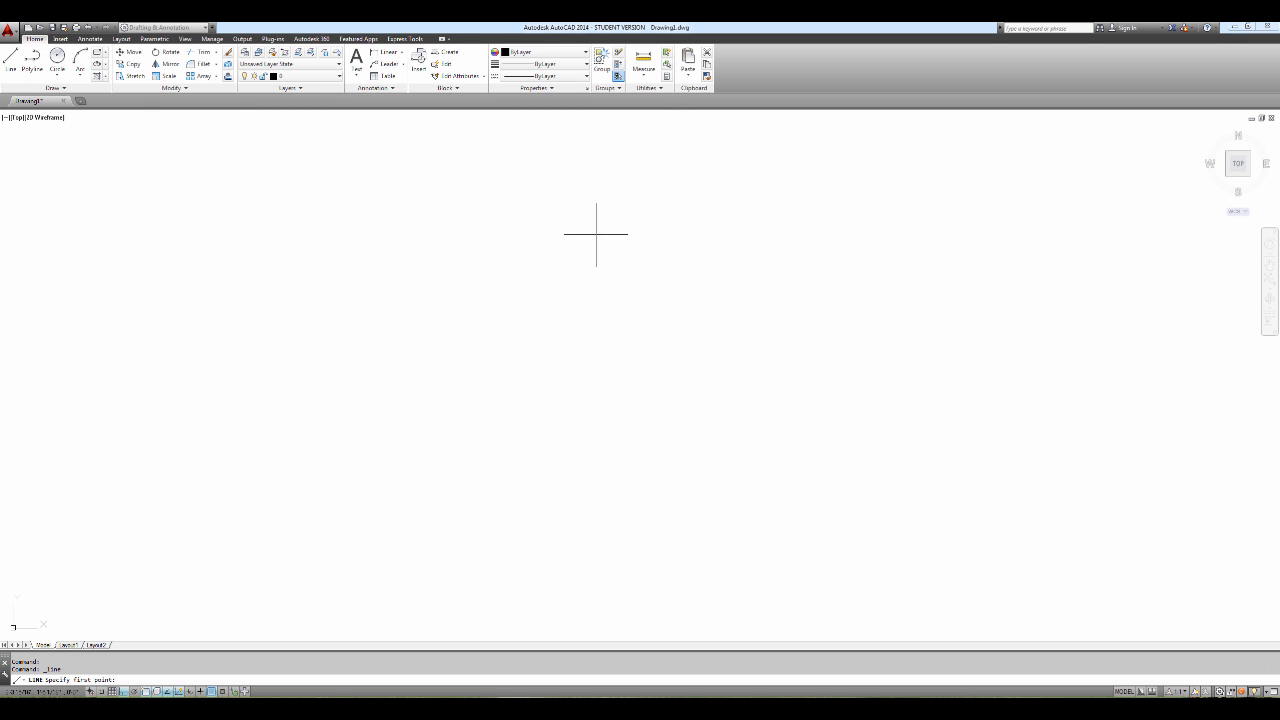
click(516, 229)
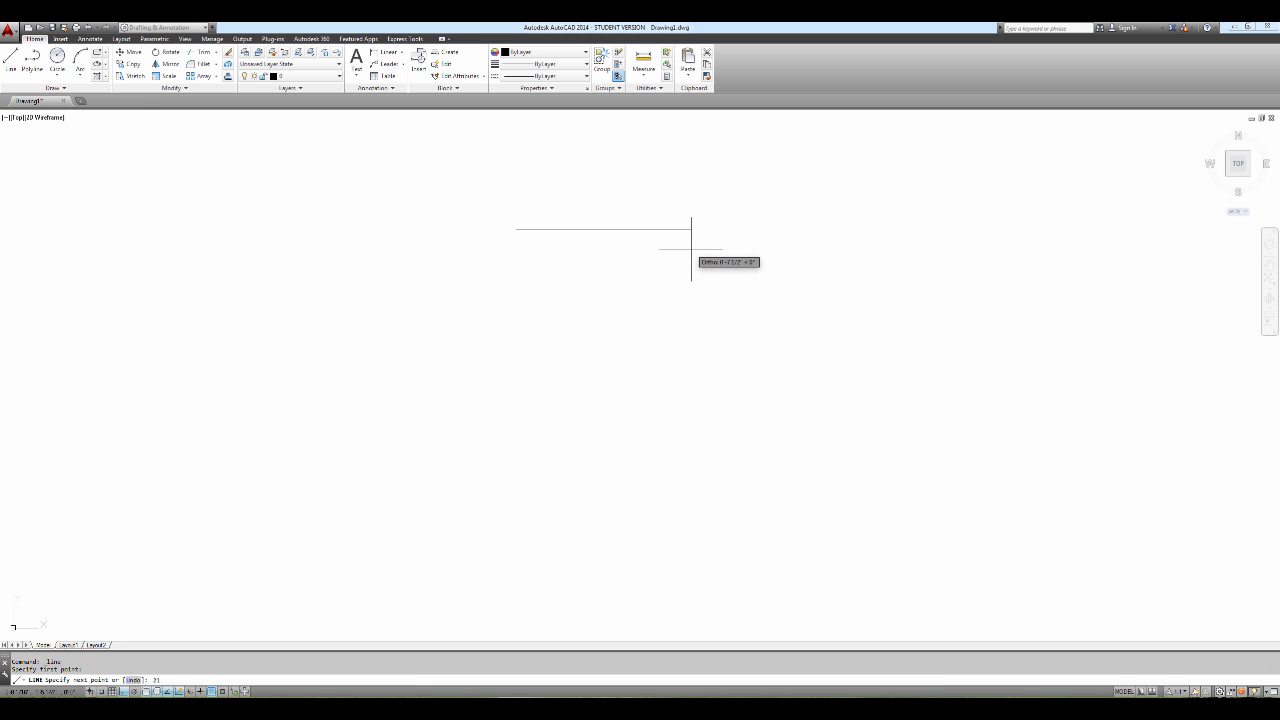
key(Return)
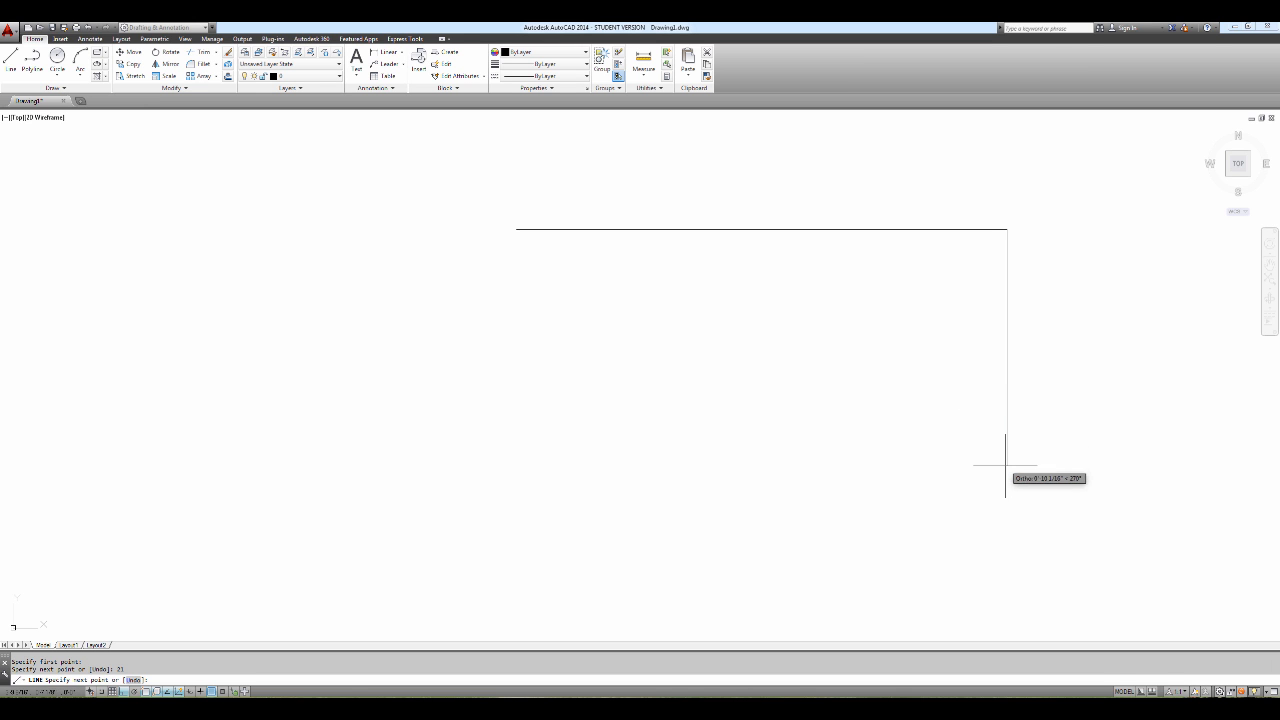
text(8)
key(Return)
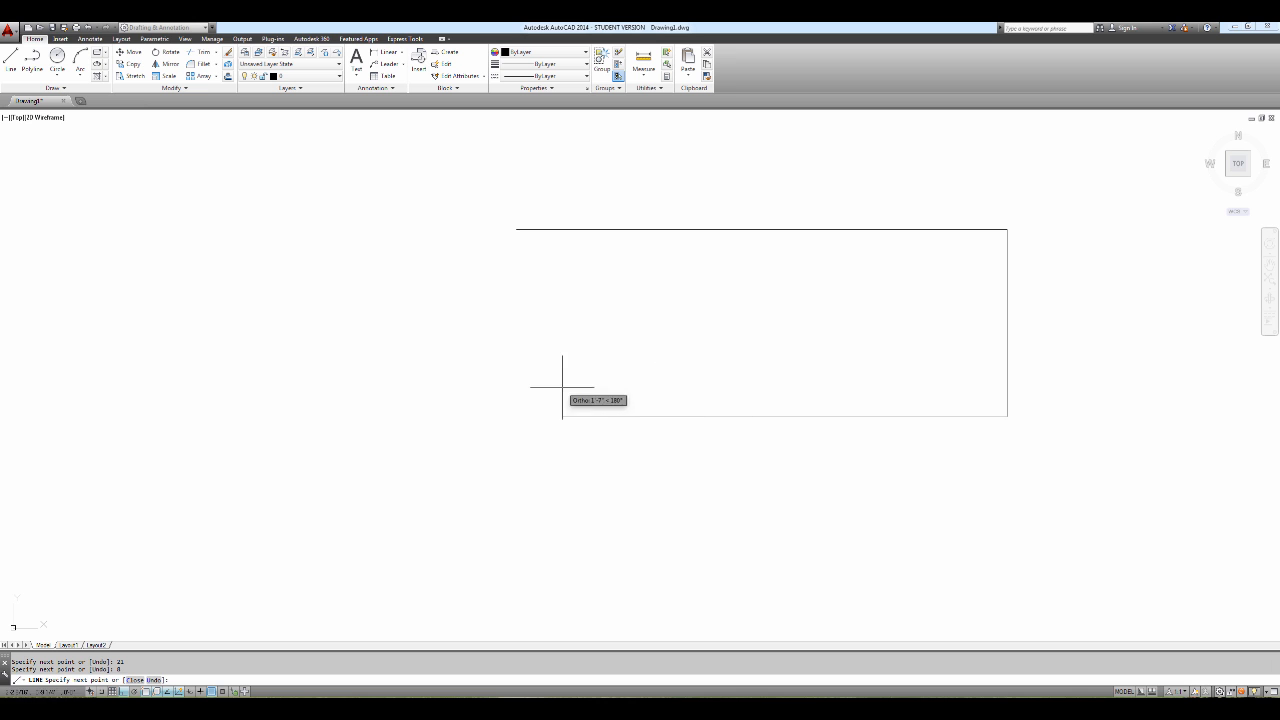
text(21)
key(Return)
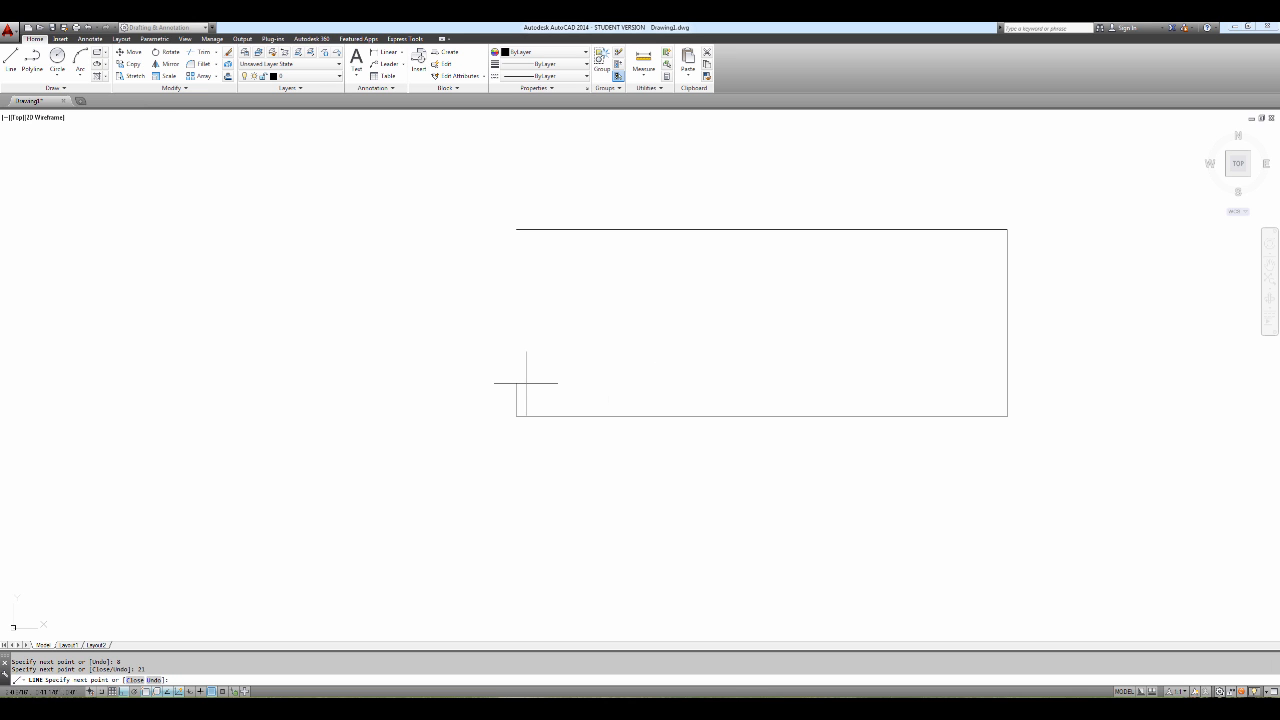
text(c)
key(Return)
Step: Draw a vertical ellipse below the rectangle, its upper end at the lower edge's midpoint and its half-width about 6 1/2 inches
scroll(672, 374, down, 5)
middle_drag(654, 351, 600, 277)
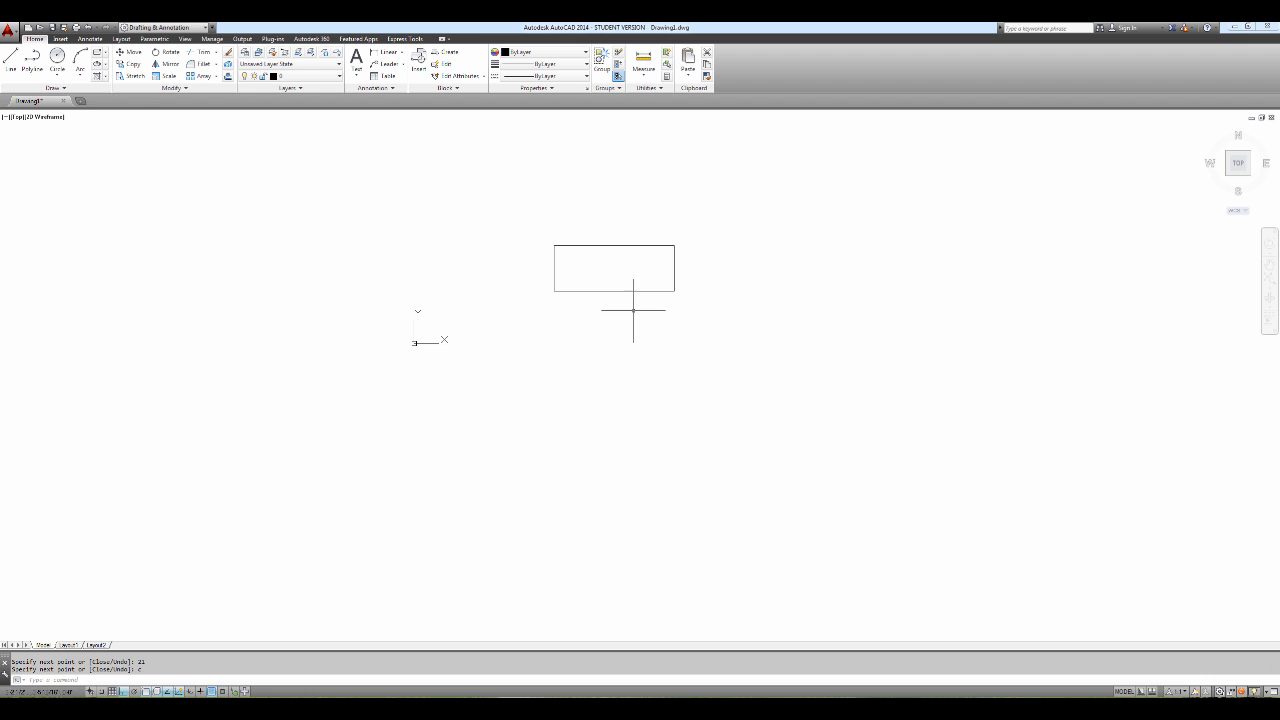
click(96, 63)
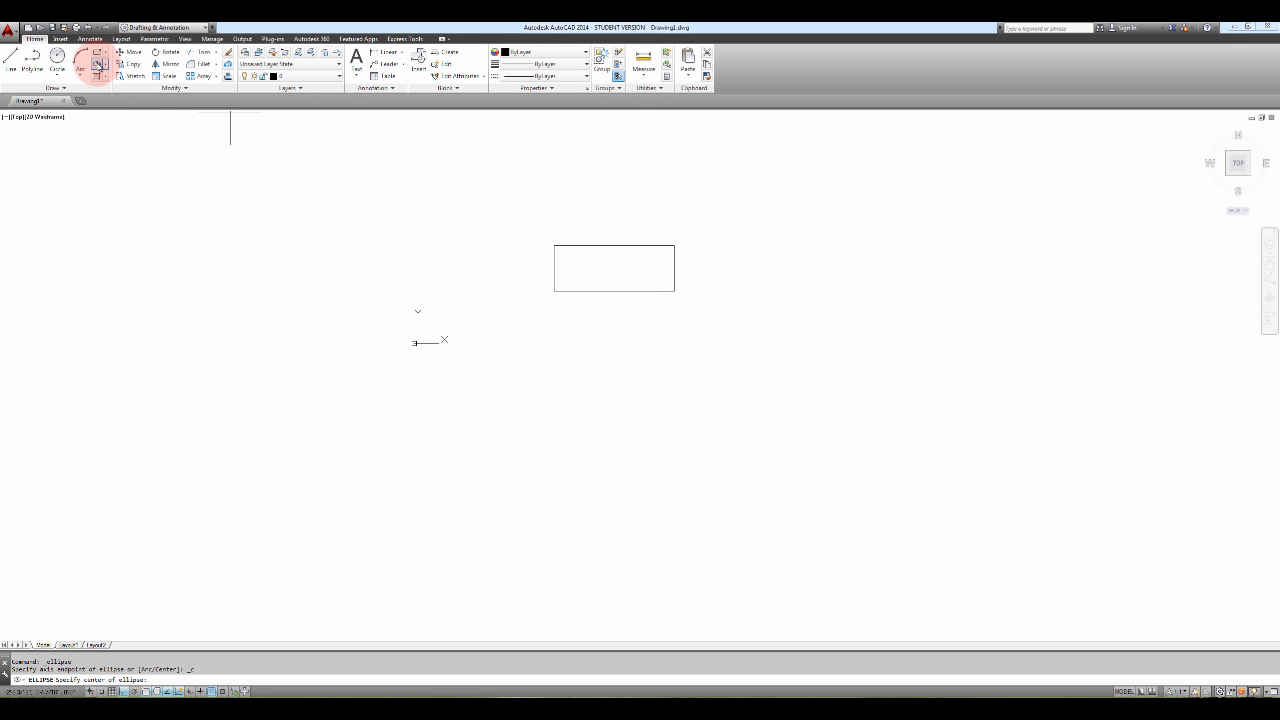
click(614, 344)
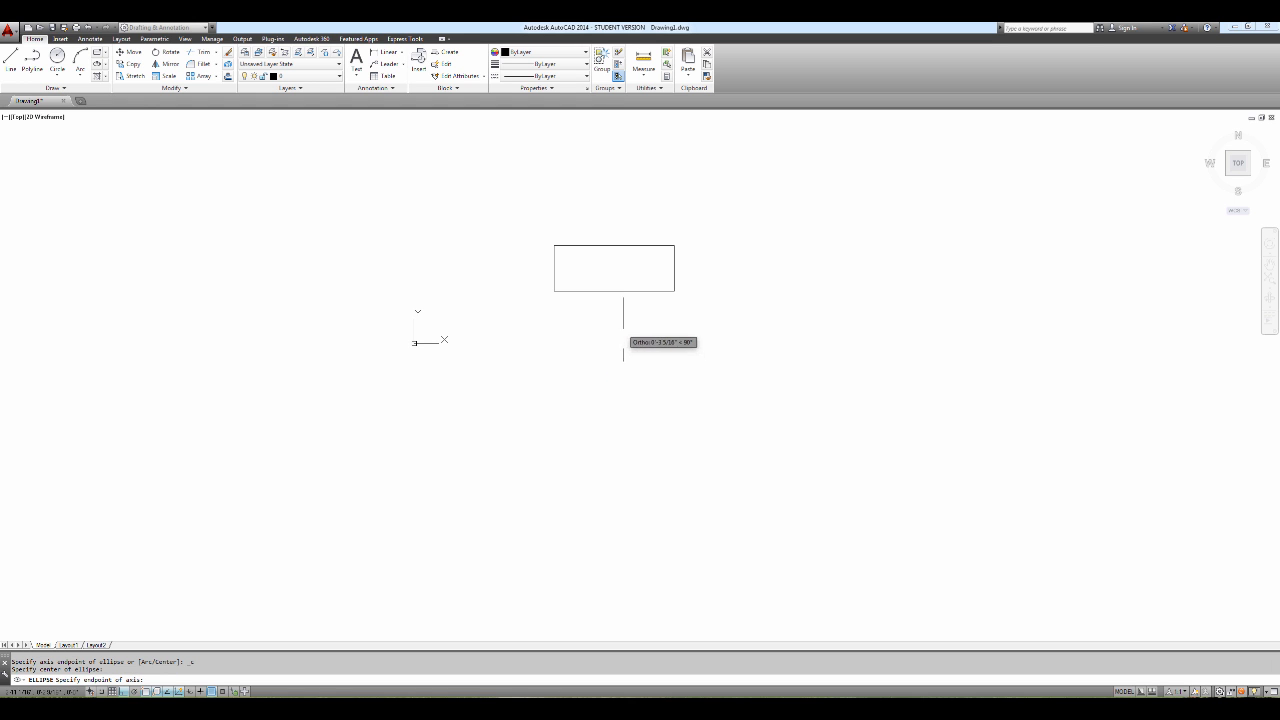
click(620, 295)
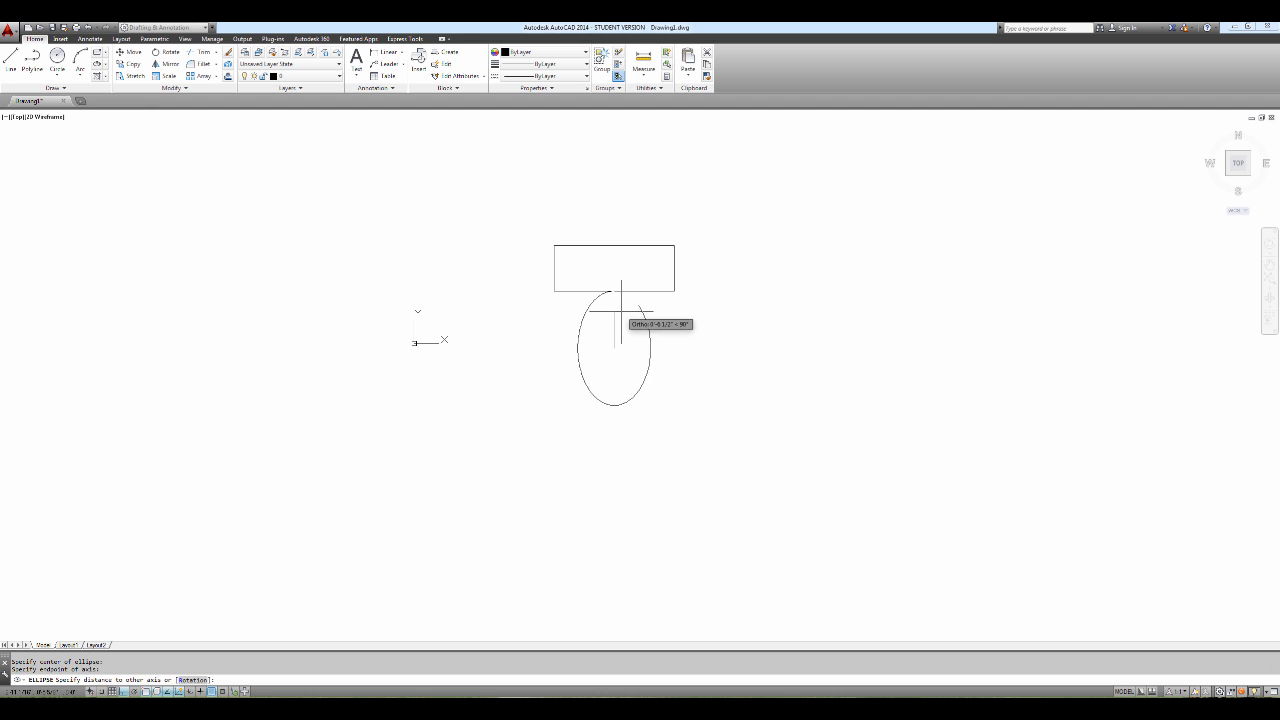
click(621, 311)
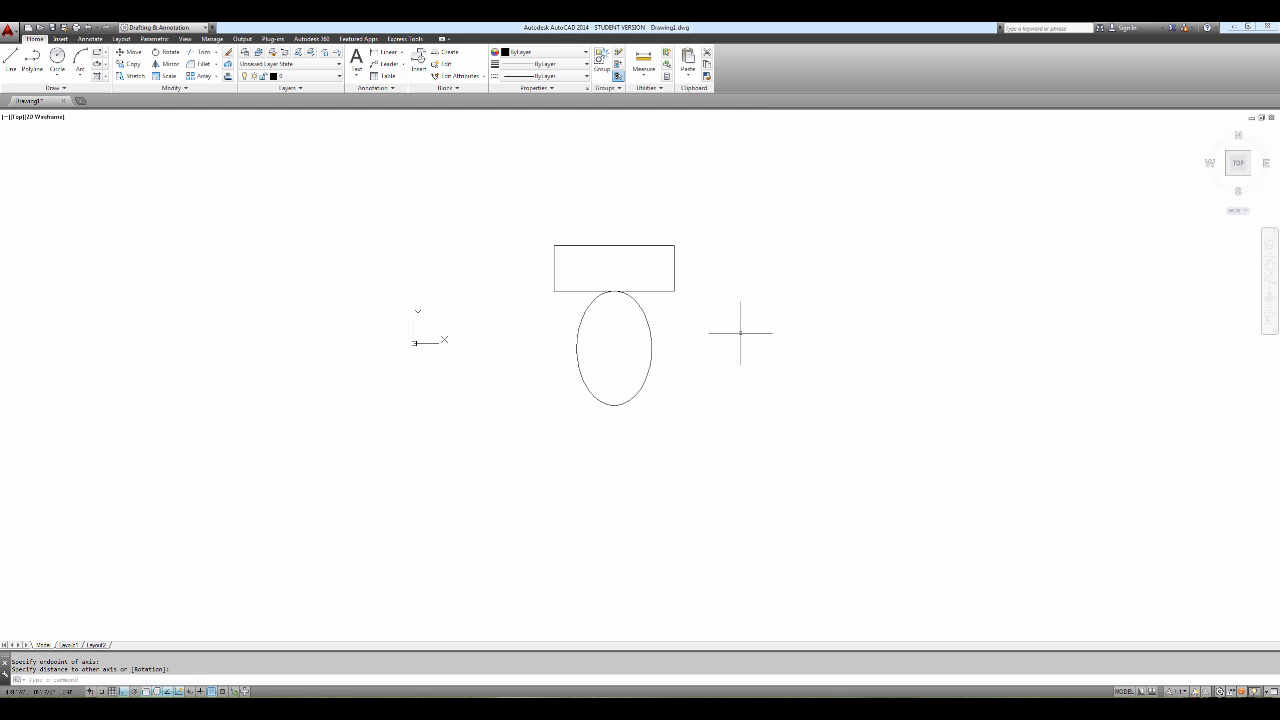
Step: Move the ellipse straight down to leave a small gap between it and the rectangle
text(m)
key(Return)
click(652, 339)
key(Return)
click(683, 318)
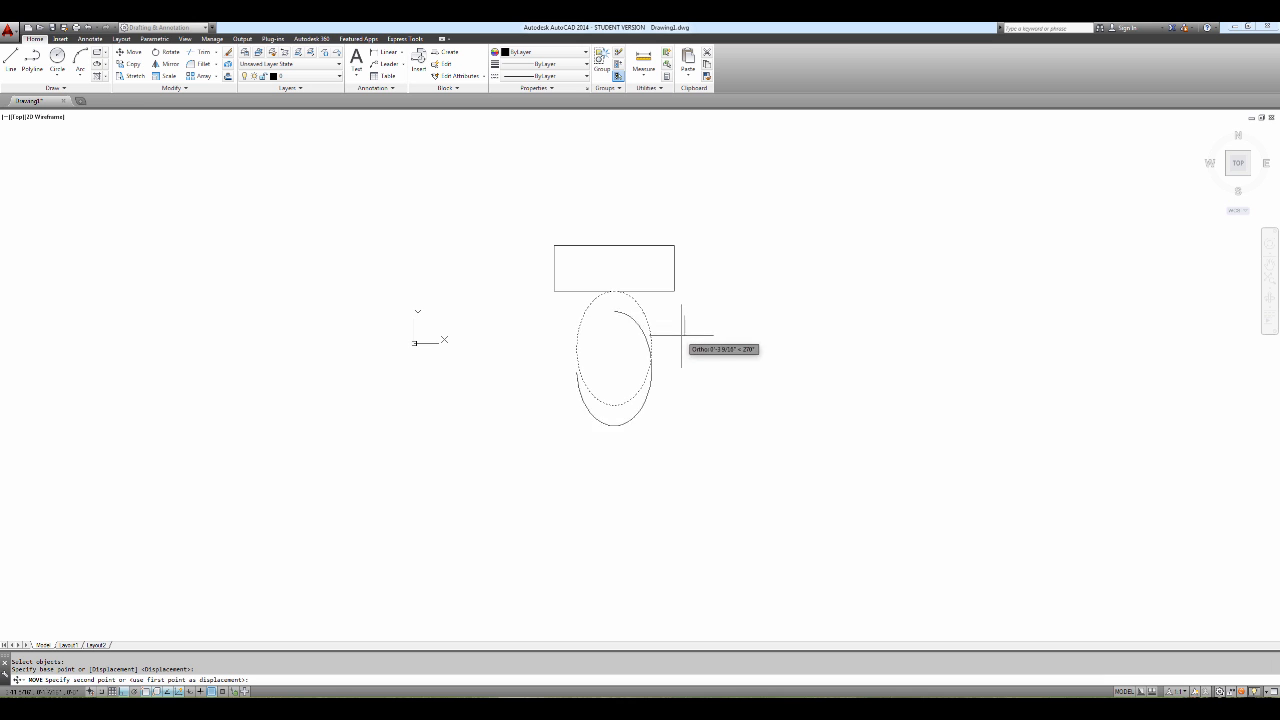
key(Escape)
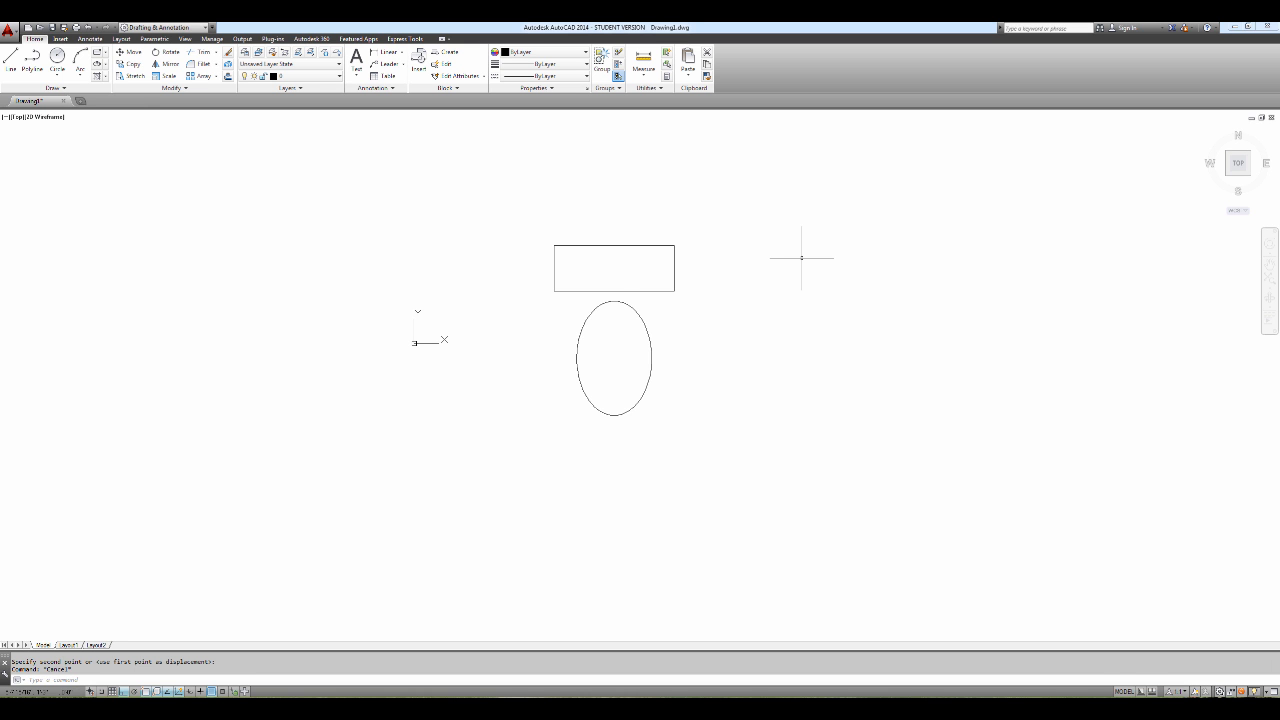
Step: Start a block definition named toilet with its base point at the midpoint of the rectangle's upper edge
text(br)
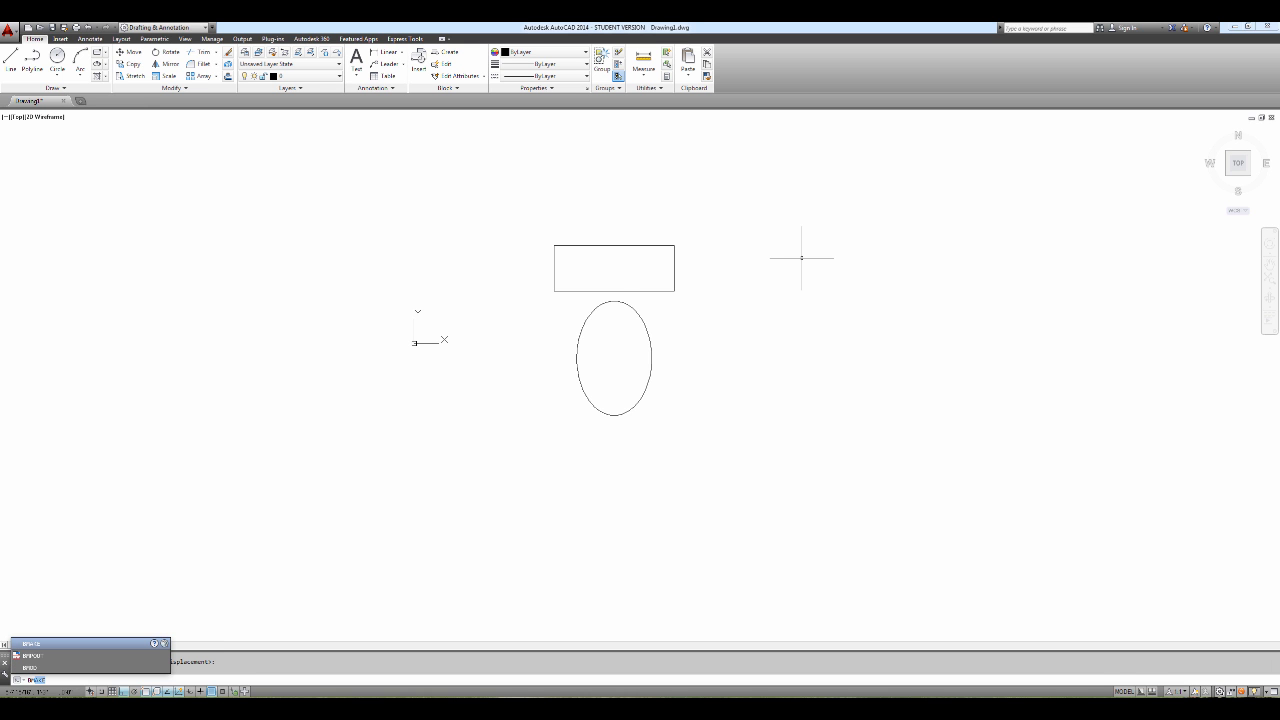
key(Return)
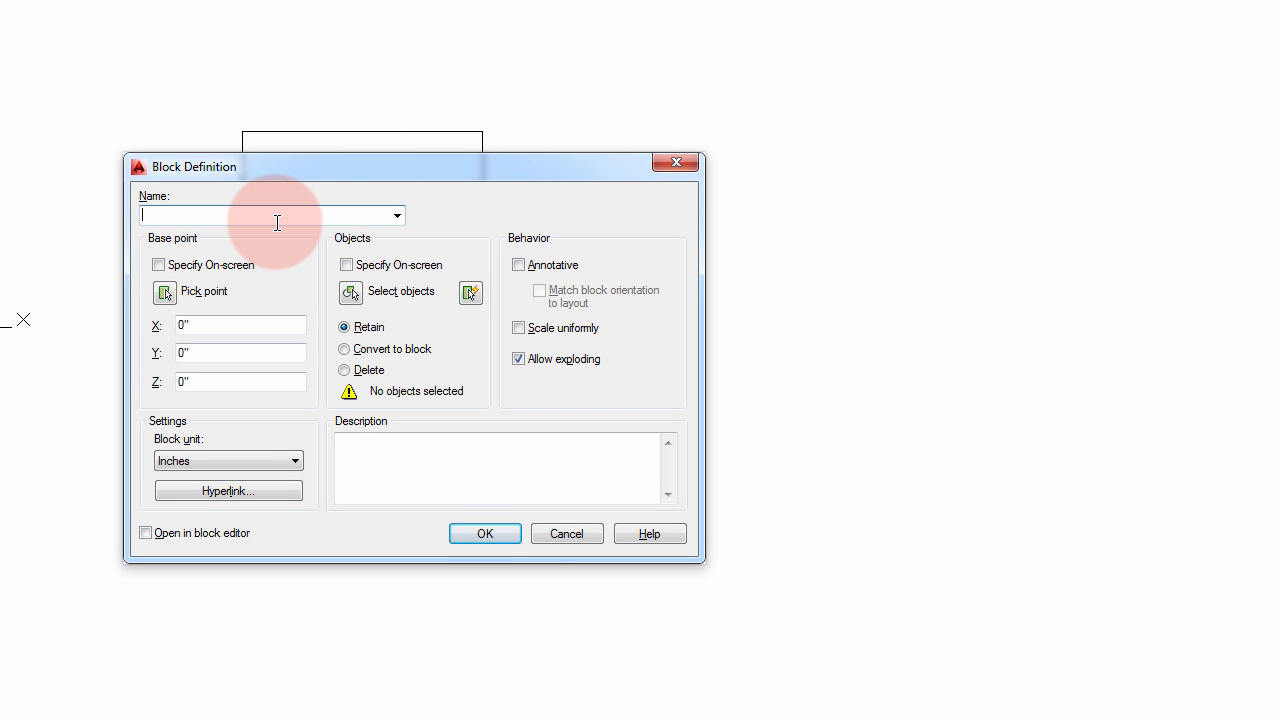
text(ti)
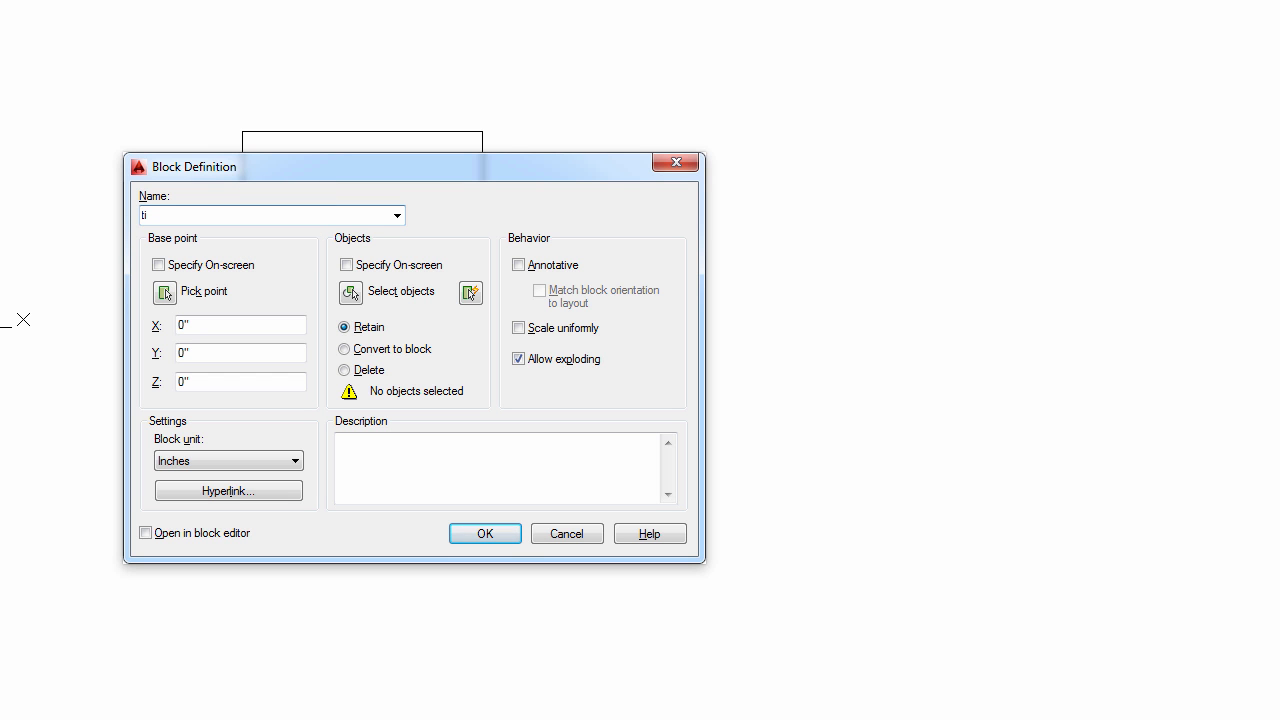
text(oilet)
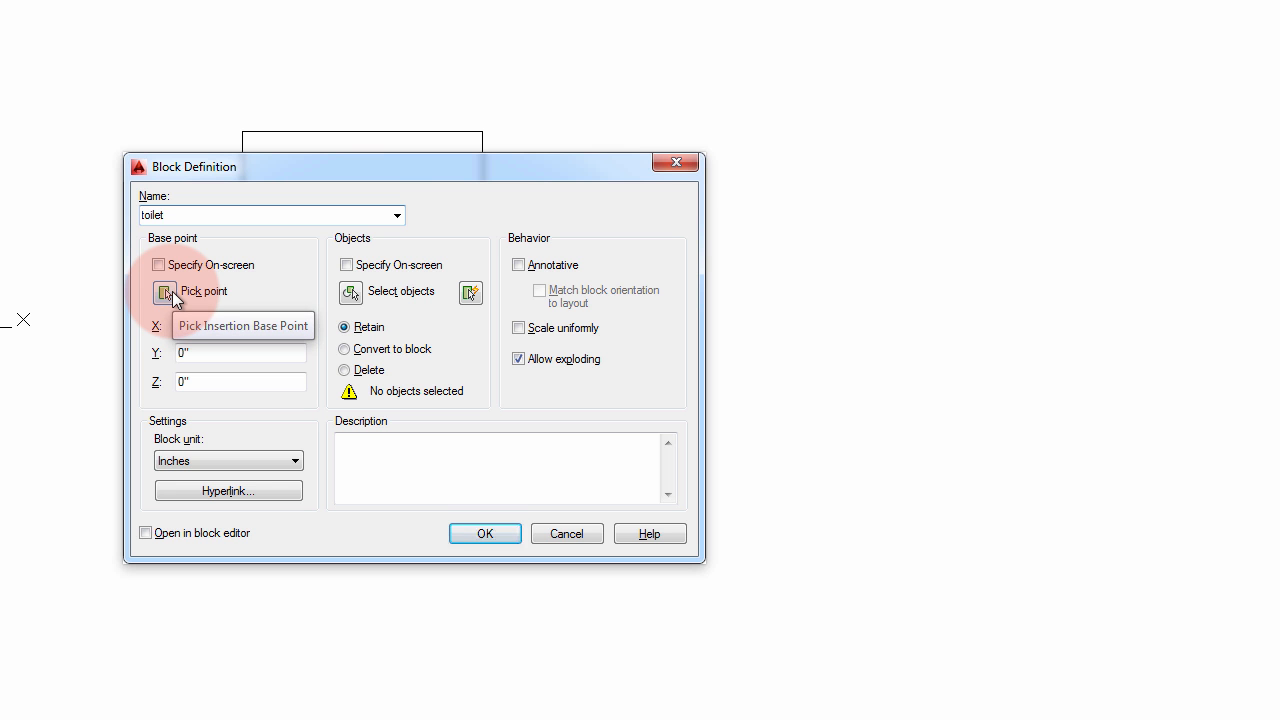
mouse_move(368, 172)
mouse_down()
mouse_move(594, 201)
mouse_move(820, 183)
mouse_move(896, 81)
mouse_up()
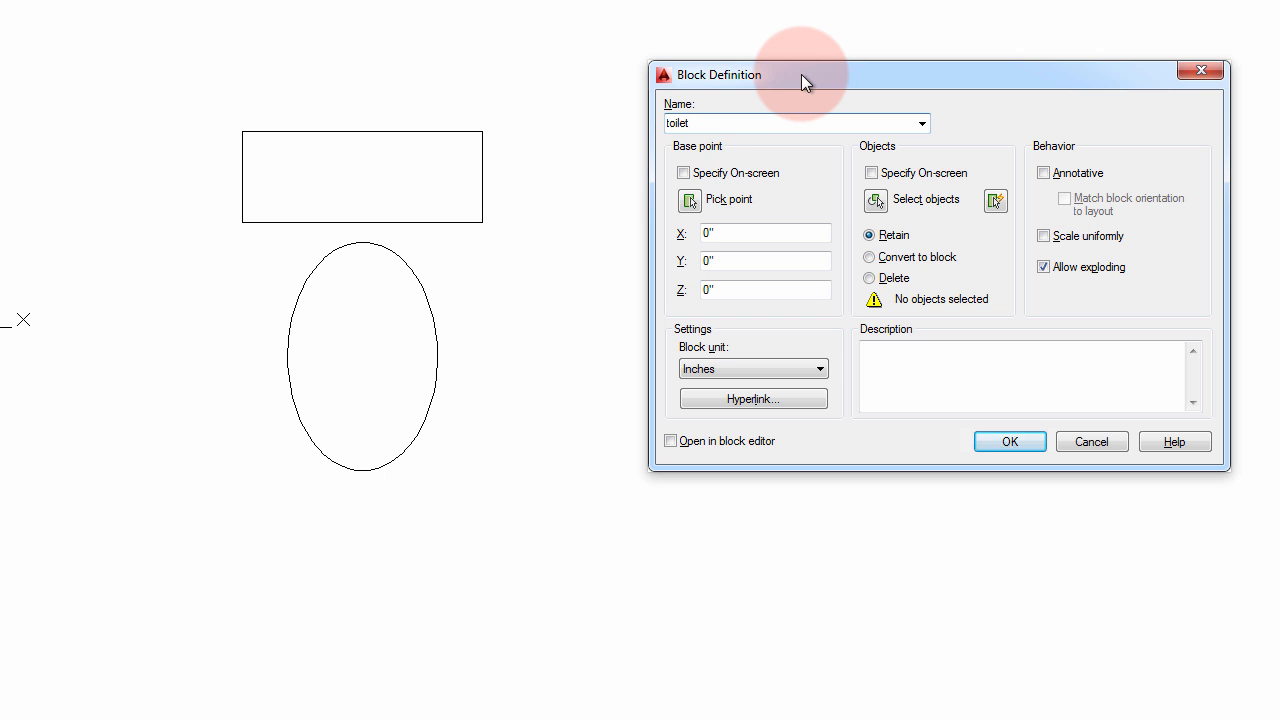
click(691, 203)
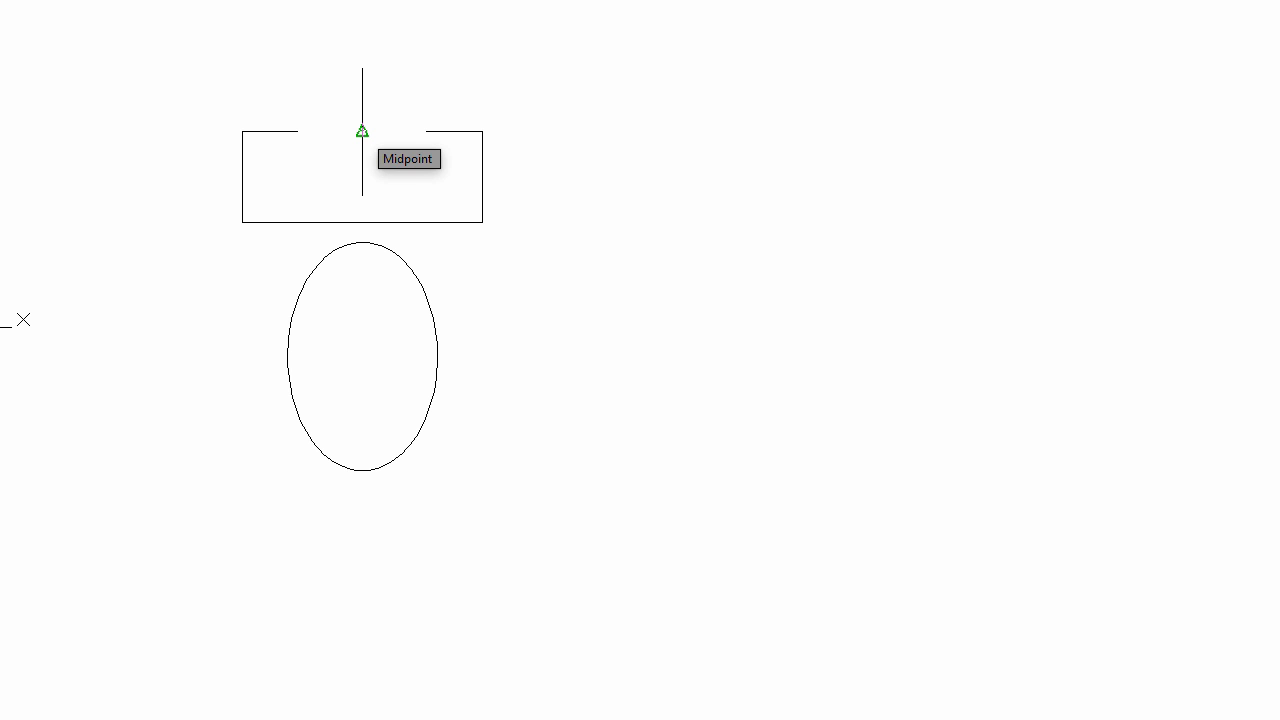
click(362, 131)
Step: Select the whole rectangle and the ellipse as the block's objects
click(876, 202)
click(505, 102)
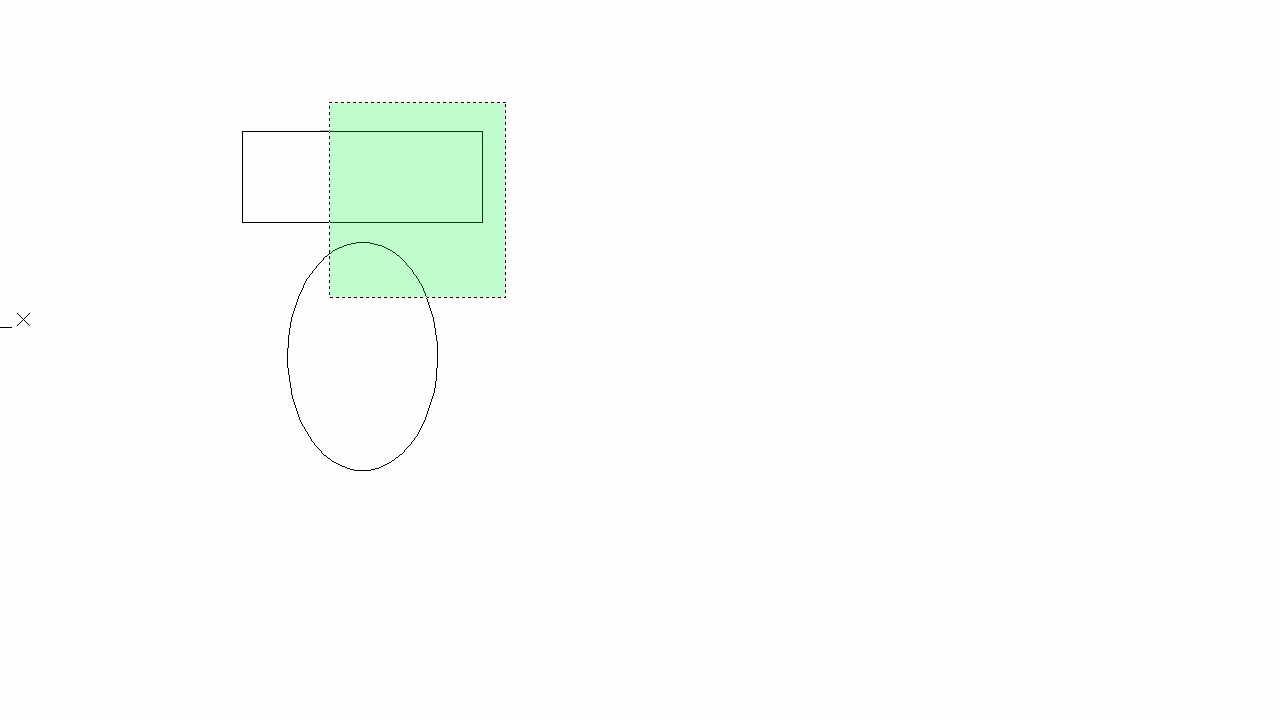
click(210, 500)
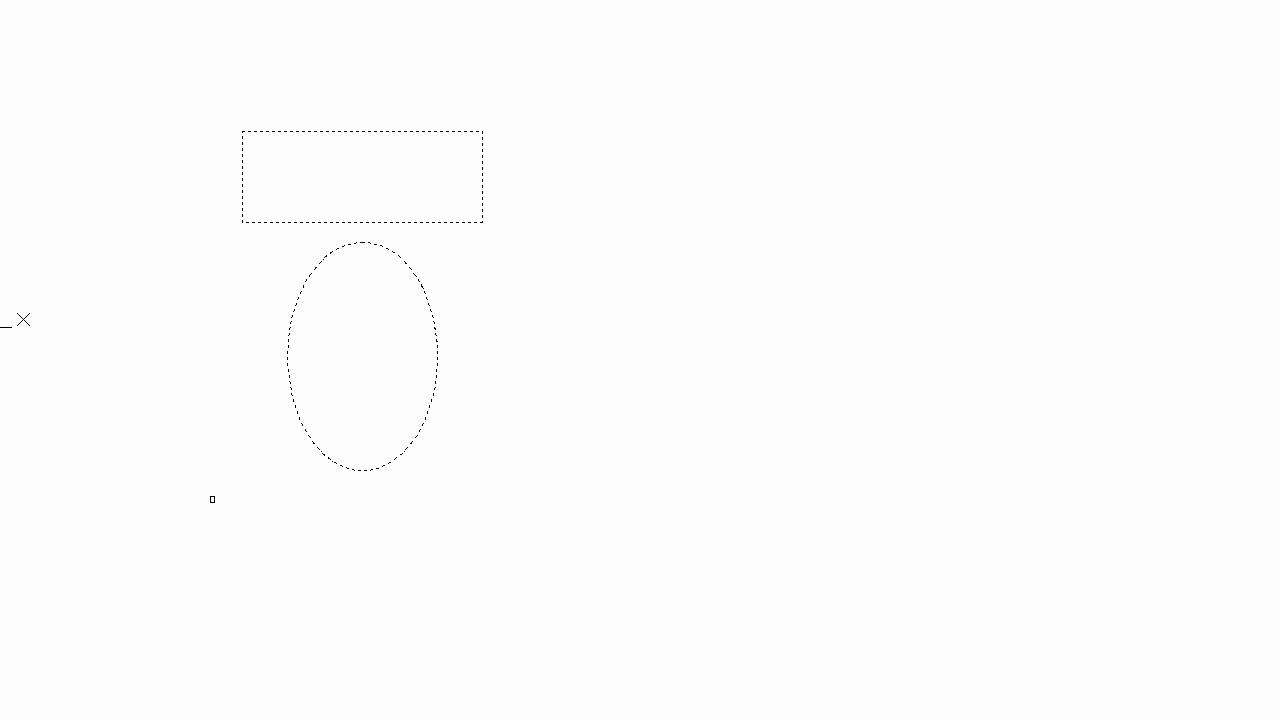
key(Return)
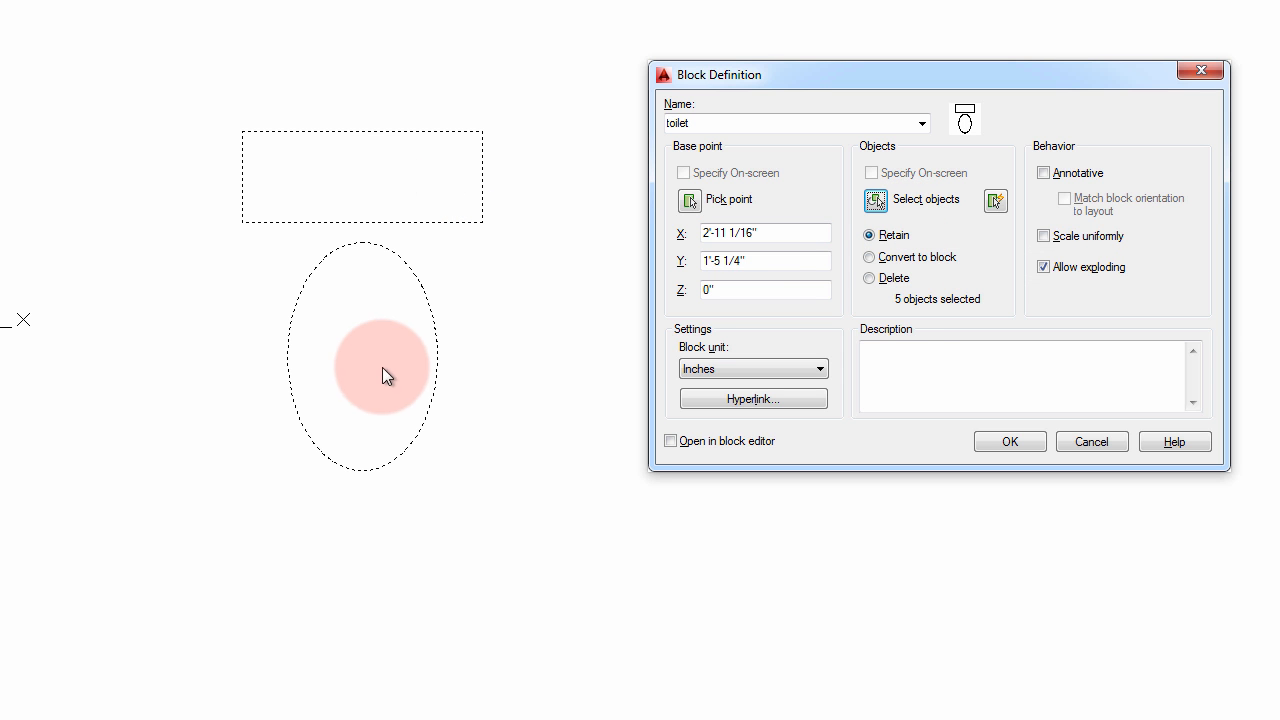
Step: Try the Convert to block, Delete and Scale uniformly options, restoring Retain and leaving uniform scaling off
click(890, 256)
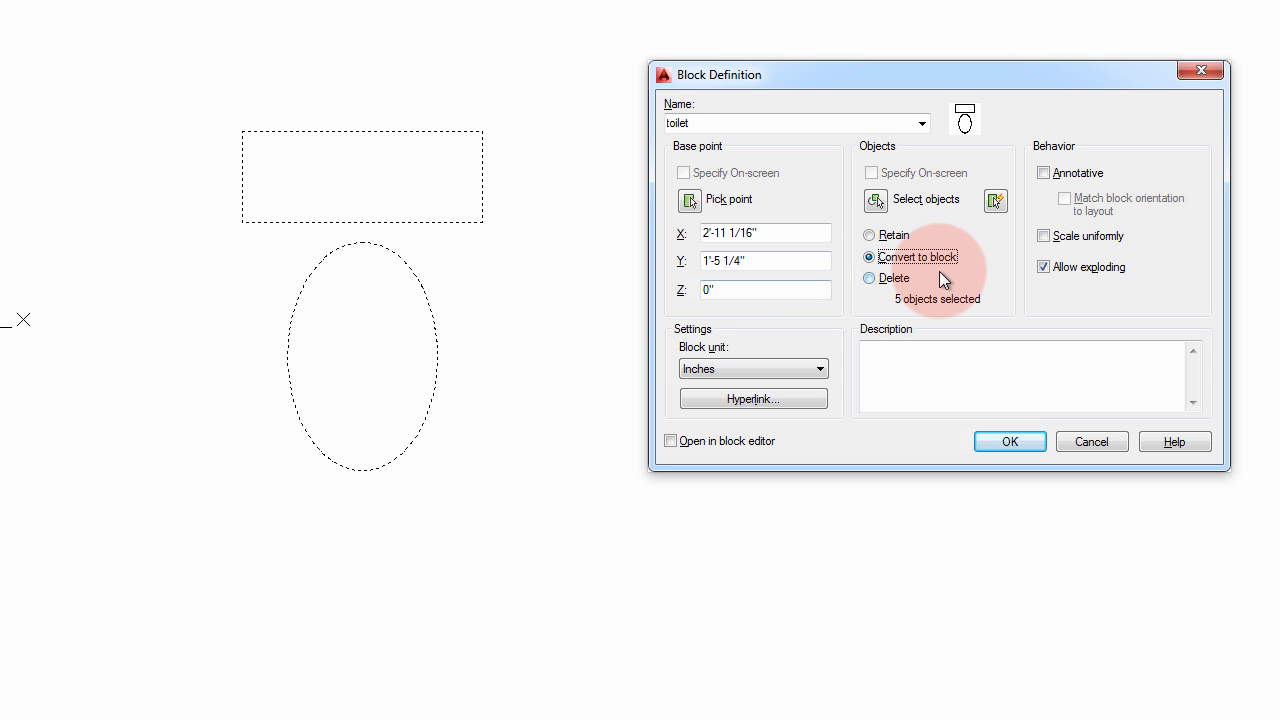
click(893, 278)
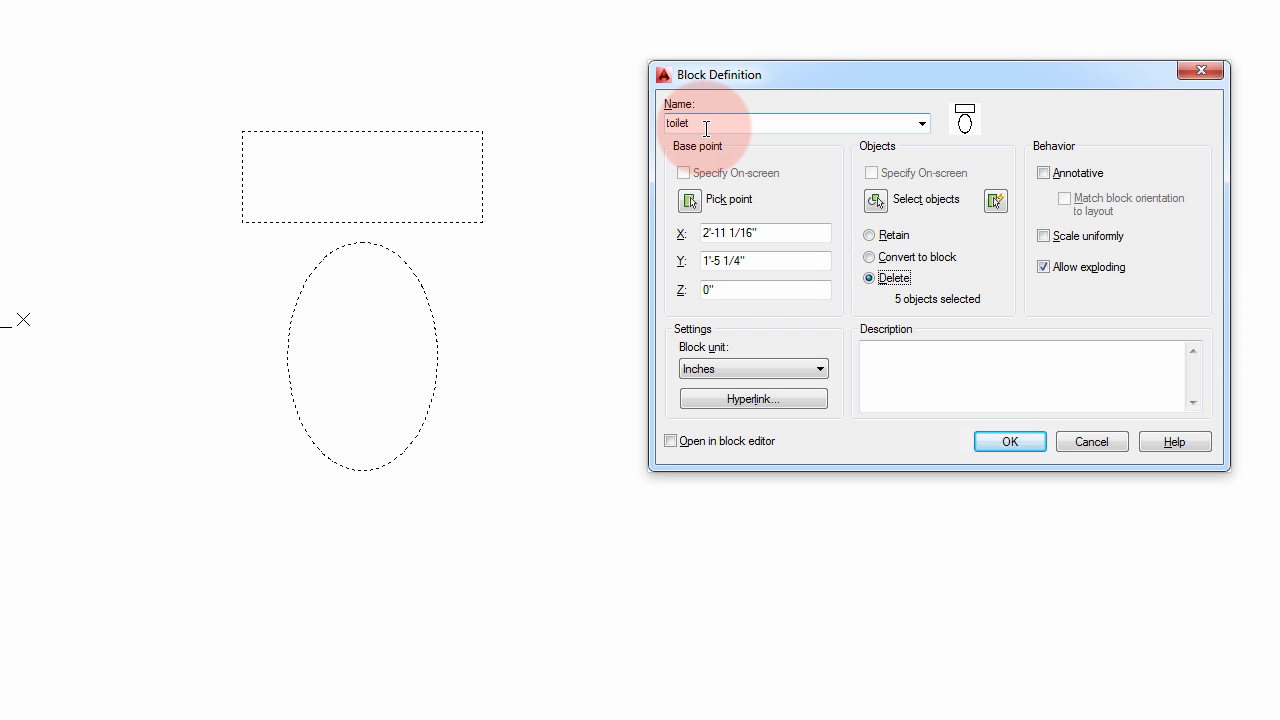
click(877, 236)
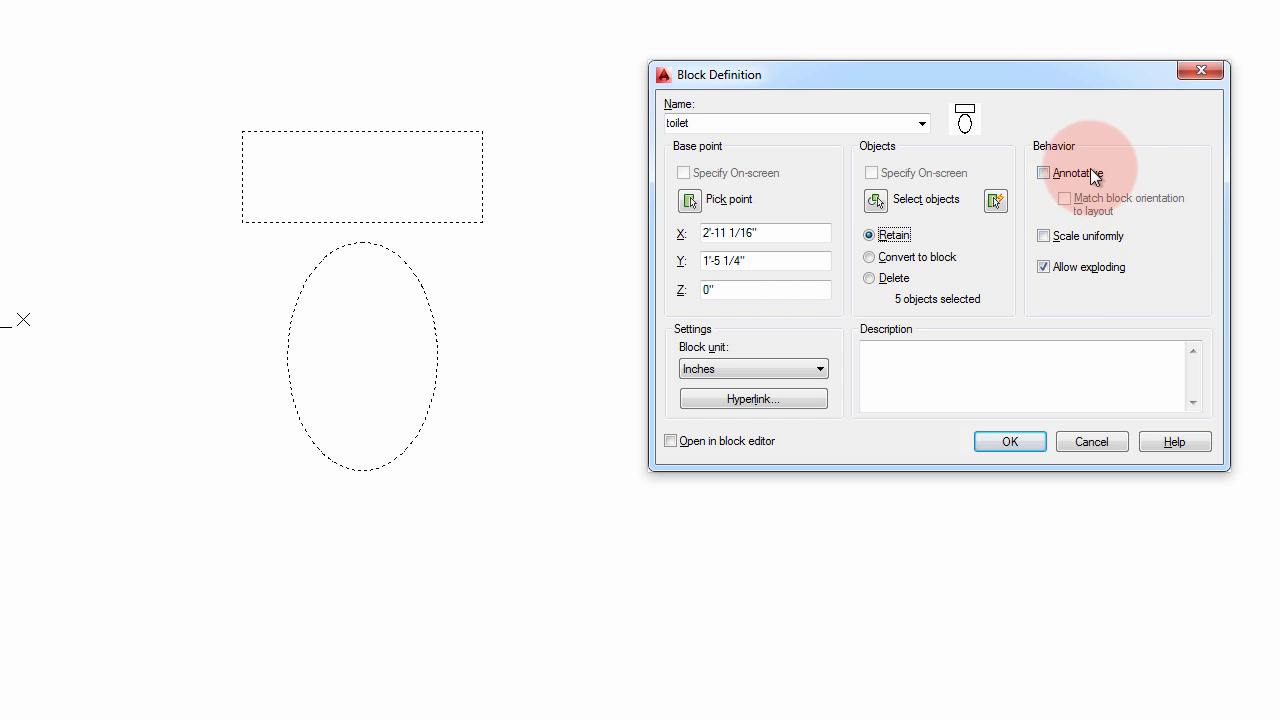
click(1070, 235)
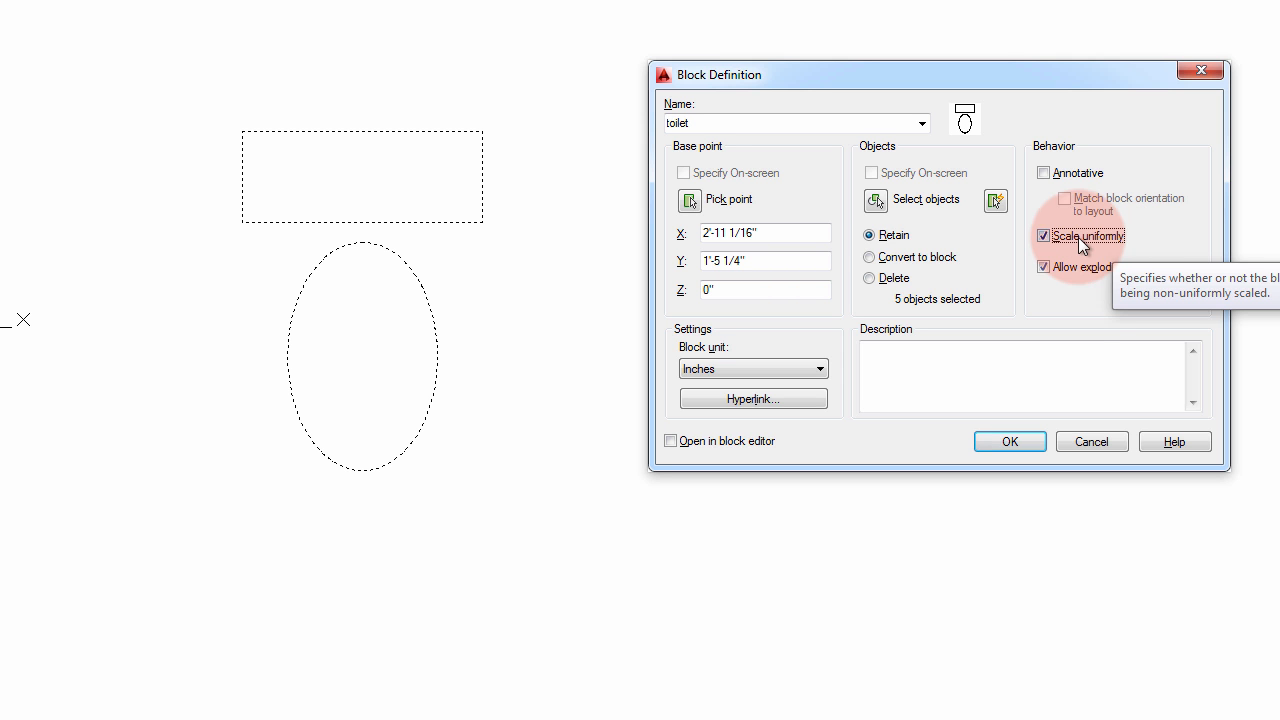
click(1078, 237)
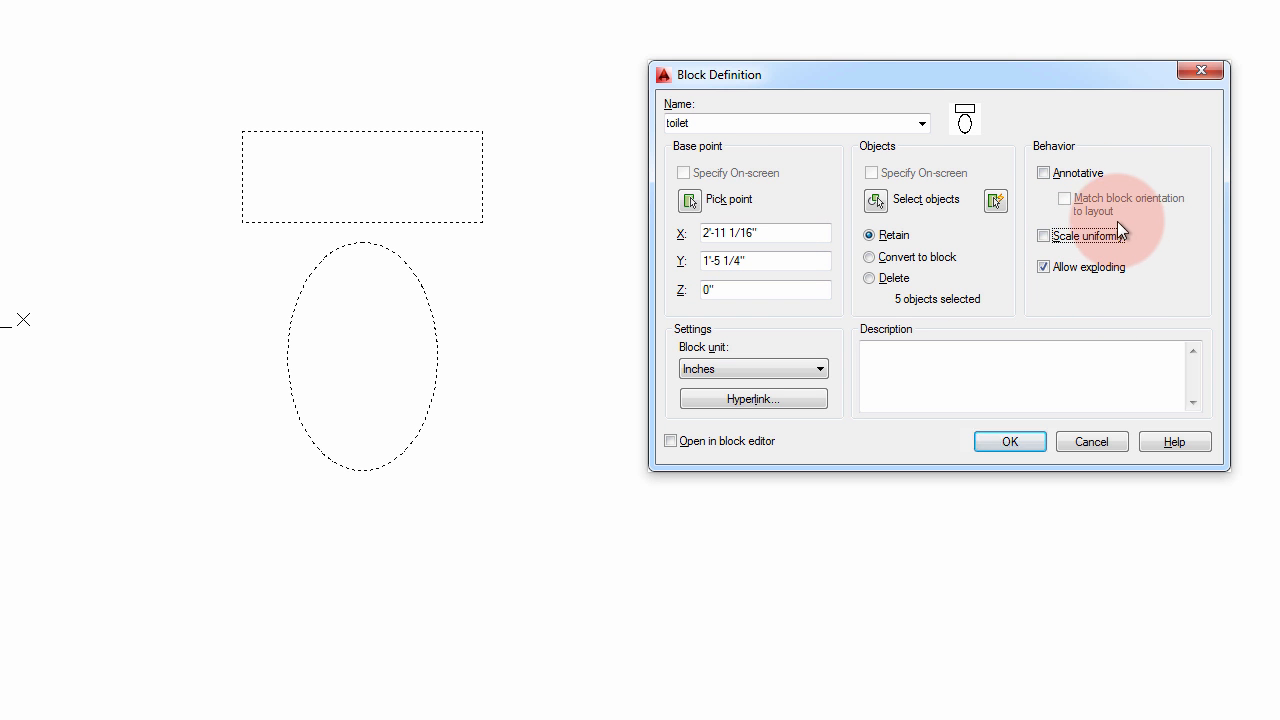
Step: Create the toilet block with its original objects retained
click(1010, 441)
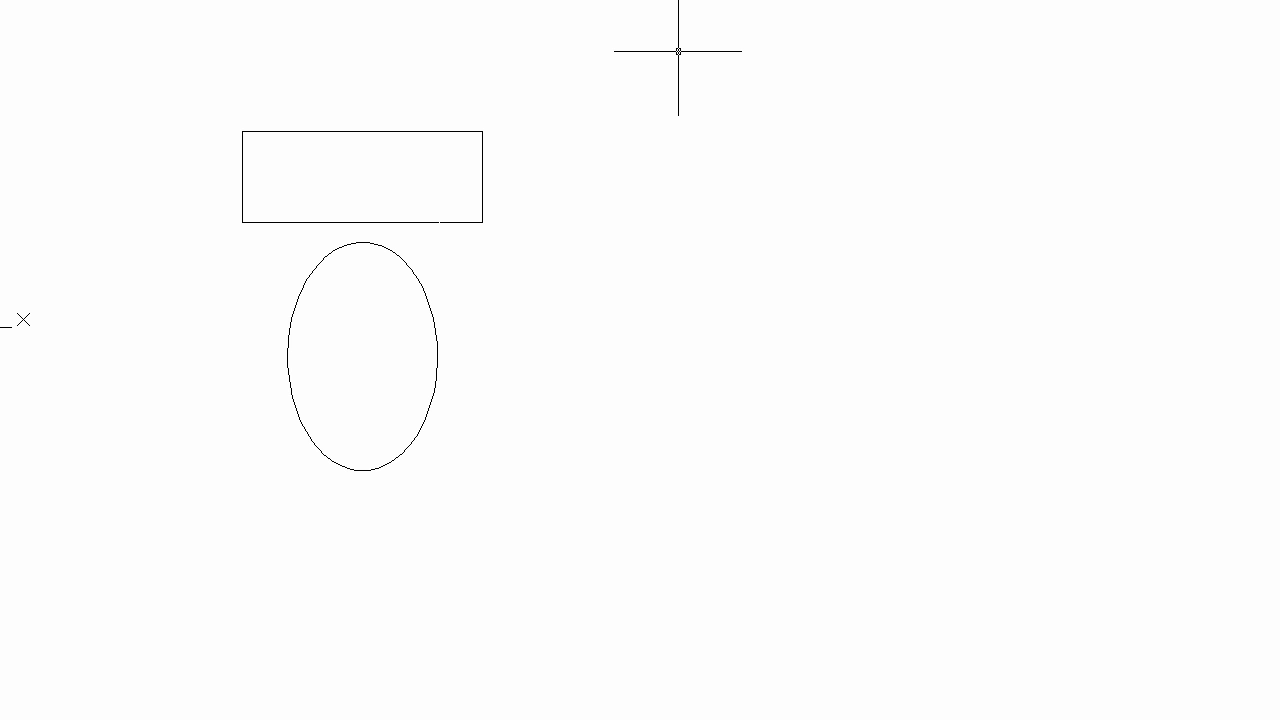
Step: Insert the toilet block to the right of the original geometry at scale 1 and angle 0, and select the inserted copy
key(i)
key(Return)
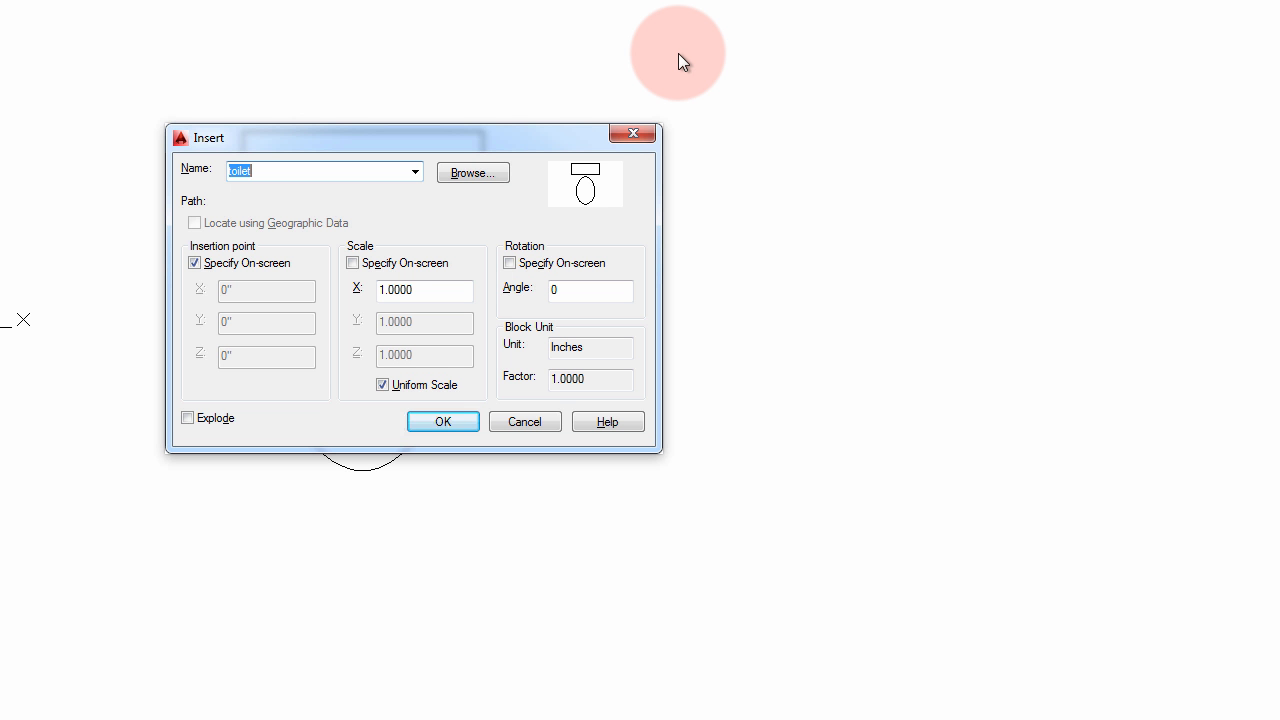
mouse_move(390, 148)
mouse_down()
mouse_move(817, 94)
mouse_move(810, 5)
mouse_up()
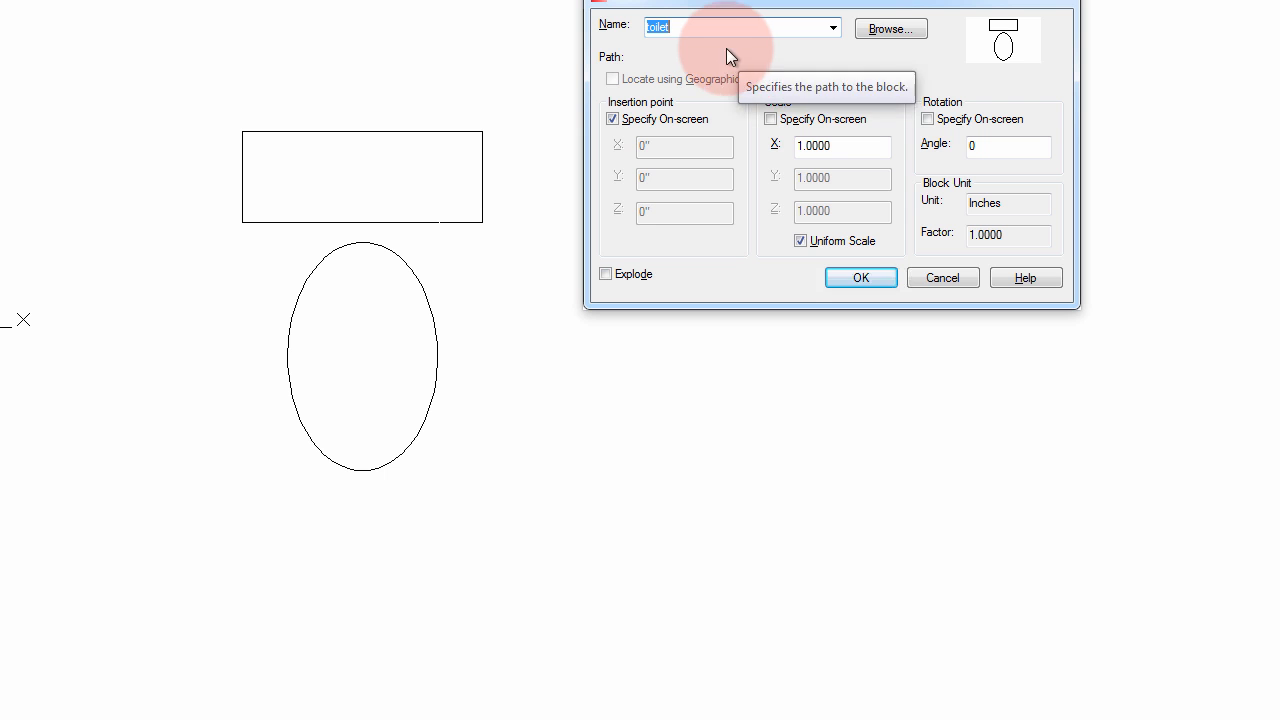
click(832, 28)
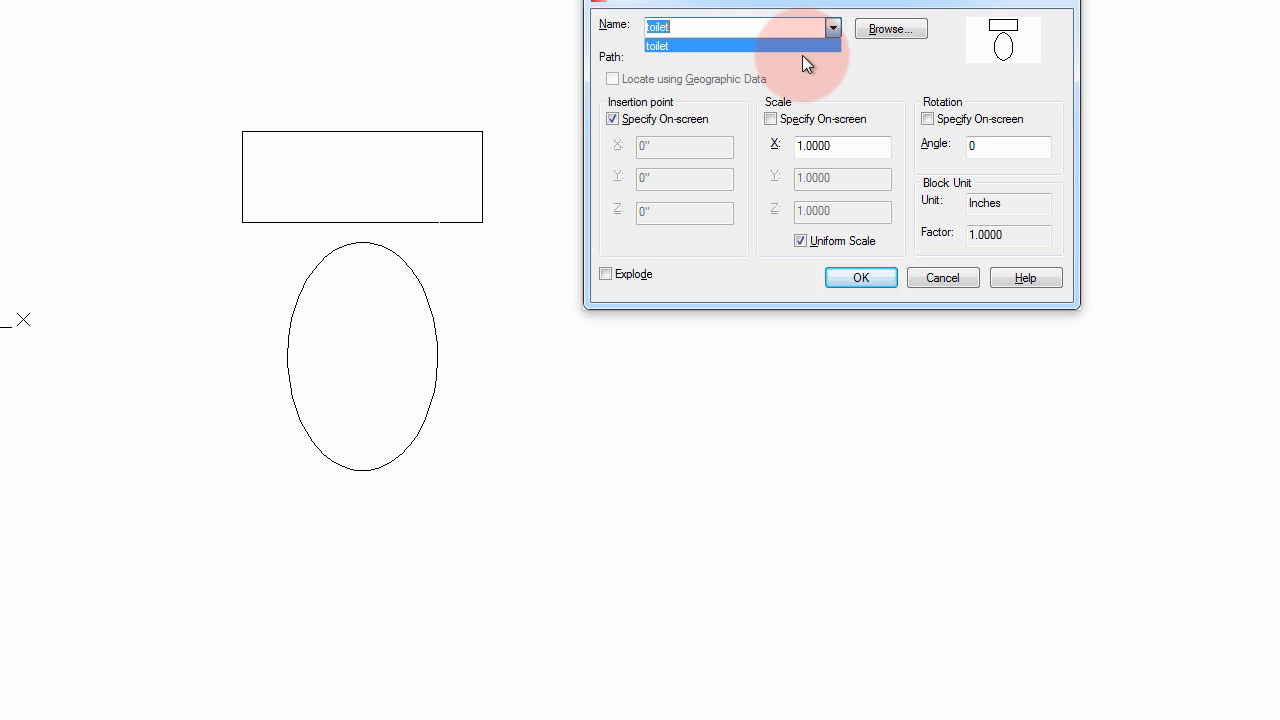
click(722, 44)
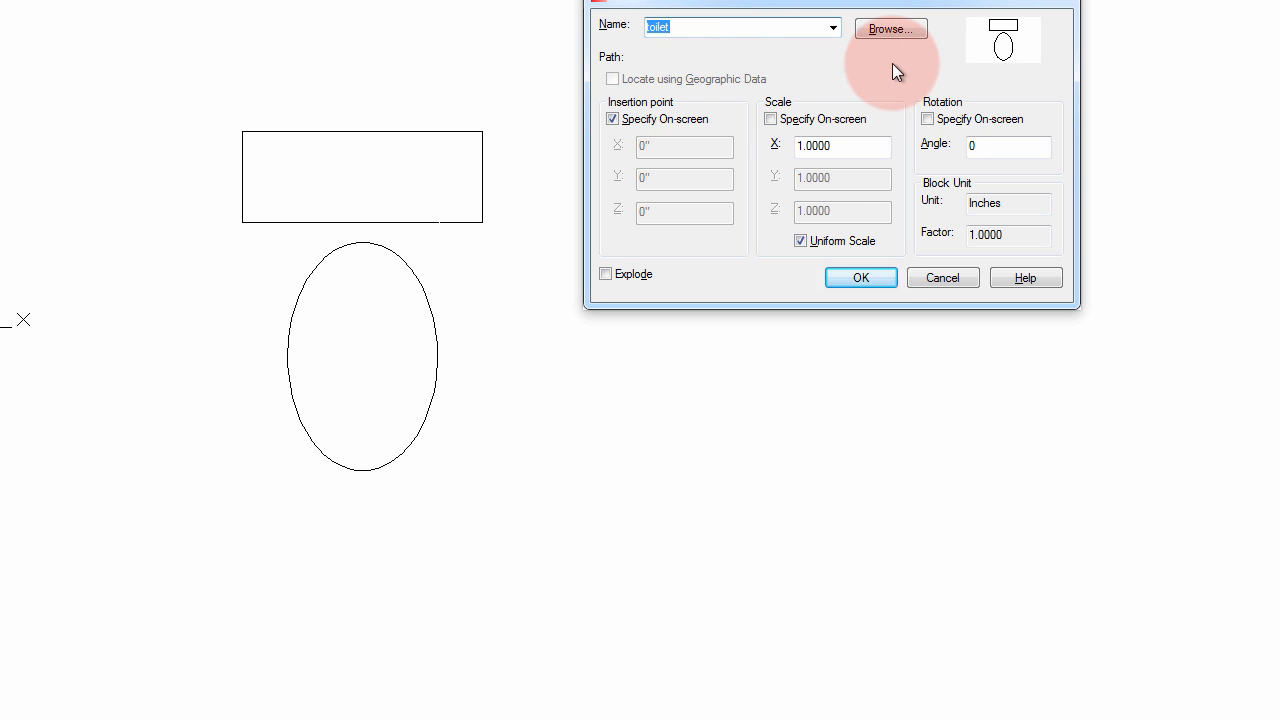
click(858, 277)
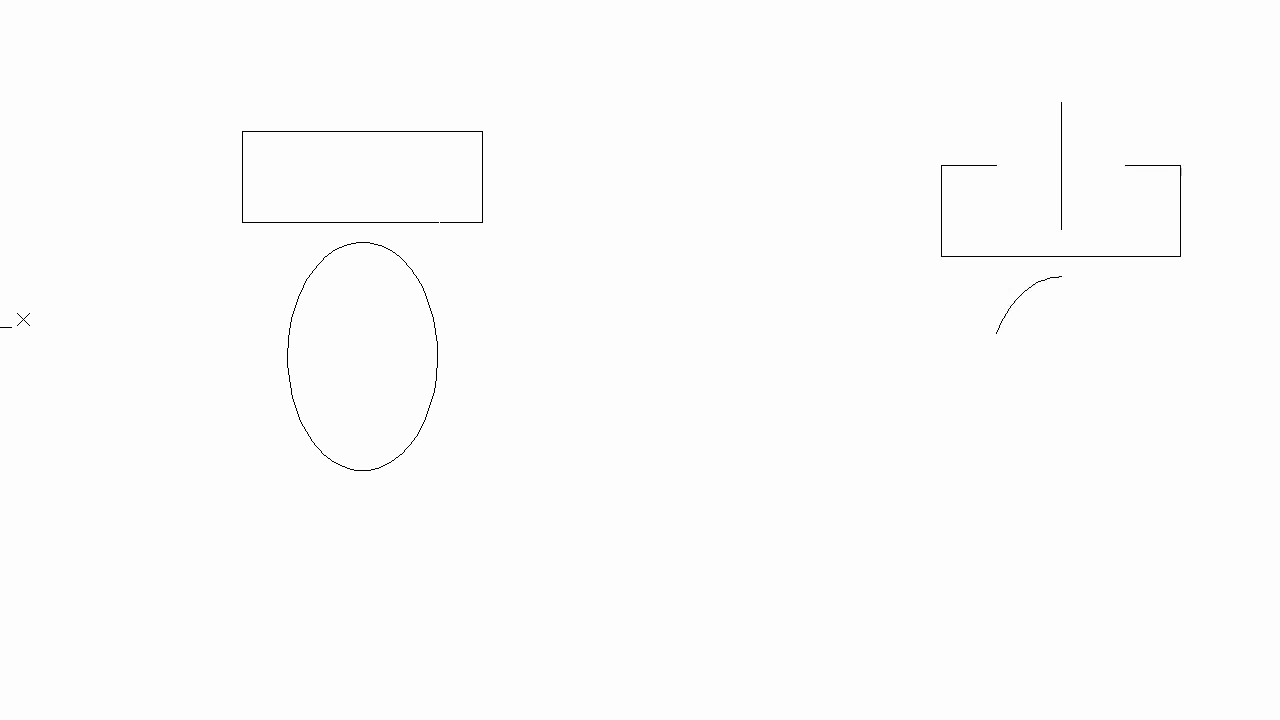
click(864, 144)
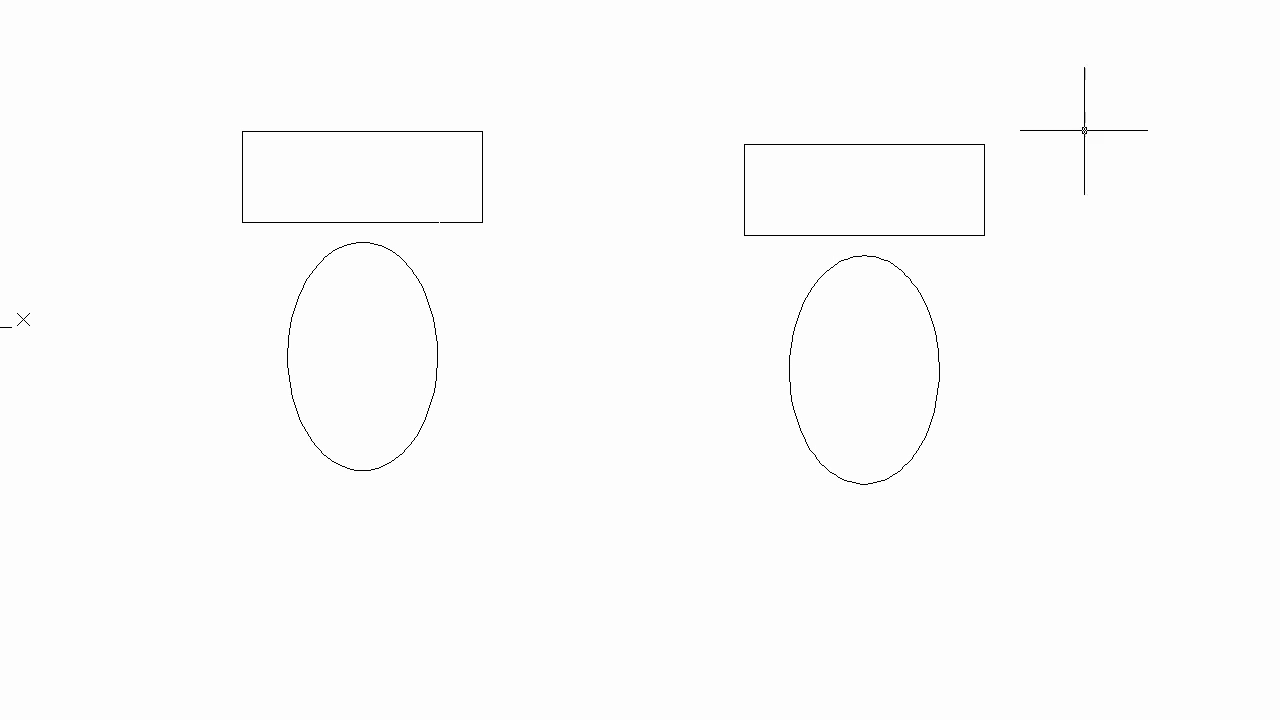
click(930, 144)
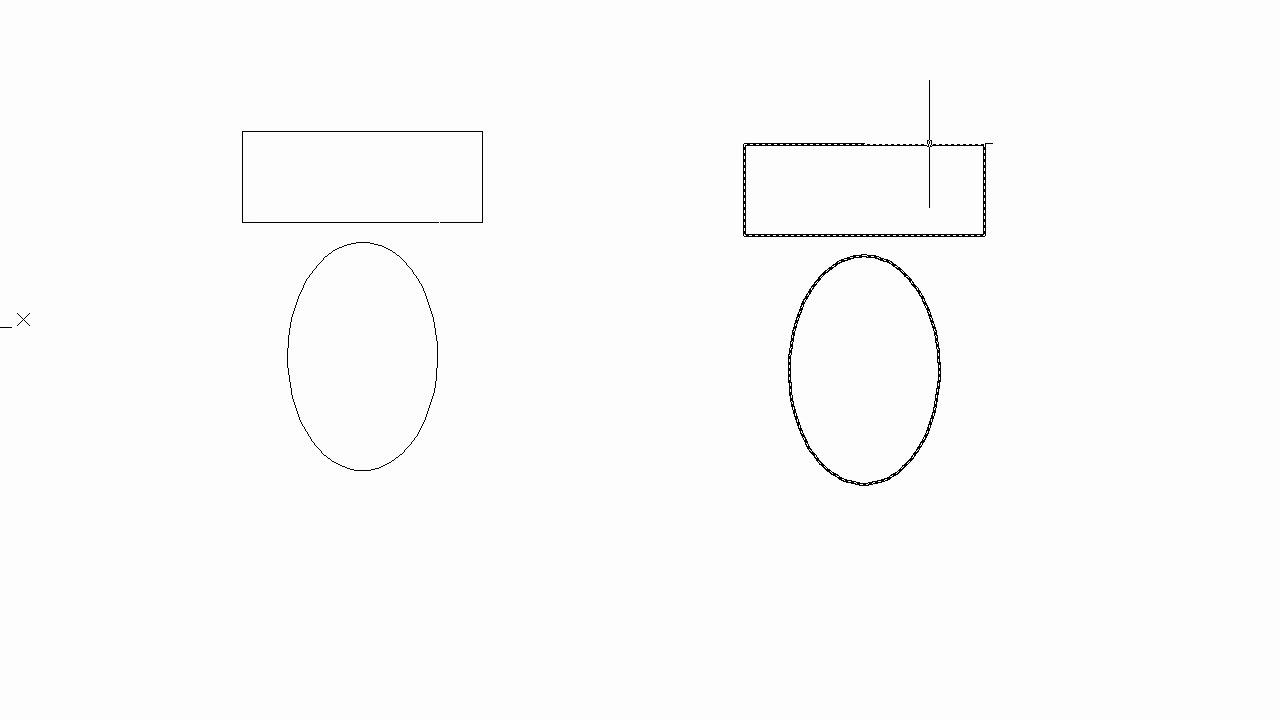
Step: Compare selecting individual edges of the original rectangle with selecting the inserted toilet block, clearing each selection
key(Escape)
click(440, 131)
click(482, 166)
key(Escape)
click(884, 241)
click(844, 218)
key(Escape)
Step: Try to move the inserted toilet block from its upper edge's midpoint, accepting the default displacement, and undo the move
key(m)
key(Return)
click(883, 144)
key(Return)
right_click(865, 147)
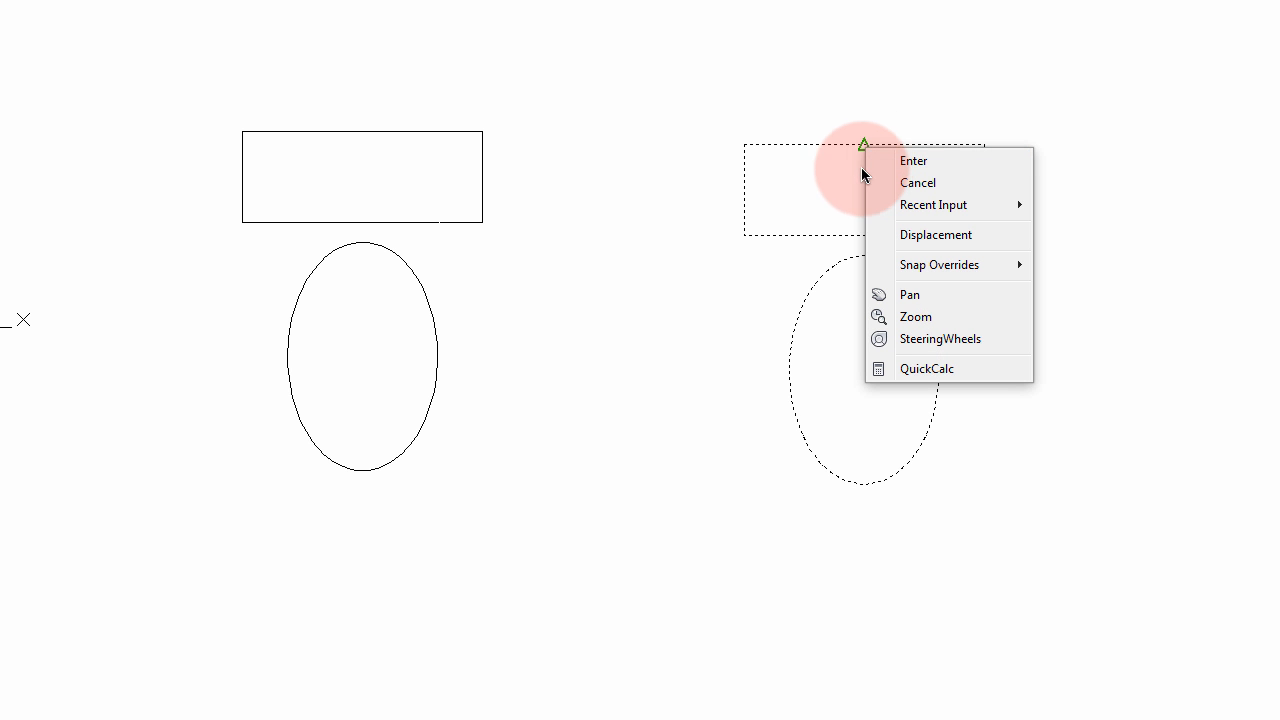
click(897, 158)
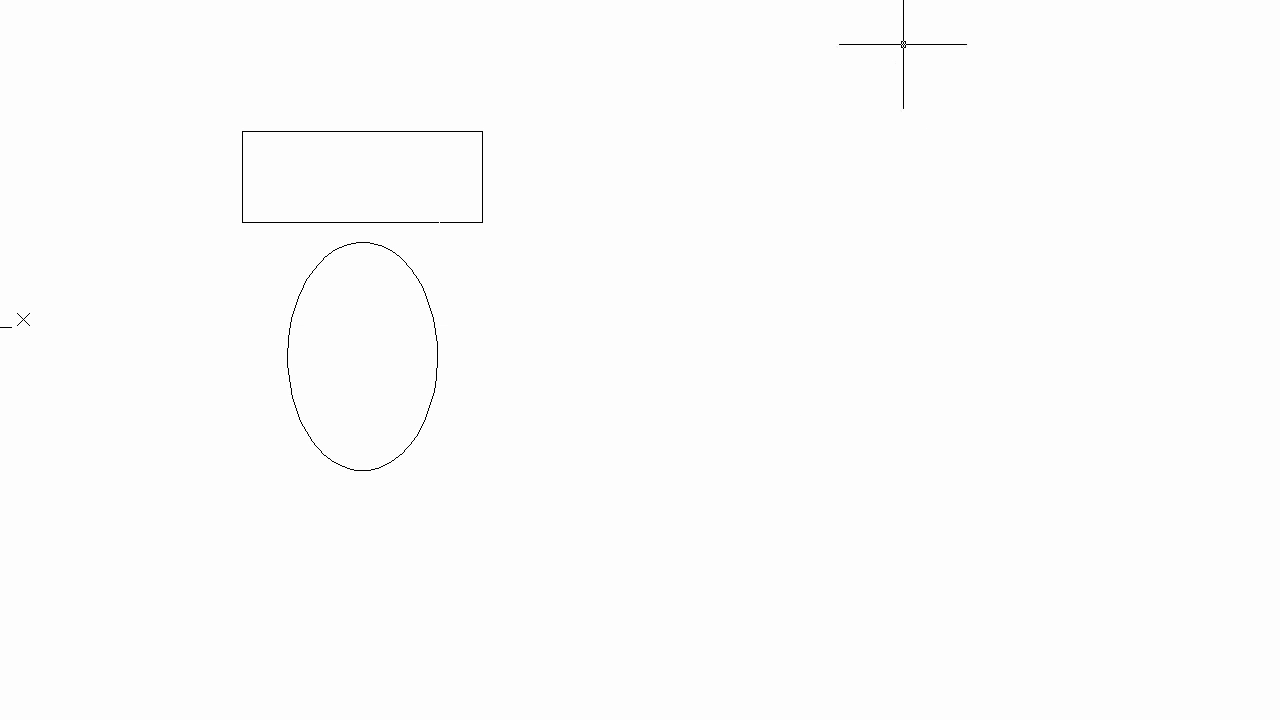
key(ctrl+z)
Step: Erase the inserted toilet block, keeping the original rectangle and ellipse
click(884, 143)
key(Return)
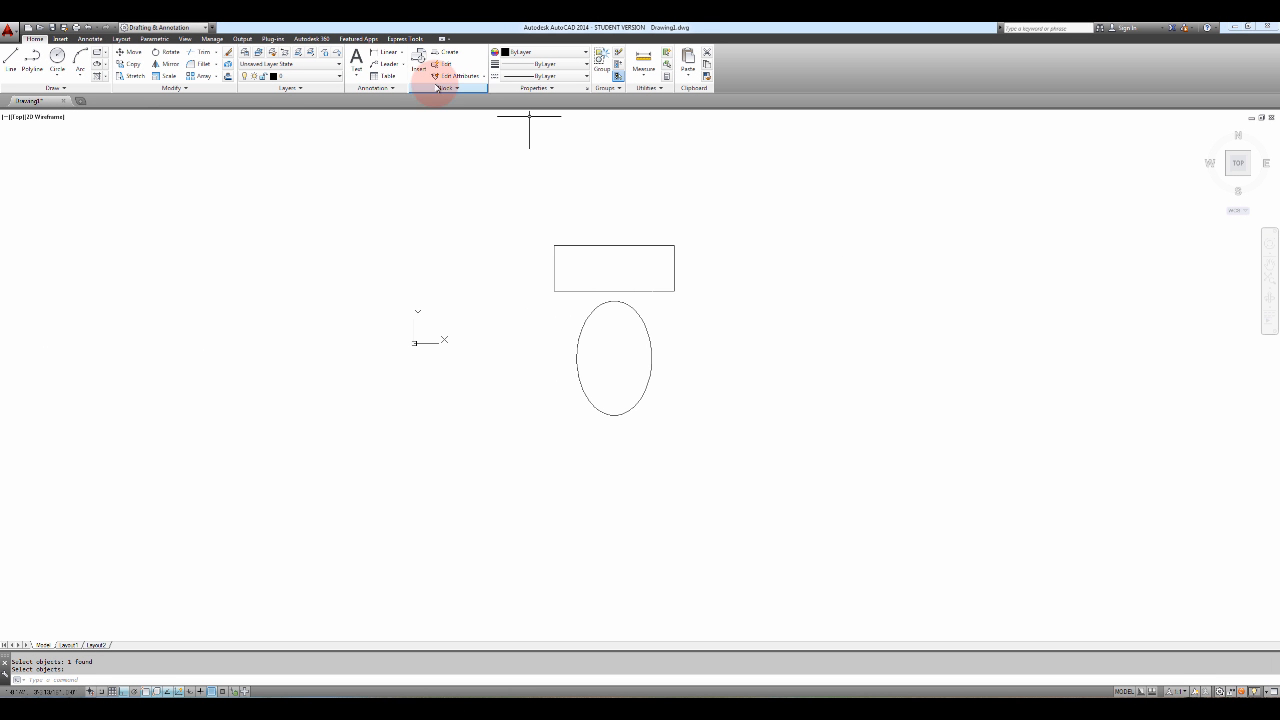
Step: Open the drawing hospital attributes.dwg and continue past the non-educational product warning
click(9, 30)
click(121, 95)
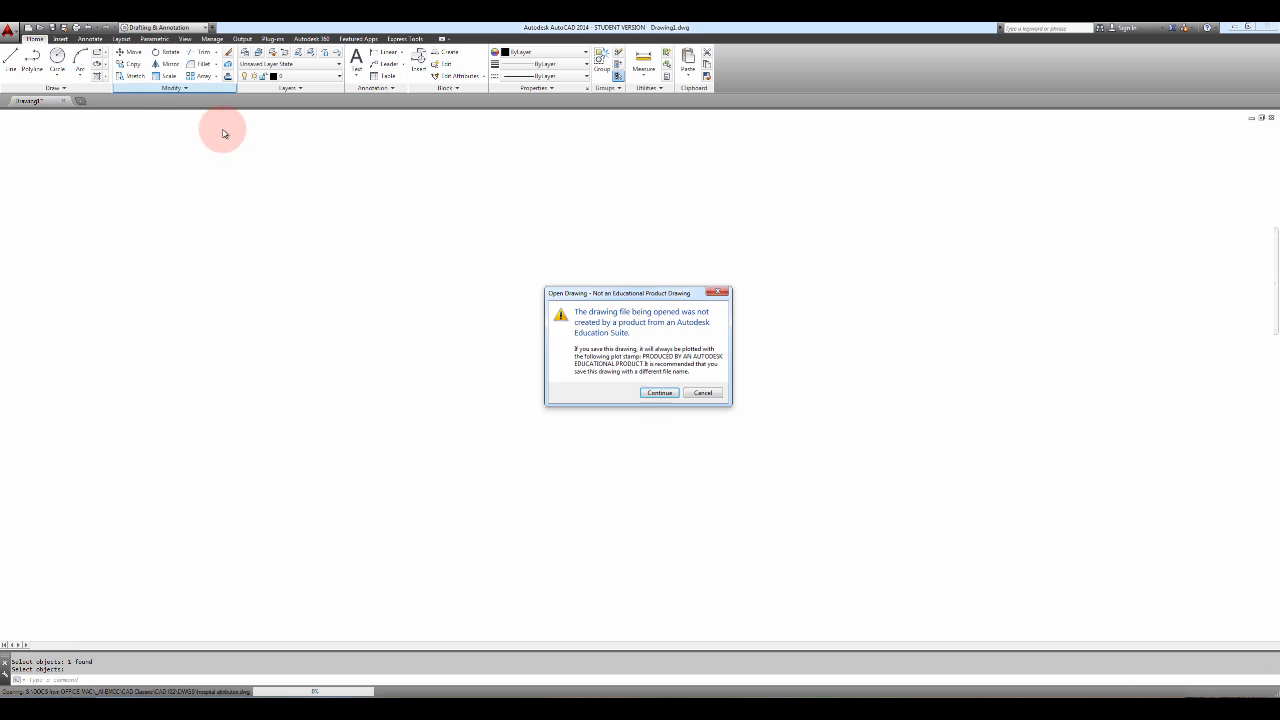
click(656, 395)
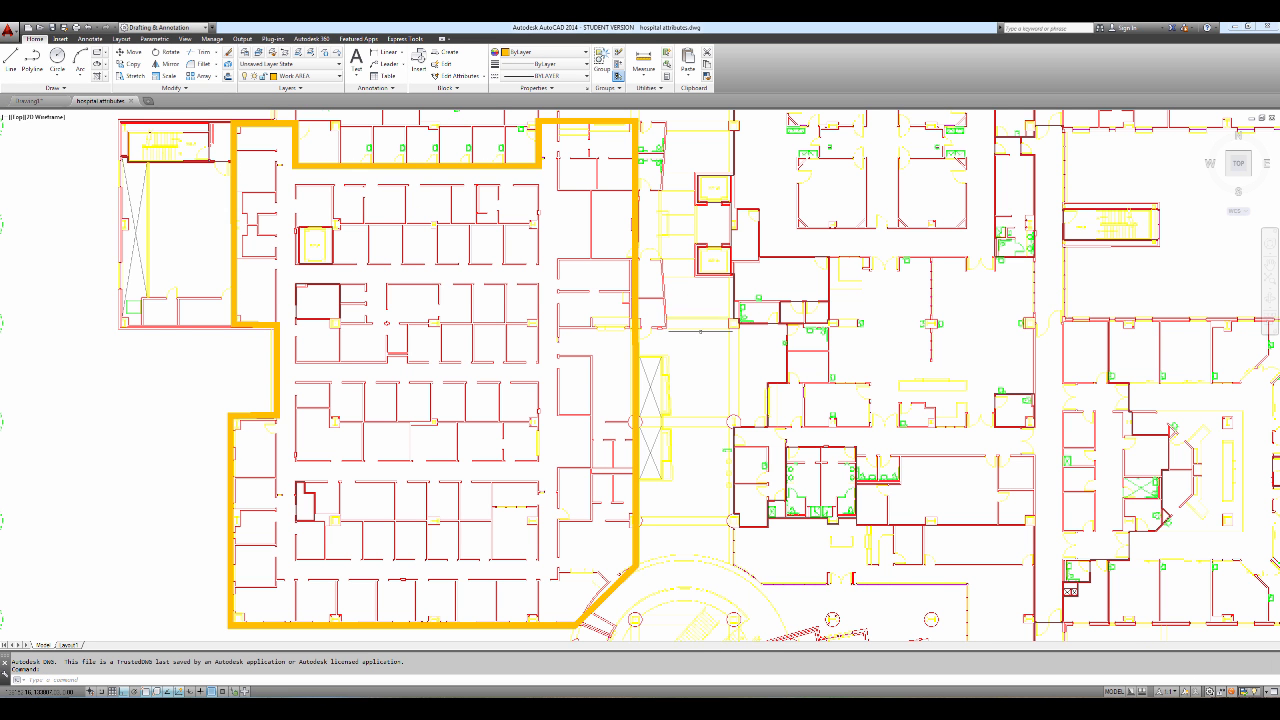
Step: Examine the repeated patient bathrooms and the toilet blocks used in them across the hospital floor plan
scroll(707, 320, down, 4)
middle_drag(710, 330, 540, 228)
middle_drag(760, 470, 657, 274)
scroll(740, 340, up, 5)
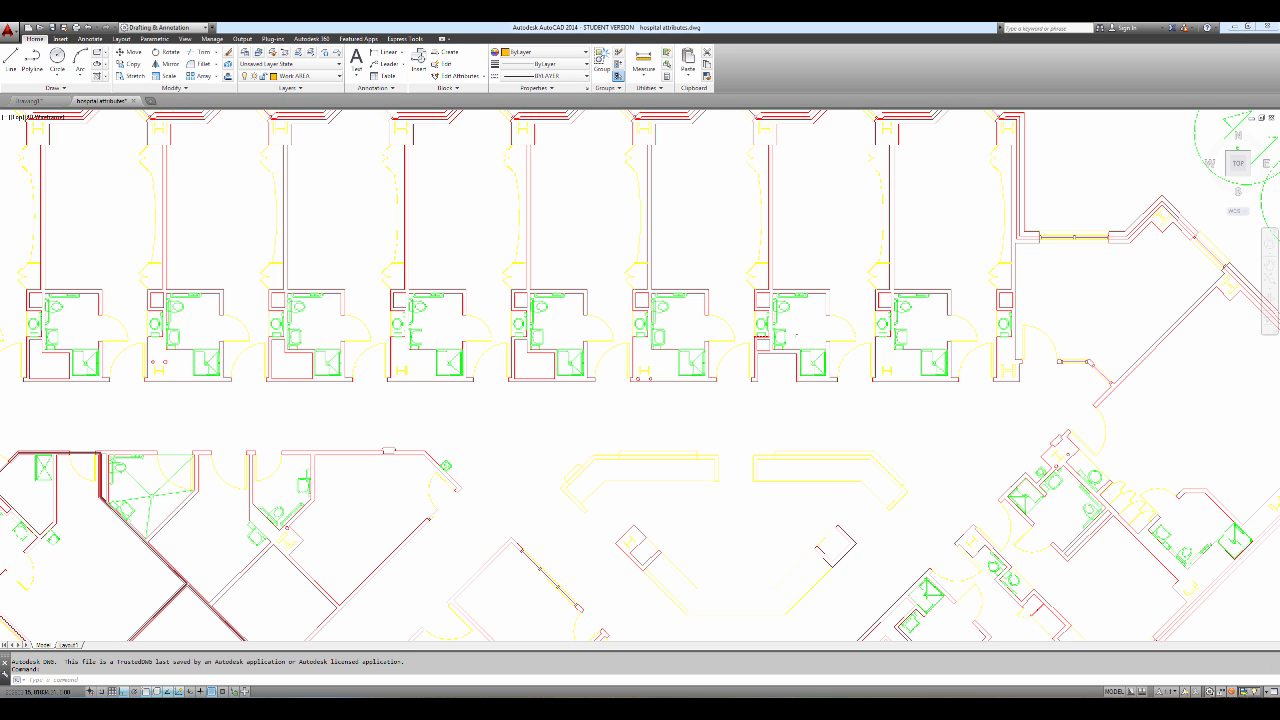
mouse_move(871, 263)
middle_down()
mouse_move(760, 337)
mouse_move(741, 409)
mouse_move(834, 260)
mouse_move(856, 248)
middle_up()
mouse_move(800, 428)
middle_down()
mouse_move(714, 249)
mouse_move(680, 229)
middle_up()
mouse_move(828, 303)
middle_down()
mouse_move(768, 258)
mouse_move(749, 223)
middle_up()
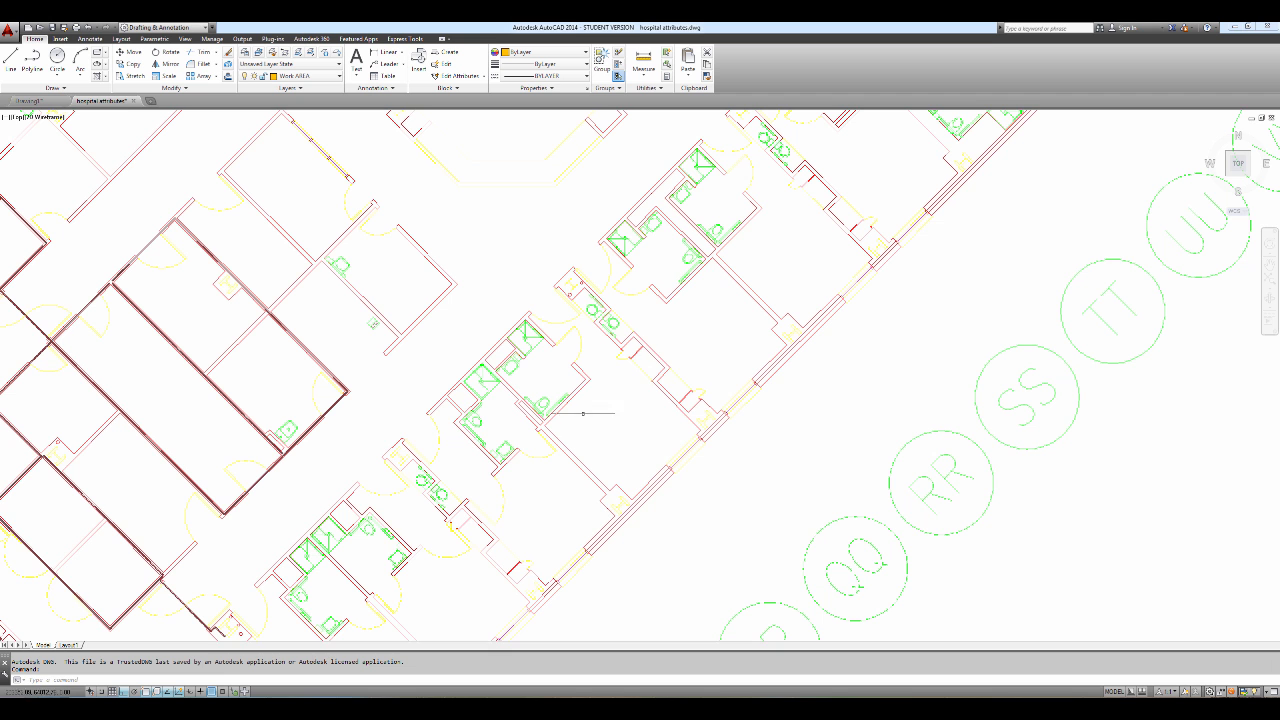
scroll(634, 389, up, 4)
scroll(634, 330, up, 3)
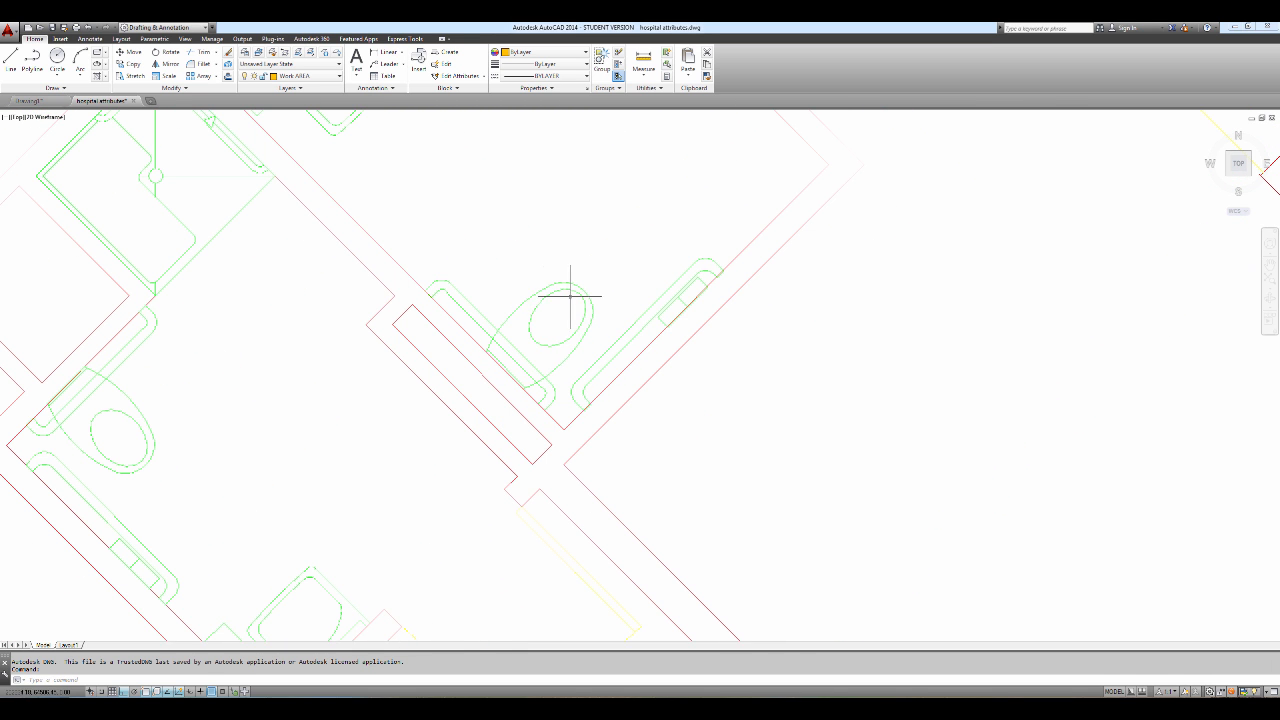
scroll(587, 294, down, 8)
mouse_move(587, 294)
middle_down()
mouse_move(663, 314)
mouse_move(750, 473)
middle_up()
middle_drag(645, 256, 641, 265)
scroll(719, 448, up, 10)
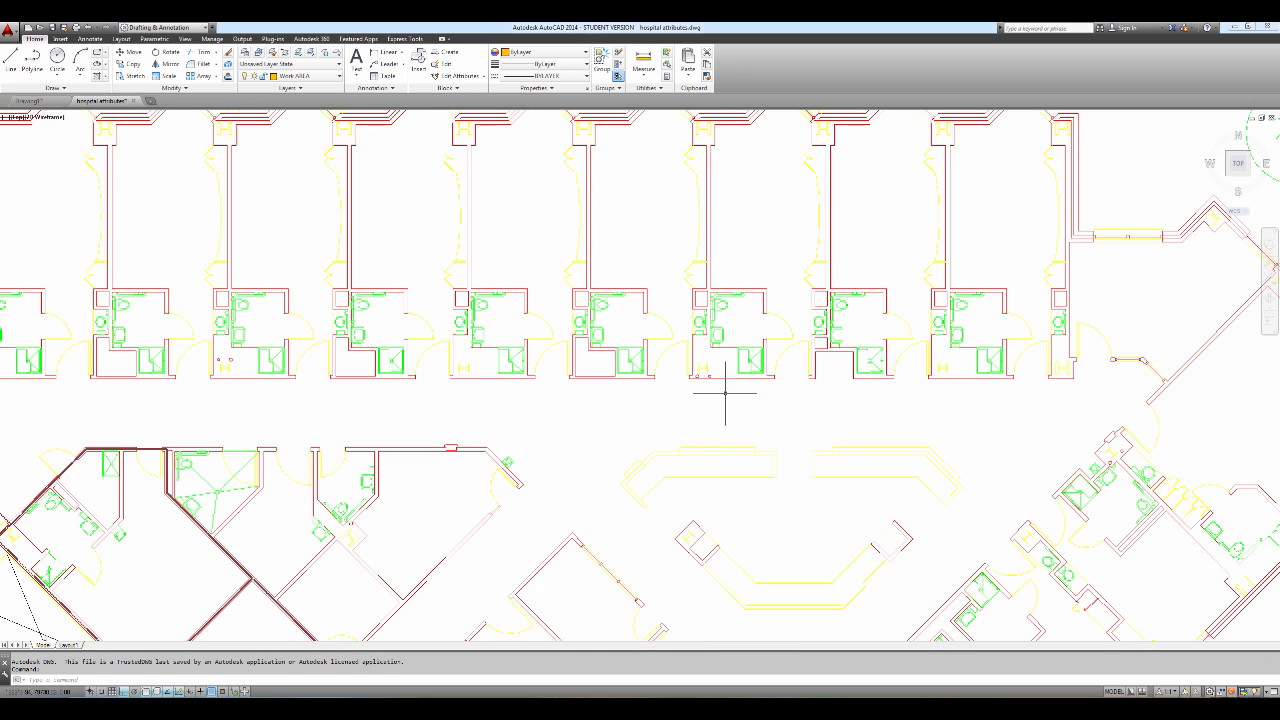
scroll(730, 317, up, 5)
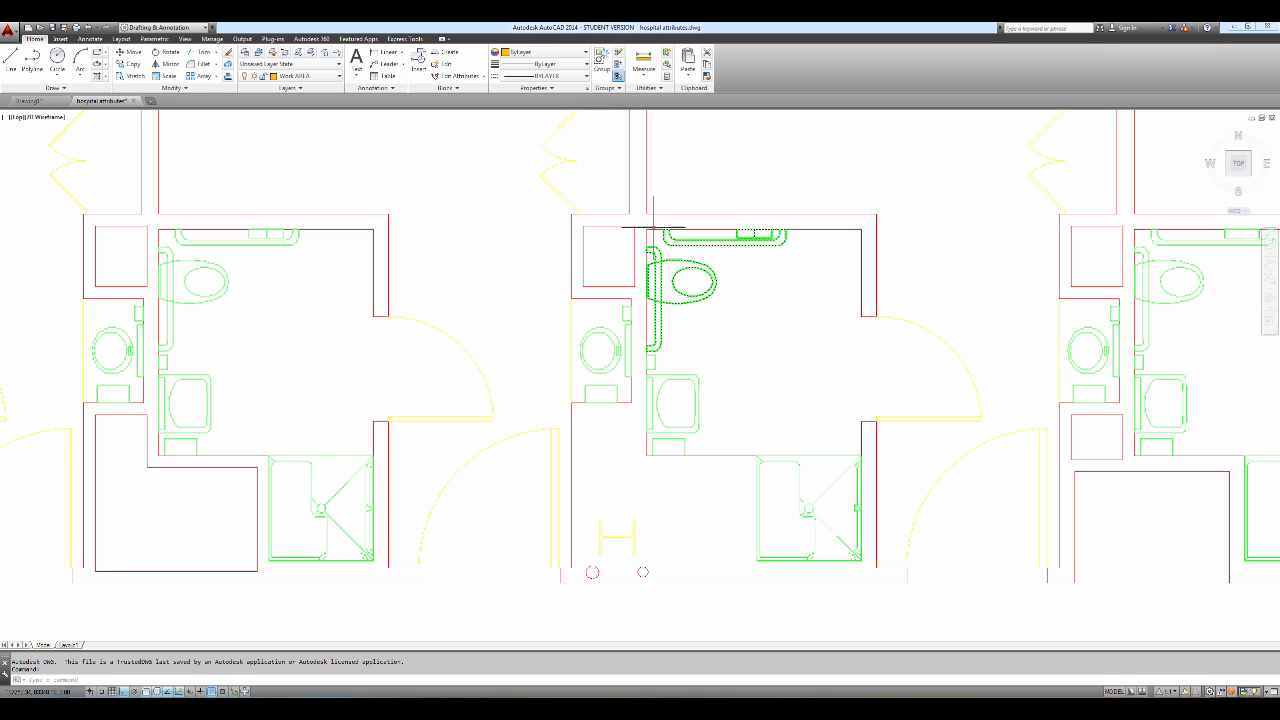
Step: Return to Drawing1 and insert the toilet block well to the right of the original geometry at uniform scale 1 and angle 0
click(30, 100)
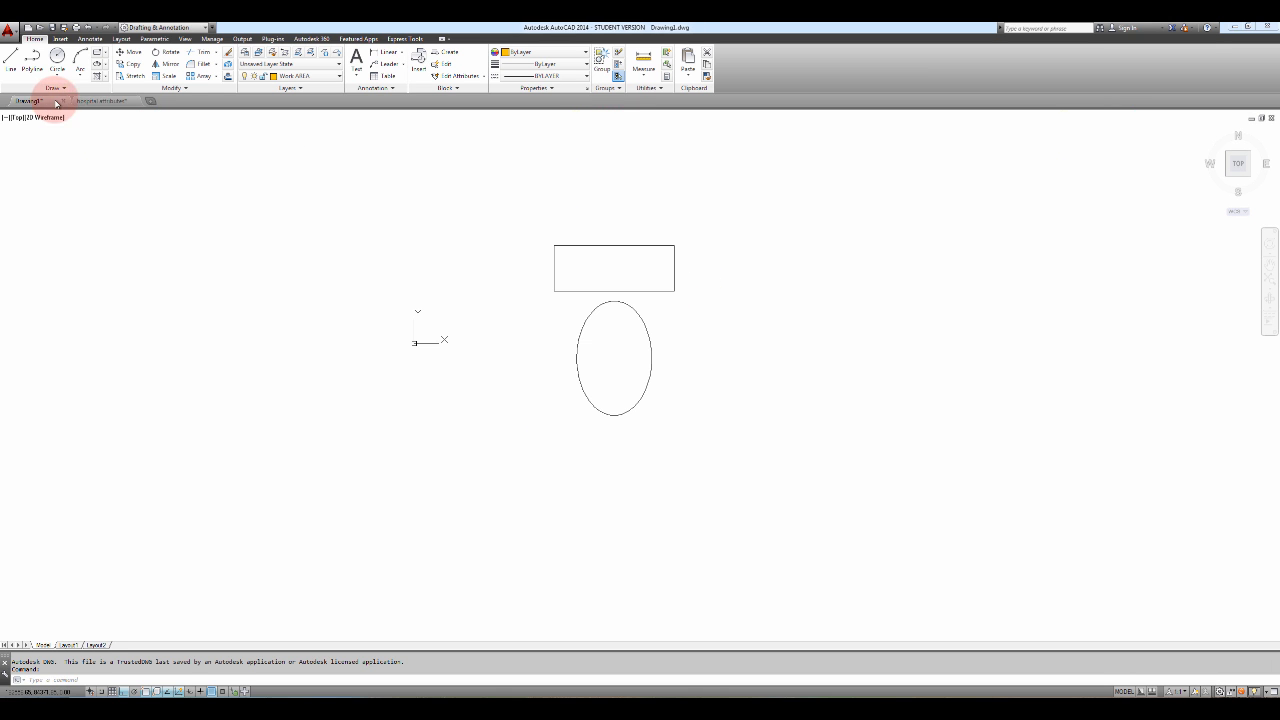
scroll(645, 281, down, 6)
middle_drag(591, 296, 386, 298)
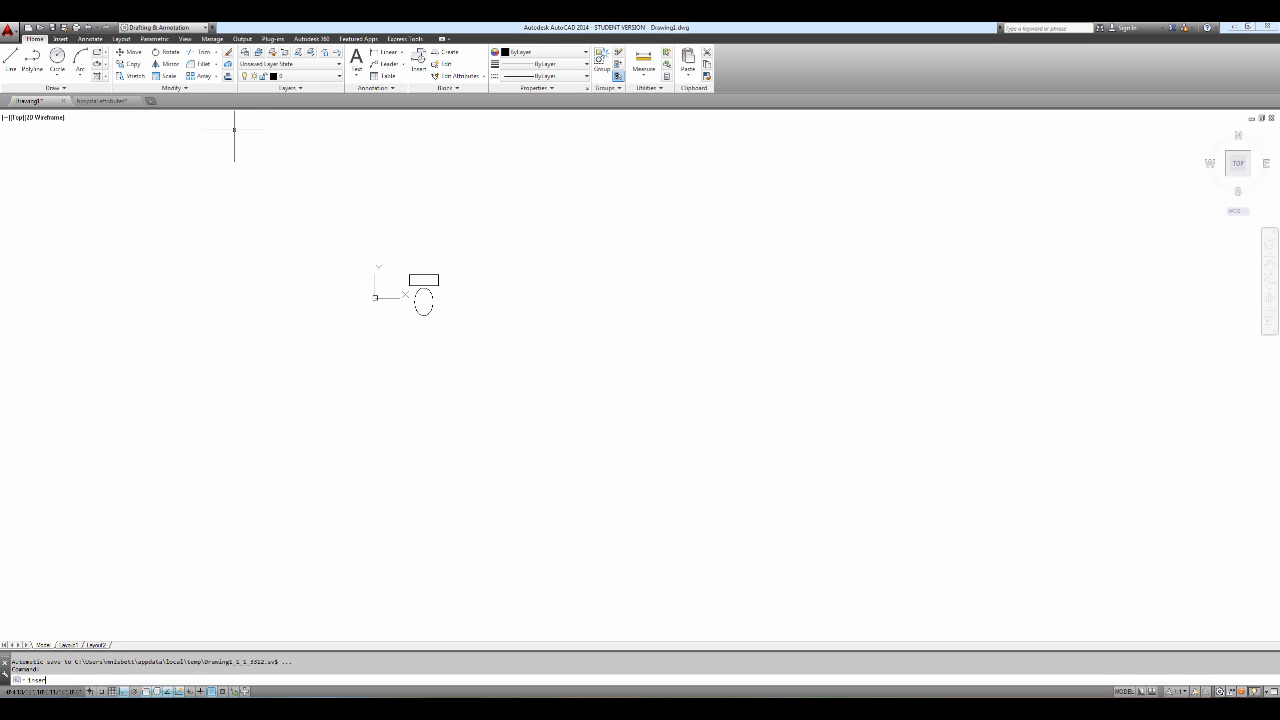
key(Return)
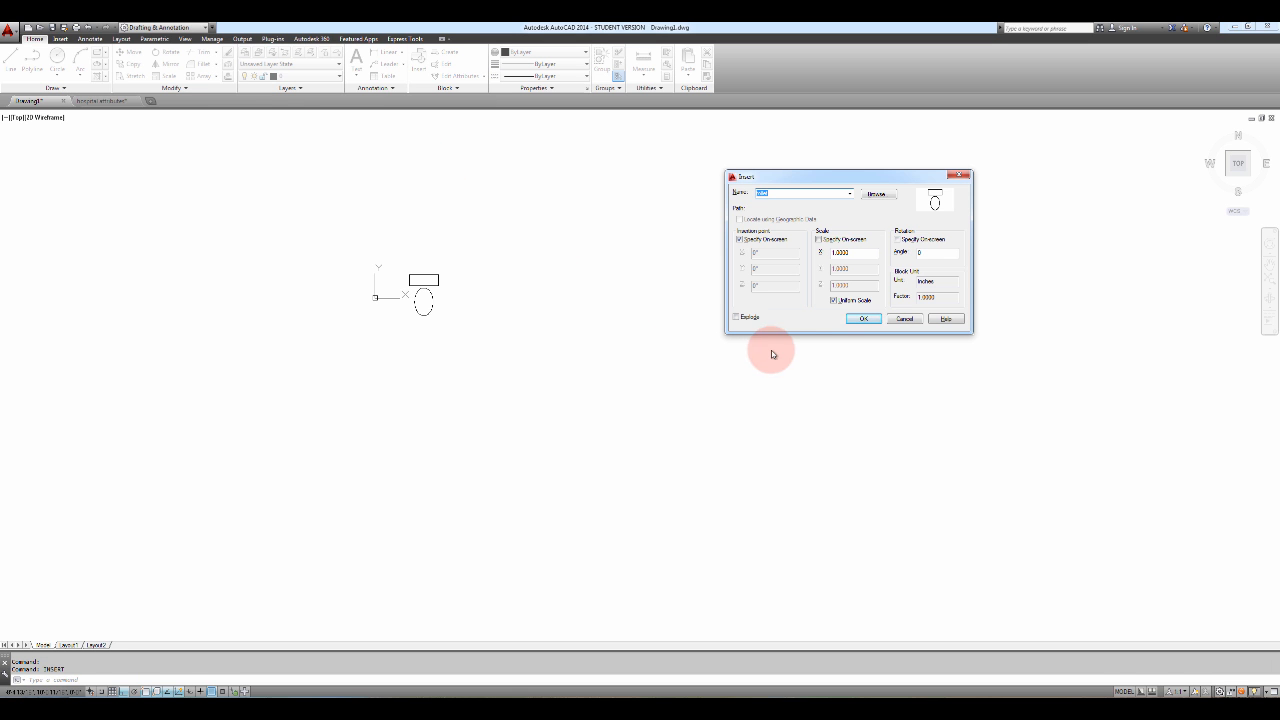
click(862, 318)
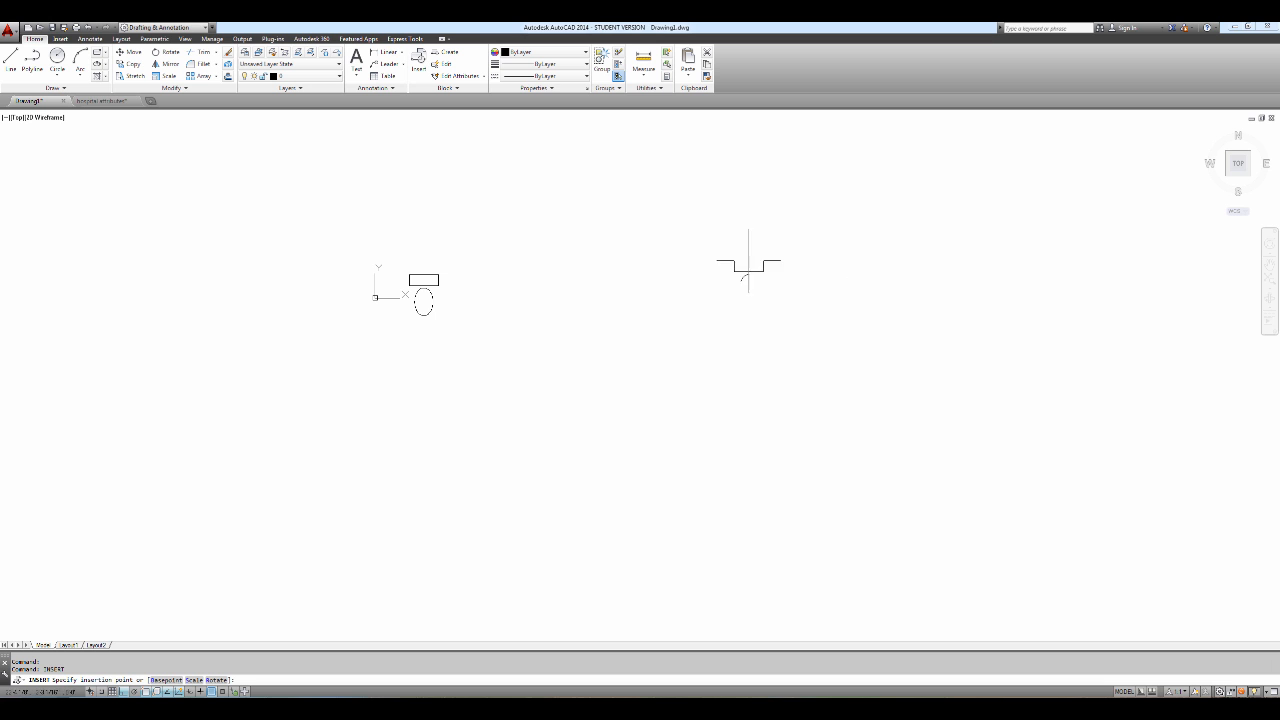
click(701, 262)
key(Escape)
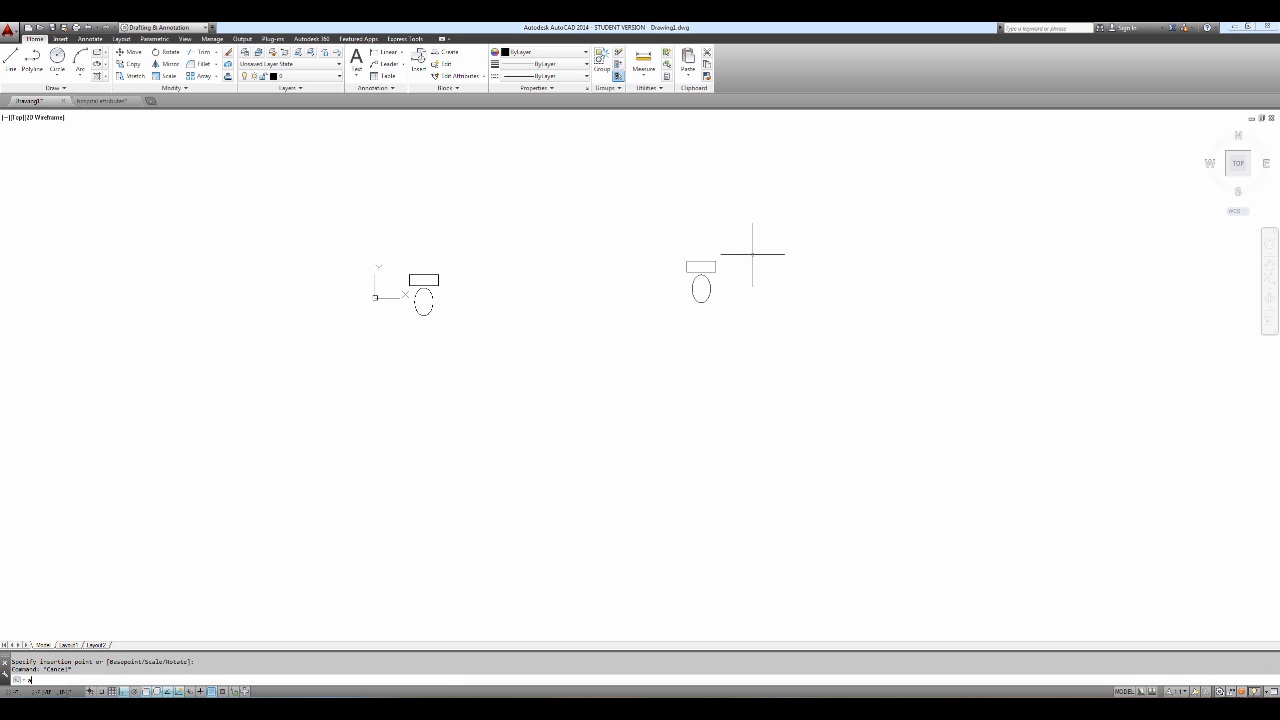
Step: Copy the inserted toilet block by its upper-left corner, placing the first copy level with it and just to its right
key(Escape)
text(copy)
key(Return)
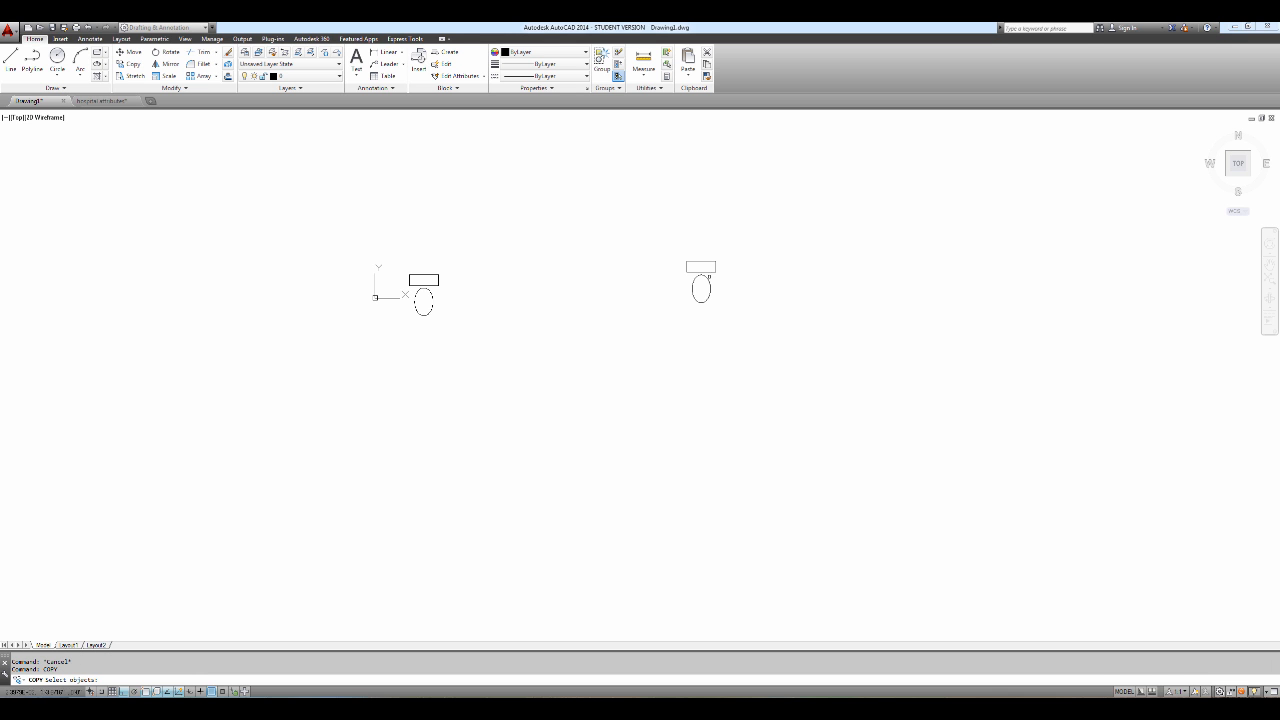
click(700, 268)
key(Return)
click(686, 262)
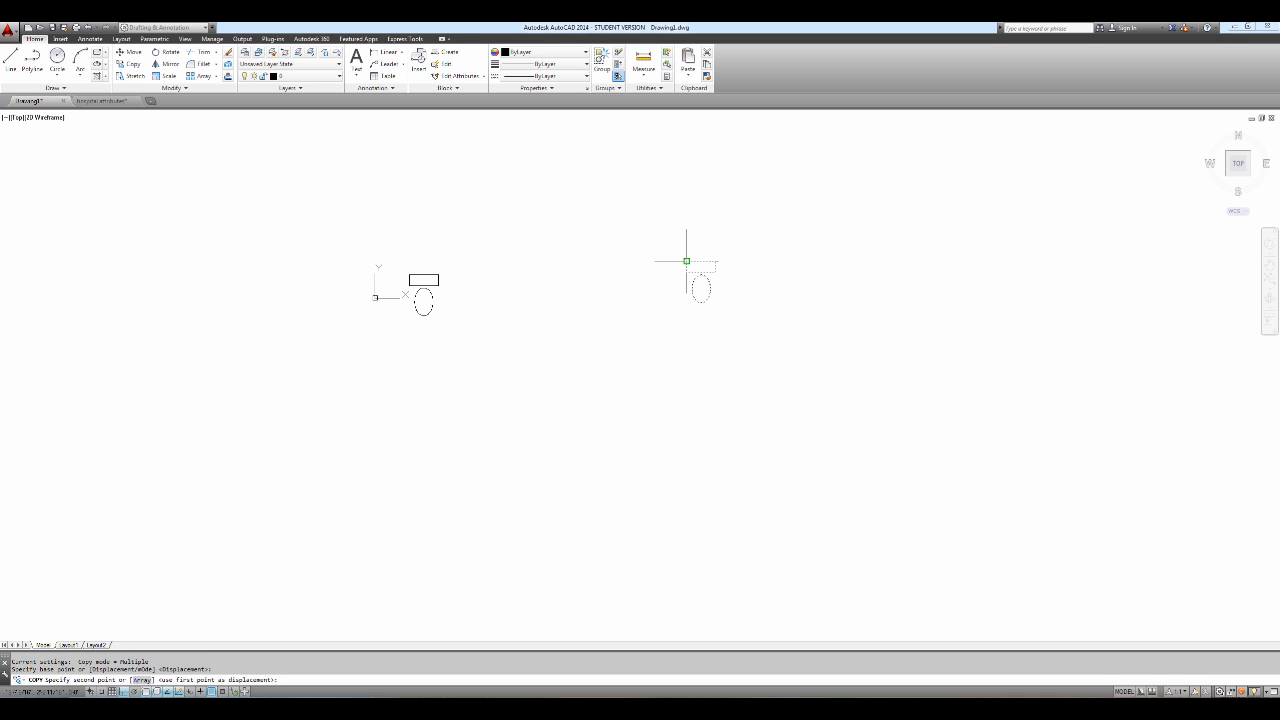
click(737, 262)
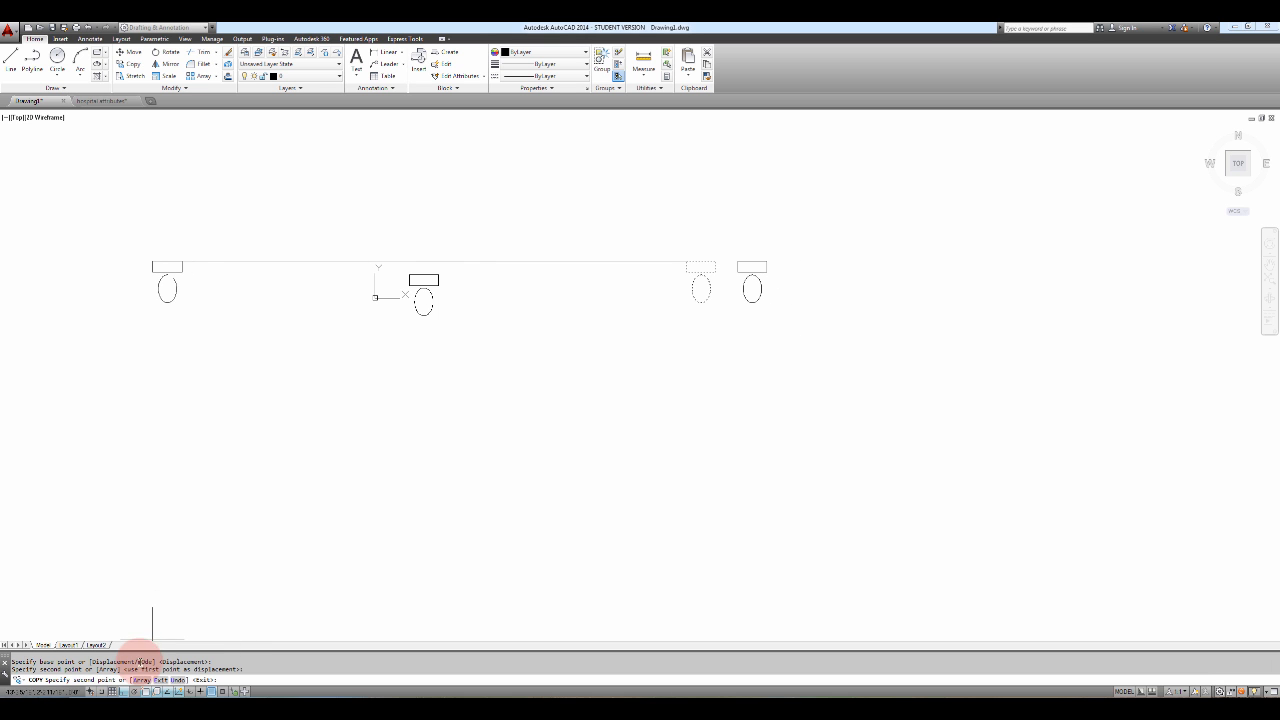
Step: Turn off Ortho and place ten more toilet copies scattered around the inserted block
click(124, 691)
click(764, 352)
click(884, 259)
click(885, 433)
click(698, 498)
click(636, 334)
click(636, 188)
click(829, 152)
click(938, 182)
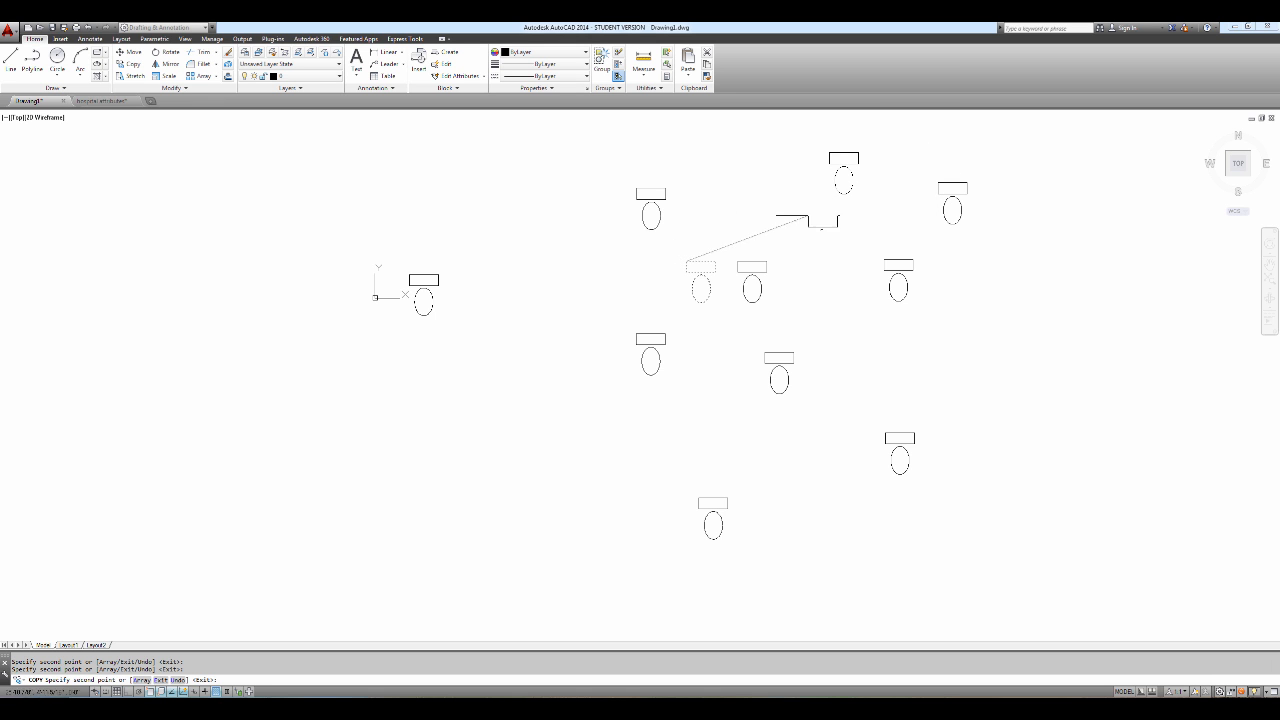
click(775, 178)
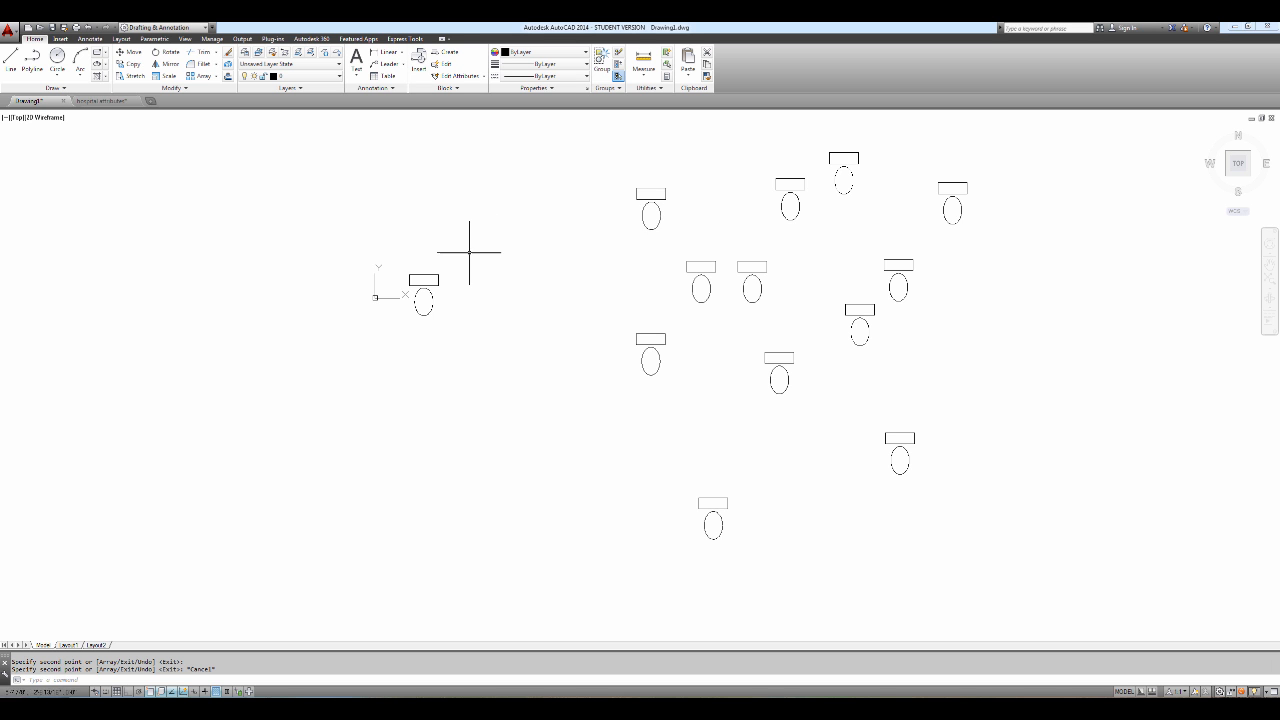
Step: Fillet the lower-left corner of the original rectangle, using a radius picked with two points near that corner
middle_drag(465, 267, 530, 264)
scroll(480, 286, up, 4)
scroll(479, 287, up, 6)
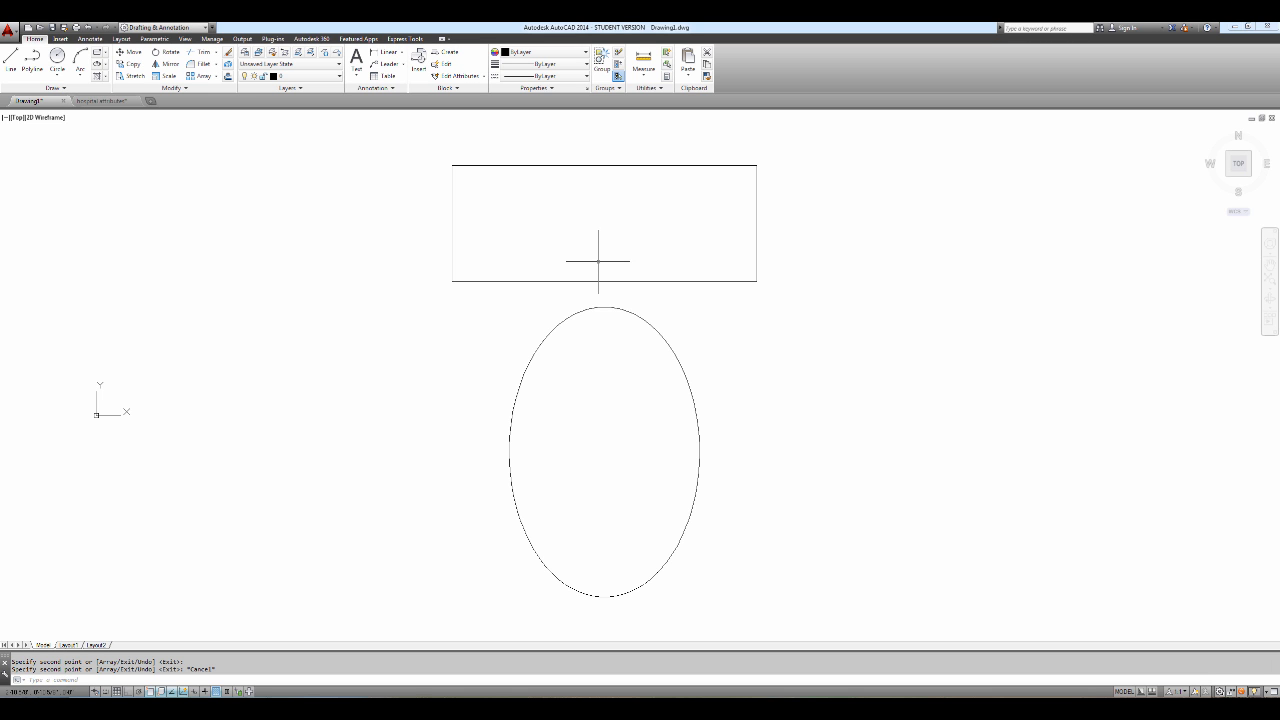
key(Return)
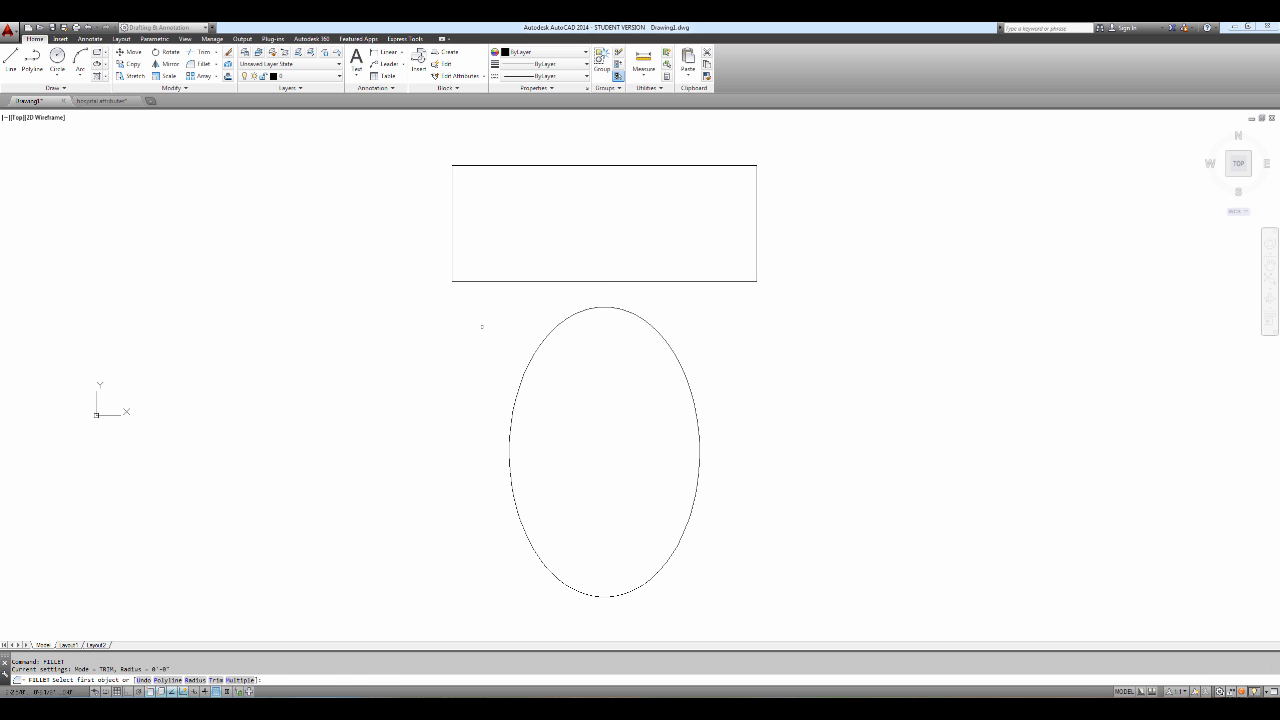
text(r)
key(Return)
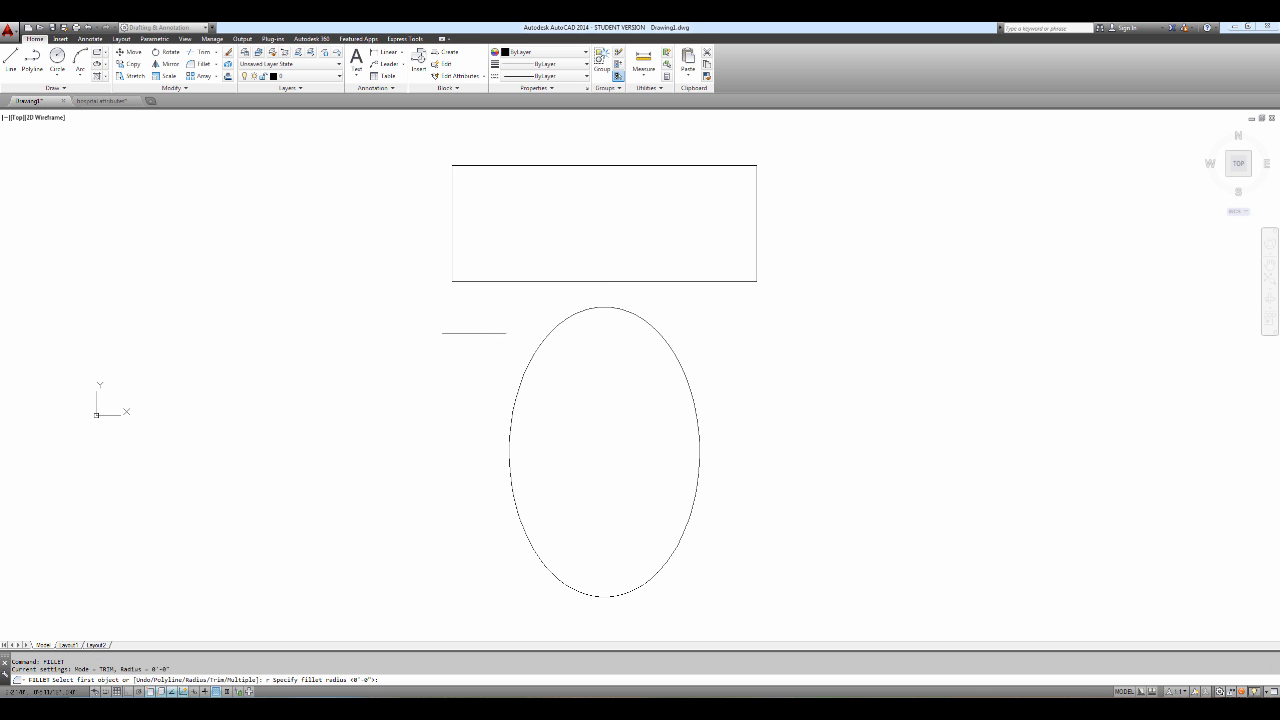
click(452, 281)
click(446, 257)
click(453, 272)
click(467, 281)
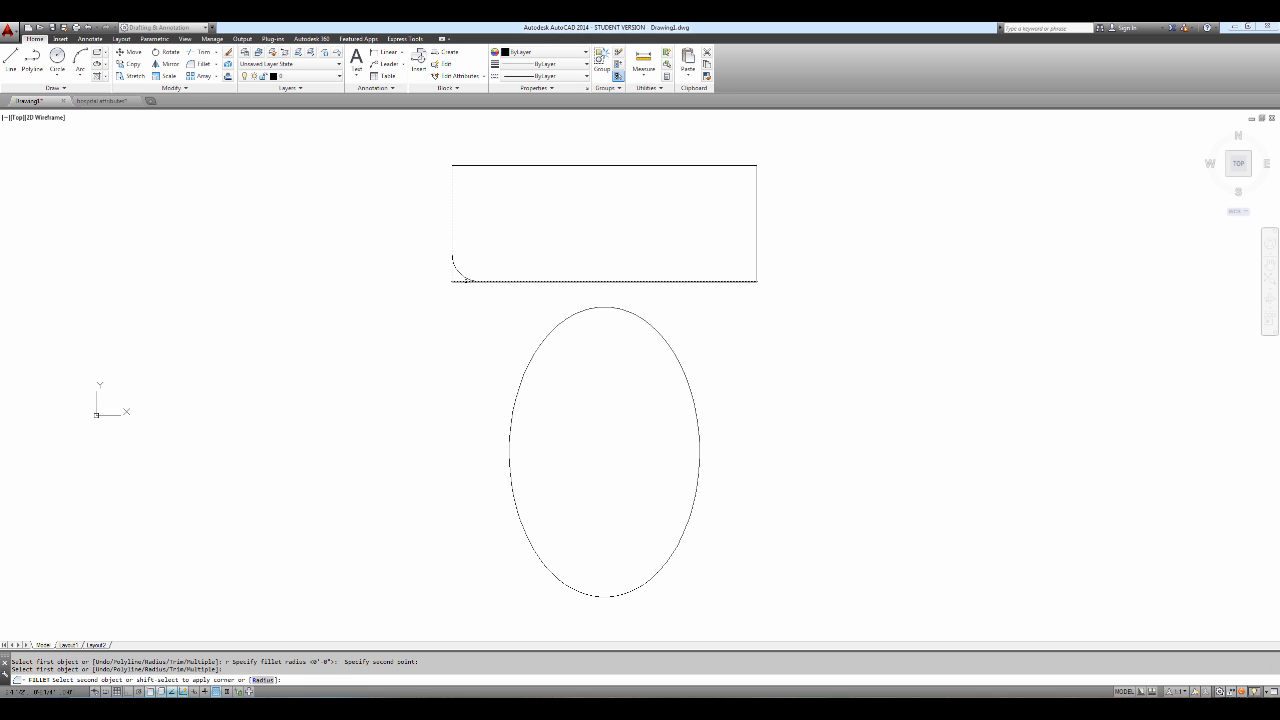
Step: Fillet the remaining three corners of the original rectangle with the same radius
key(Return)
click(728, 281)
click(759, 267)
key(Return)
click(757, 210)
click(740, 167)
key(Return)
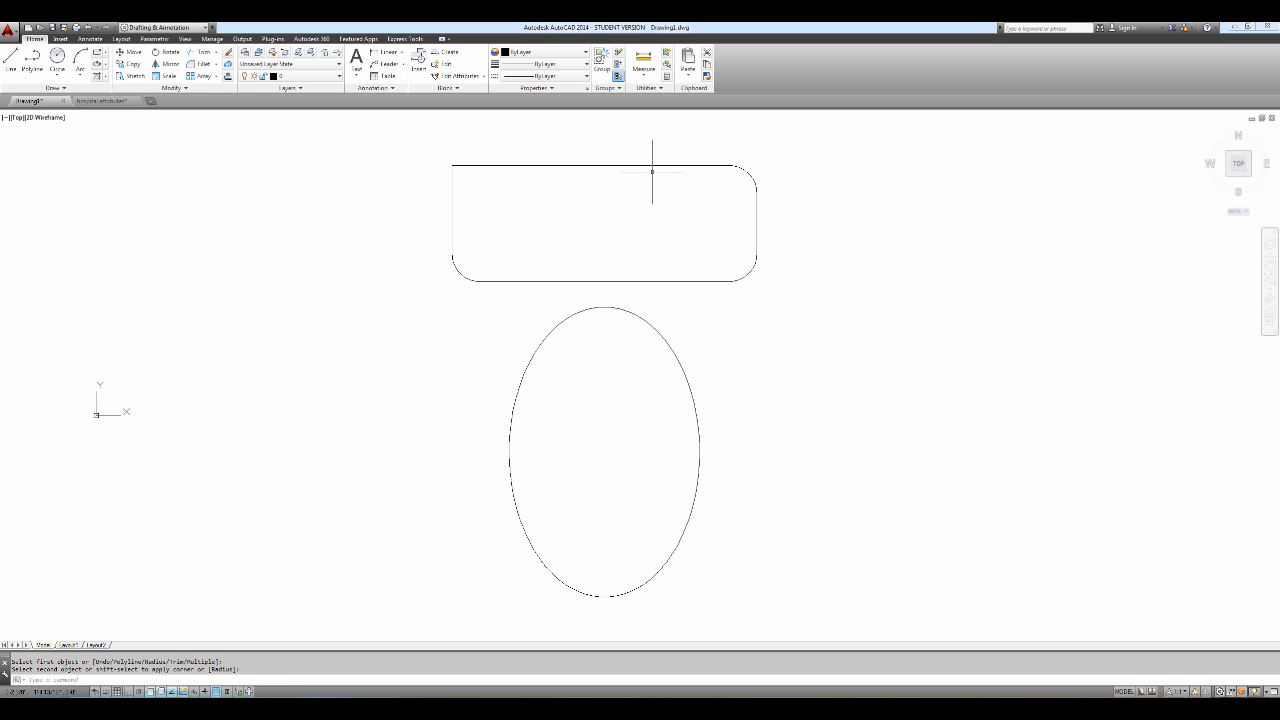
click(461, 165)
click(452, 176)
key(Escape)
Step: Draw a thin L-shaped flush handle with lines below the tank, starting where its lower-left fillet meets the lower edge
text(l)
key(Return)
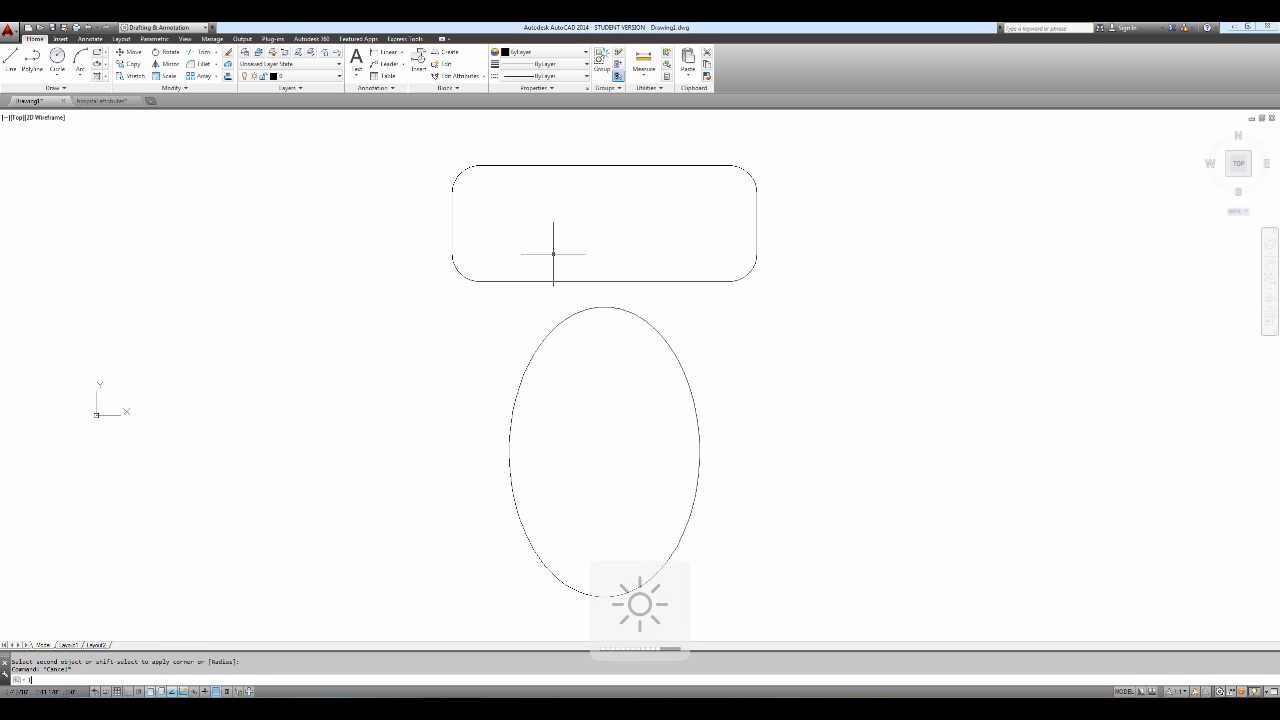
click(480, 281)
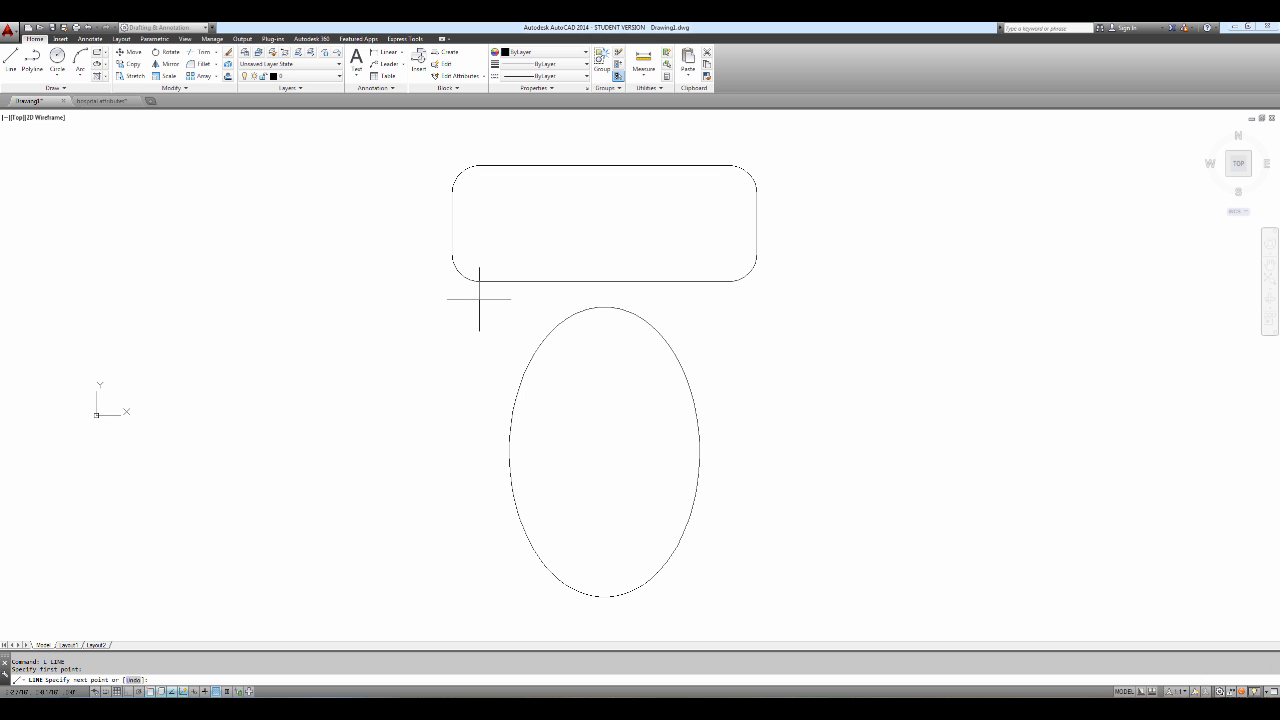
click(479, 299)
click(508, 297)
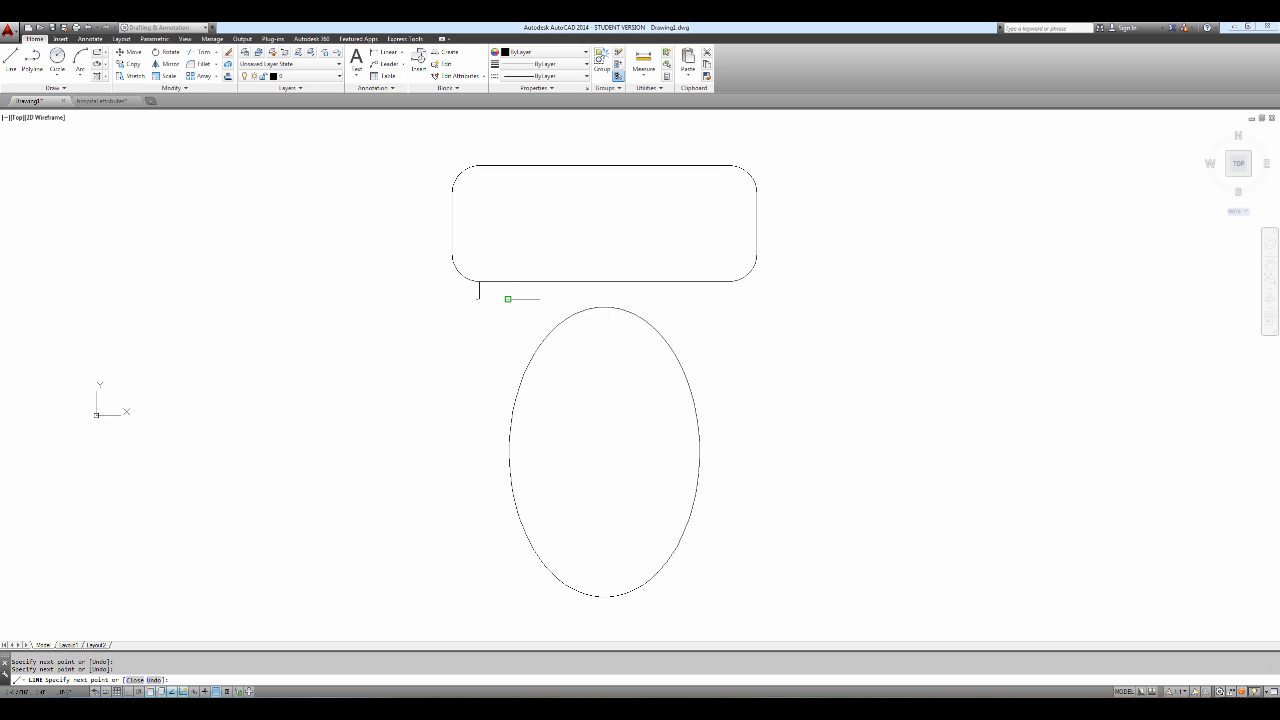
scroll(506, 293, up, 5)
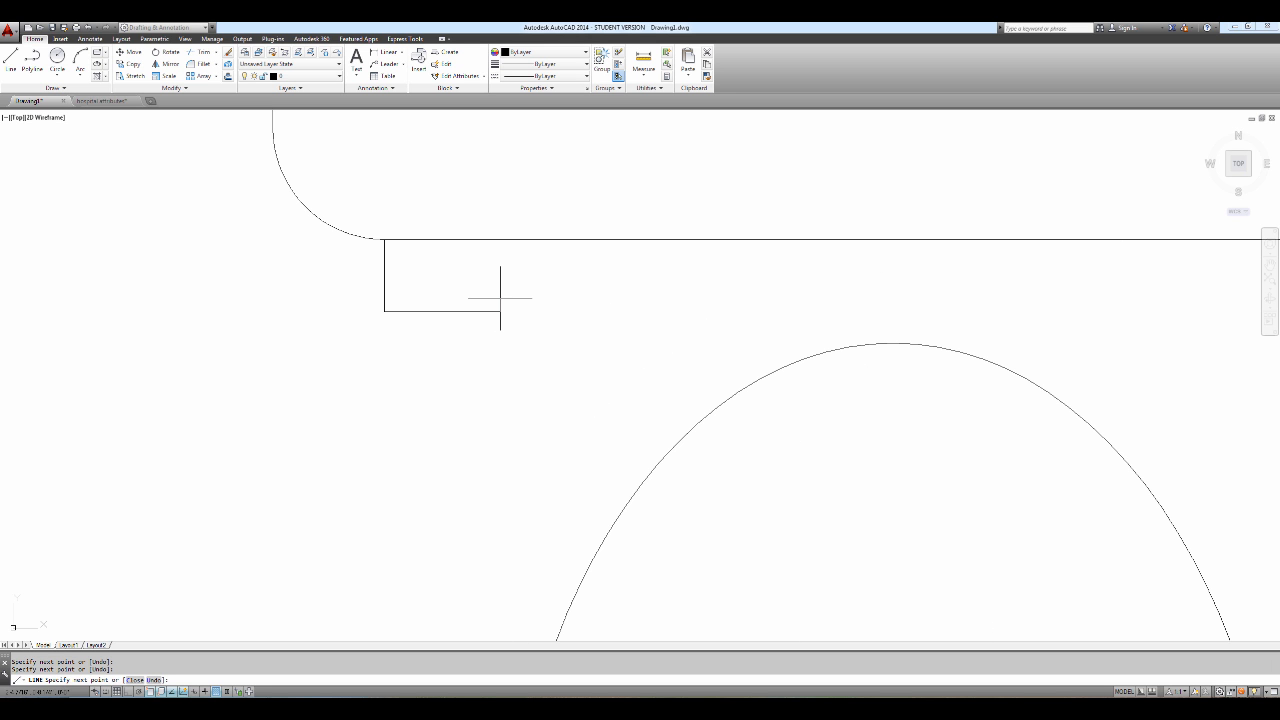
click(398, 297)
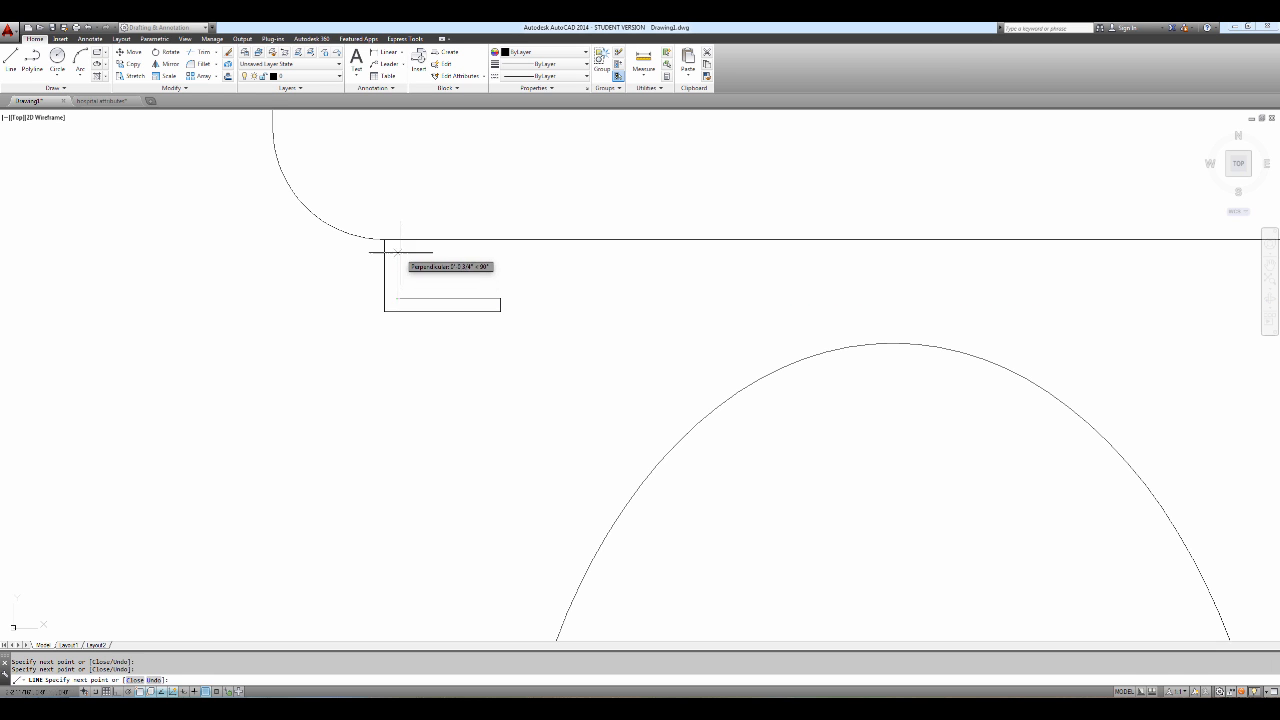
click(397, 240)
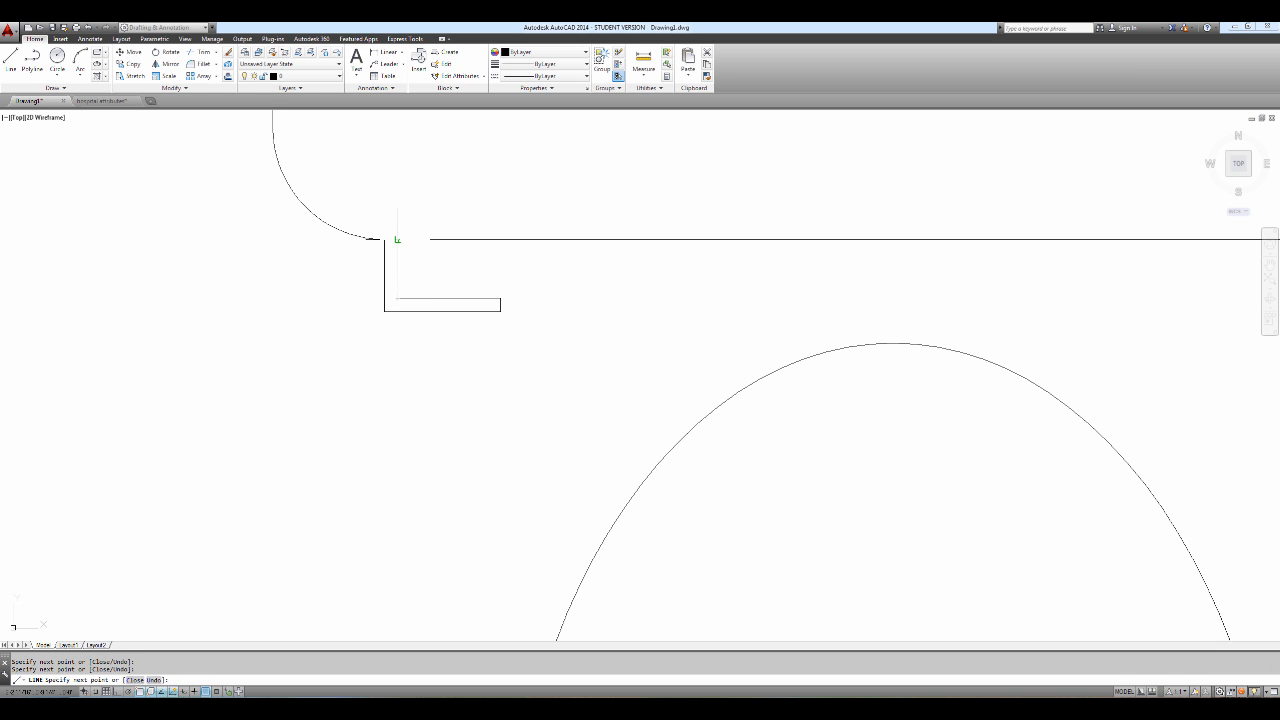
key(Escape)
Step: Offset the bowl's ellipse inward by a distance picked with two points to form an inner ellipse
scroll(470, 258, down, 6)
scroll(490, 254, up, 4)
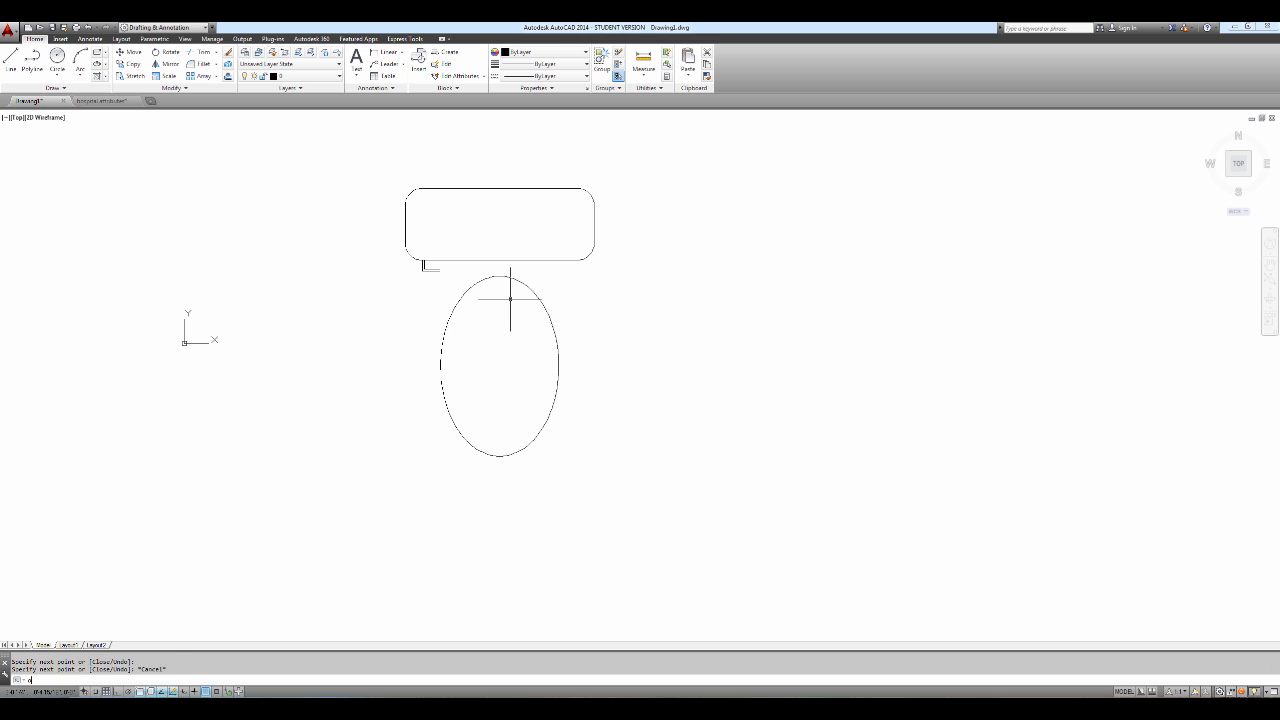
key(Return)
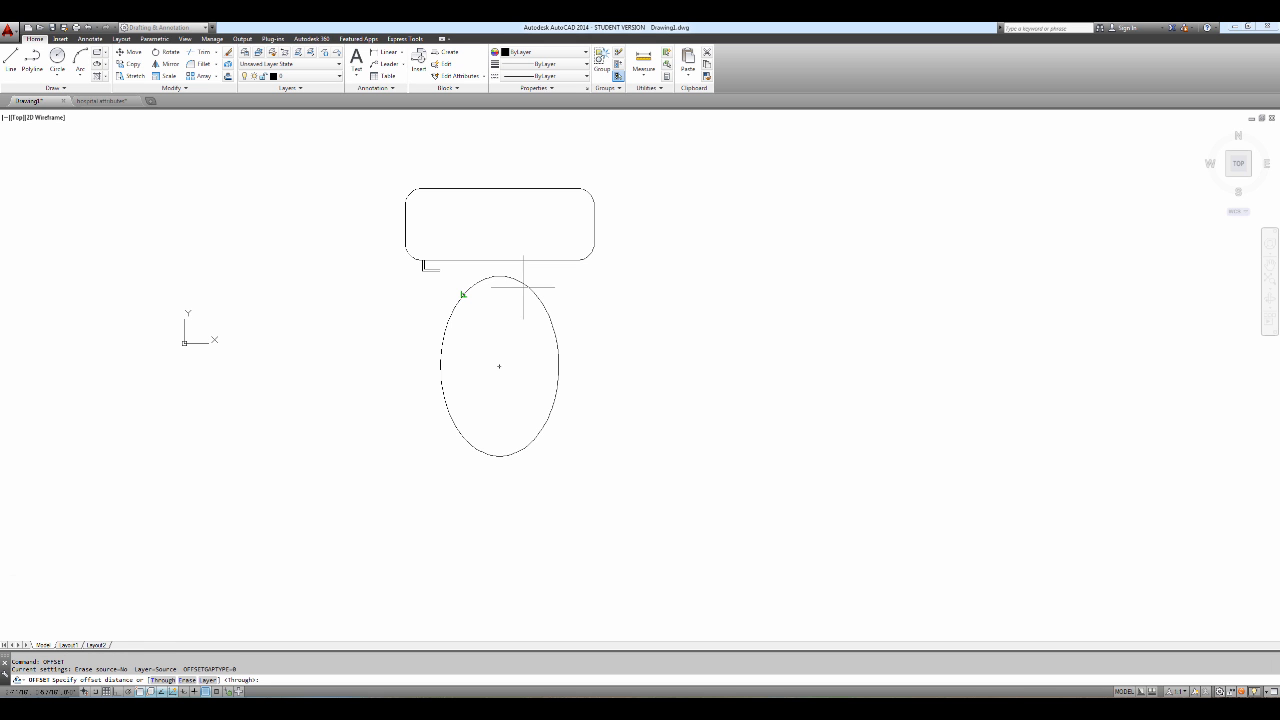
click(557, 361)
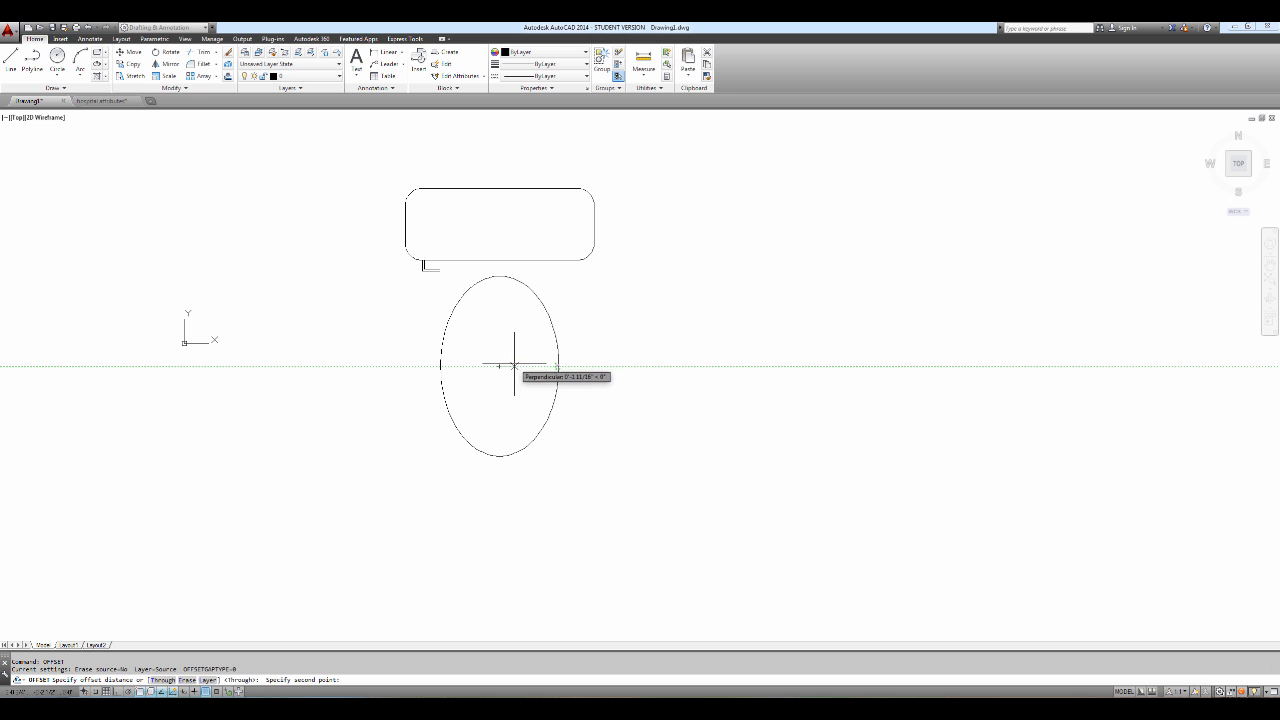
click(514, 364)
click(557, 358)
click(498, 366)
key(Escape)
Step: Draw a small circle on the bowl's vertical centreline, inside the upper part of the inner ellipse
text(c)
key(Return)
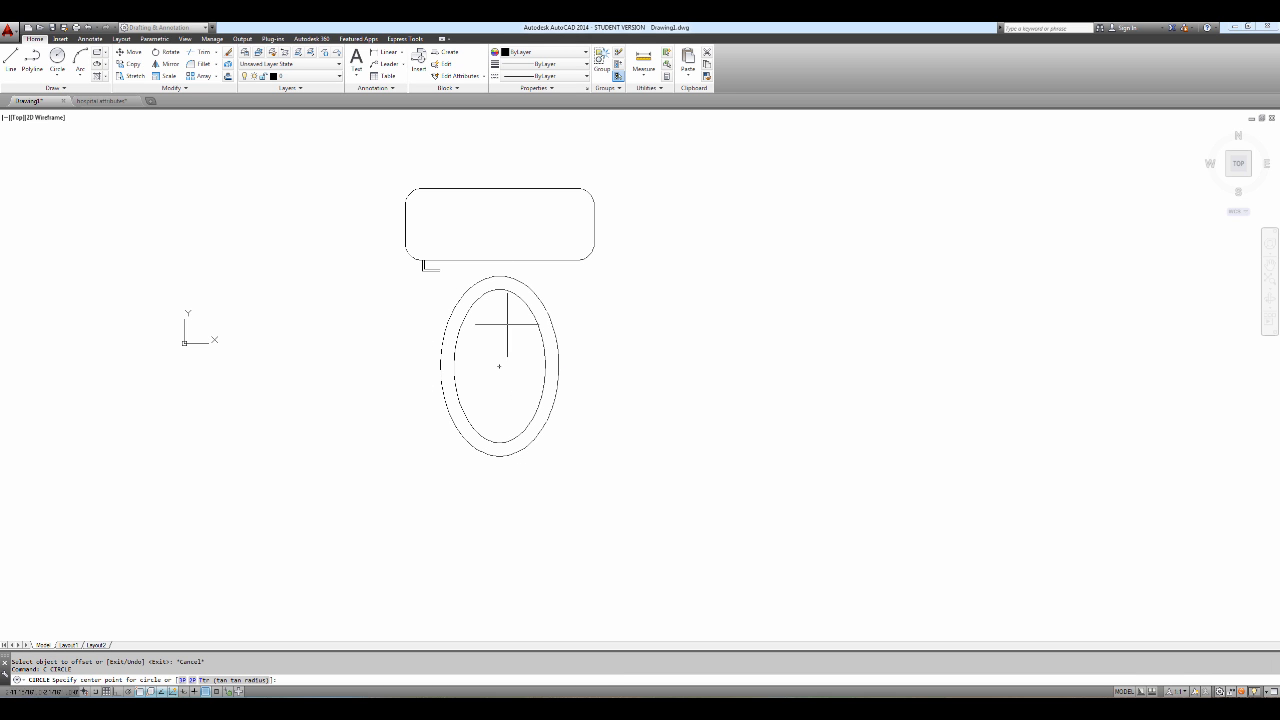
click(499, 321)
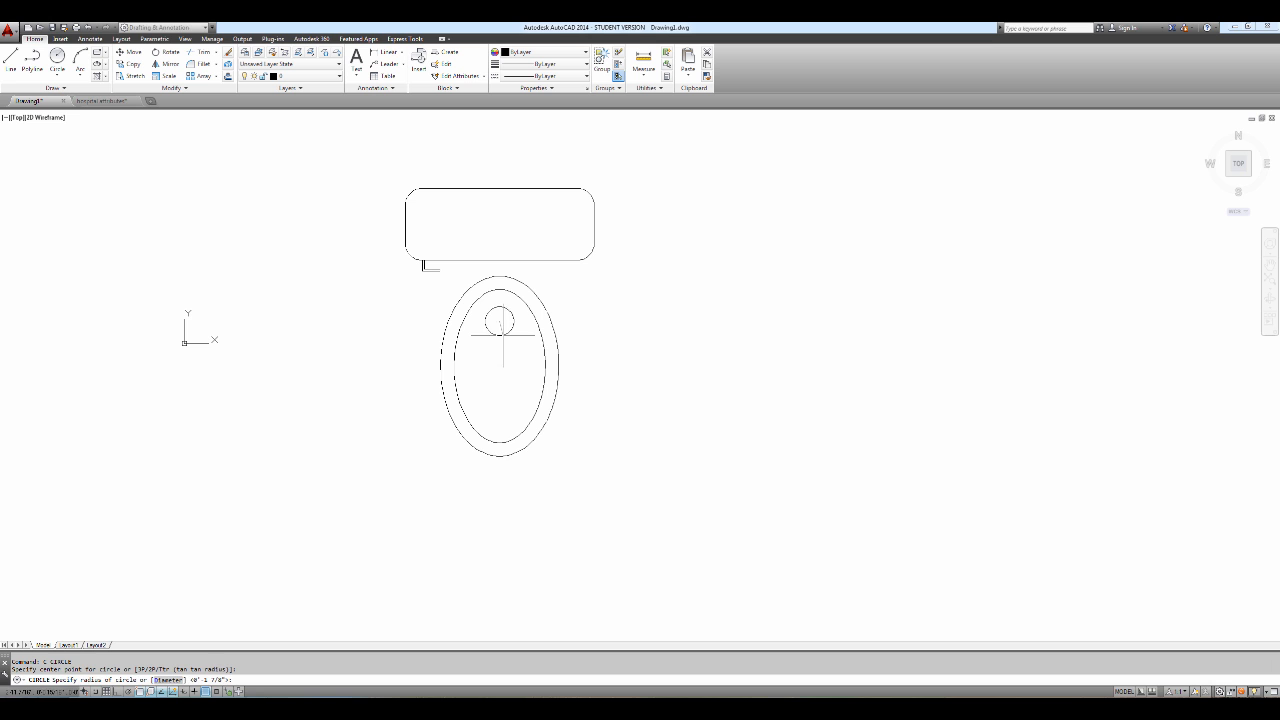
click(499, 338)
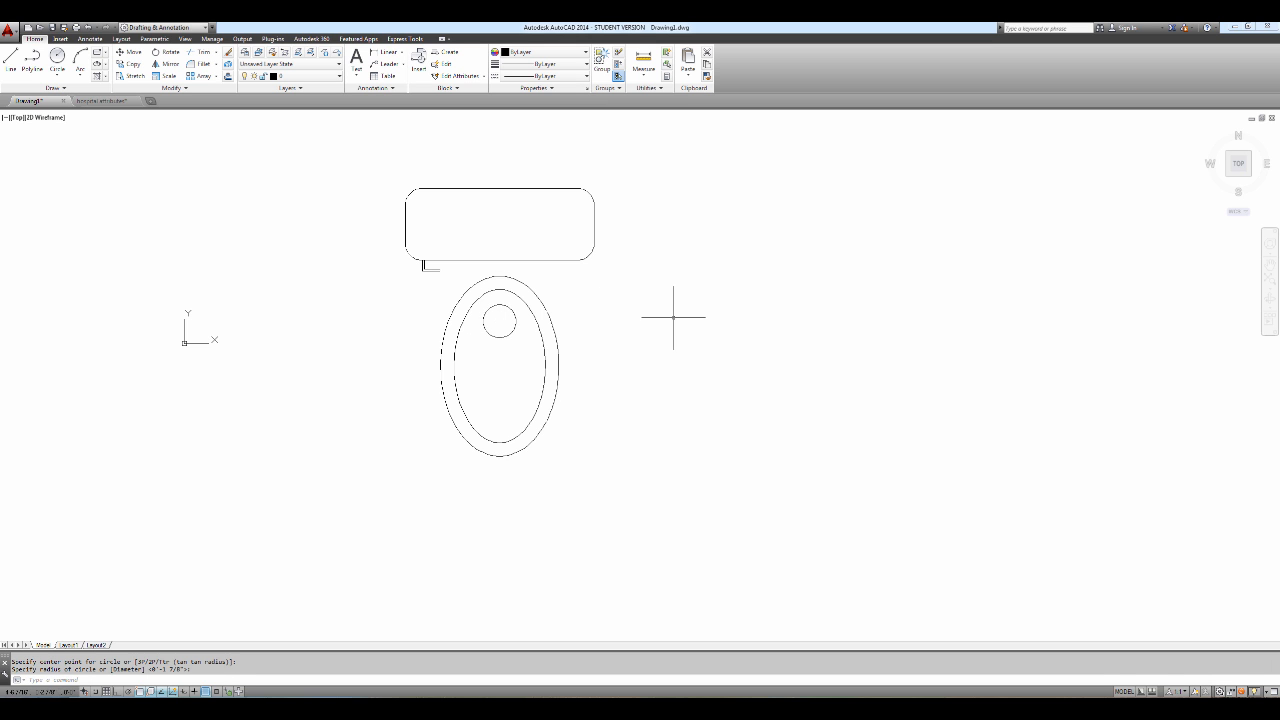
Step: Draw a vertical line with Ortho on, from a nearest point on the tank's lower edge, right of centre, down to the bowl's outer ellipse
text(l)
key(Return)
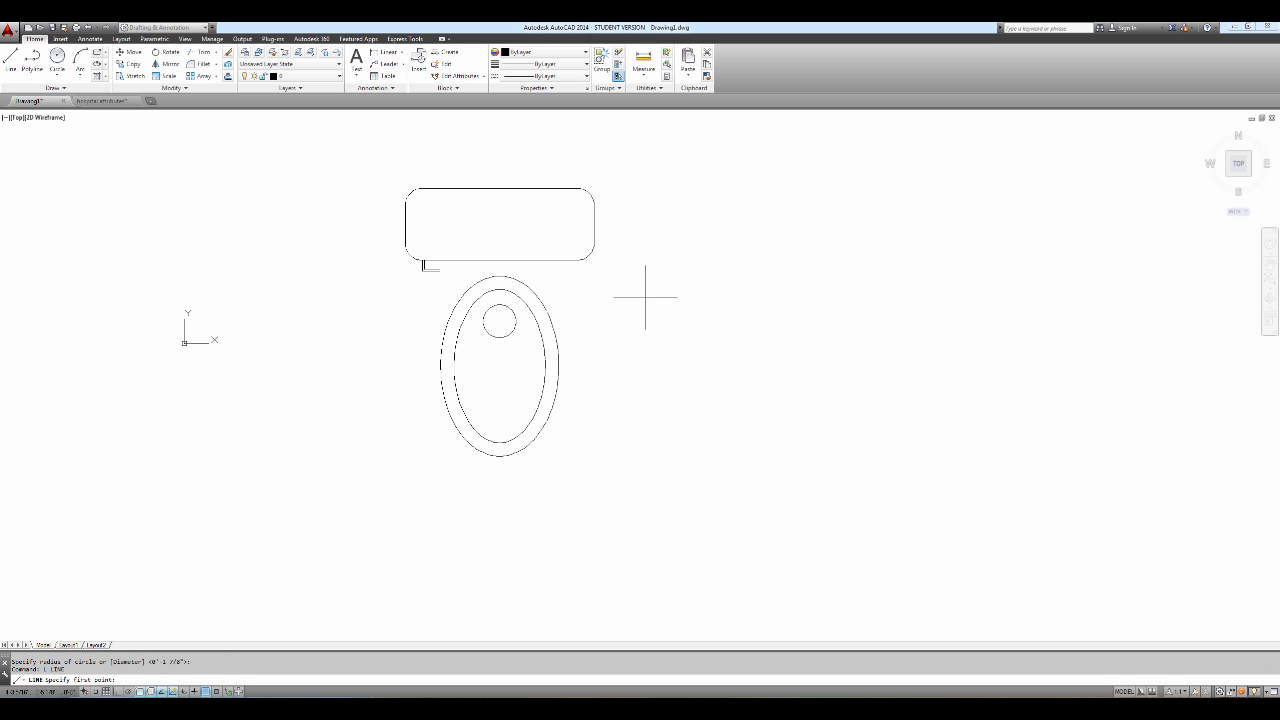
shift+right_click(539, 249)
click(566, 457)
click(543, 260)
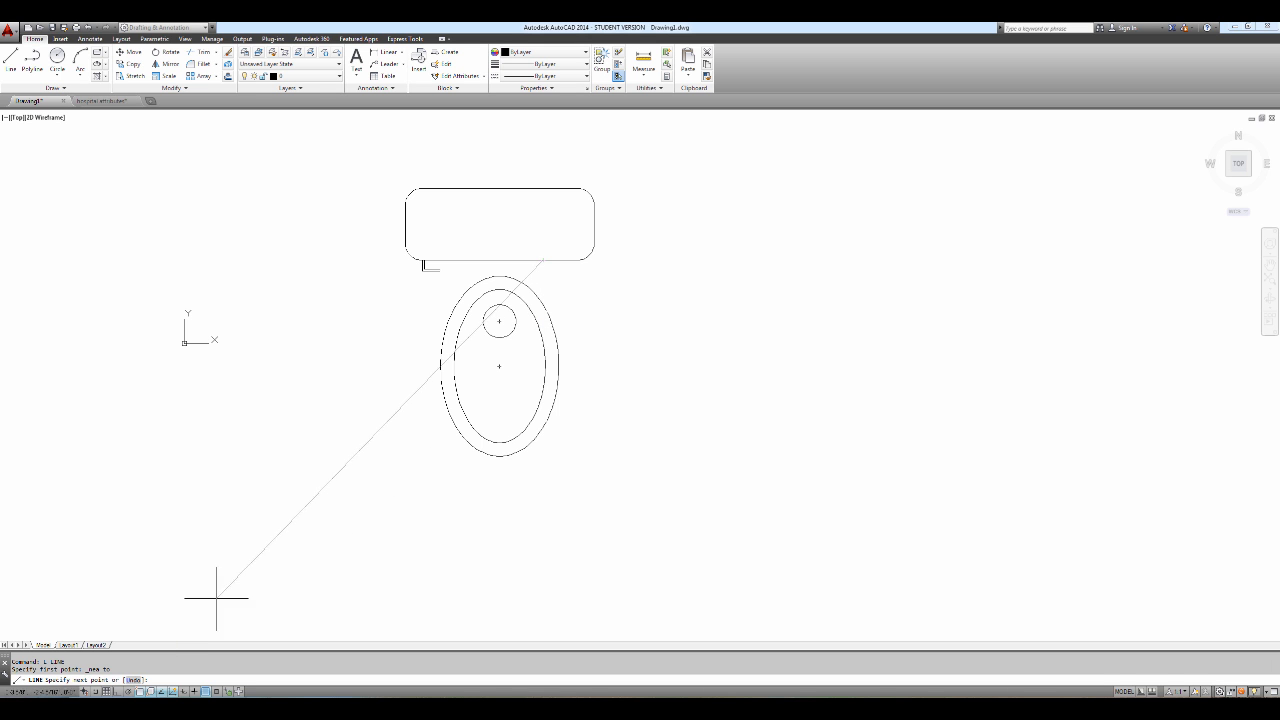
click(117, 691)
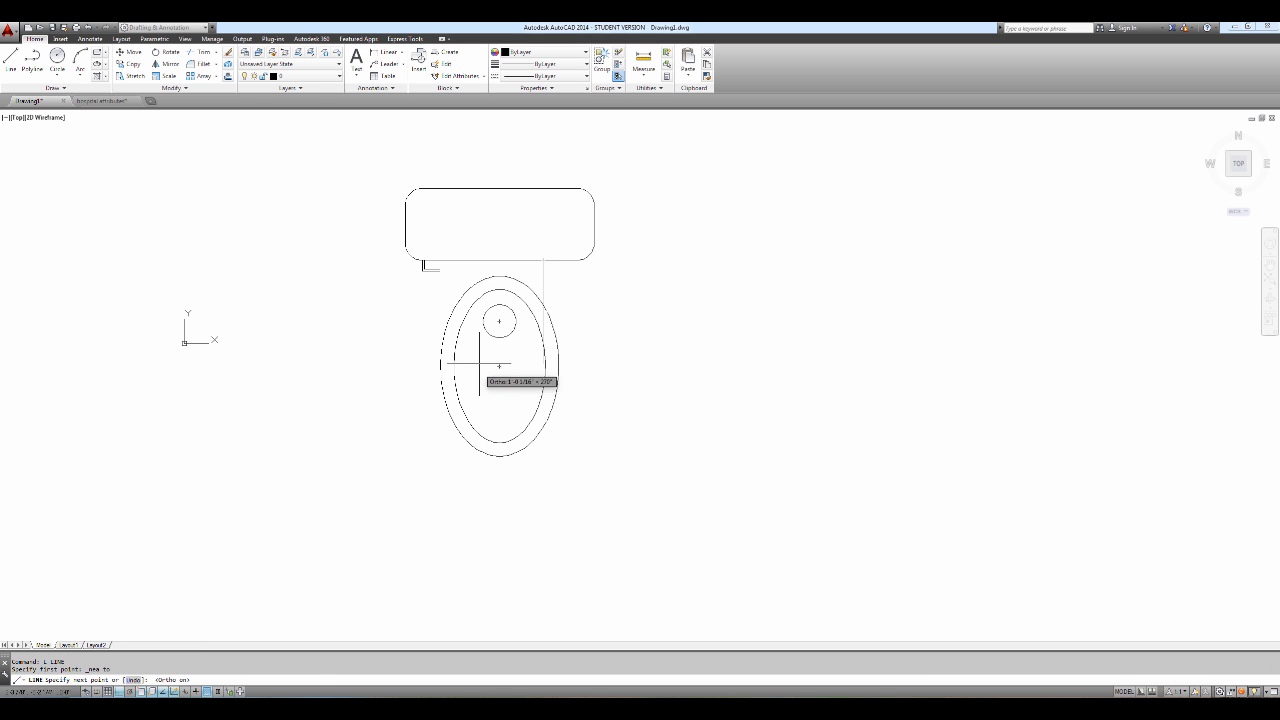
click(525, 346)
key(Escape)
key(Escape)
key(Return)
key(Return)
key(Escape)
Step: Mirror the connecting line about the vertical axis through the midpoint of the tank's lower edge, keeping the original
text(mi)
key(Return)
click(544, 286)
key(Return)
click(500, 260)
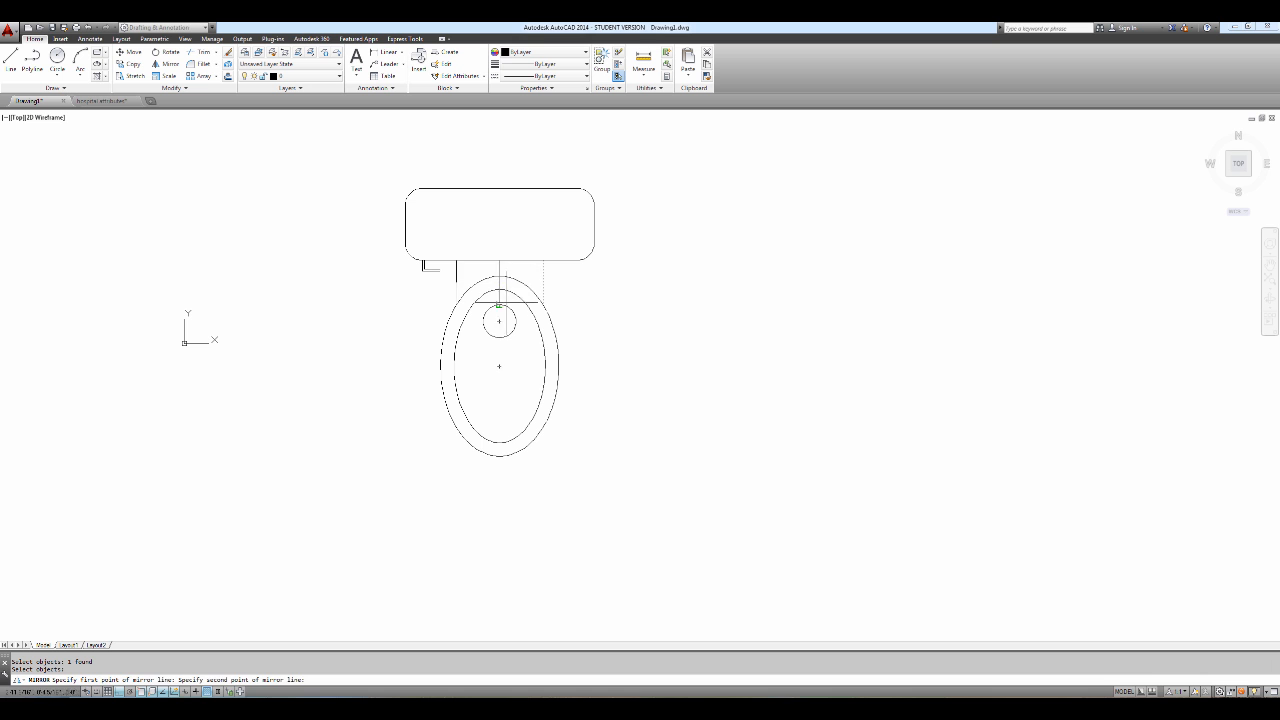
click(500, 395)
Step: Start a block definition under the existing name toilet, with the midpoint of the refined tank's upper edge as base point
scroll(660, 294, down, 4)
scroll(662, 290, down, 2)
scroll(666, 289, up, 2)
middle_drag(526, 300, 313, 325)
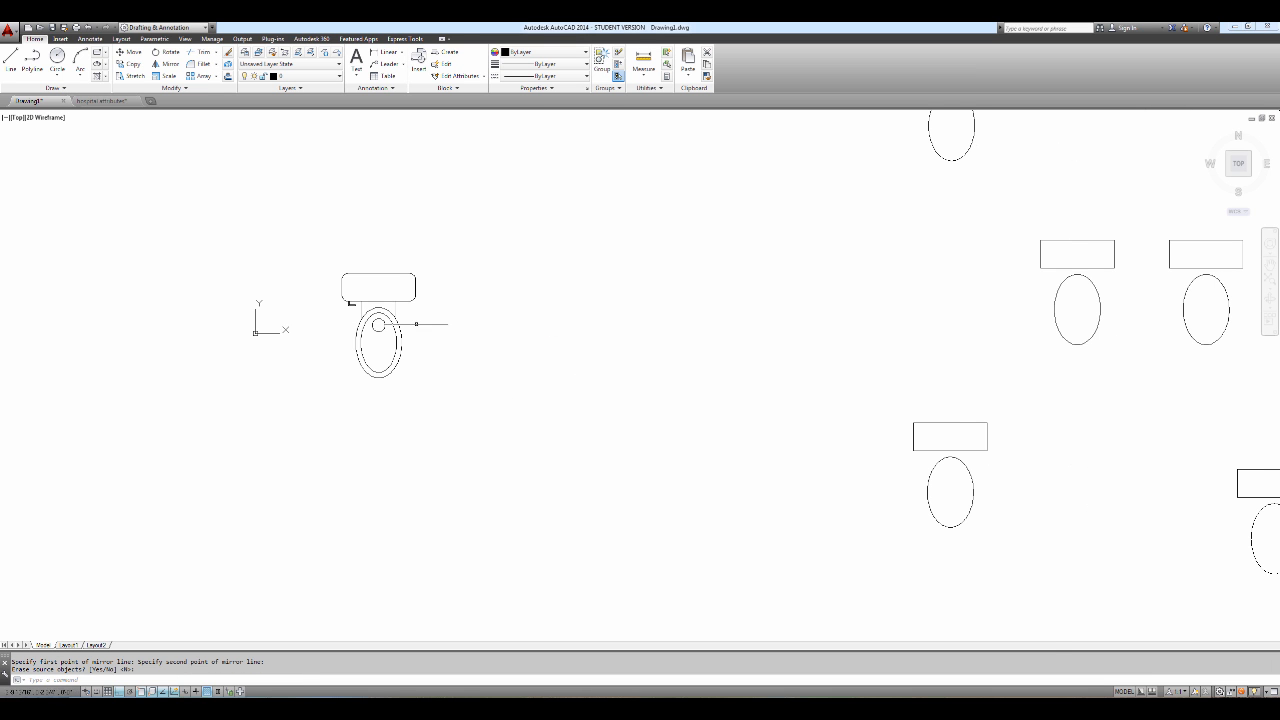
scroll(654, 303, down, 3)
middle_drag(601, 297, 493, 286)
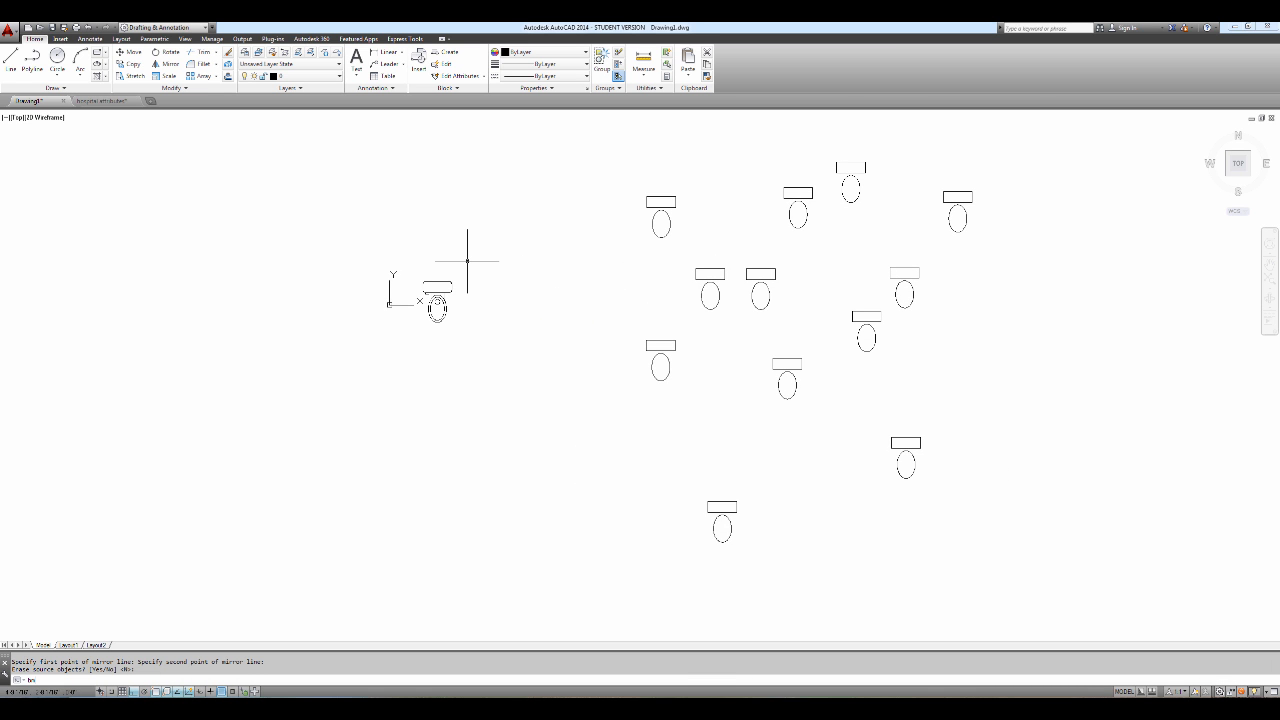
key(Return)
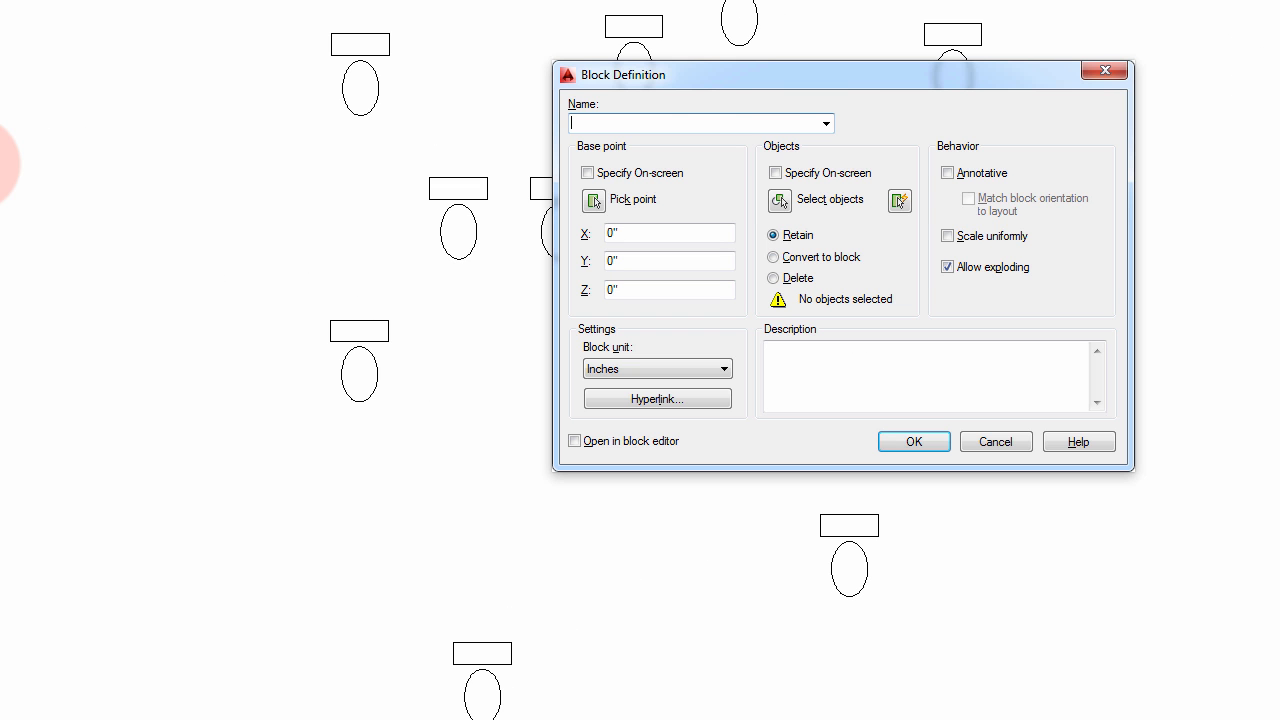
click(826, 123)
click(623, 143)
click(621, 199)
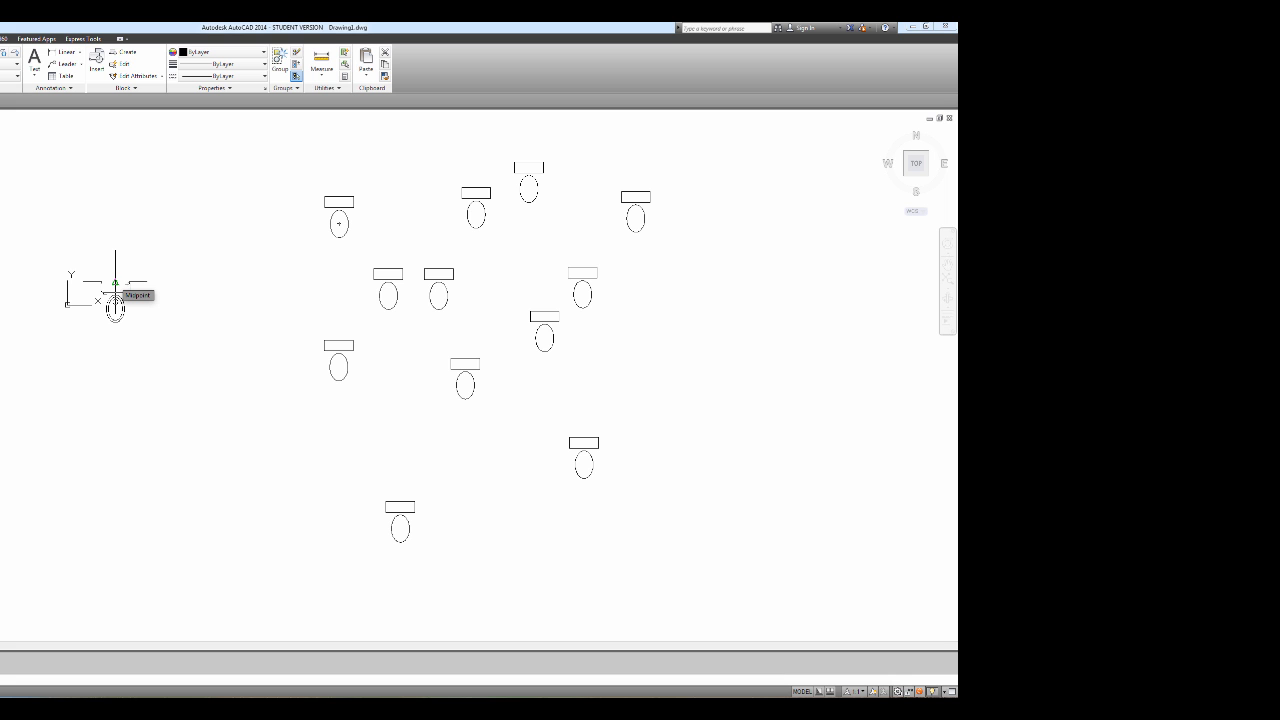
click(115, 285)
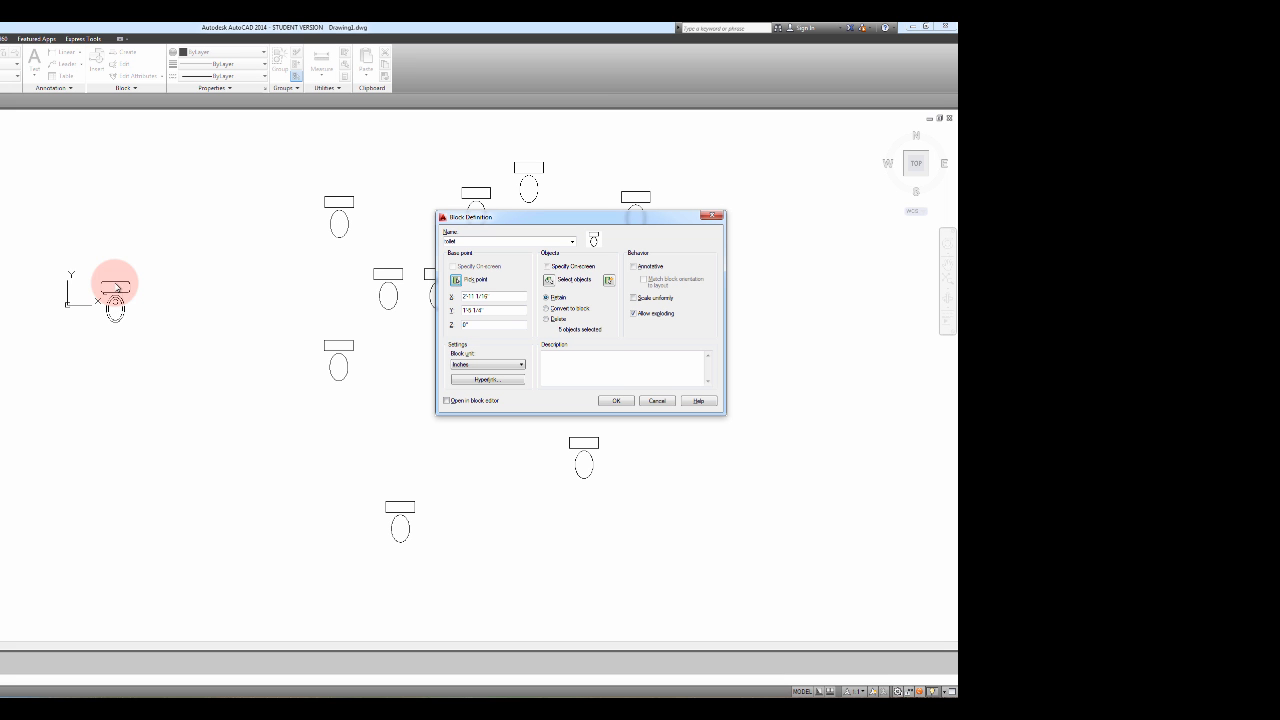
Step: Select all the refined toilet geometry as the block's objects and redefine the toilet block
click(538, 274)
click(143, 270)
click(68, 339)
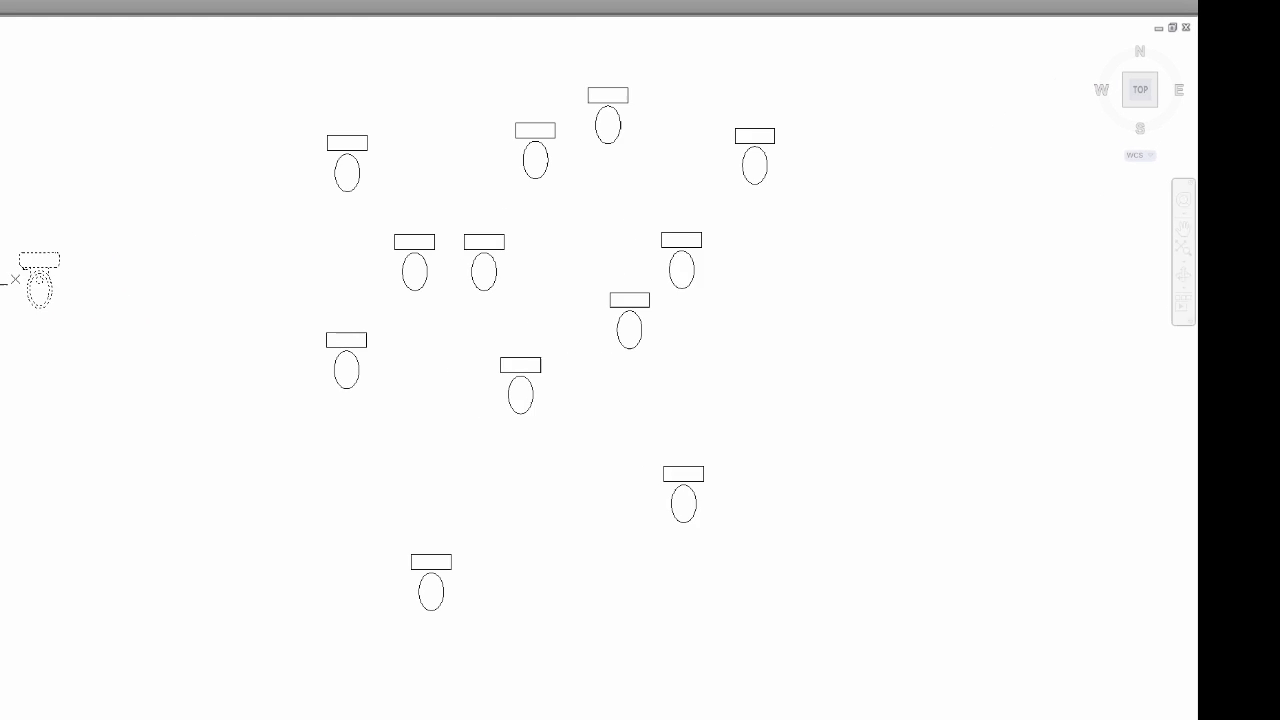
key(Return)
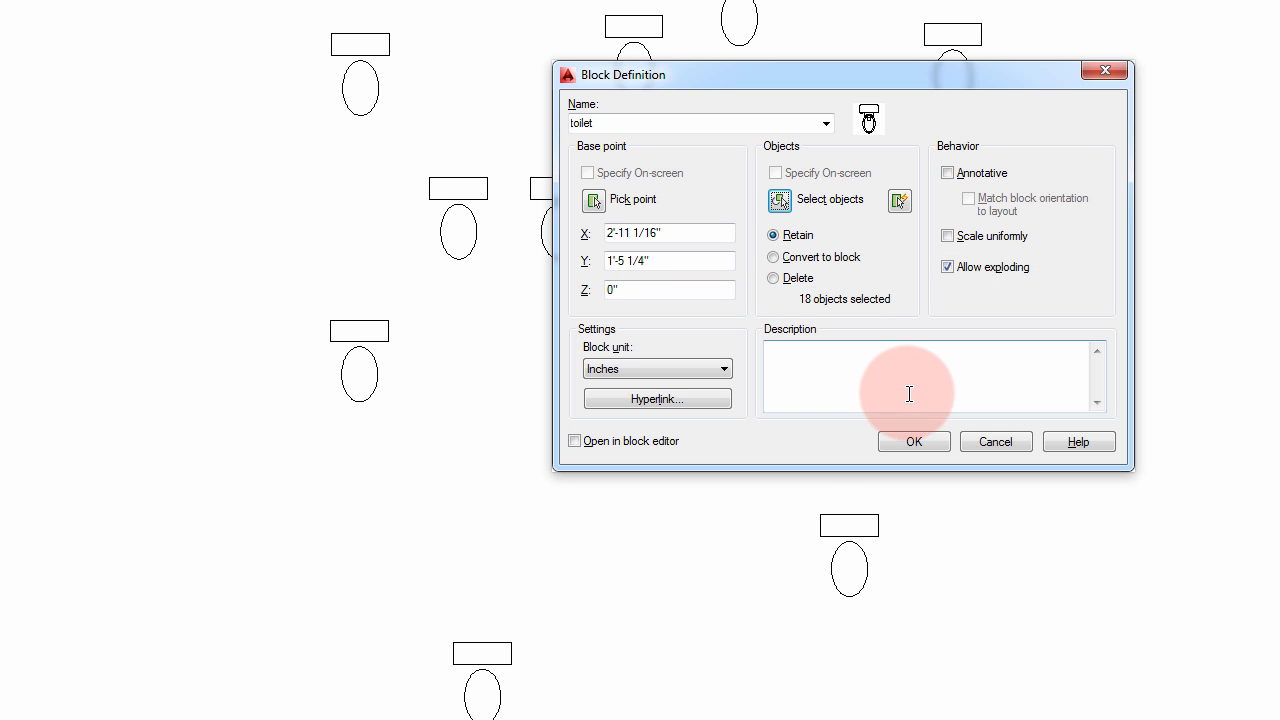
click(912, 445)
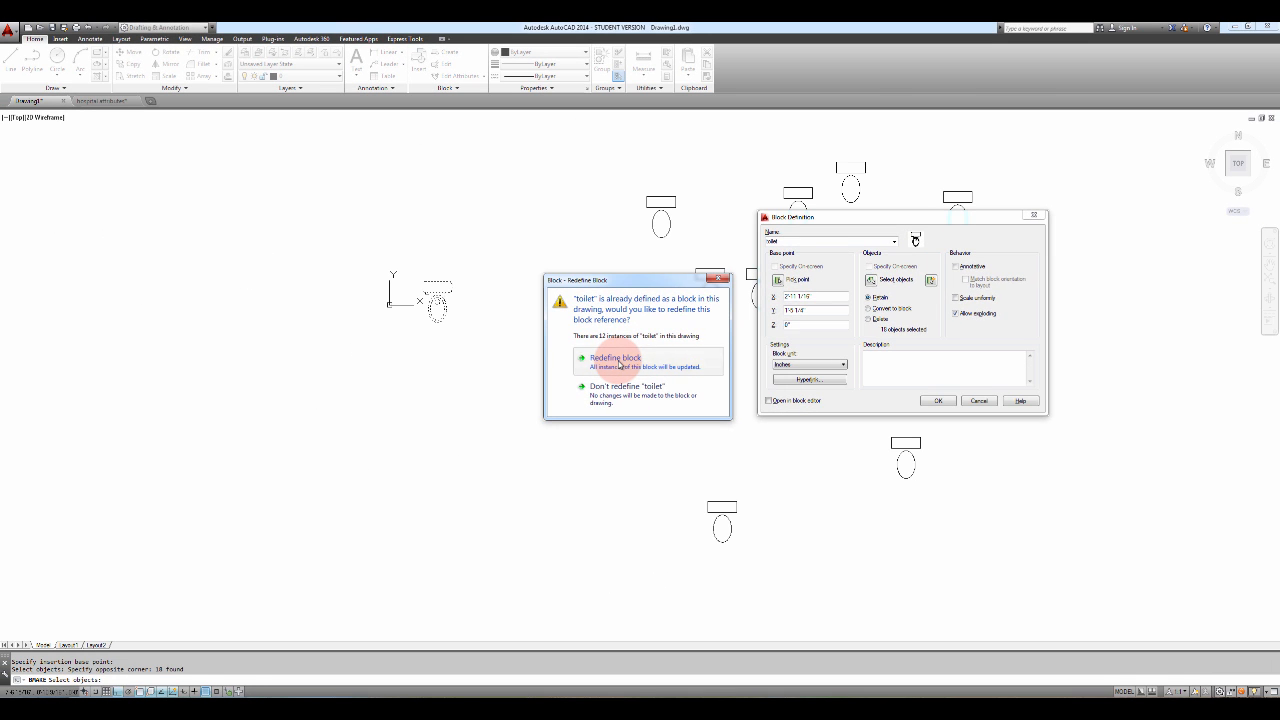
click(619, 364)
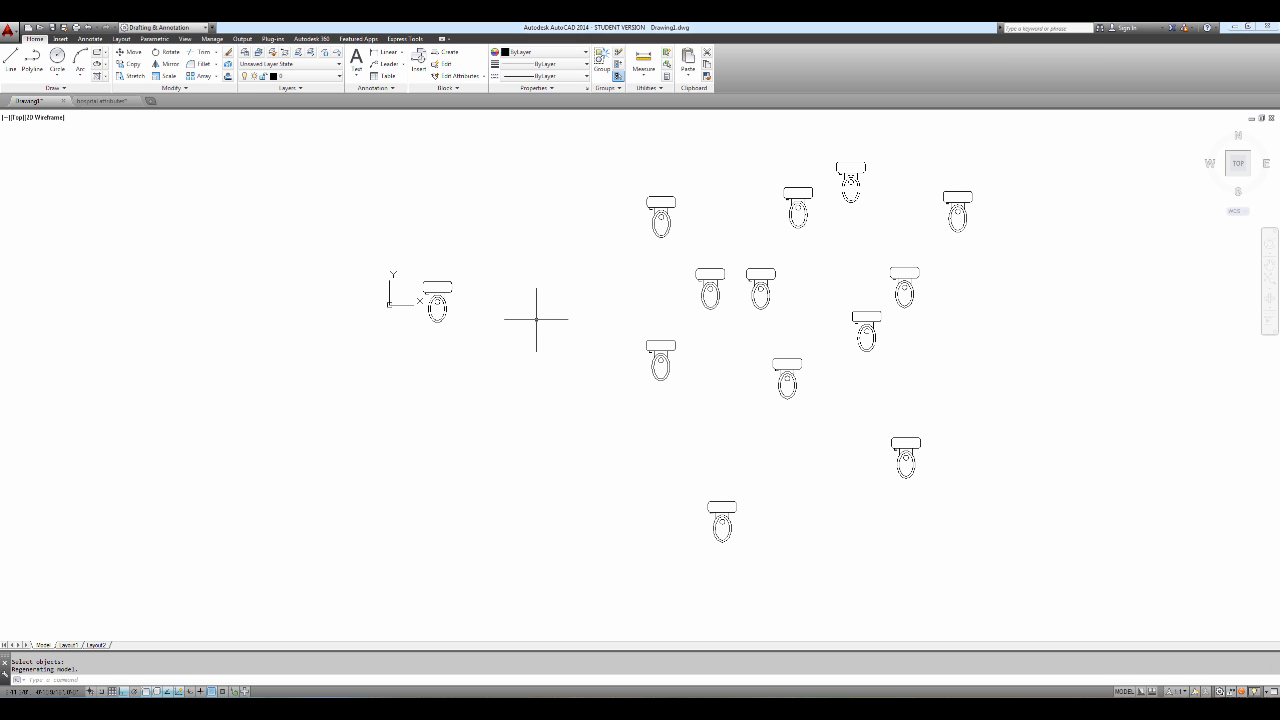
Step: Draw a horizontal reference line along the tank's upper edge on each of two inserted toilets
key(Return)
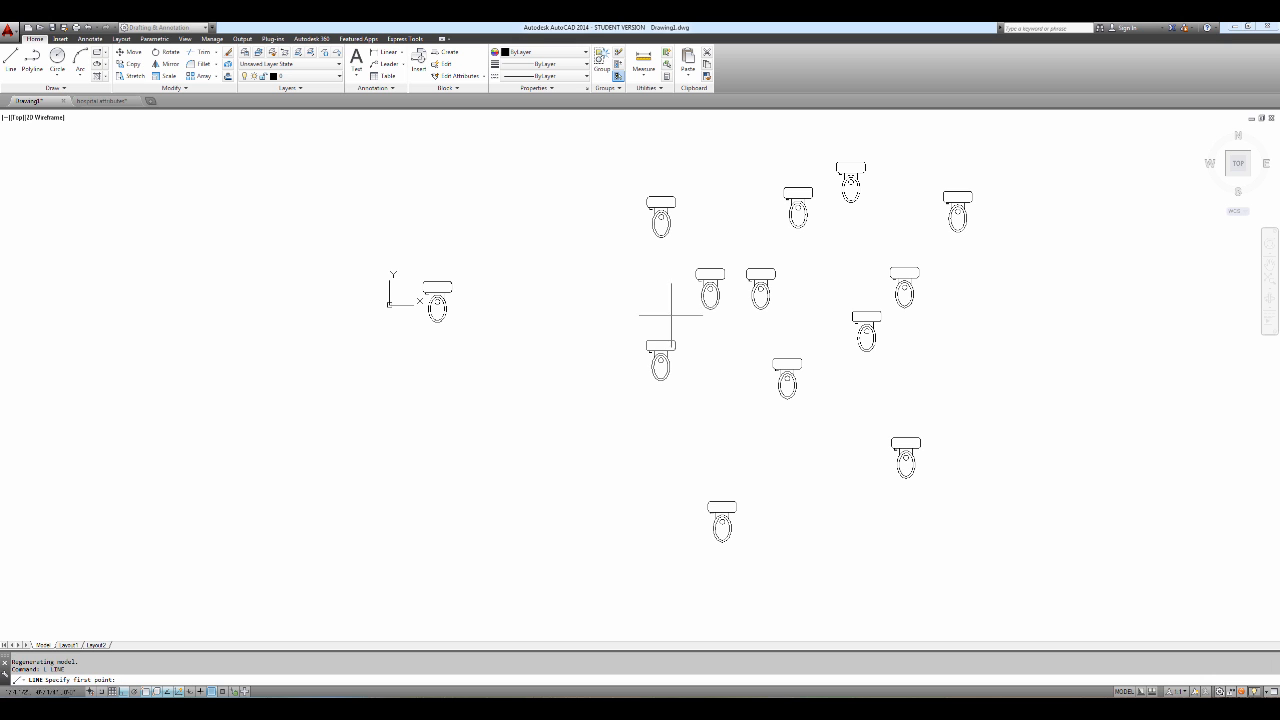
click(620, 340)
click(709, 340)
key(Return)
key(Return)
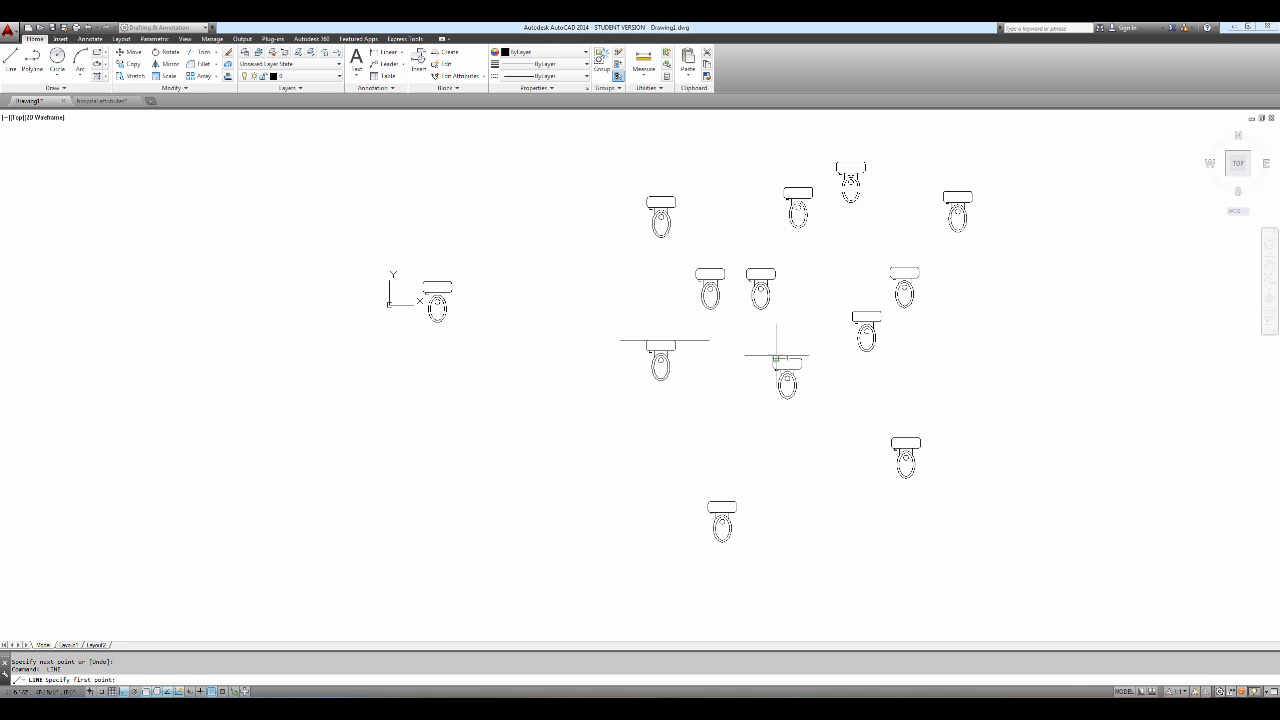
click(752, 357)
click(816, 357)
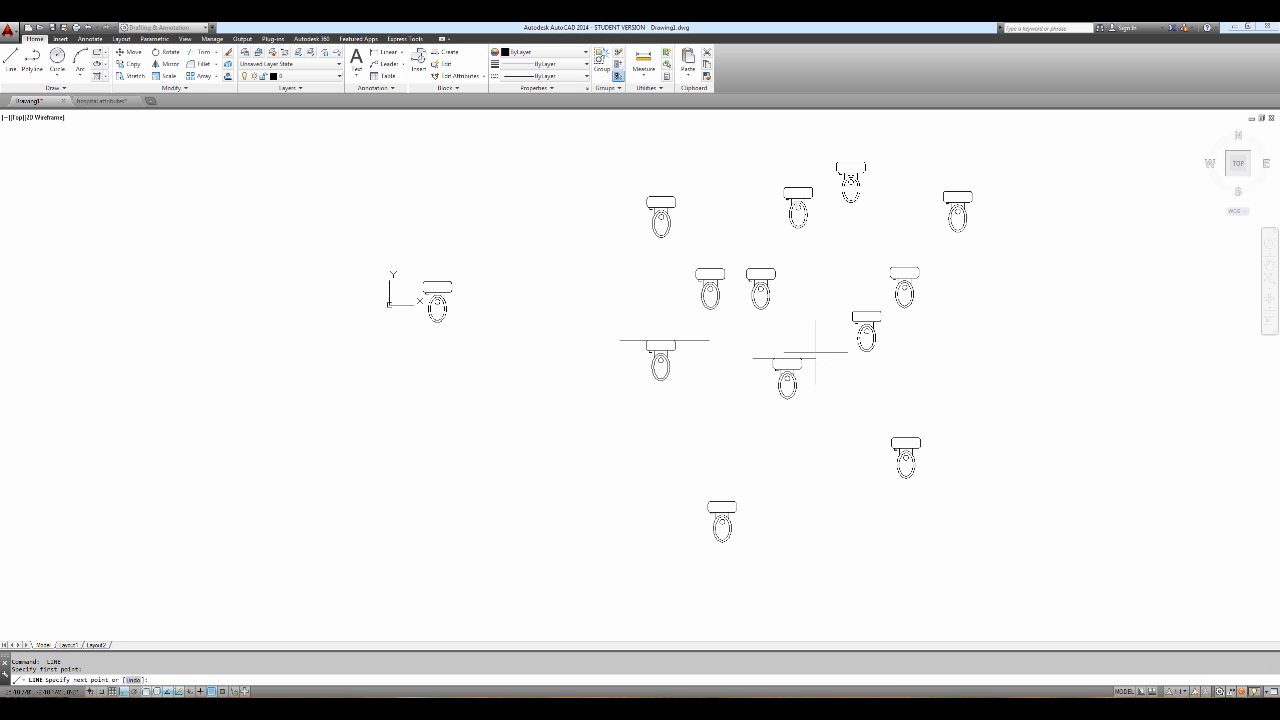
key(Escape)
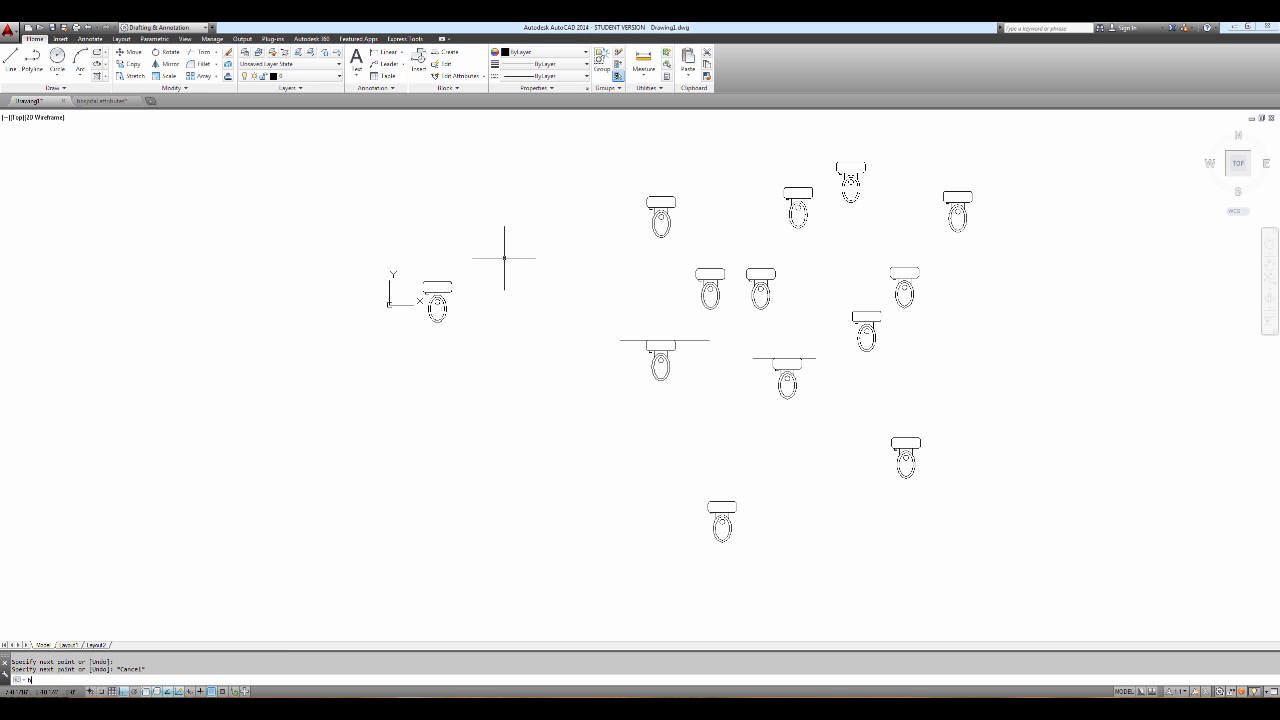
Step: Reopen the toilet block's definition and pick the centre of the original bowl's small circle as base point
key(Return)
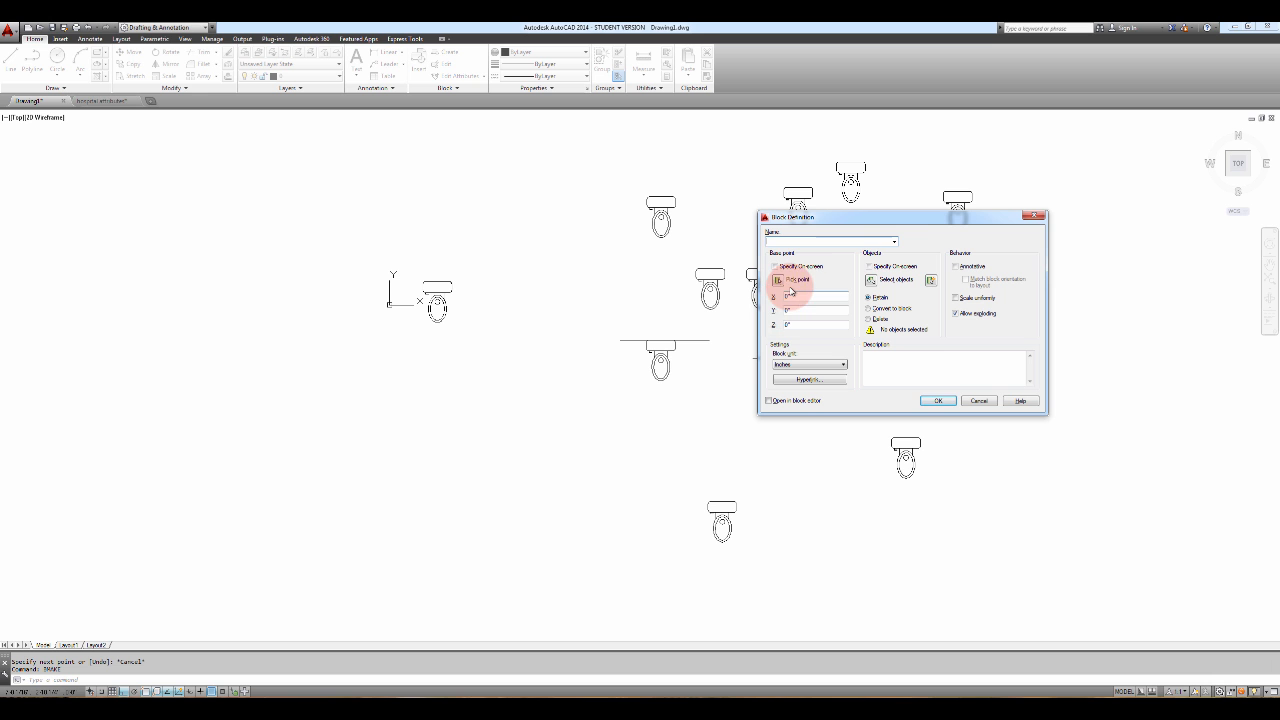
click(894, 241)
click(787, 251)
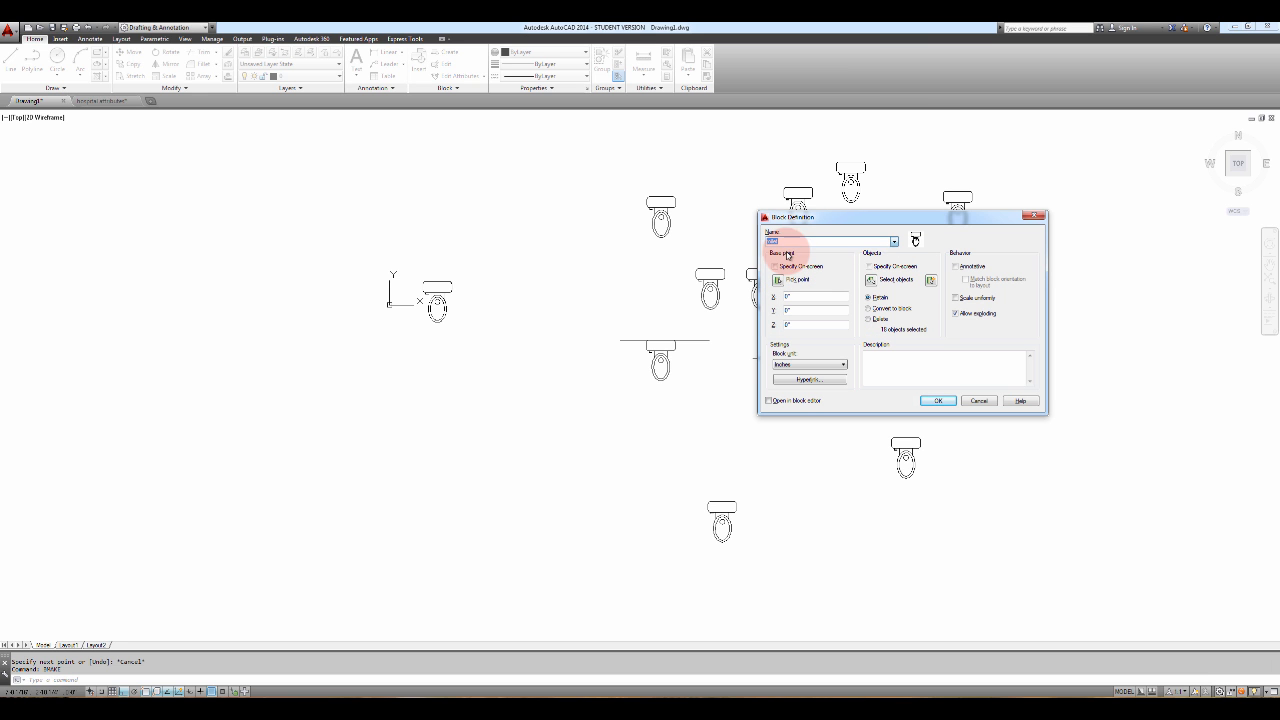
click(782, 281)
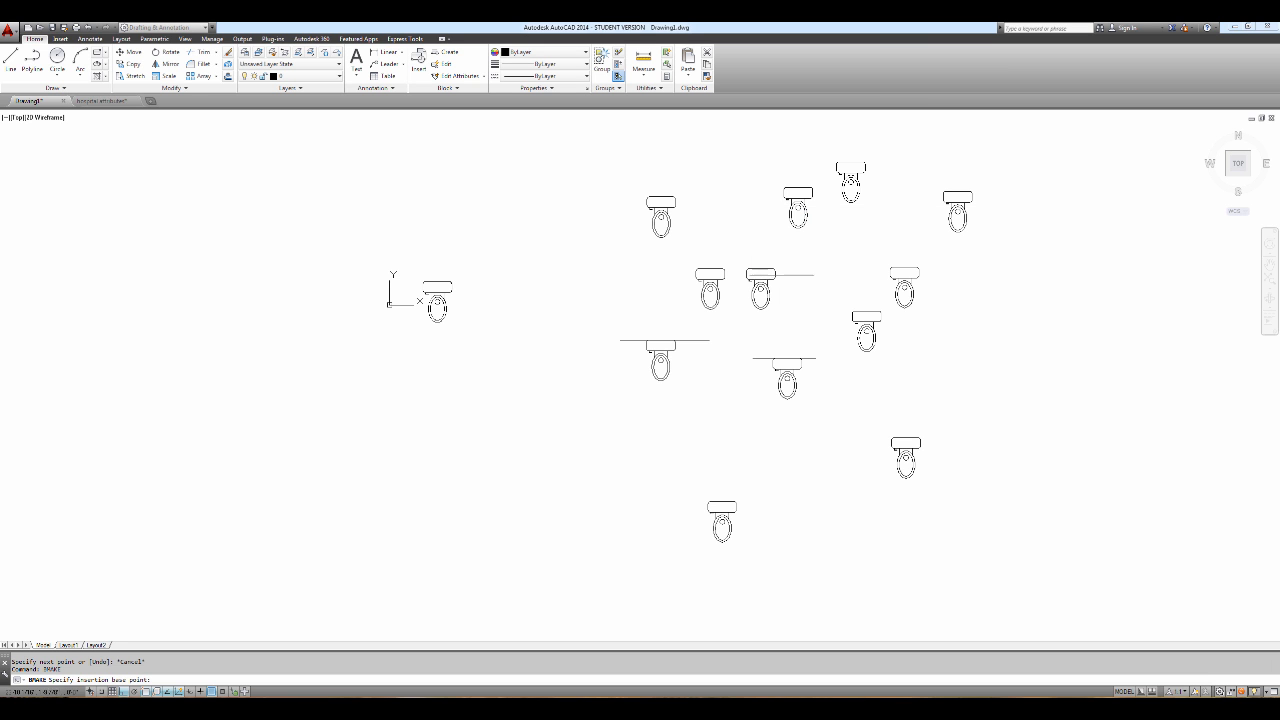
click(437, 301)
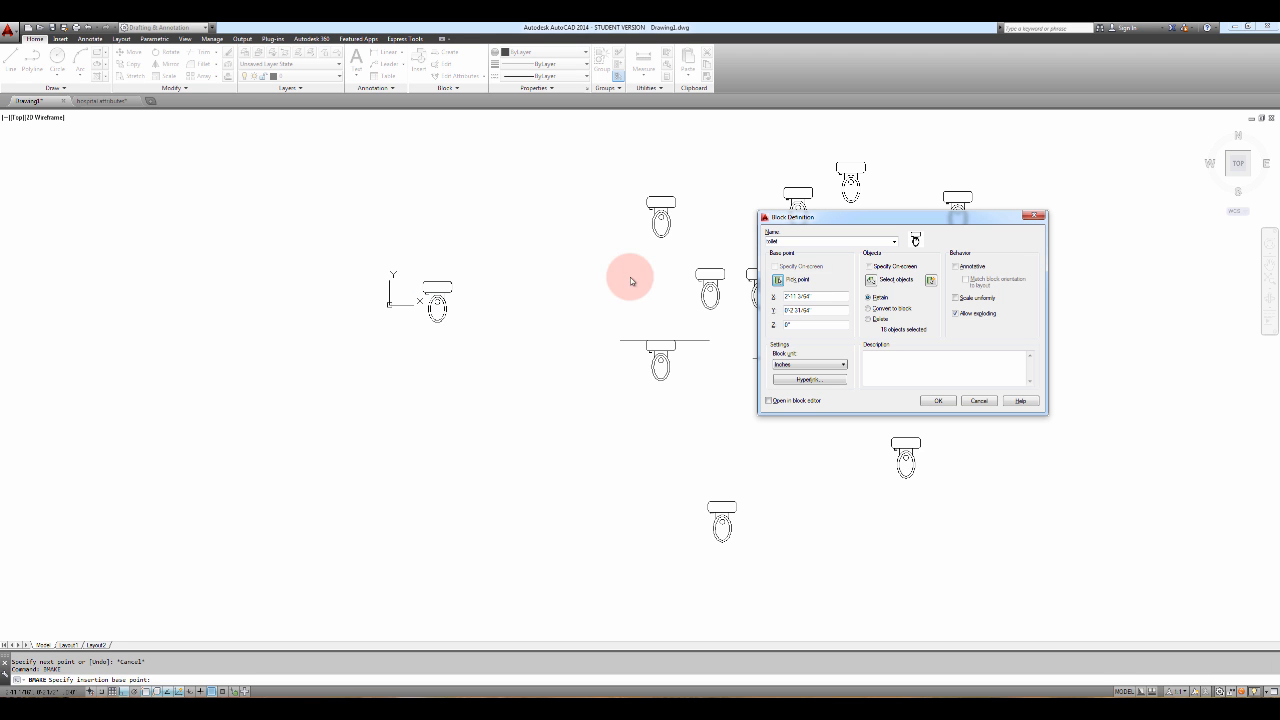
Step: Redefine the toilet block from all the original toilet geometry with this base point, and undo the redefinition
click(884, 284)
click(482, 269)
click(417, 325)
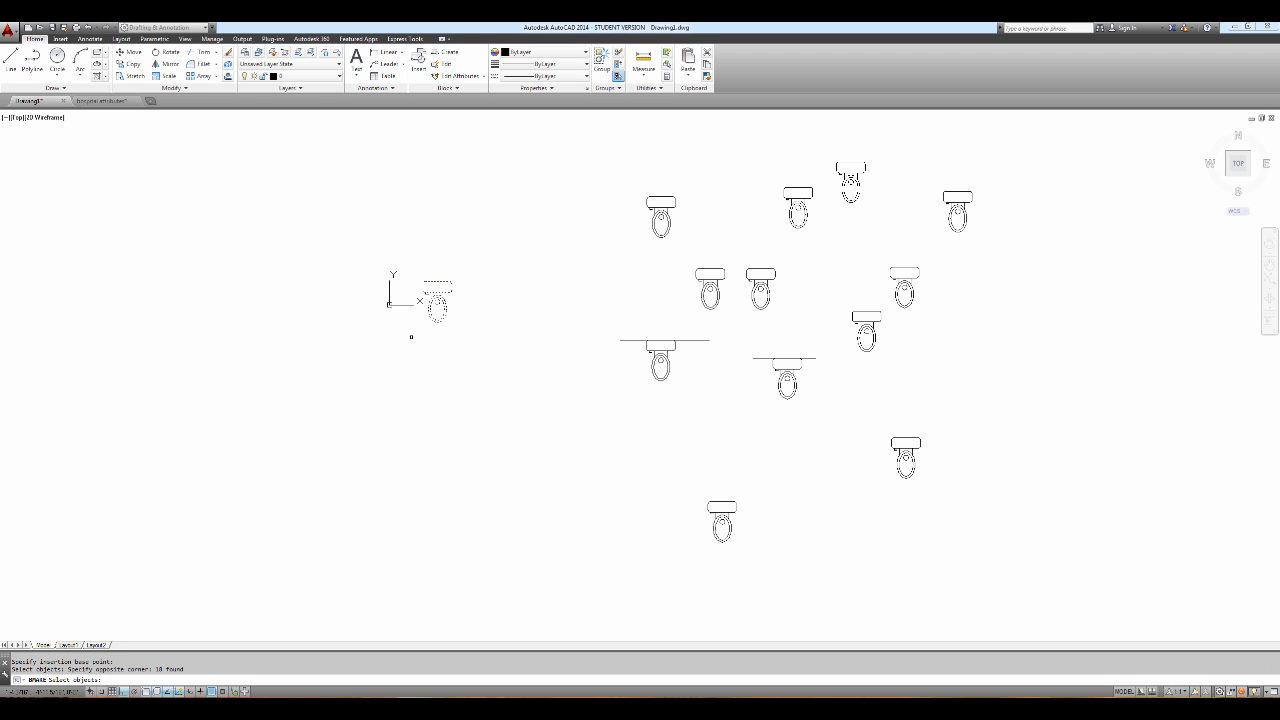
key(Return)
click(938, 401)
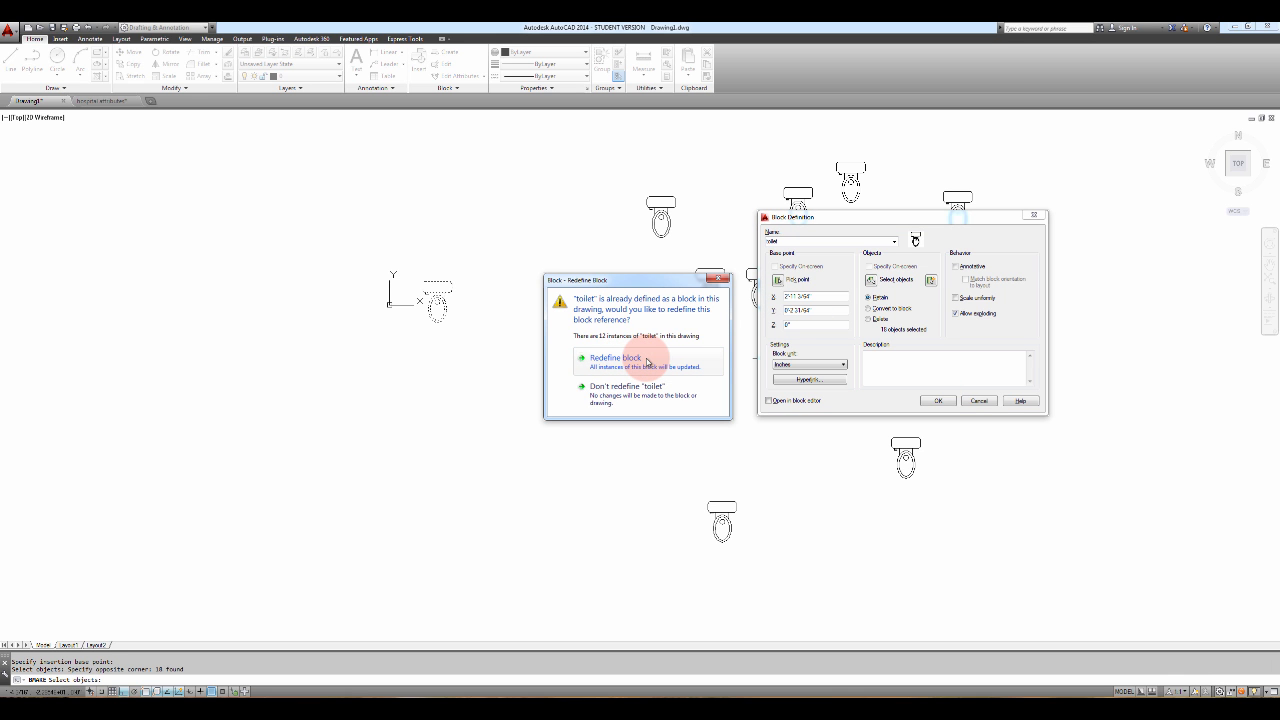
click(647, 362)
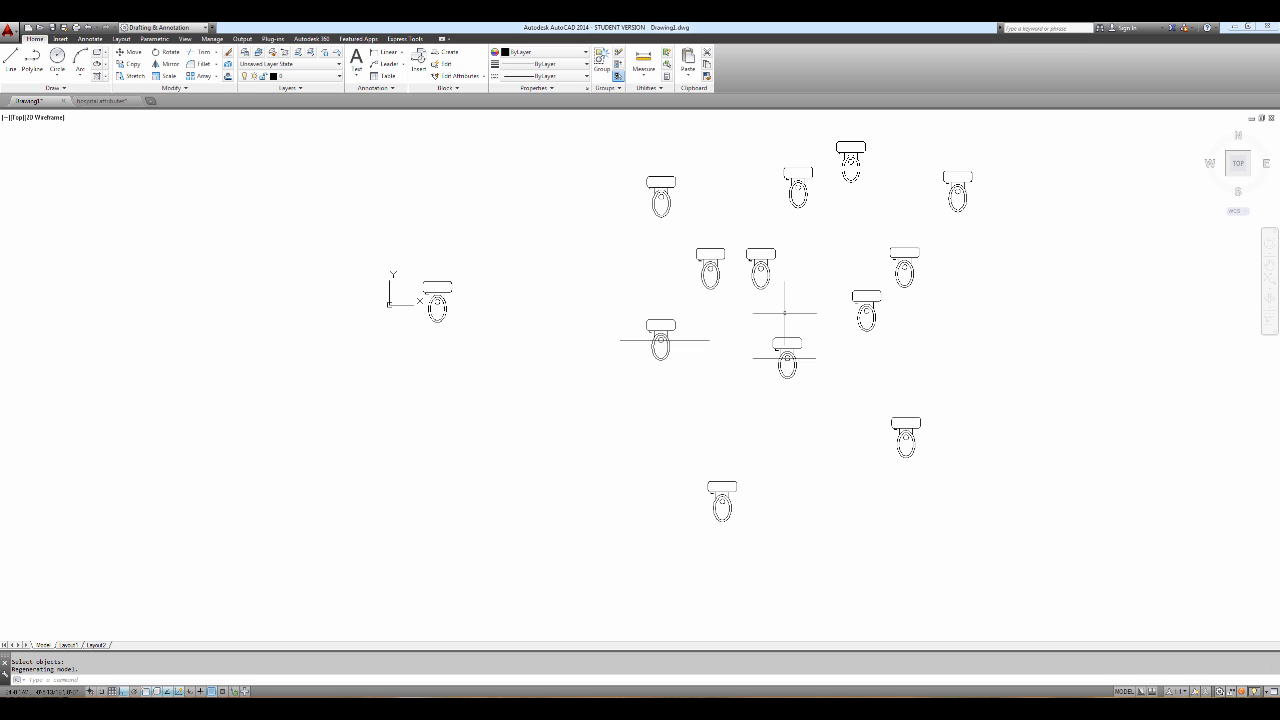
key(Return)
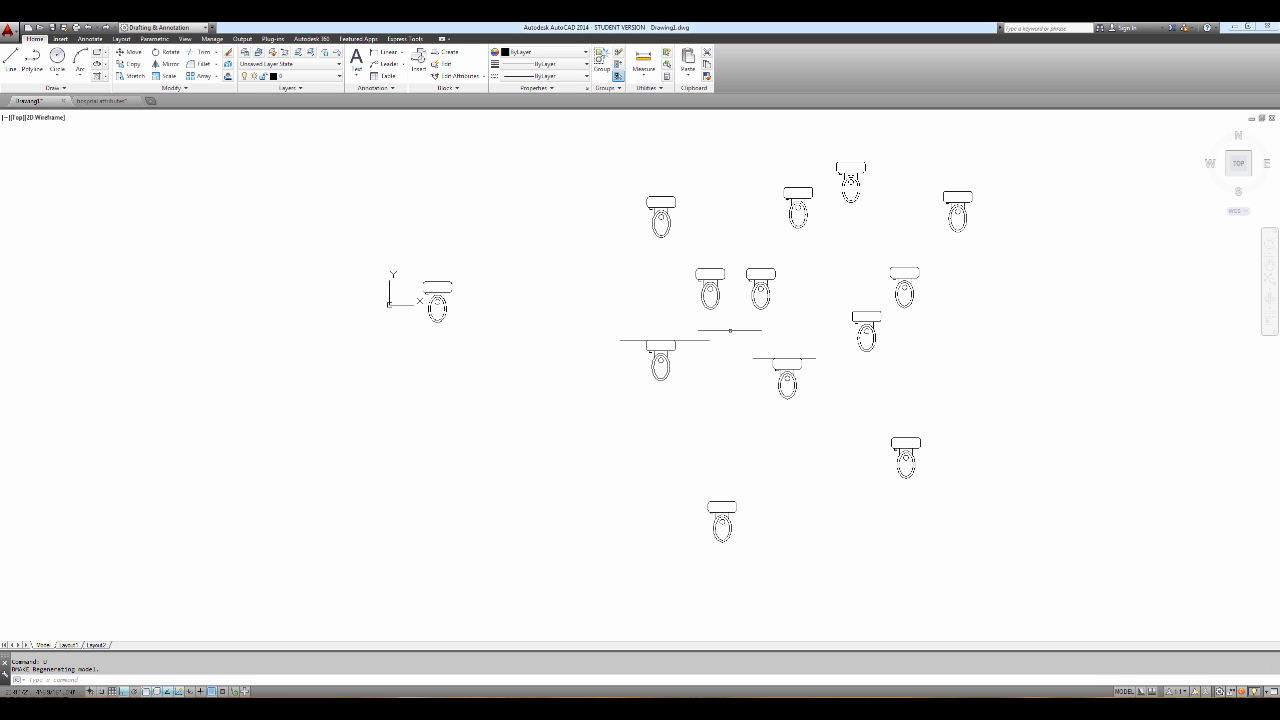
Step: Move the toilet block above the left reference line straight up by its insertion grip, and clear the selection
click(715, 307)
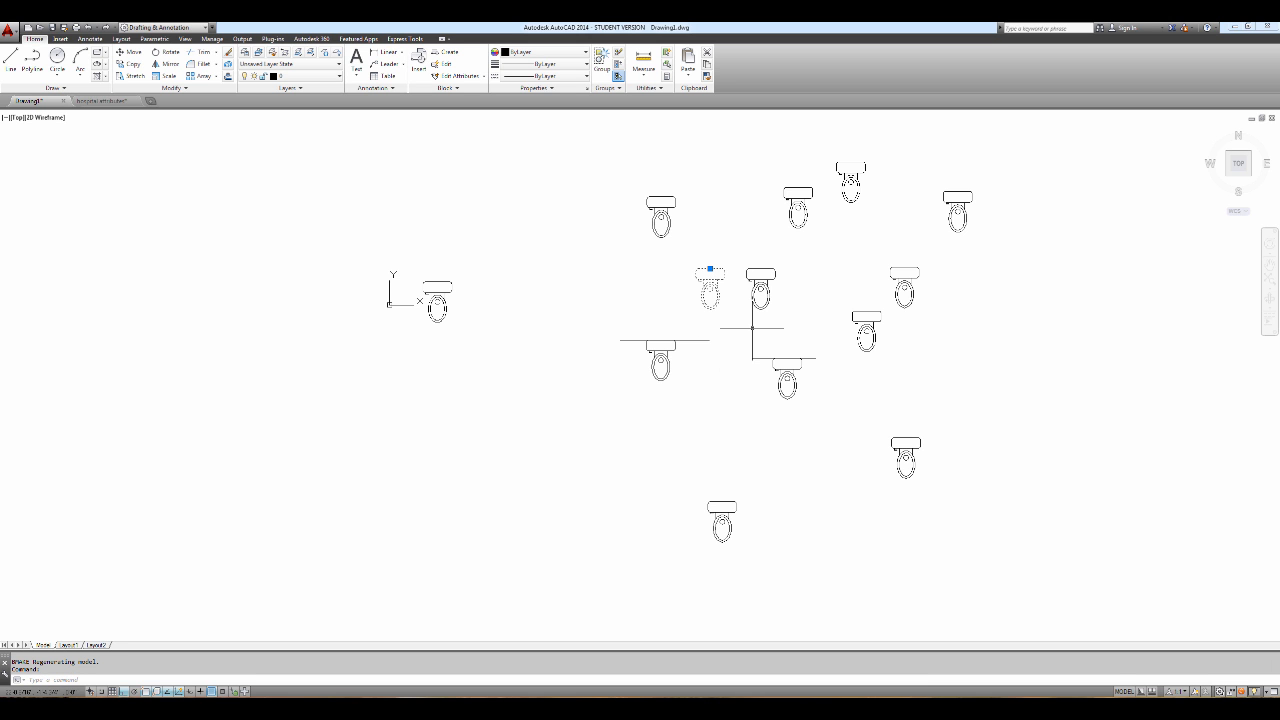
click(710, 268)
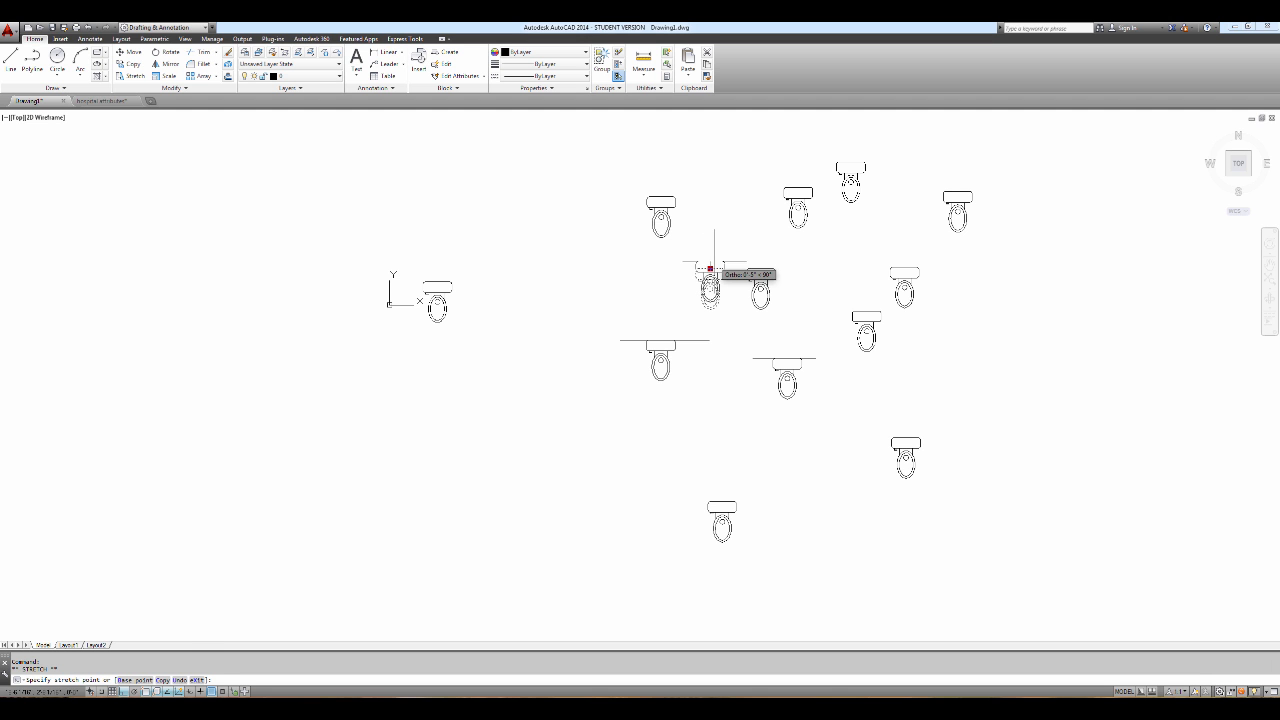
click(710, 231)
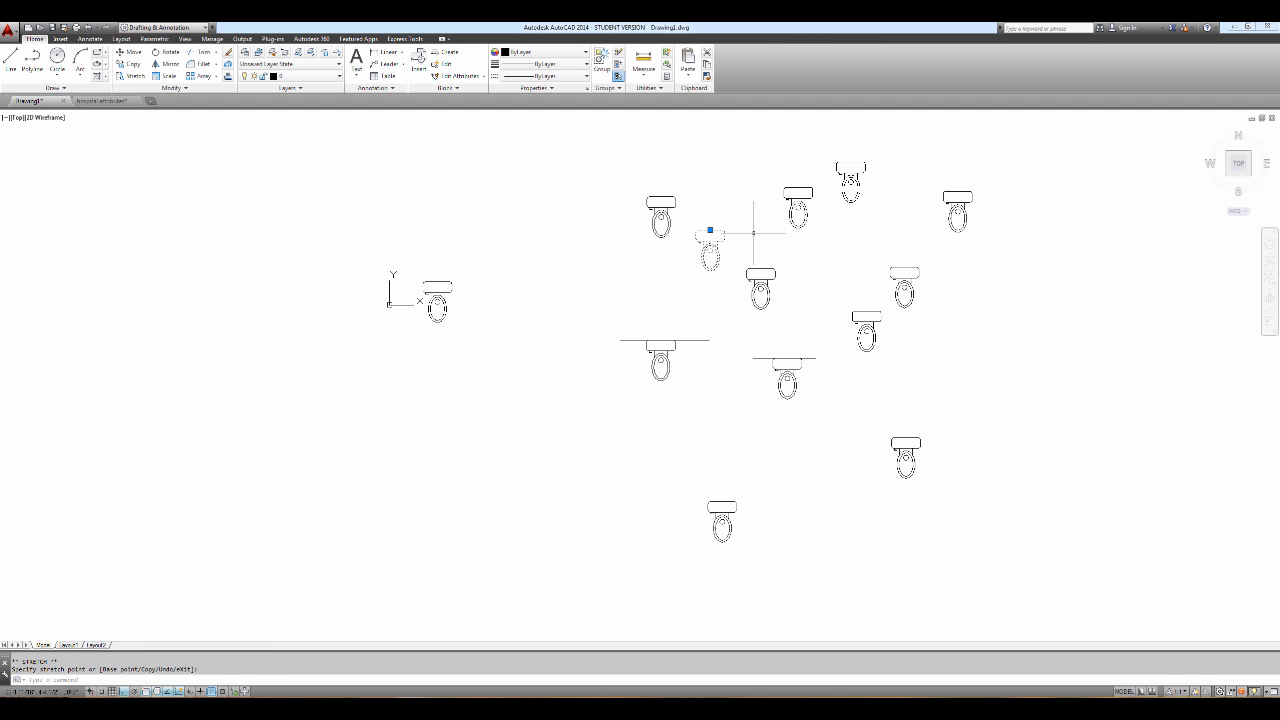
key(Escape)
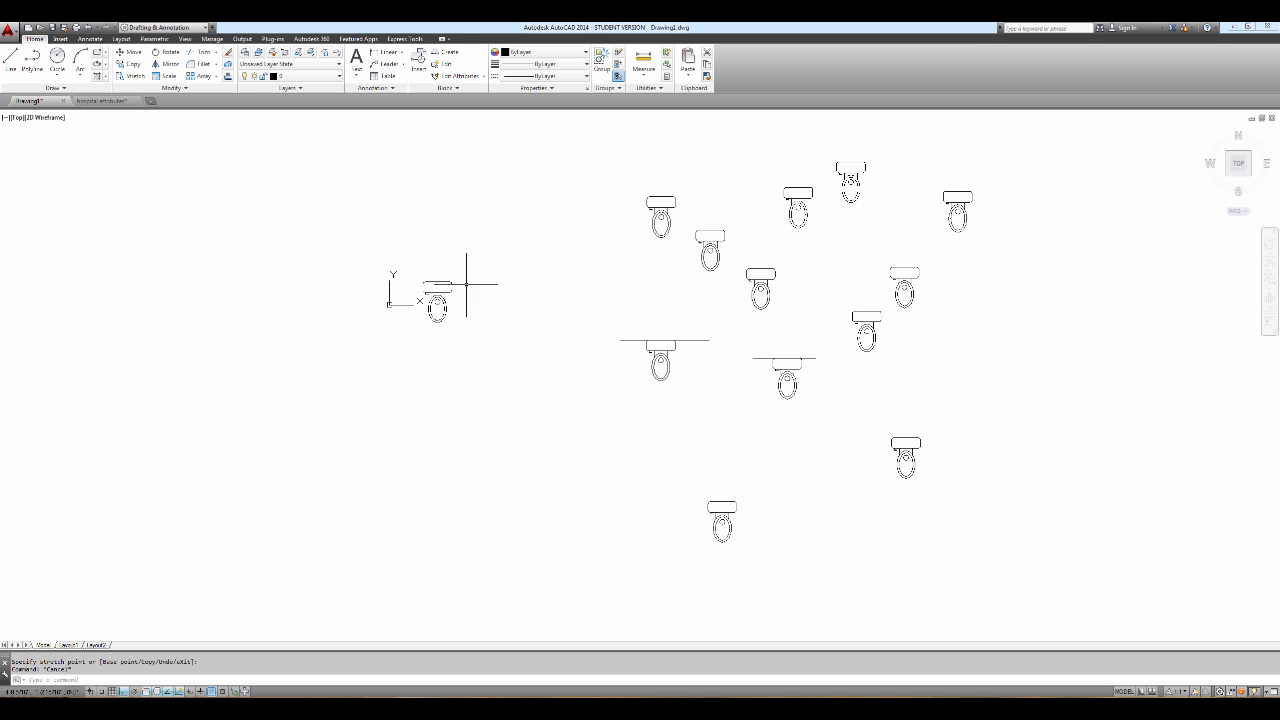
Step: Copy all the original toilet geometry to a free spot just above and to the right of the original
key(Return)
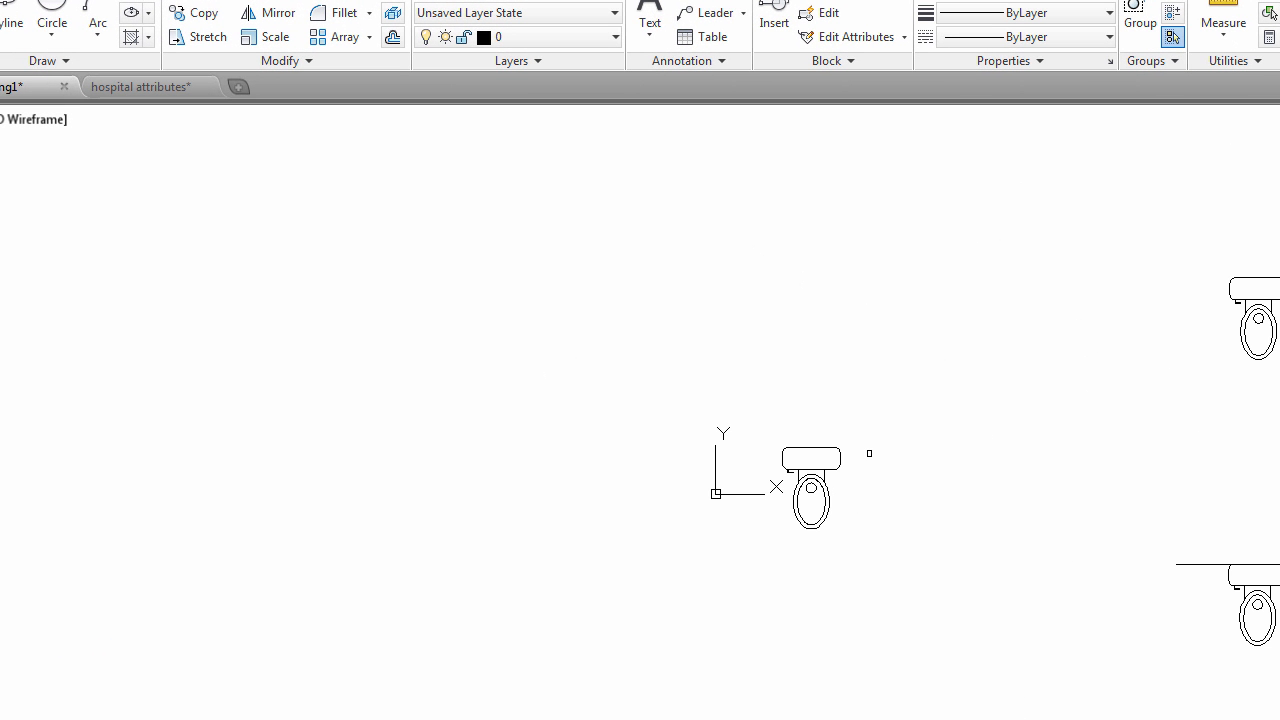
drag(896, 431, 794, 530)
right_click(771, 546)
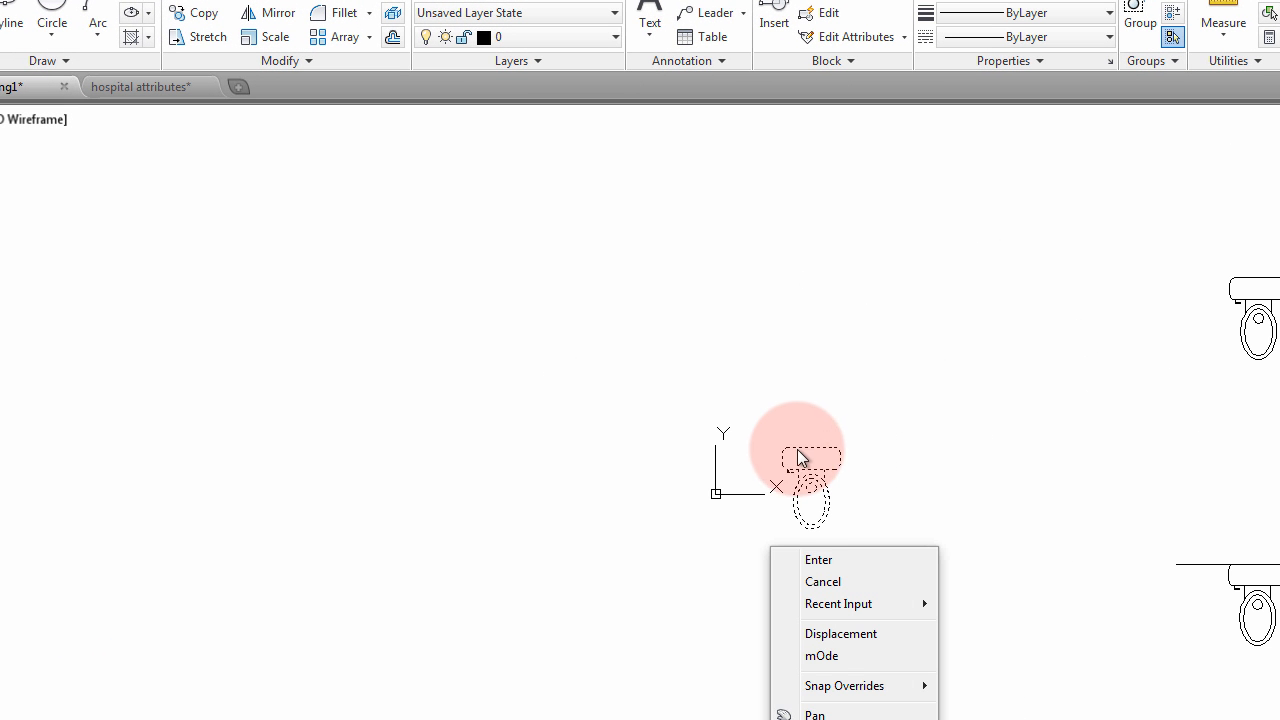
click(815, 560)
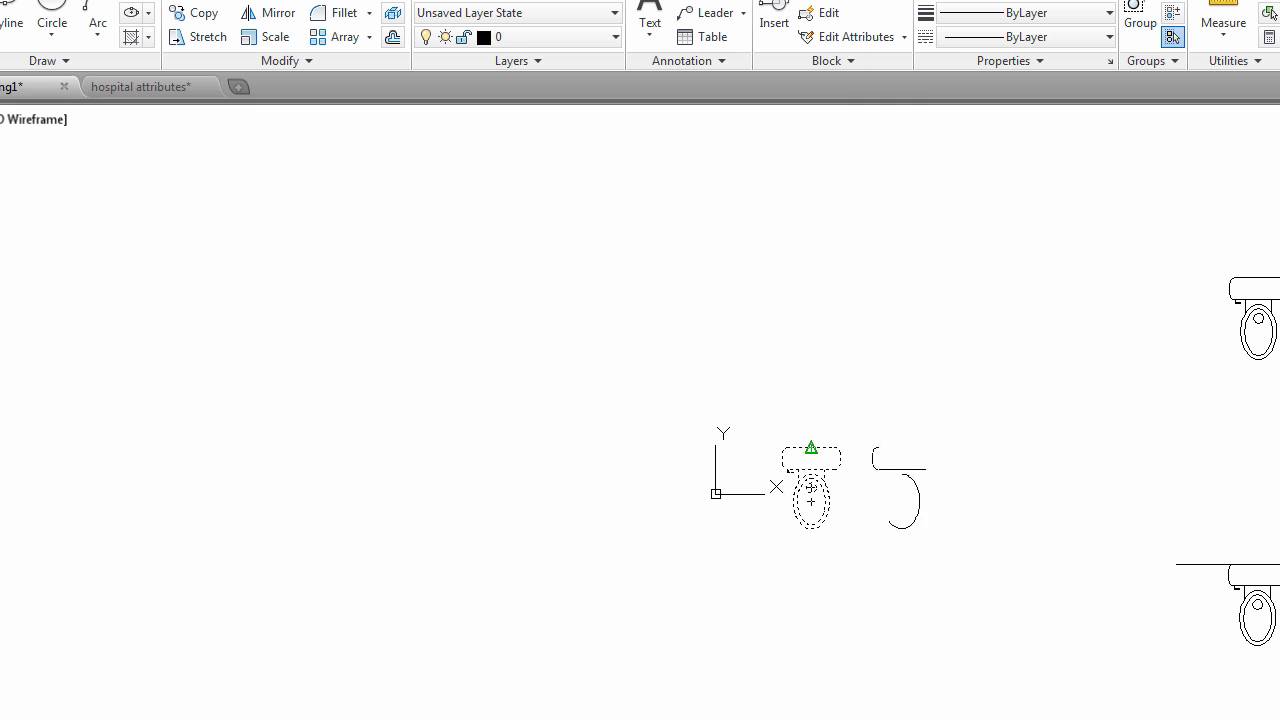
click(887, 461)
key(Return)
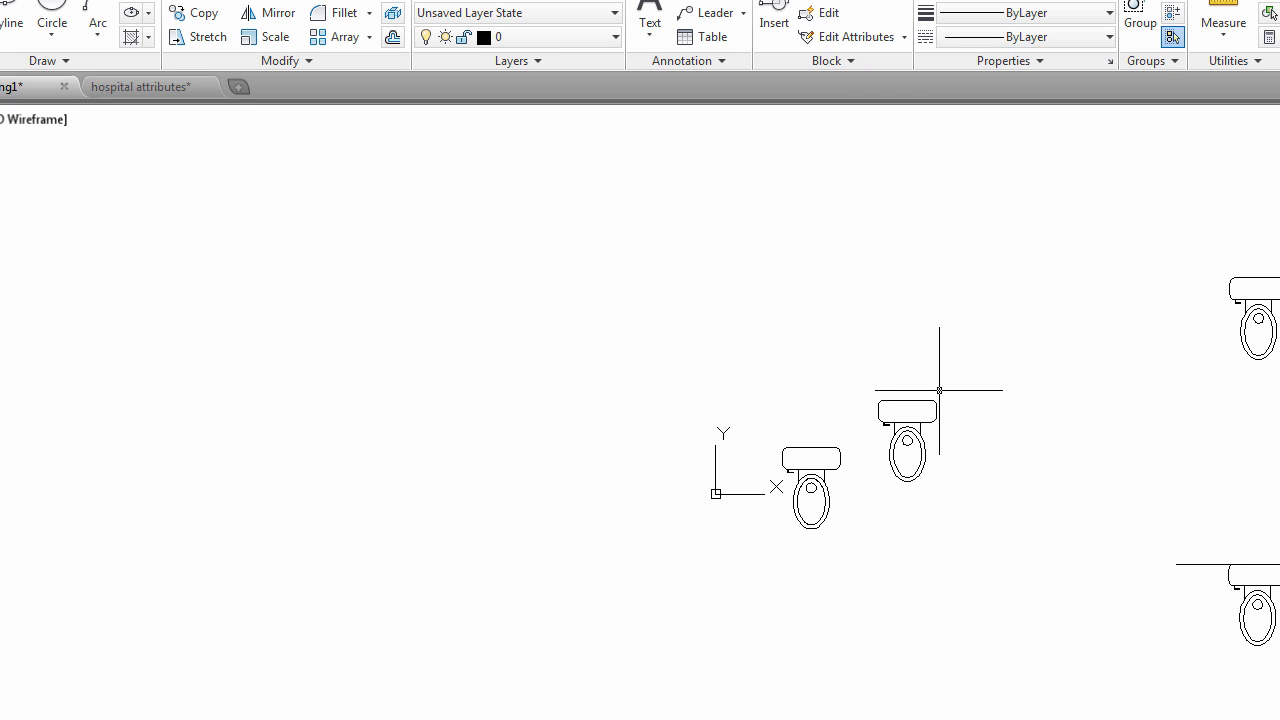
Step: Create two new layers named Plumbing and toilet
click(430, 6)
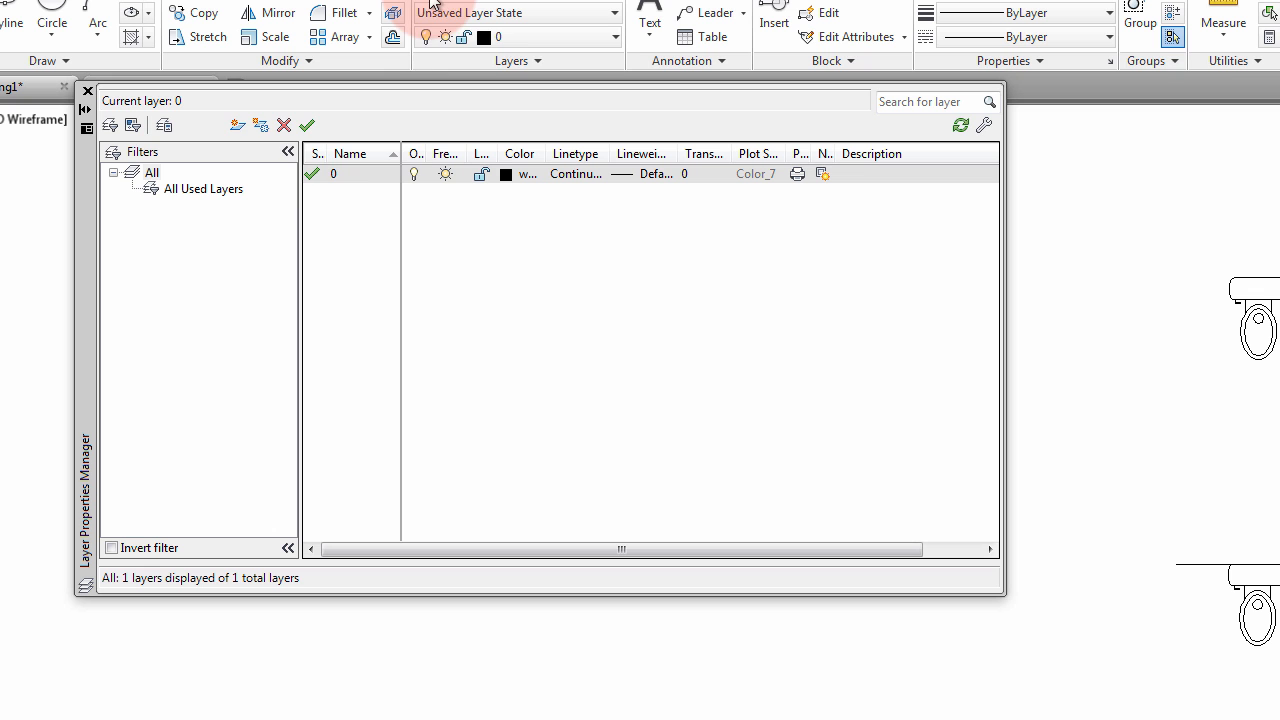
click(244, 127)
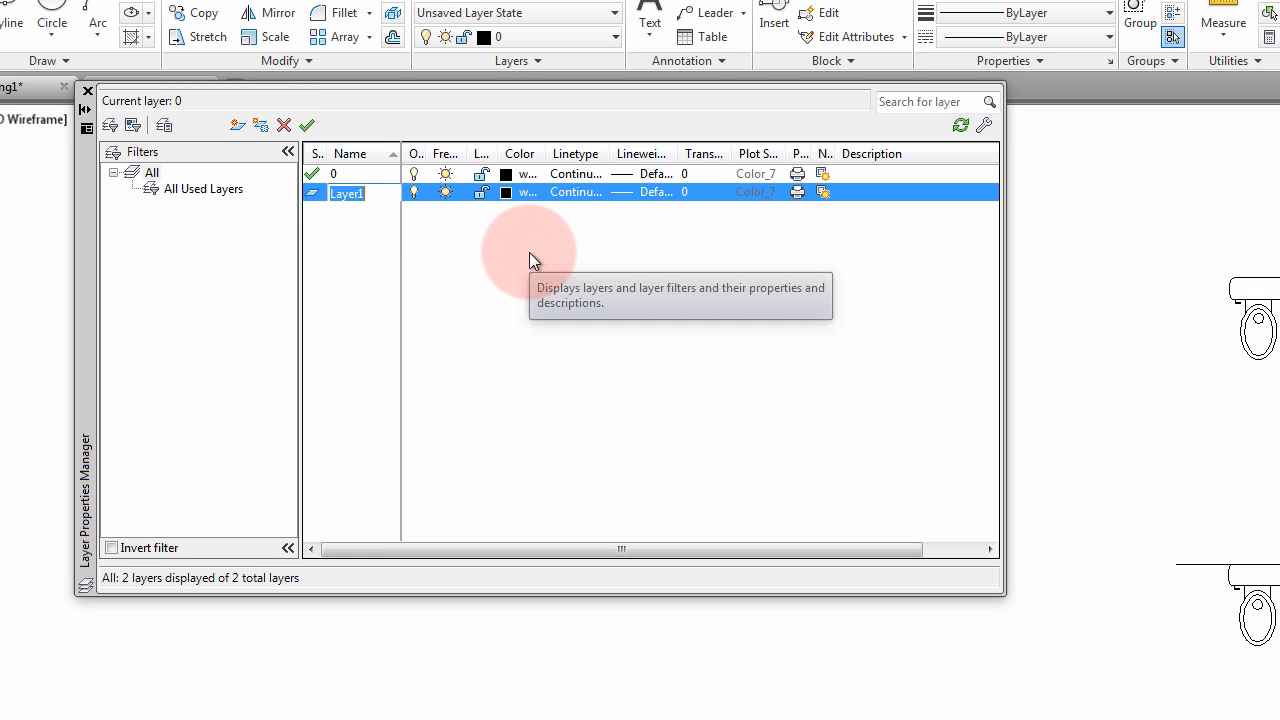
text(Plumbing)
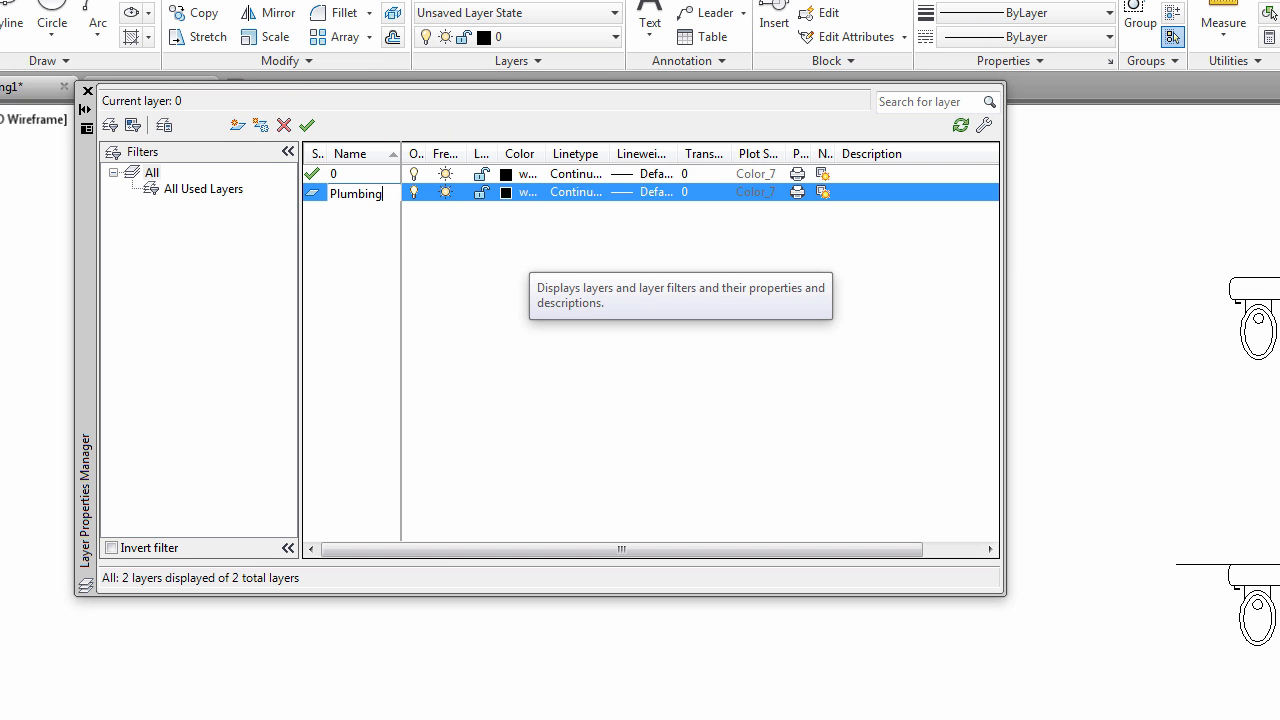
key(Return)
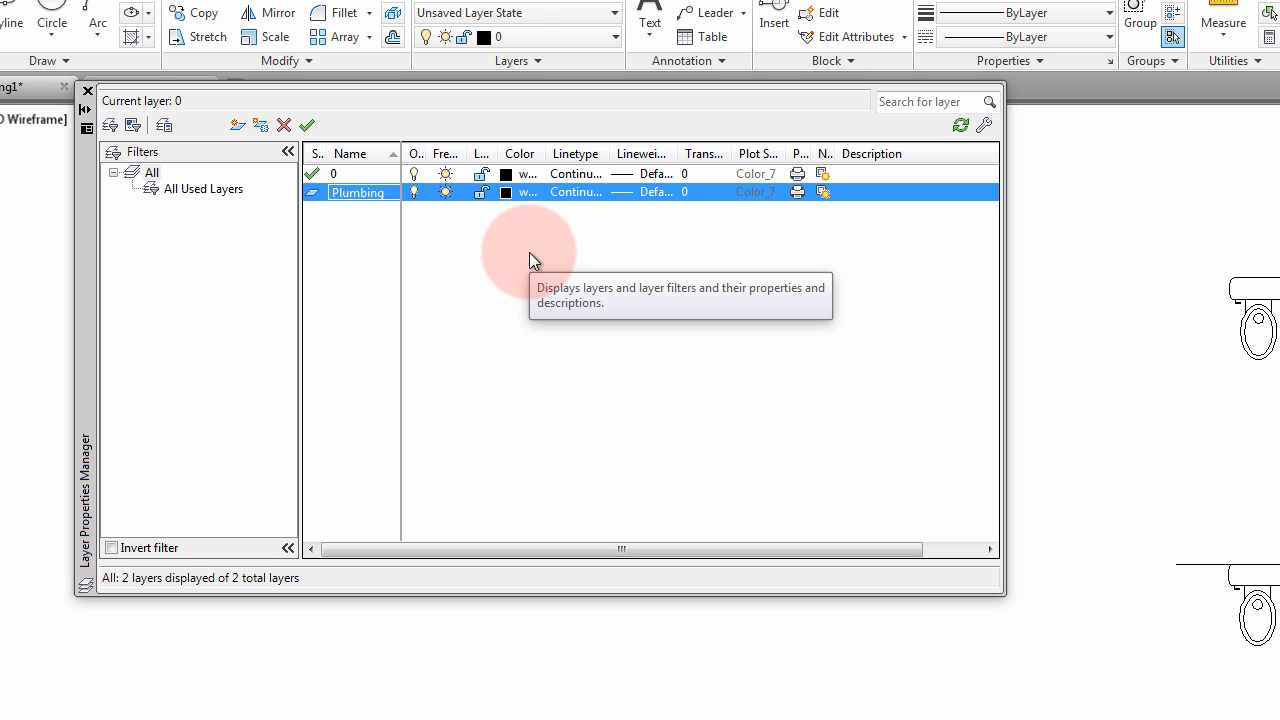
click(244, 127)
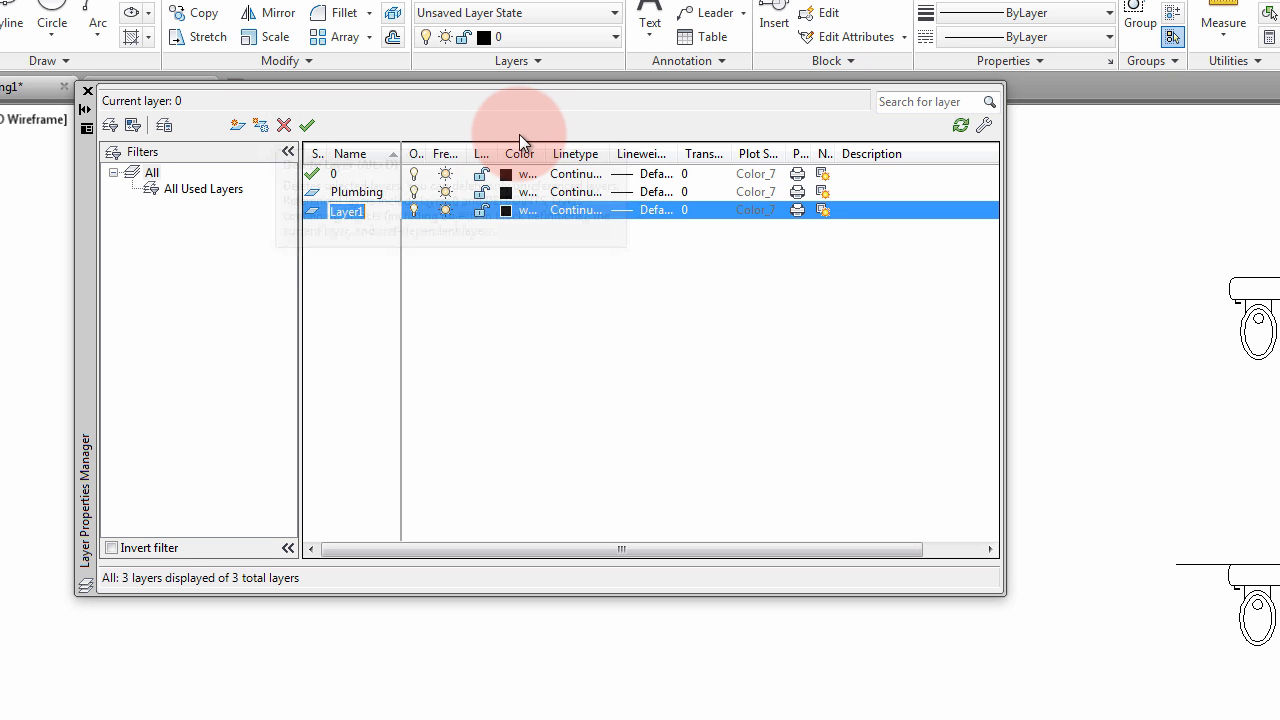
text(ti)
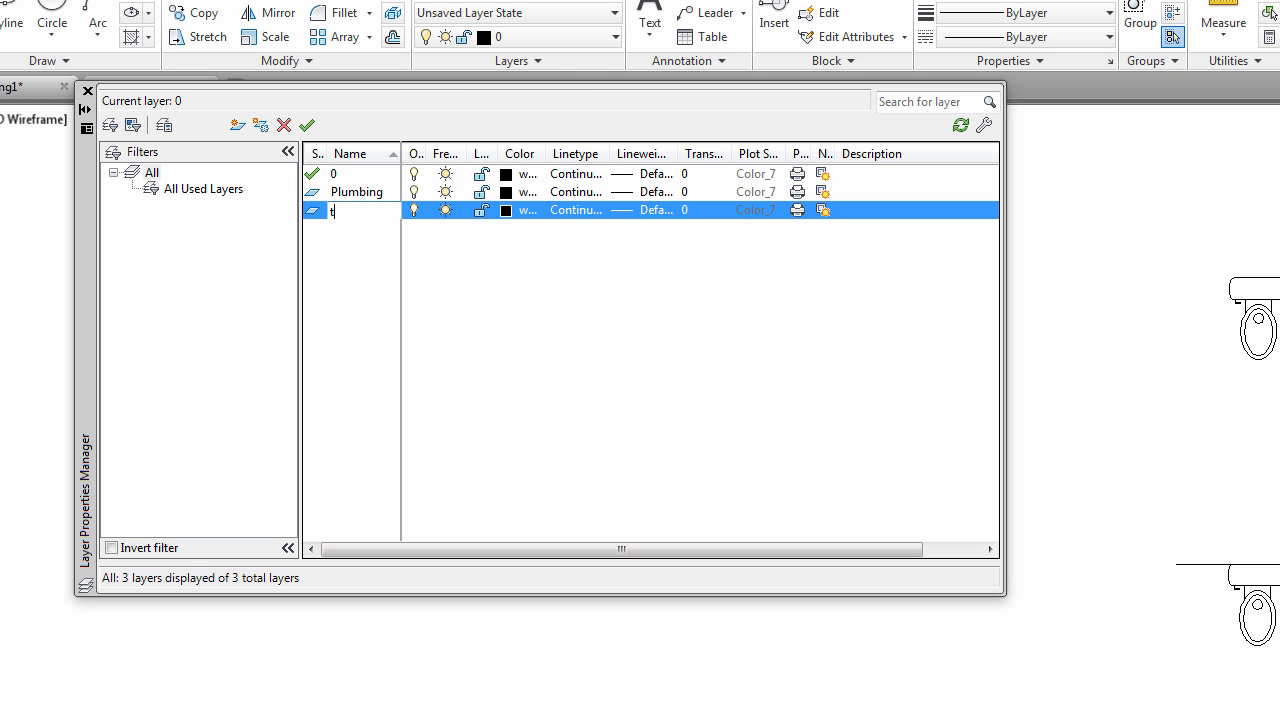
key(Return)
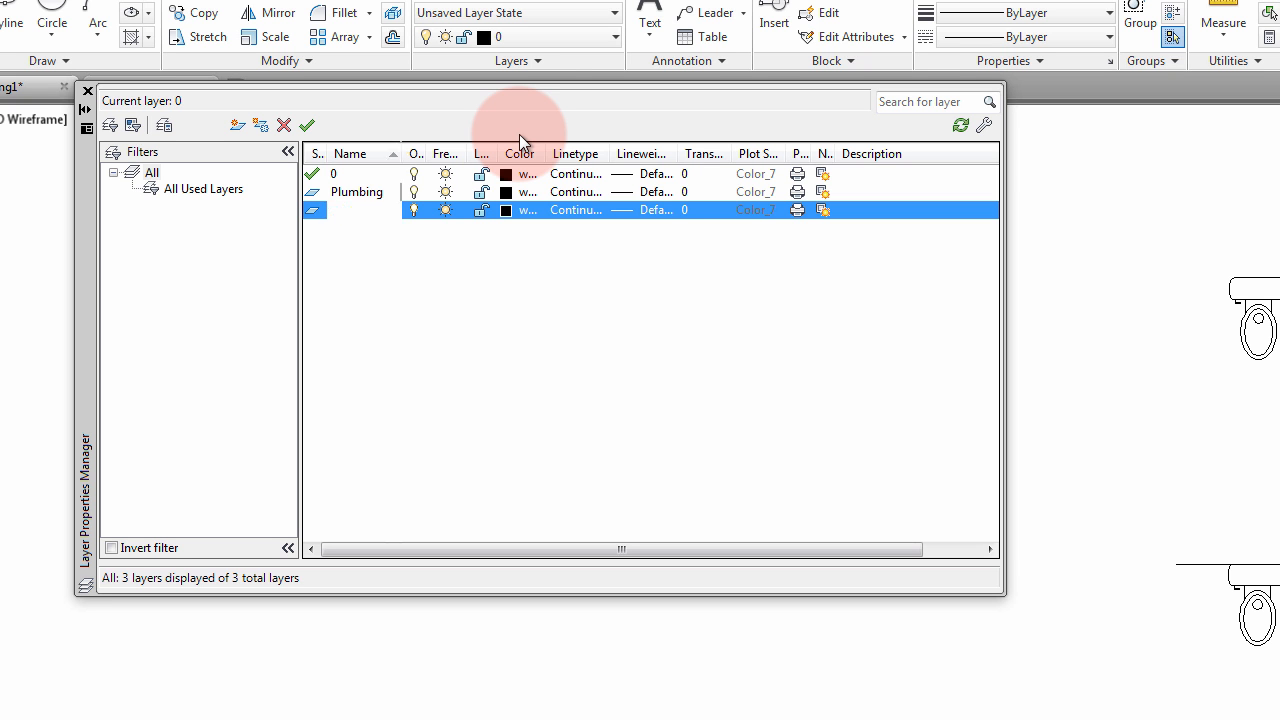
Step: Set the toilet layer's color to red and the Plumbing layer's color to magenta, and close the layer manager
click(508, 214)
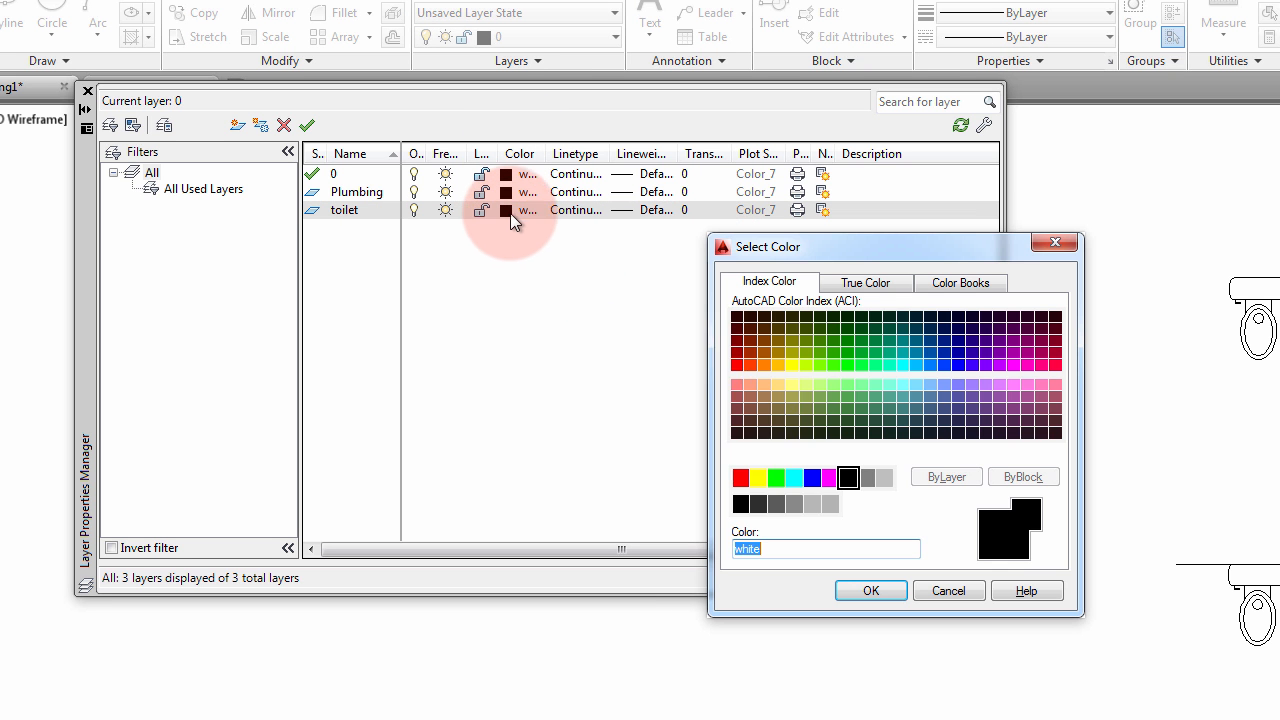
click(740, 477)
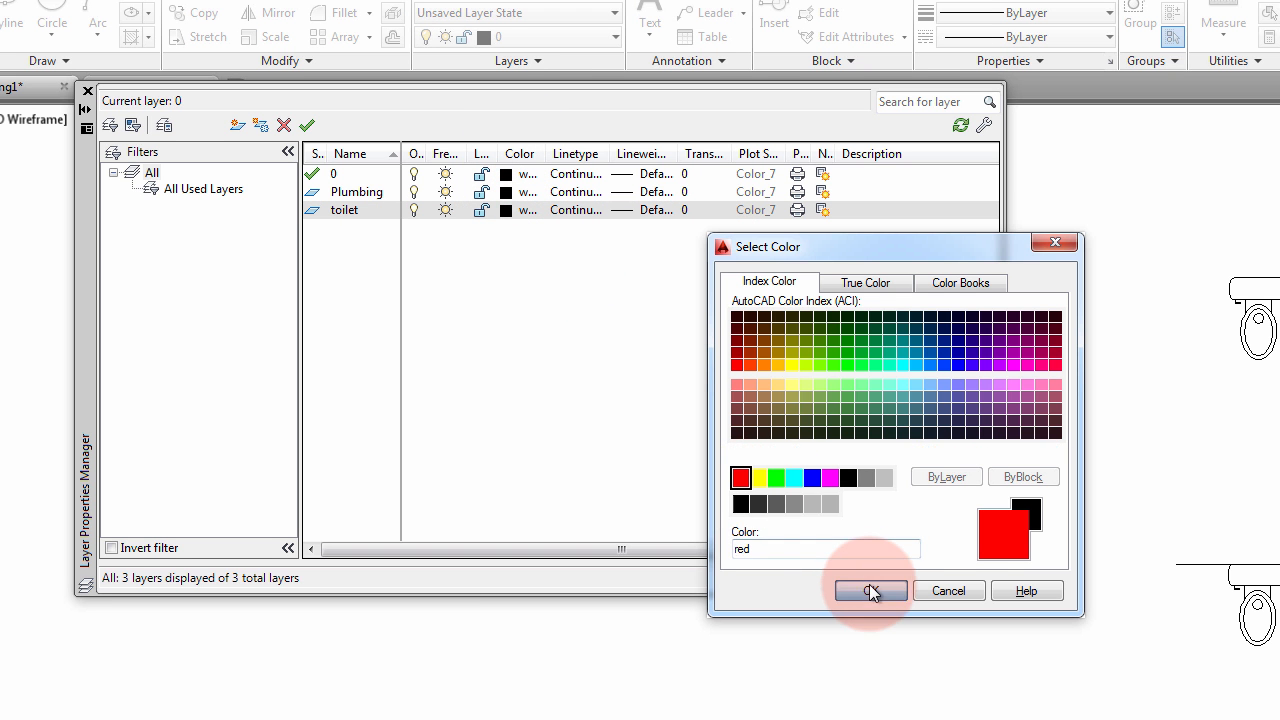
click(869, 588)
click(507, 198)
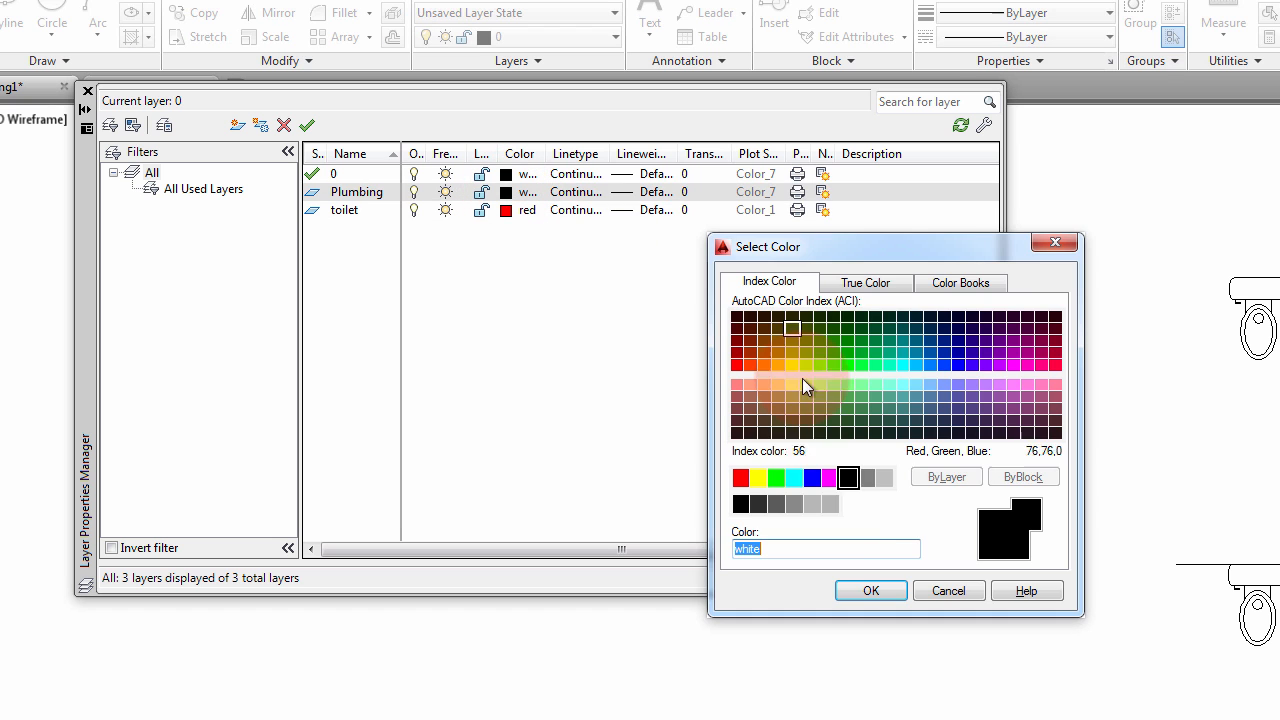
click(830, 477)
click(871, 590)
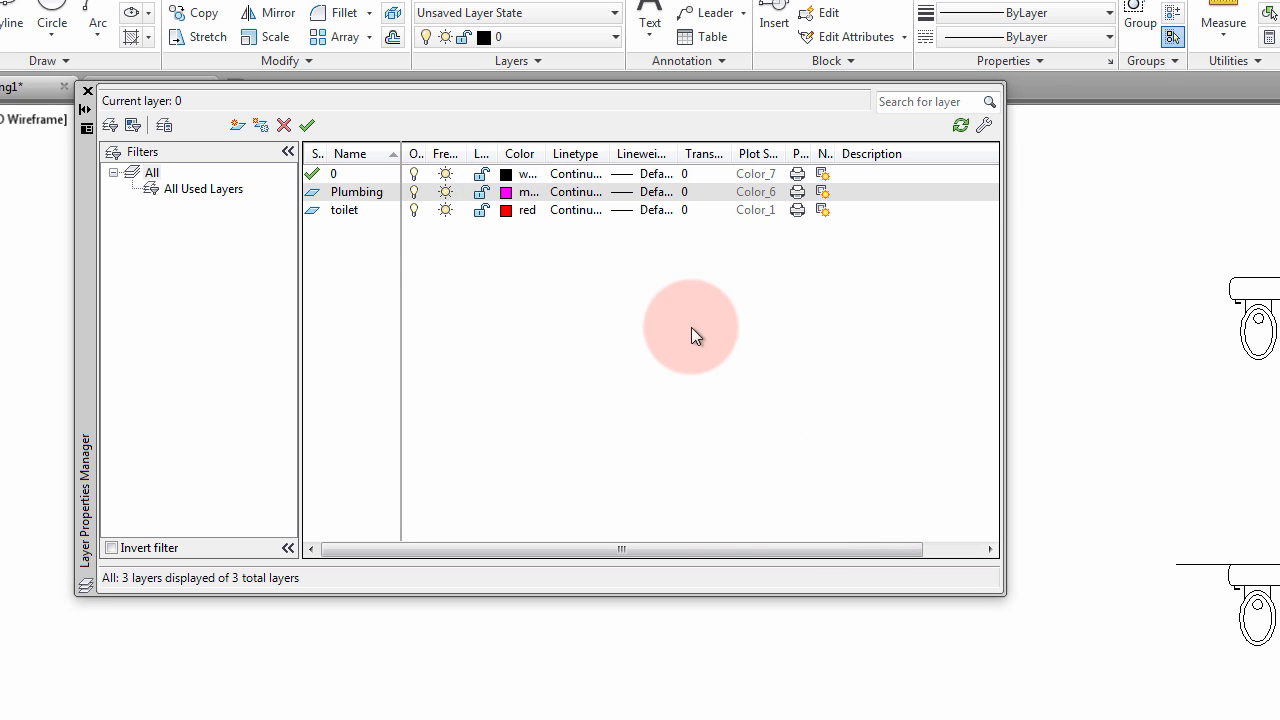
click(87, 92)
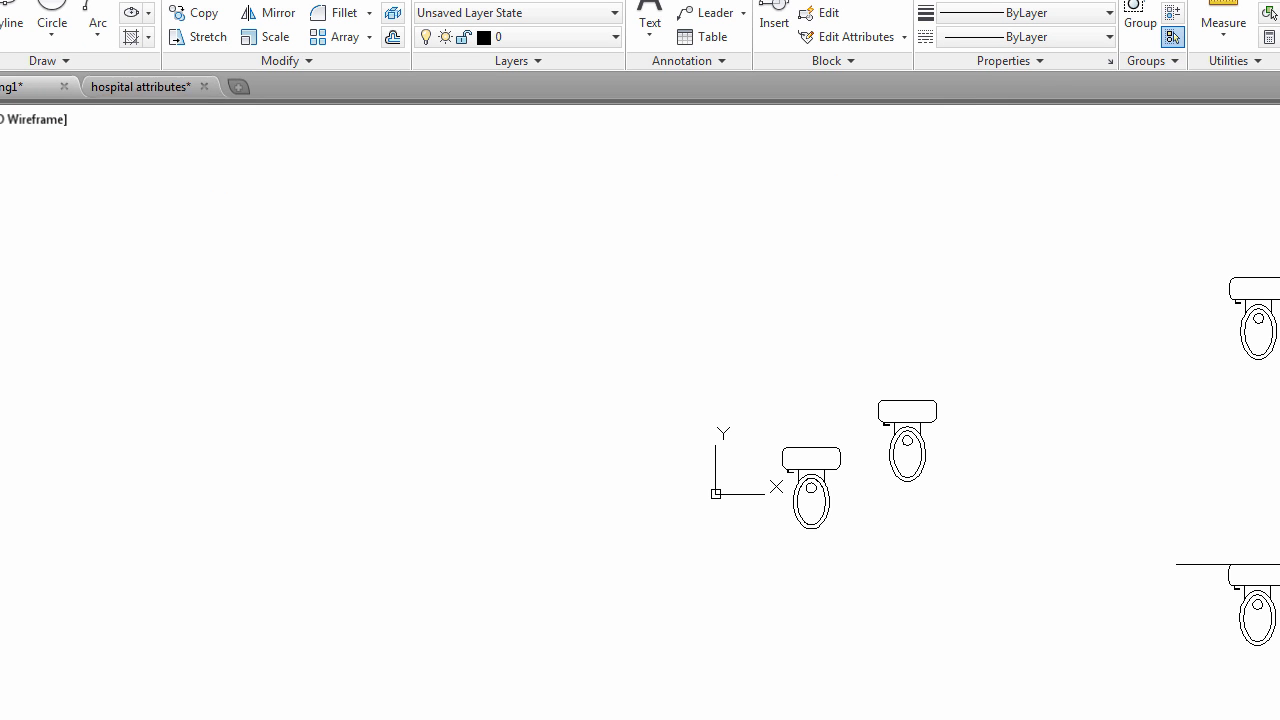
Step: Move all the geometry of the copied toilet onto the toilet layer
click(957, 385)
click(885, 445)
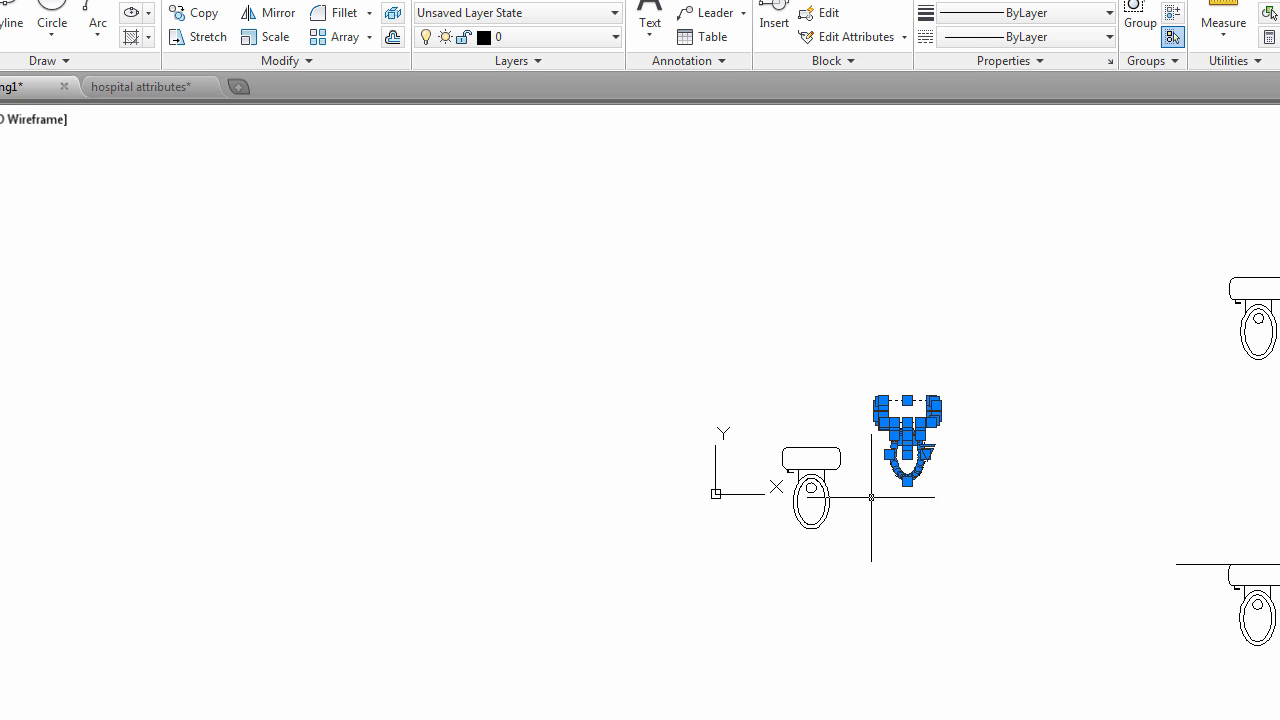
click(553, 35)
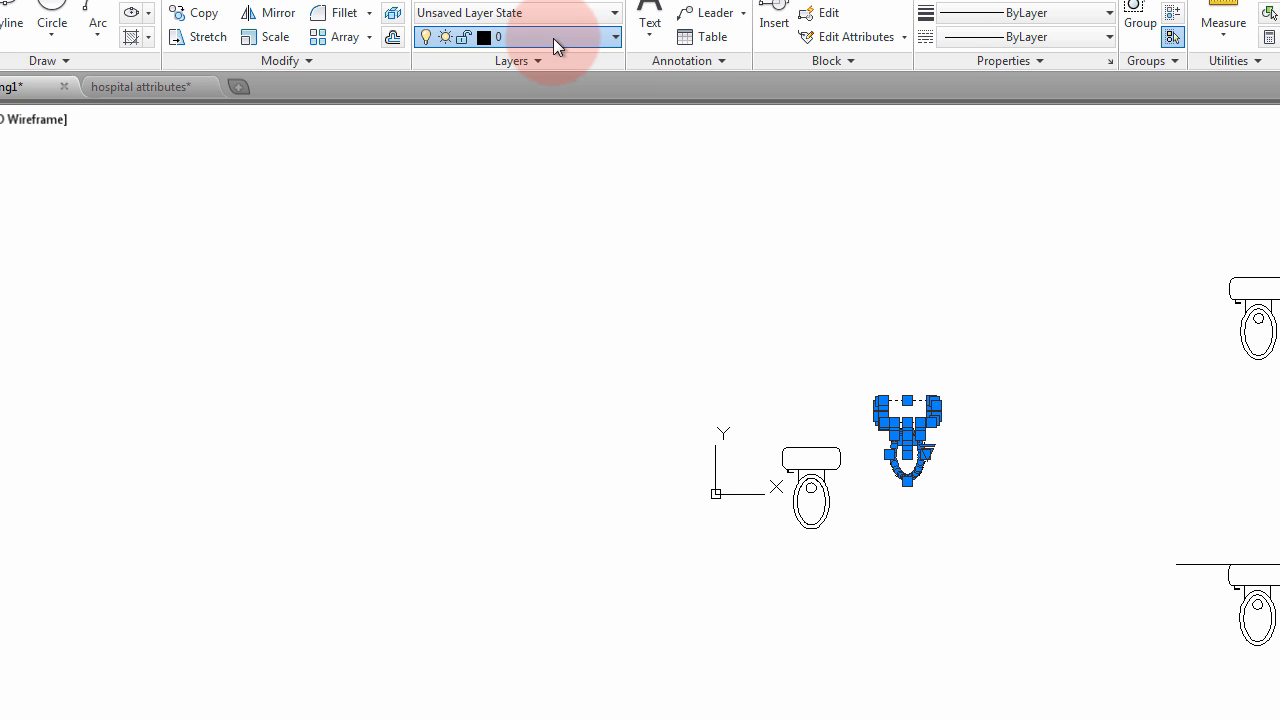
click(531, 104)
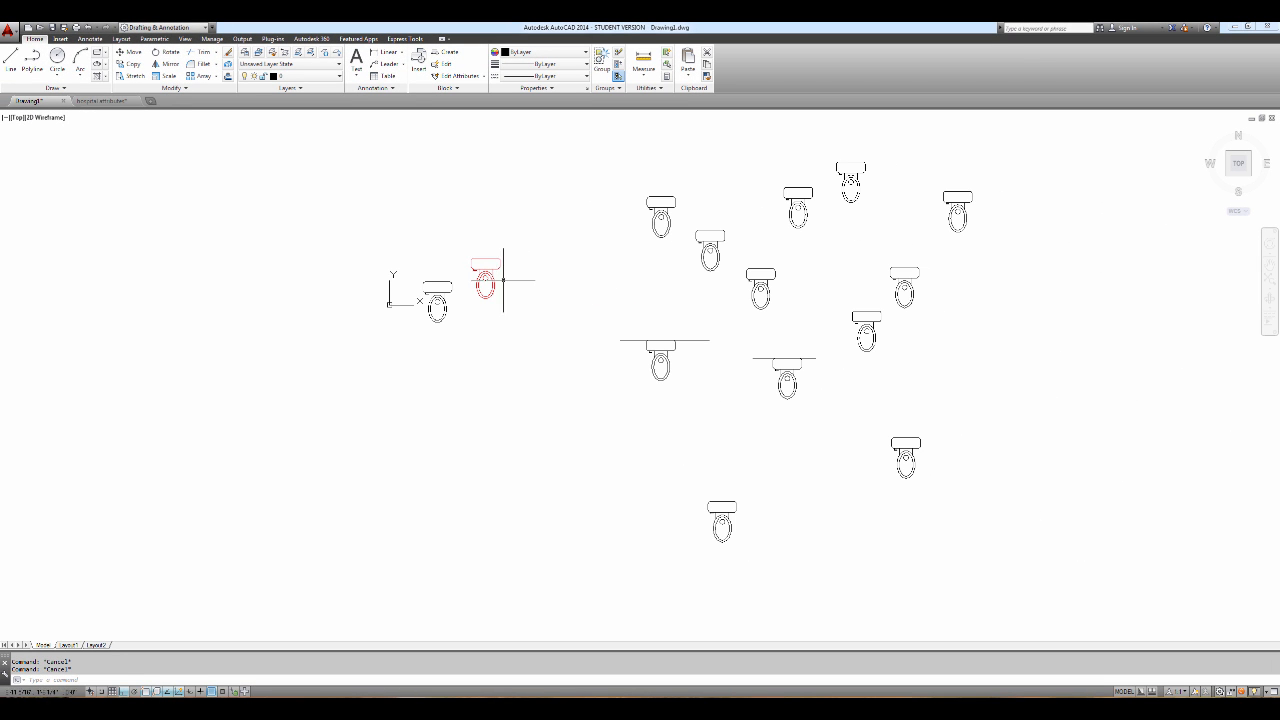
Step: Erase all the inserted toilet blocks and the two reference lines, keeping the original toilet and its red copy
text(e)
key(Return)
click(1040, 569)
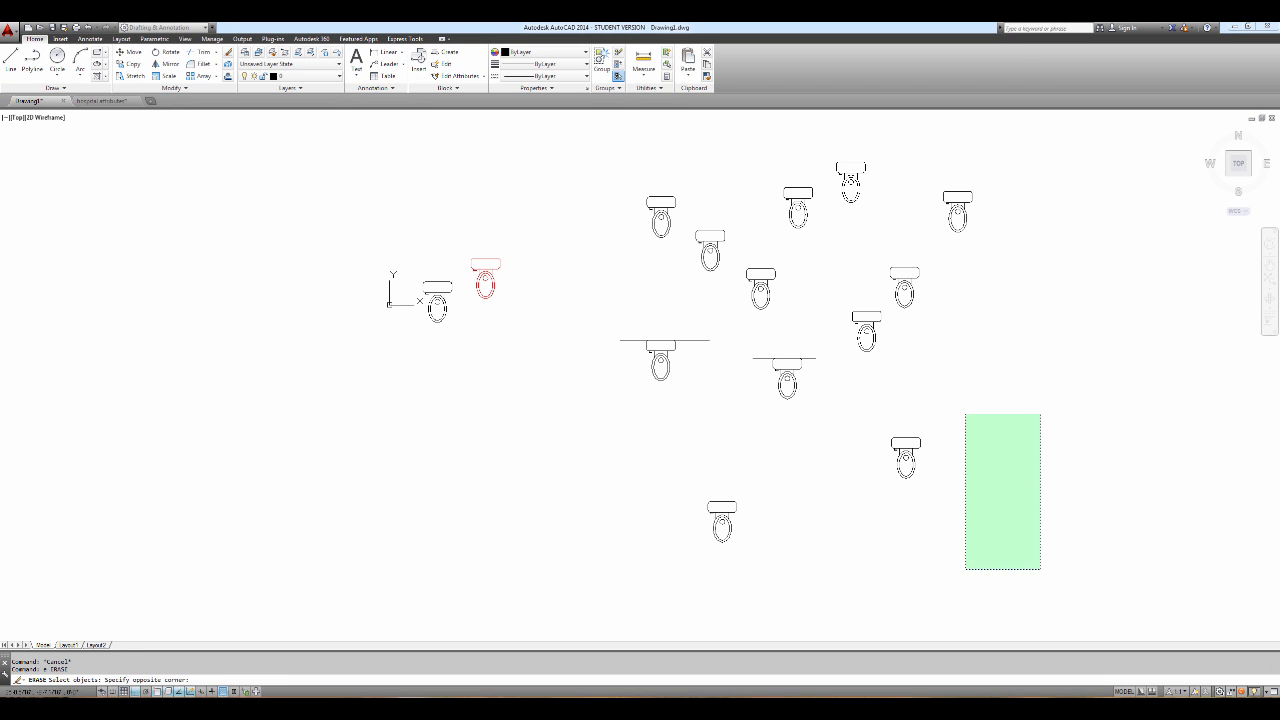
click(580, 152)
key(Return)
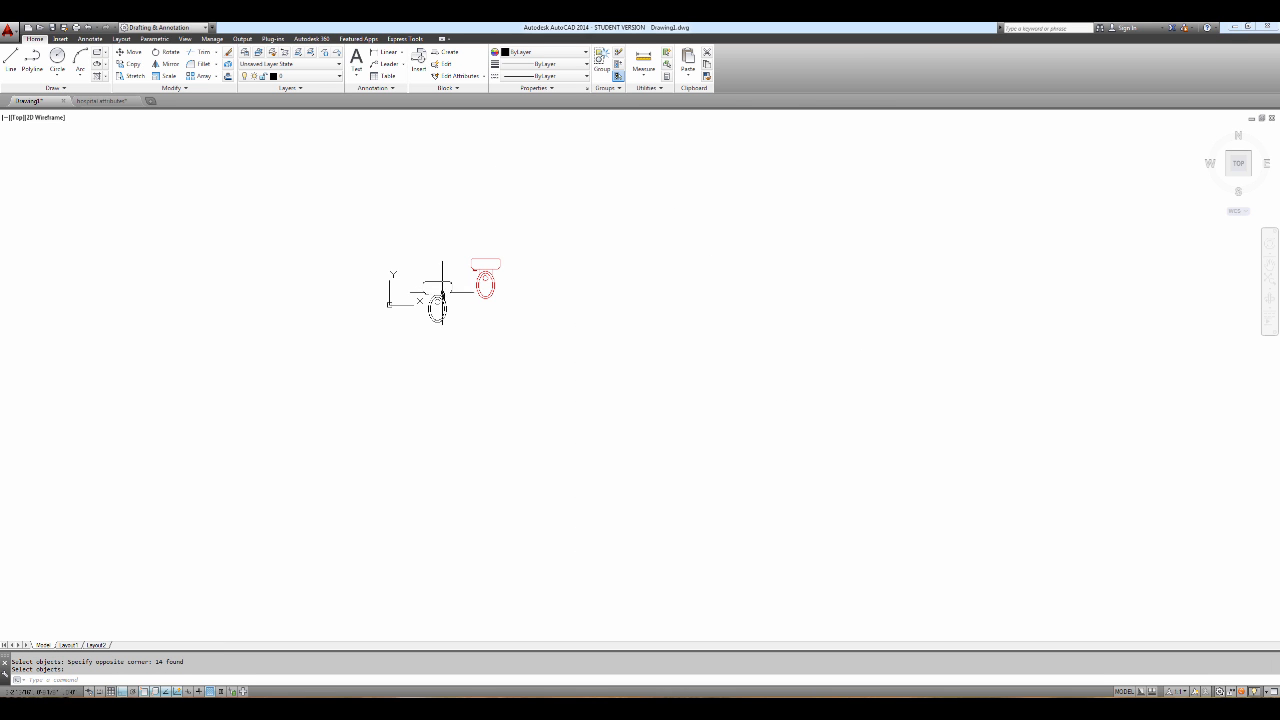
Step: Make Plumbing the current layer and insert the toilet block at scale 1 in the empty area right of the red toilet
click(288, 76)
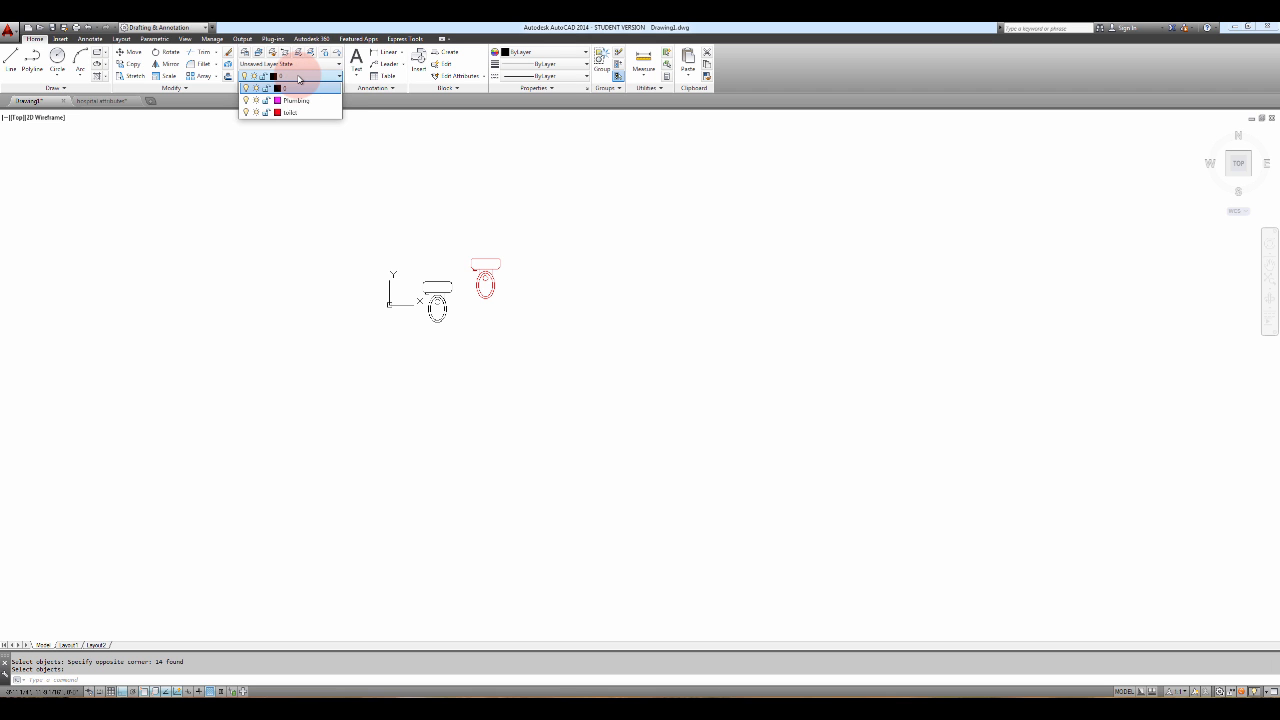
click(300, 101)
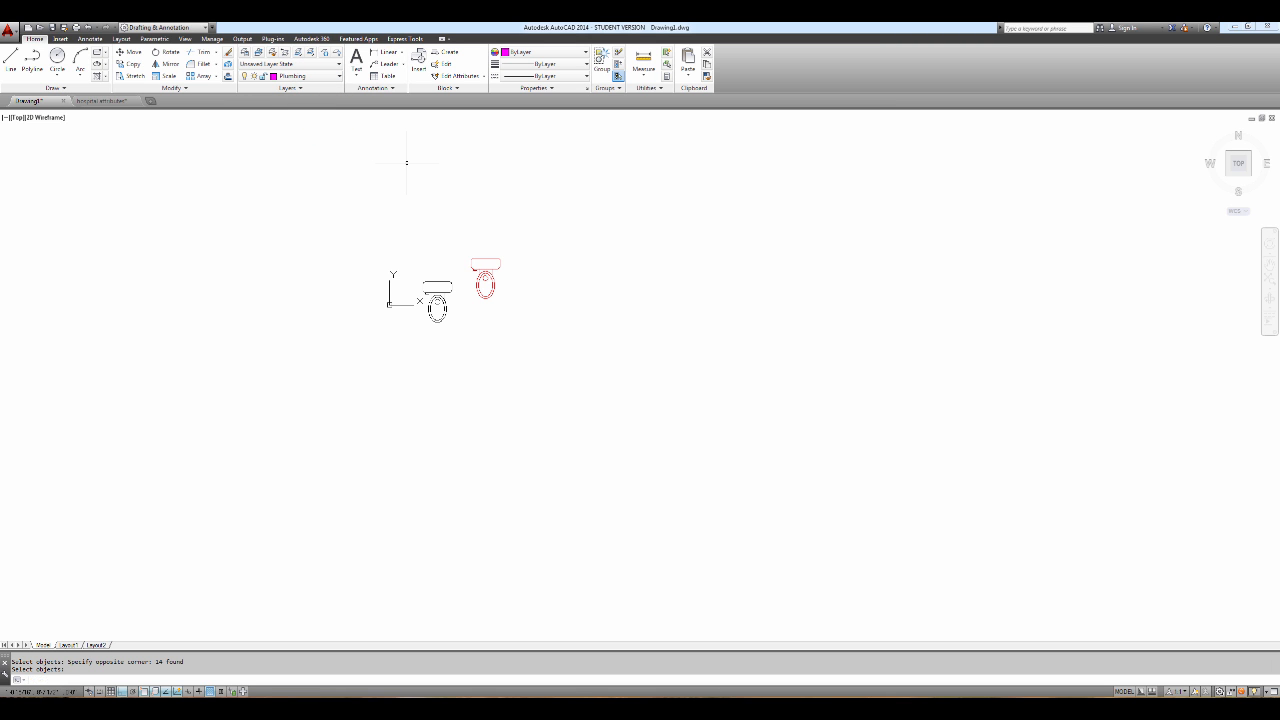
text(Insert)
key(Return)
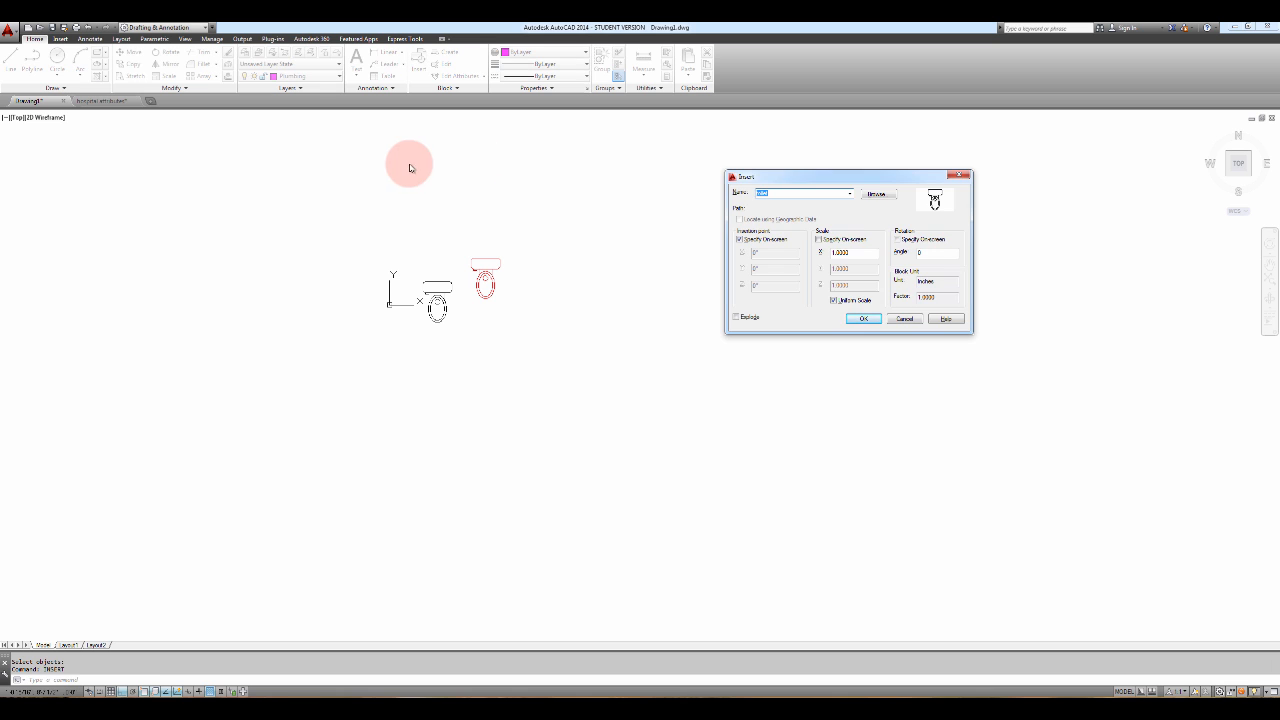
click(848, 319)
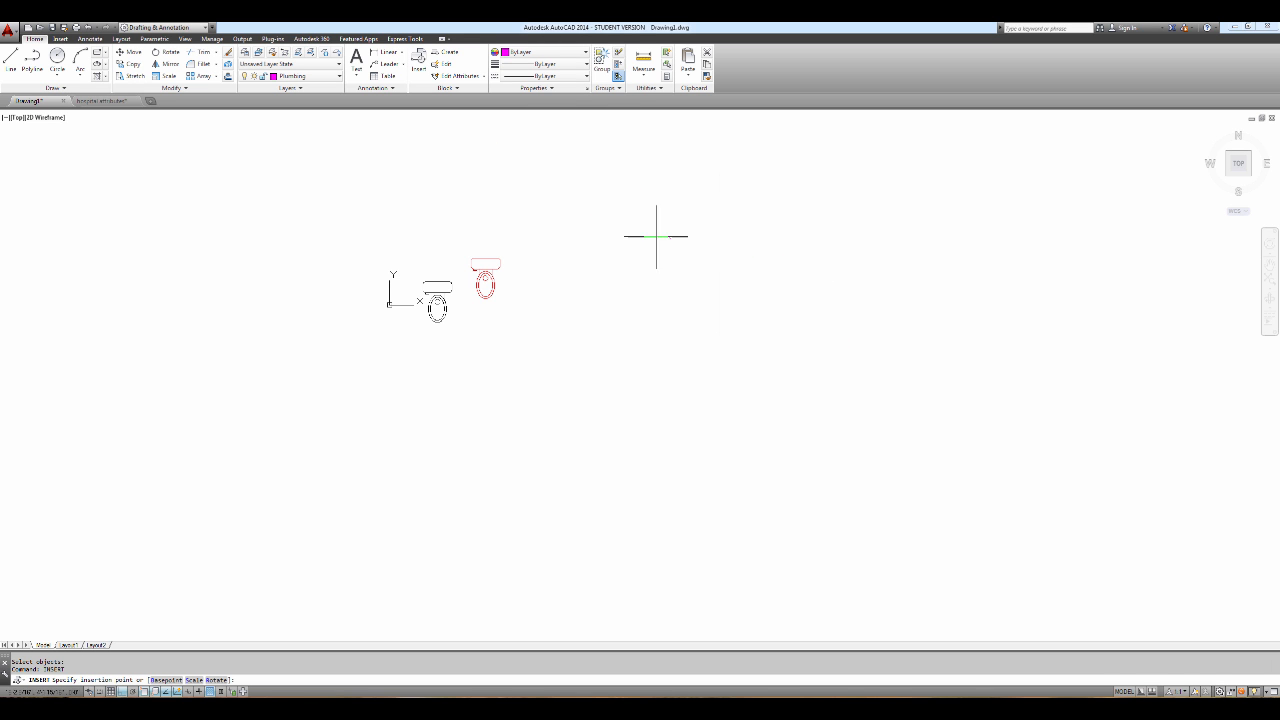
click(705, 271)
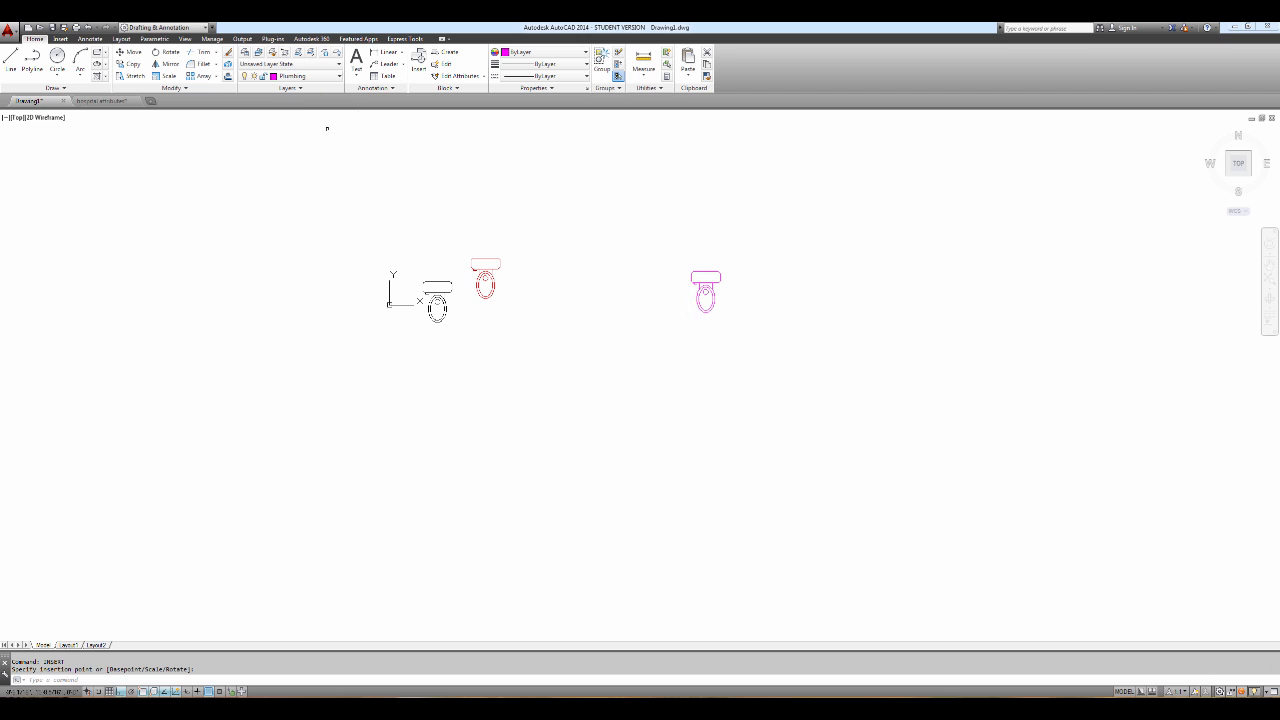
Step: Review the layers and their colors in the layer manager, and examine the black and red toilets up close
click(245, 52)
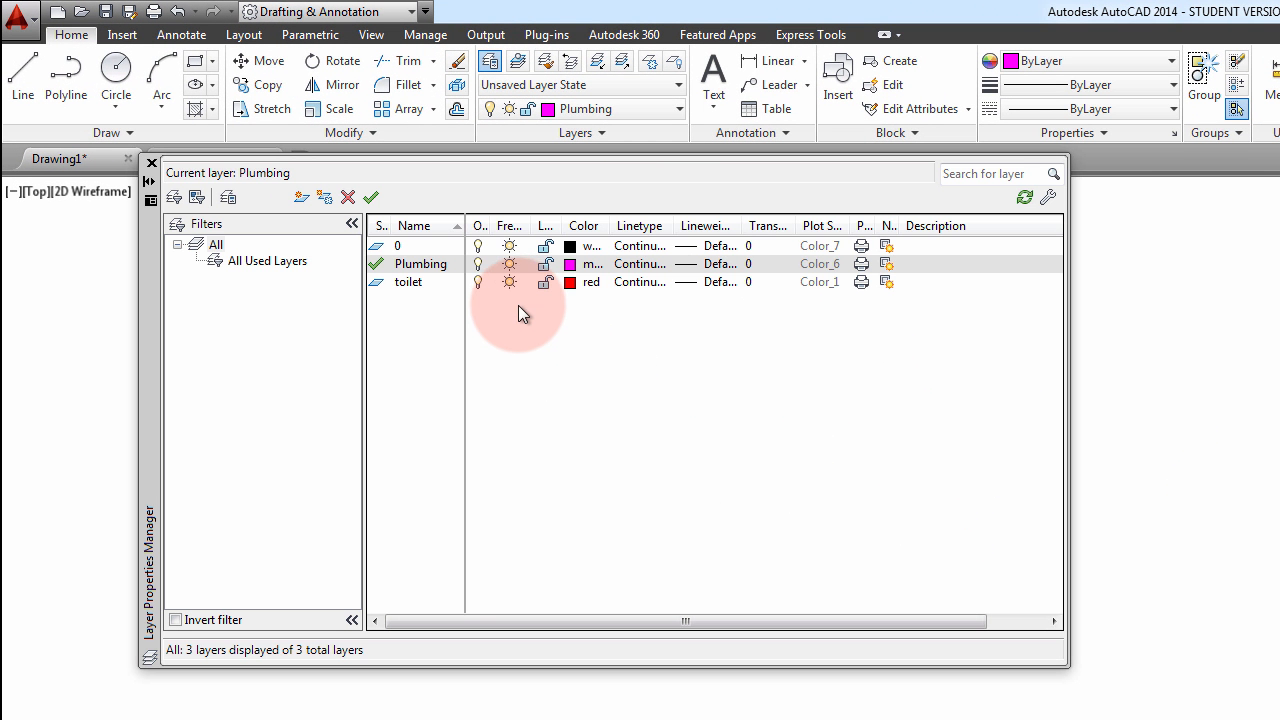
click(152, 163)
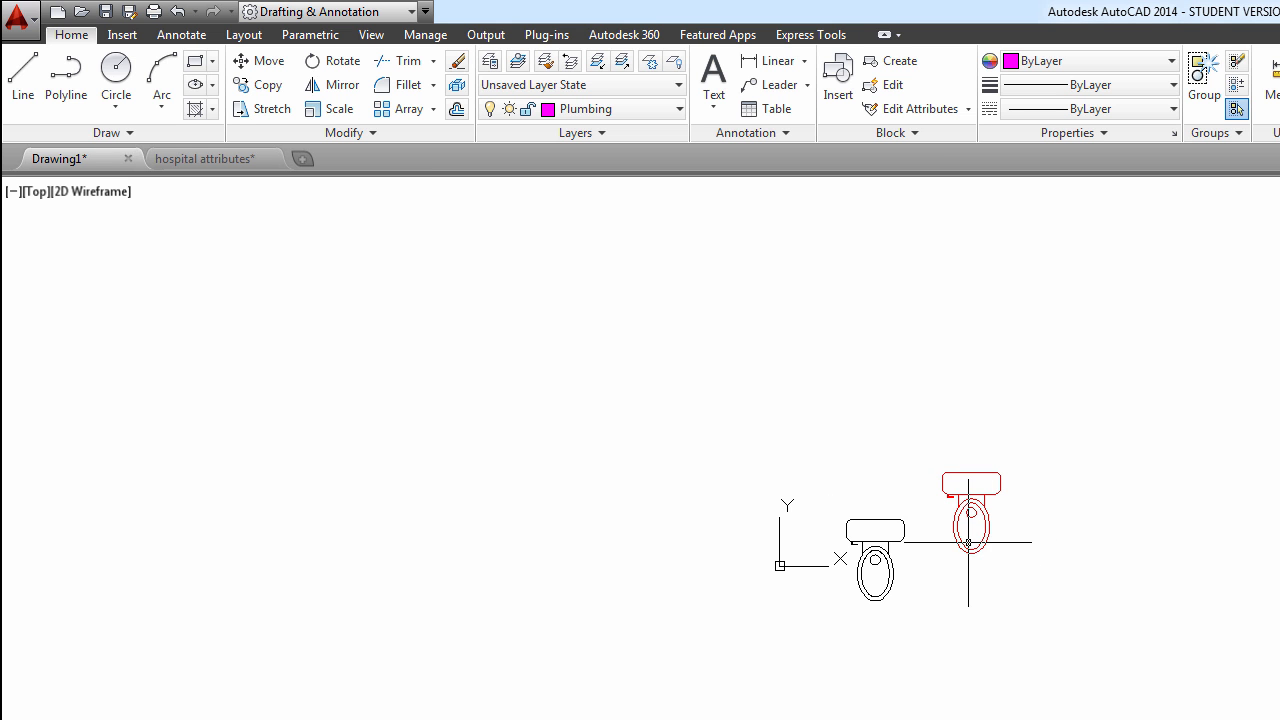
scroll(968, 543, up, 4)
scroll(968, 543, down, 4)
middle_drag(1014, 548, 1057, 617)
scroll(1044, 591, up, 4)
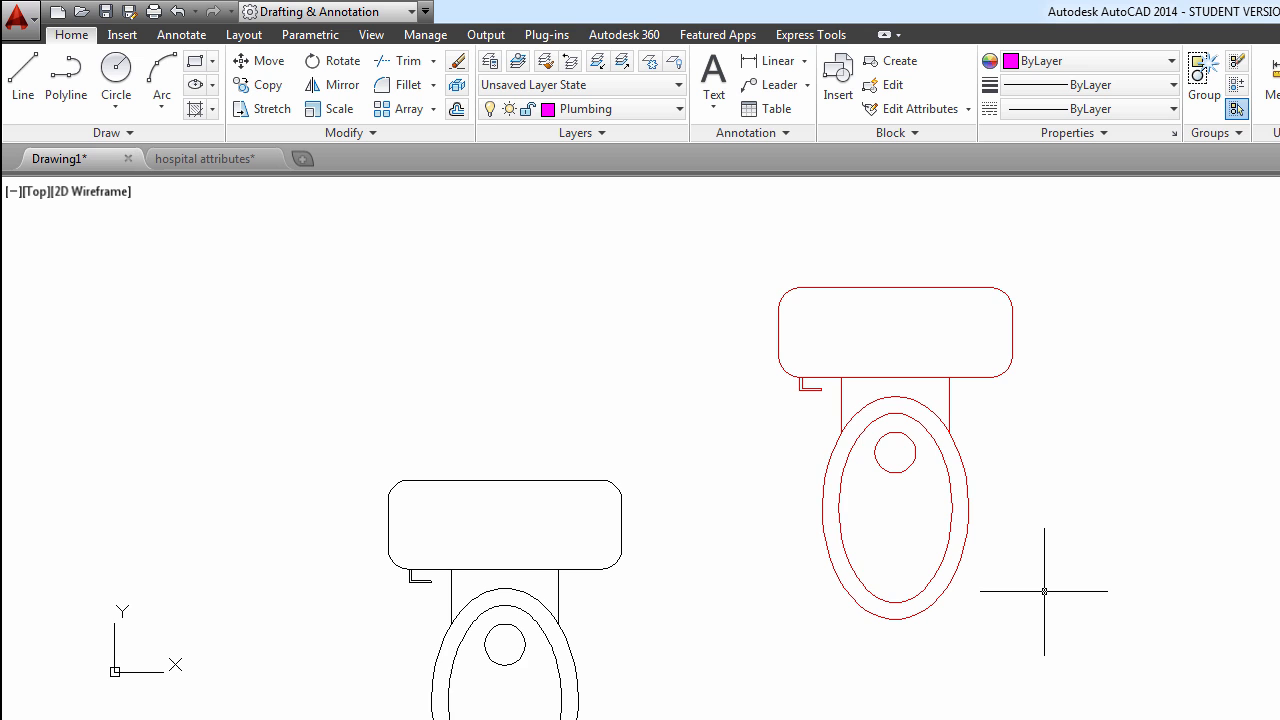
scroll(1044, 591, down, 2)
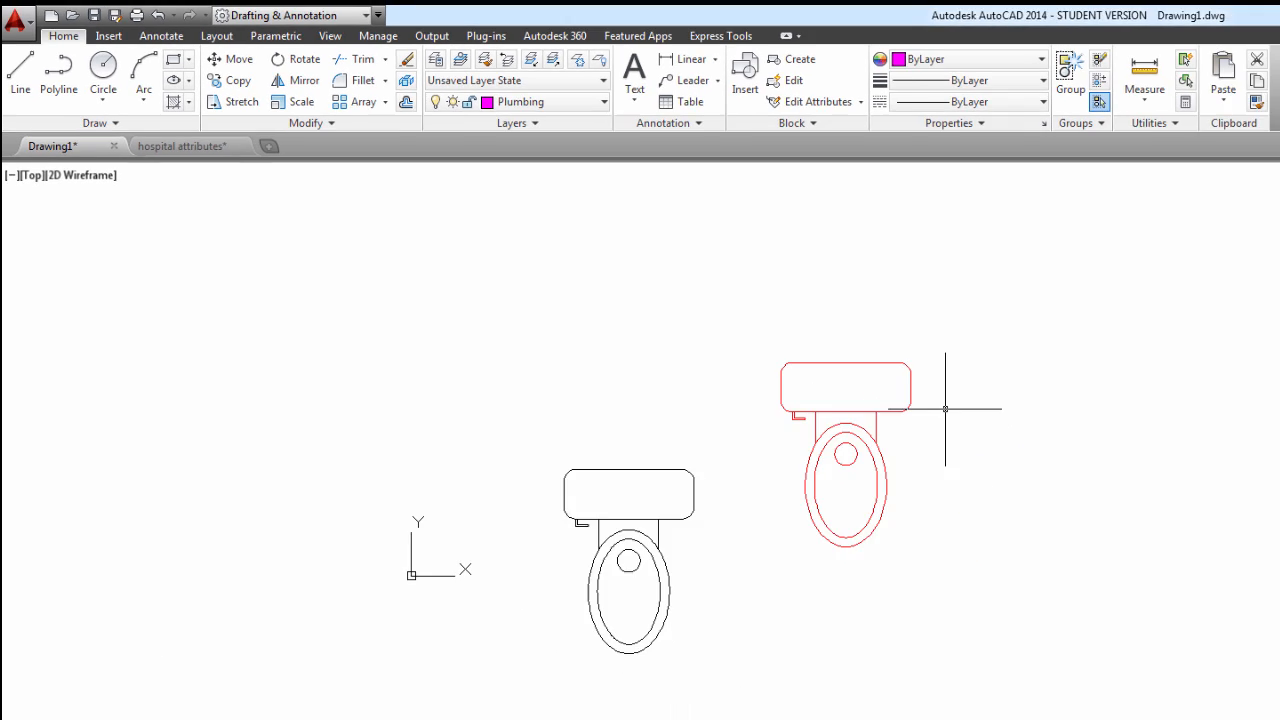
Step: Define a block named toilet red from all the red toilet's geometry, with the midpoint of its tank's upper edge as base point
text(bmake)
key(Return)
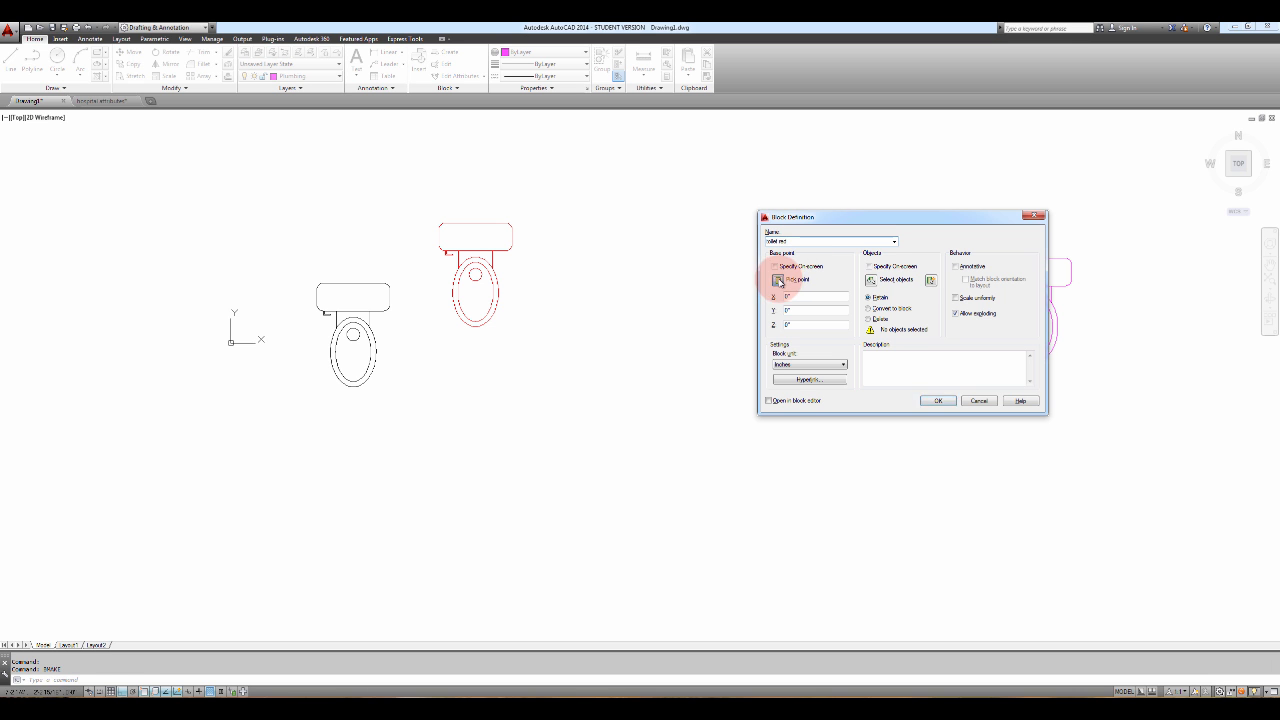
click(779, 281)
click(476, 222)
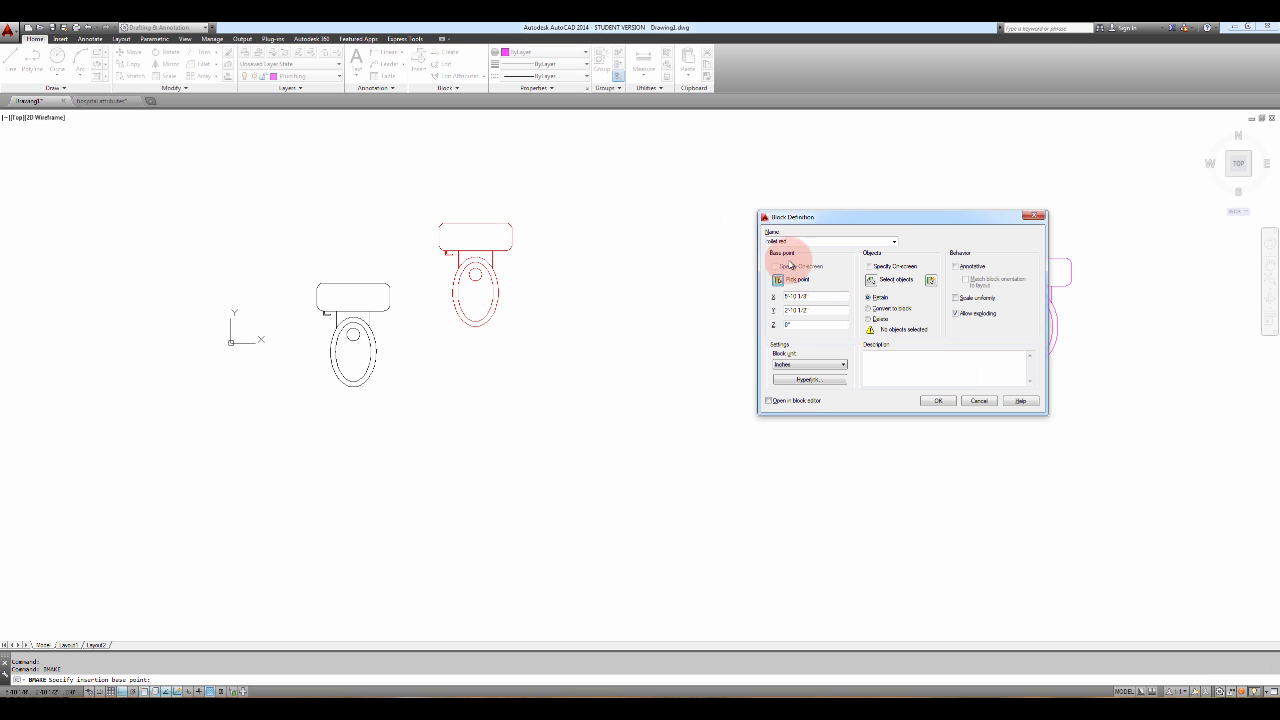
click(871, 281)
click(603, 199)
click(440, 312)
right_click(620, 321)
key(Return)
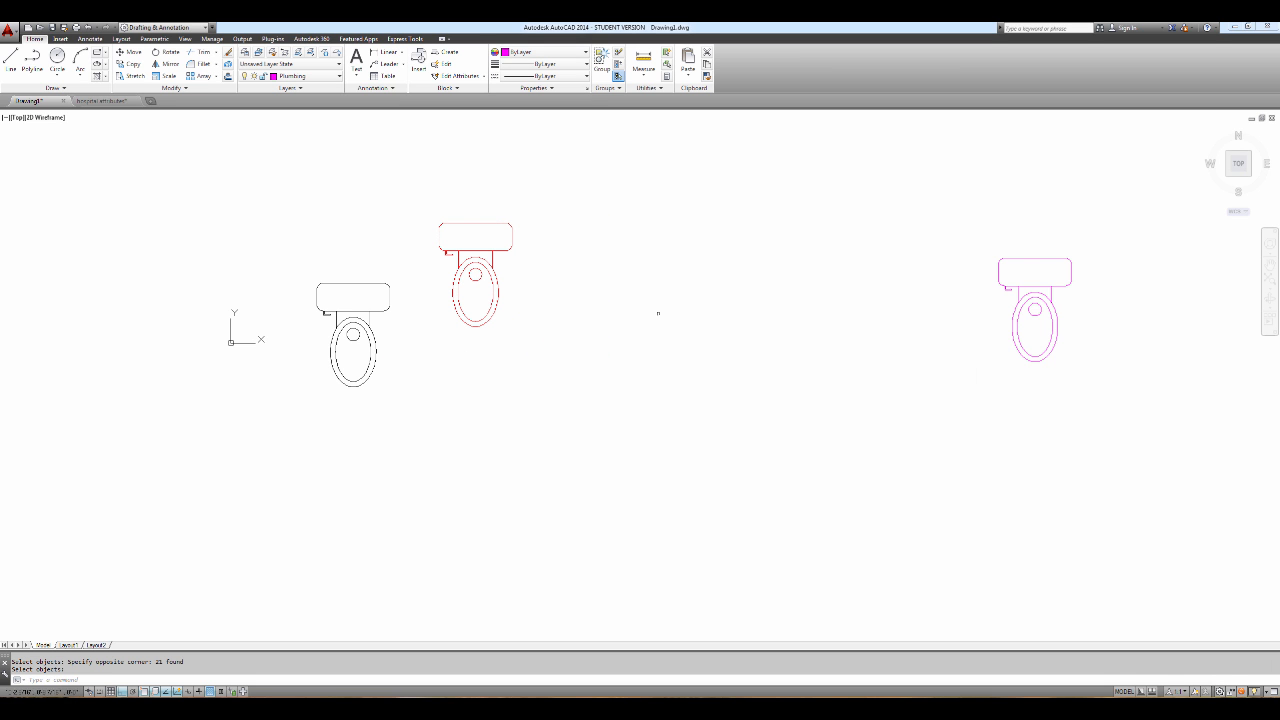
Step: Define the toilet red block again from the complete red toilet, with the midpoint of its tank's upper edge as base point
key(Return)
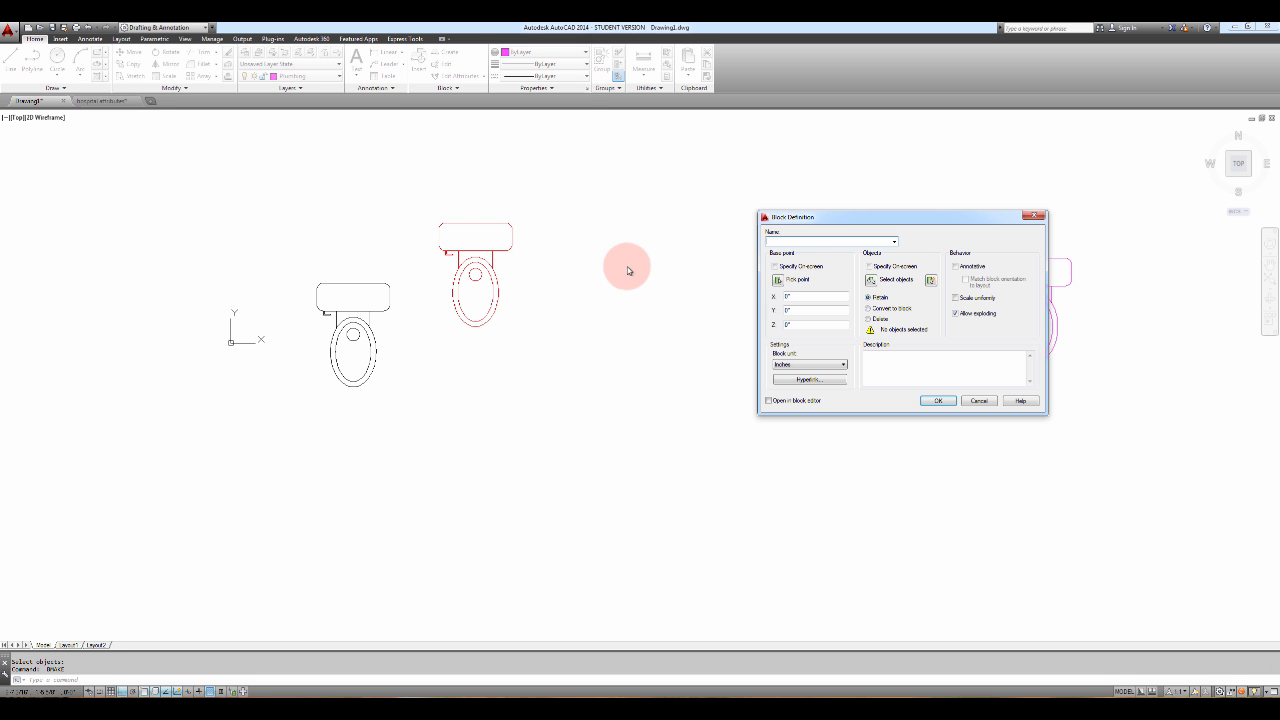
click(824, 244)
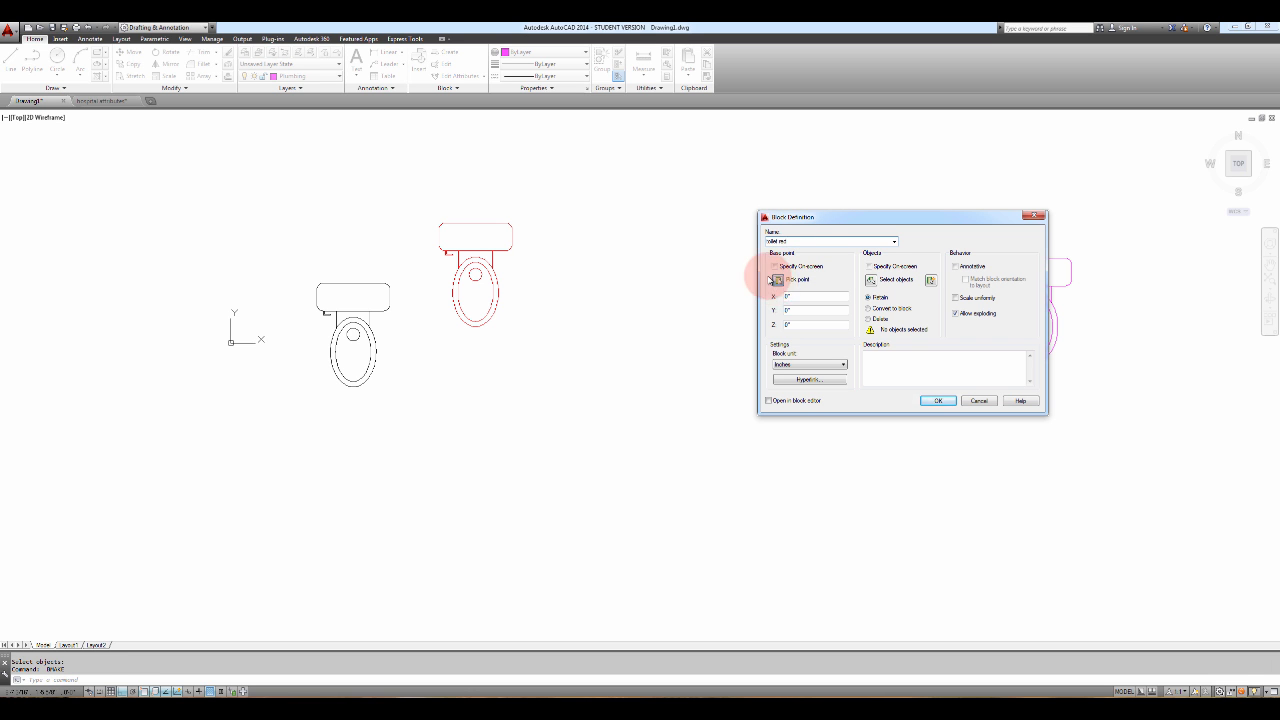
click(777, 280)
click(475, 222)
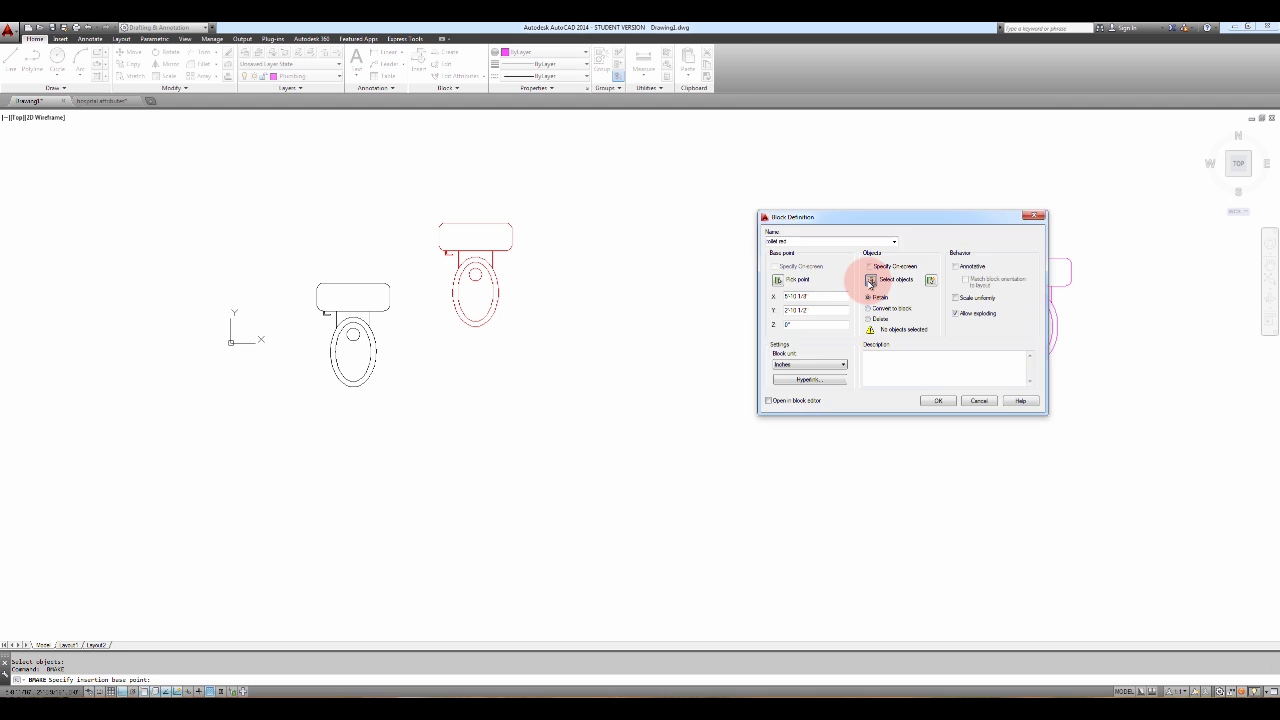
click(871, 286)
click(580, 192)
click(420, 346)
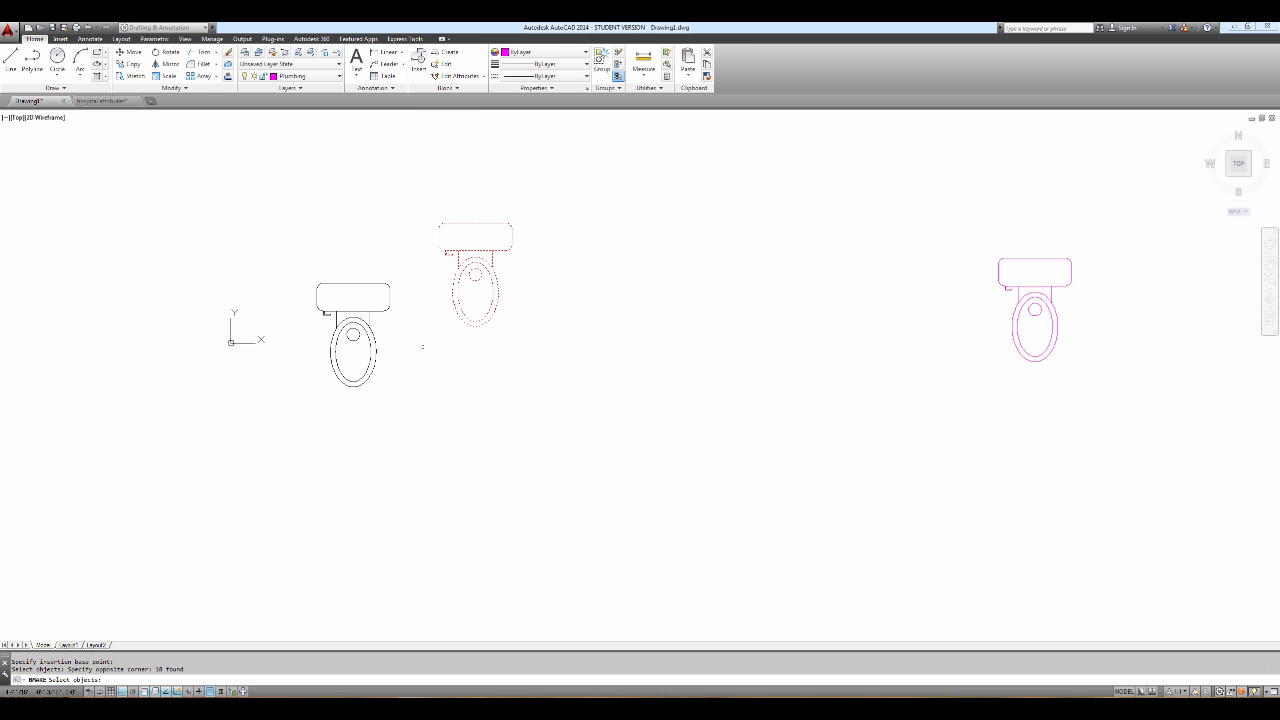
key(Return)
click(937, 399)
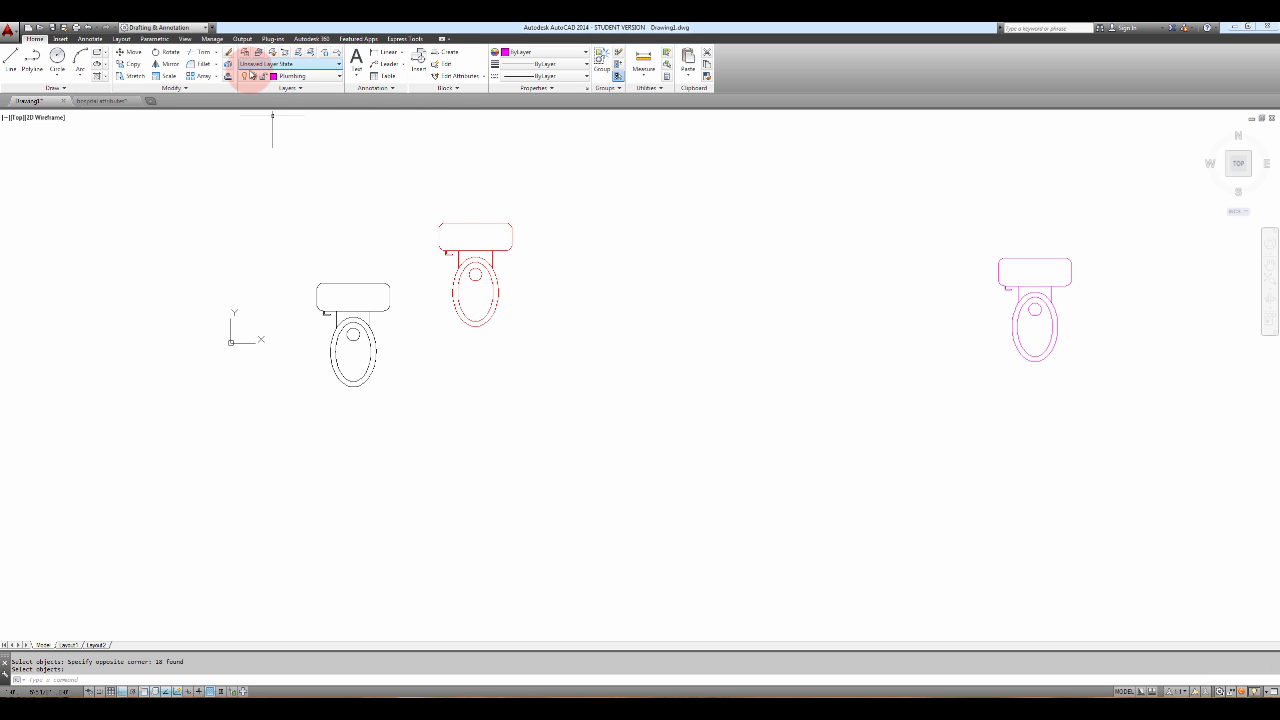
Step: Check the layer list, and insert the toilet red block at scale 1 just left of the magenta toilet
click(244, 53)
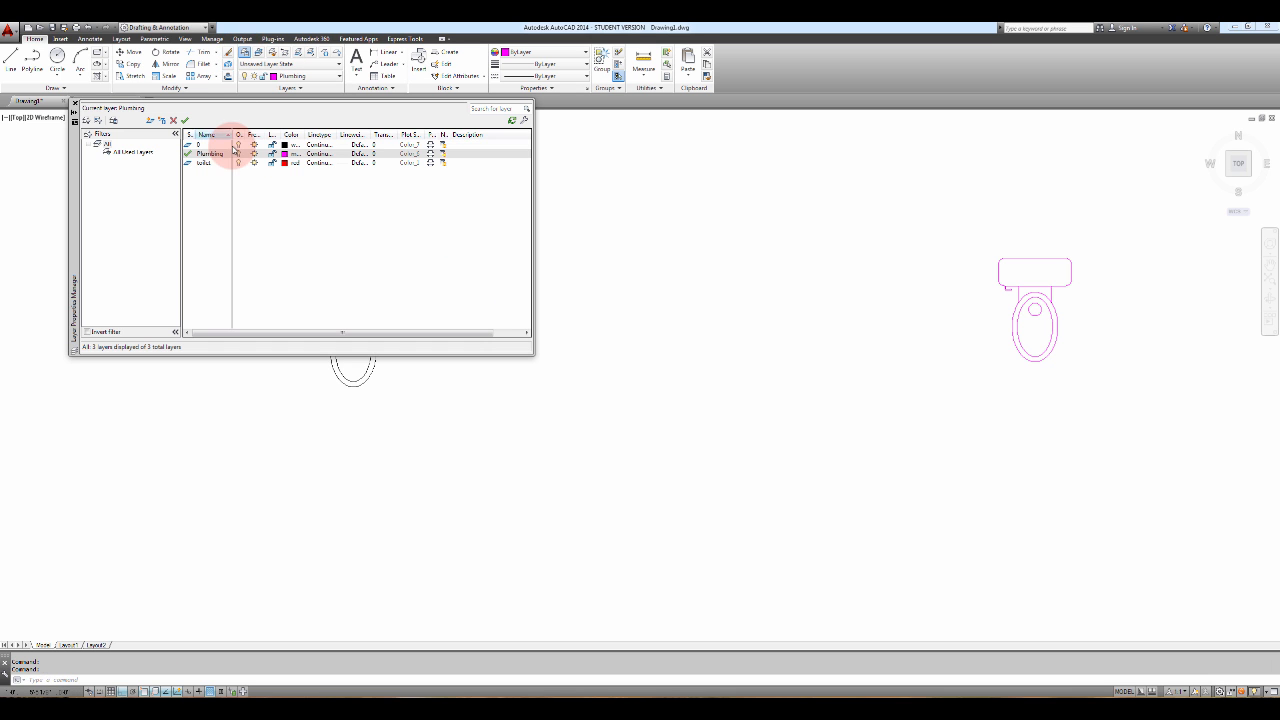
click(74, 103)
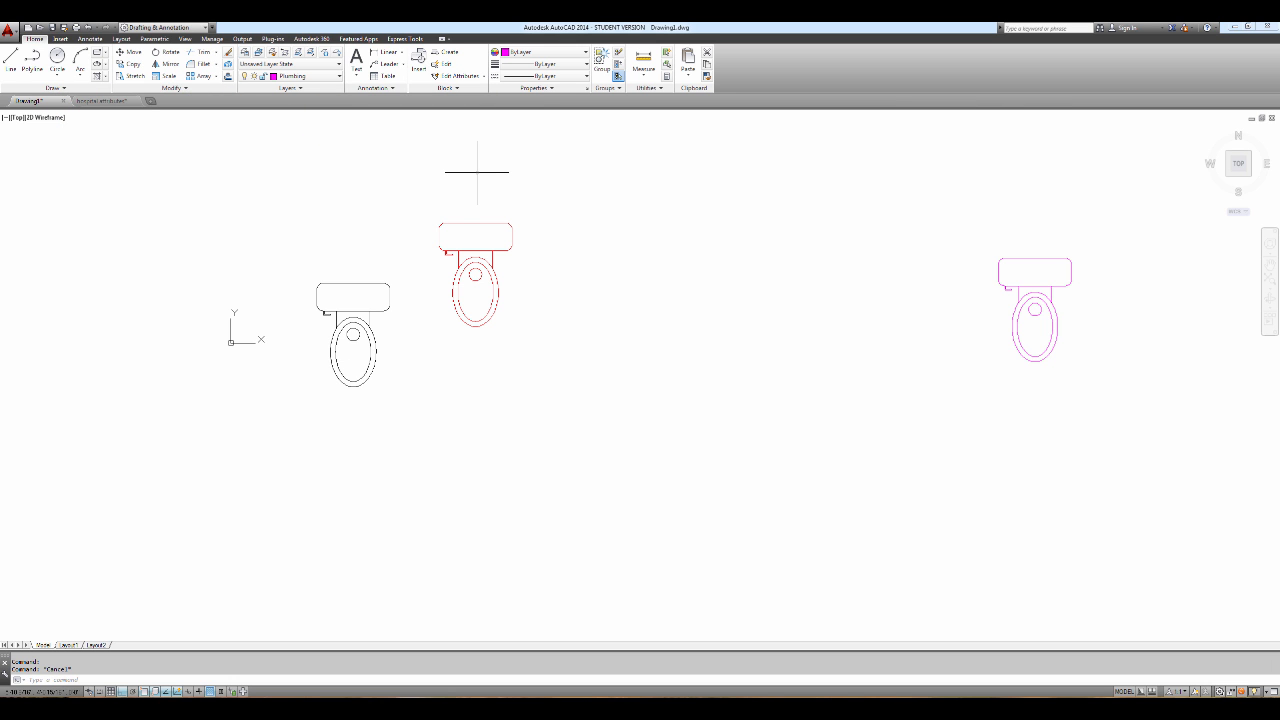
key(Return)
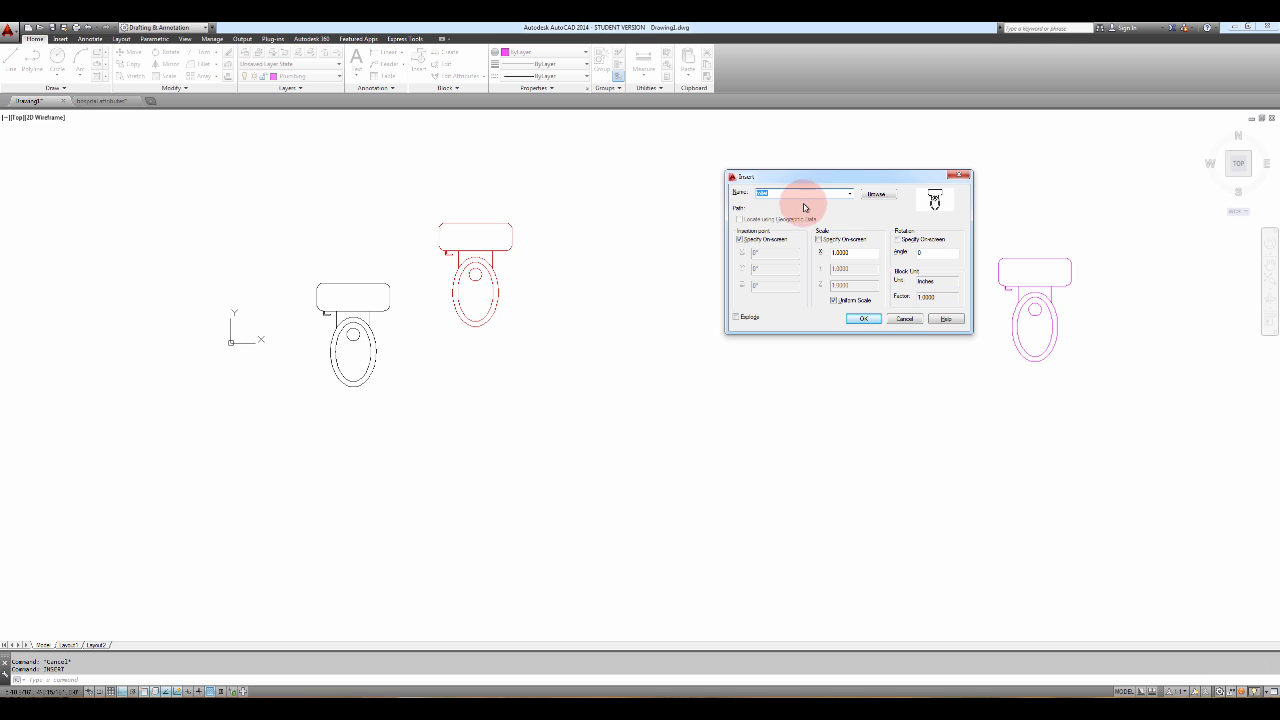
click(849, 194)
click(766, 202)
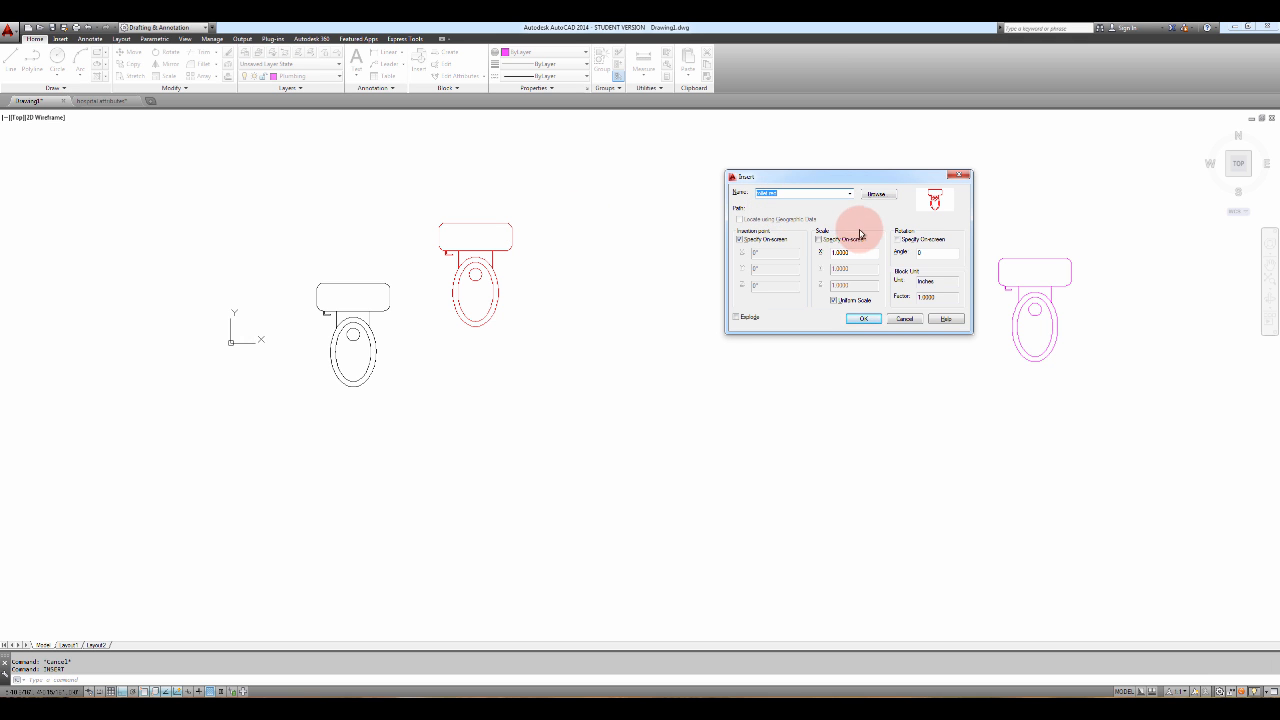
click(863, 318)
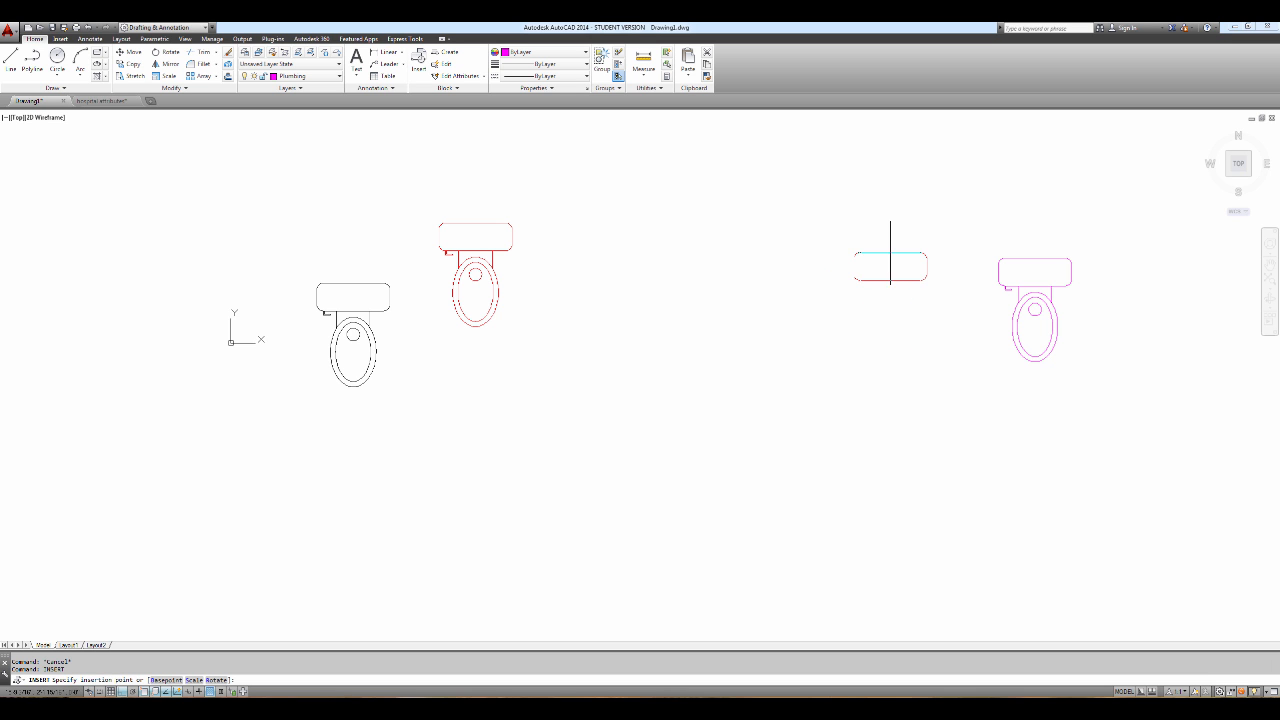
click(926, 258)
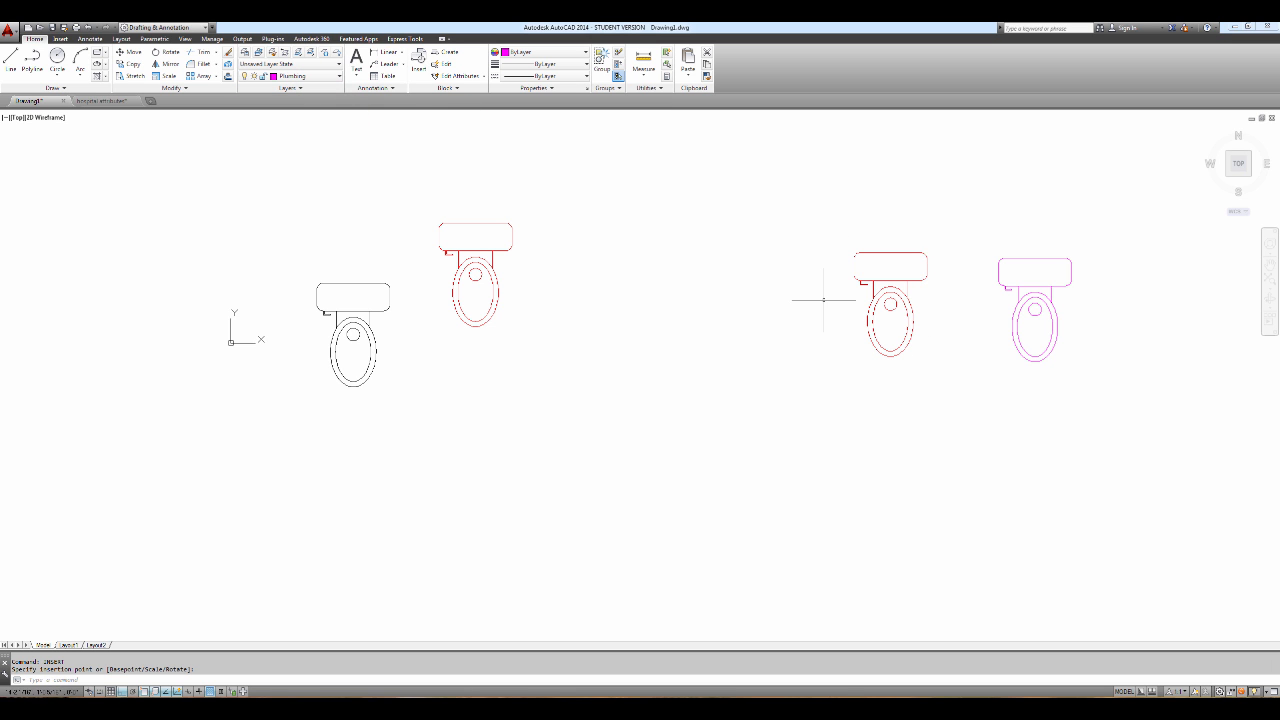
Step: Turn the toilet layer off and back on to test which toilets it controls
click(315, 77)
click(247, 112)
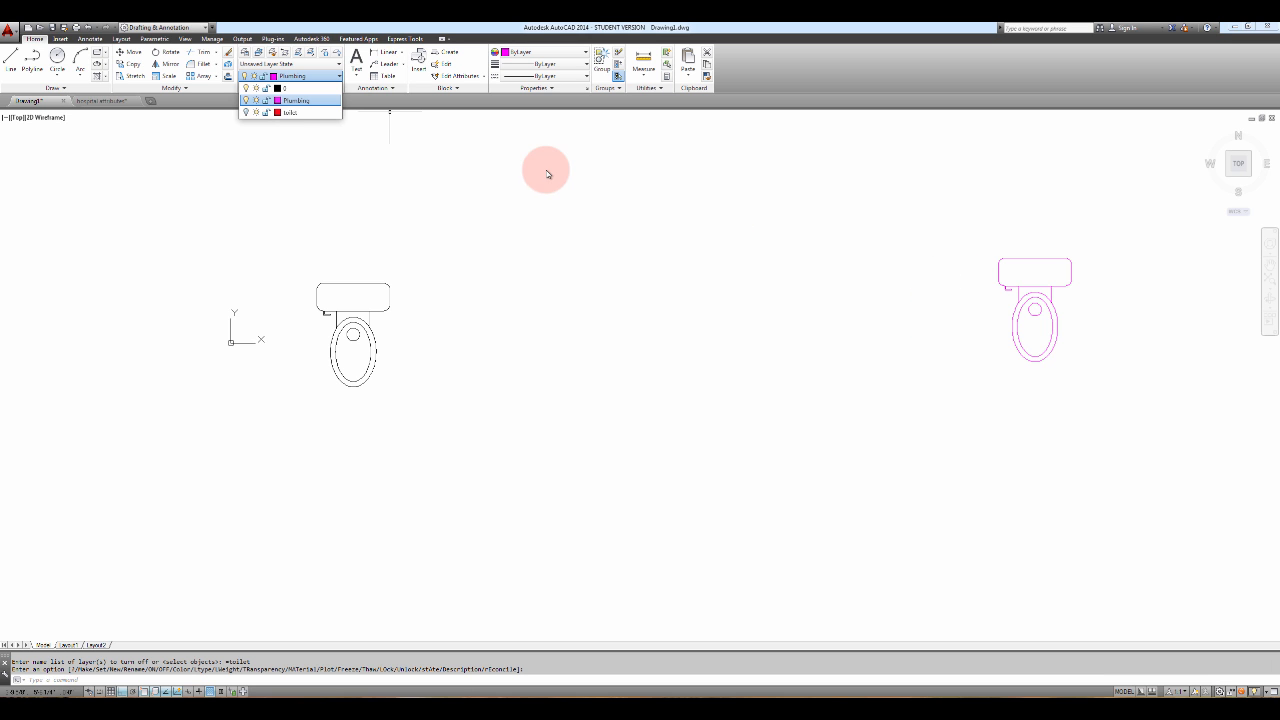
click(246, 113)
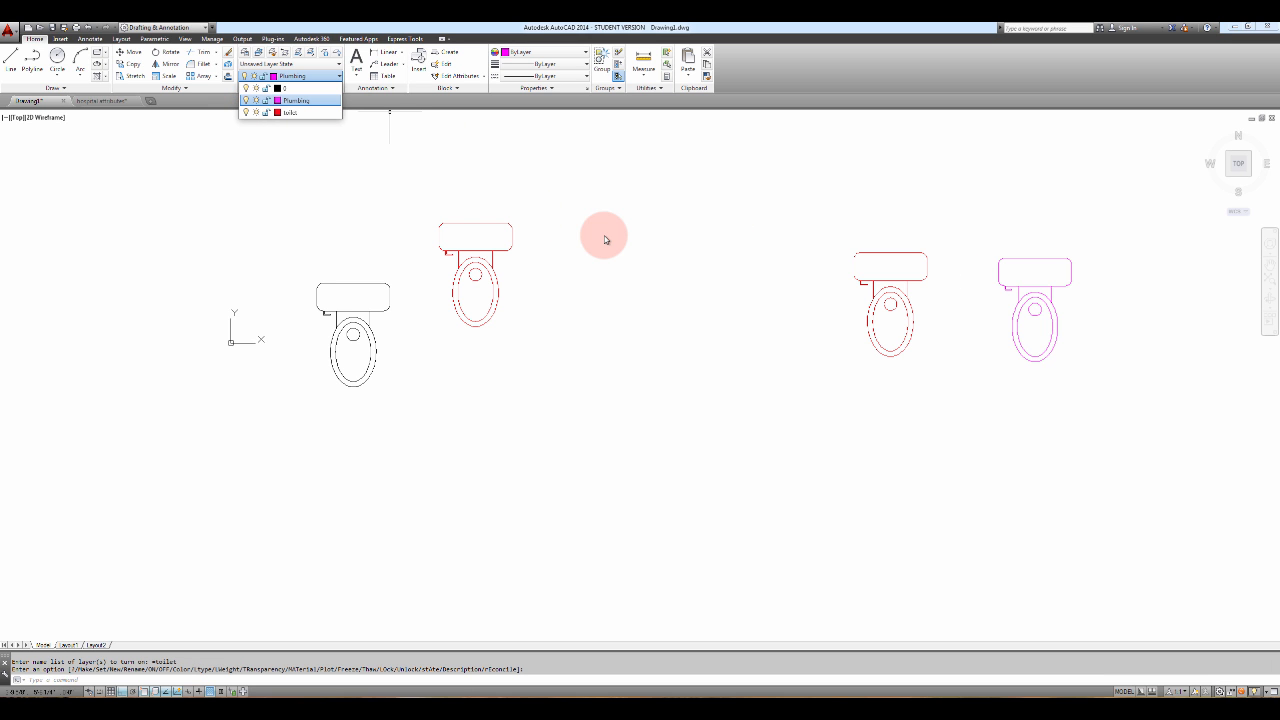
click(662, 247)
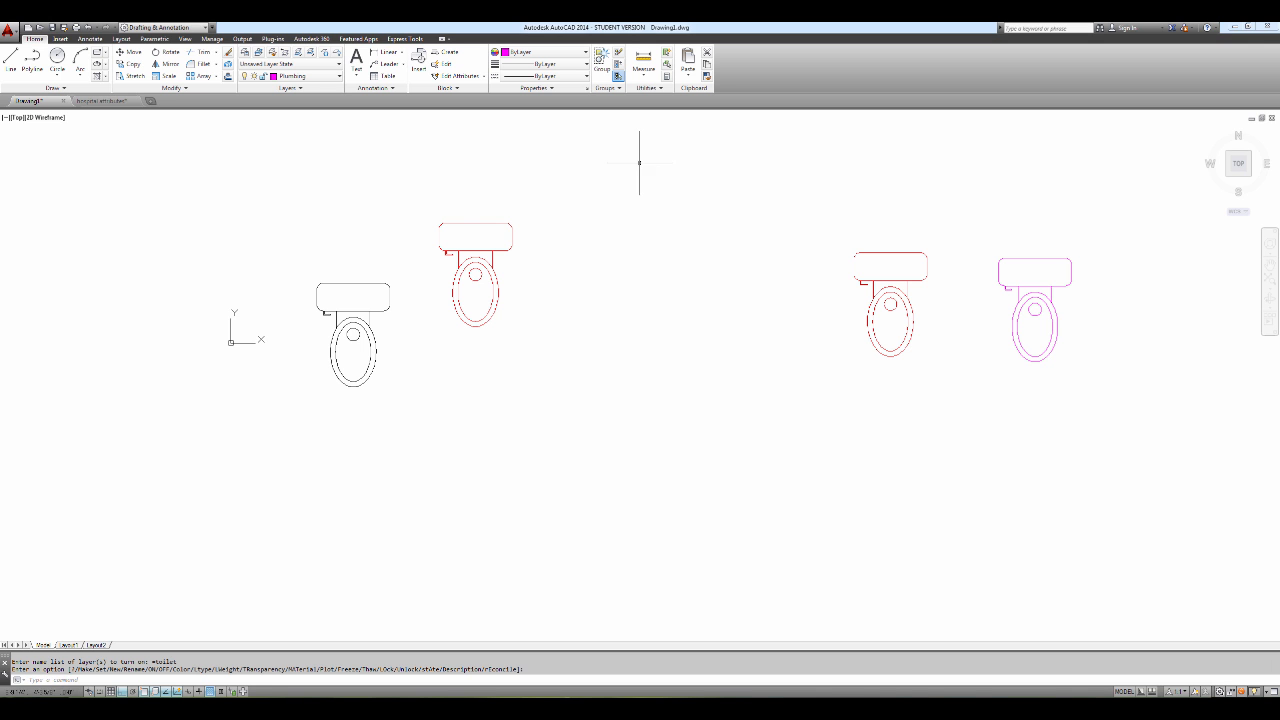
Step: Create three new layers in the layer manager, keeping their default names
click(248, 55)
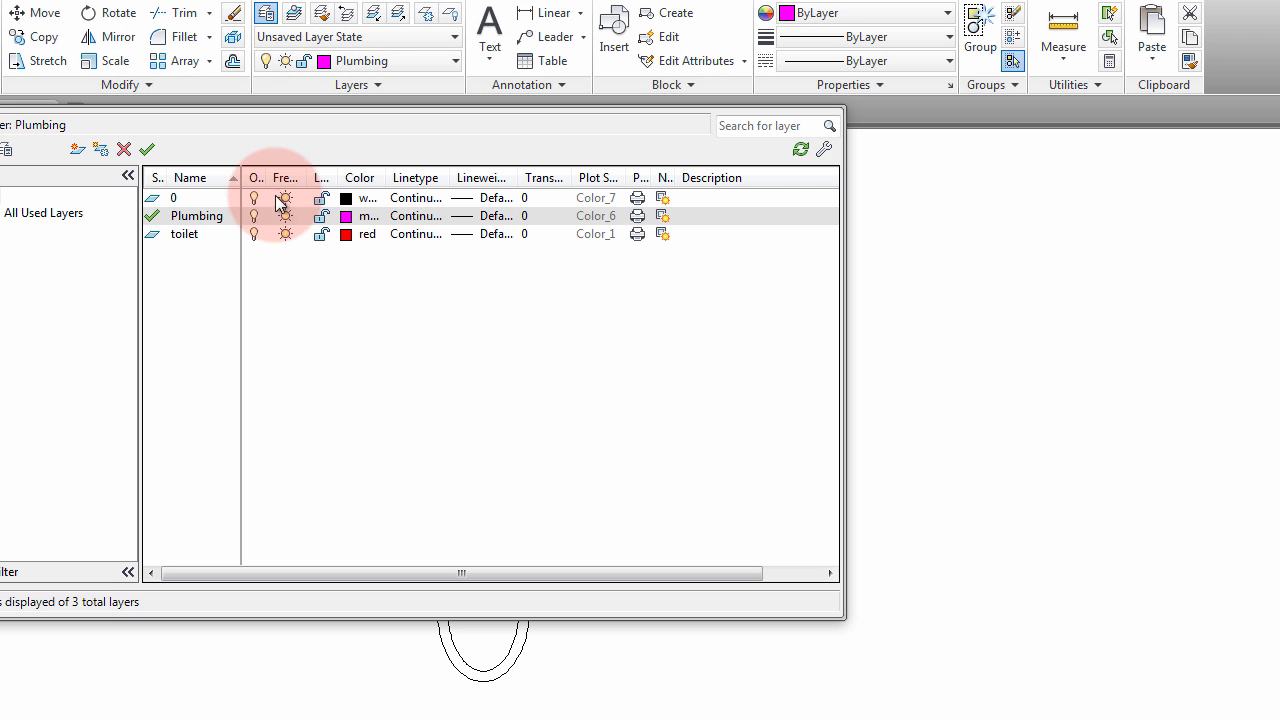
click(78, 149)
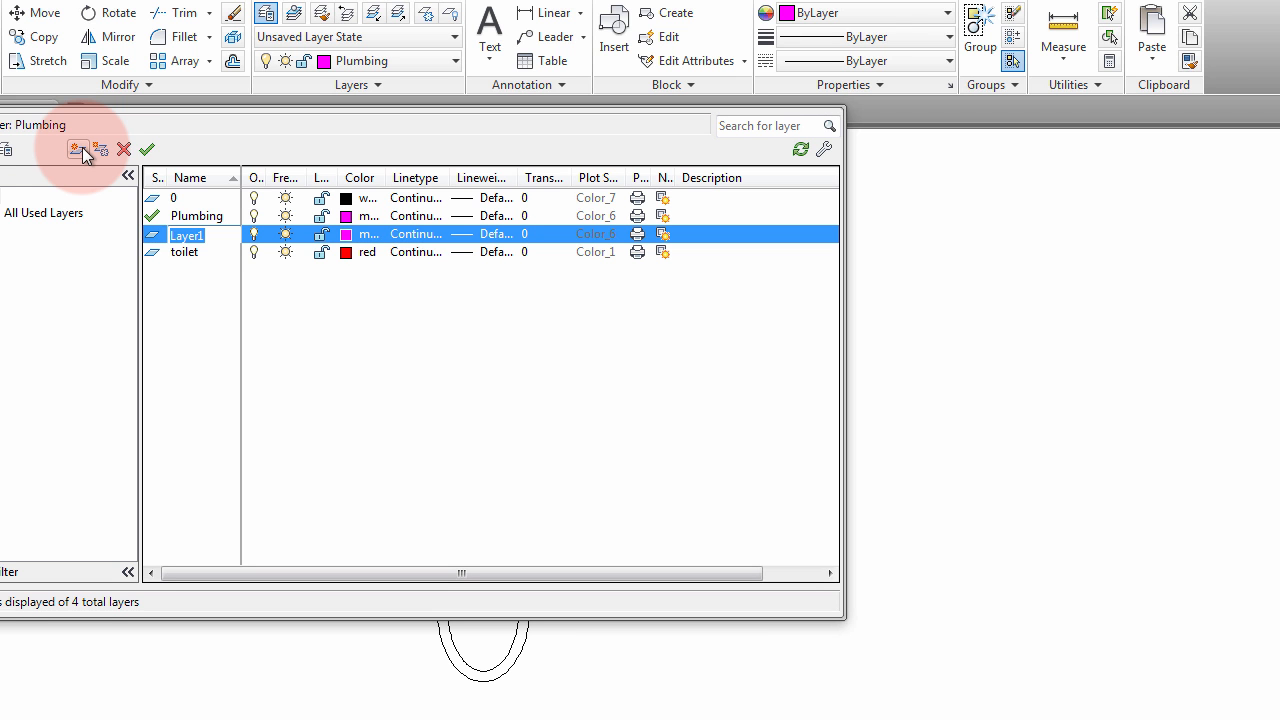
click(79, 149)
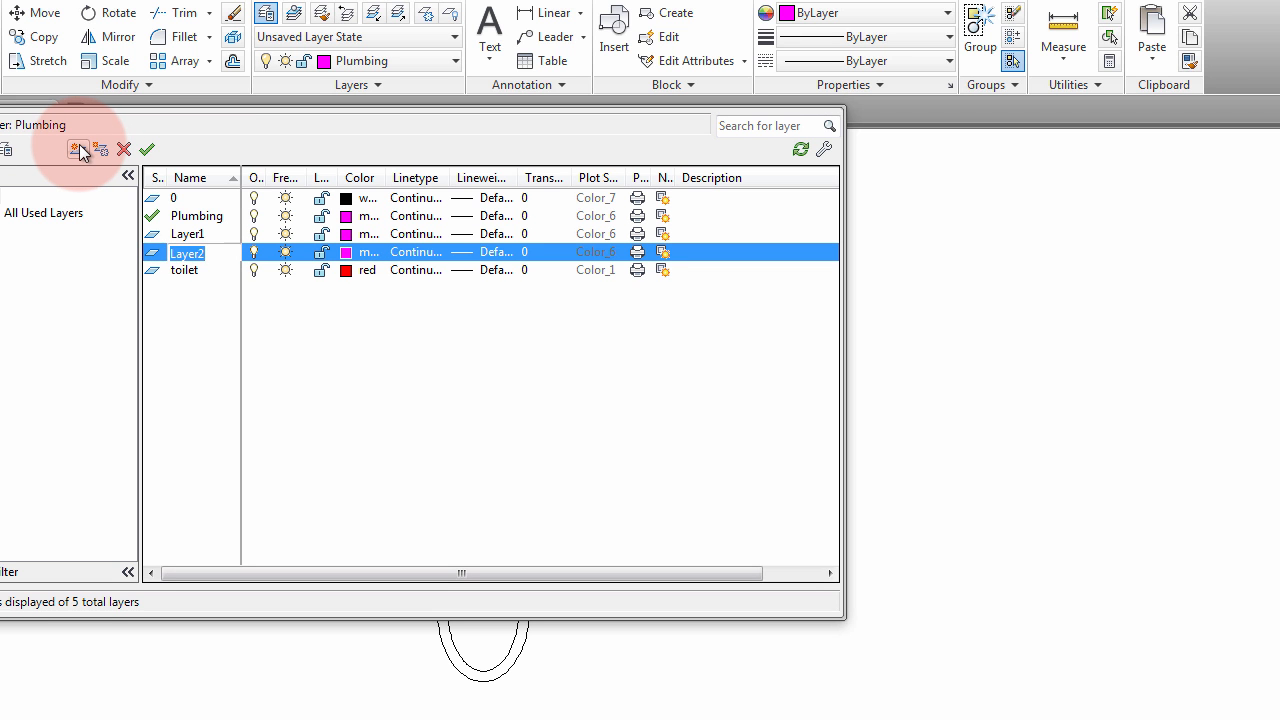
key(Return)
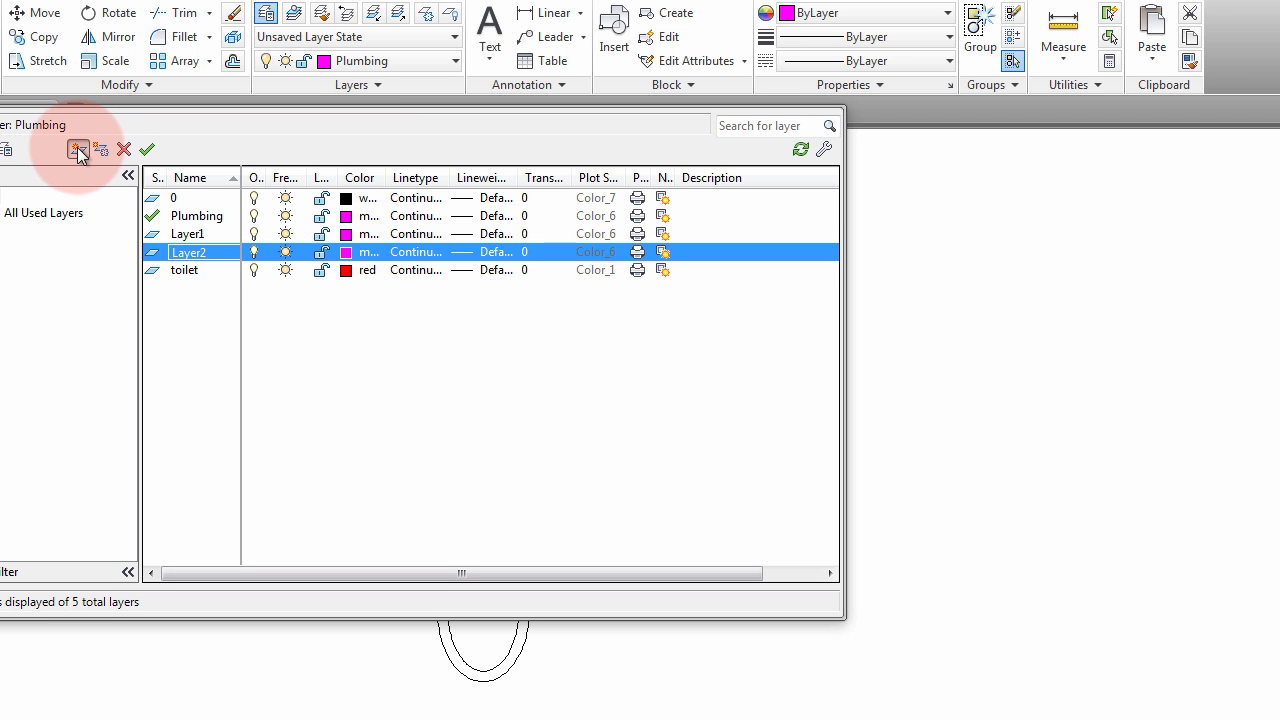
click(79, 149)
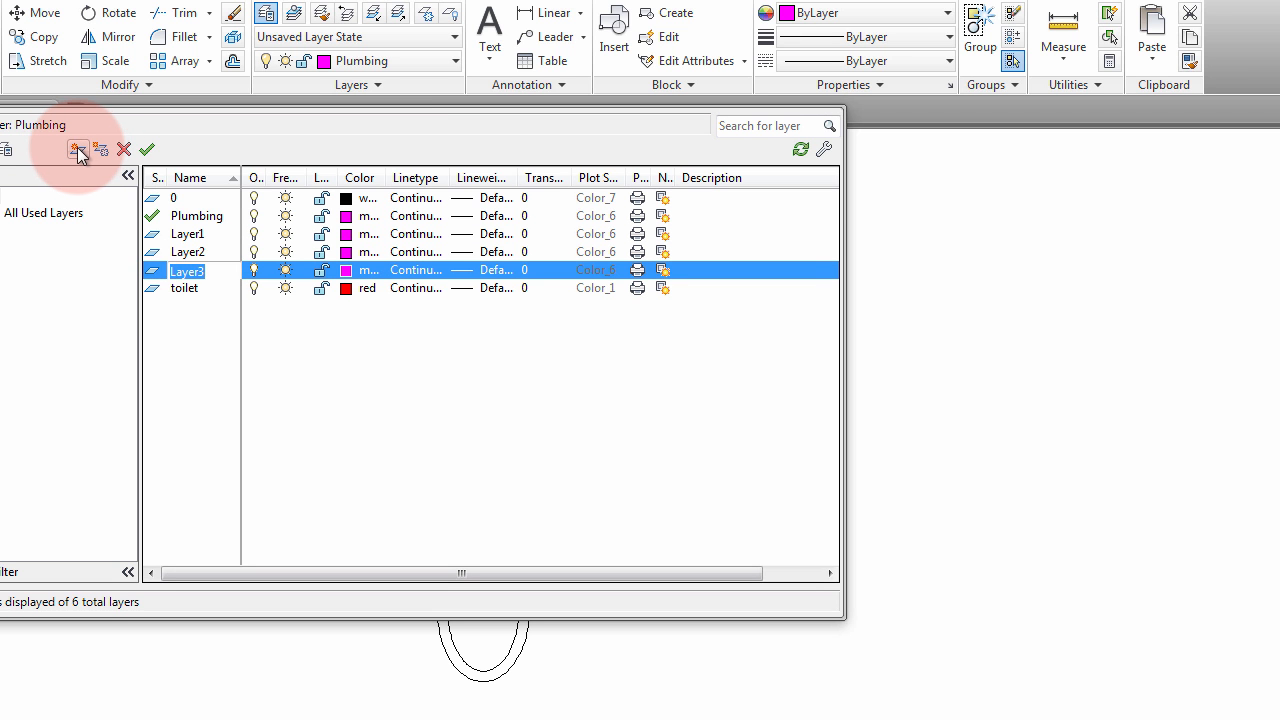
Step: Set the new layers' colors to cyan for Layer1, green for Layer2 and blue for Layer3
click(350, 234)
click(634, 501)
click(733, 614)
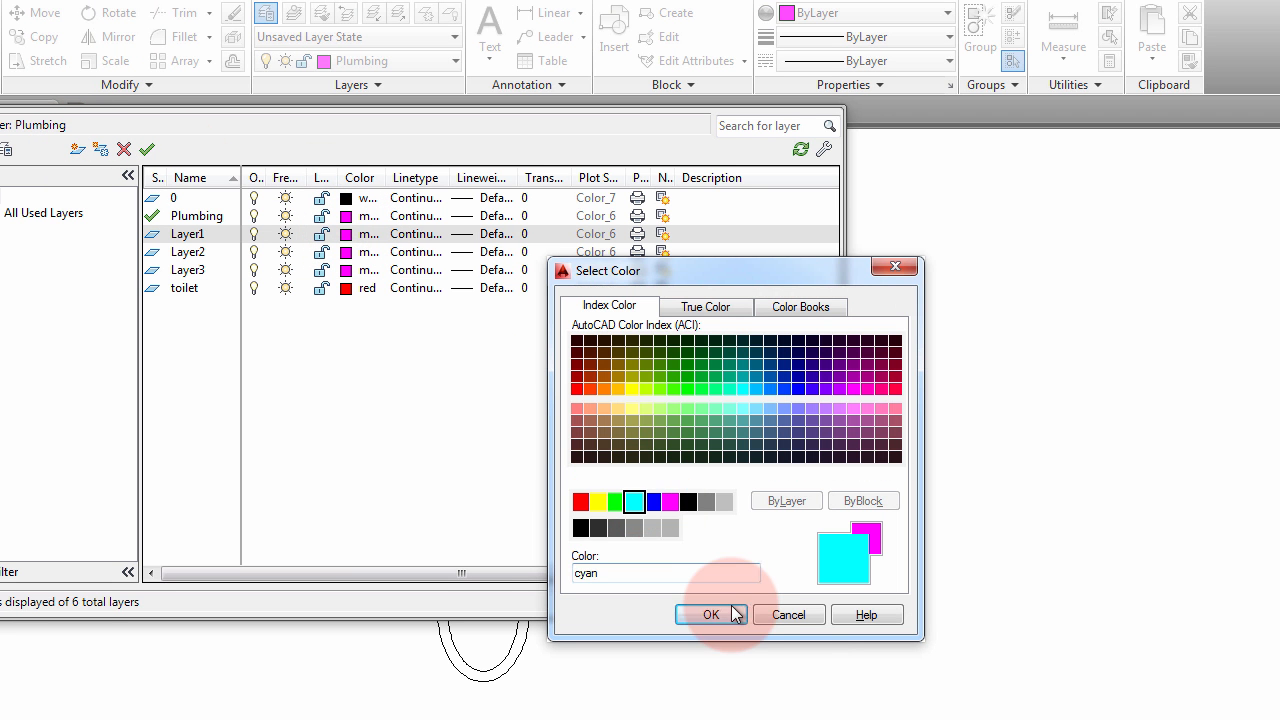
click(350, 252)
click(634, 501)
click(616, 501)
click(708, 612)
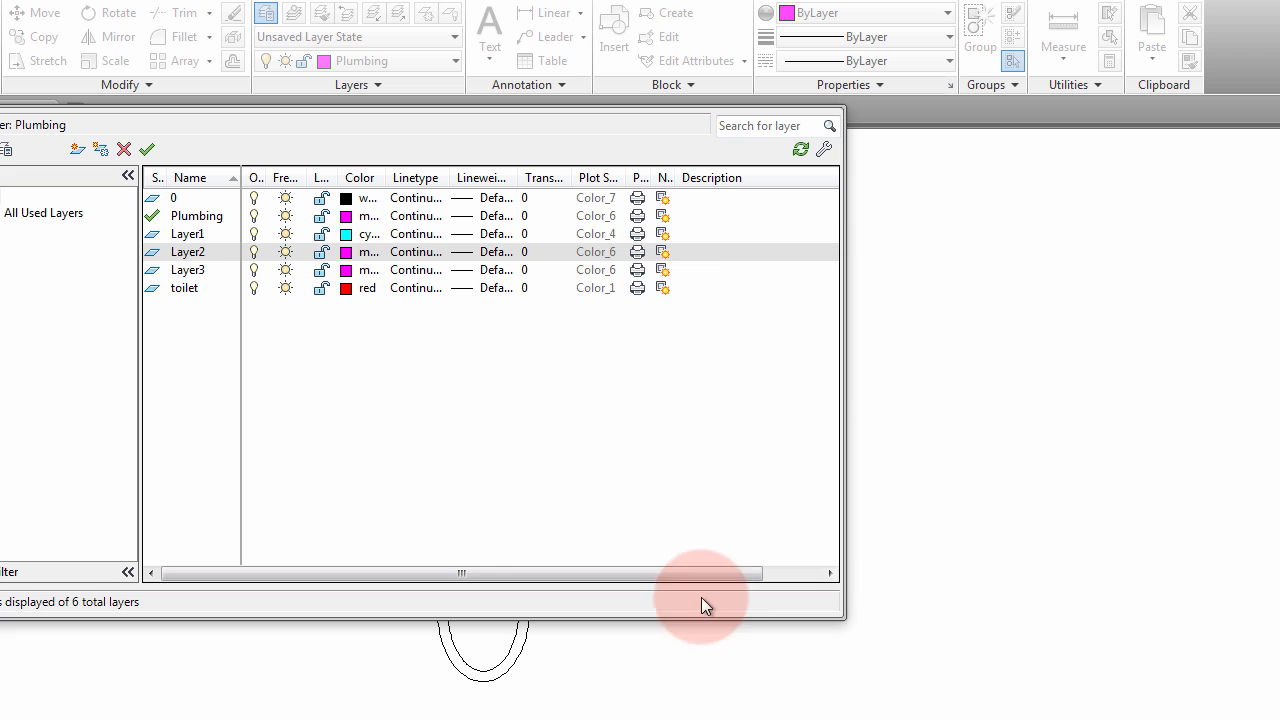
click(357, 272)
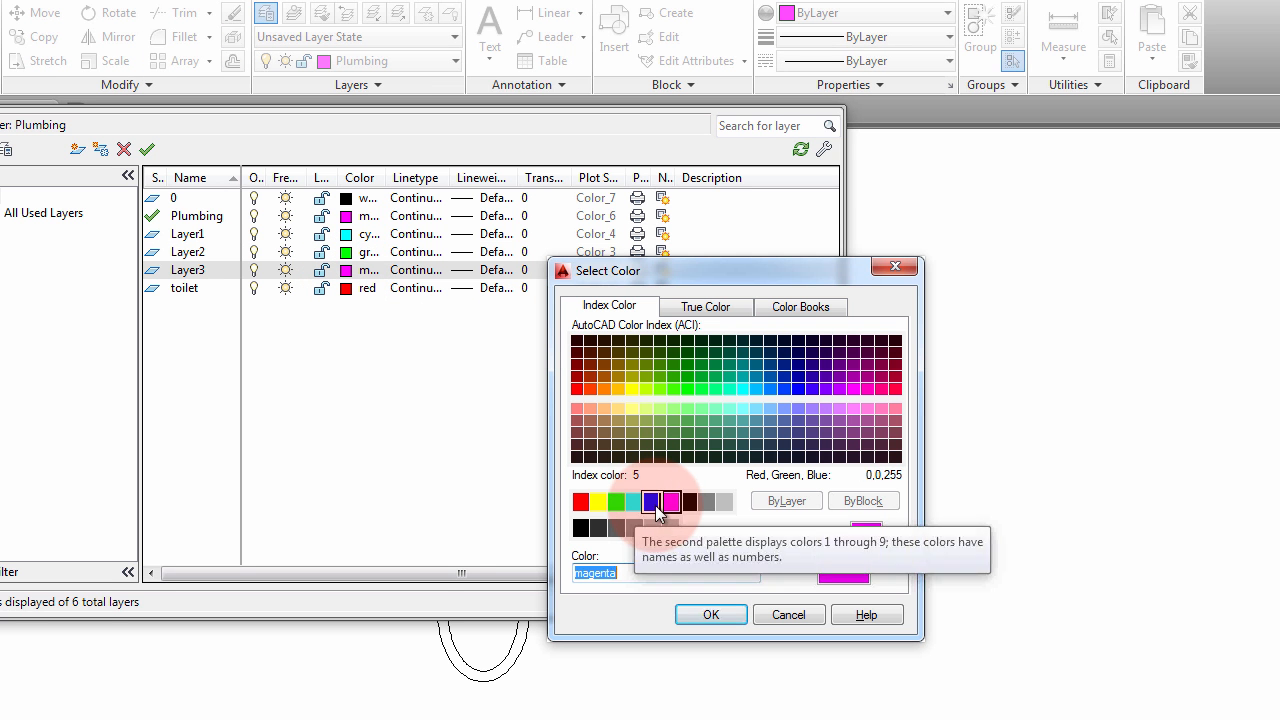
click(655, 505)
click(714, 614)
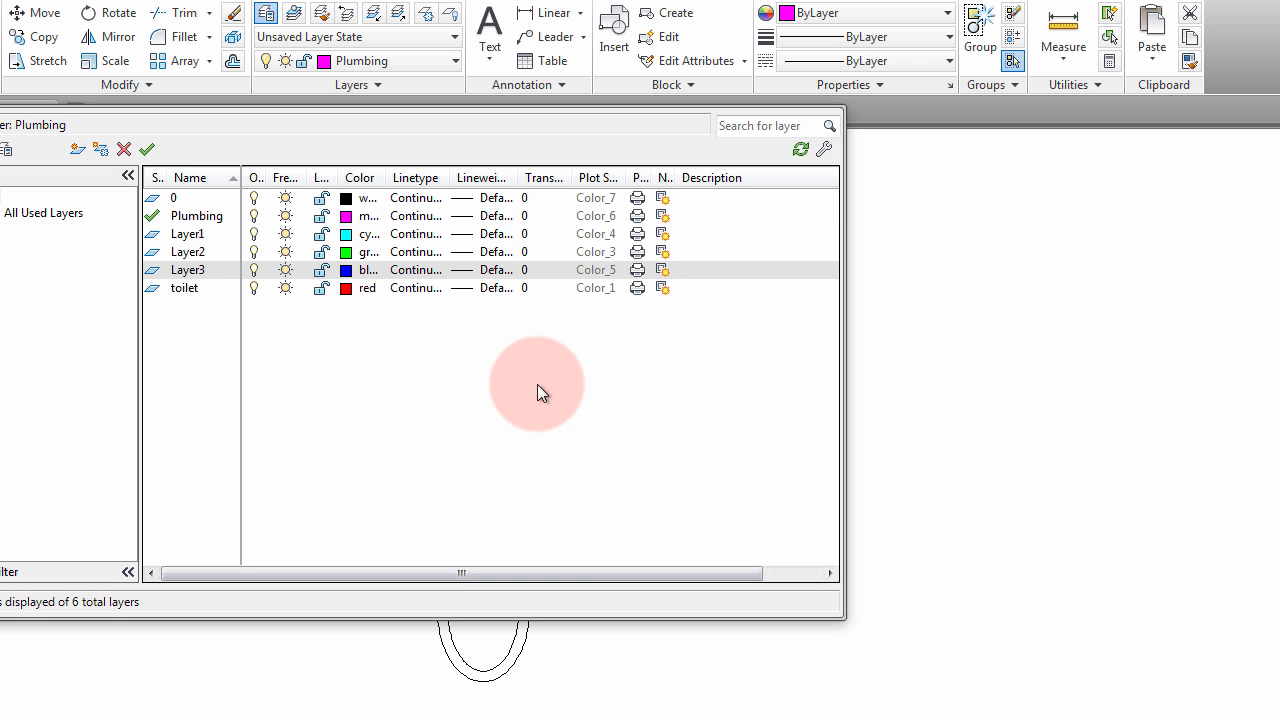
Step: Load the HIDDEN linetype from acad.lin and assign it to Layer1
click(414, 234)
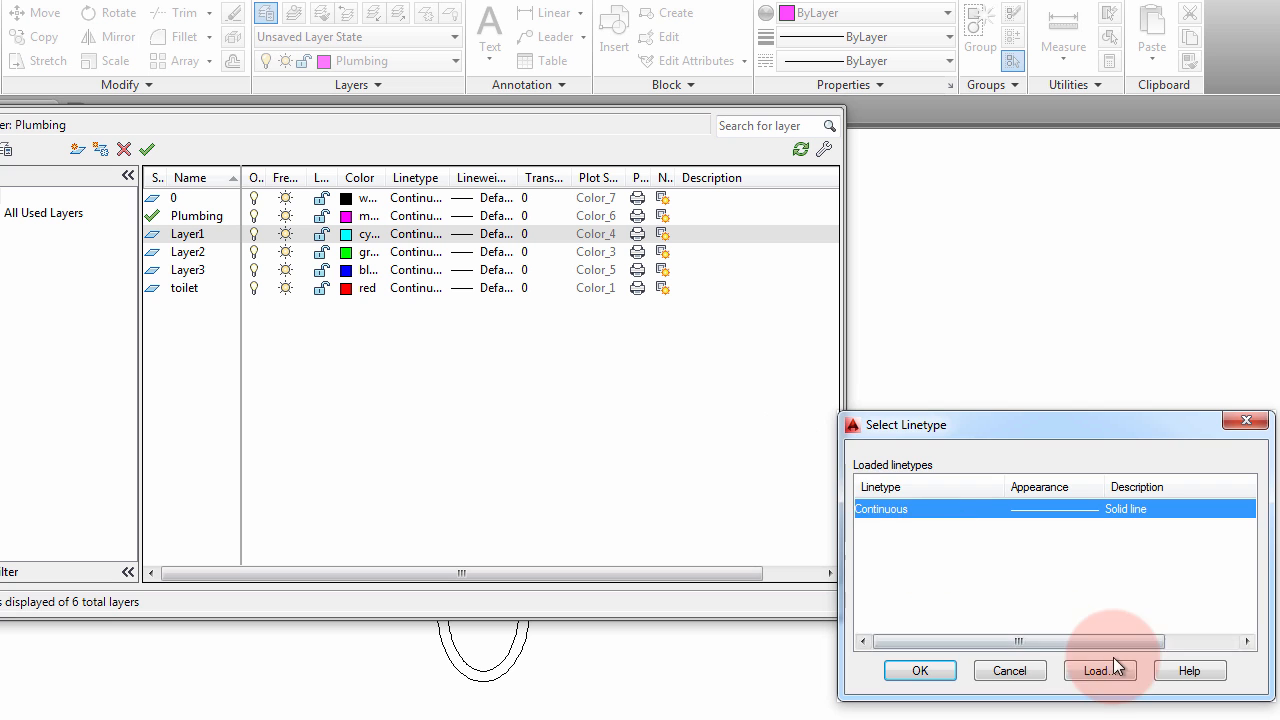
click(1103, 667)
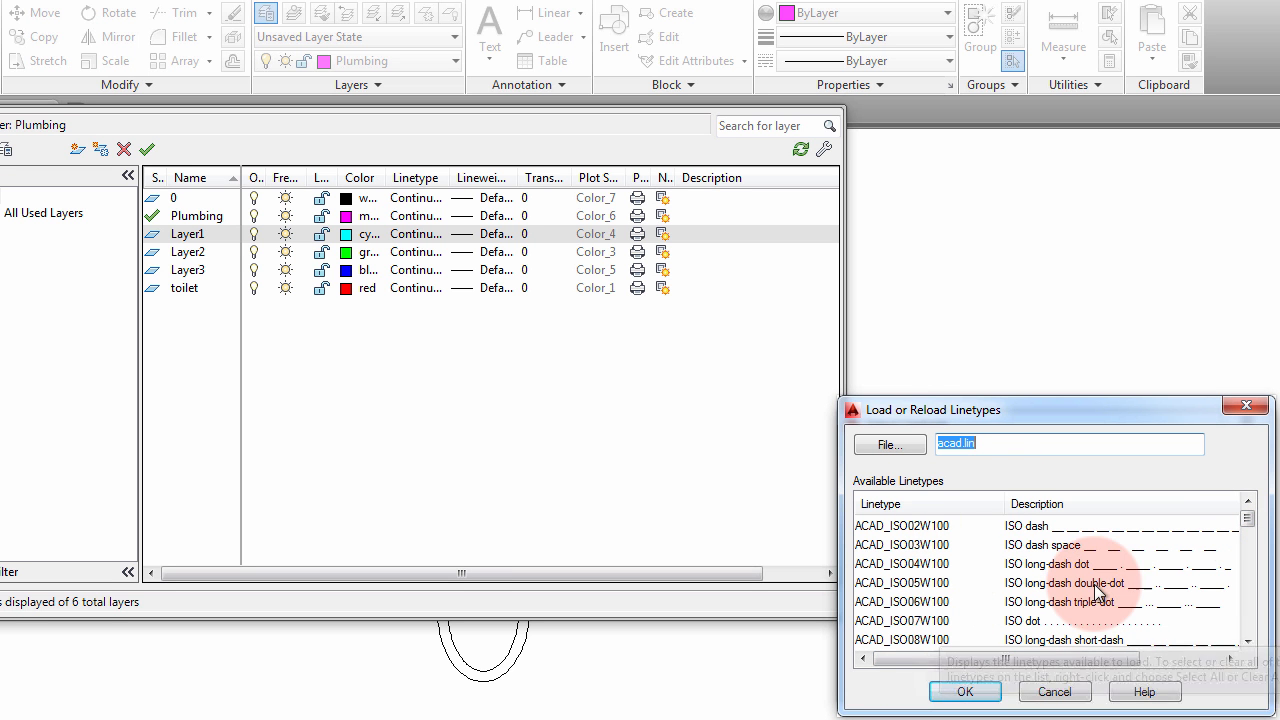
drag(1247, 527, 1247, 557)
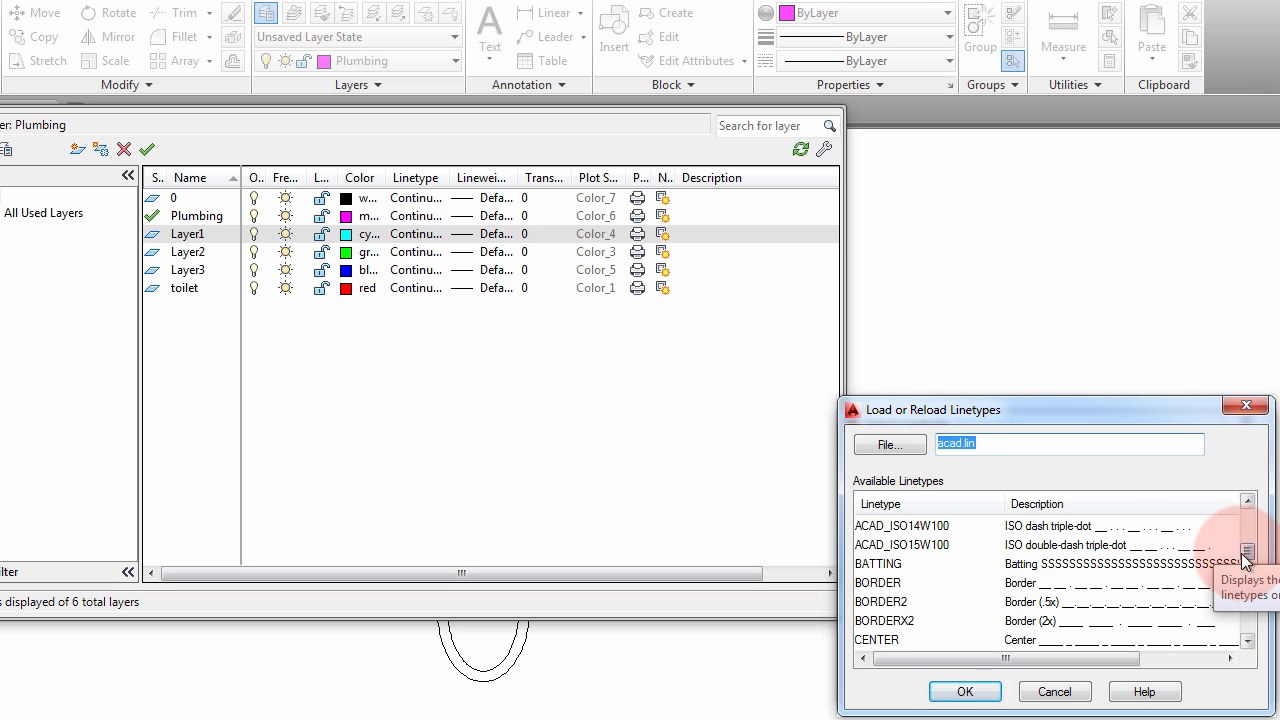
drag(1242, 554, 1255, 614)
click(880, 545)
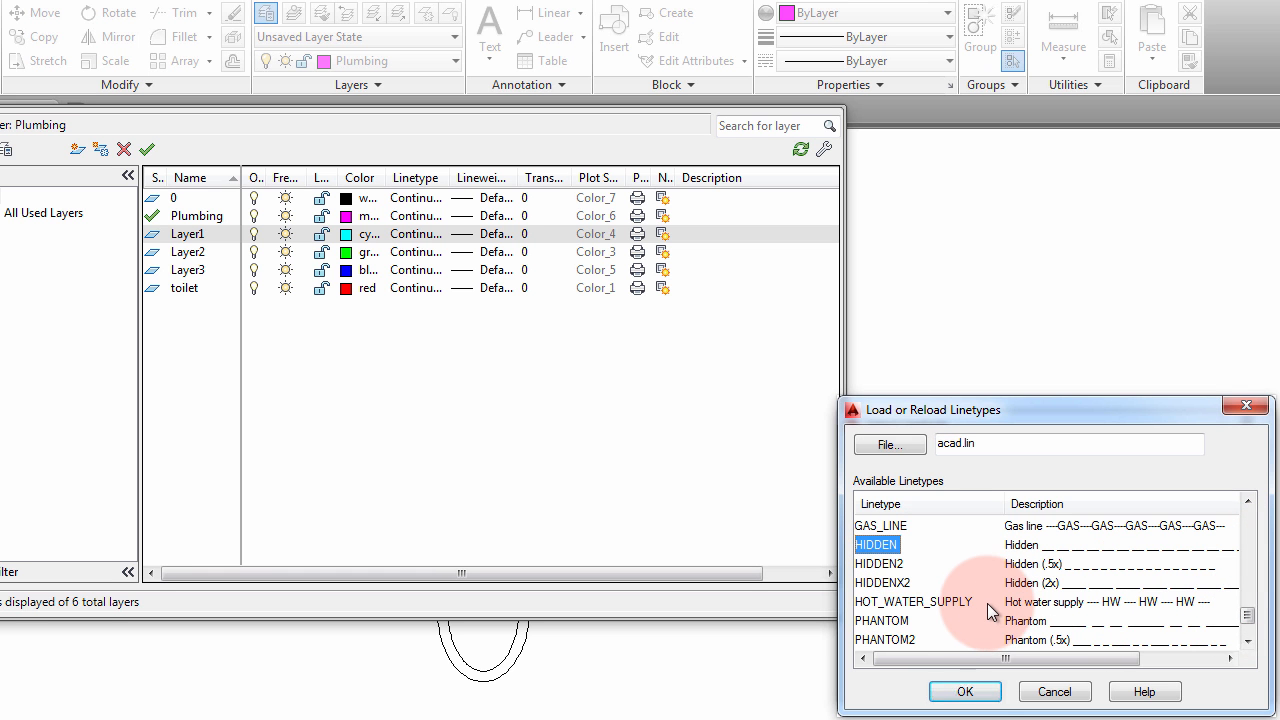
click(965, 691)
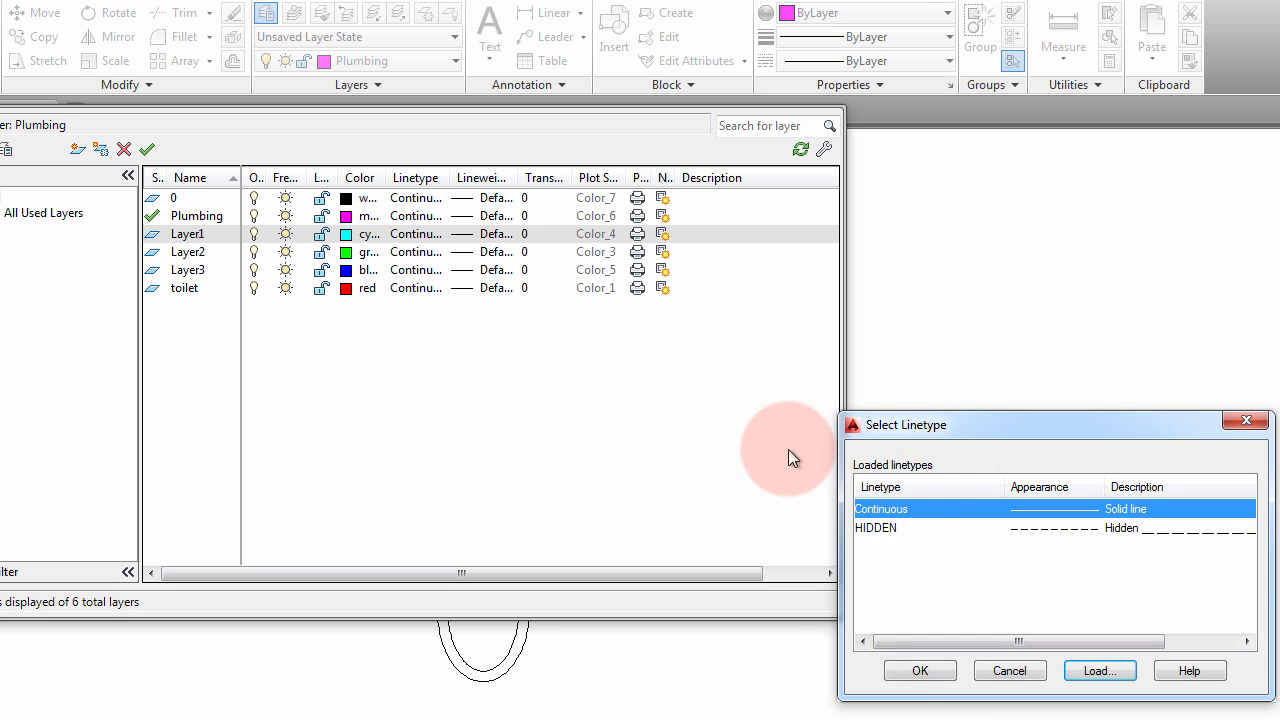
click(893, 527)
click(920, 671)
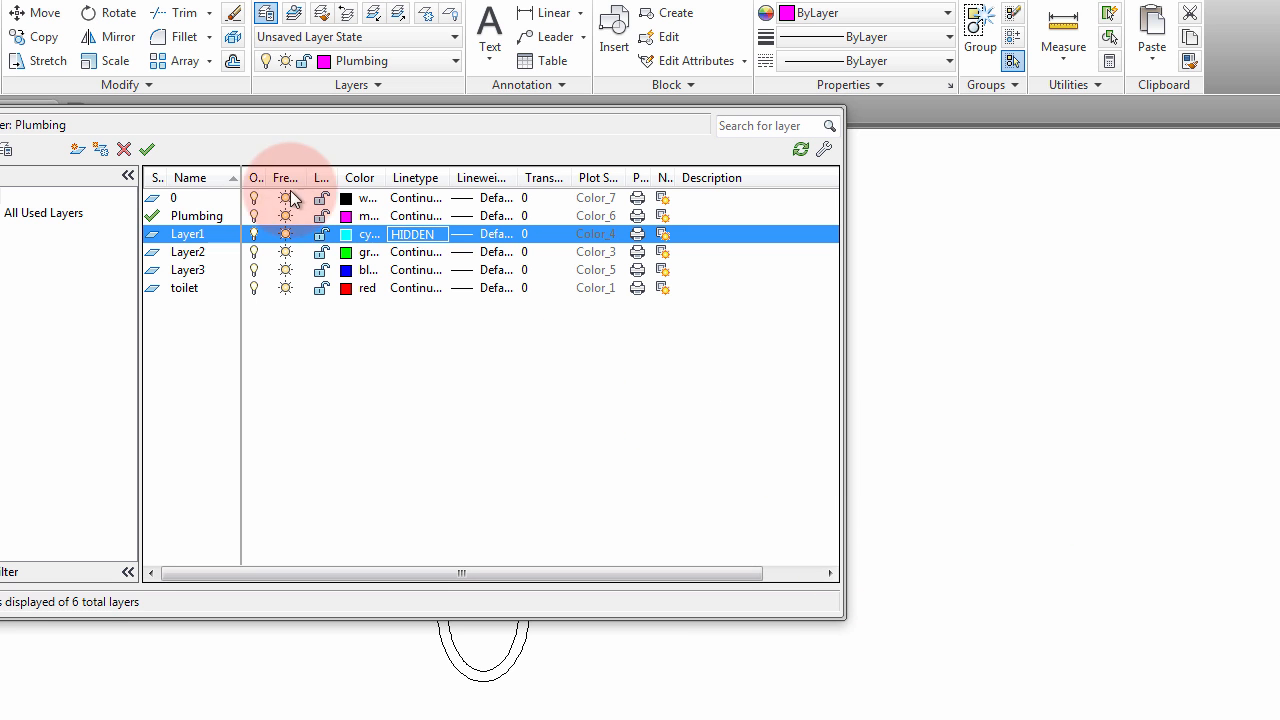
Step: Make Layer1 the current layer and rename it existing
double_click(199, 236)
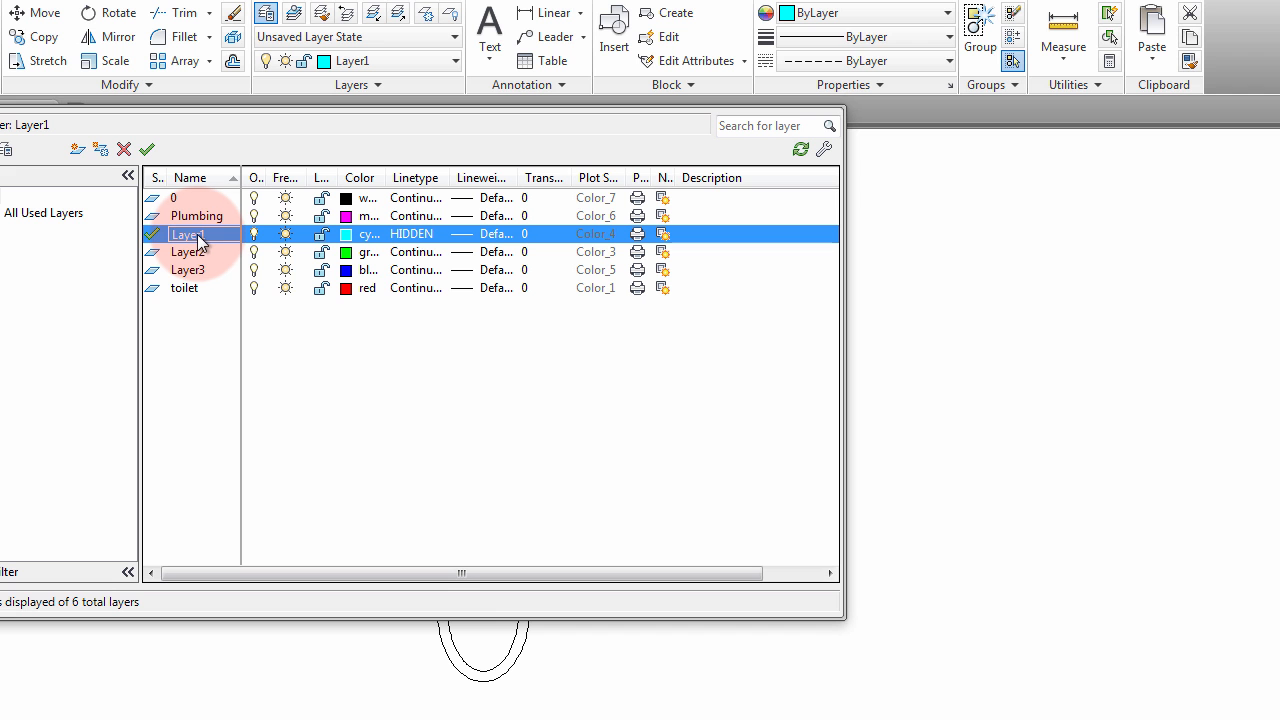
right_click(195, 237)
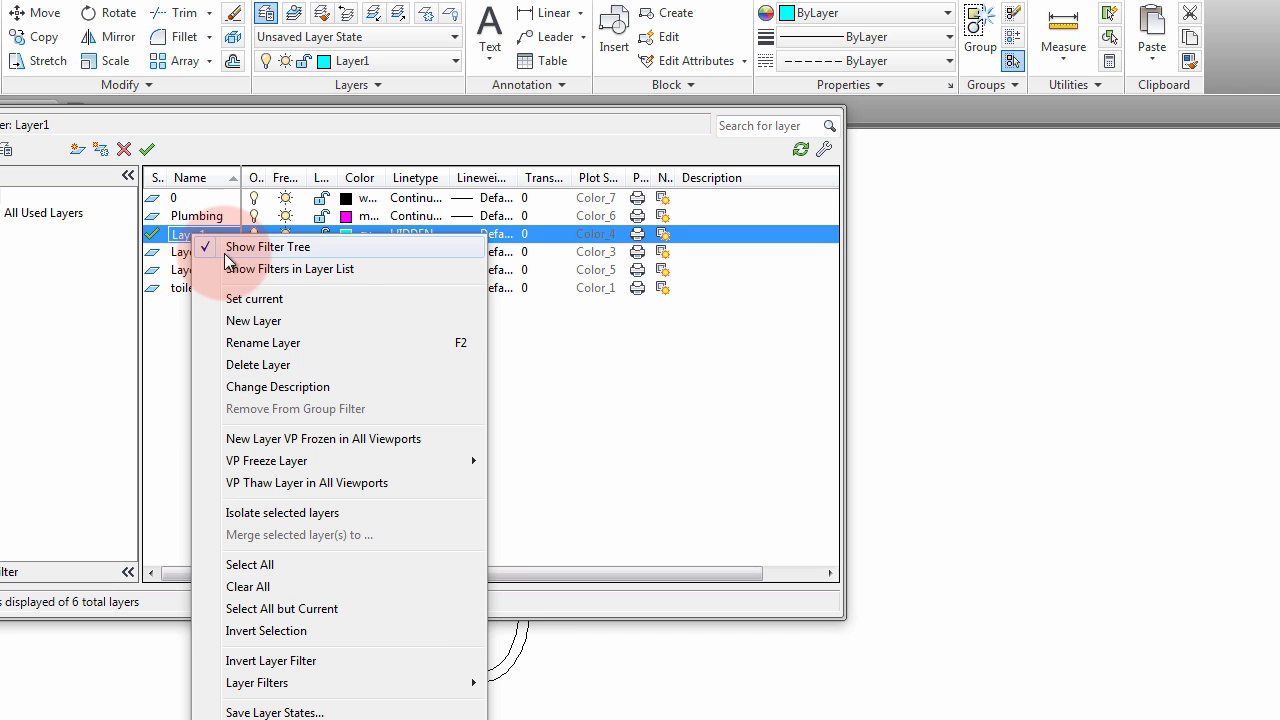
click(265, 342)
text(existing)
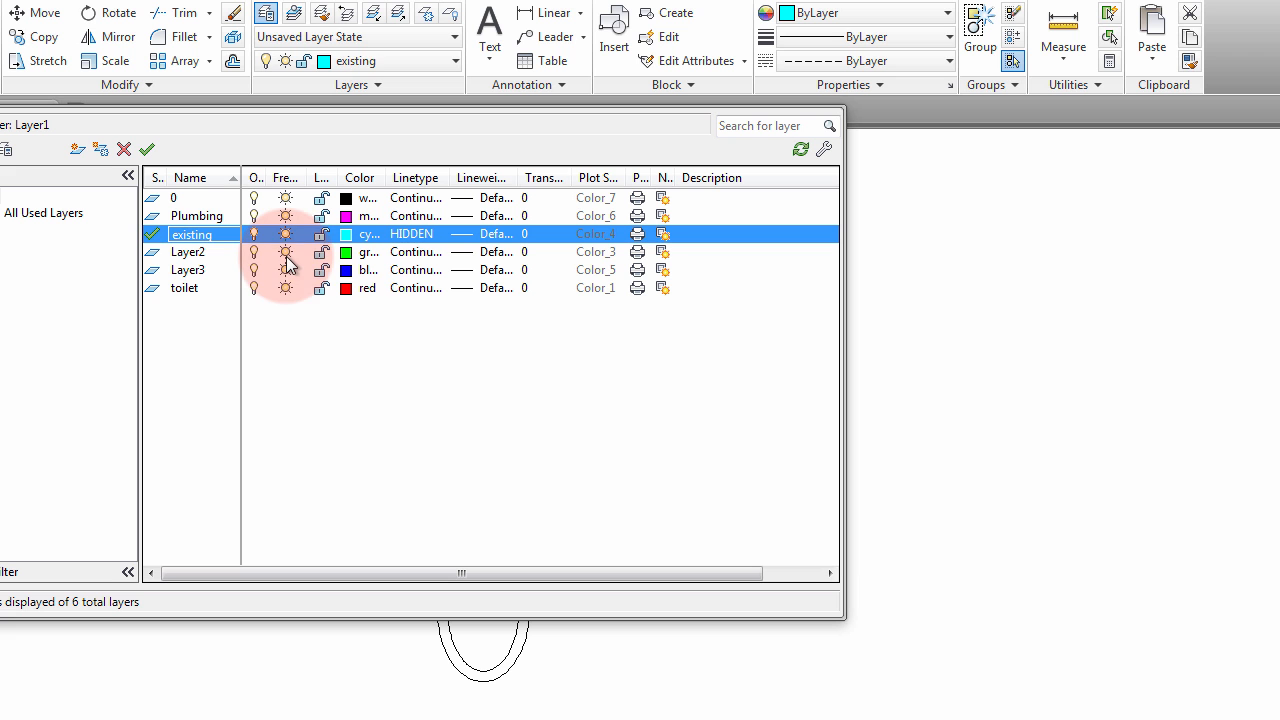
Step: Load the DOT2 linetype from acad.lin and assign it to Layer2
click(410, 253)
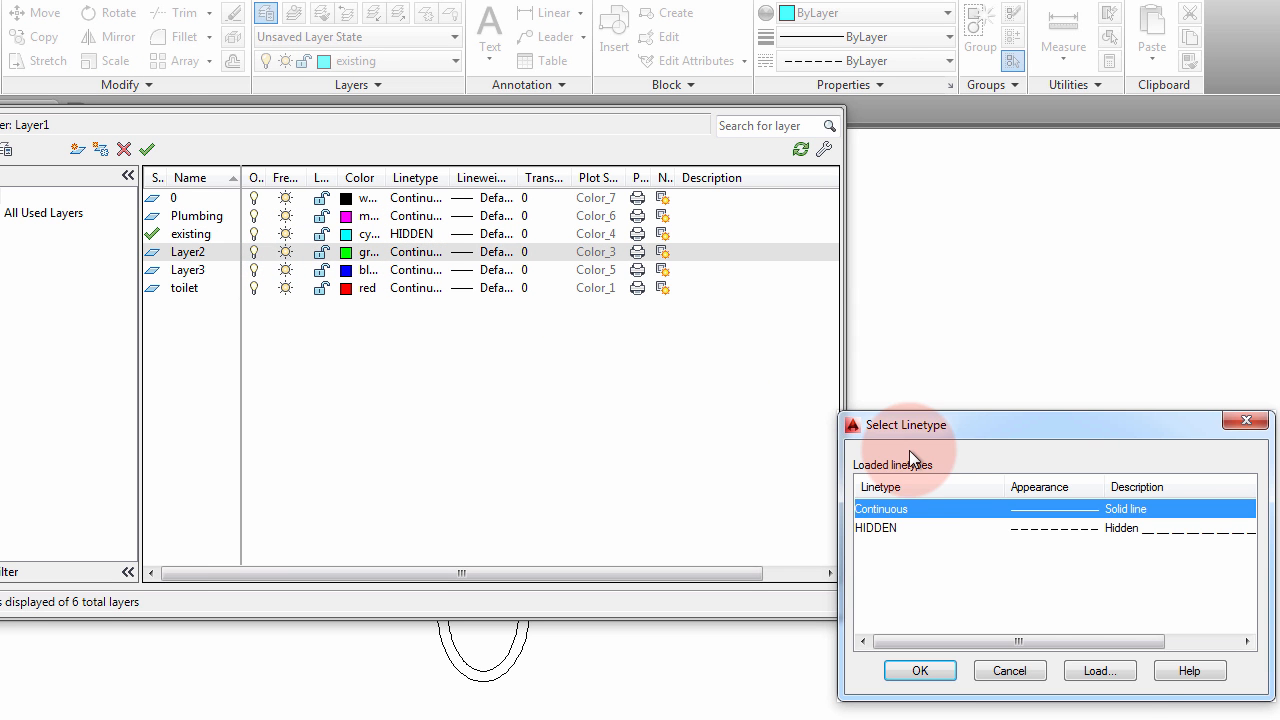
click(1098, 671)
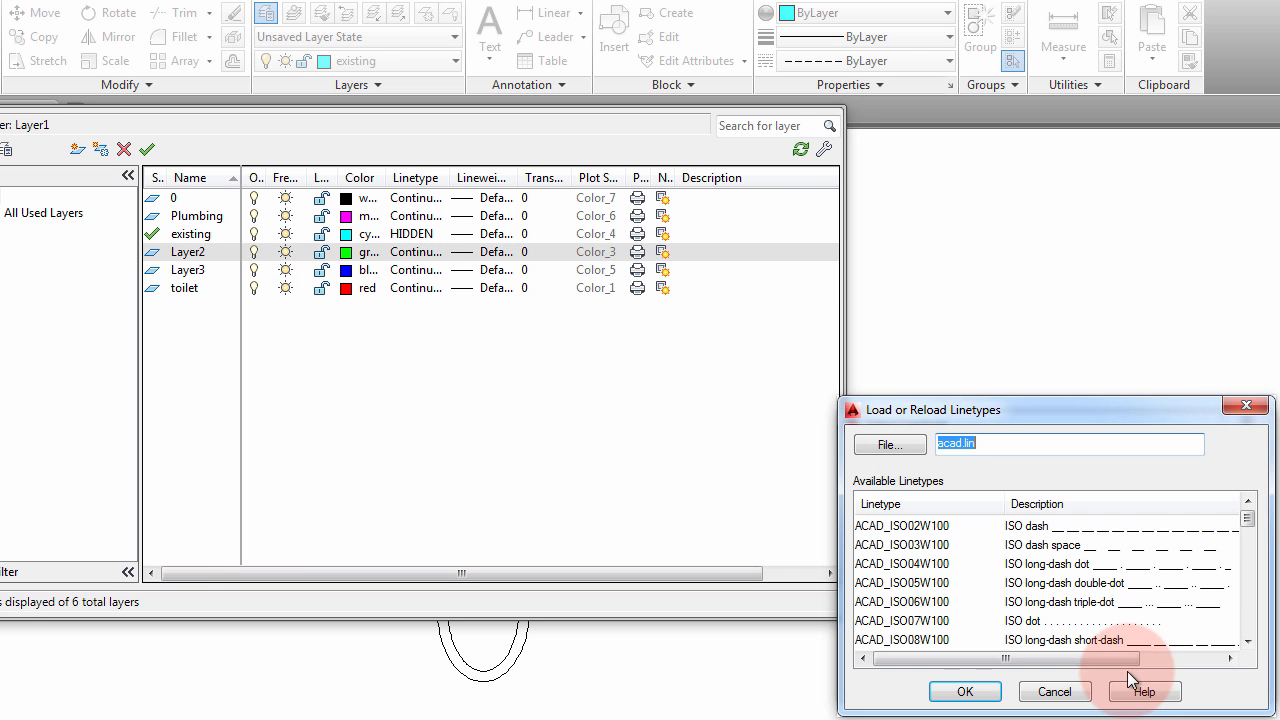
click(1247, 628)
click(1247, 628)
click(1247, 628)
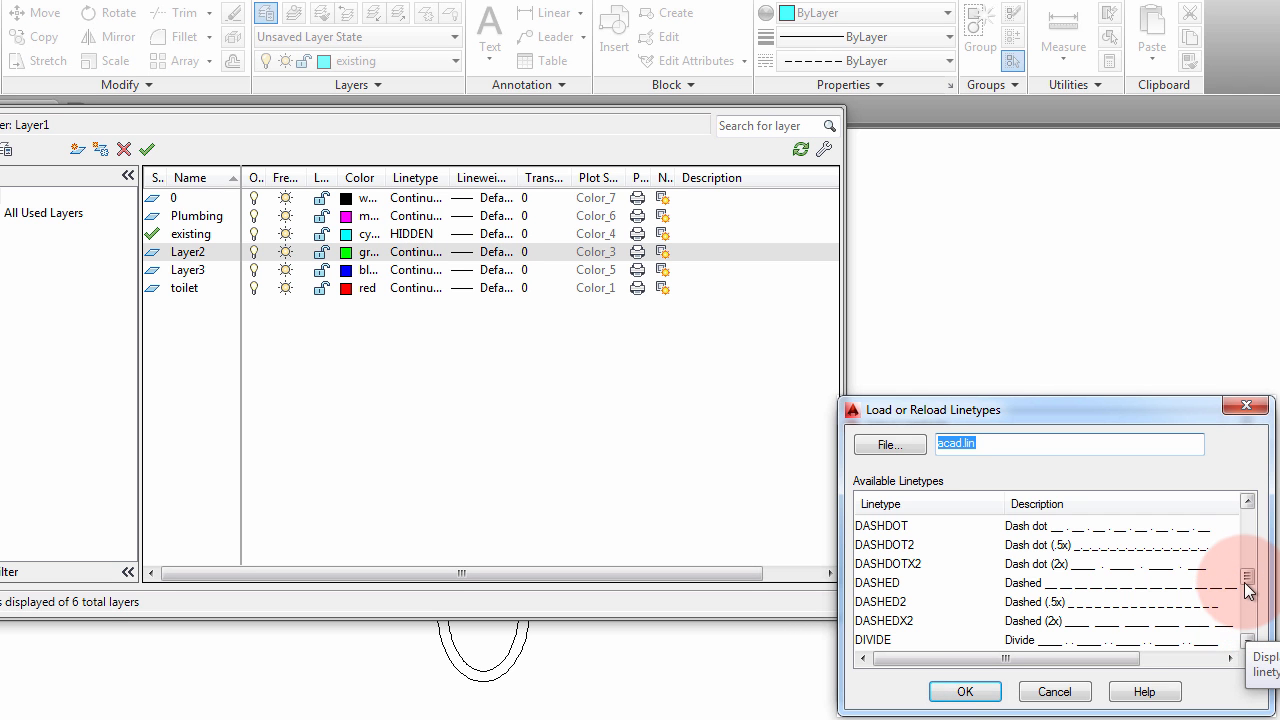
drag(1248, 584, 1248, 591)
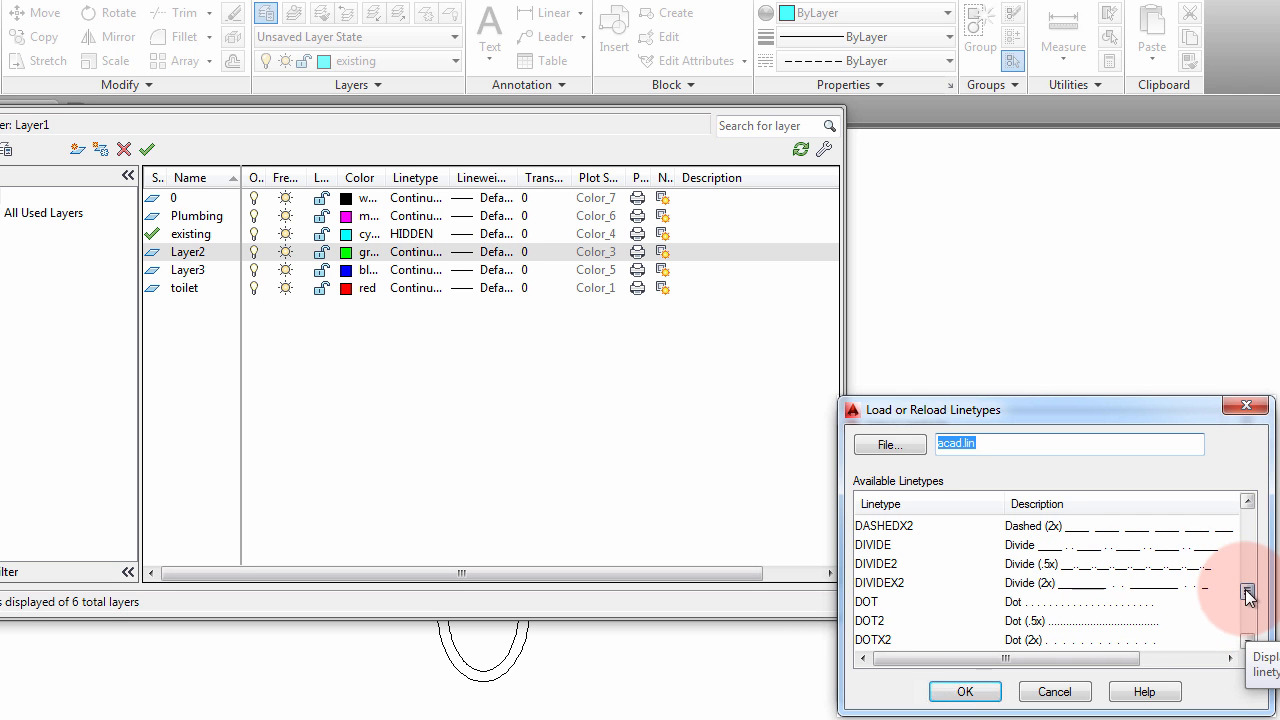
click(966, 621)
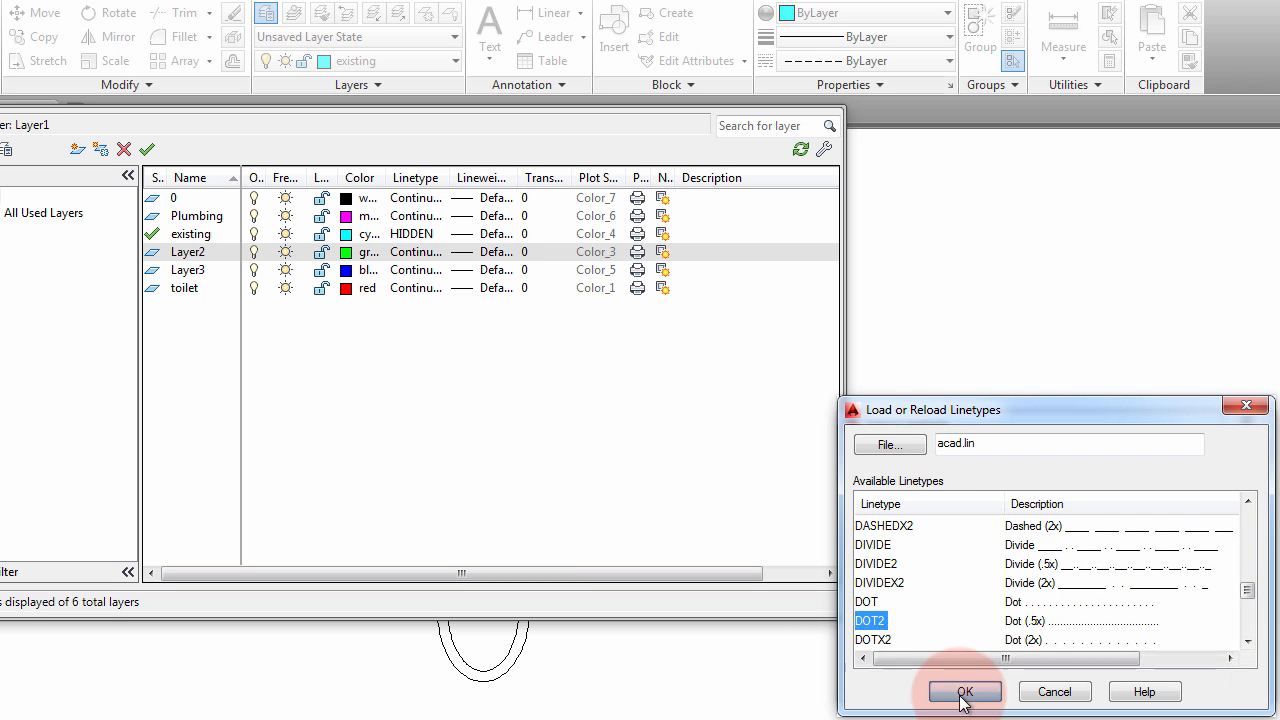
click(965, 692)
click(880, 528)
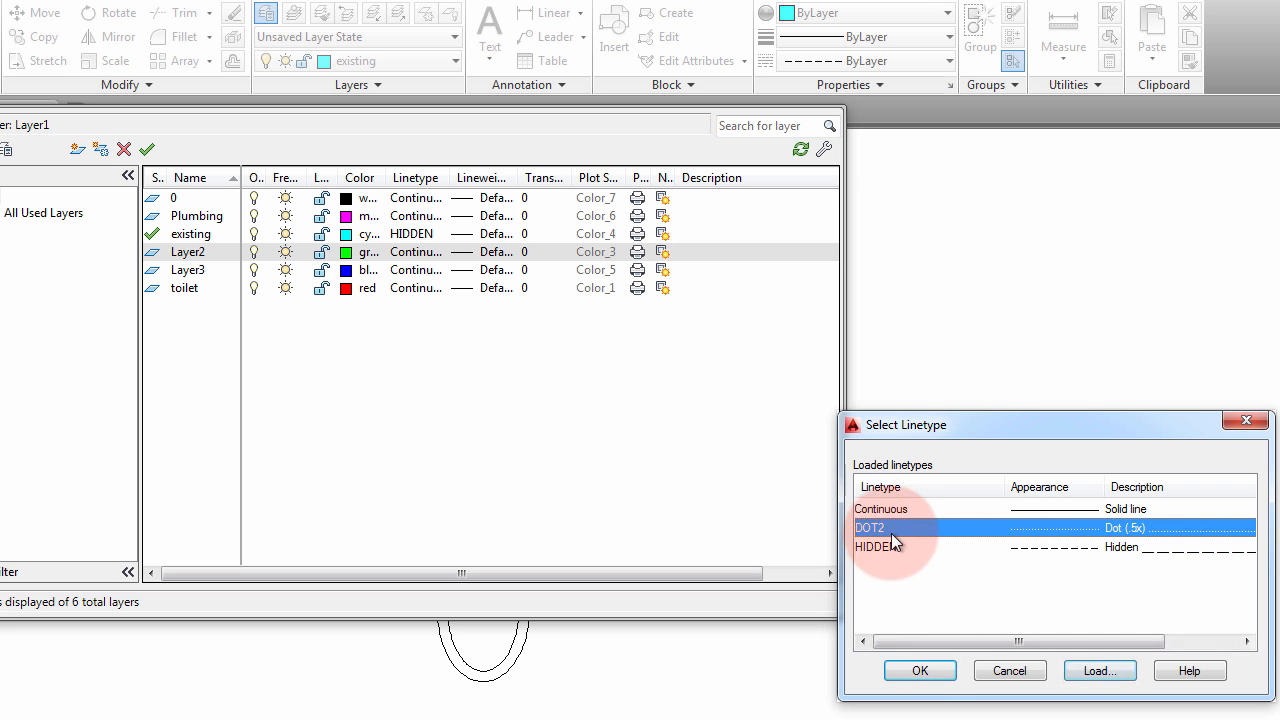
click(920, 671)
Step: Make Layer2 the current layer, rename it demo and close the layer manager
double_click(195, 253)
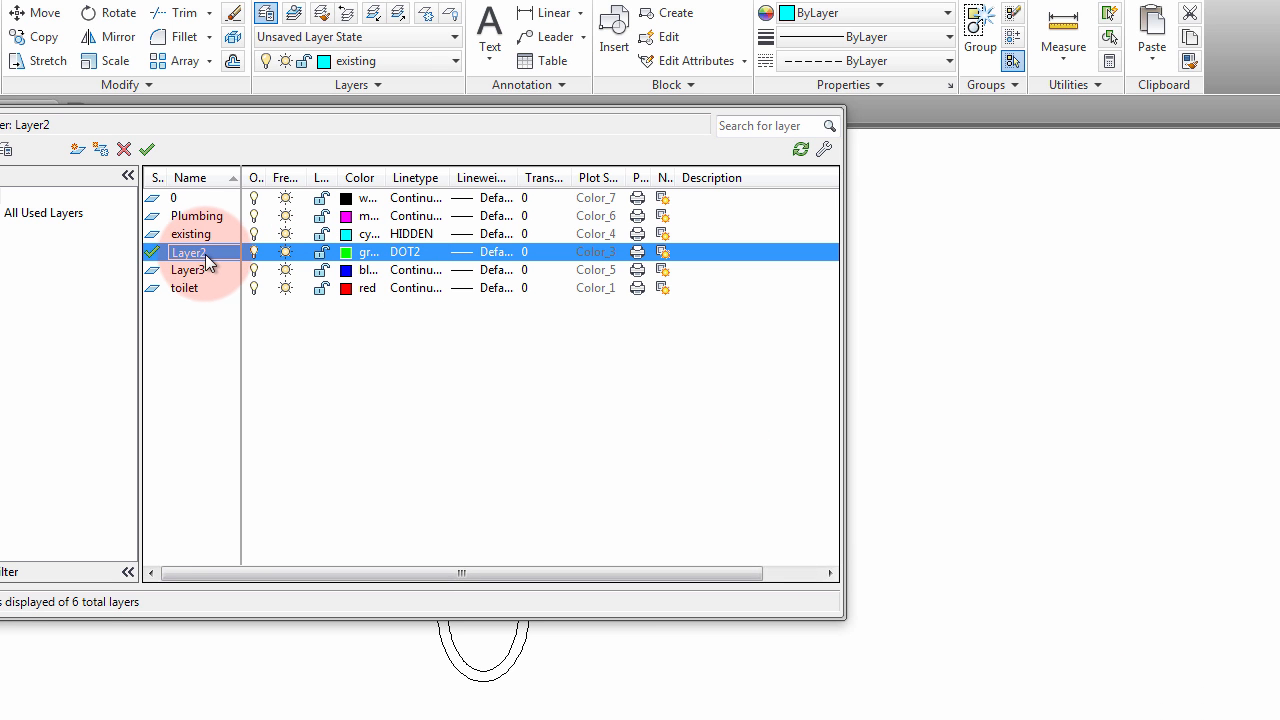
right_click(213, 262)
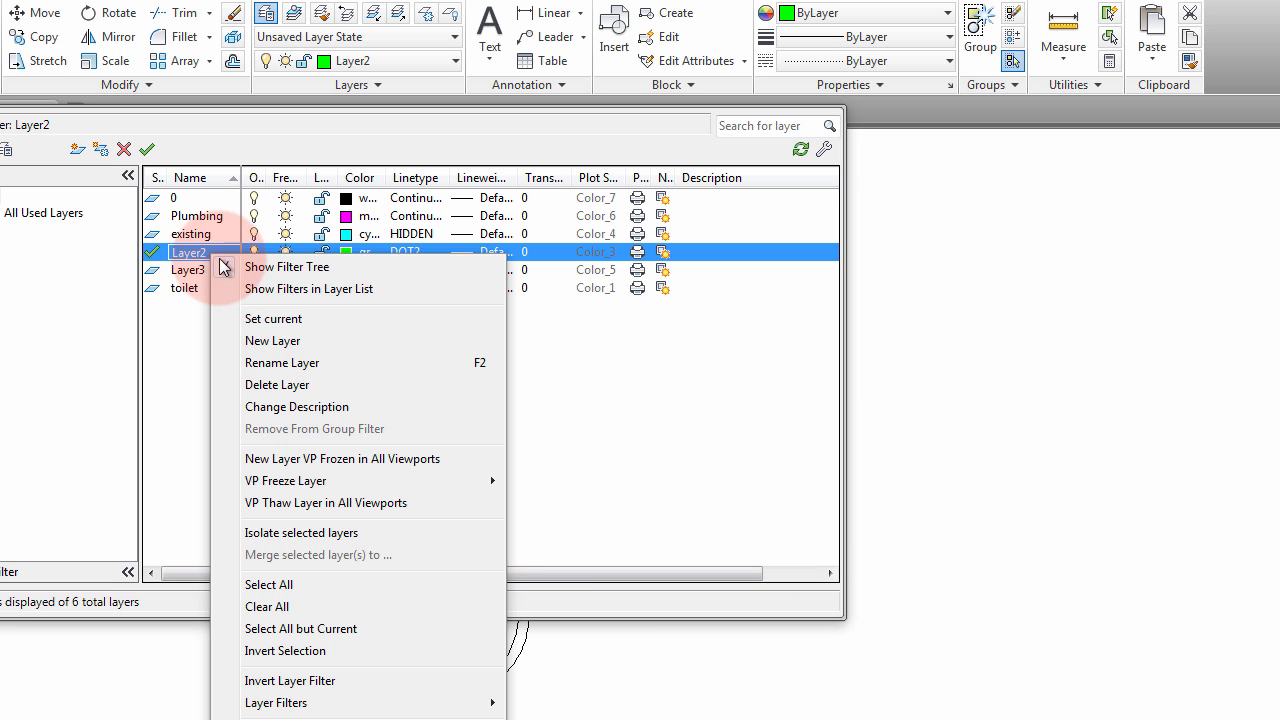
click(318, 363)
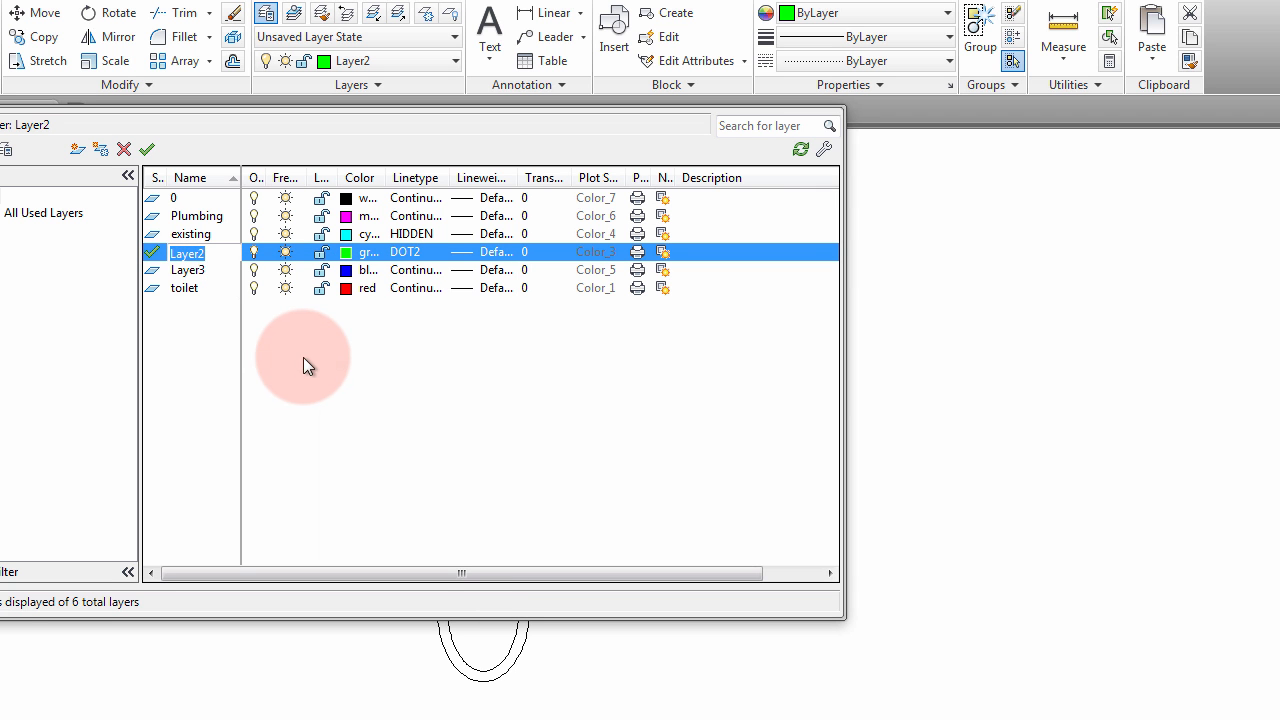
text(demo)
key(Return)
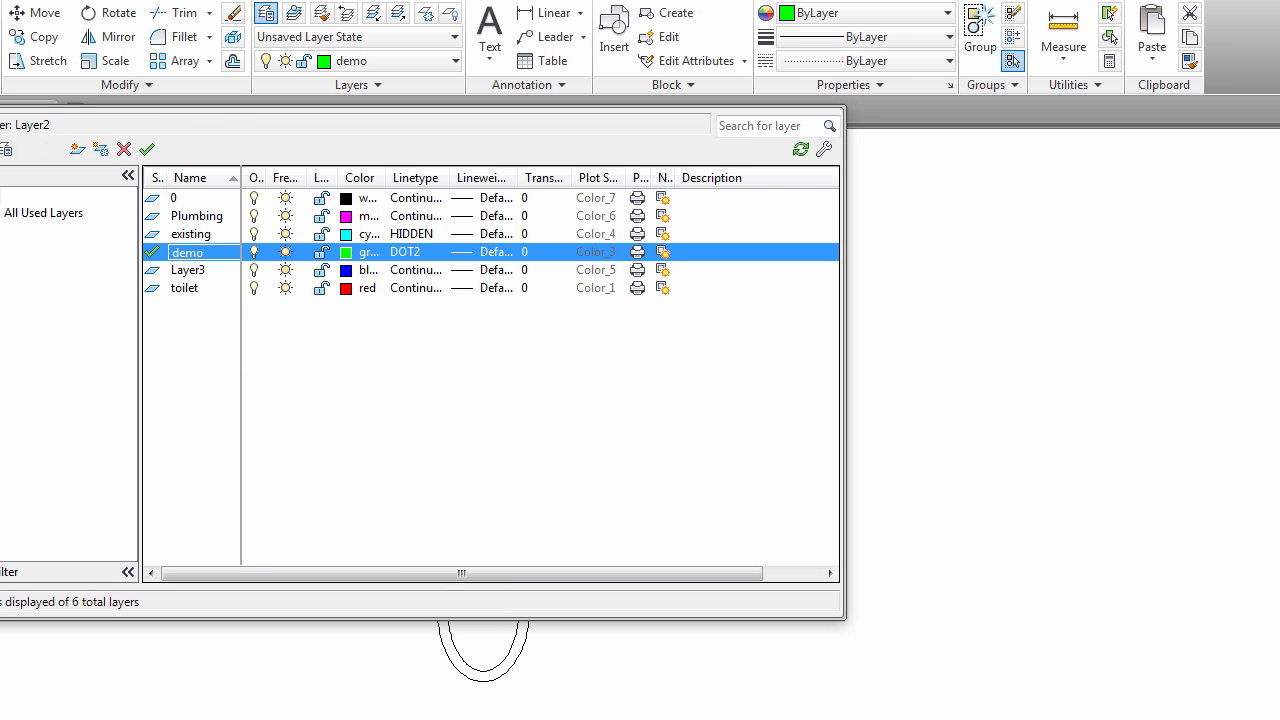
click(60, 103)
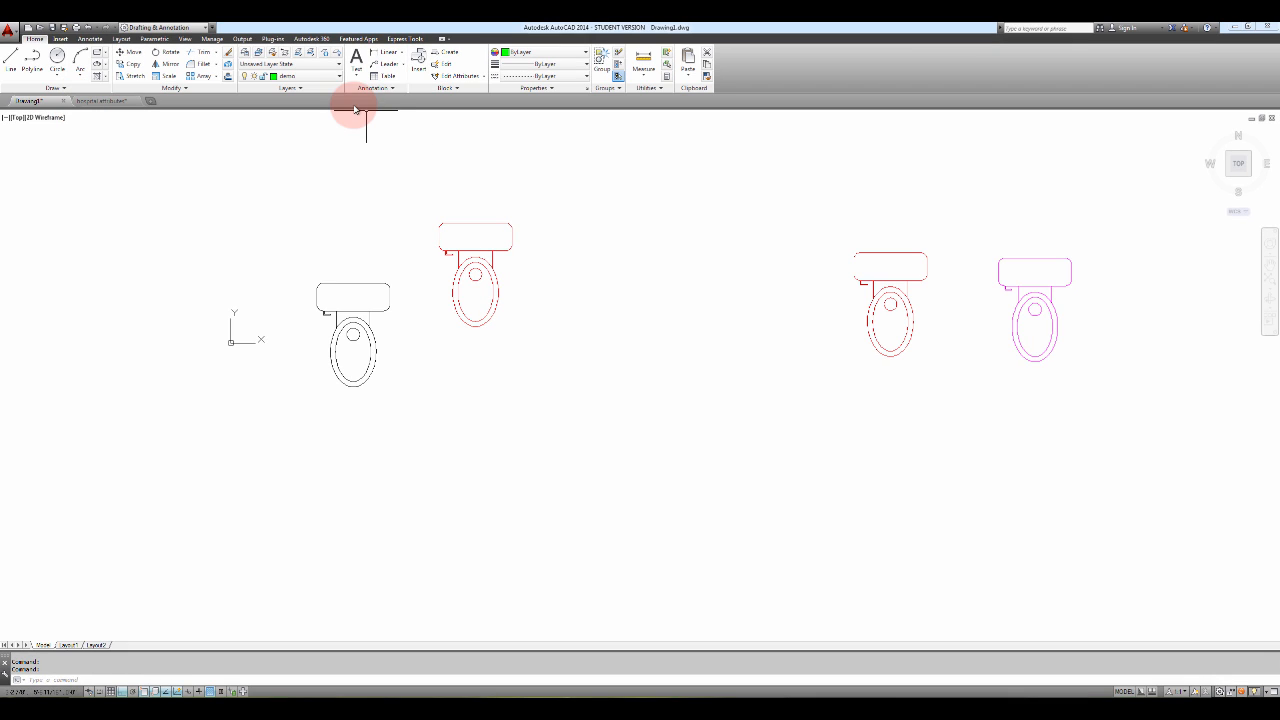
Step: With demo as the current layer, insert the red toilet block at scale 1 next to the red toilet beside the magenta one
click(300, 76)
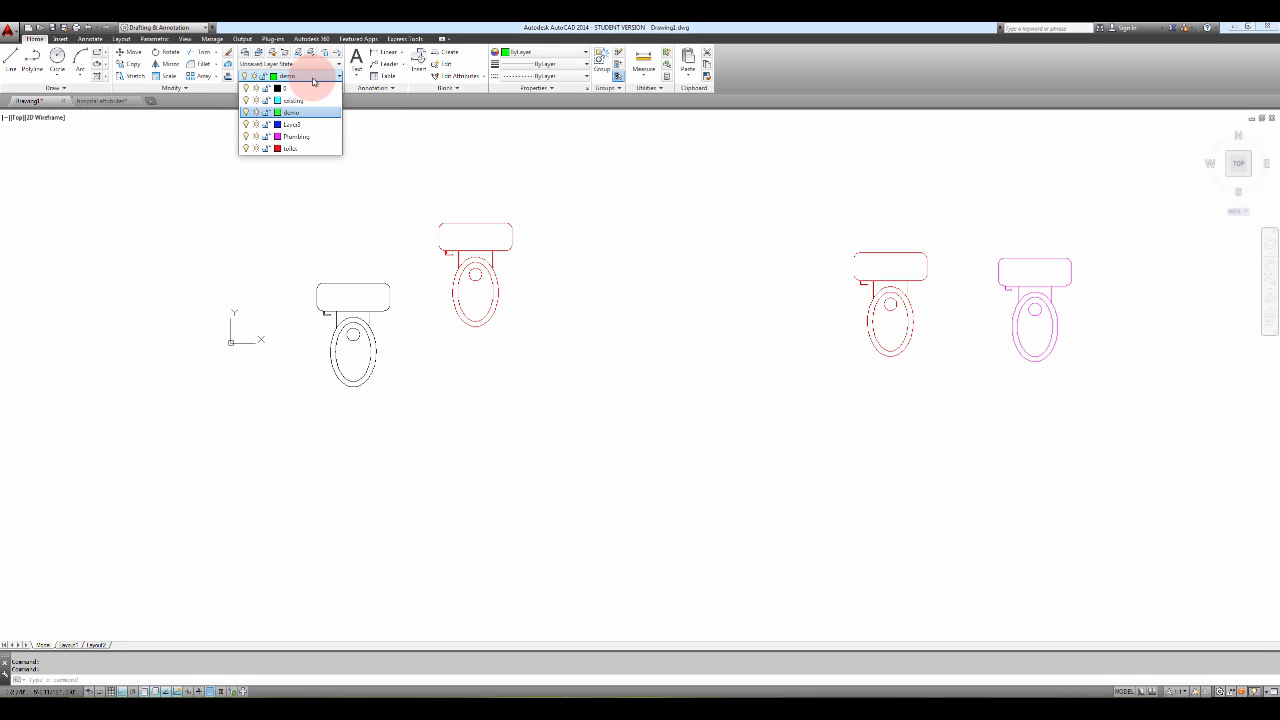
click(293, 112)
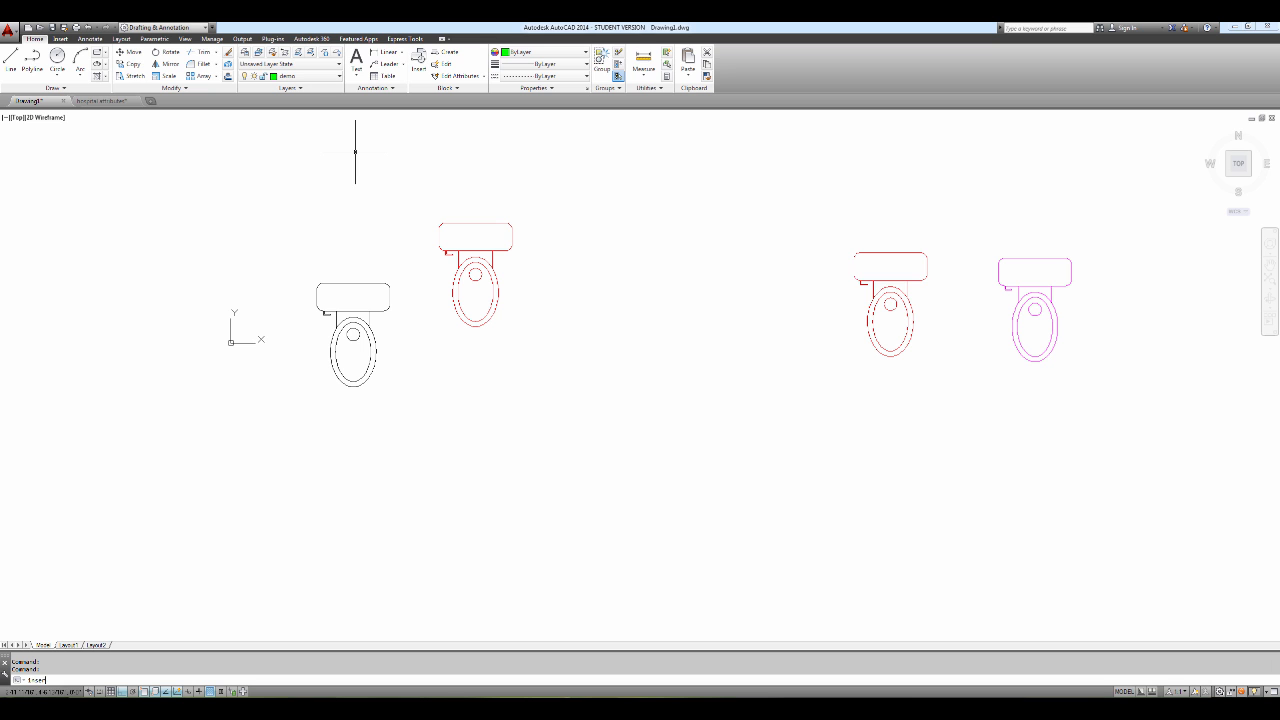
key(Return)
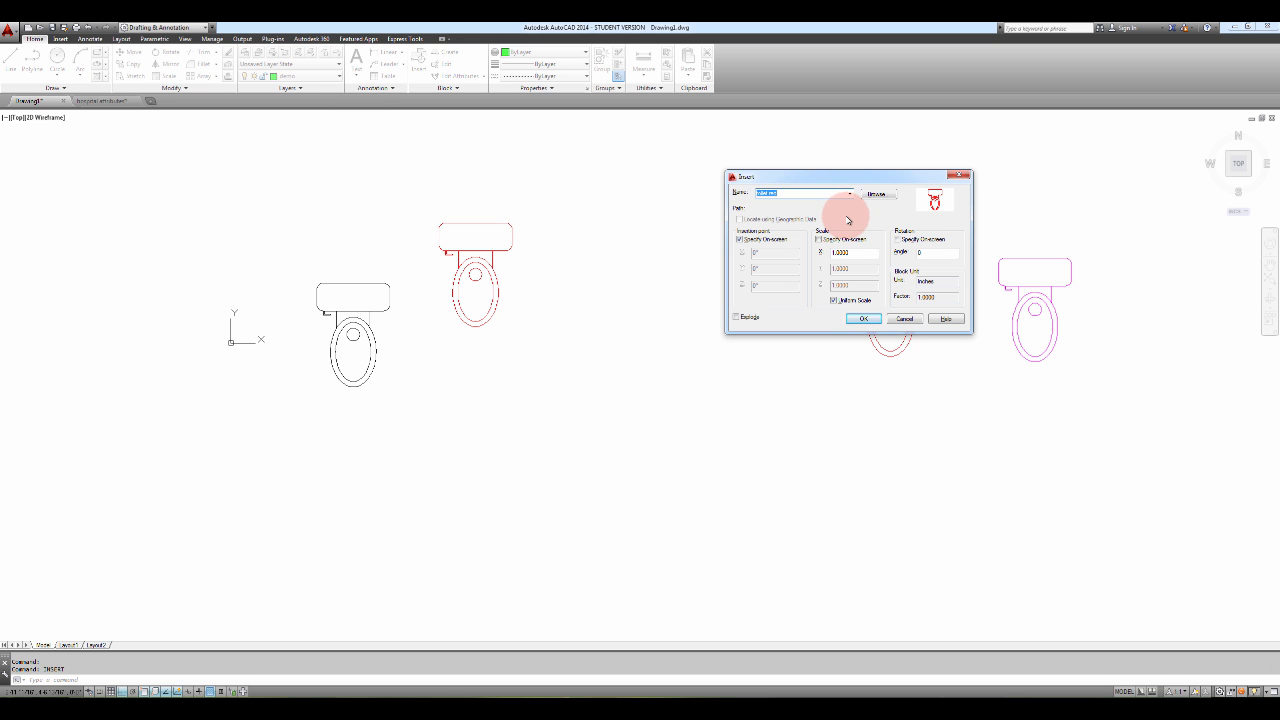
click(863, 318)
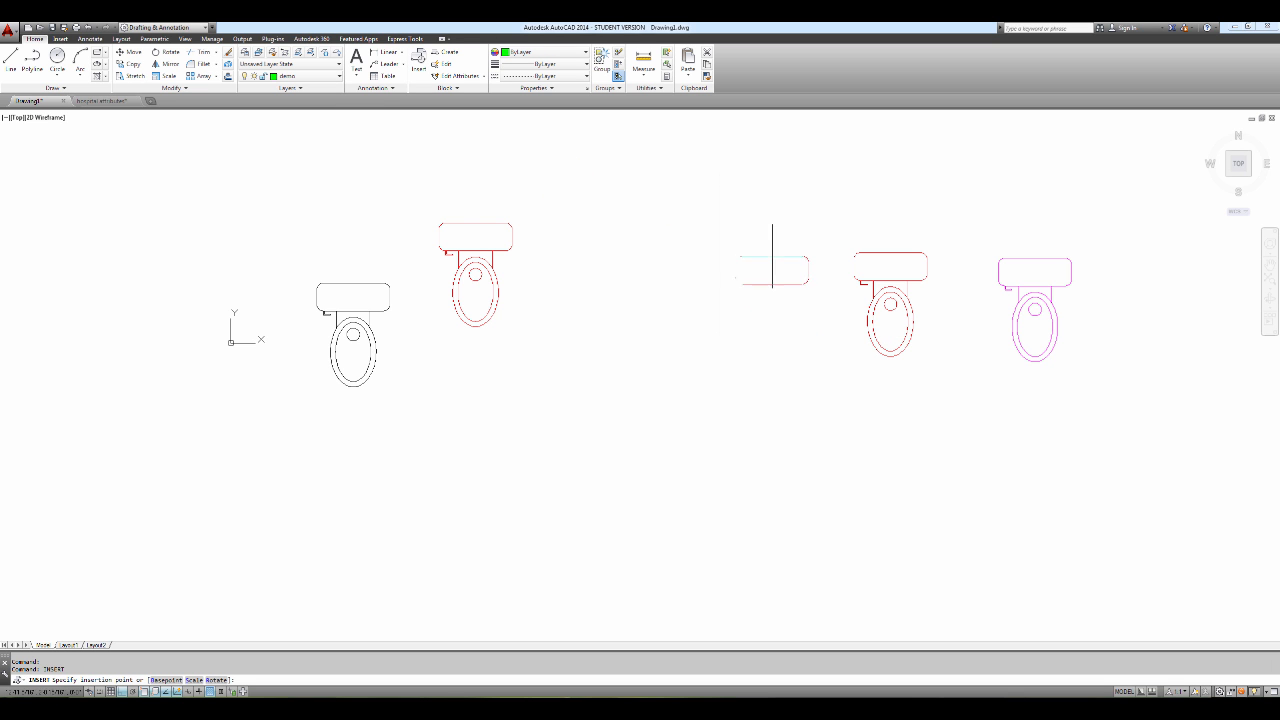
click(784, 290)
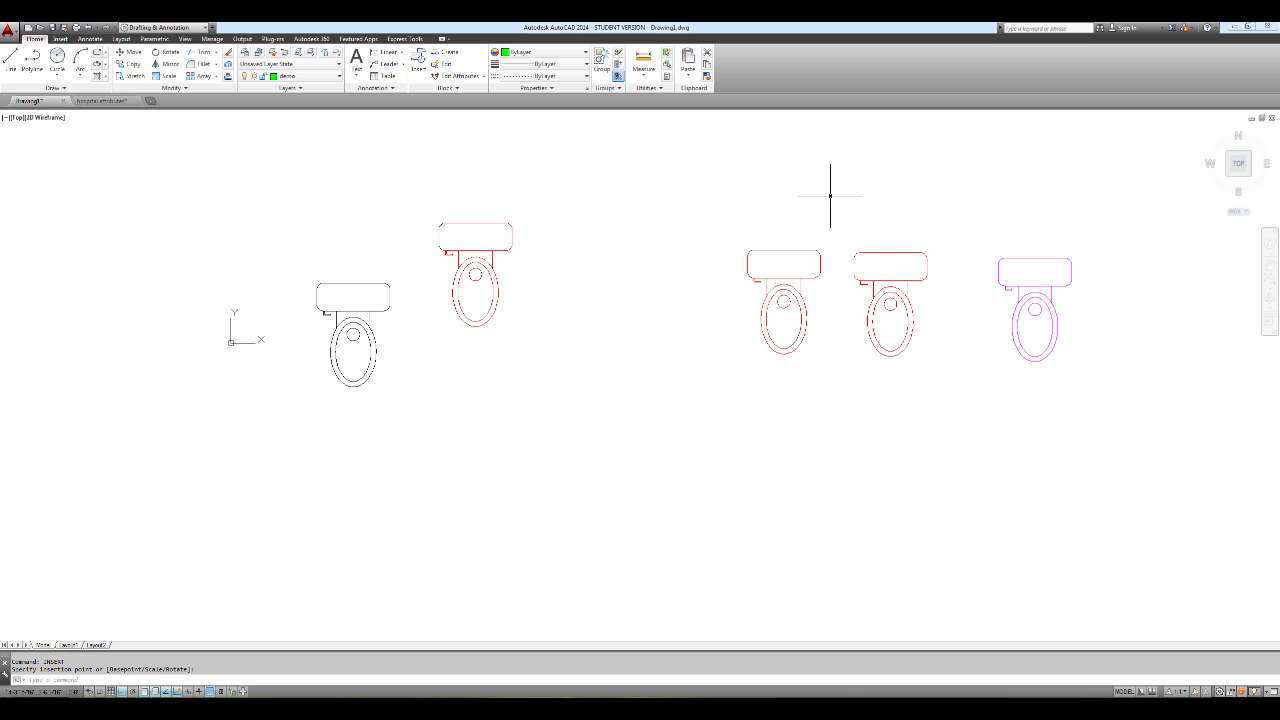
Step: Insert the layer 0 toilet block on the demo layer below the newest red toilet and inspect its linetype up close
click(830, 196)
key(Return)
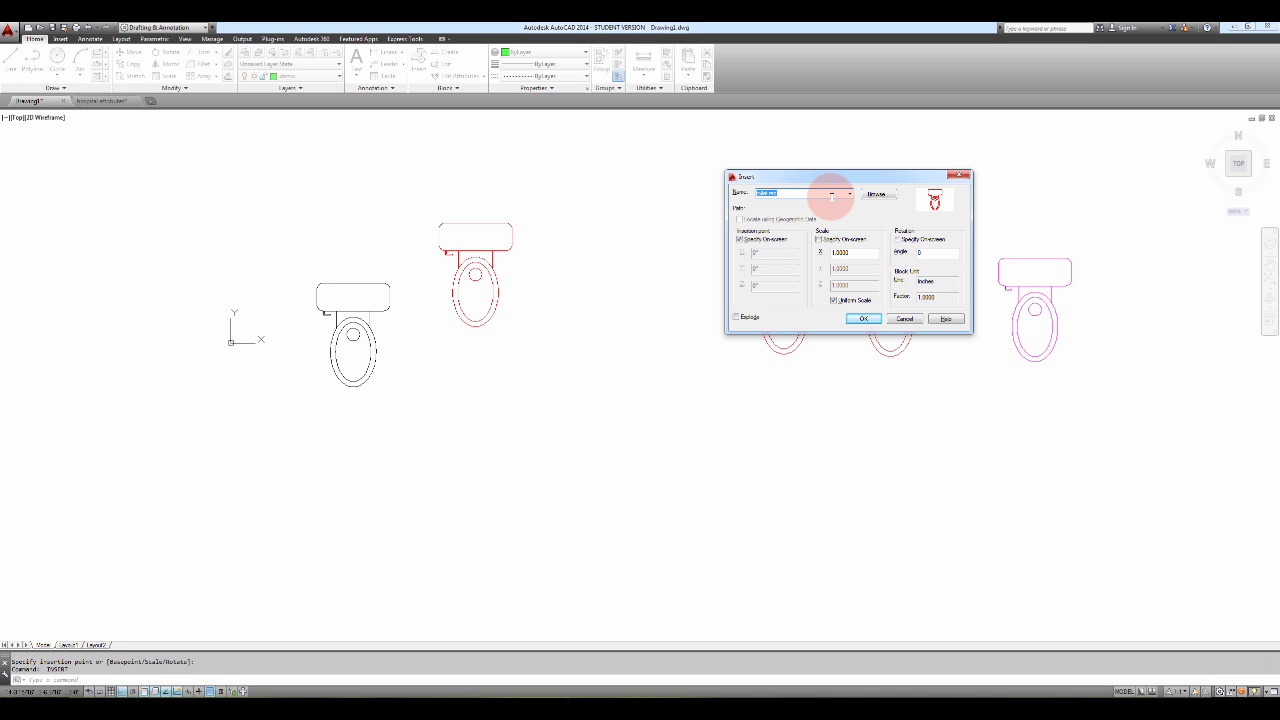
click(849, 194)
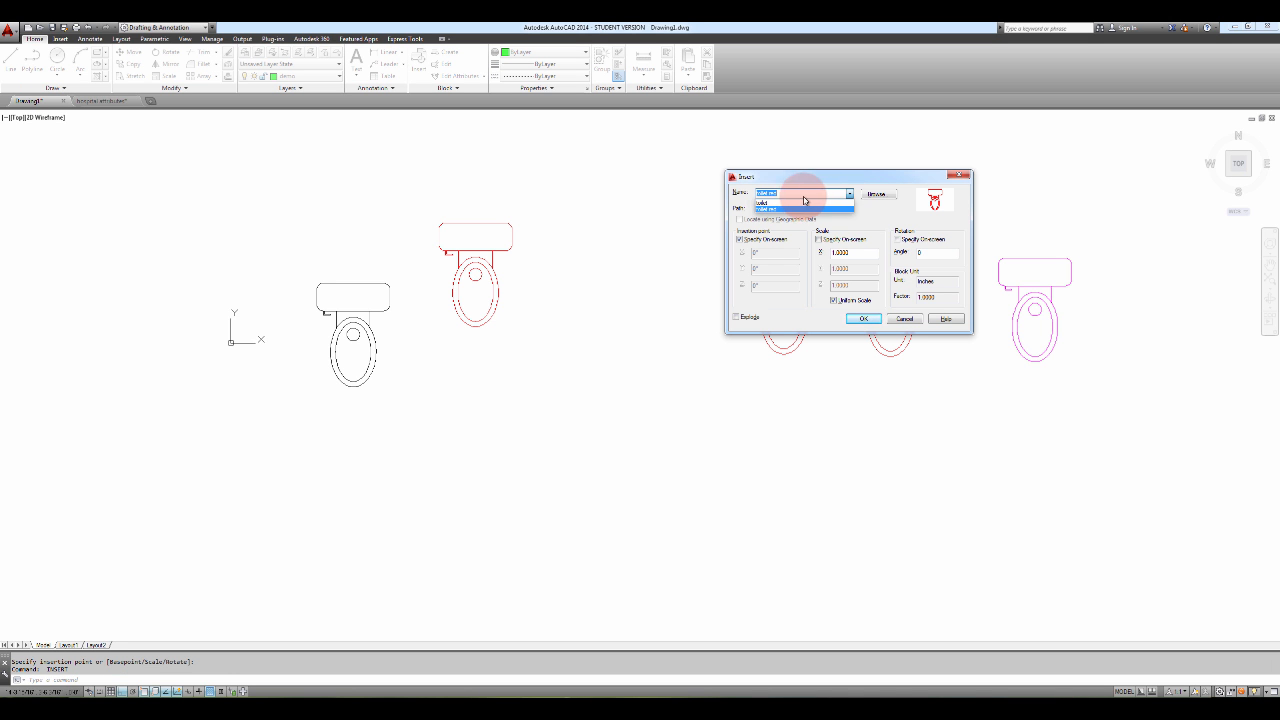
click(797, 203)
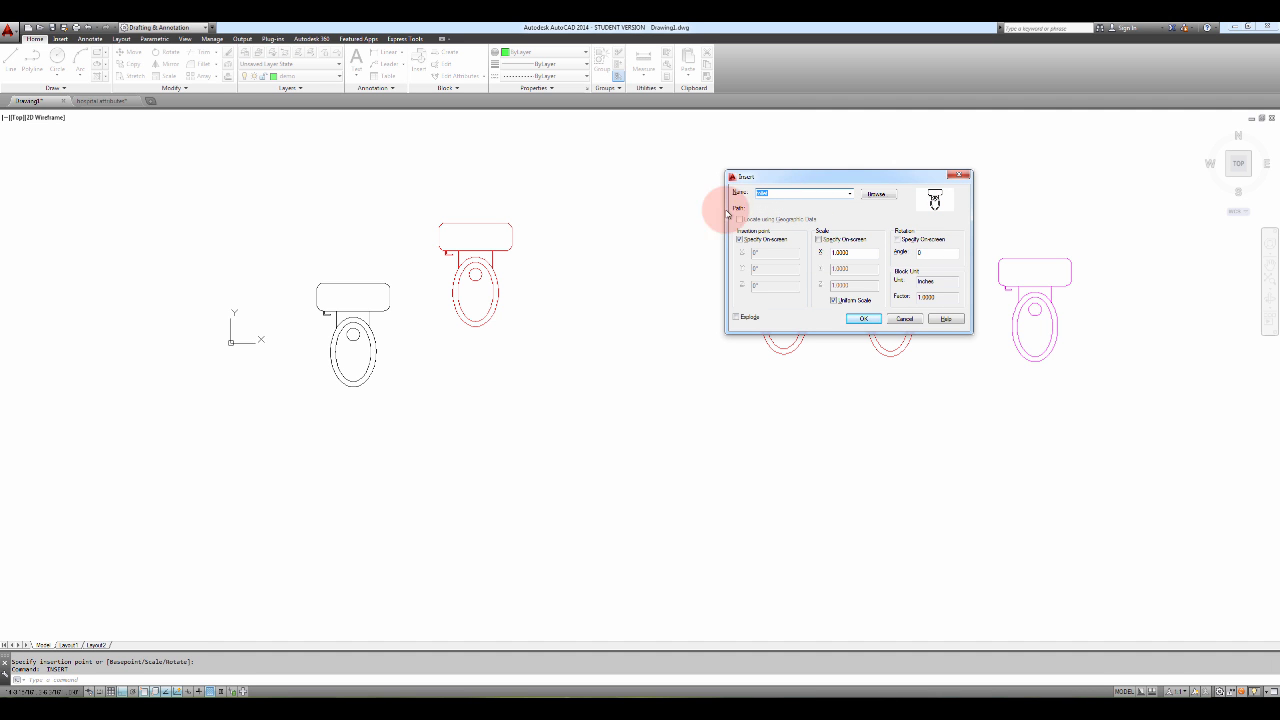
click(863, 318)
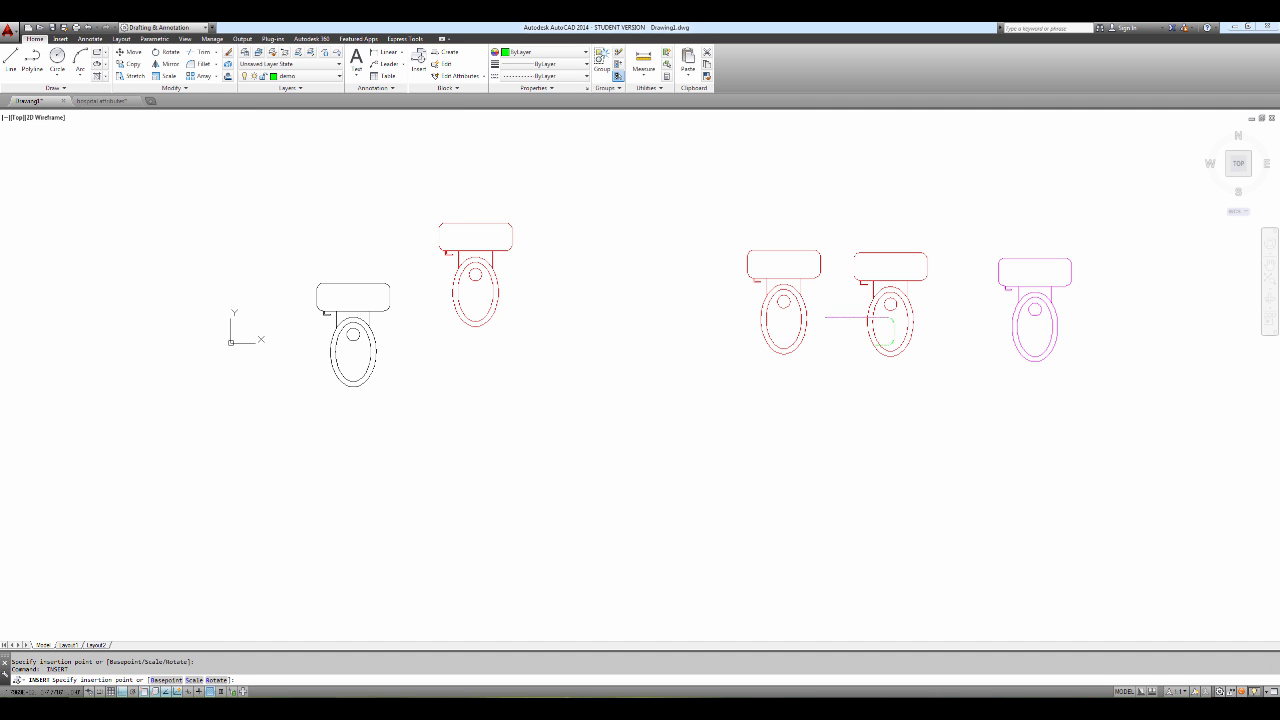
click(787, 378)
scroll(828, 390, up, 5)
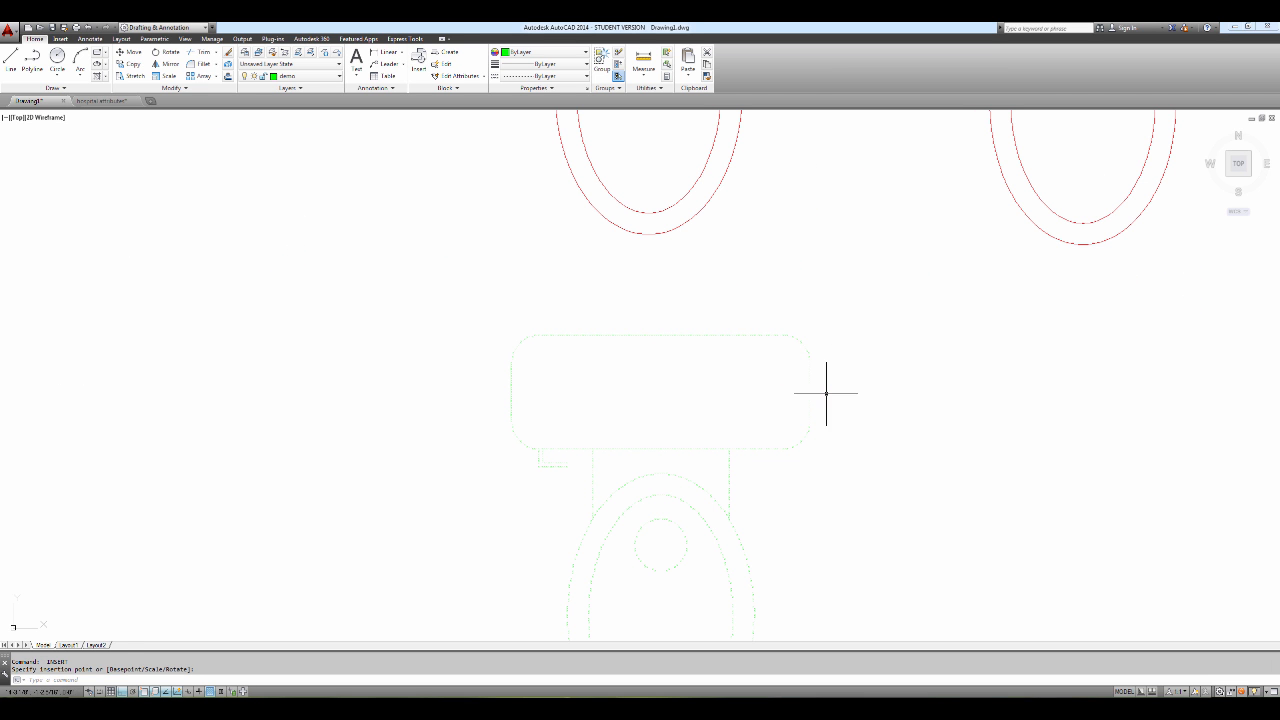
middle_drag(731, 374, 734, 303)
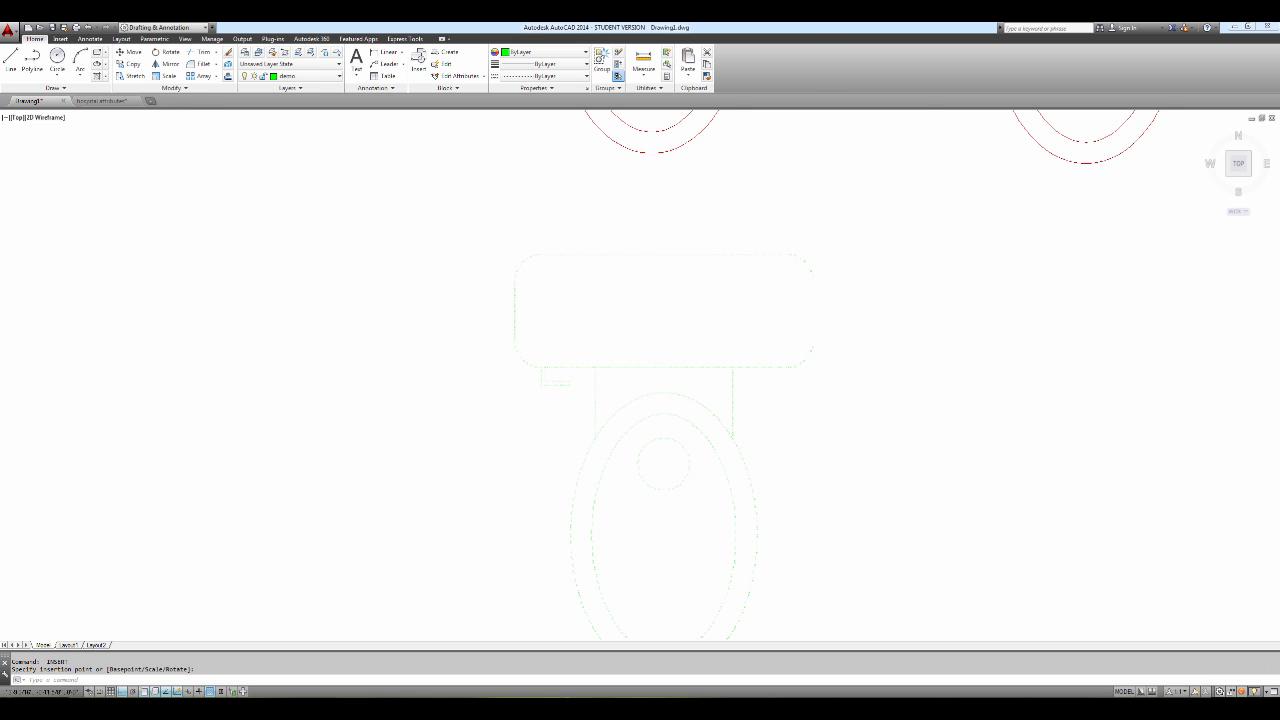
scroll(745, 274, down, 5)
scroll(794, 280, up, 3)
middle_drag(766, 286, 754, 345)
scroll(753, 343, down, 2)
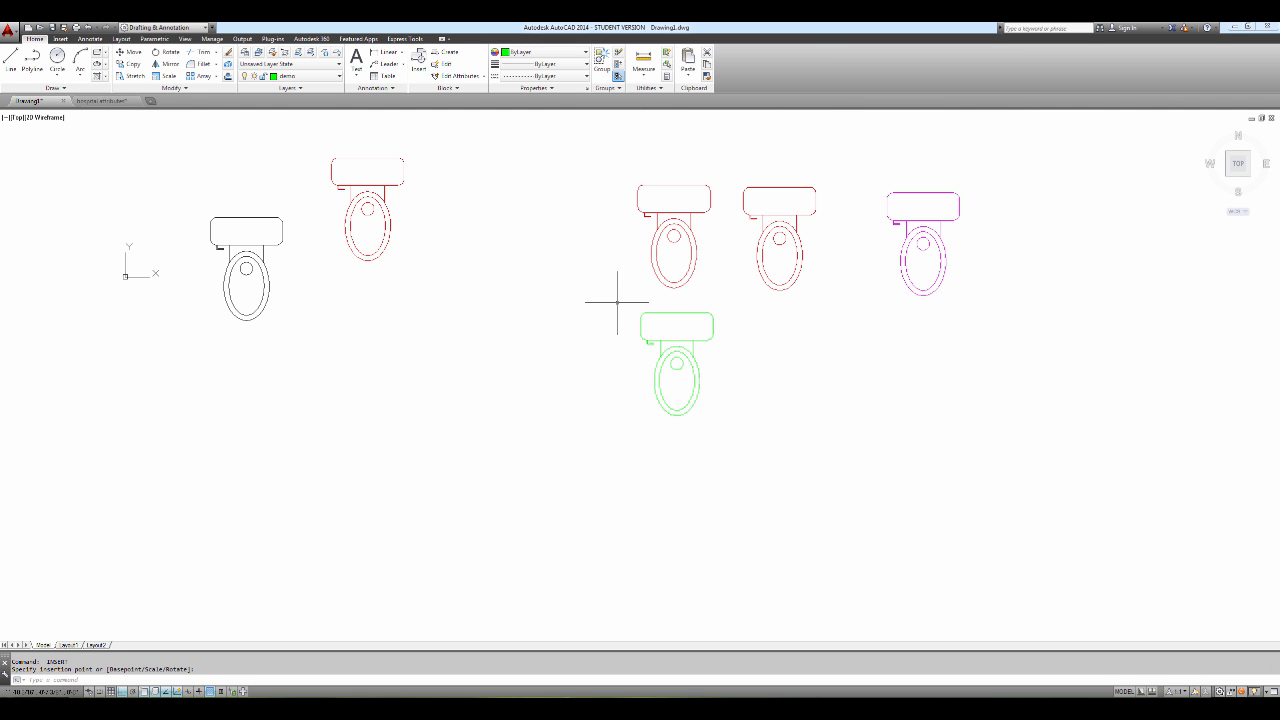
Step: Make existing the current layer and insert the layer 0 toilet block beside the green toilet
click(303, 76)
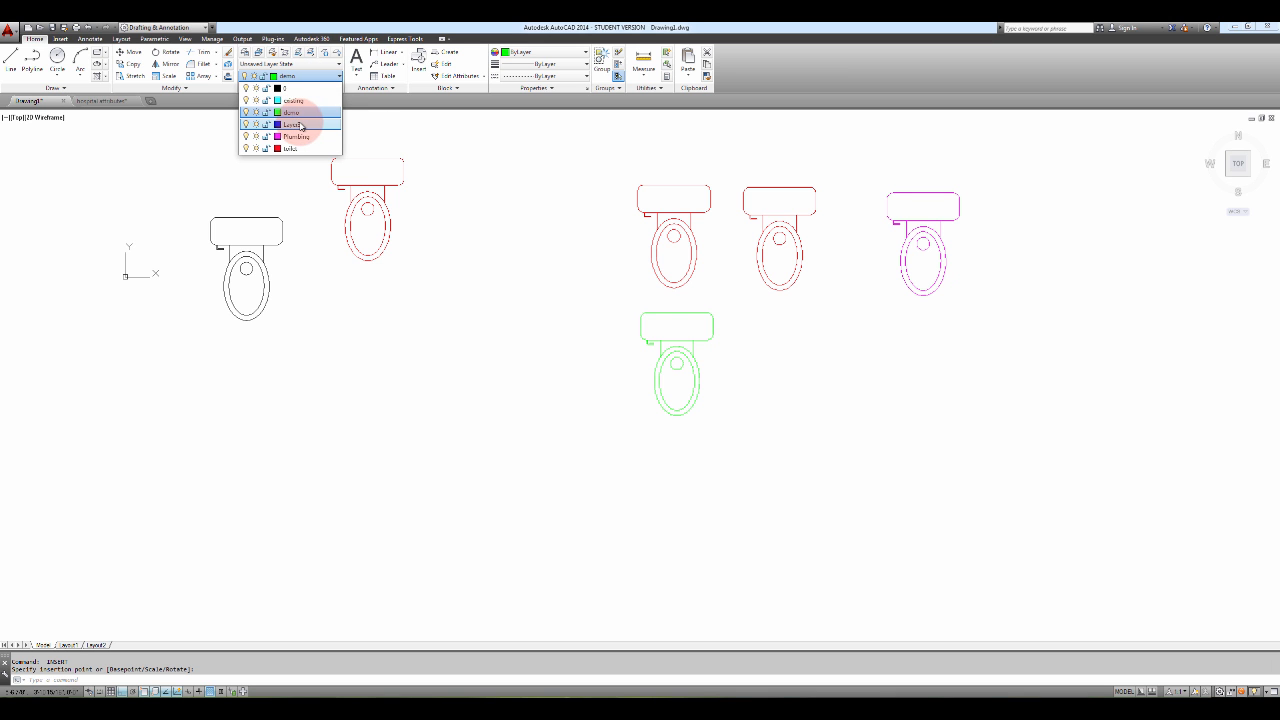
click(293, 101)
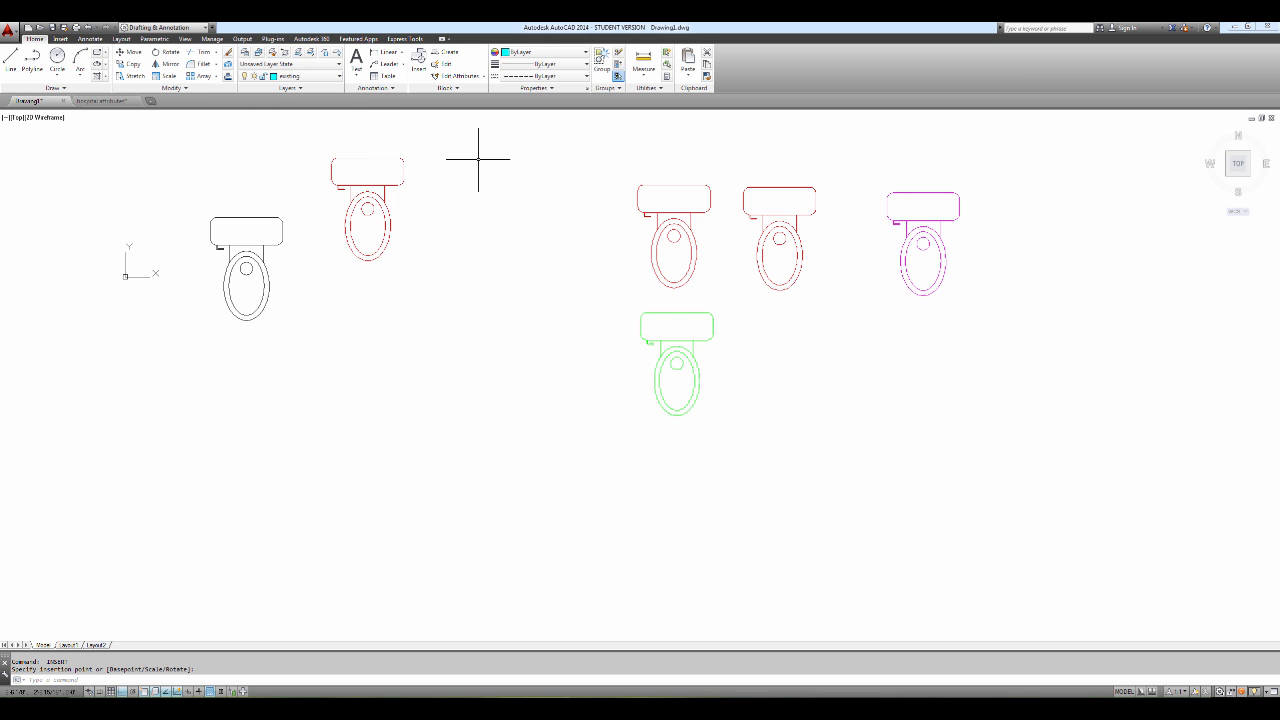
text(inser)
key(Return)
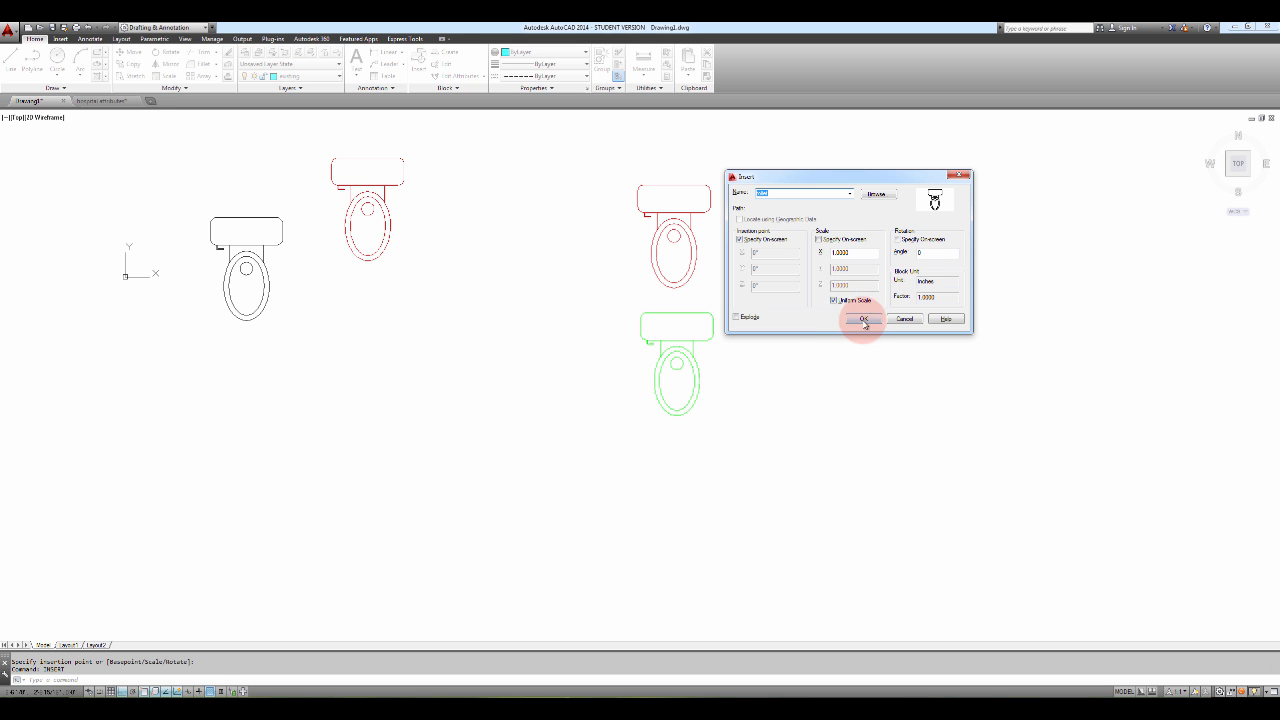
click(861, 318)
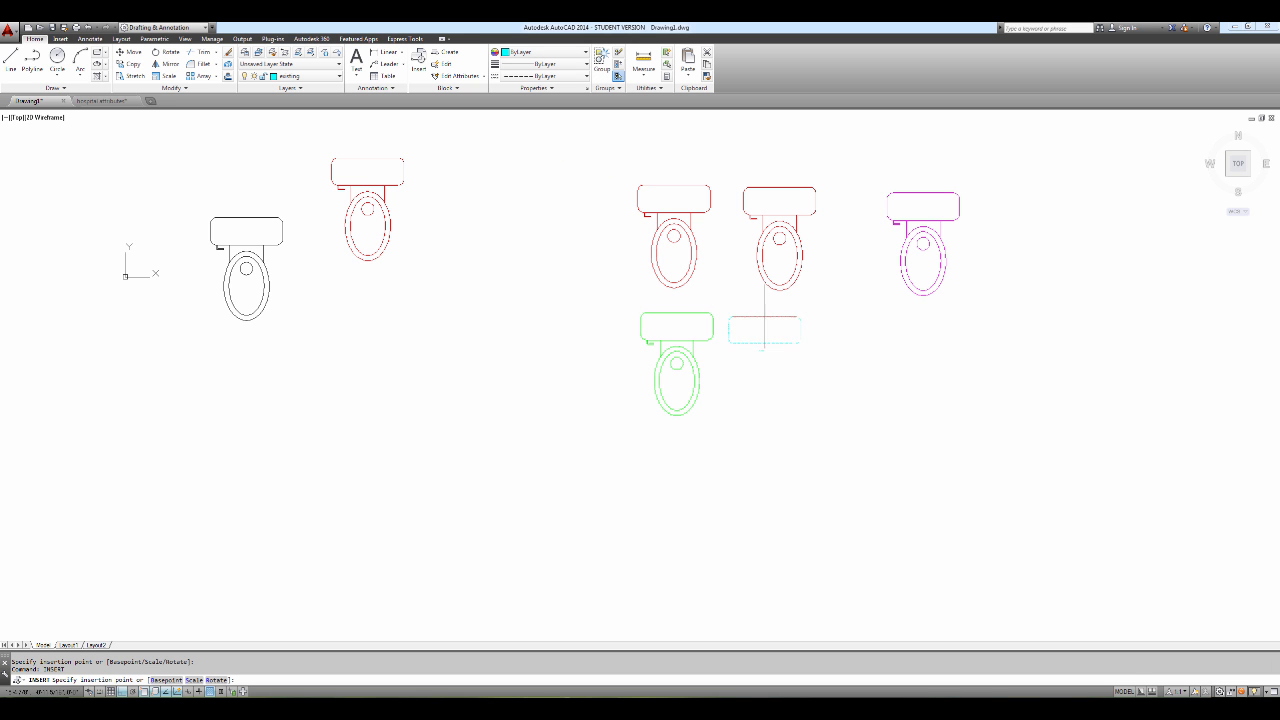
click(784, 314)
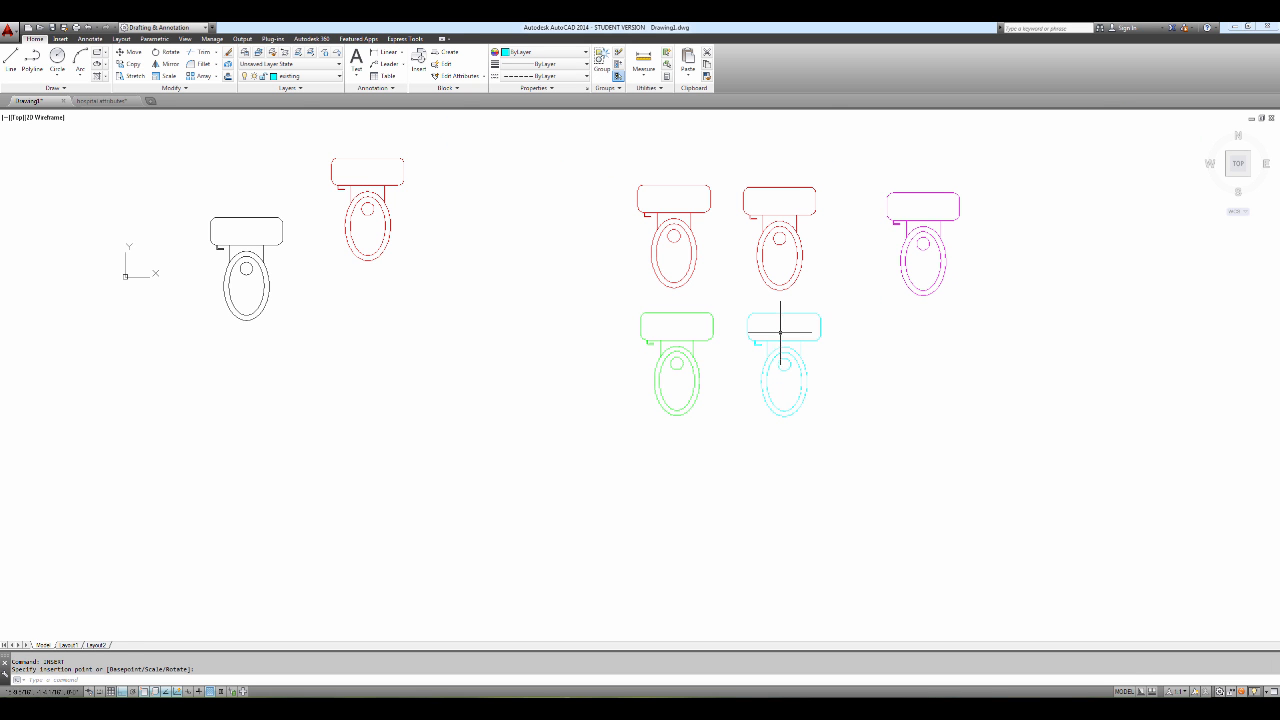
scroll(780, 330, up, 8)
scroll(780, 332, down, 10)
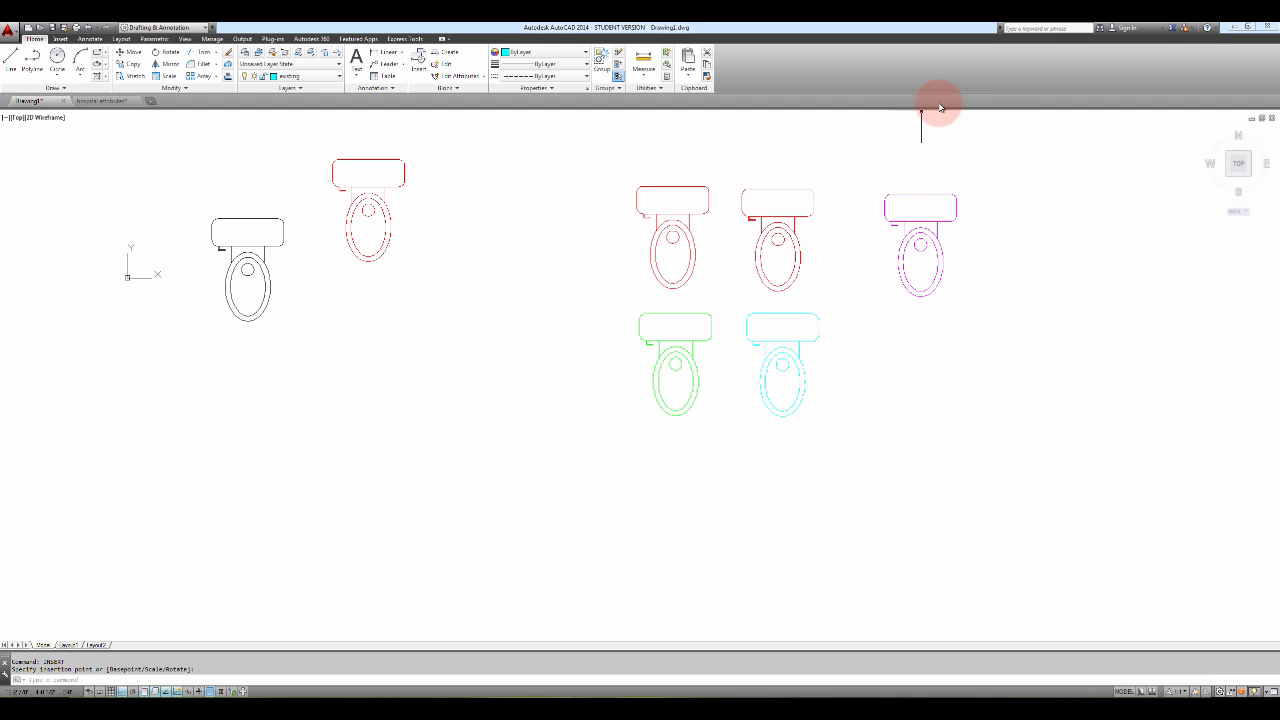
click(1070, 24)
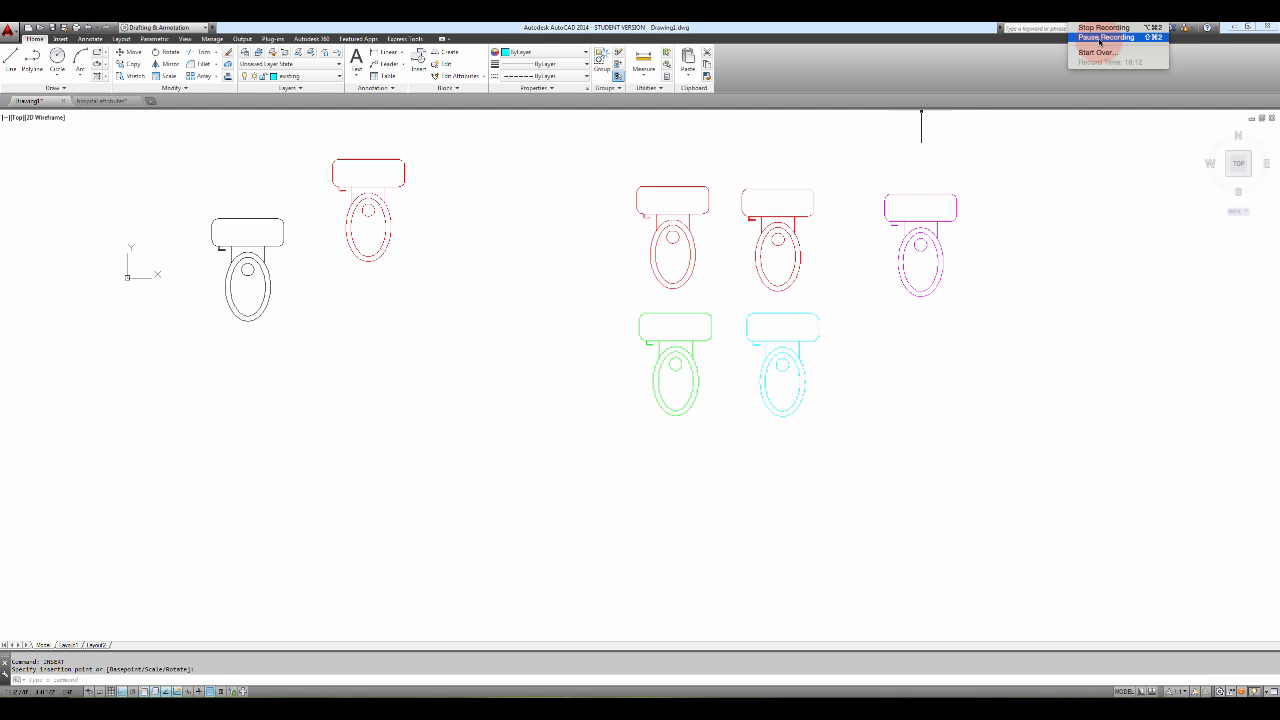
click(1105, 37)
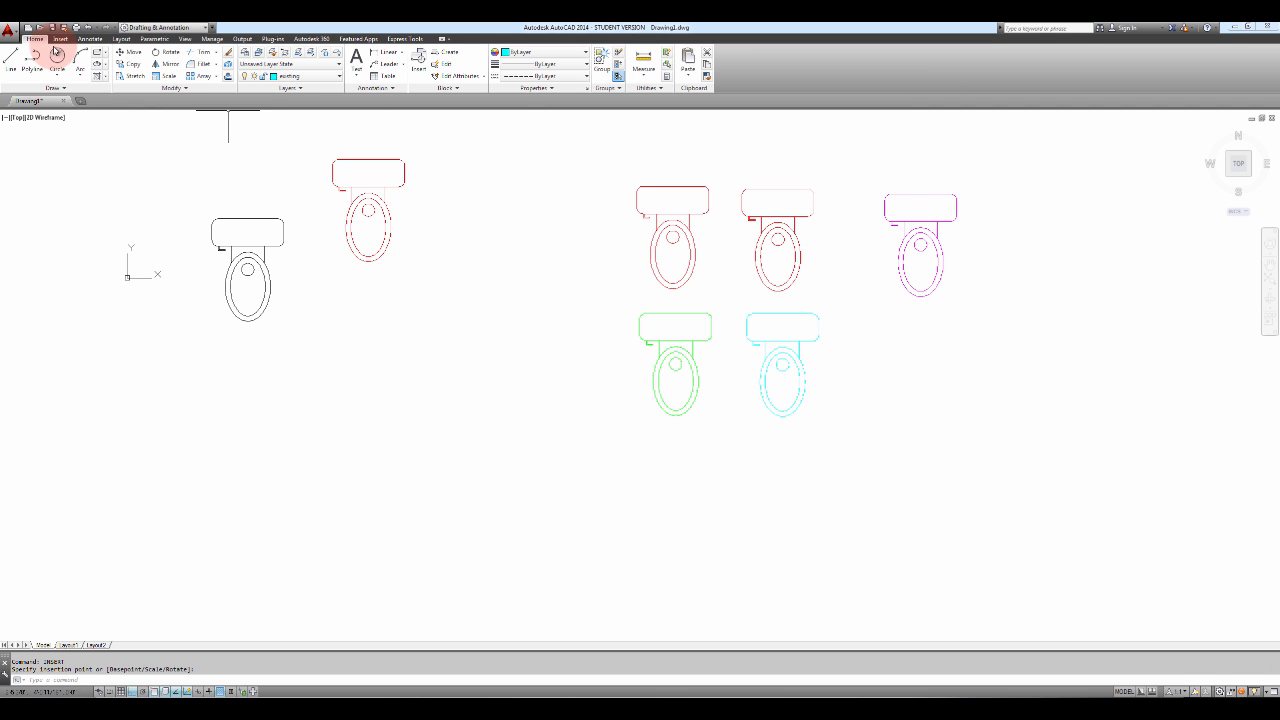
Step: Open the recent drawing hospital attributes.dwg, accepting the educational plot stamp notice, and view the whole floor plan
click(14, 38)
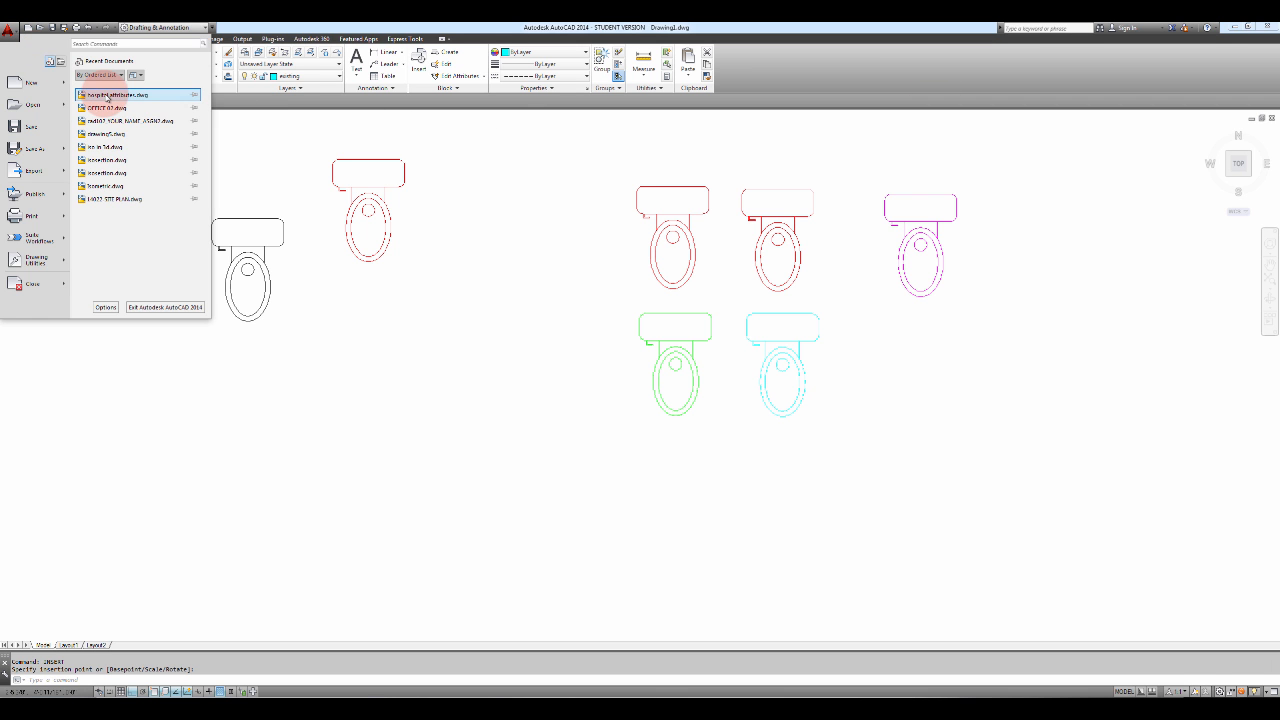
click(170, 96)
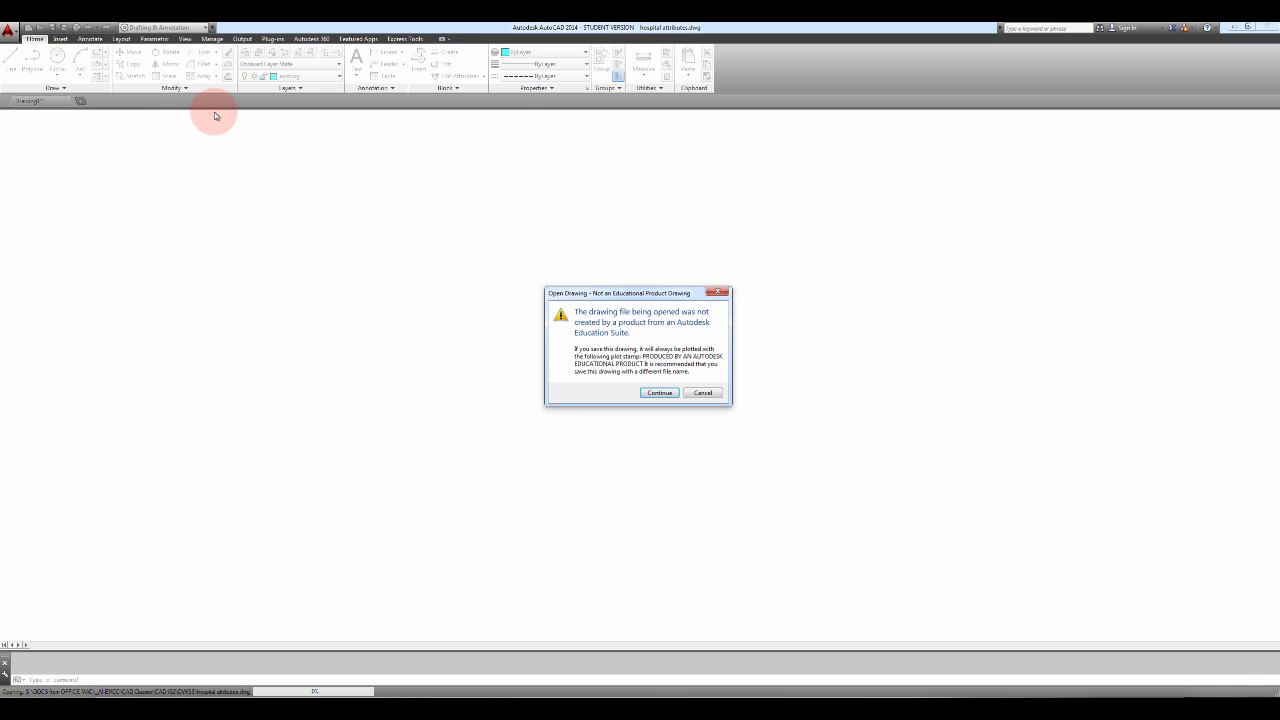
click(660, 392)
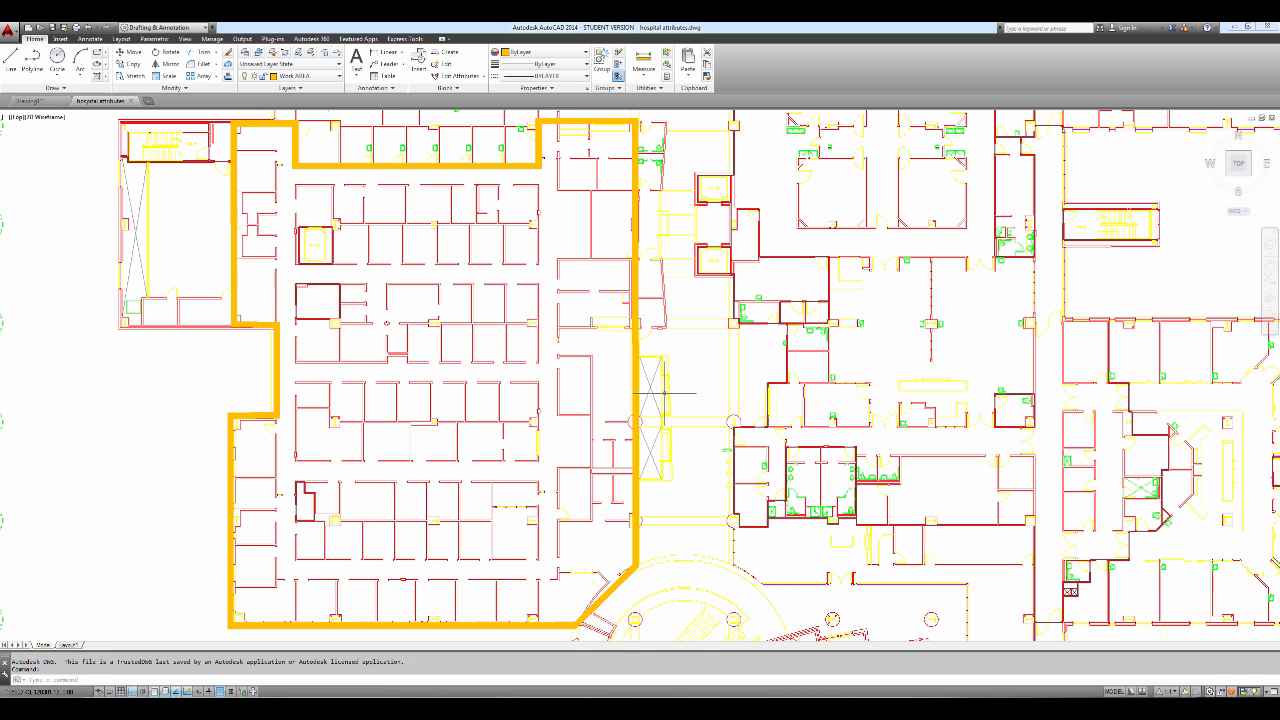
middle_drag(803, 487, 468, 205)
scroll(728, 459, down, 10)
scroll(728, 459, up, 10)
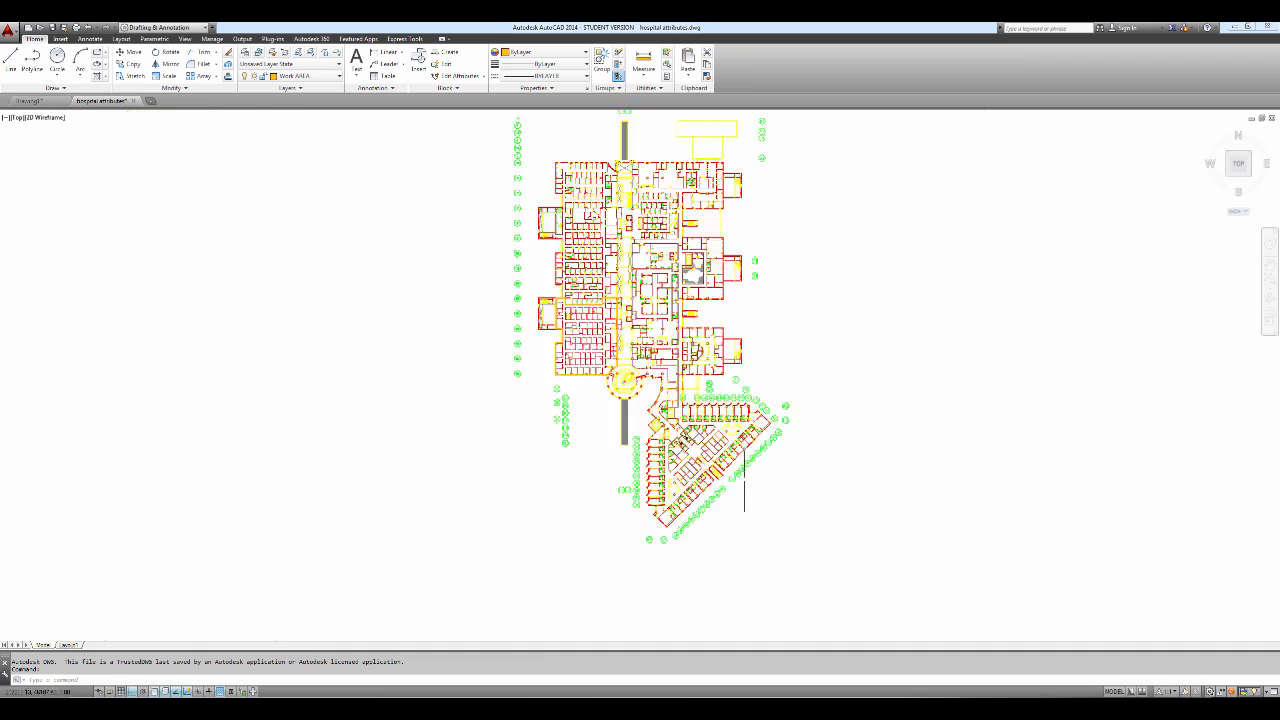
Step: Zoom in on a patient bathroom in the hospital plan and select the green toilet to examine which objects its block contains
middle_drag(596, 348, 623, 400)
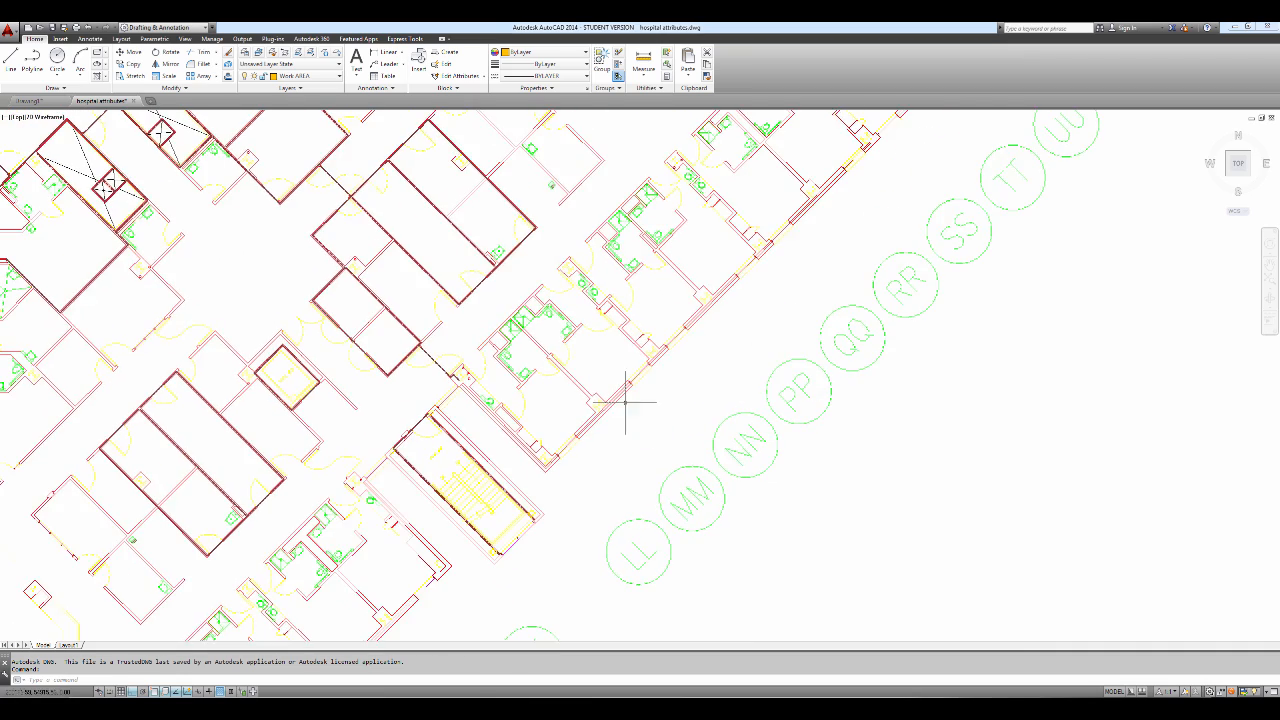
scroll(564, 338, up, 5)
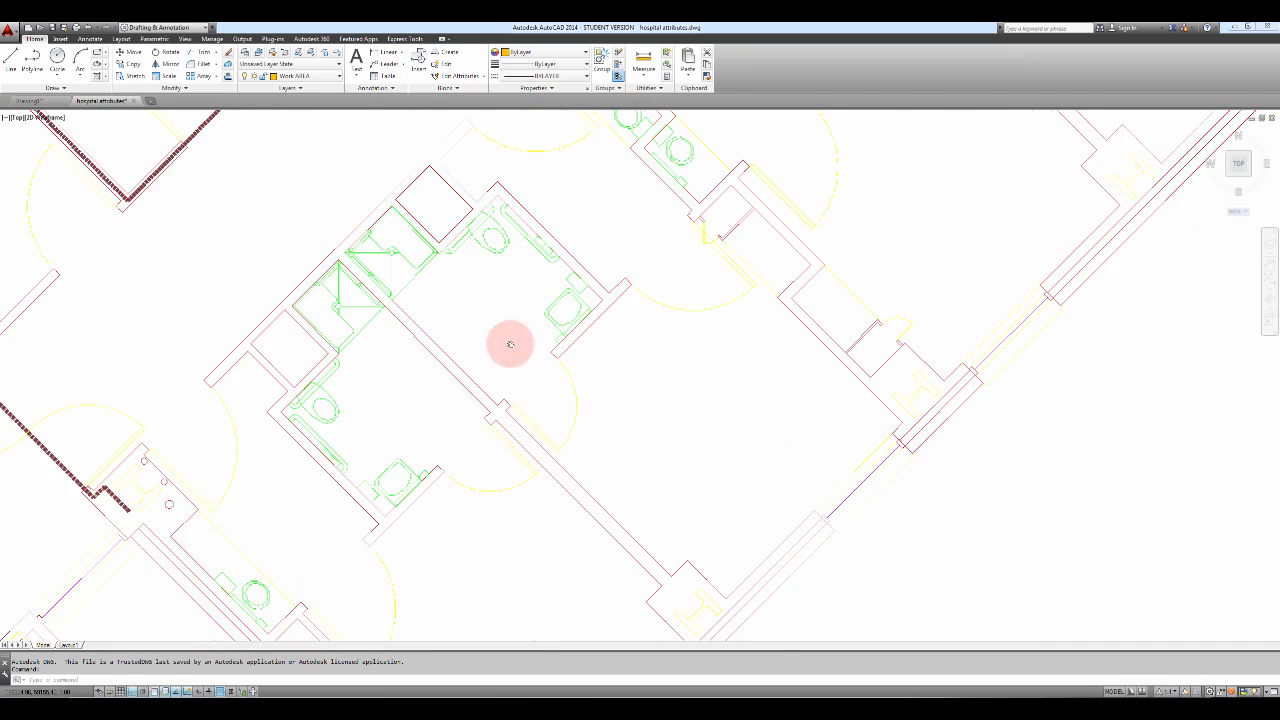
middle_drag(506, 337, 426, 494)
middle_drag(642, 351, 517, 523)
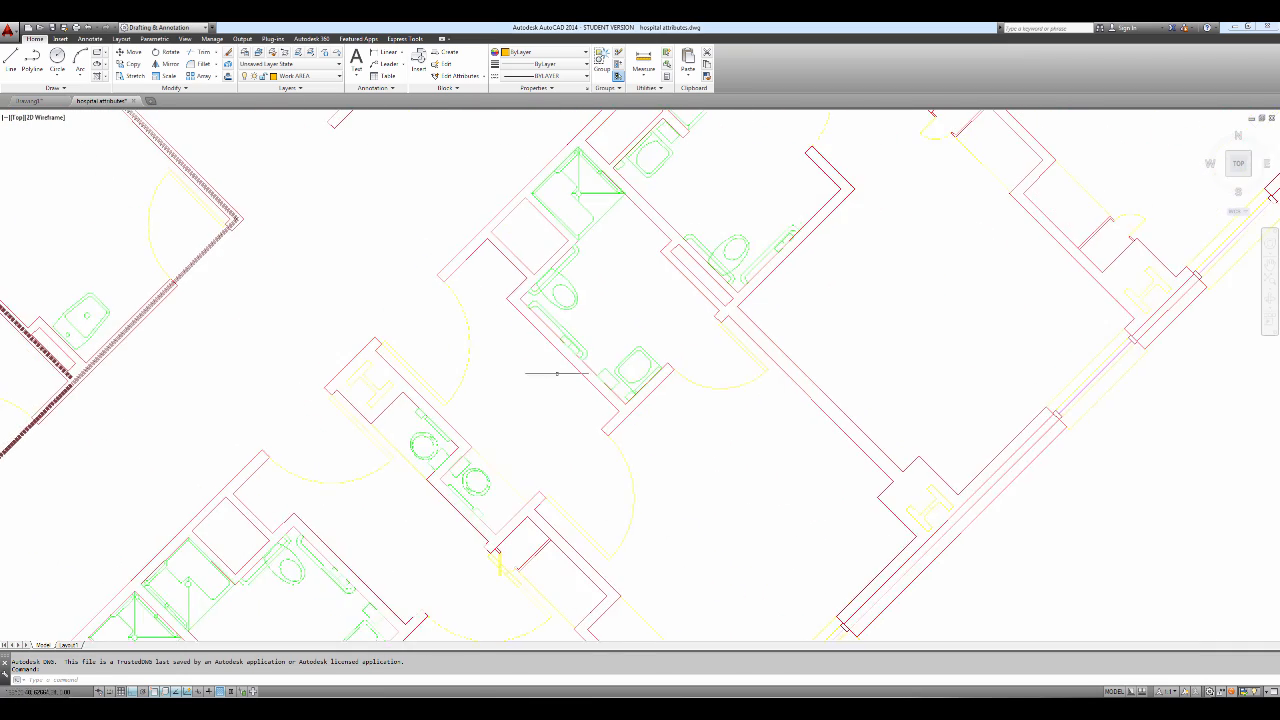
scroll(578, 304, up, 2)
scroll(576, 300, up, 3)
scroll(574, 292, down, 1)
click(567, 305)
key(Escape)
click(568, 309)
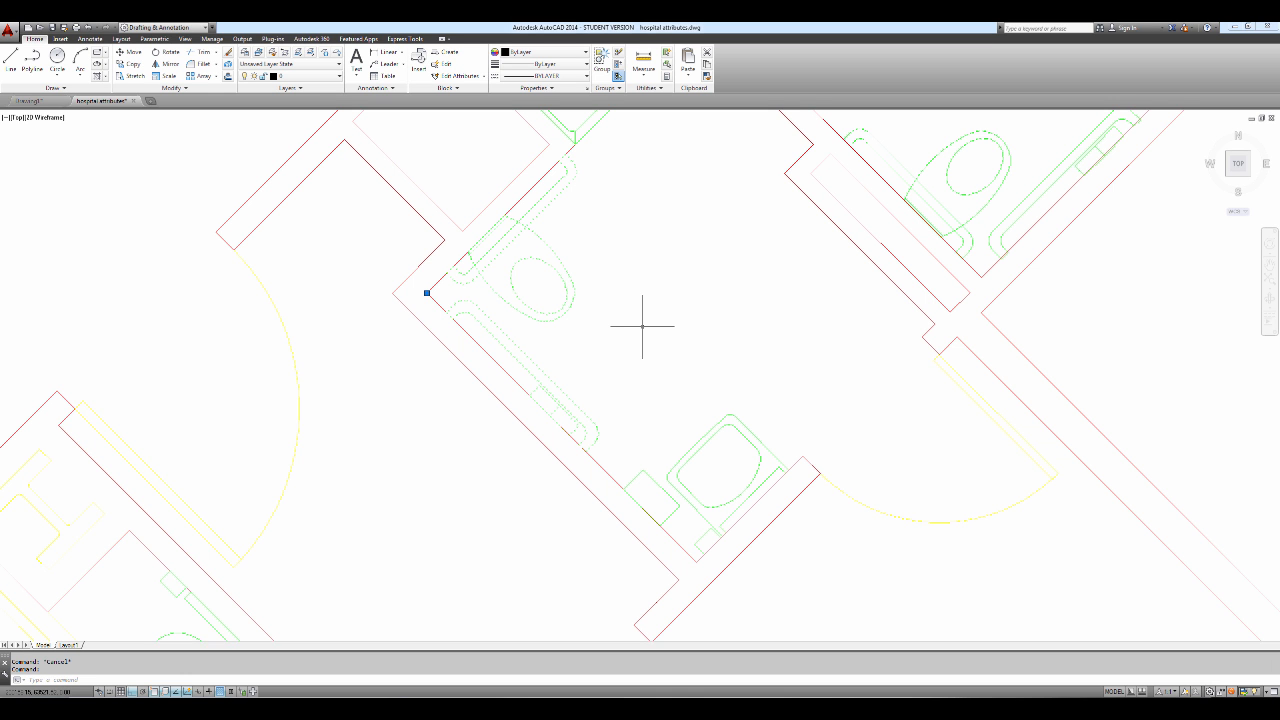
key(Escape)
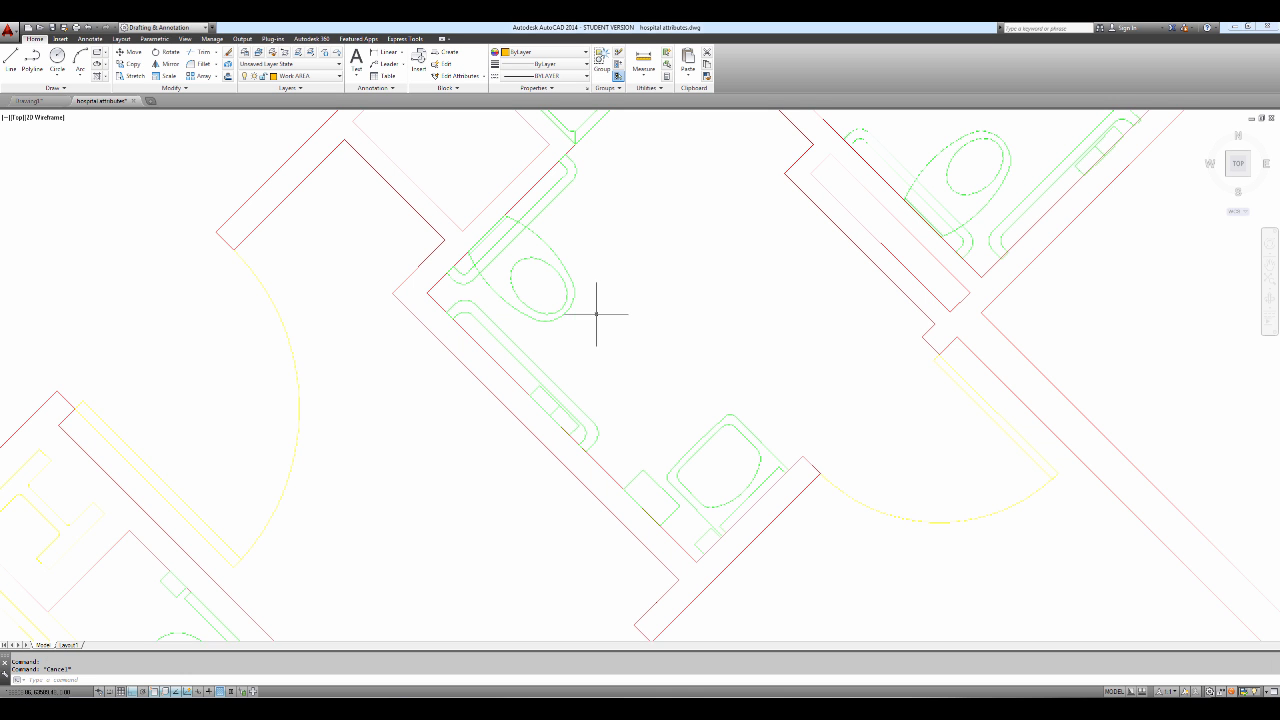
Step: Open the green toilet and grab bar block from the patient bathroom in the Block Editor
click(571, 312)
key(Escape)
click(569, 310)
right_click(569, 310)
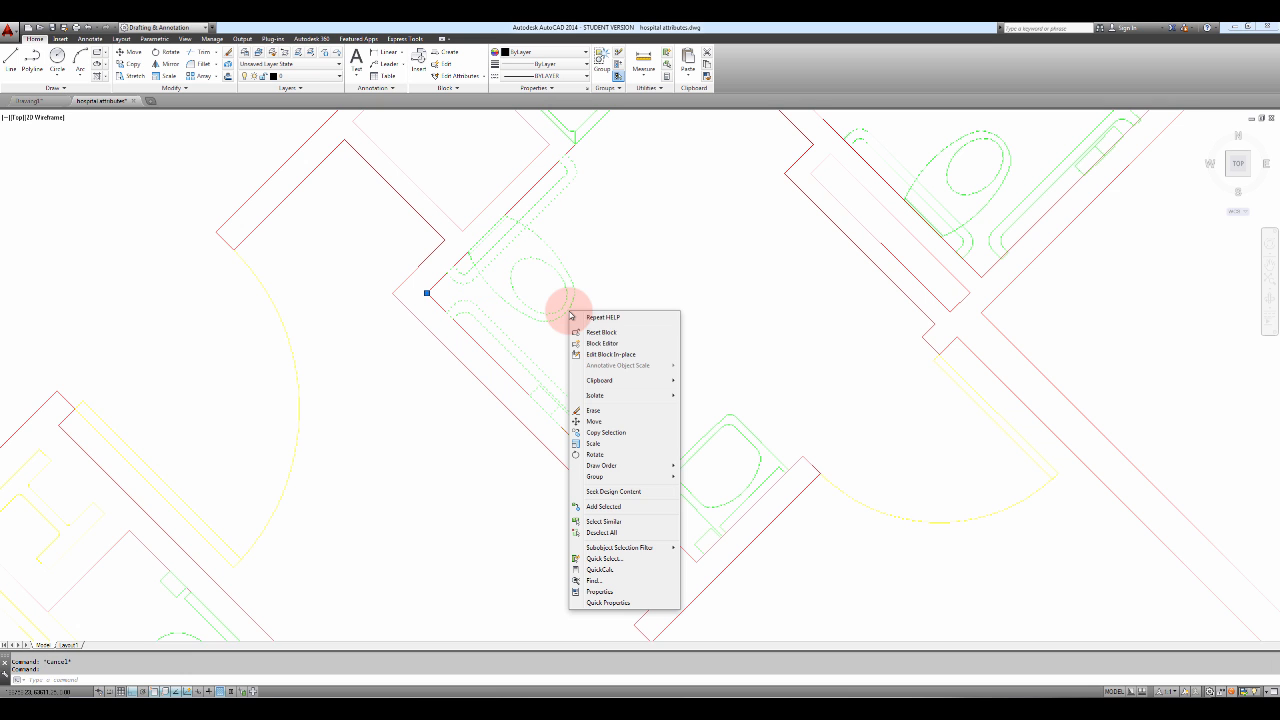
click(612, 346)
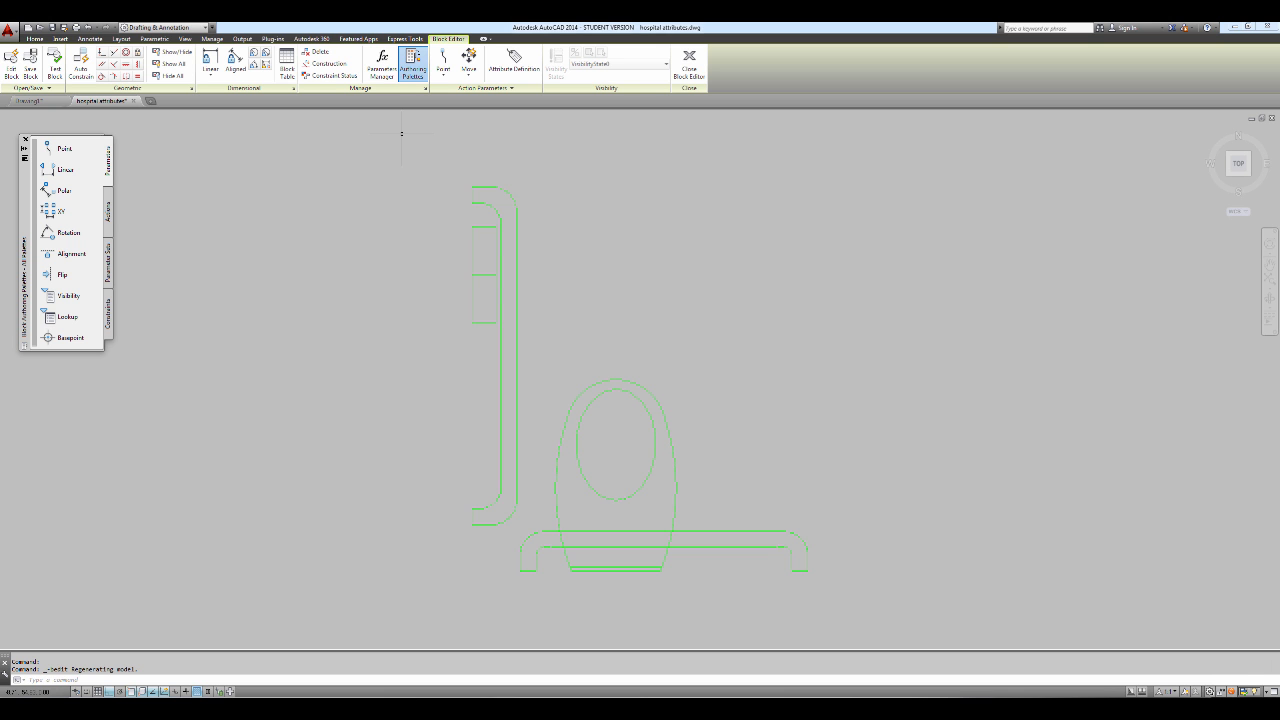
Step: List the properties of the vertical grab bar polyline to check its layer, and close the listing
click(516, 203)
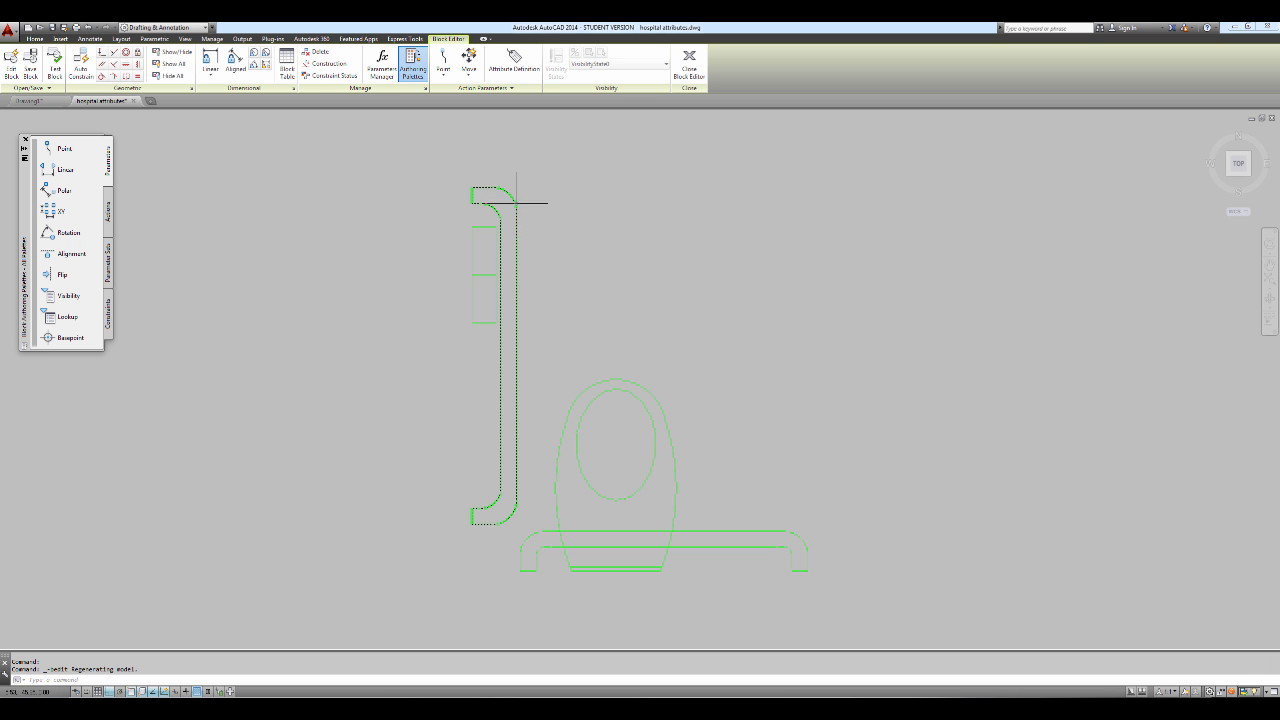
click(518, 202)
key(Escape)
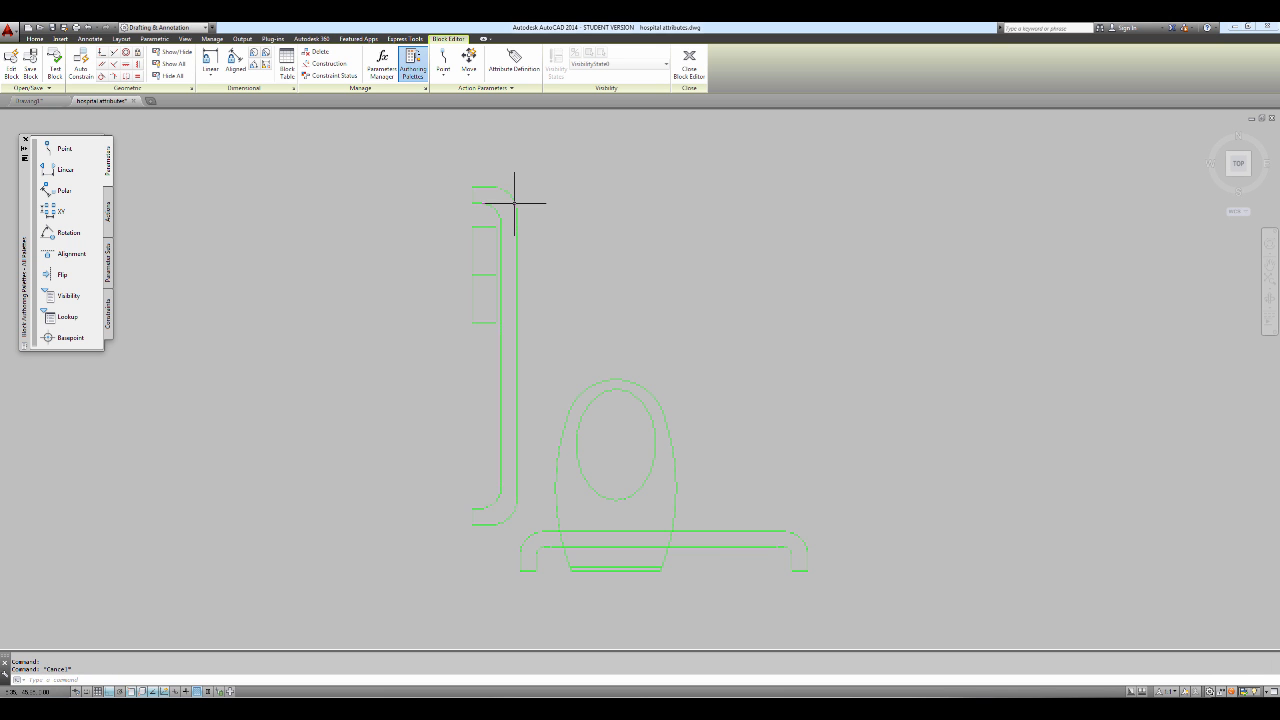
text(li)
key(Return)
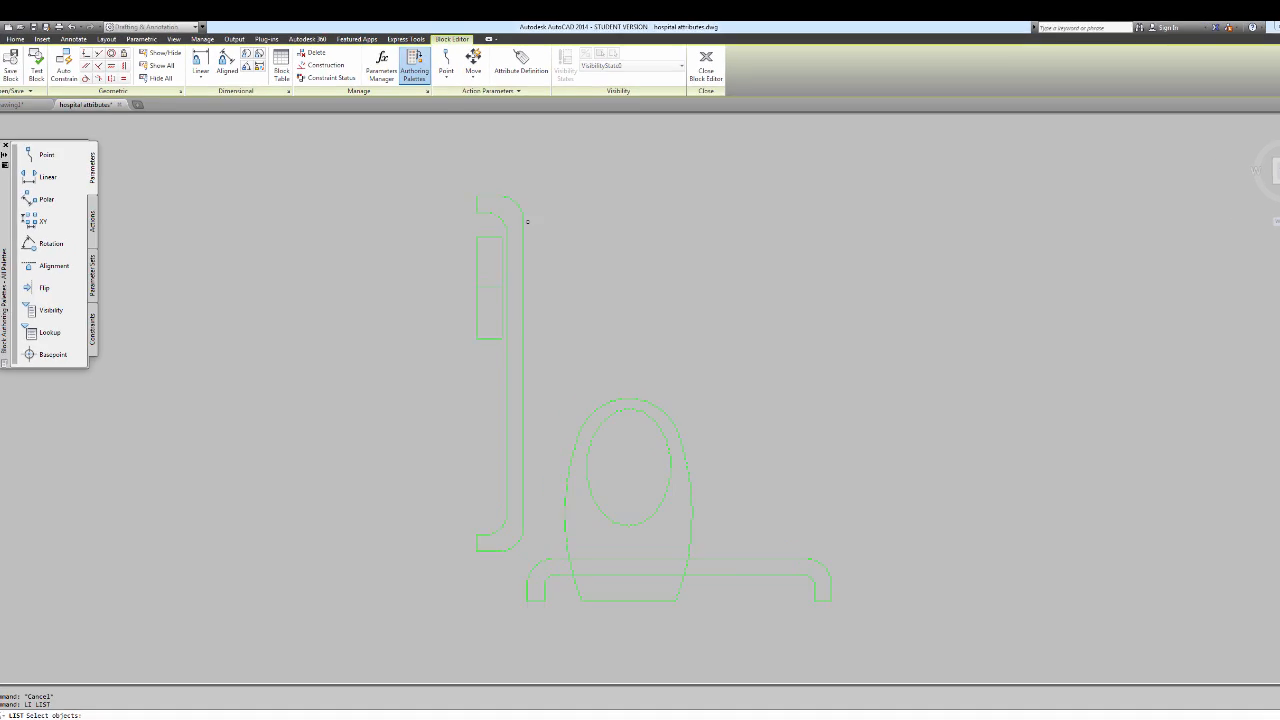
click(518, 214)
key(Return)
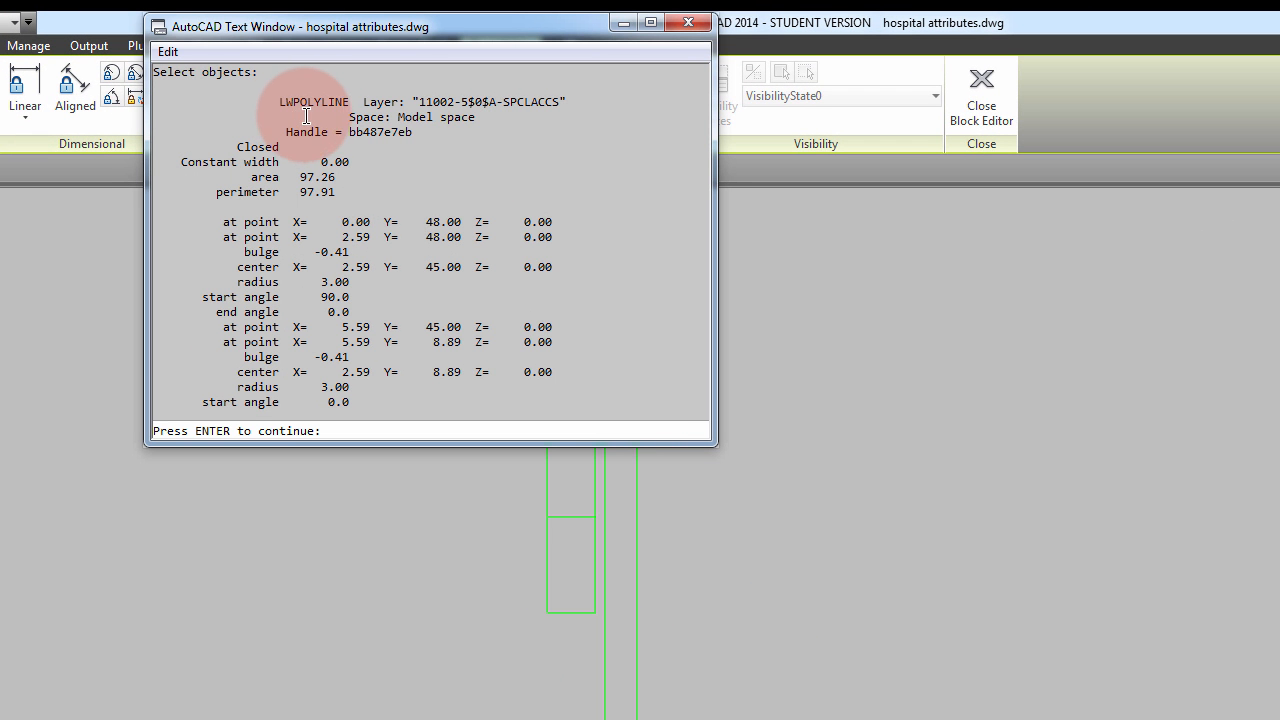
click(688, 22)
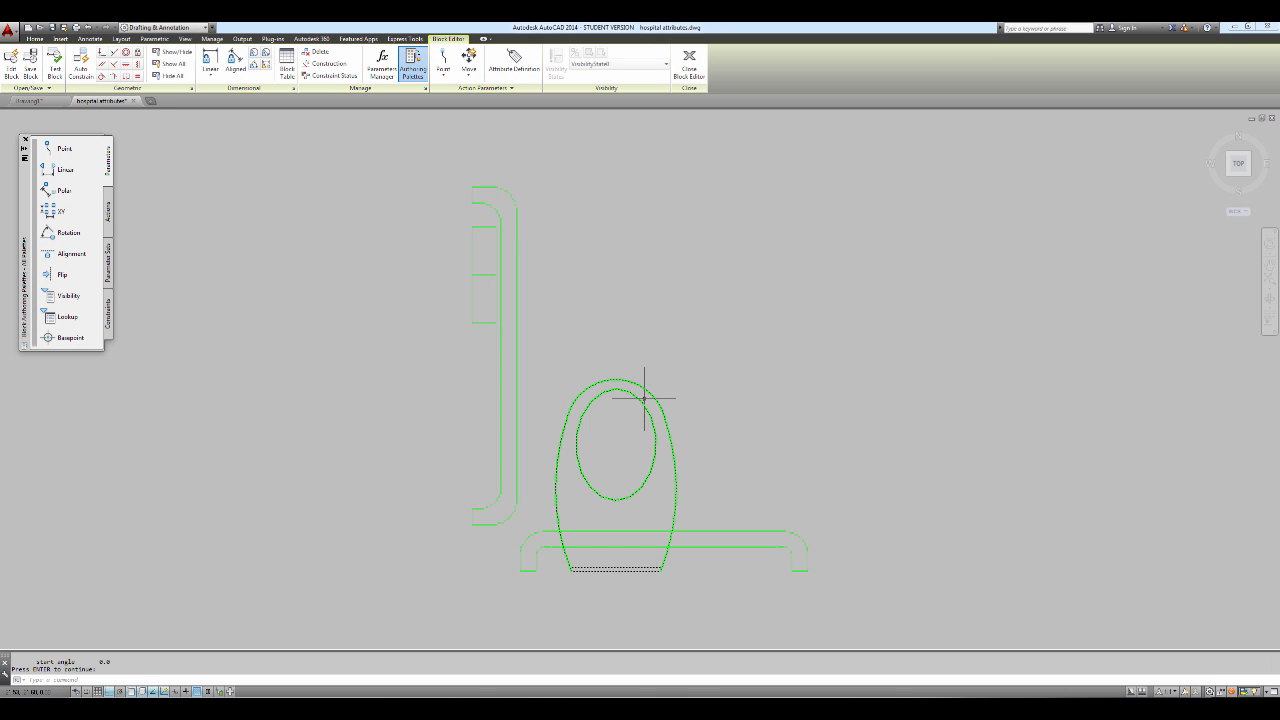
Step: List the properties of the toilet nested inside the block to check its object type and layer
click(641, 401)
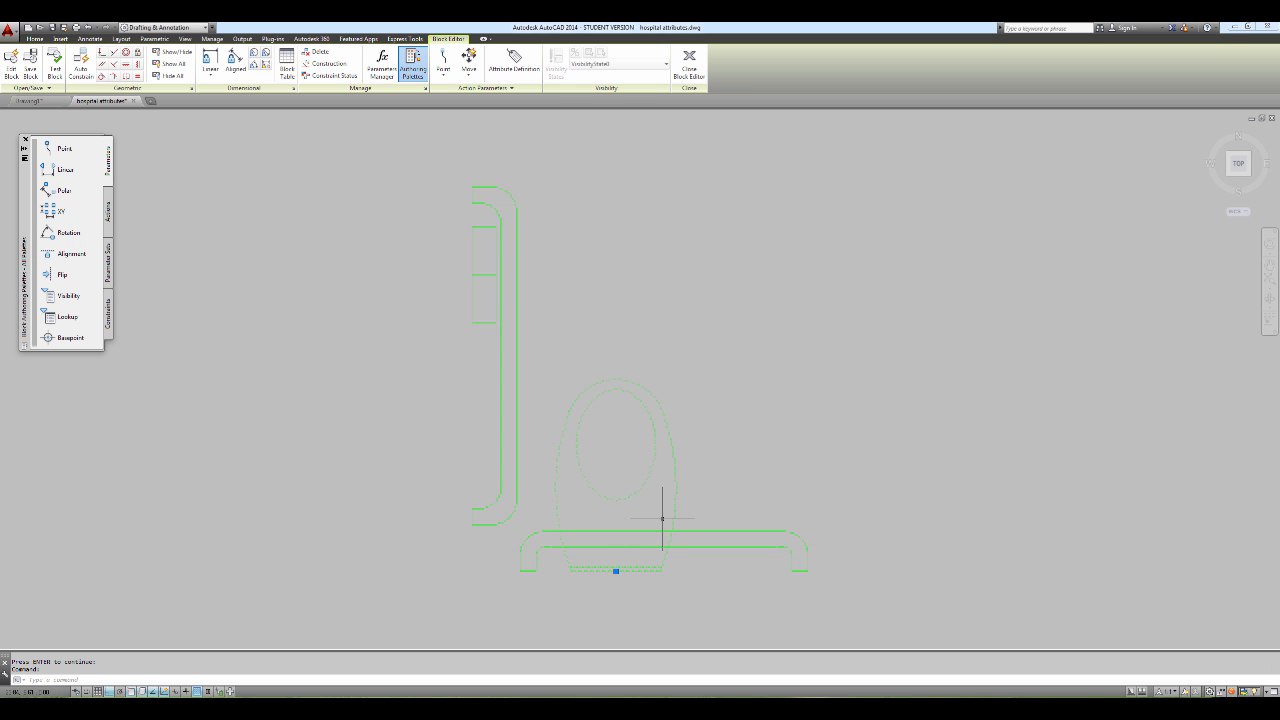
key(Escape)
text(li)
key(Return)
click(672, 492)
key(Return)
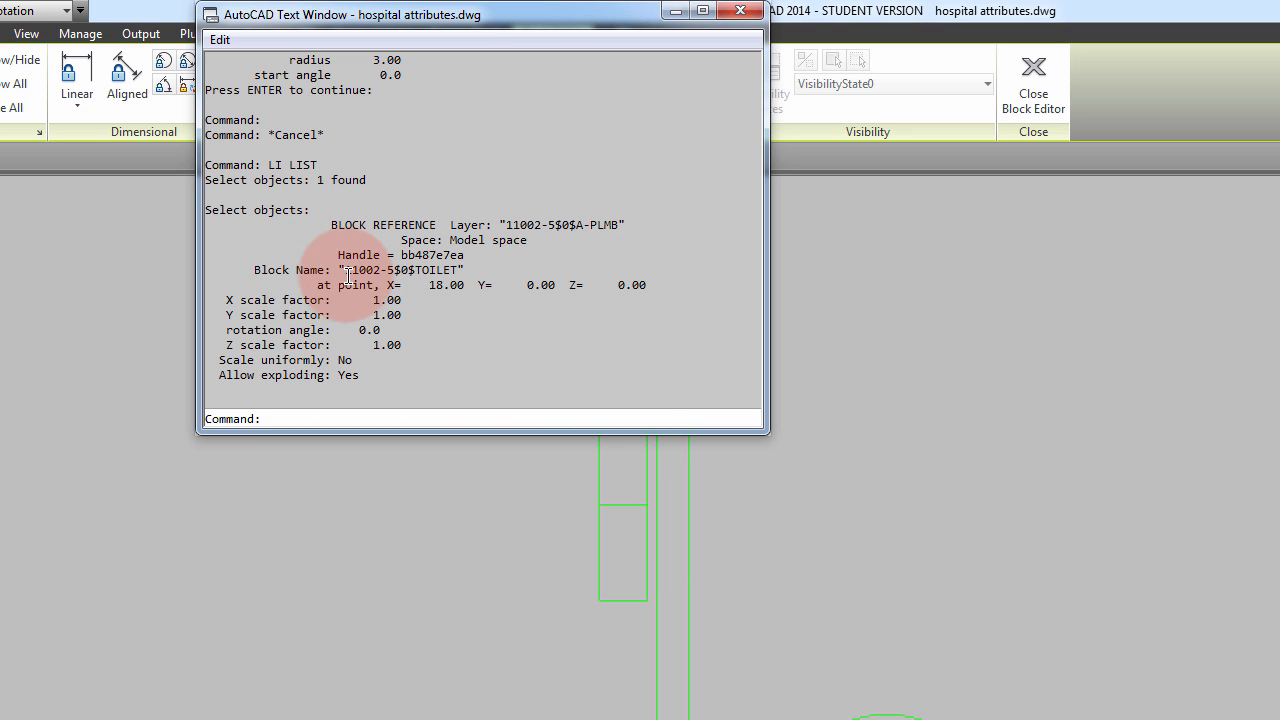
Step: Highlight the nested toilet's block name in the listing, and close the text window
drag(344, 270, 451, 276)
click(457, 275)
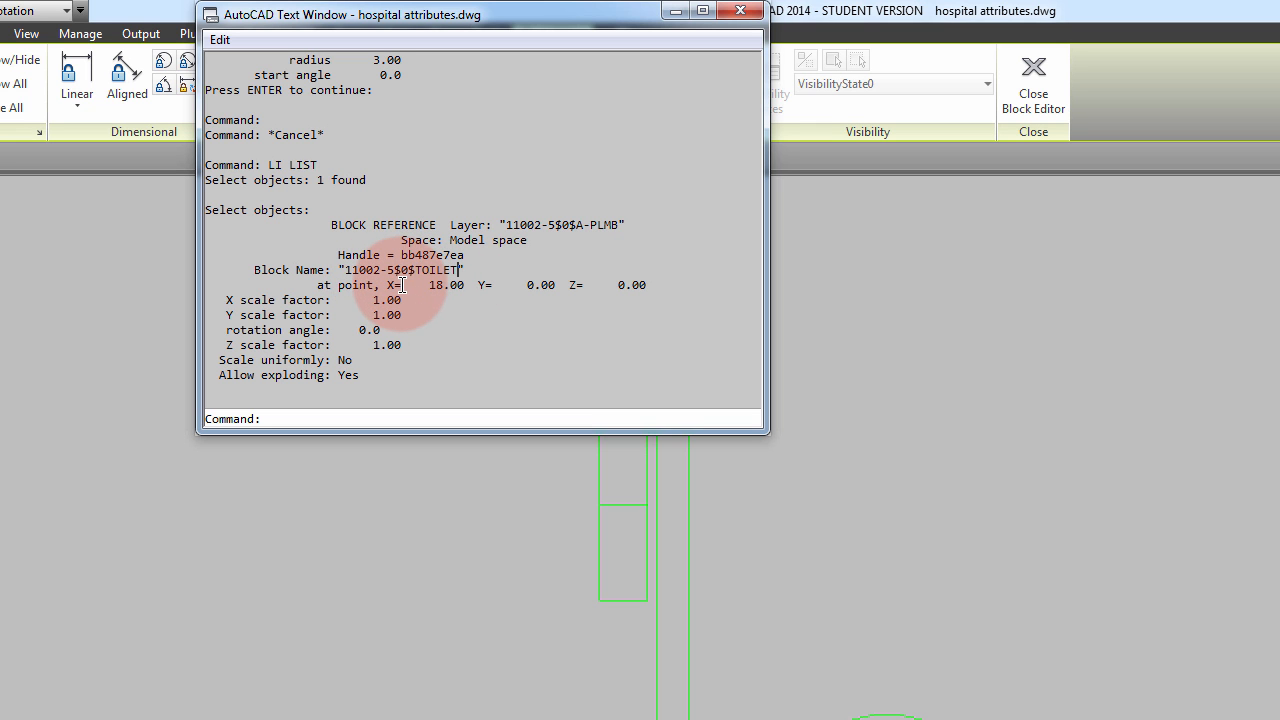
drag(350, 270, 452, 274)
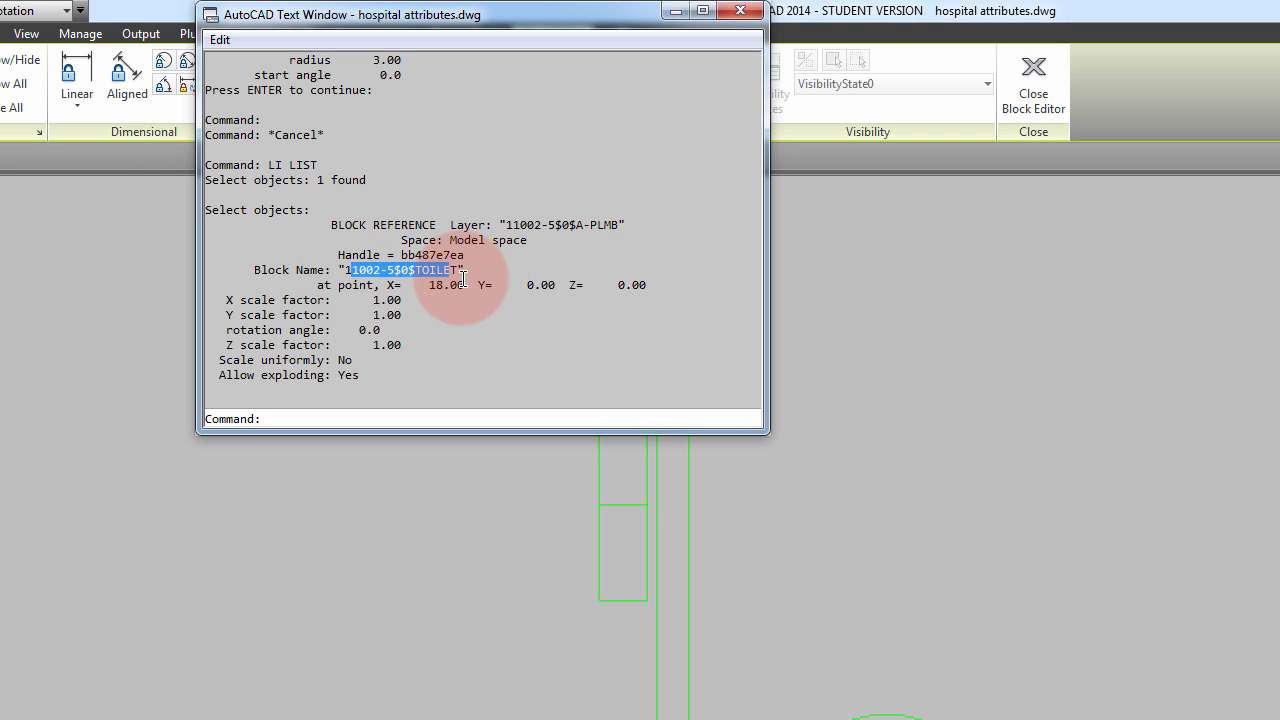
click(500, 287)
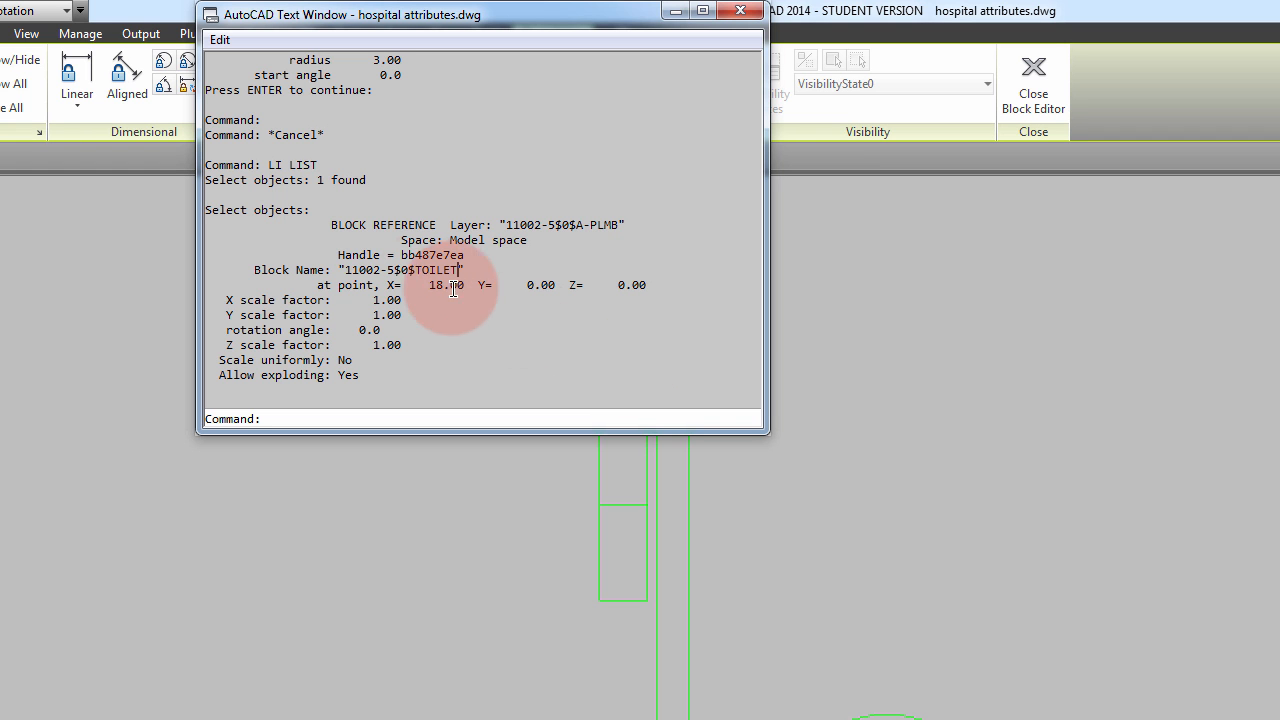
drag(344, 270, 496, 279)
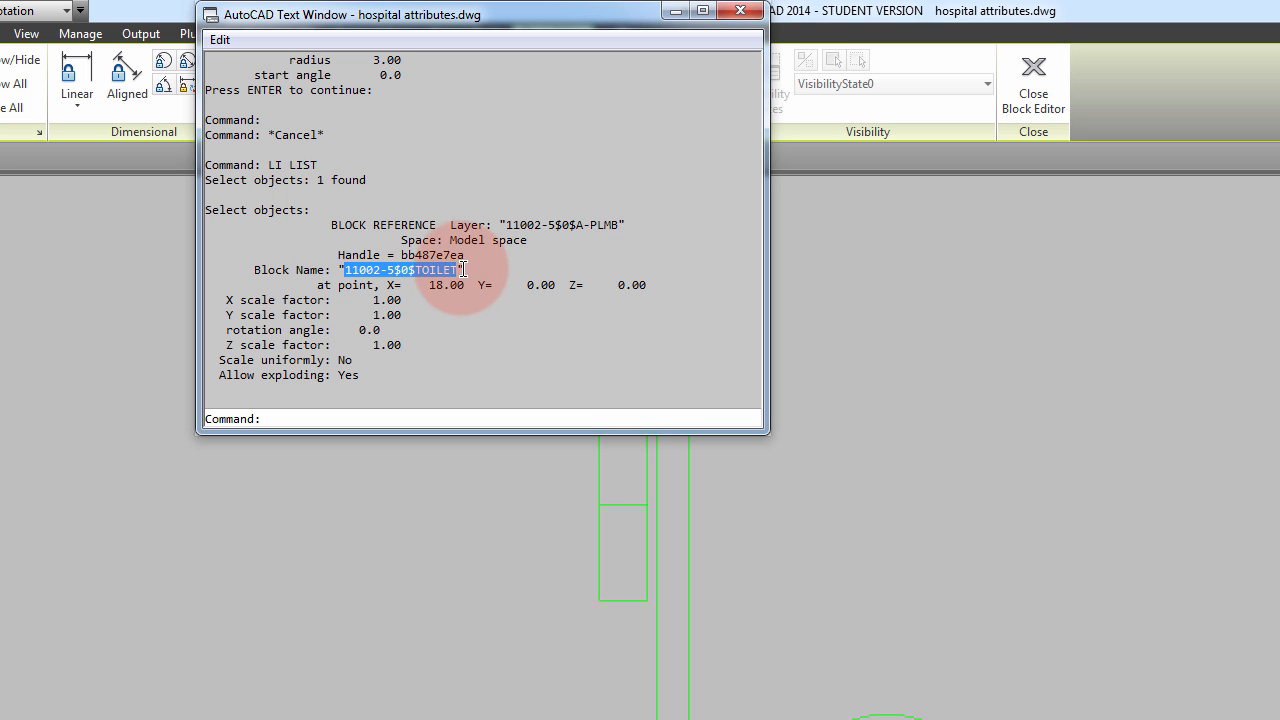
click(486, 276)
drag(459, 270, 344, 269)
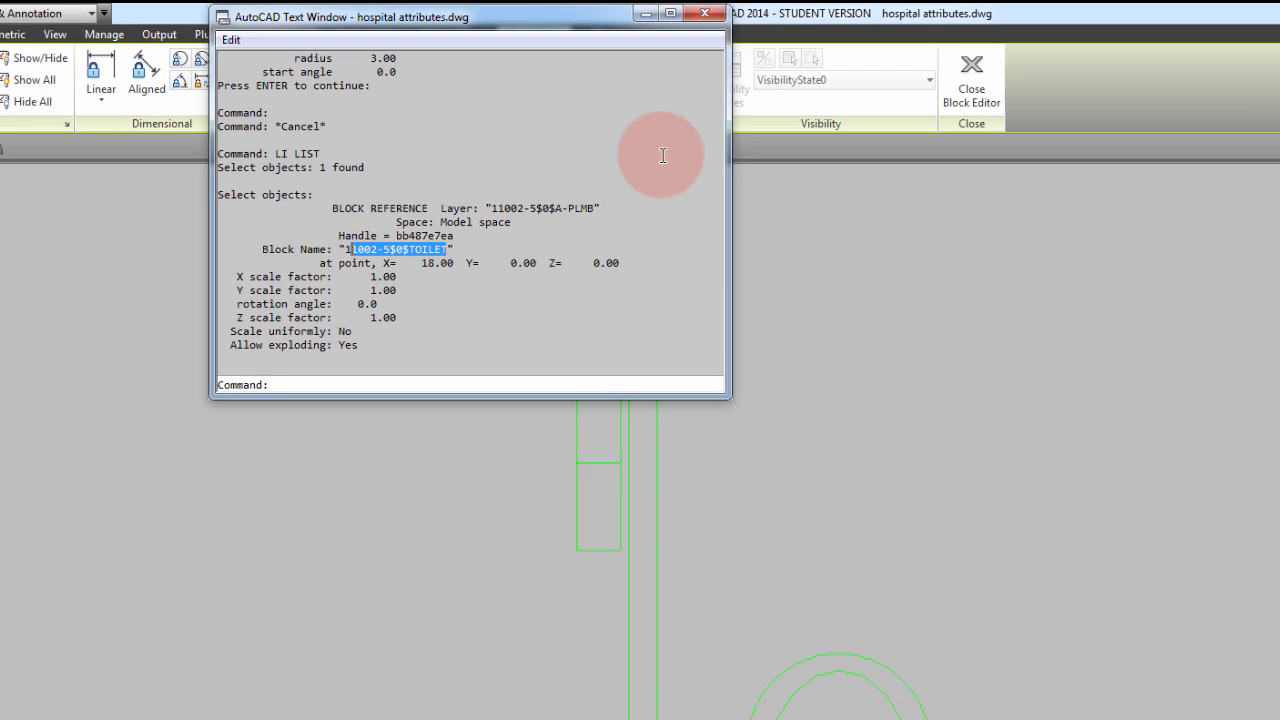
click(740, 10)
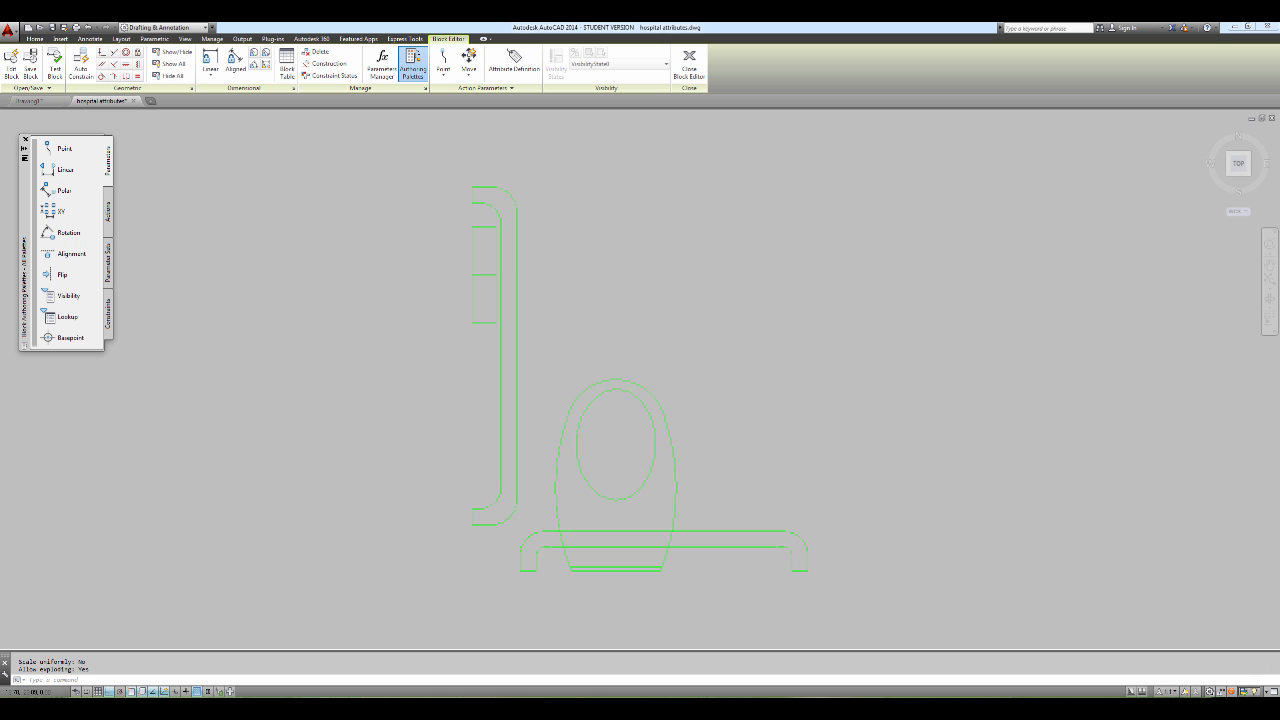
Step: Open the nested toilet block in the Block Editor, accepting the regeneration
click(626, 391)
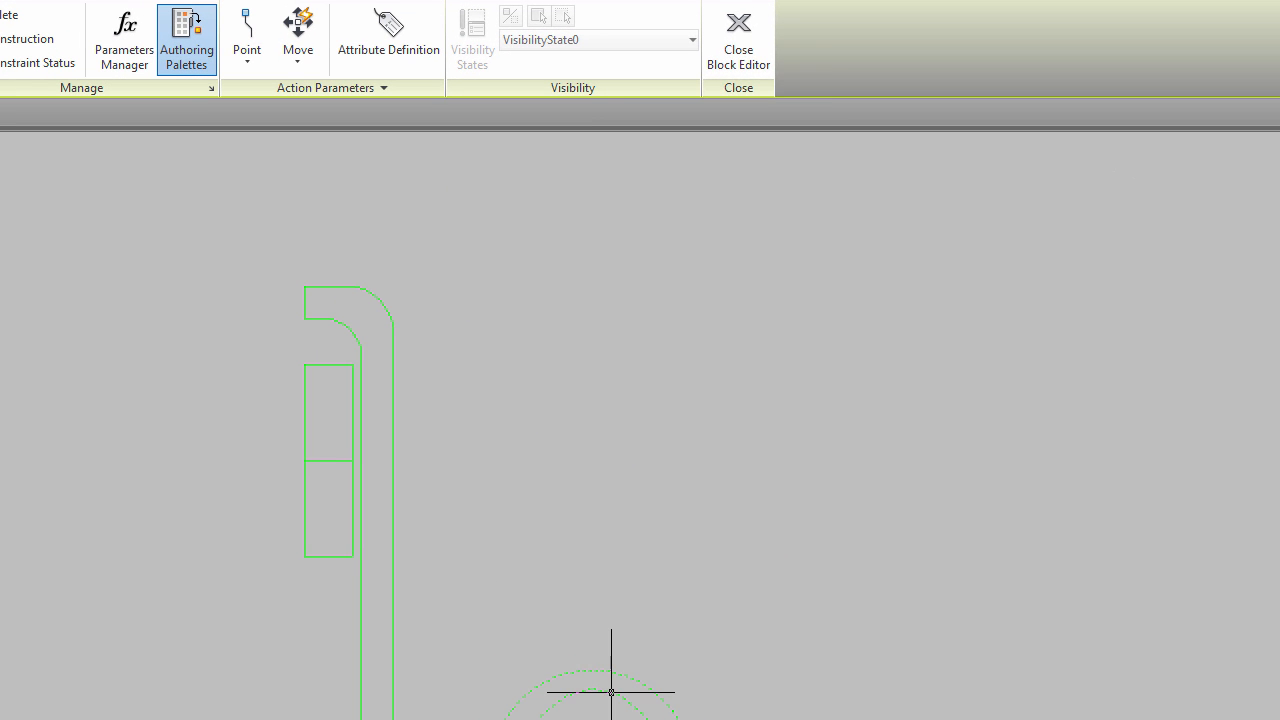
right_click(626, 395)
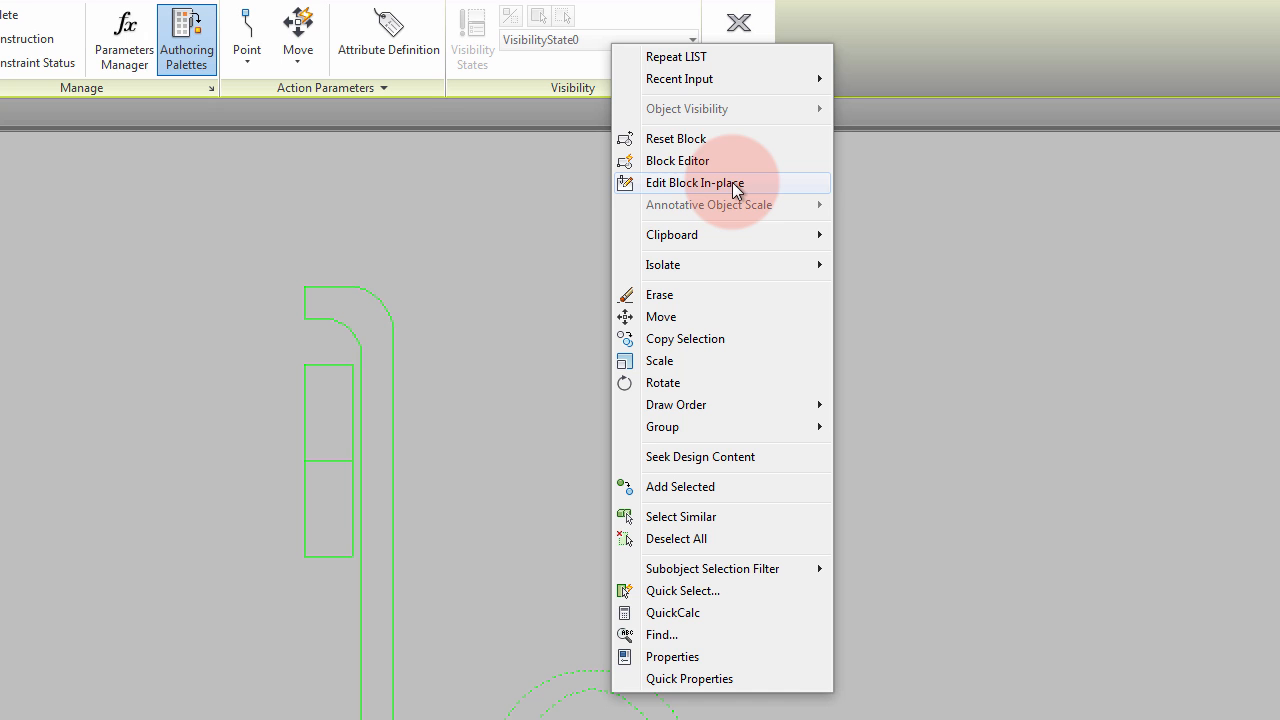
click(705, 165)
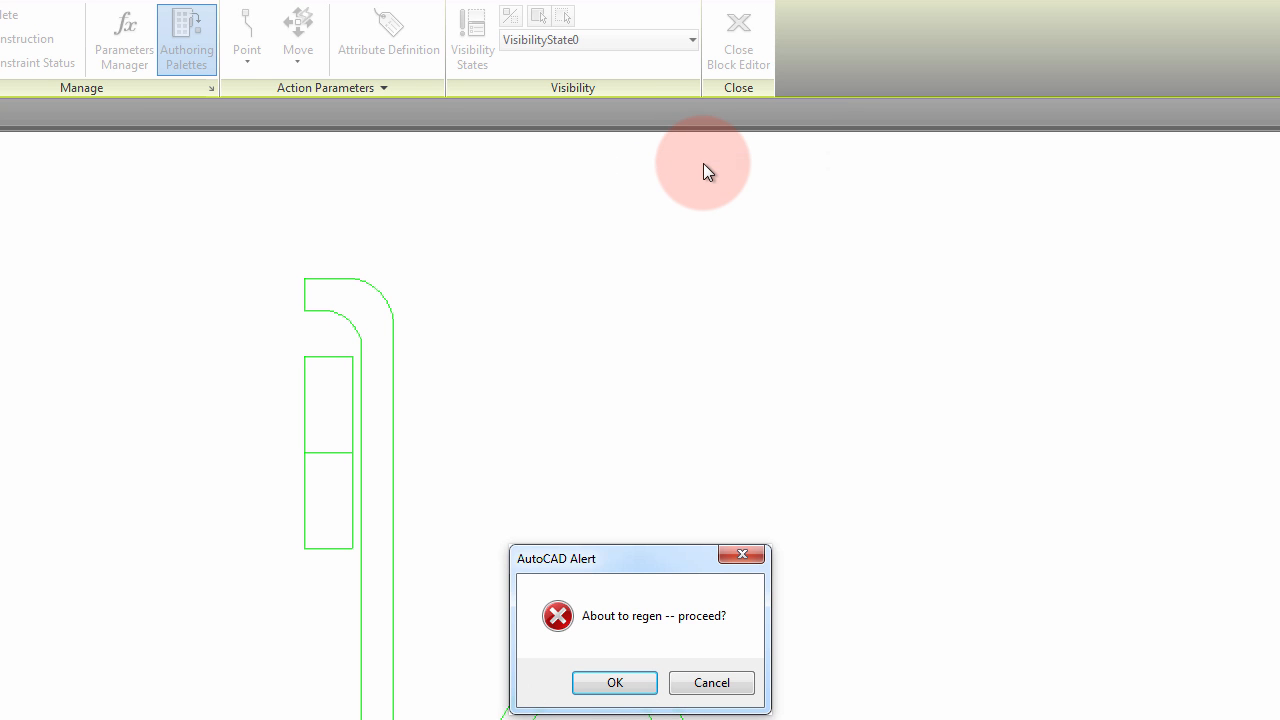
click(622, 683)
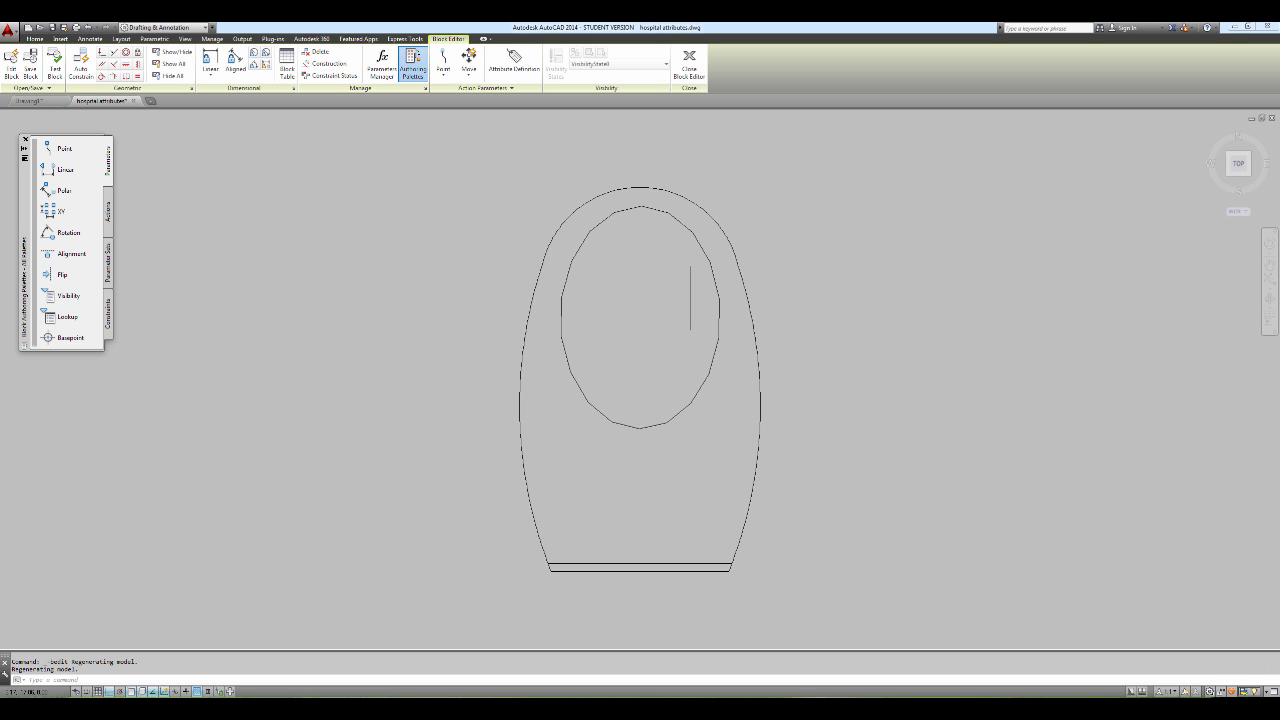
Step: Draw a circle with a radius of about 1.75 inside the lower part of the toilet's seat opening
text(c)
key(Return)
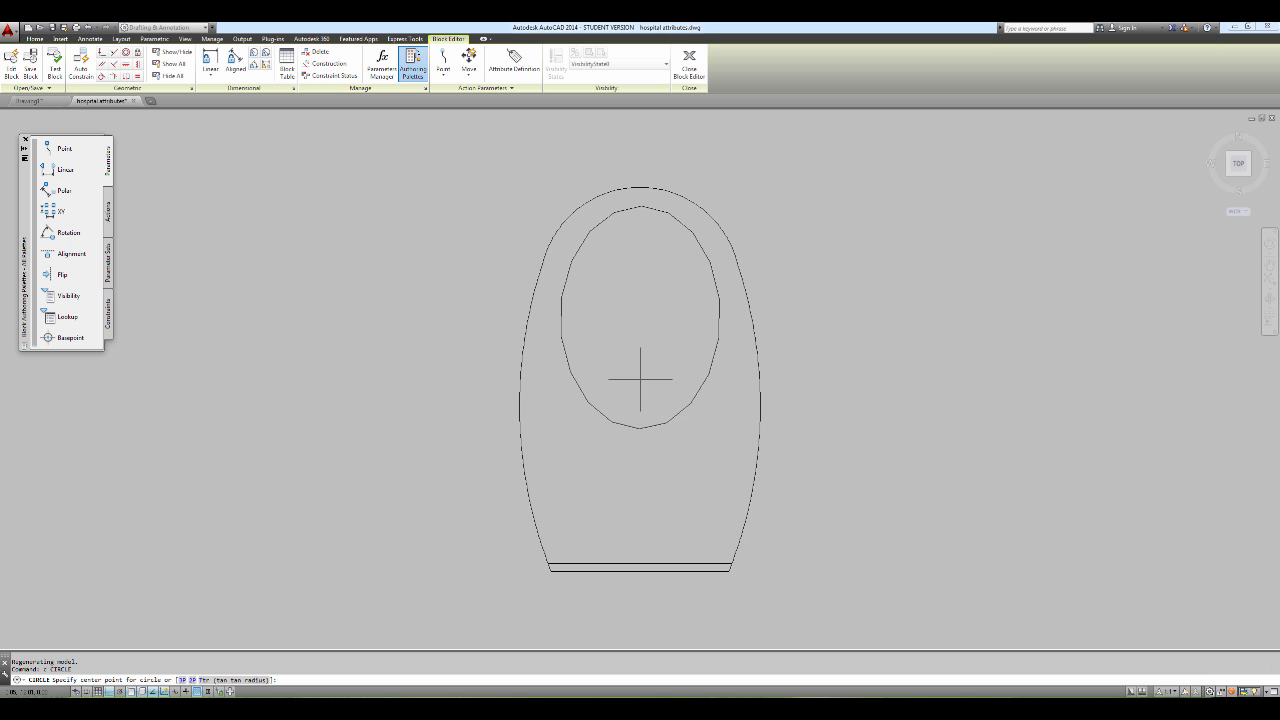
click(639, 380)
click(663, 396)
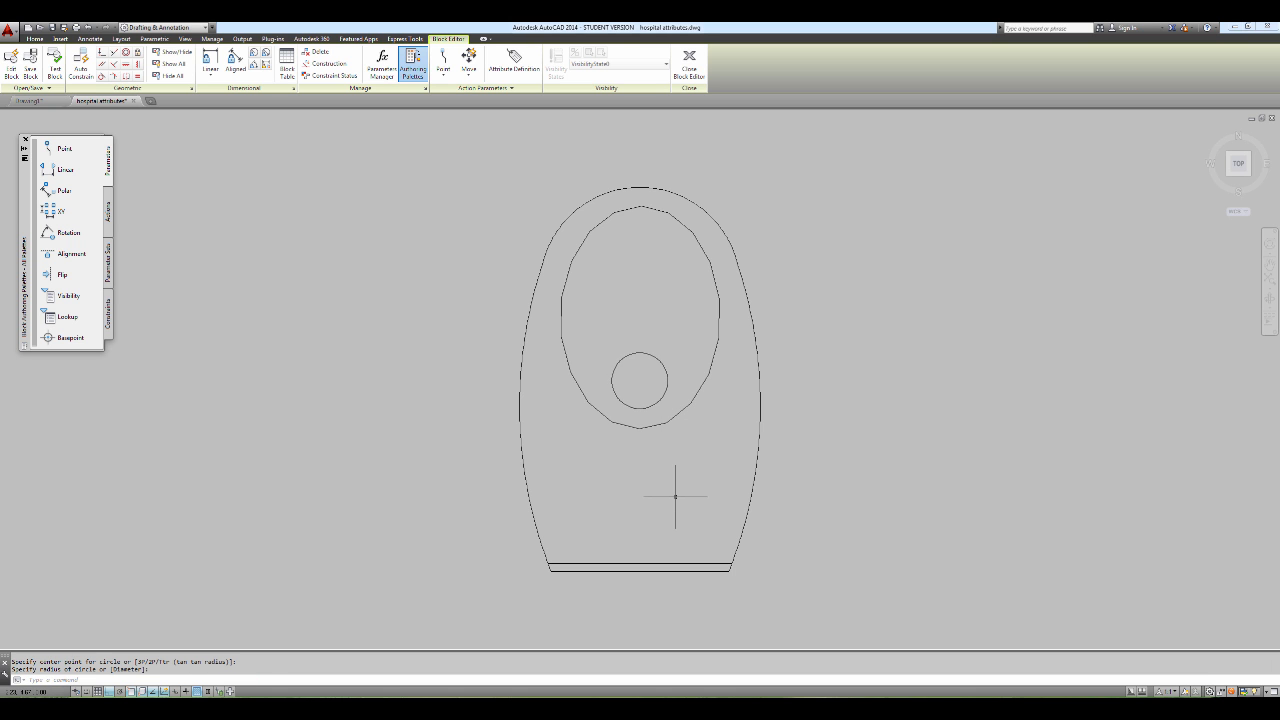
Step: Erase the upper of the two parallel lines across the toilet's base
text(e)
key(Return)
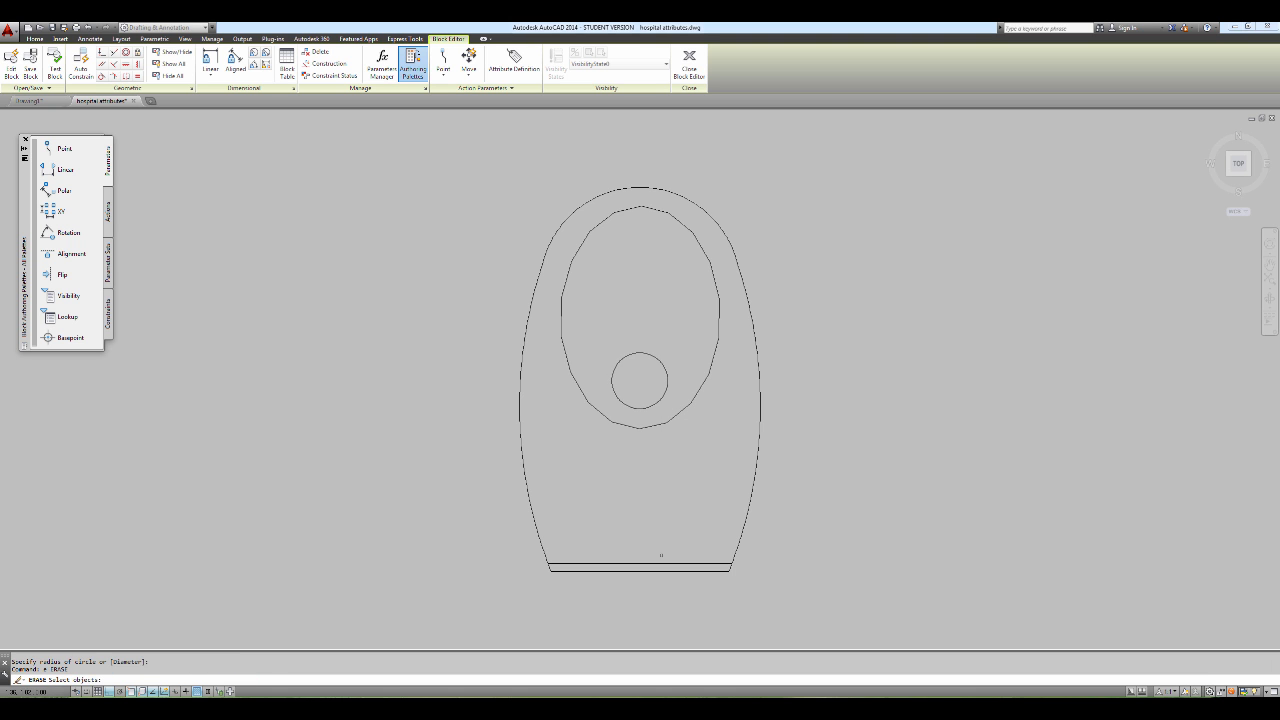
click(655, 553)
key(Return)
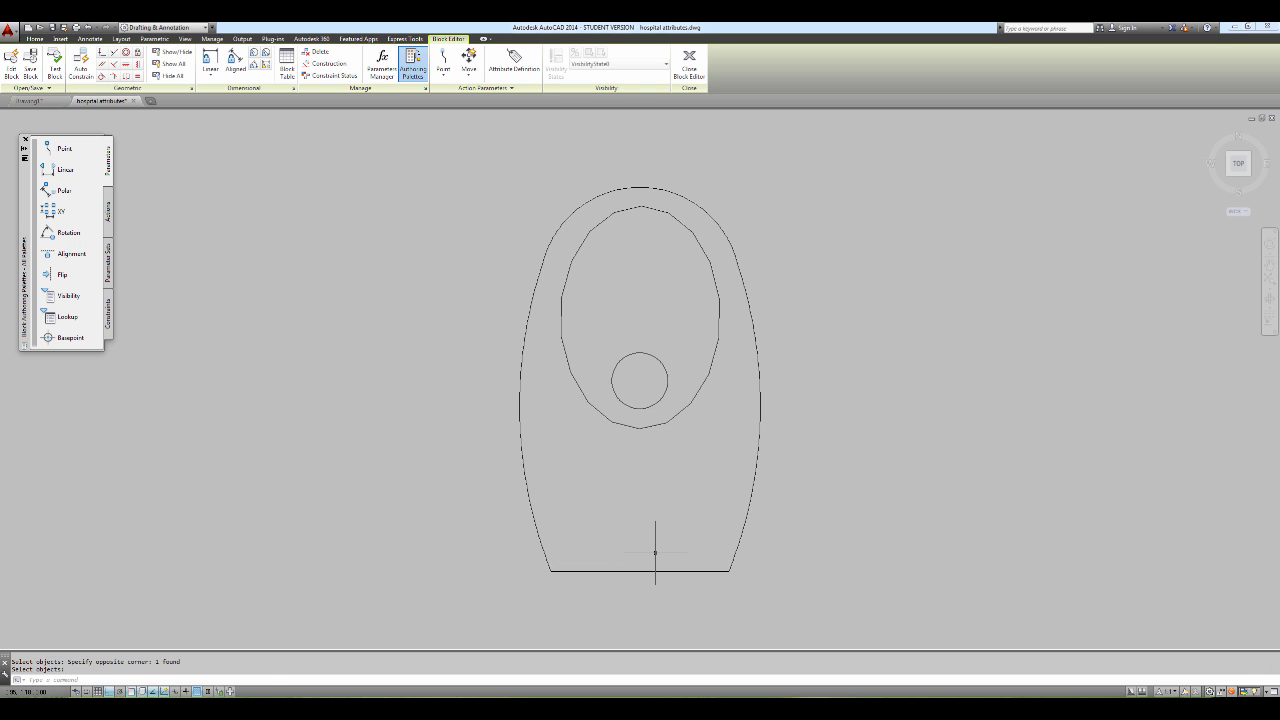
Step: Draw a circle with a radius of about 1.25 centred just above the toilet's base line, plus a smaller concentric circle inside it
text(c)
key(Return)
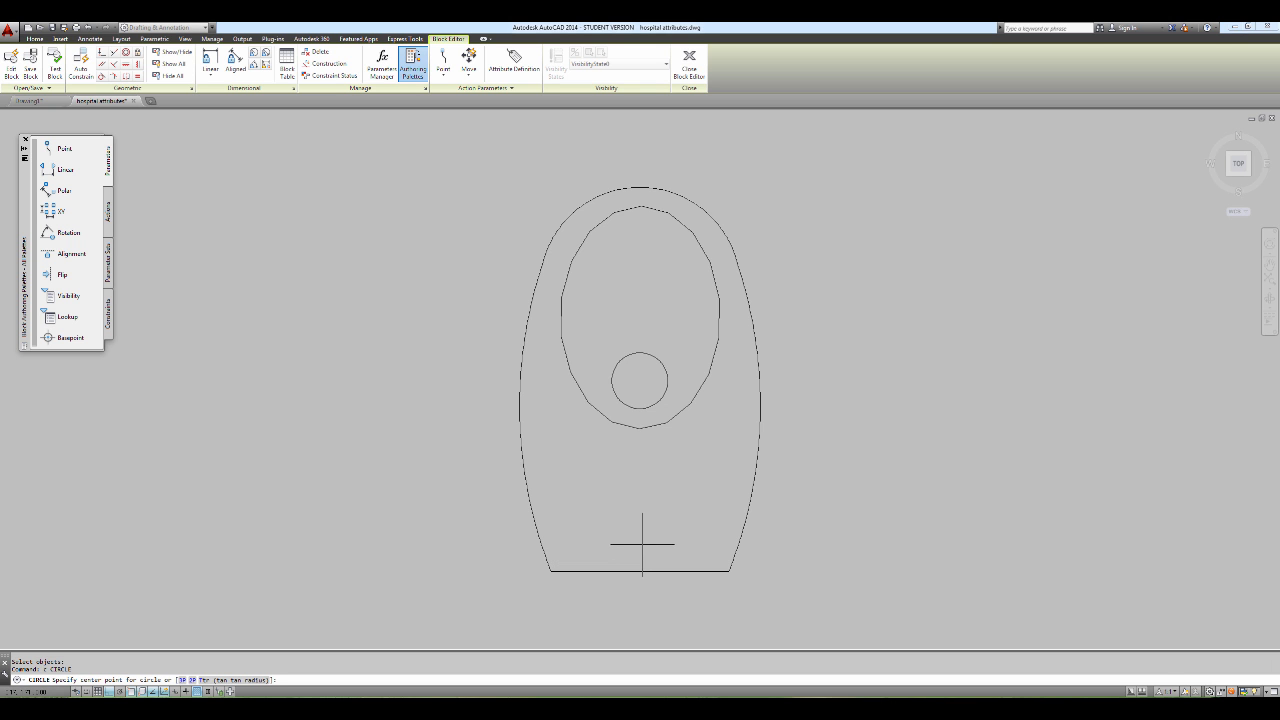
click(640, 545)
click(661, 541)
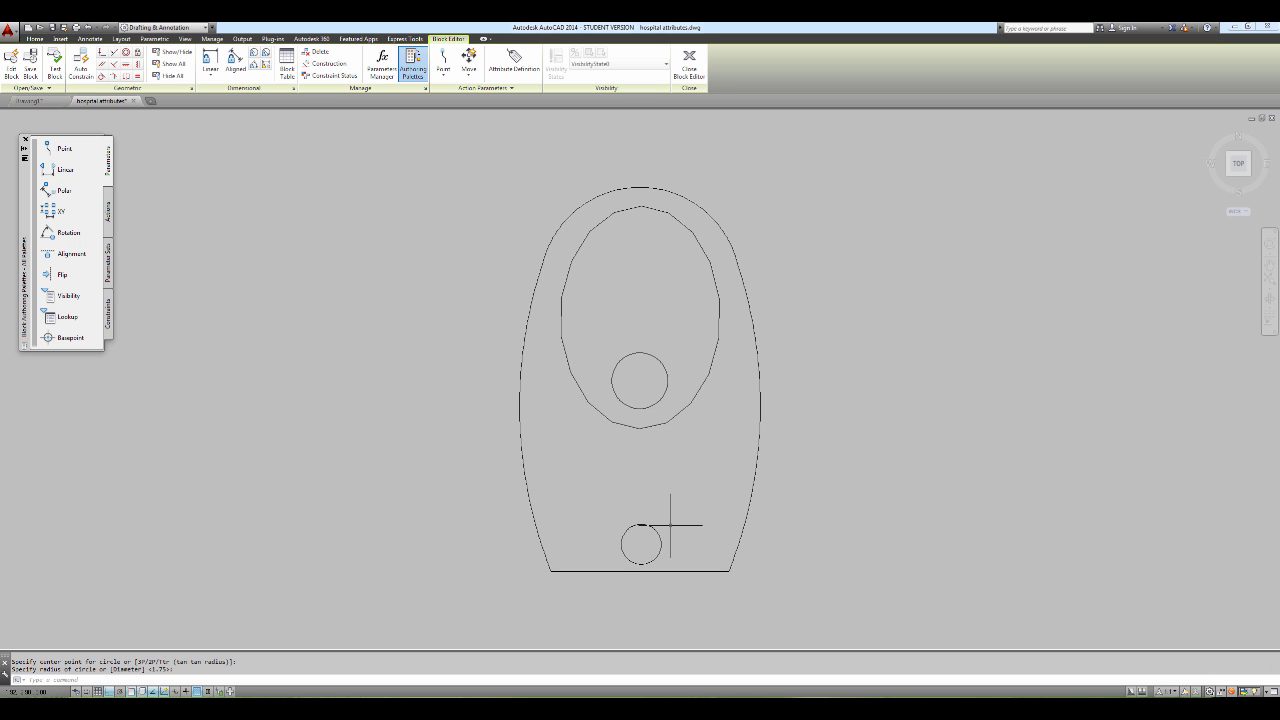
key(Return)
click(641, 544)
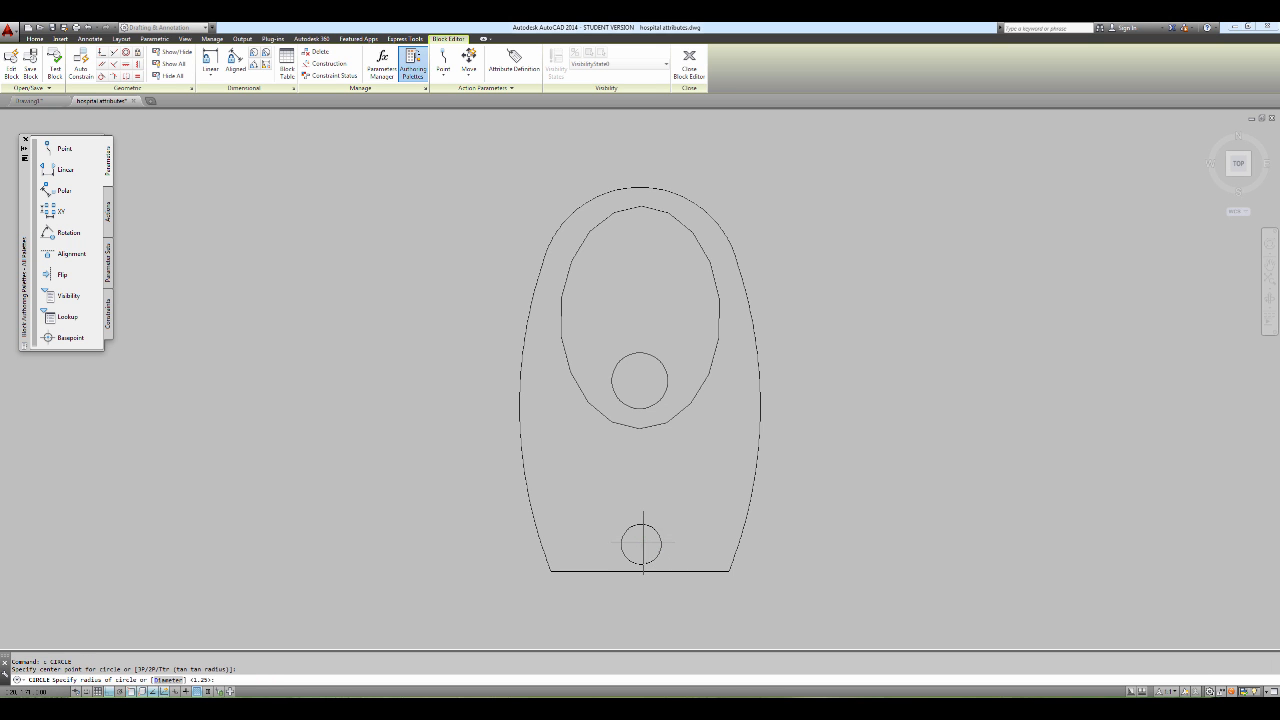
click(646, 536)
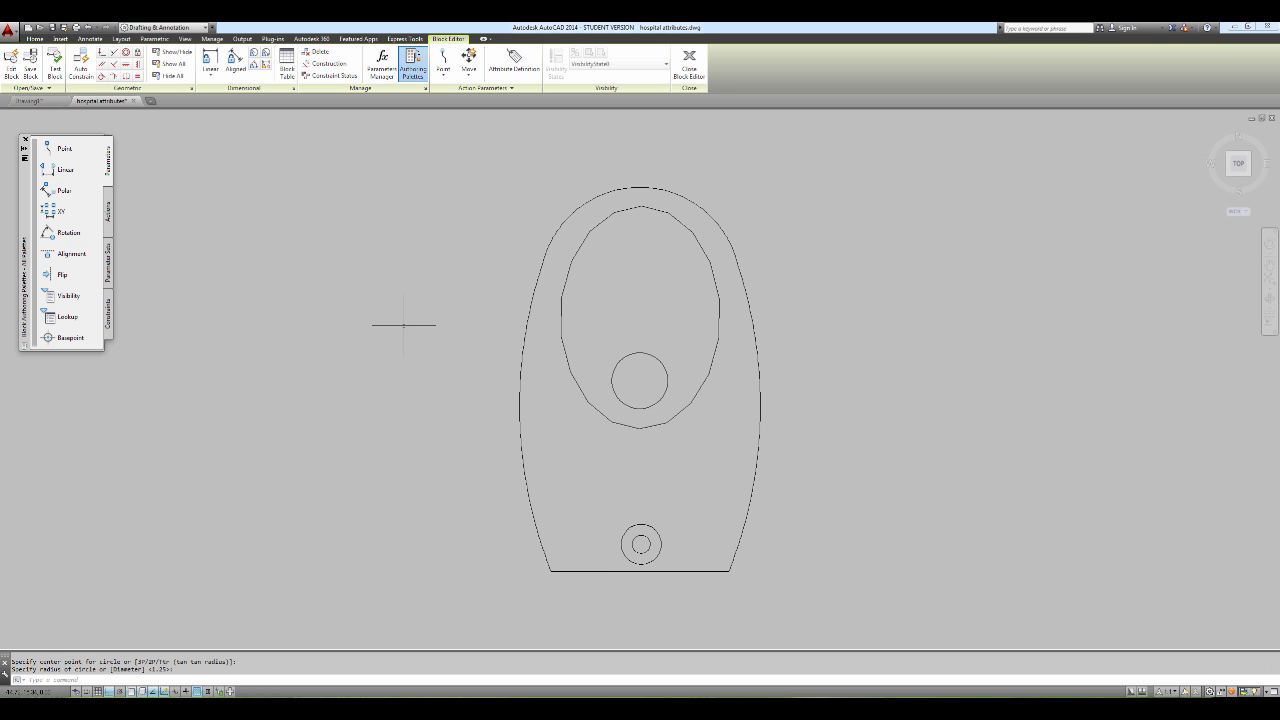
Step: Draw a small horizontal rectangle just to the right of the concentric circles near the toilet's base
text(rec)
key(Return)
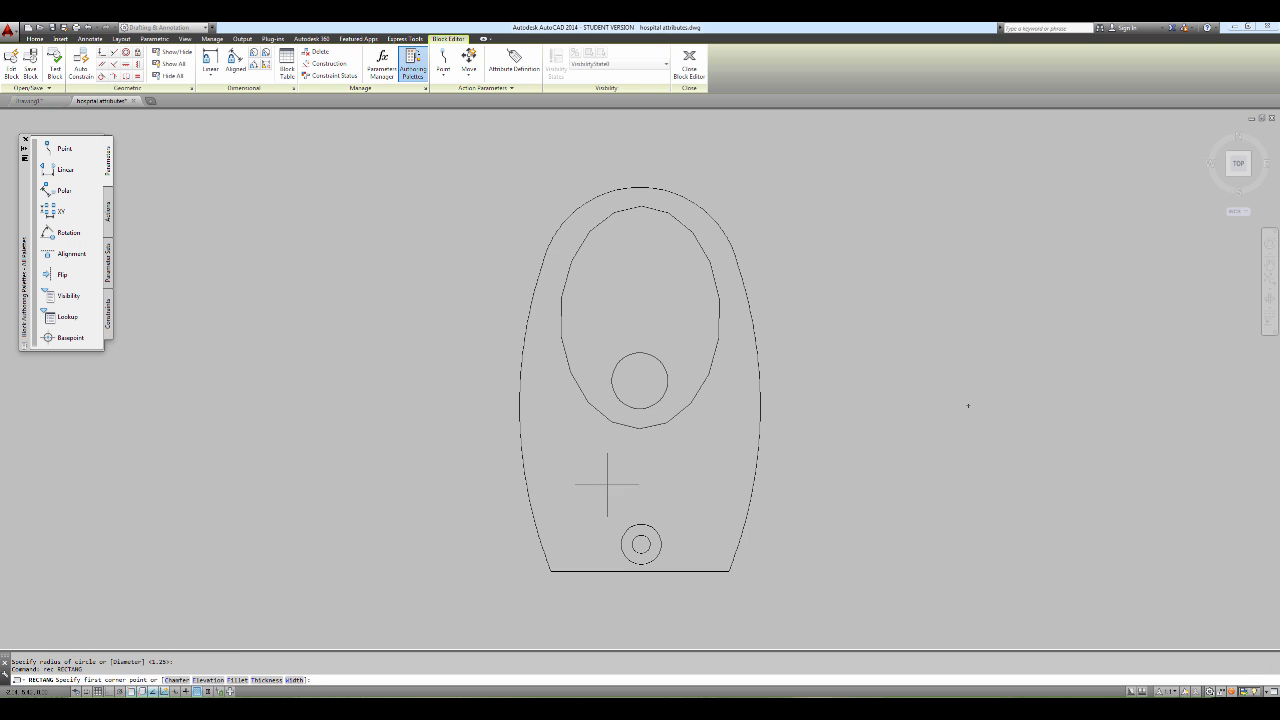
click(668, 535)
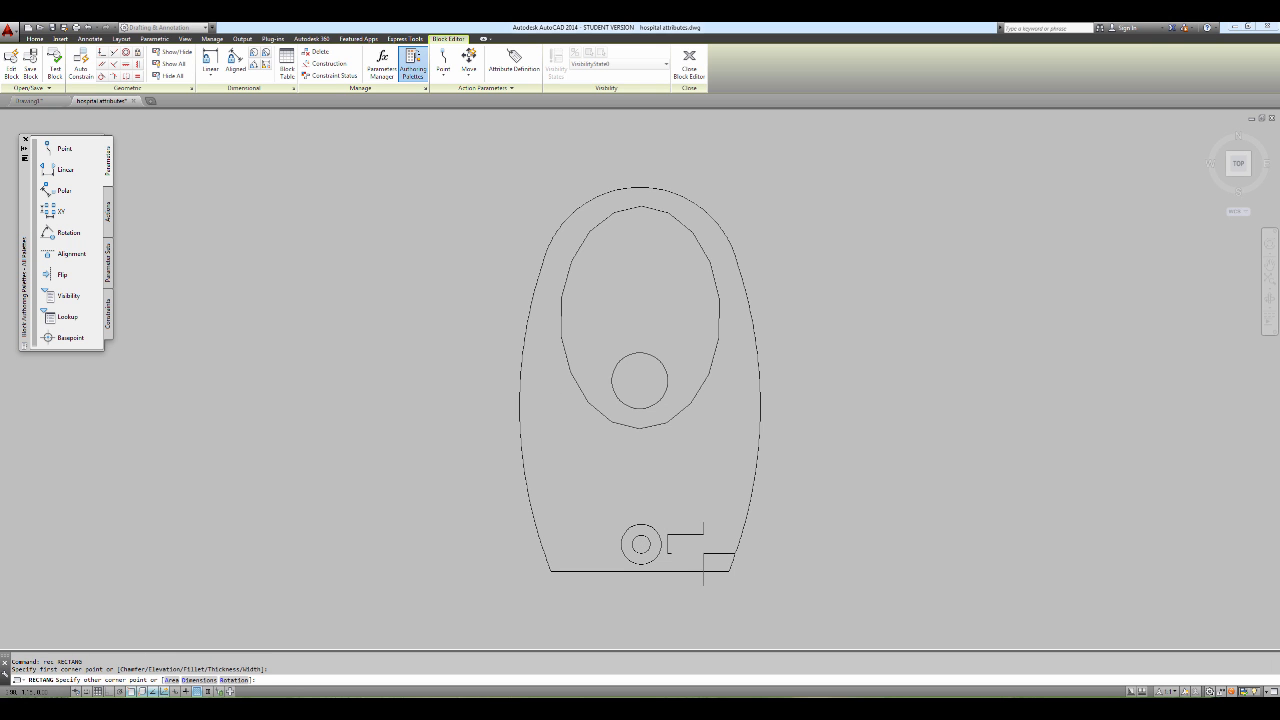
click(707, 553)
Step: Move the small rectangle horizontally about 1.00 unit so it overlaps the concentric circles near the toilet's base
text(m)
key(Return)
click(687, 535)
key(Return)
click(700, 522)
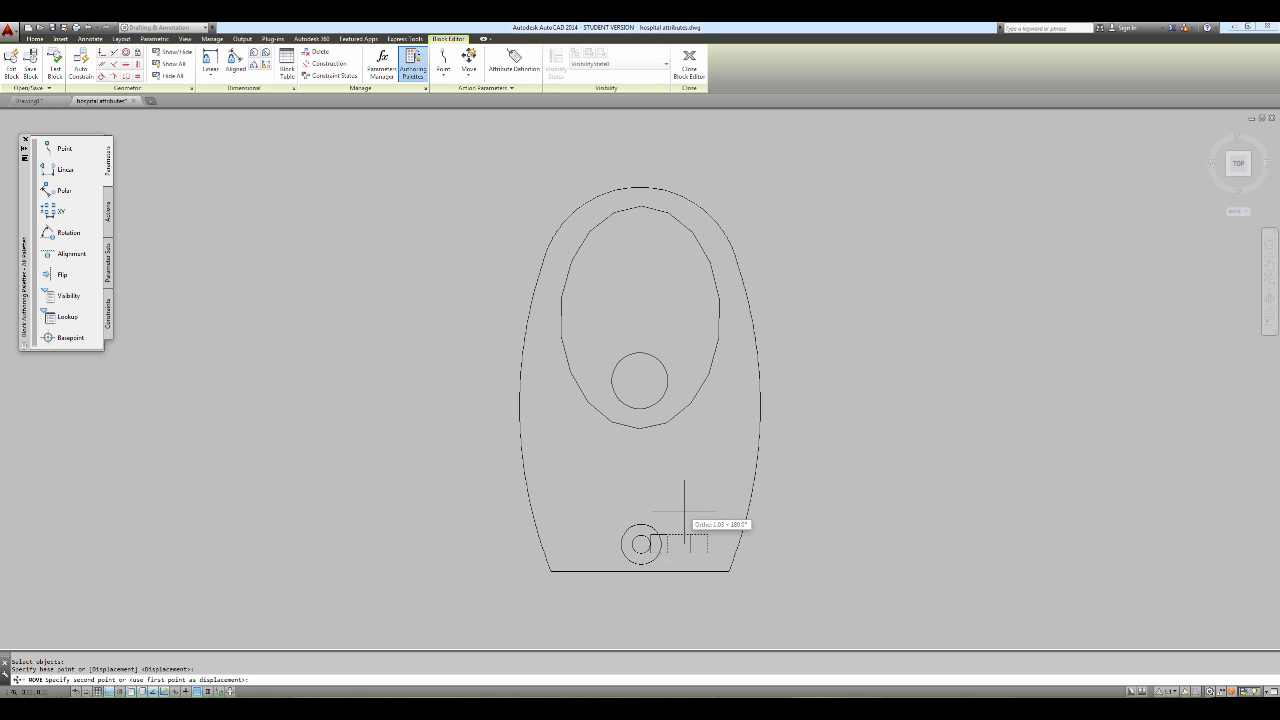
click(667, 511)
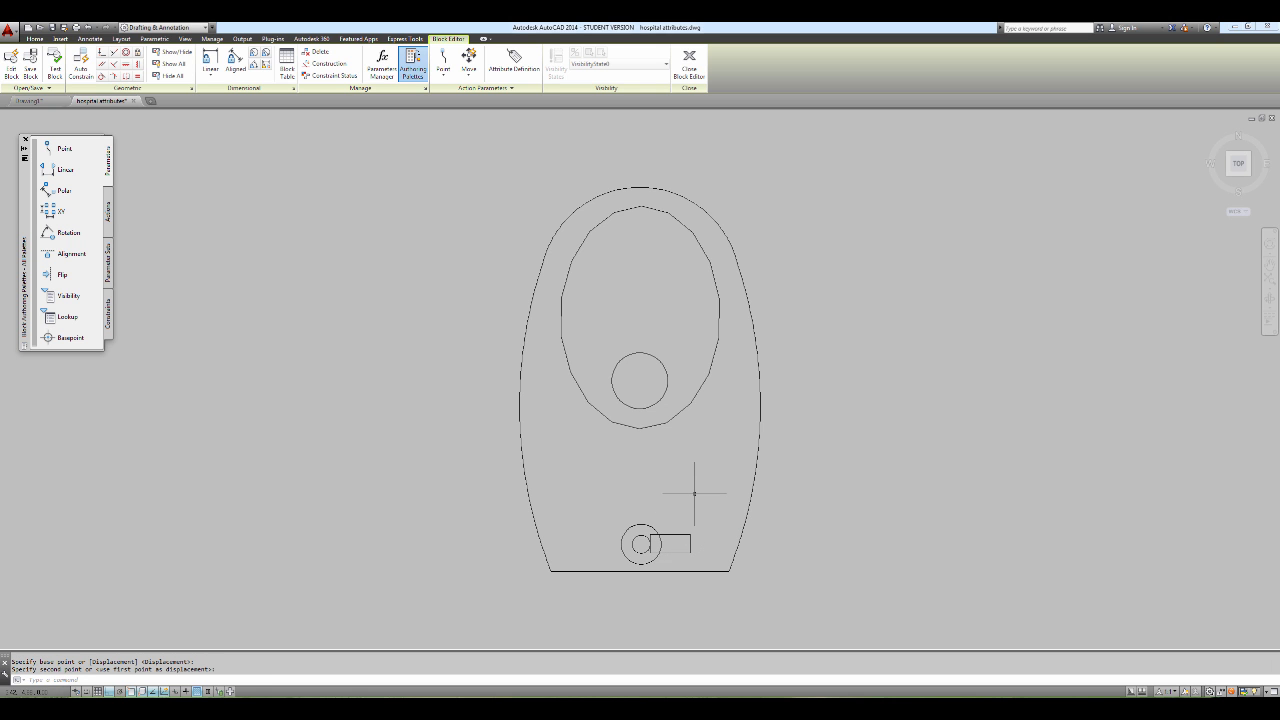
Step: Trim away the part of the outer concentric circle that lies inside the small rectangle
text(tr)
key(Return)
key(Return)
key(Escape)
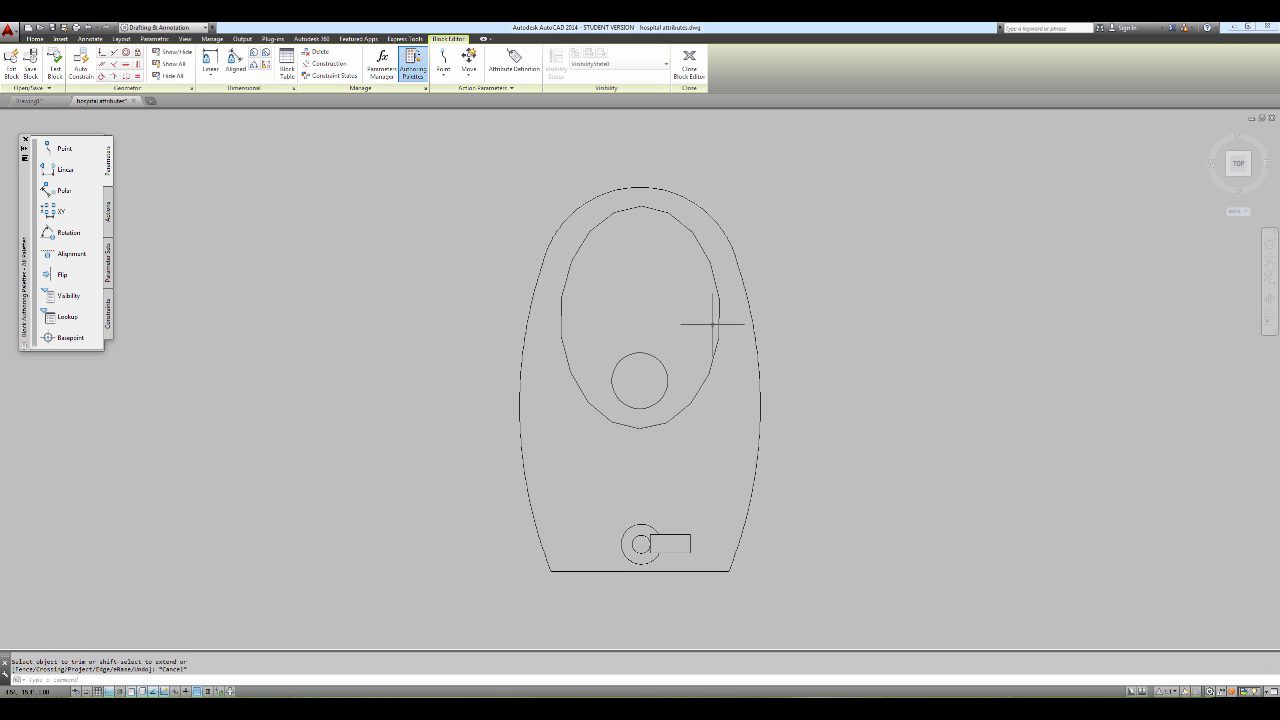
Step: Close the Block Editor, saving the changes to the toilet block and regenerating the drawing
click(689, 70)
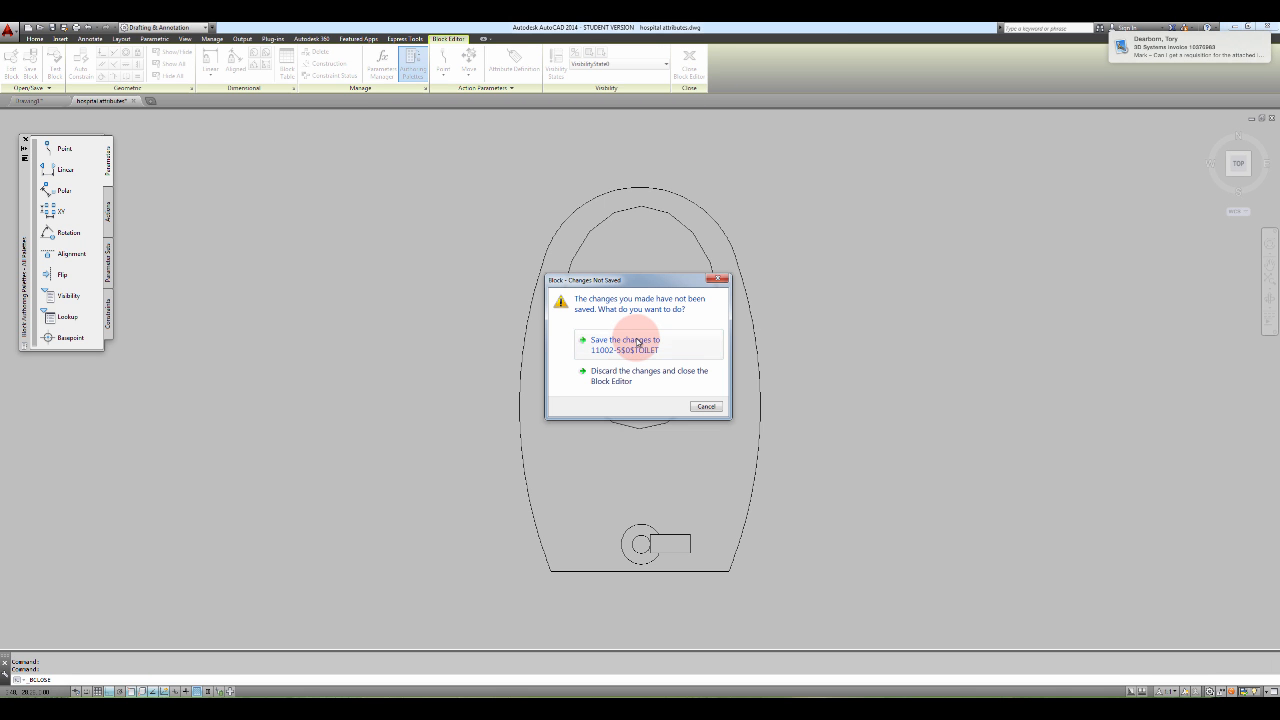
click(637, 341)
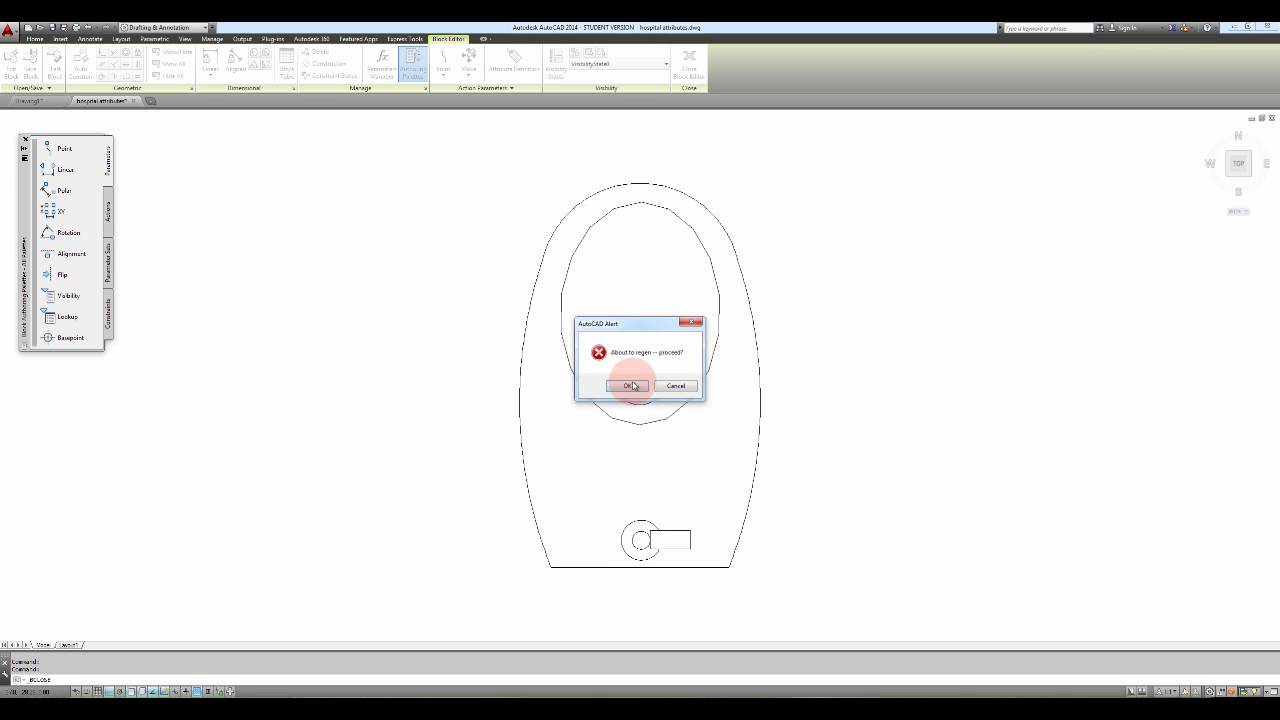
click(630, 386)
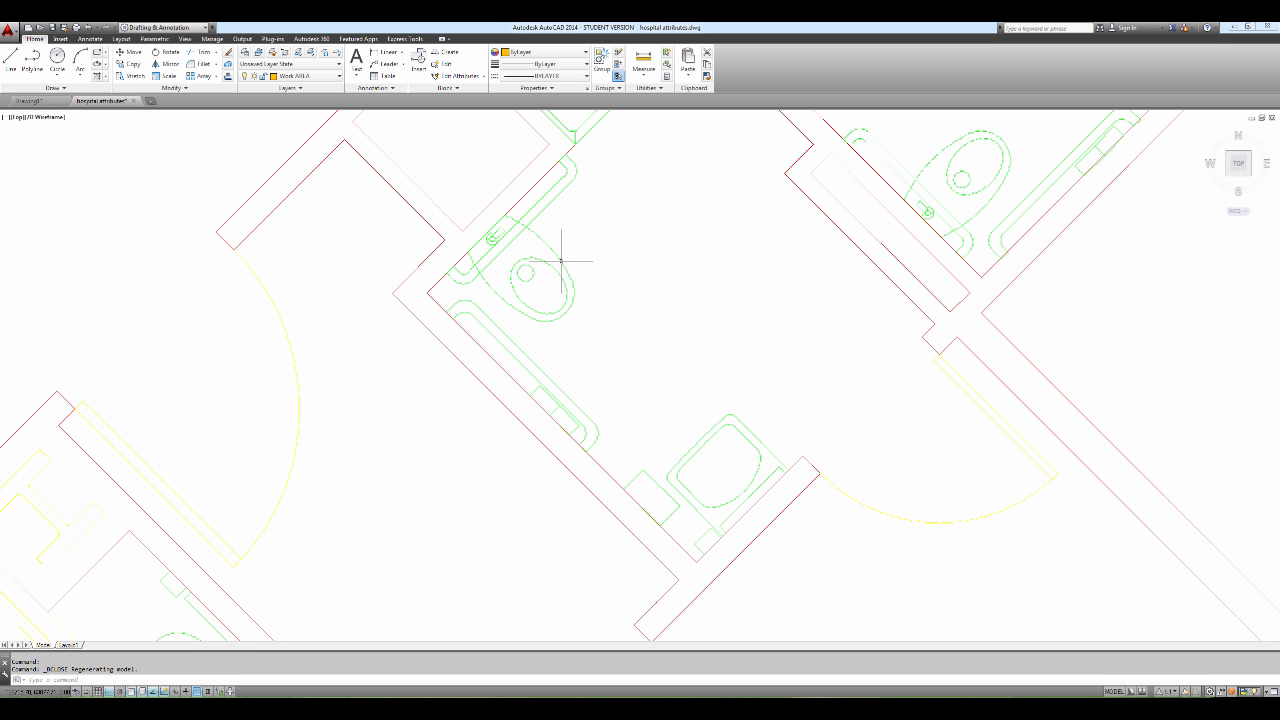
Step: Examine the toilet fixtures in several bathrooms across the hospital floor plan to check the edited toilet block
scroll(772, 255, down, 3)
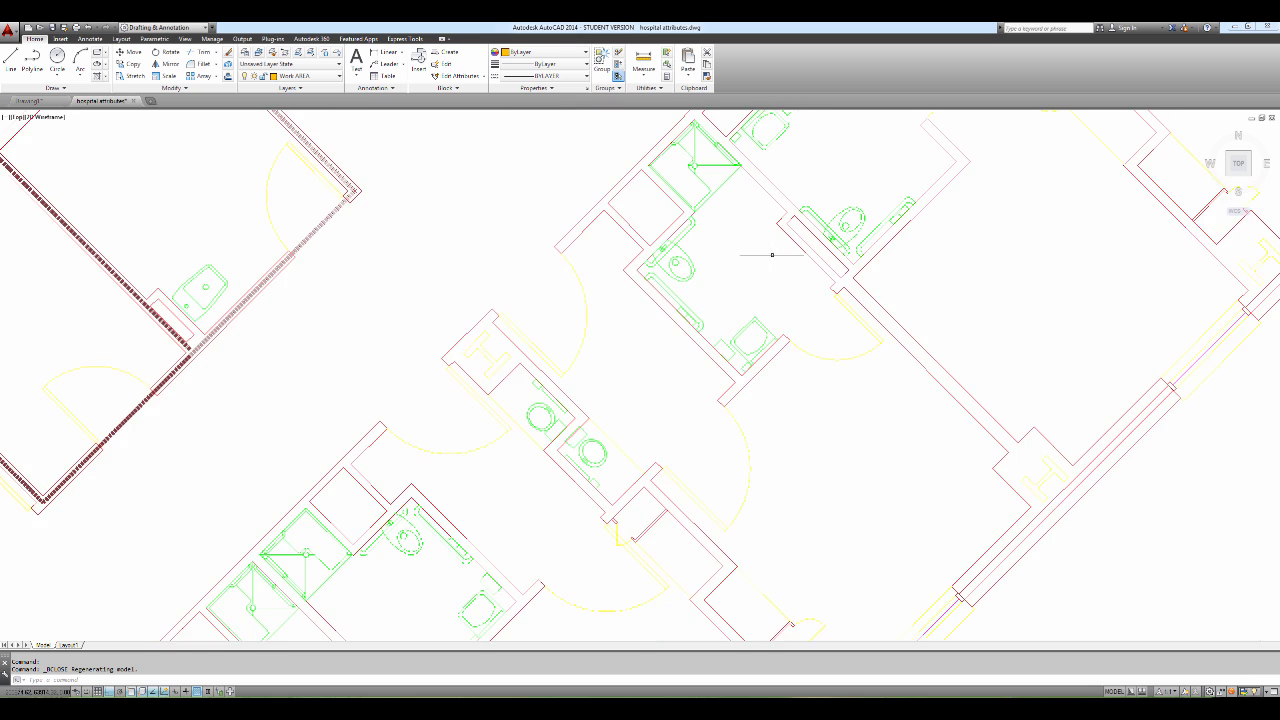
scroll(570, 468, up, 3)
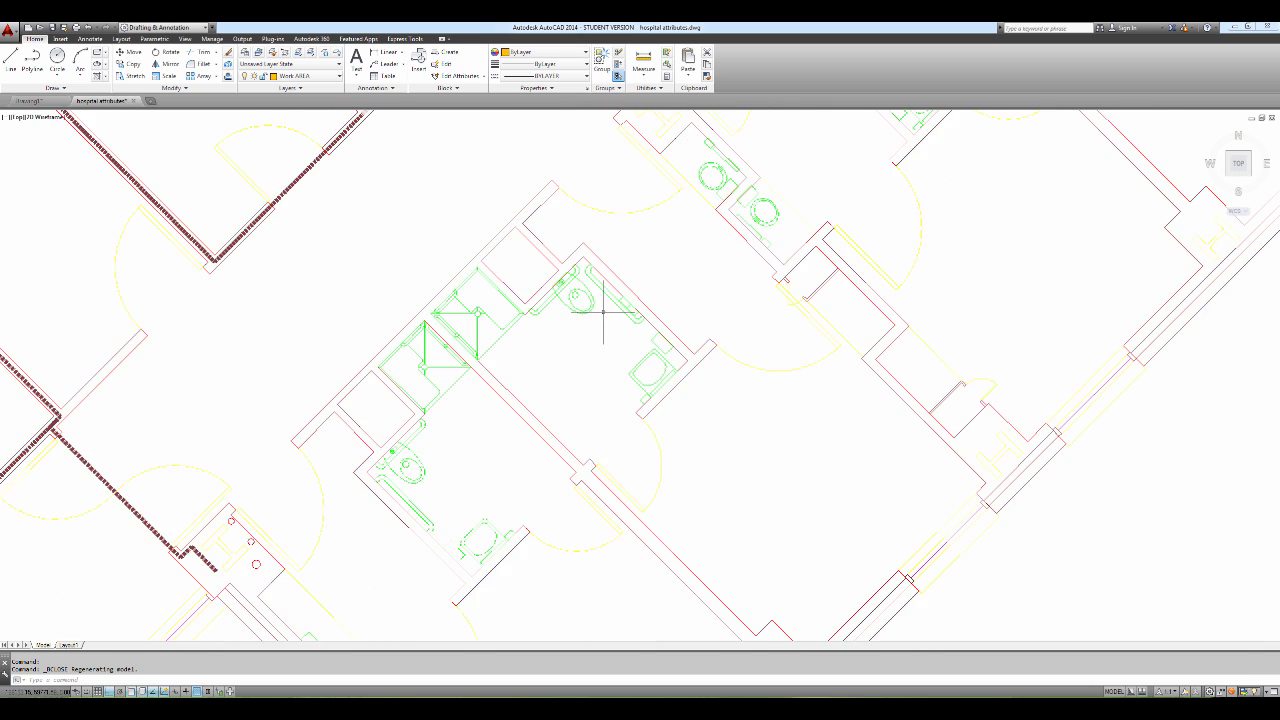
middle_drag(509, 398, 681, 173)
middle_drag(557, 392, 375, 549)
scroll(646, 328, down, 3)
middle_drag(654, 305, 517, 454)
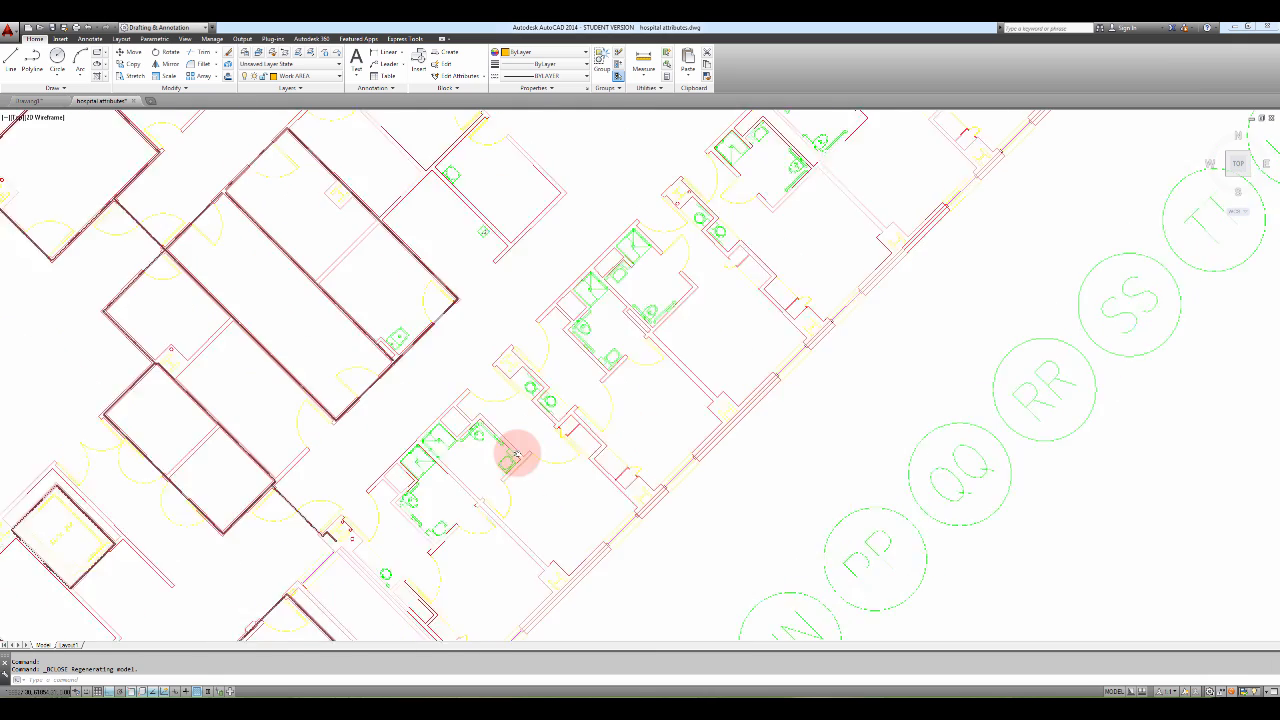
scroll(517, 457, down, 1)
middle_drag(677, 286, 611, 364)
scroll(611, 364, up, 1)
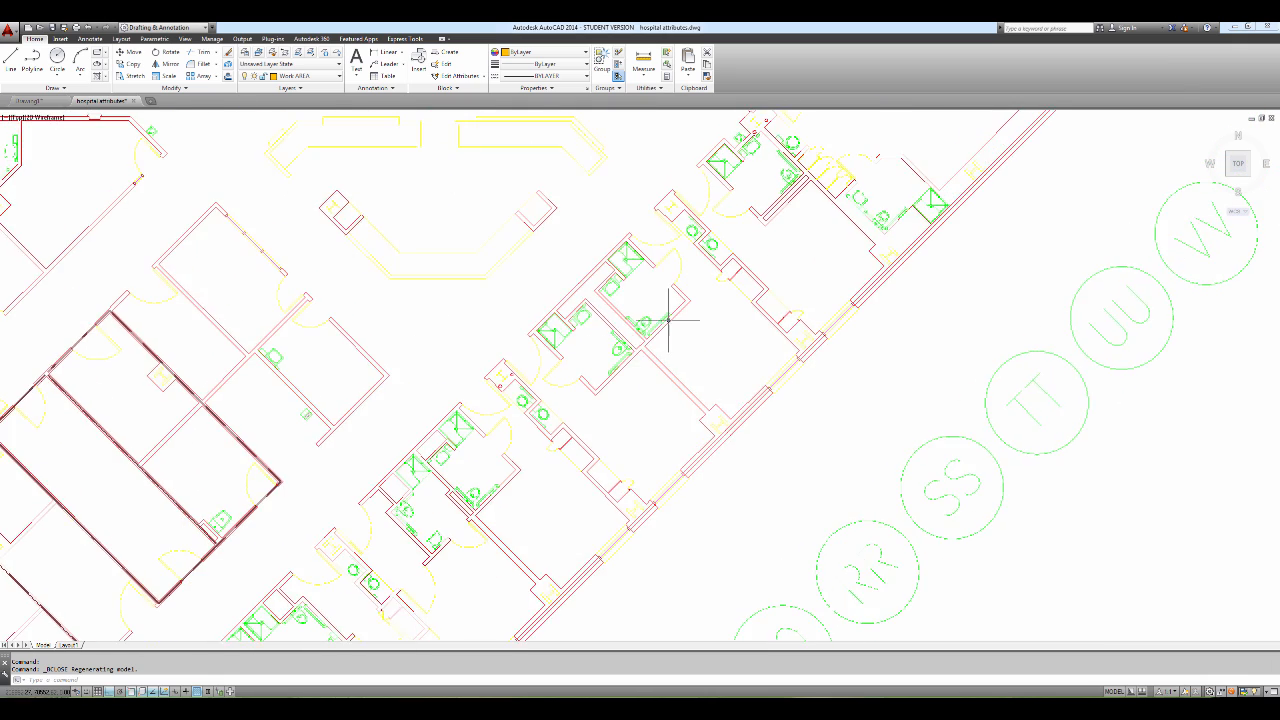
scroll(668, 320, up, 5)
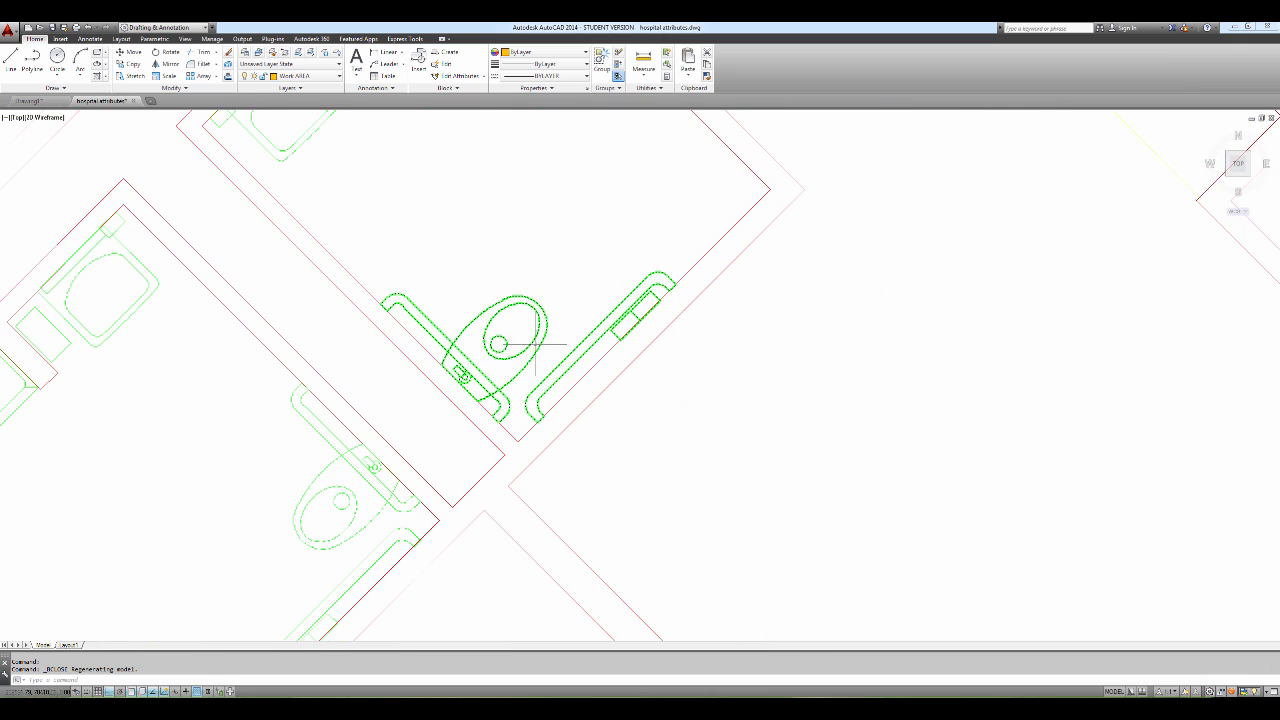
middle_drag(620, 237, 709, 200)
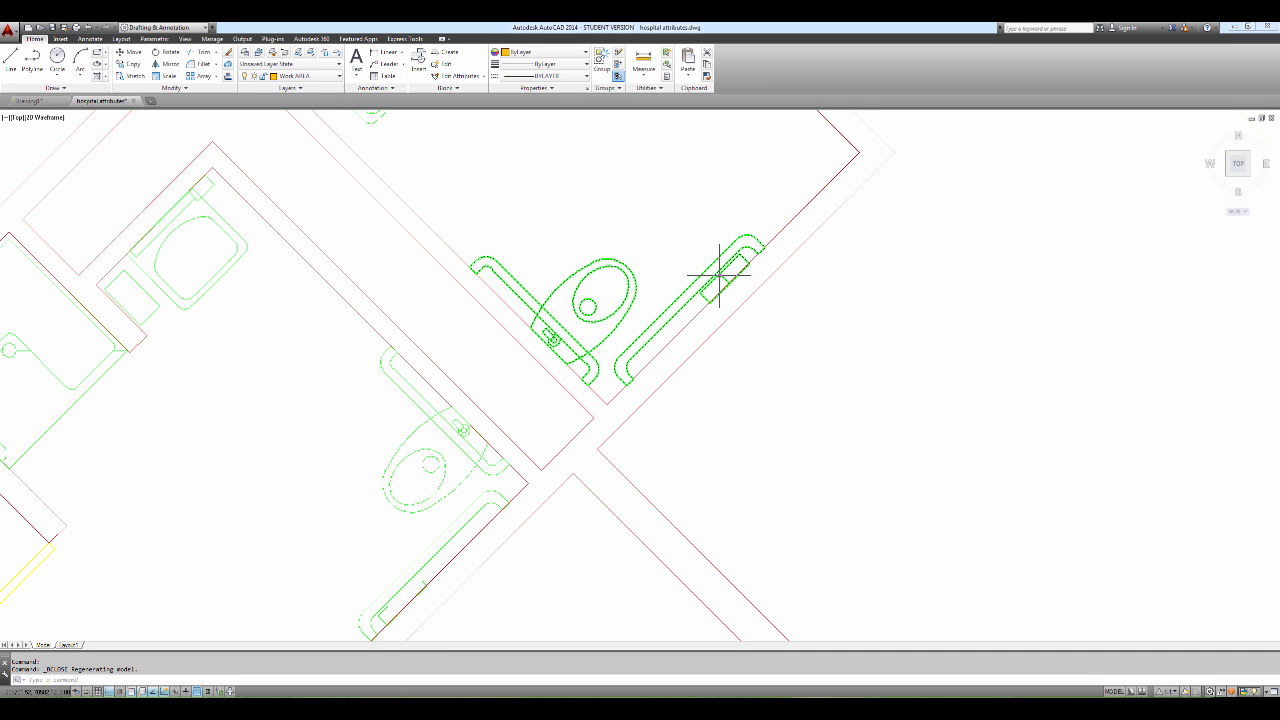
Step: Open the bathroom block containing the toilet and grab bars in the Block Editor
click(714, 275)
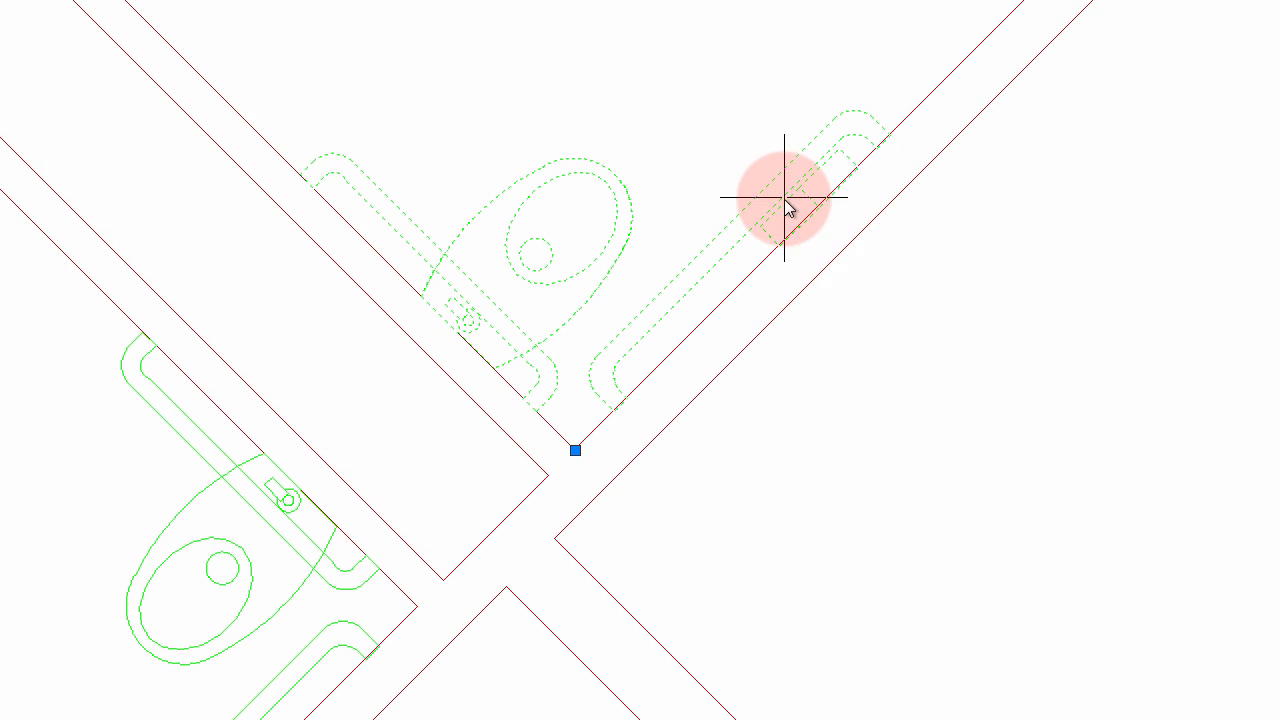
right_click(785, 205)
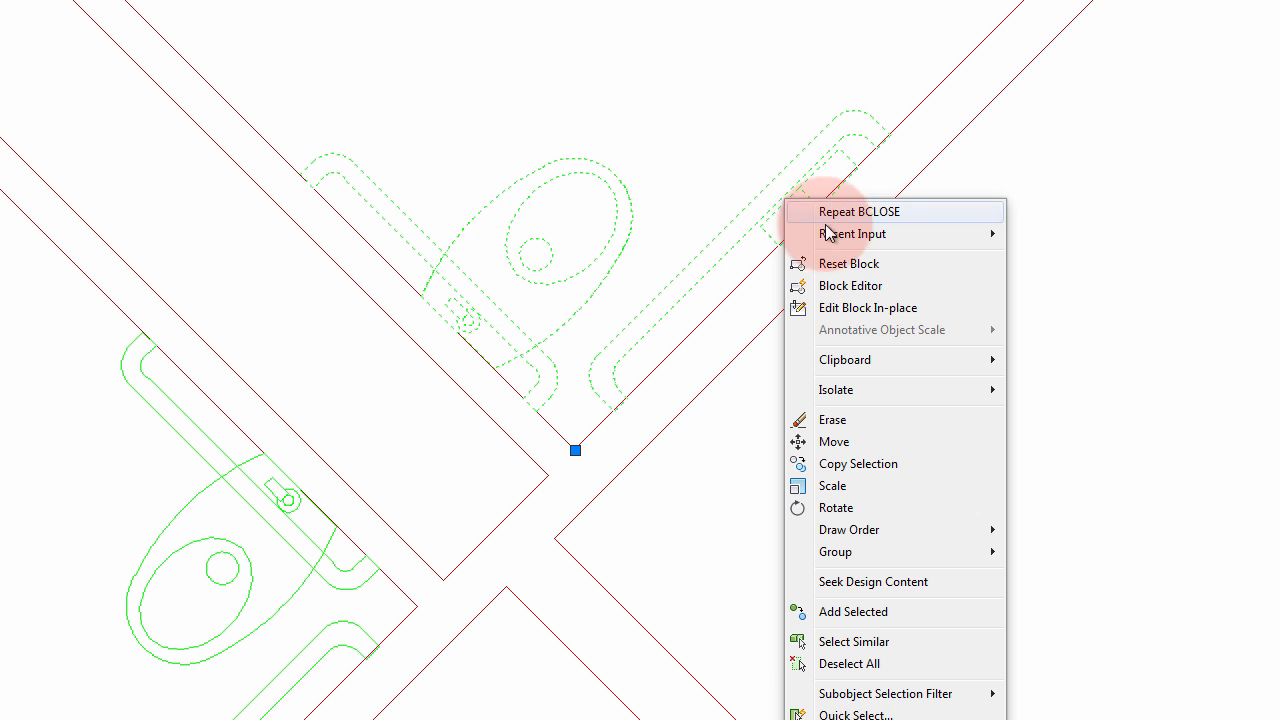
click(862, 286)
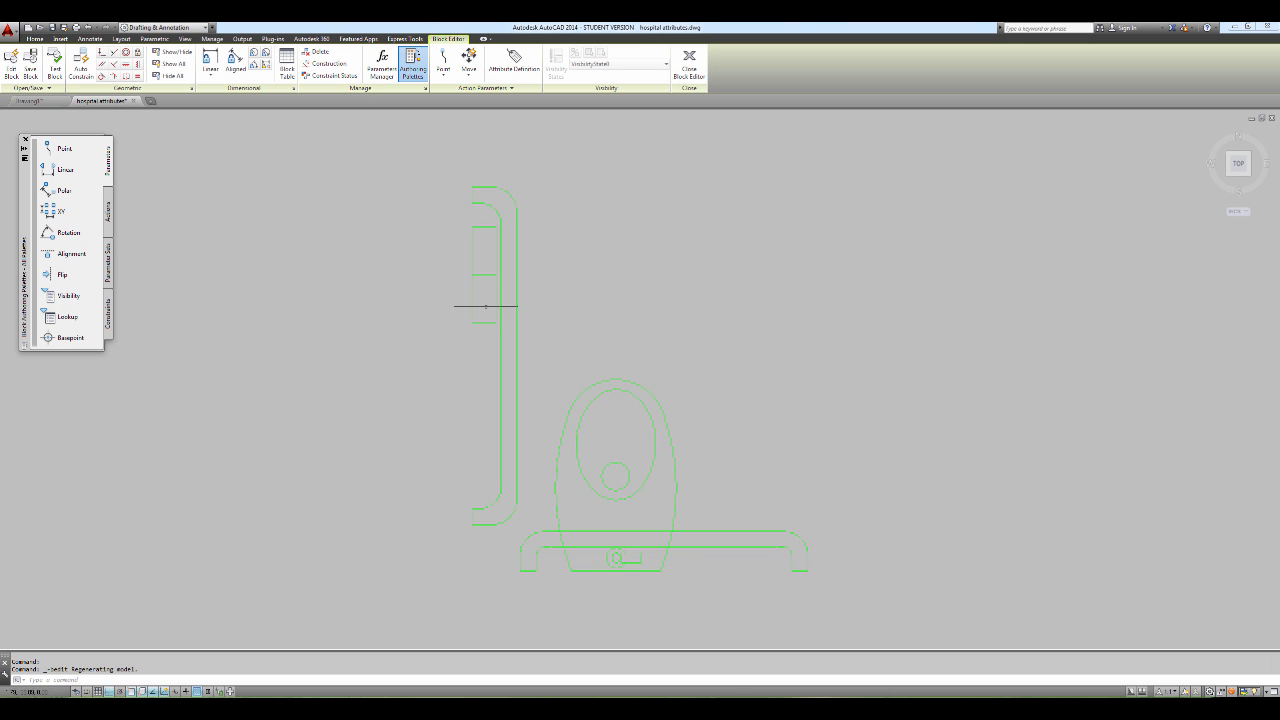
Step: Move the stacked boxes beside the vertical grab bar straight down to about the middle of the bar
text(m)
key(Return)
click(446, 342)
click(508, 214)
key(Return)
click(592, 221)
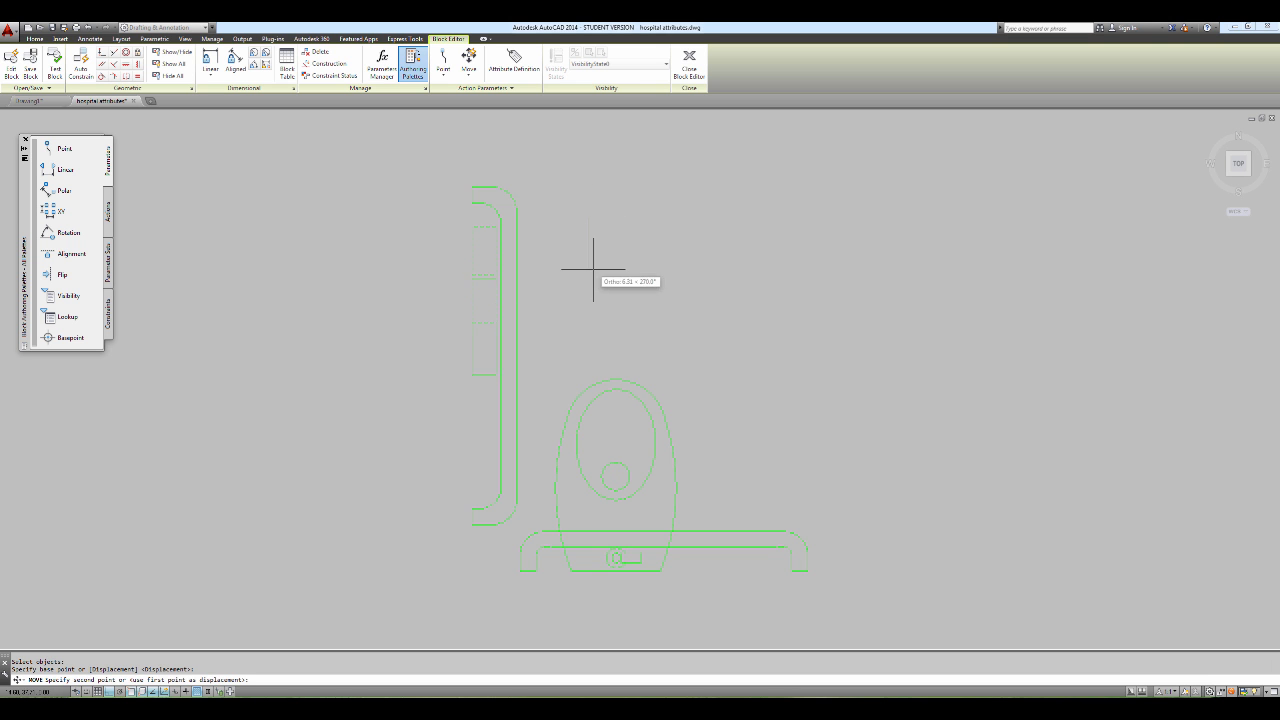
click(596, 301)
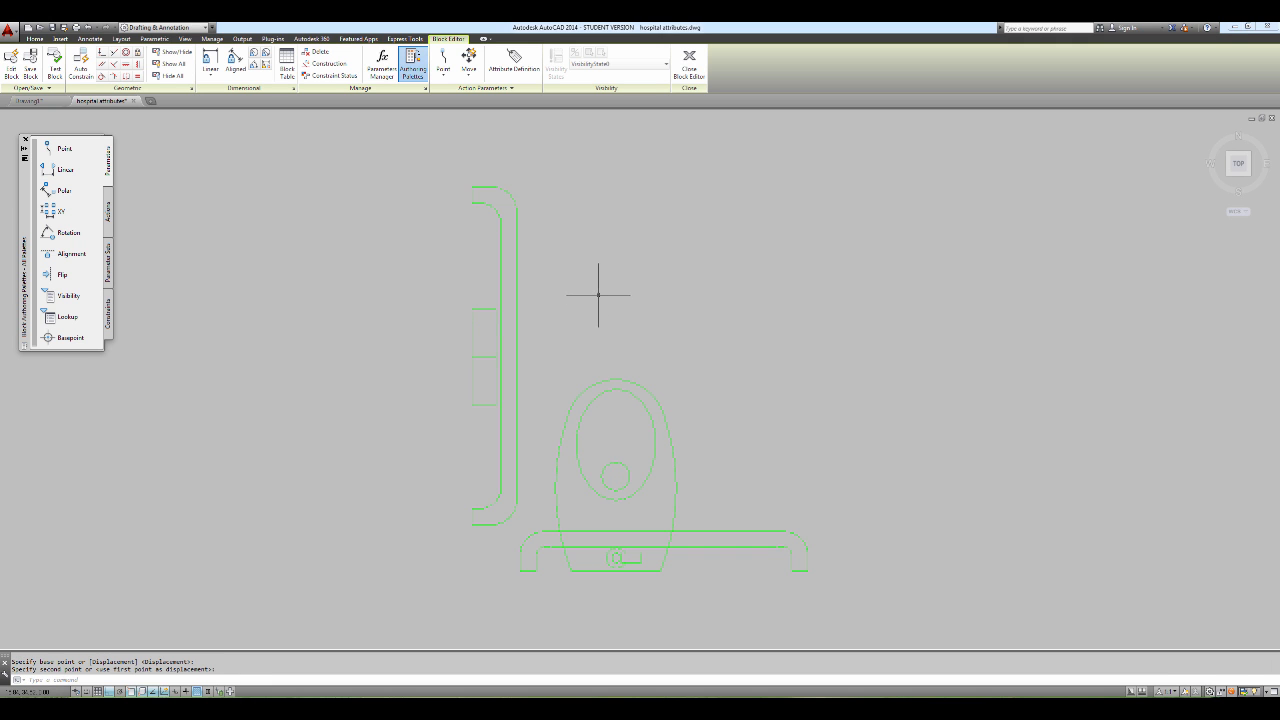
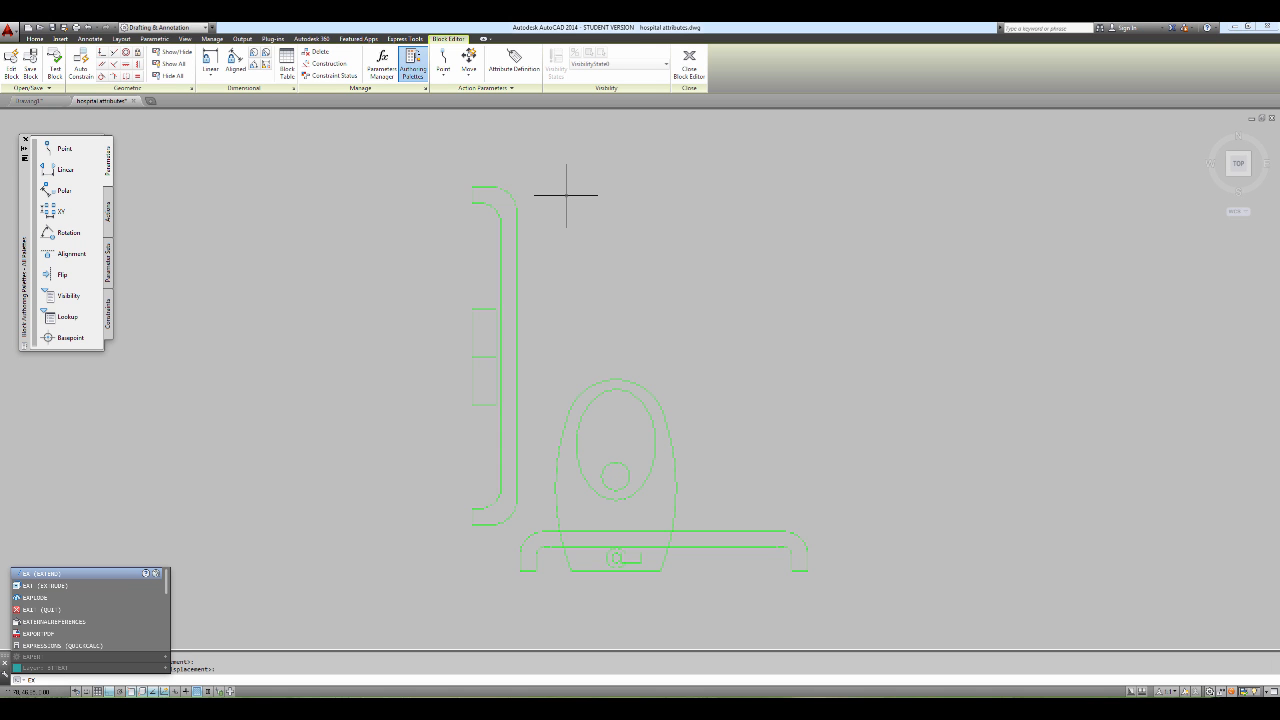
Step: Explode the vertical grab bar's outline into separate lines and arcs
text(ort)
key(Return)
key(Escape)
key(Escape)
text(explod)
key(Return)
click(520, 199)
key(Return)
Step: Erase the inner and outer rounded corner arcs at both ends of the vertical grab bar
text(e)
key(Return)
click(492, 208)
key(Return)
key(Return)
click(499, 499)
click(508, 514)
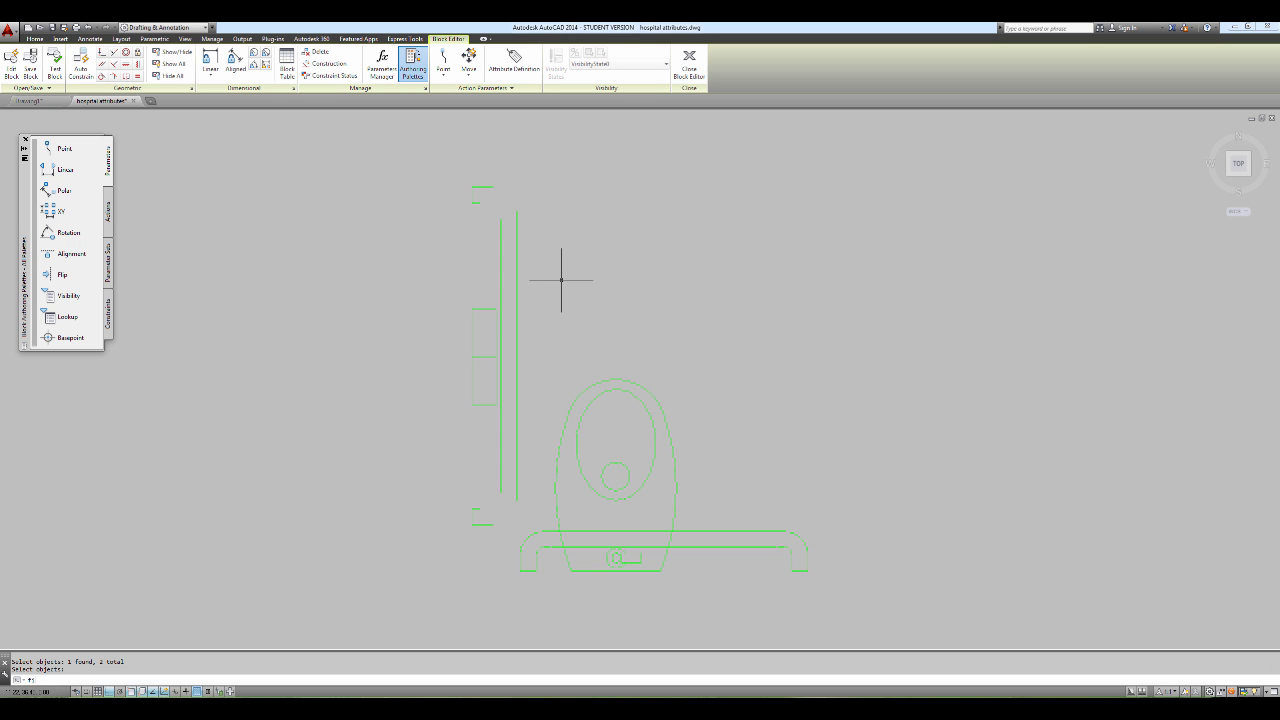
Step: Fillet the upper and lower inner corners of the vertical grab bar with a radius of 2.00
key(Return)
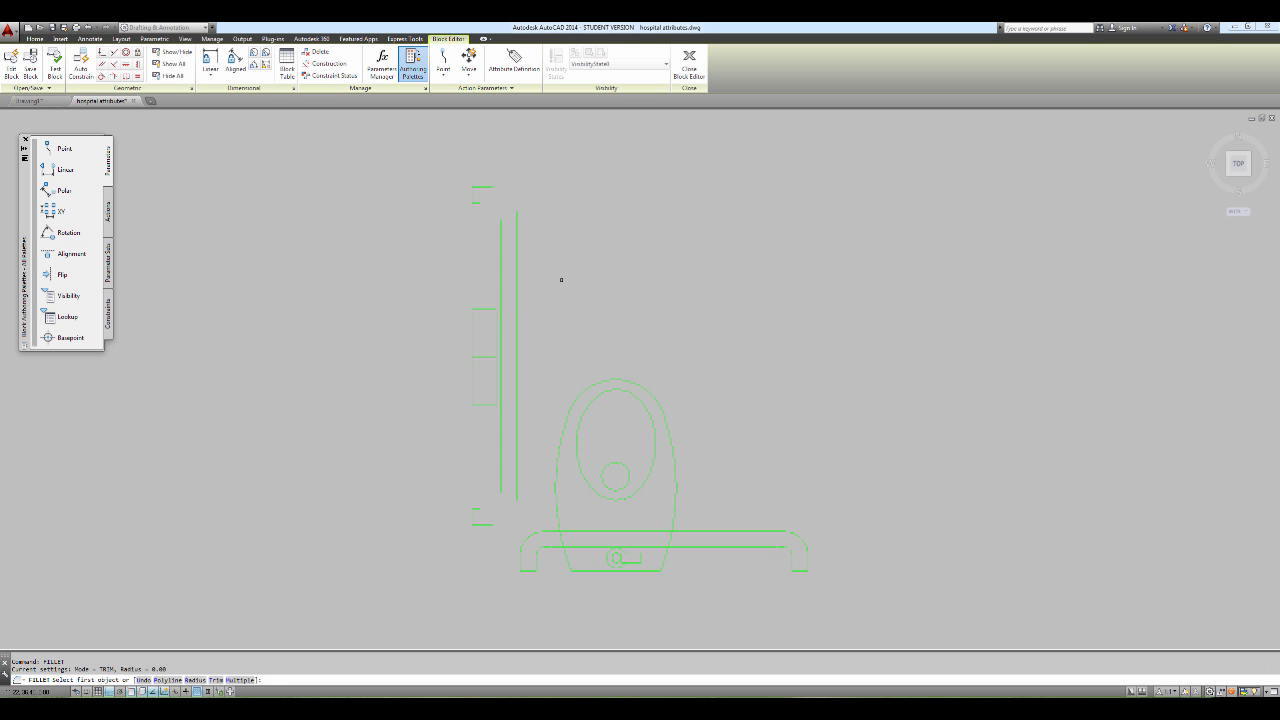
key(Return)
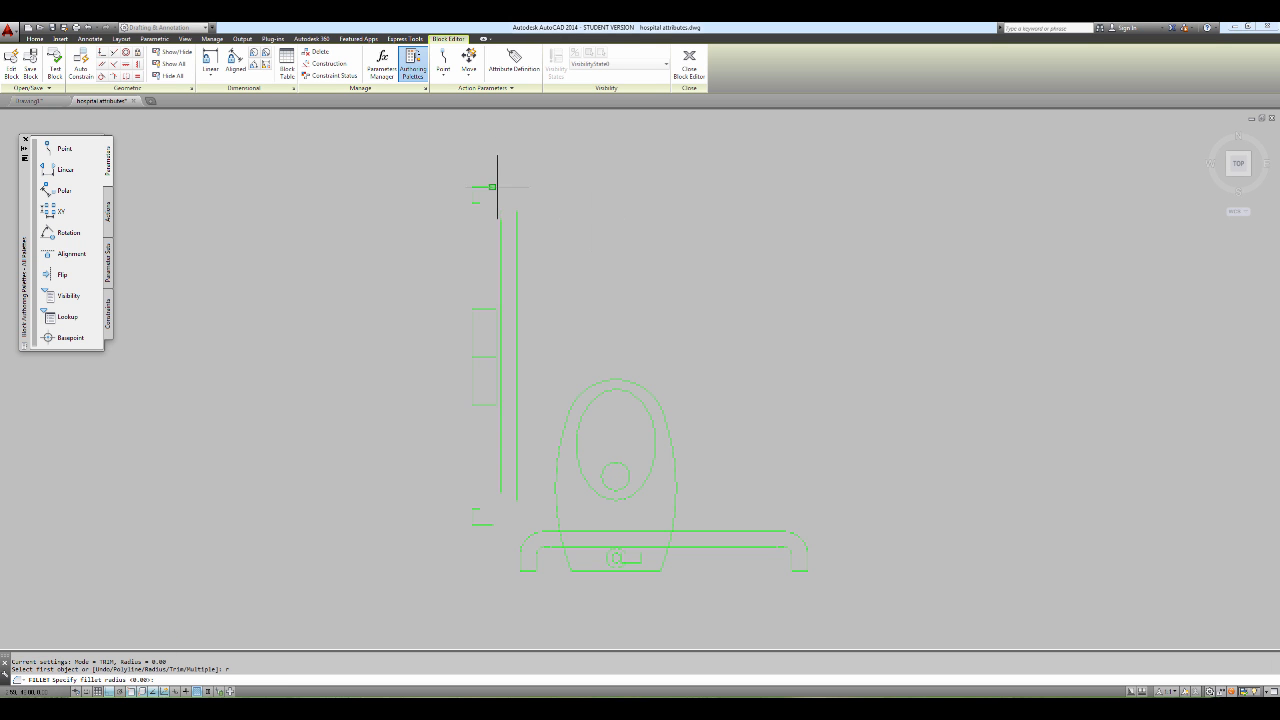
click(501, 236)
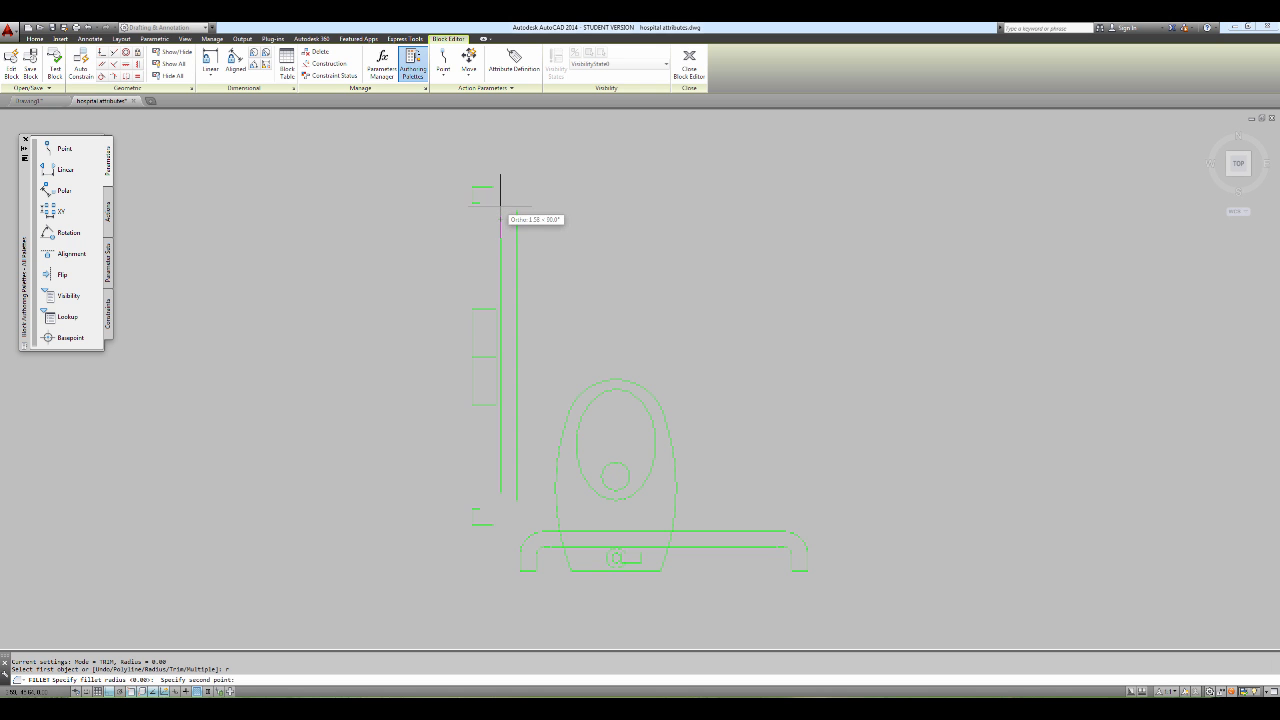
click(500, 211)
click(500, 212)
click(478, 203)
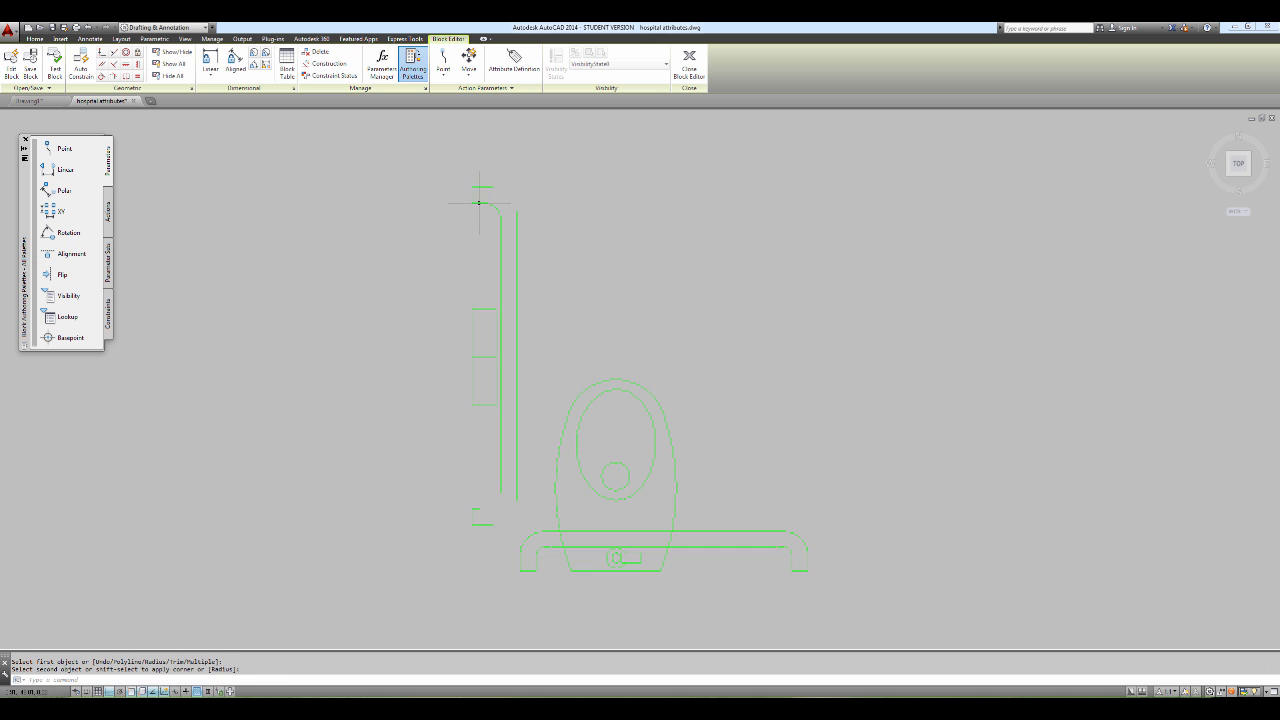
key(Return)
click(500, 480)
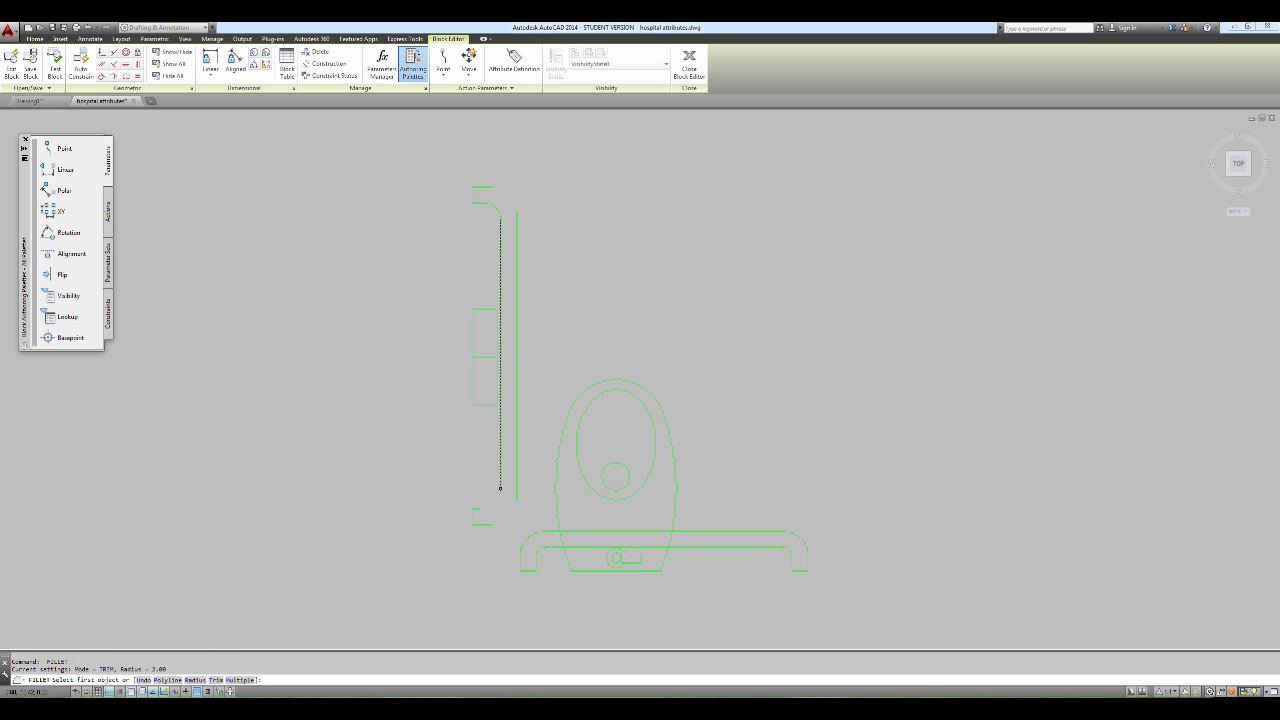
click(480, 510)
key(Return)
click(568, 388)
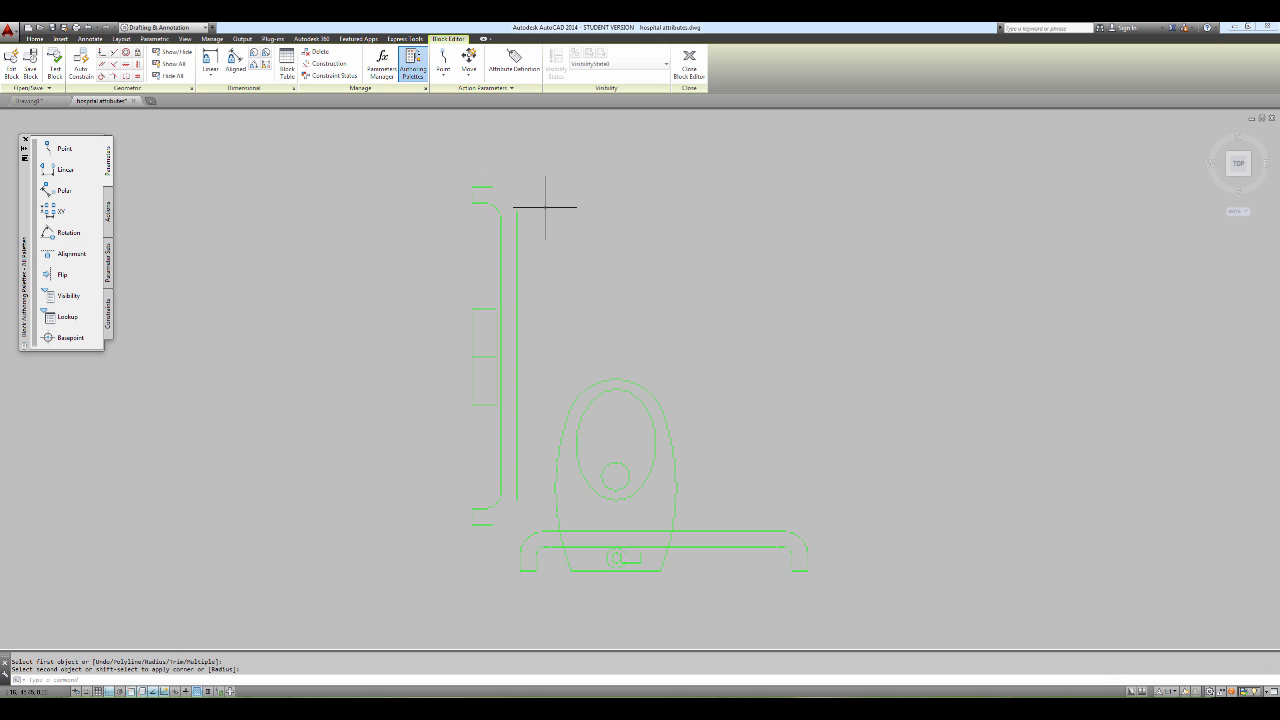
key(Return)
key(Escape)
key(Return)
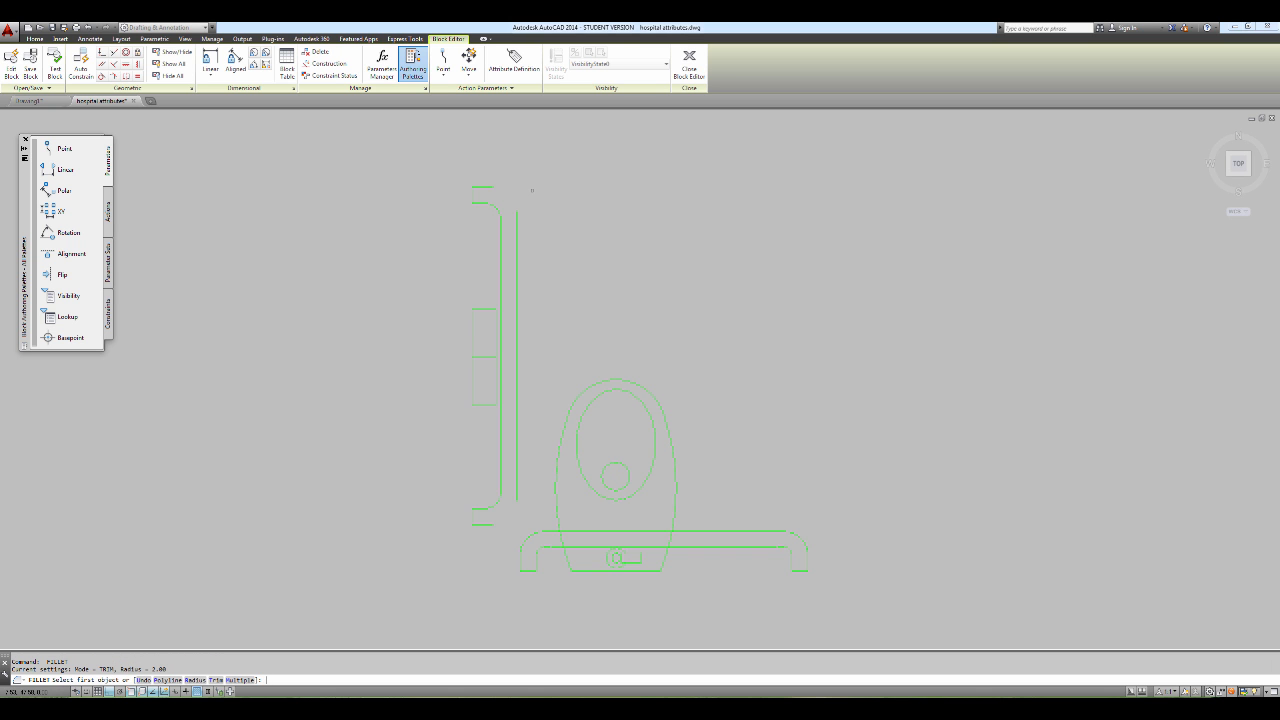
key(Escape)
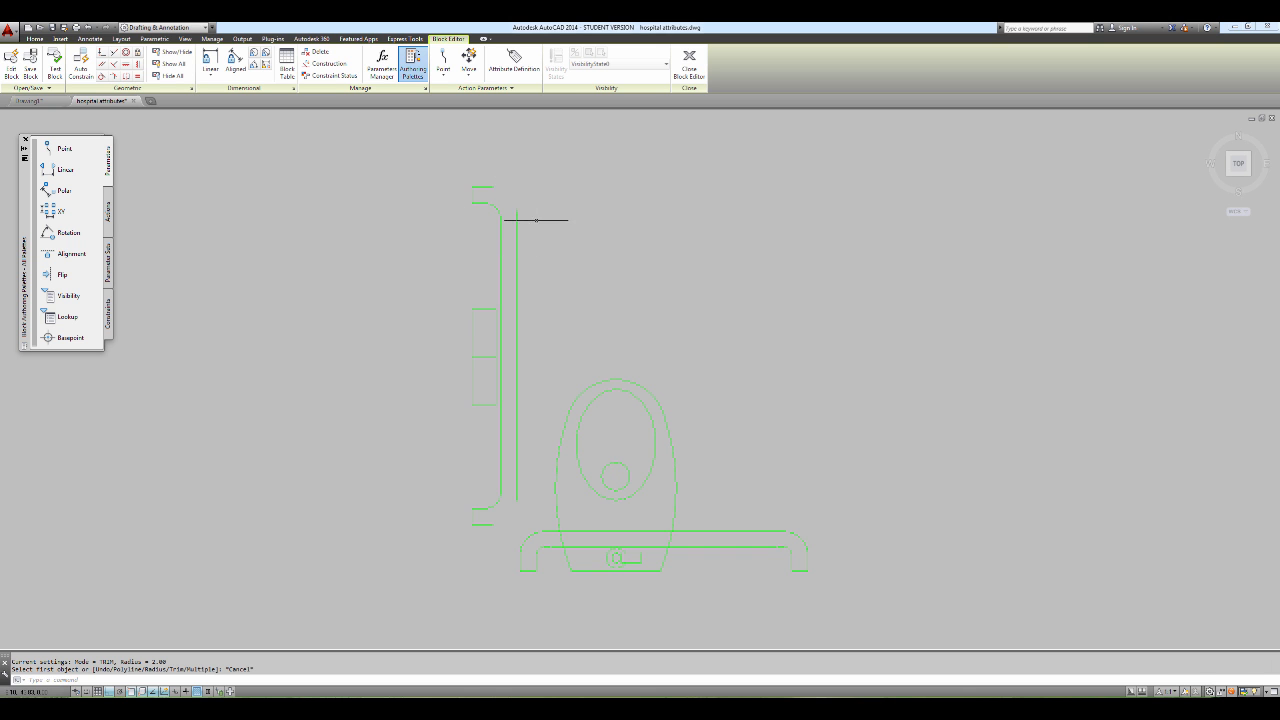
Step: Offset the two inner corner arcs of the vertical grab bar outward by the bar's thickness, picked between its inner and outer lines
text(o)
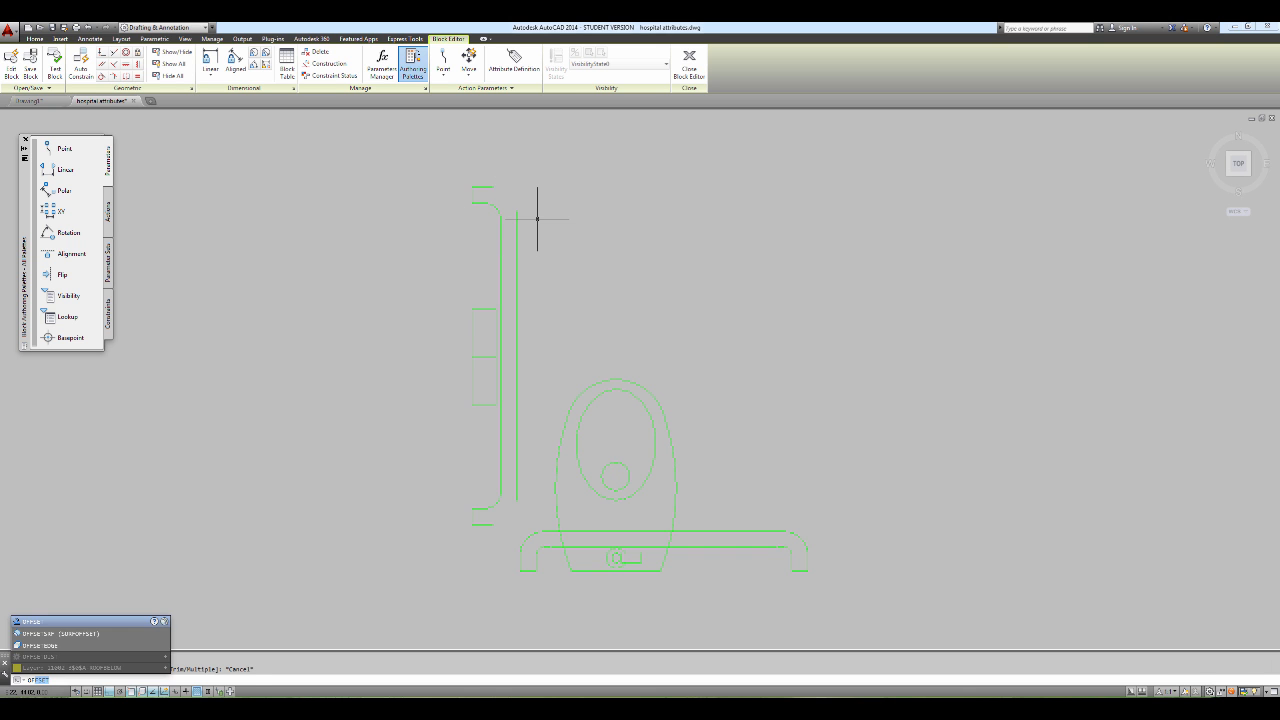
key(Return)
click(484, 218)
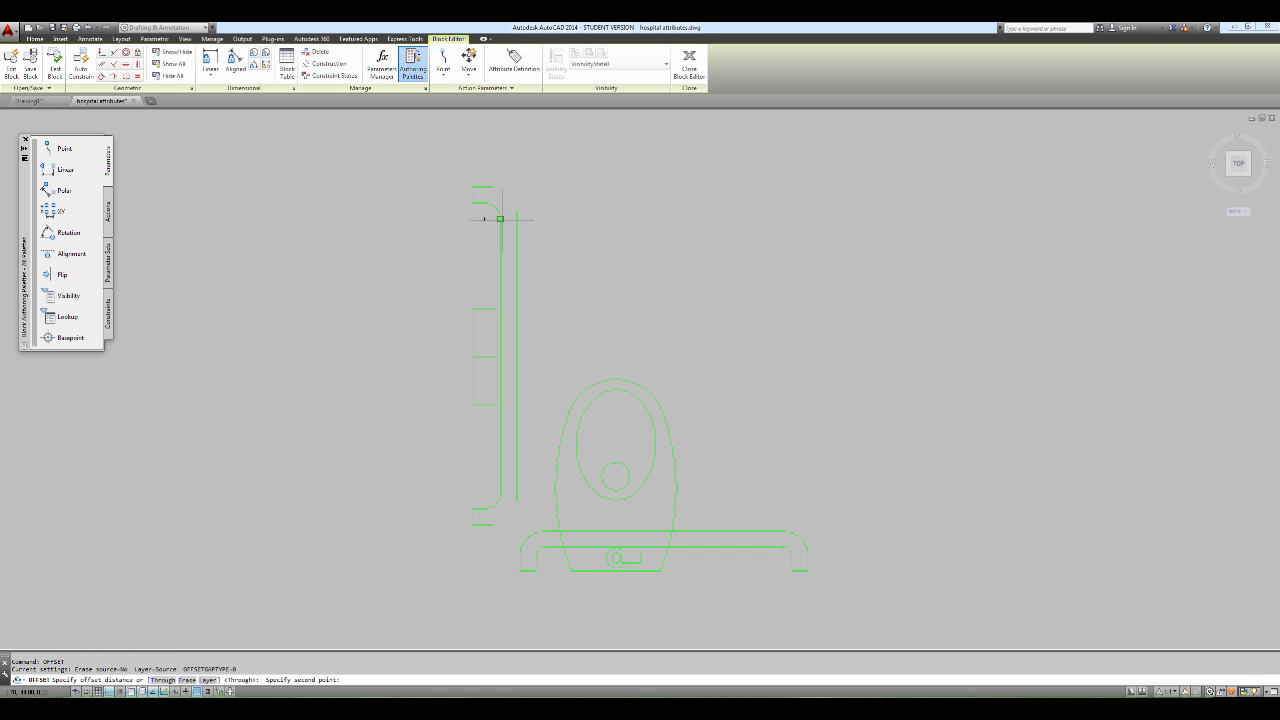
click(514, 218)
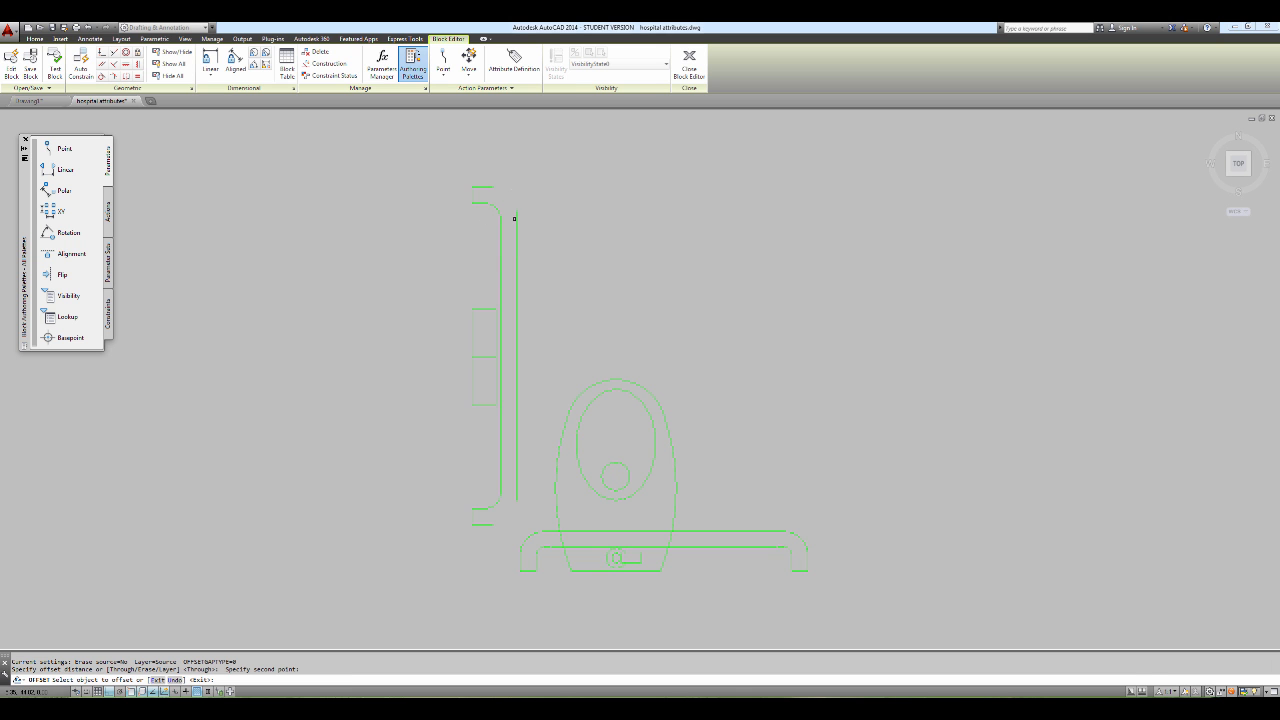
click(499, 210)
click(521, 190)
key(Return)
key(Return)
key(Return)
click(496, 498)
click(487, 491)
key(Escape)
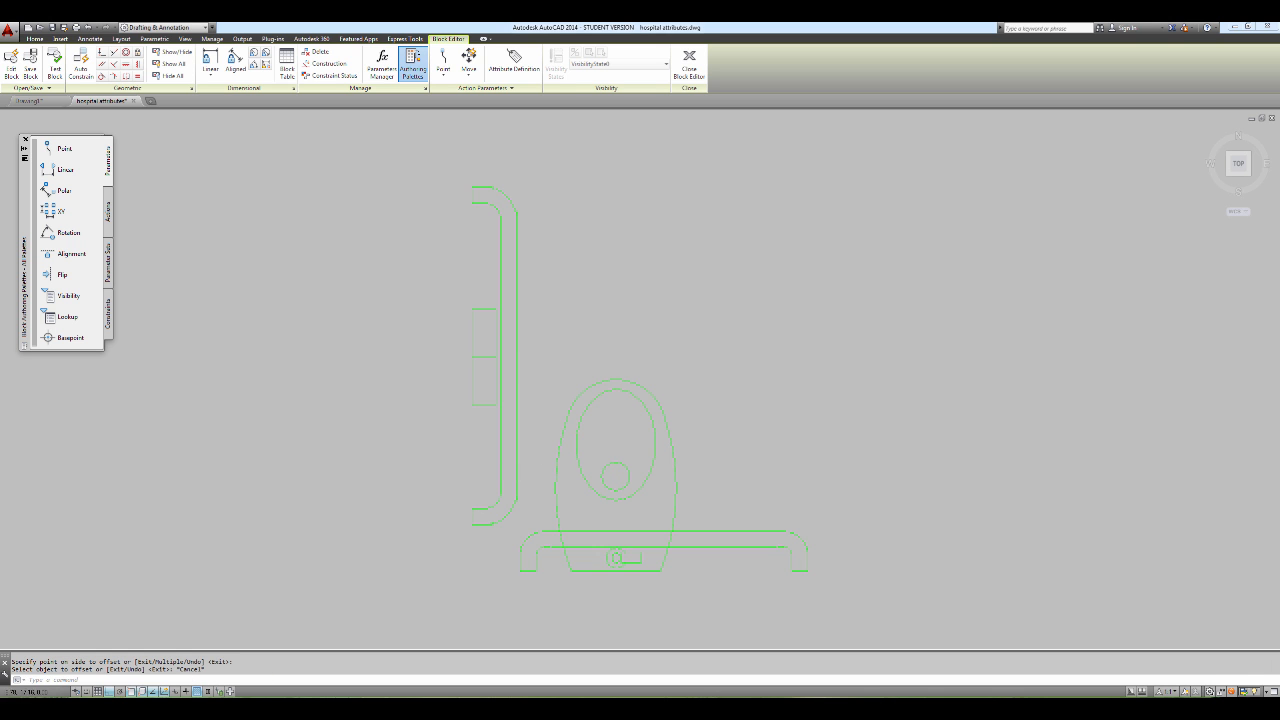
Step: Trim the overlapping line ends at the outer corner arcs of the vertical grab bar
text(tr)
key(Return)
key(Return)
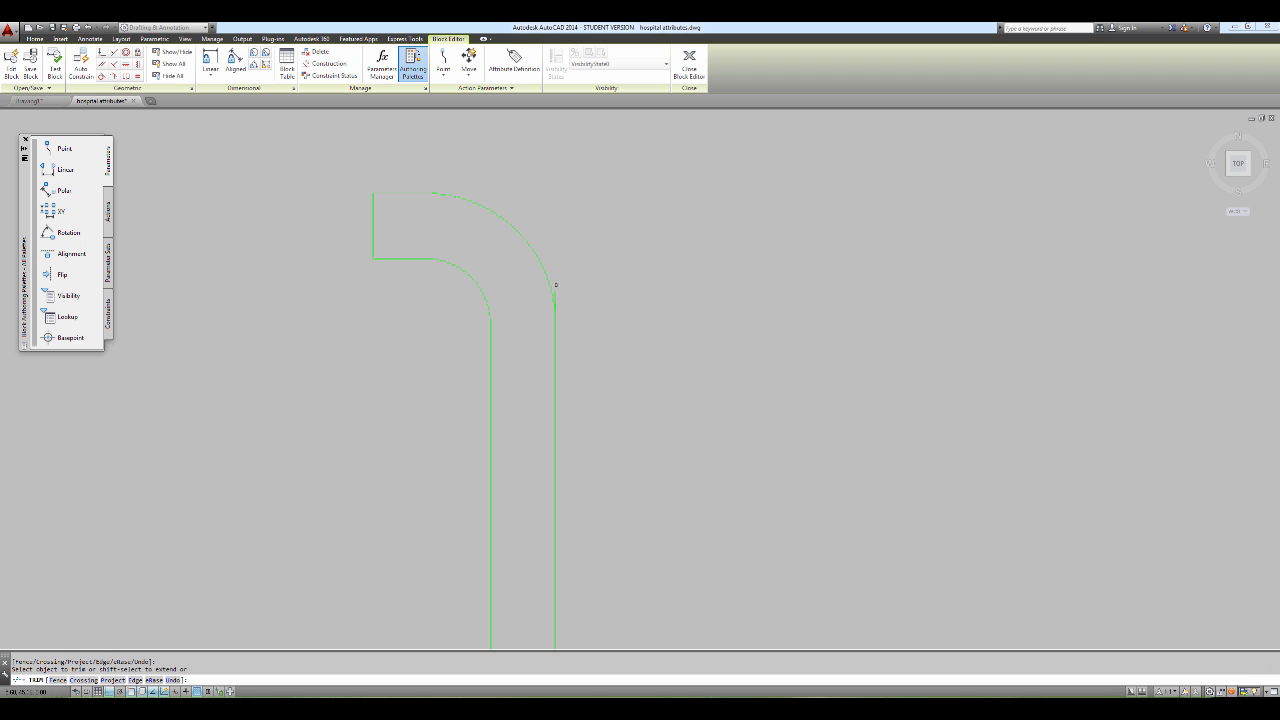
scroll(608, 230, down, 4)
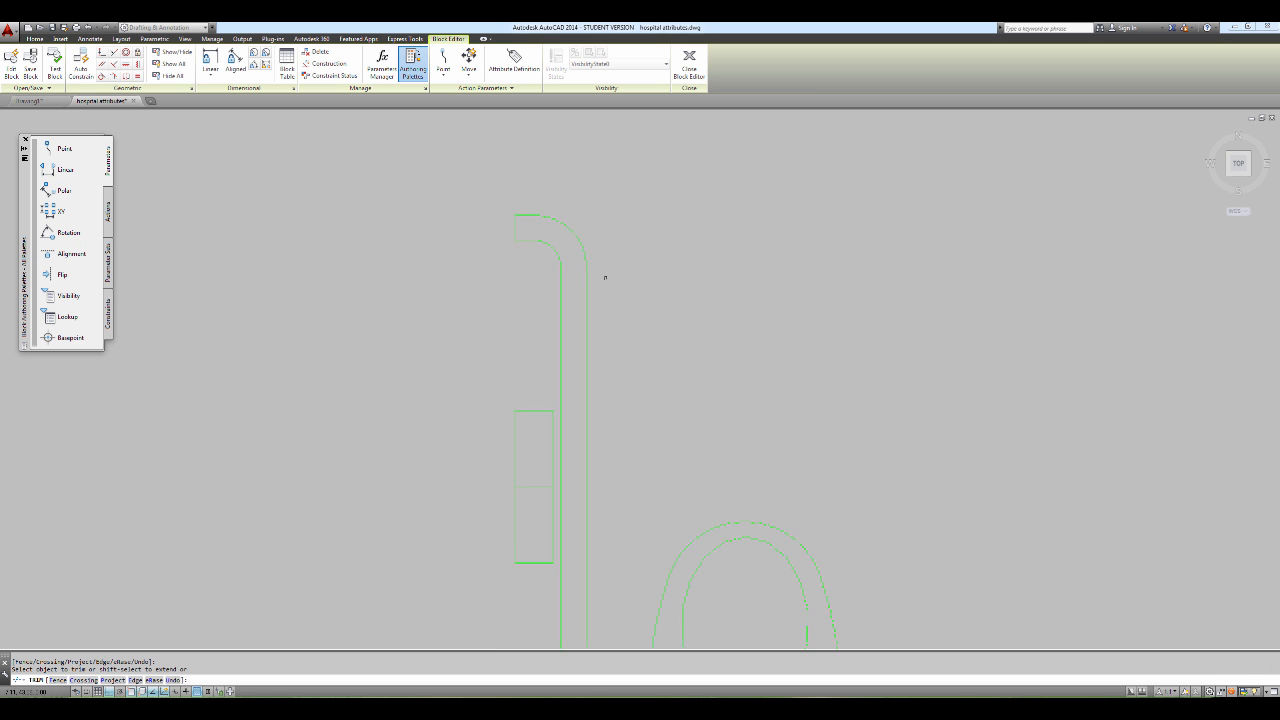
scroll(614, 353, up, 6)
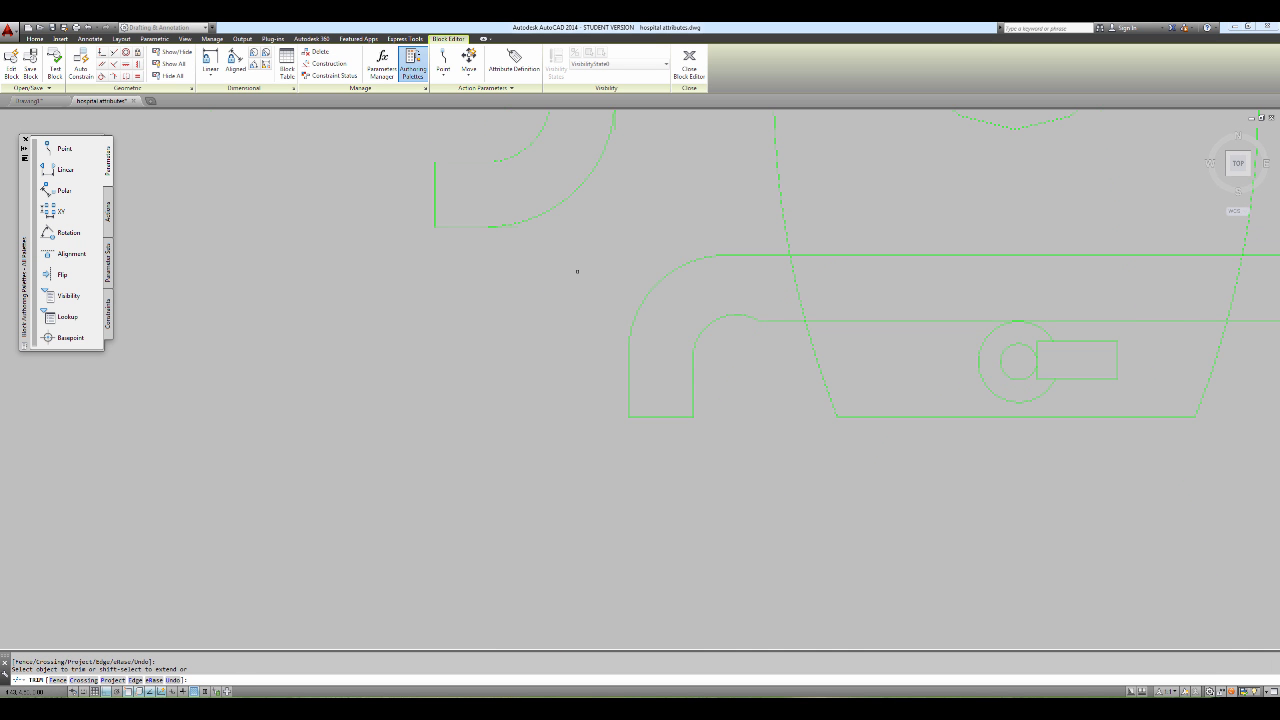
middle_drag(618, 196, 581, 341)
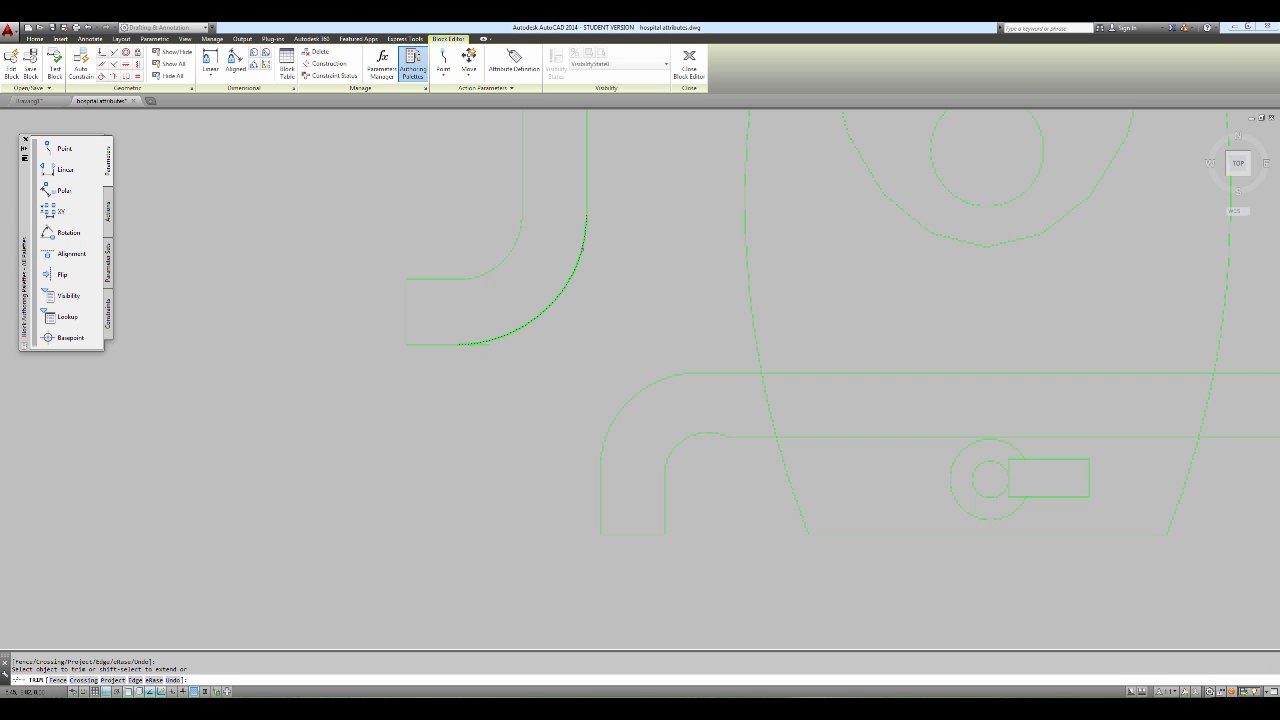
key(Escape)
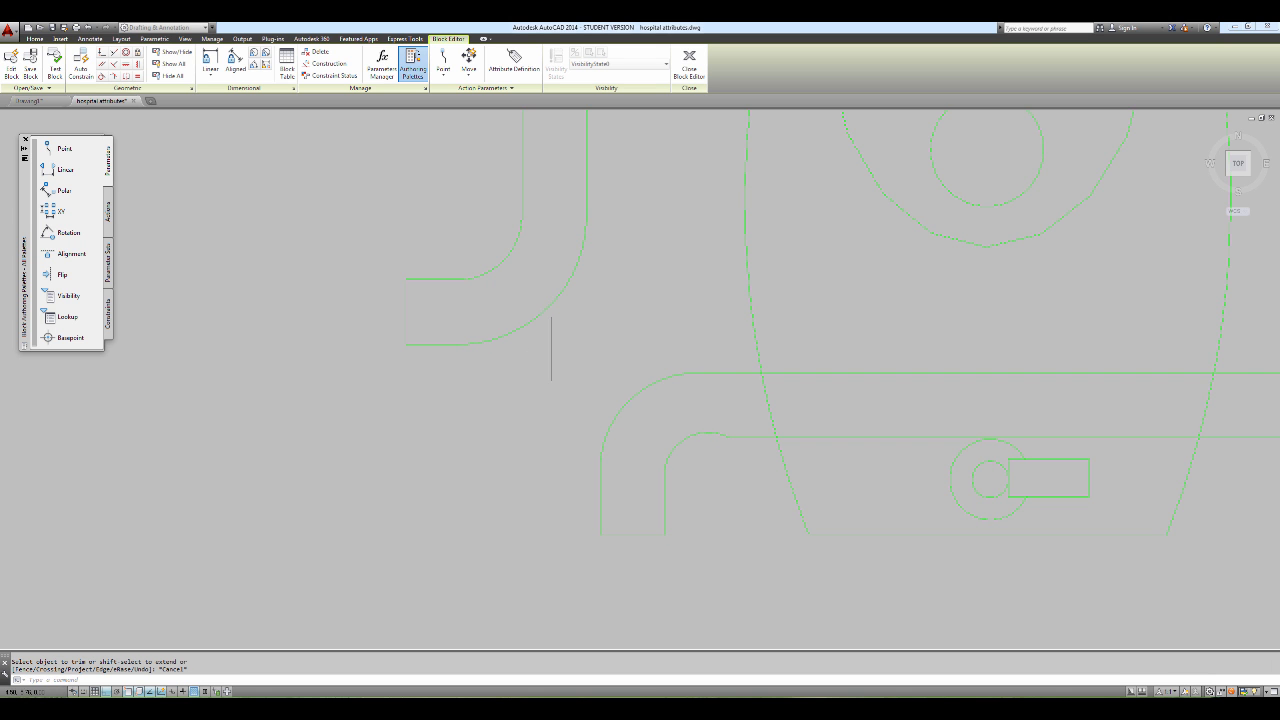
Step: Explode the horizontal grab bar behind the toilet and erase its two inner corner arcs
scroll(731, 414, down, 2)
middle_drag(682, 409, 535, 411)
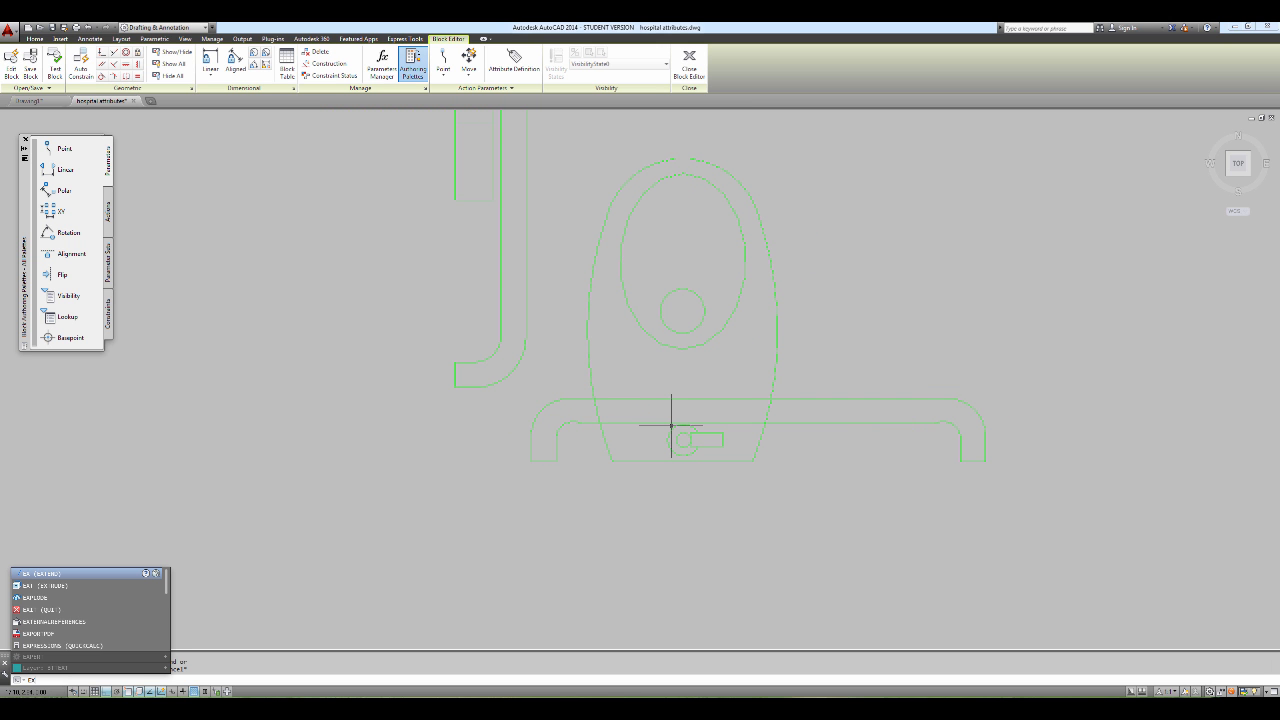
click(35, 597)
click(579, 424)
key(Return)
click(571, 421)
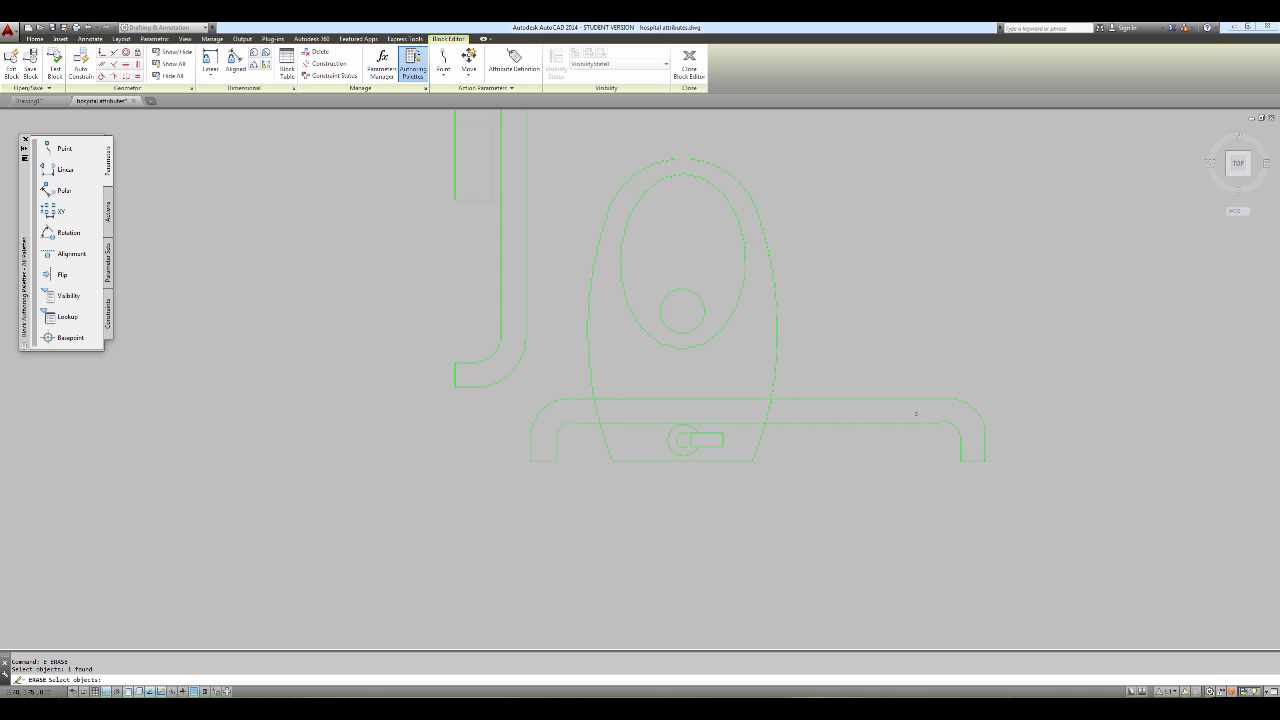
click(949, 424)
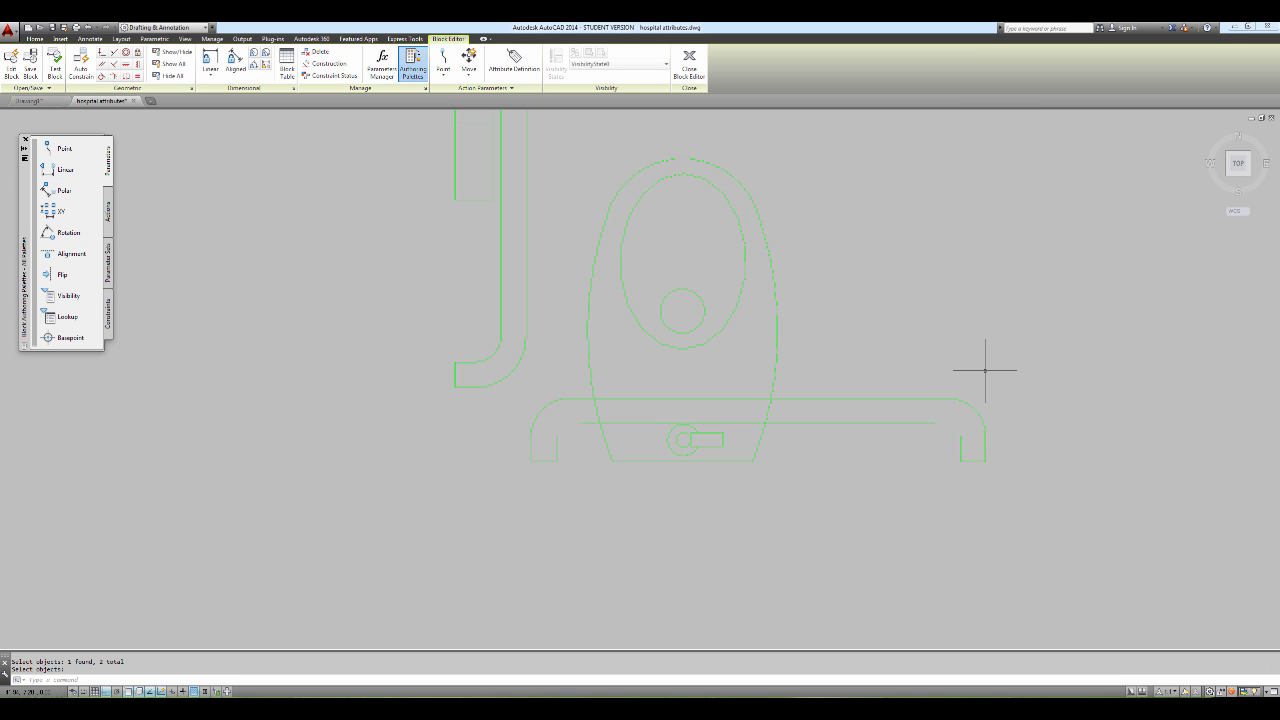
key(Return)
Step: Erase the two outer corner arcs of the horizontal grab bar
text(e)
key(Return)
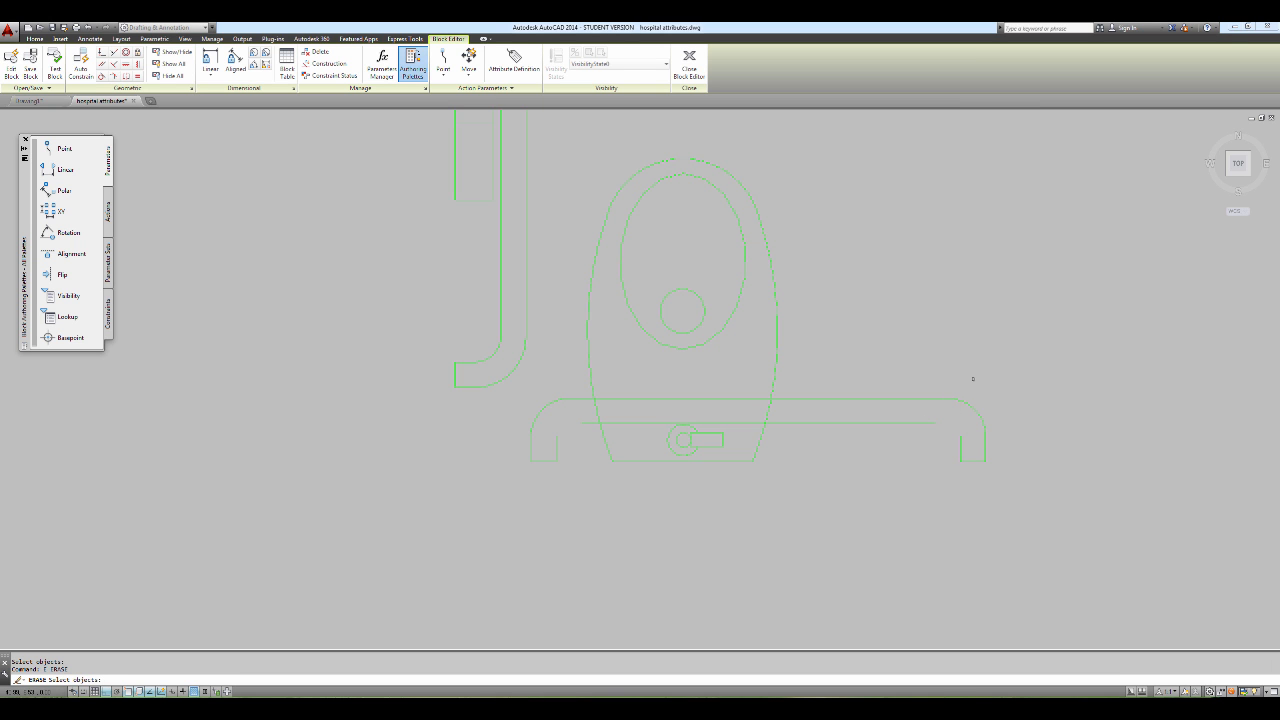
click(965, 400)
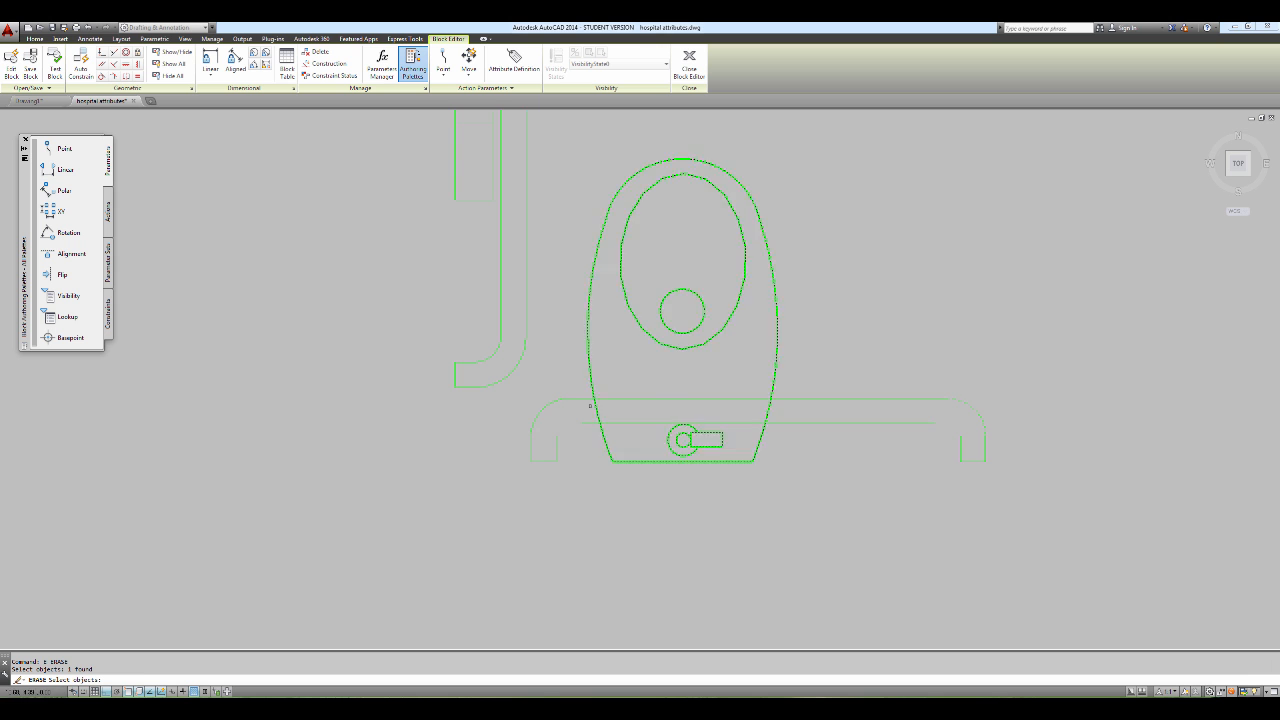
click(545, 404)
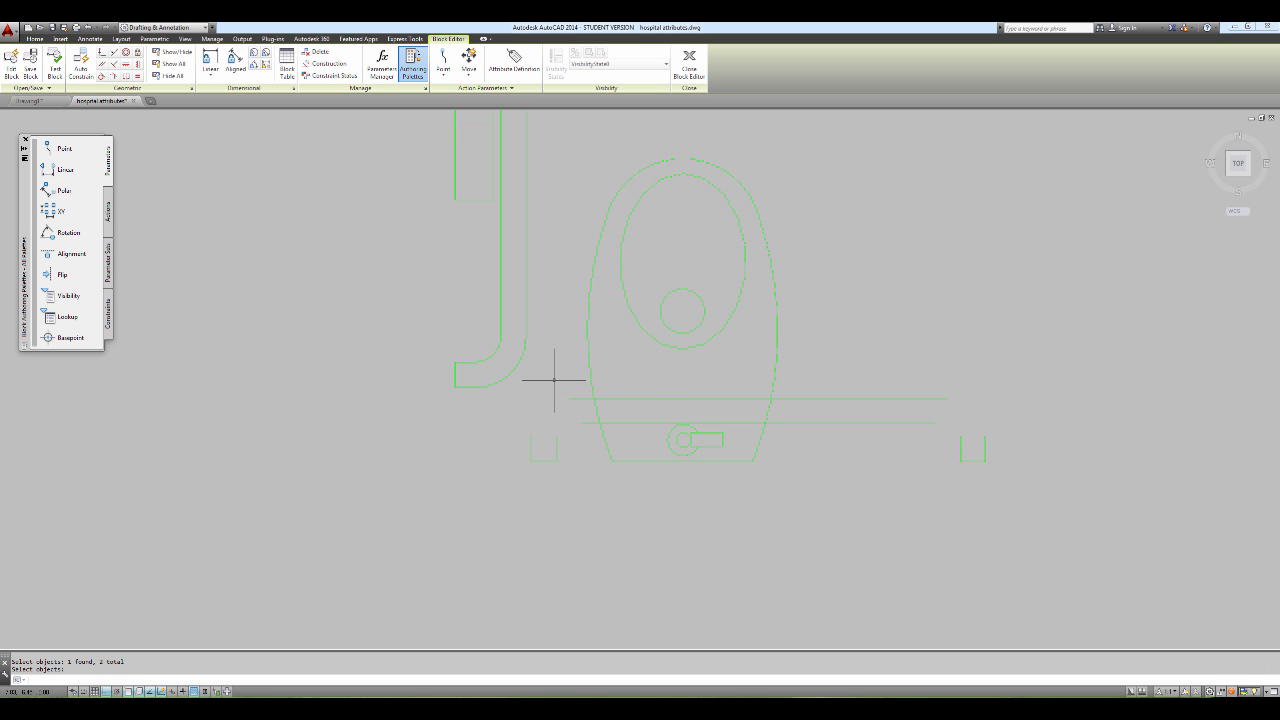
key(Return)
key(Escape)
key(Escape)
text(fill)
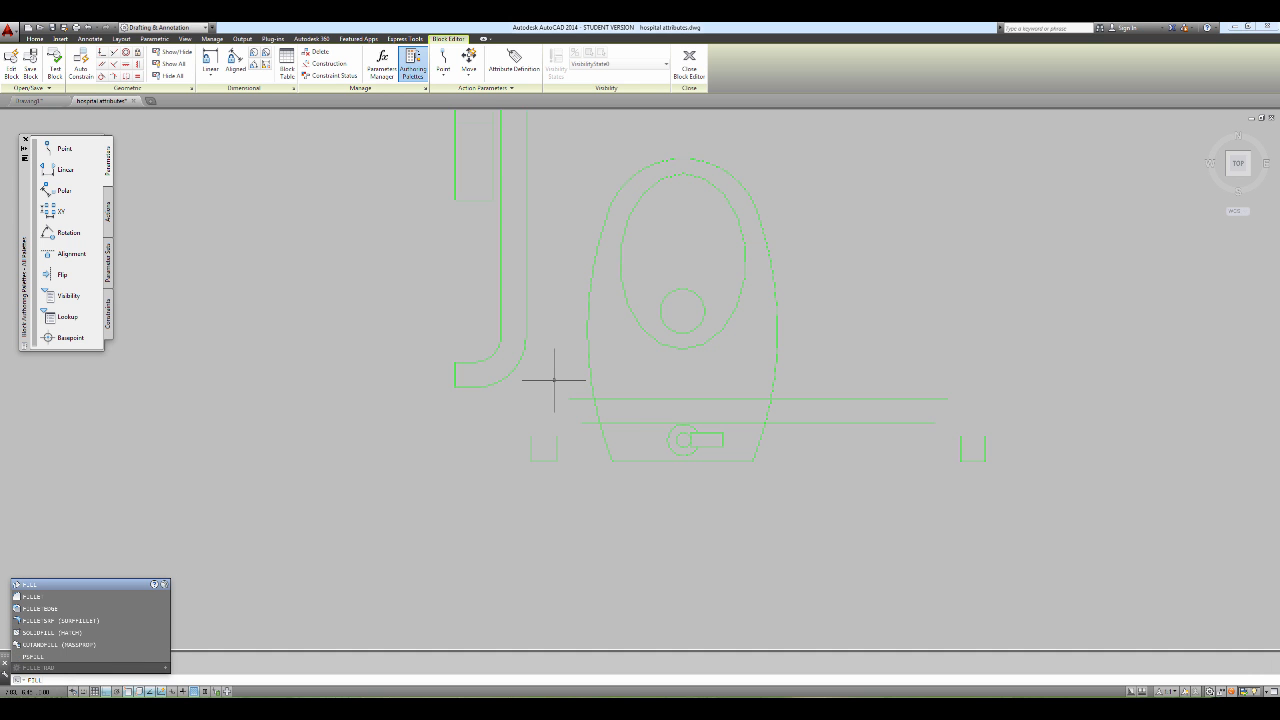
key(Return)
key(Escape)
key(Escape)
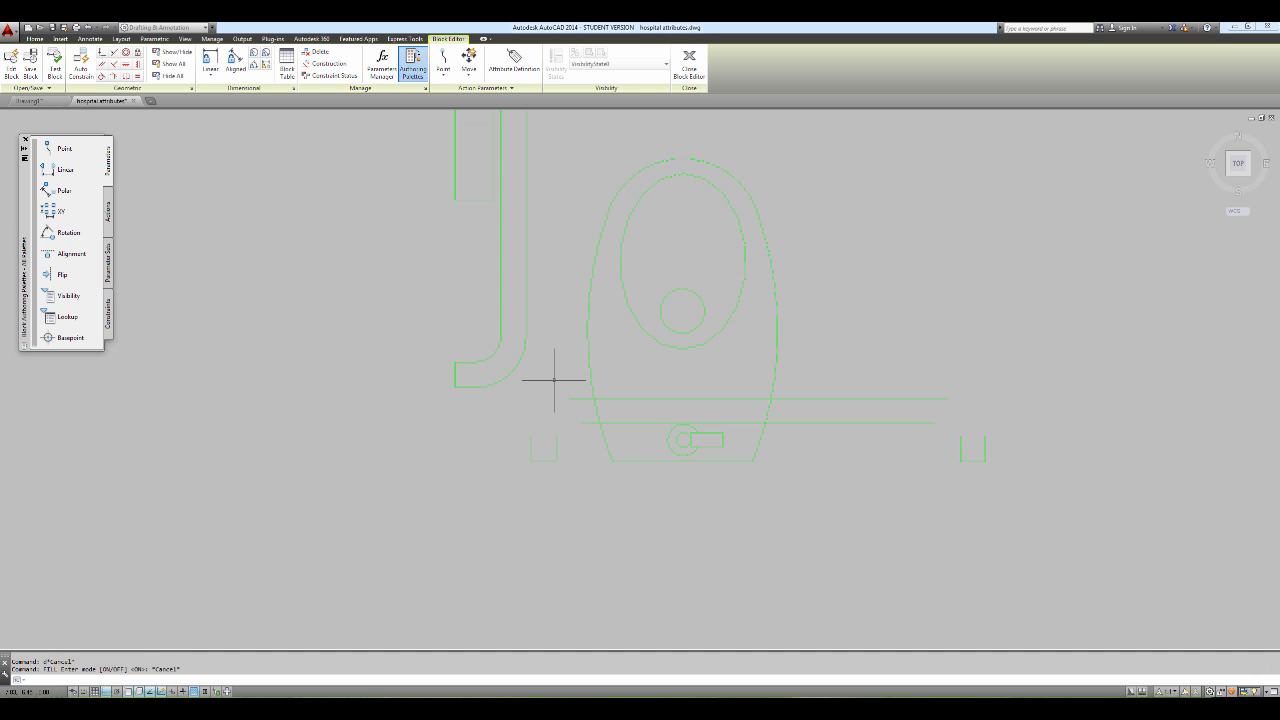
Step: Fillet both inner corners of the horizontal grab bar with a radius of 2
text(fillet)
key(Return)
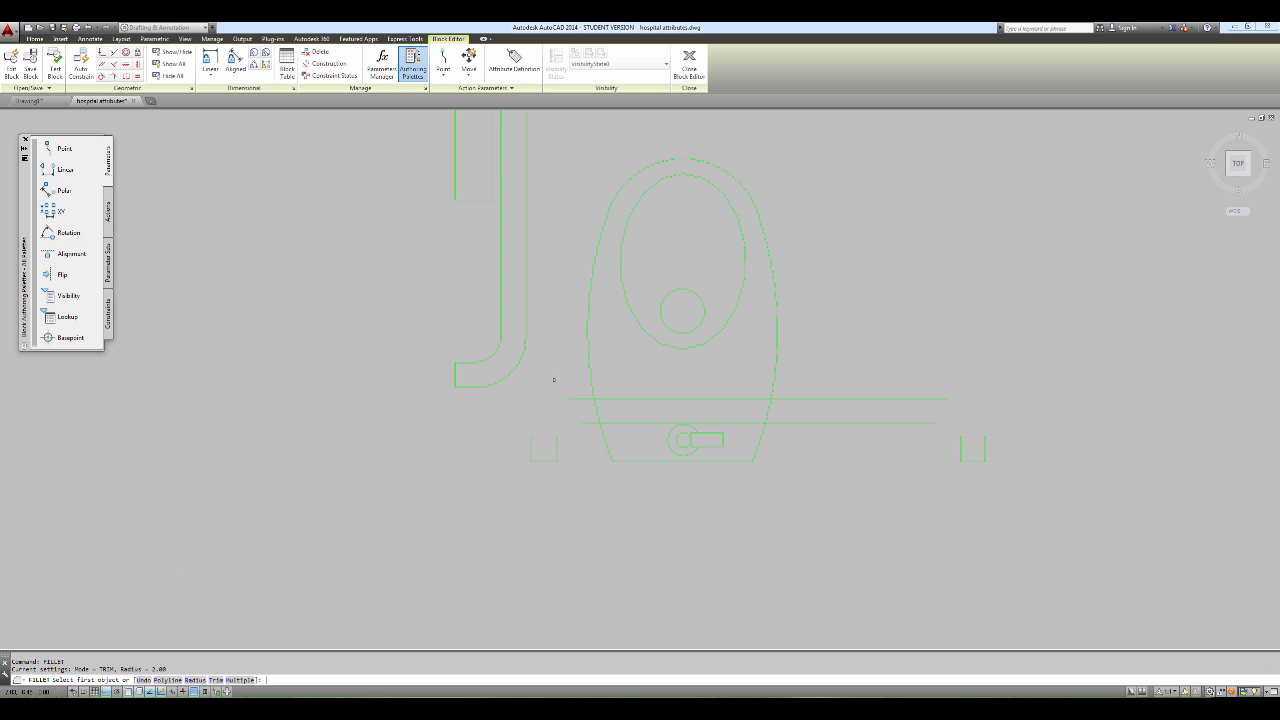
click(581, 422)
click(553, 444)
key(Return)
click(922, 423)
click(959, 441)
Step: Offset the two inner fillet arcs of the horizontal grab bar outward by 2 to form its outer corners
text(o)
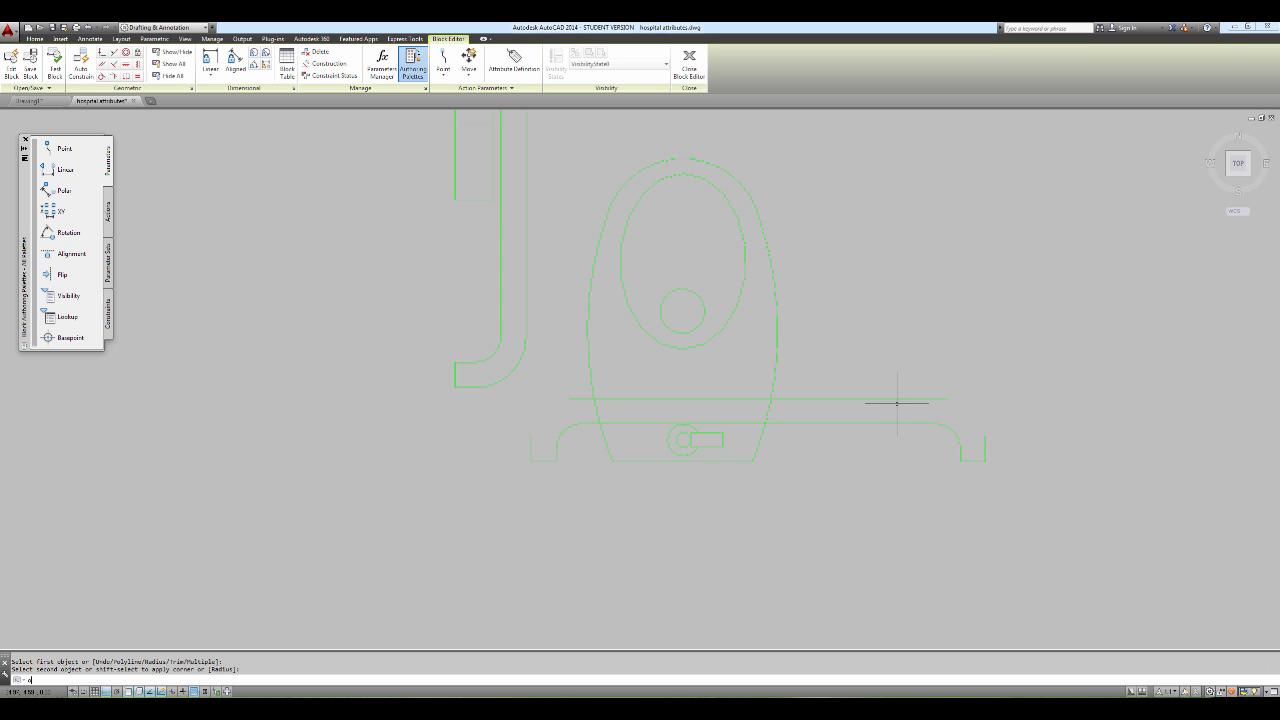
text(ff)
key(Return)
key(Return)
click(562, 426)
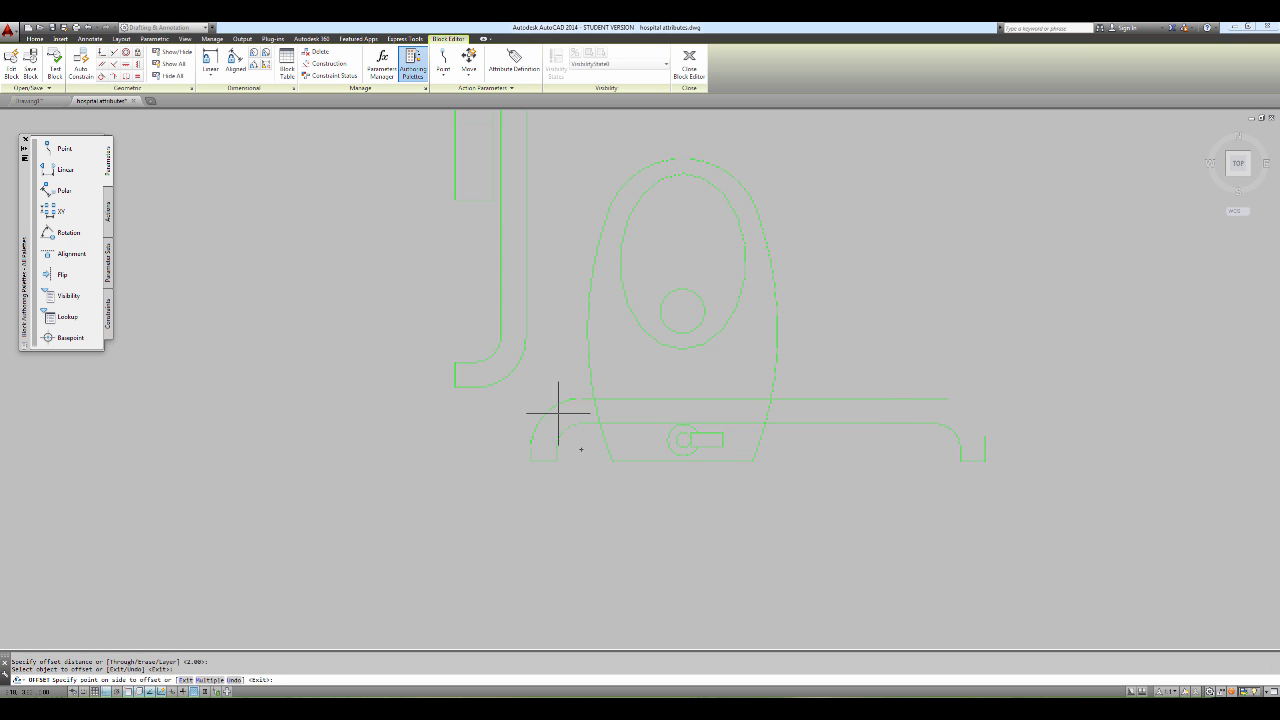
click(957, 437)
key(Escape)
Step: Trim the overlapping line ends at the outer corner arcs of the horizontal grab bar
text(tr)
key(Return)
key(Return)
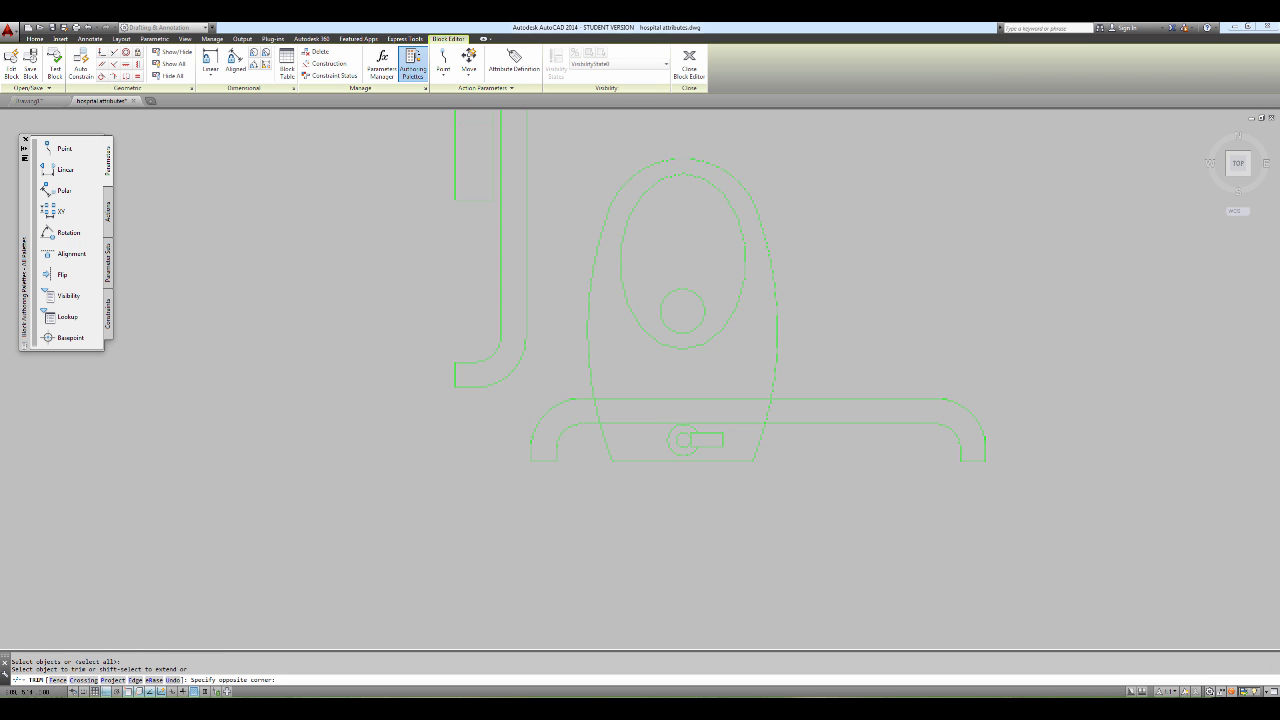
click(568, 398)
click(569, 398)
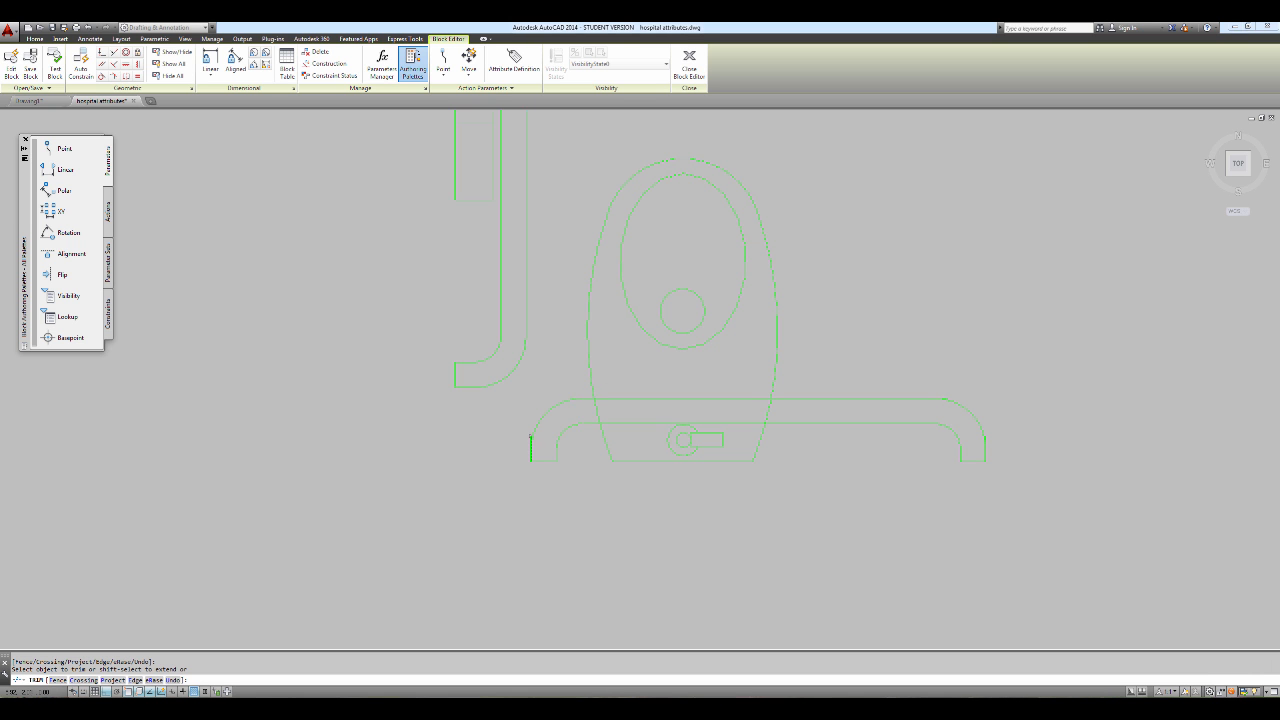
scroll(532, 436, up, 2)
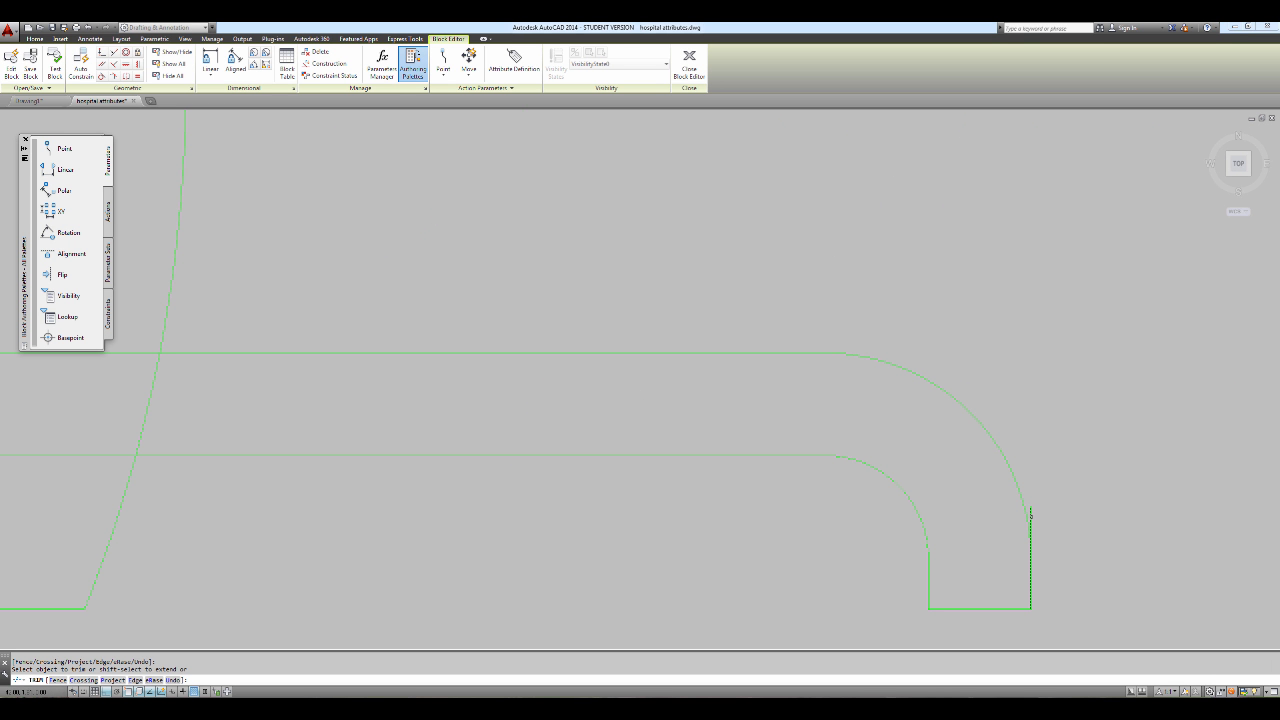
Step: Close the Block Editor and save the changes to the toilet block
scroll(970, 422, down, 8)
middle_drag(893, 333, 776, 384)
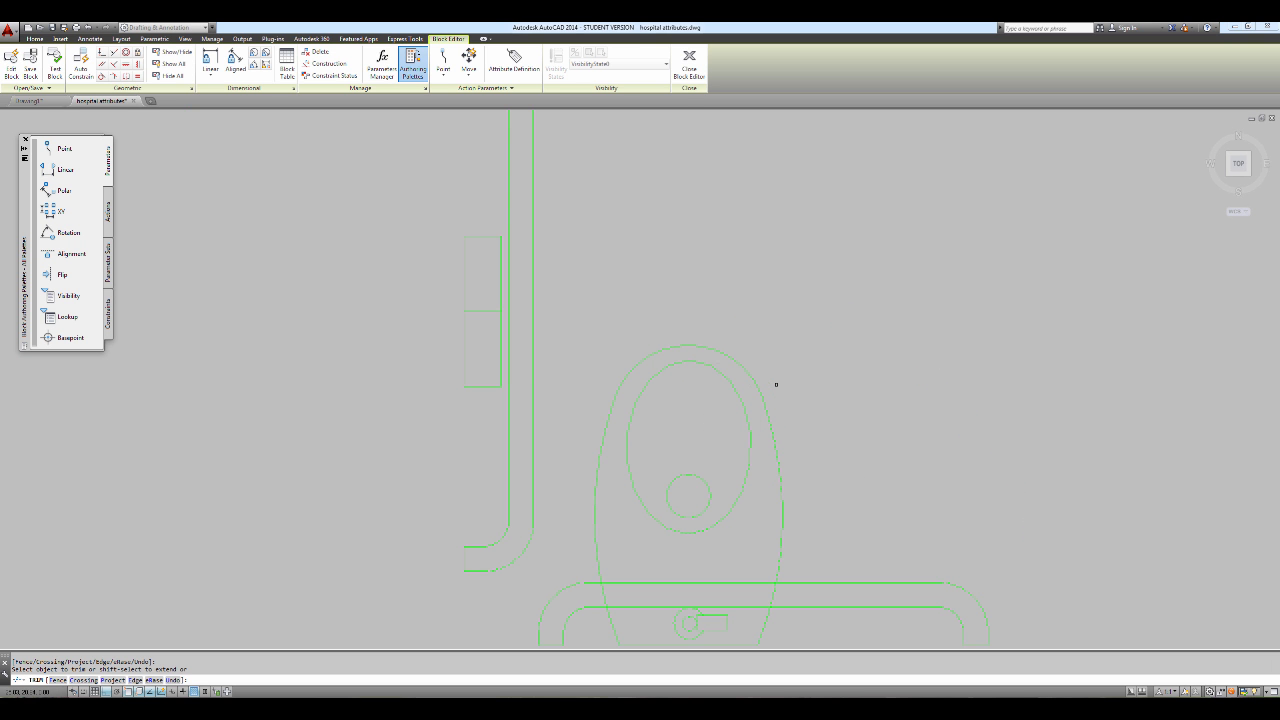
click(696, 69)
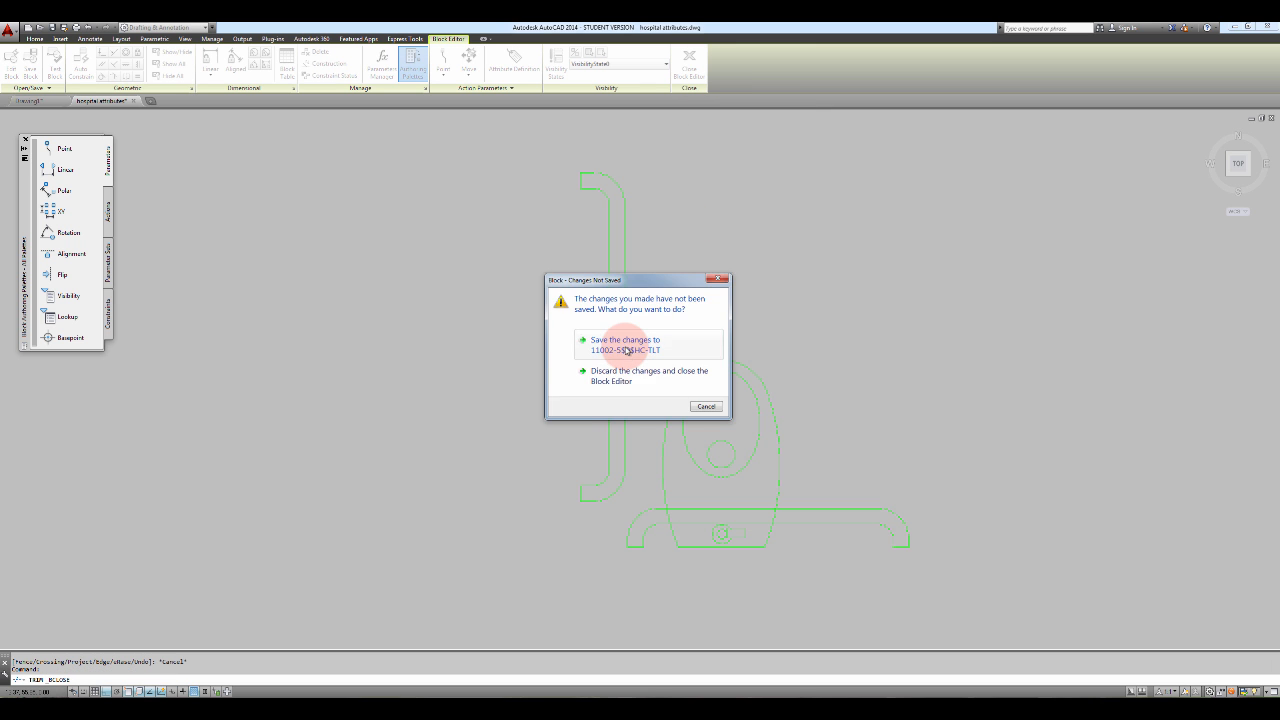
click(630, 345)
click(631, 387)
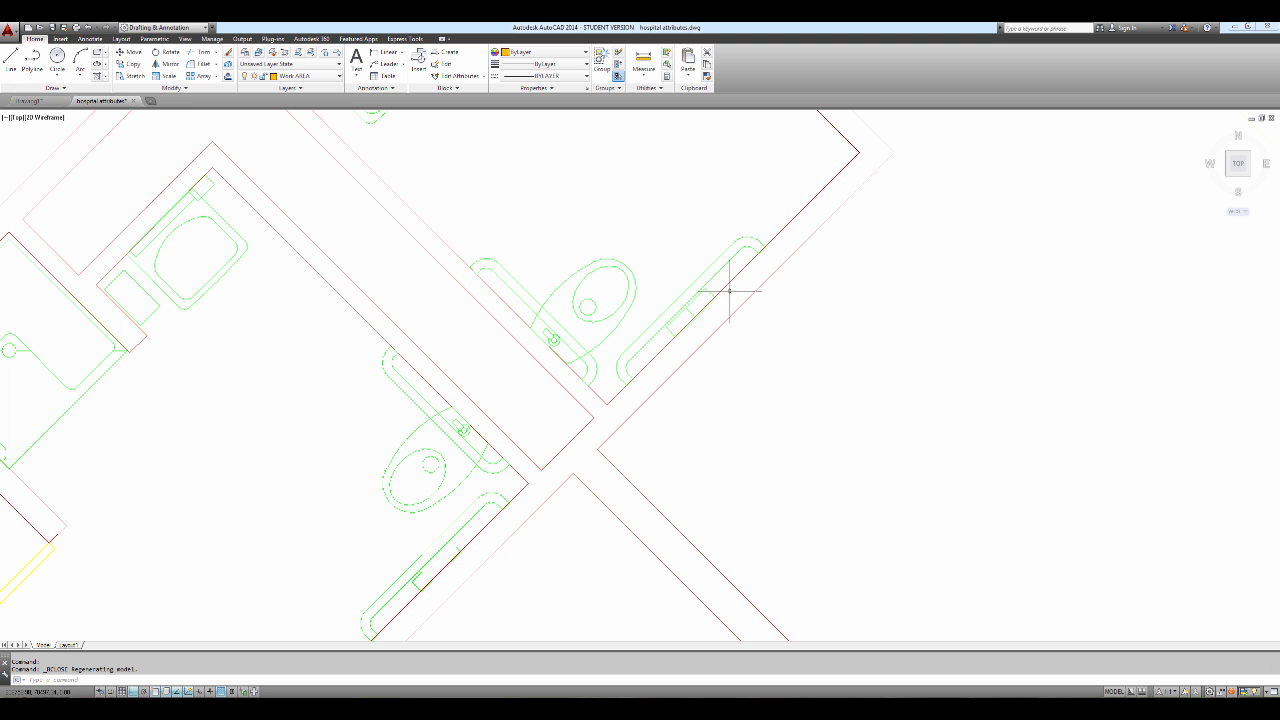
Step: Examine the bathrooms across the hospital floor plan to locate another toilet layout with grab bars
scroll(589, 291, down, 5)
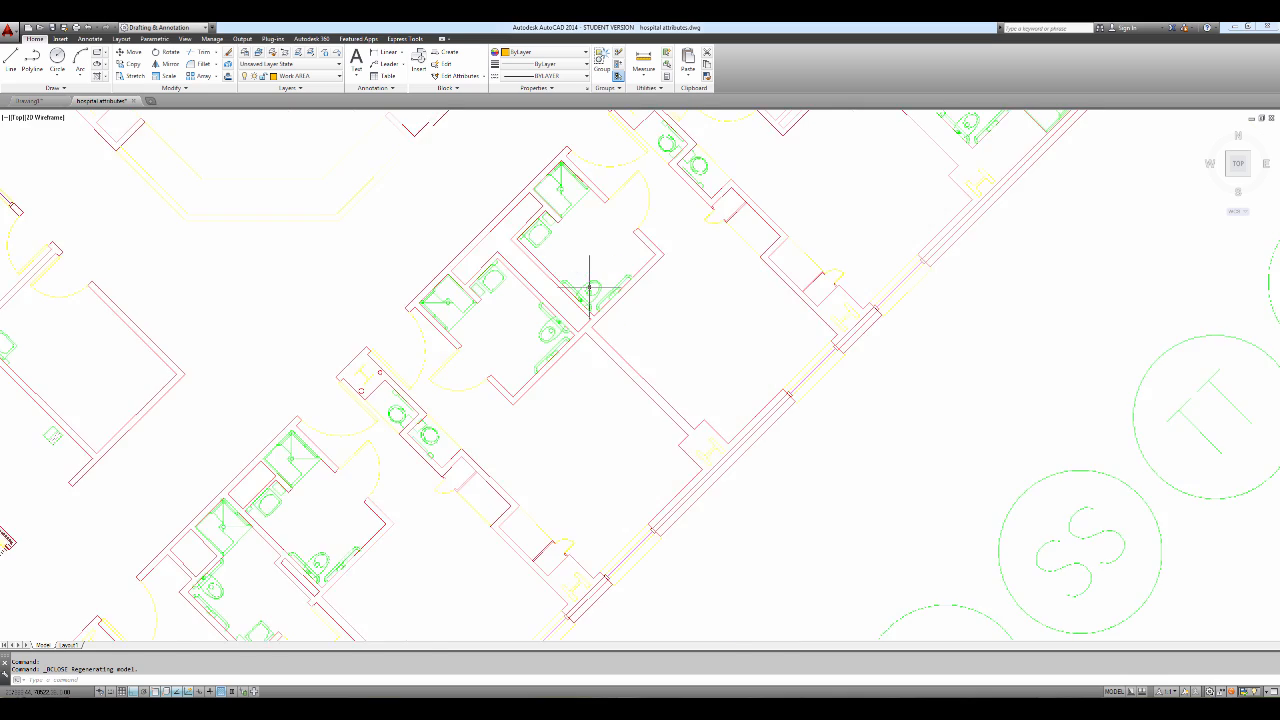
scroll(694, 220, down, 1)
middle_drag(712, 250, 748, 482)
scroll(644, 320, up, 5)
scroll(652, 309, down, 5)
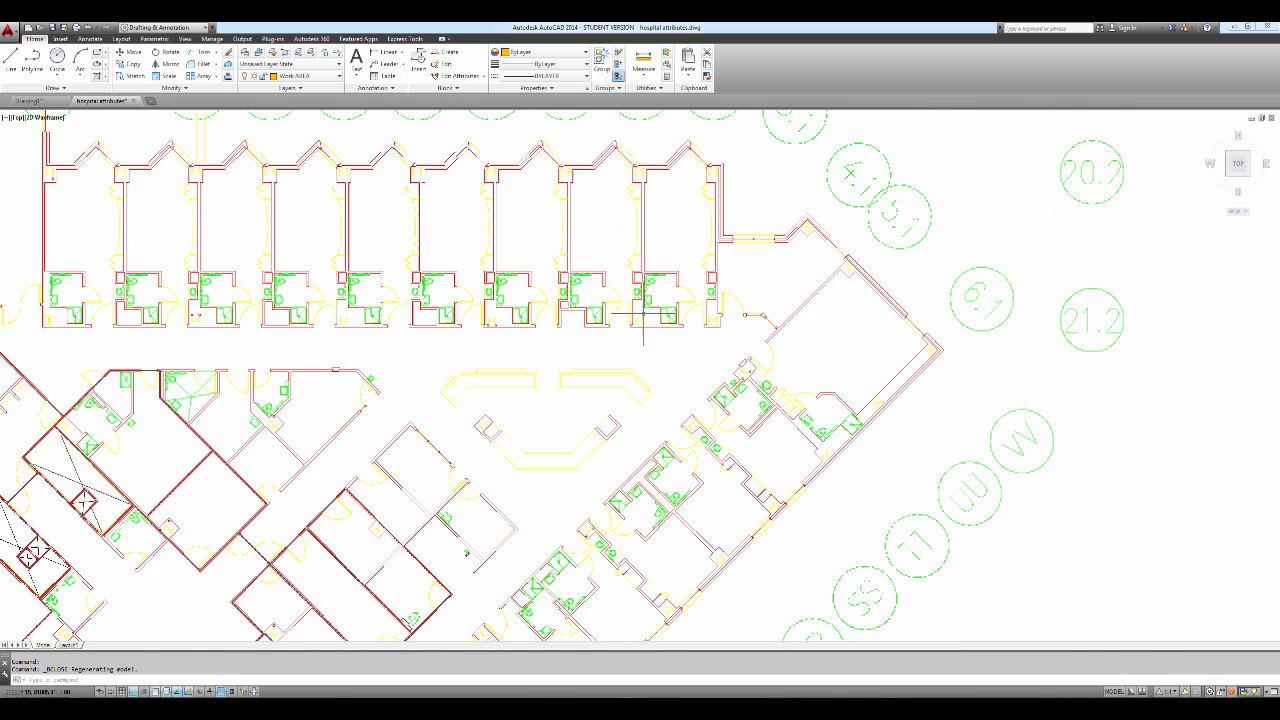
middle_drag(671, 318, 811, 606)
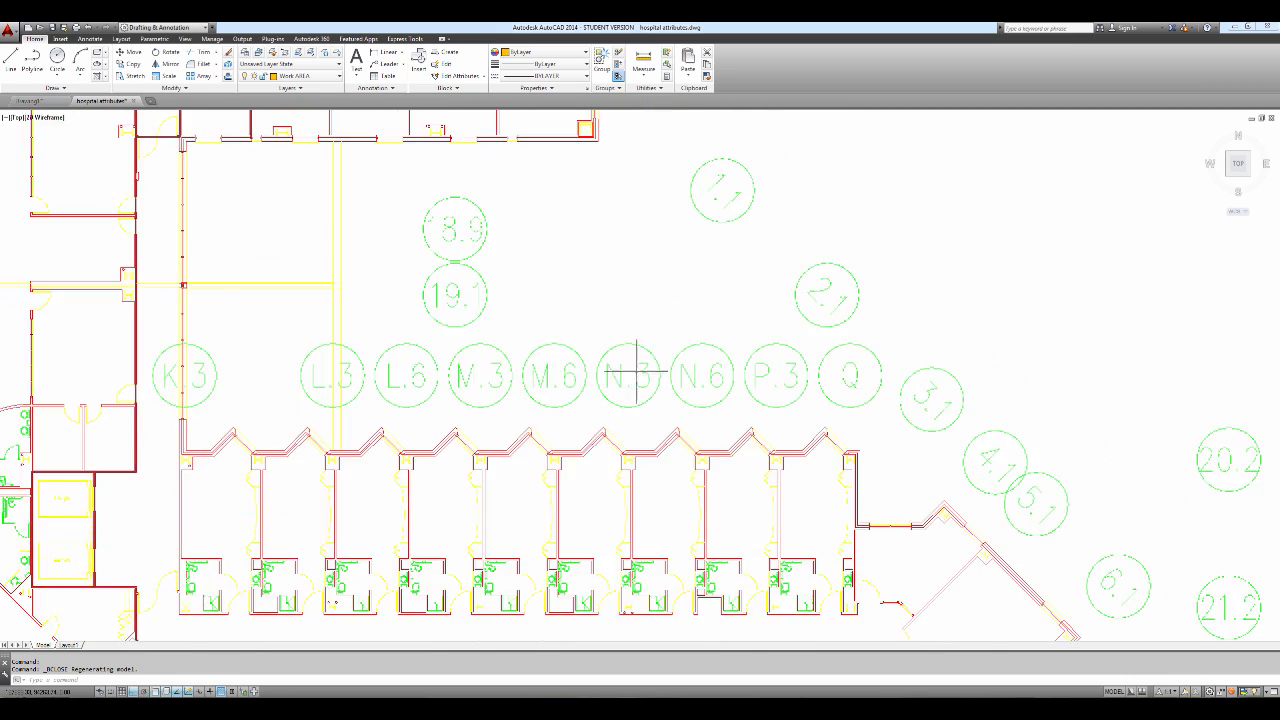
scroll(610, 354, down, 5)
middle_drag(561, 335, 626, 578)
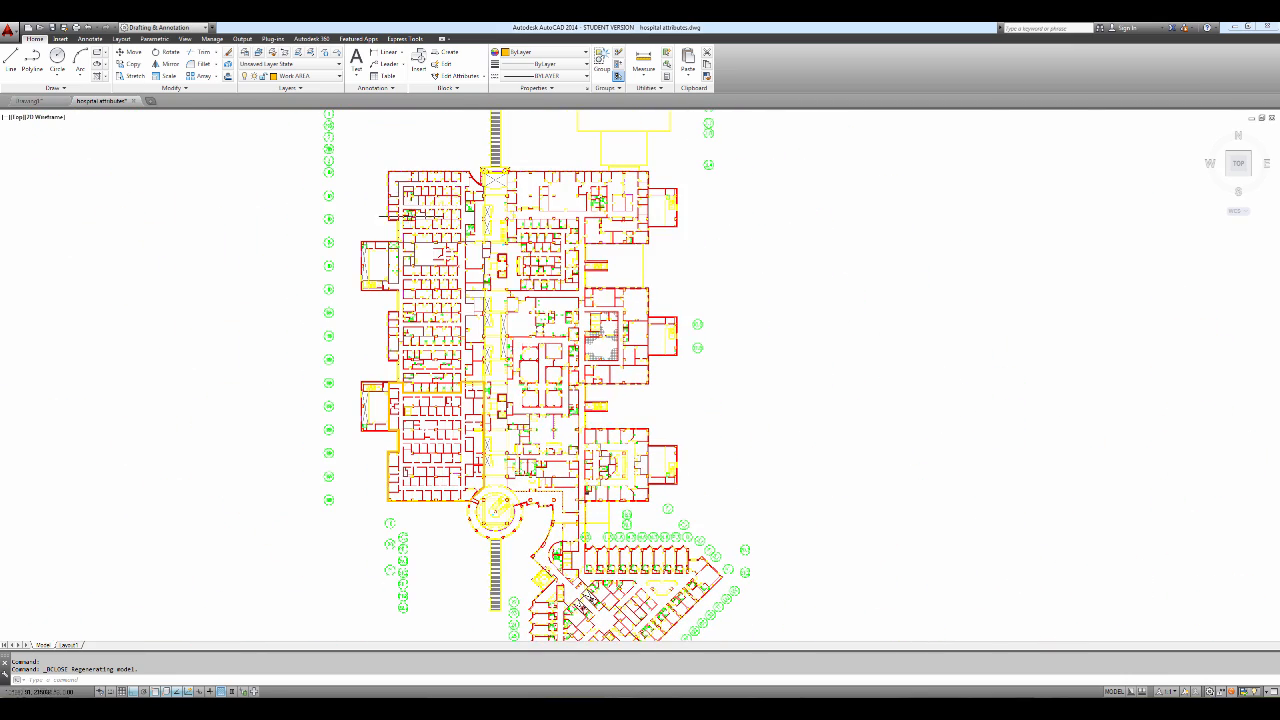
scroll(411, 216, up, 5)
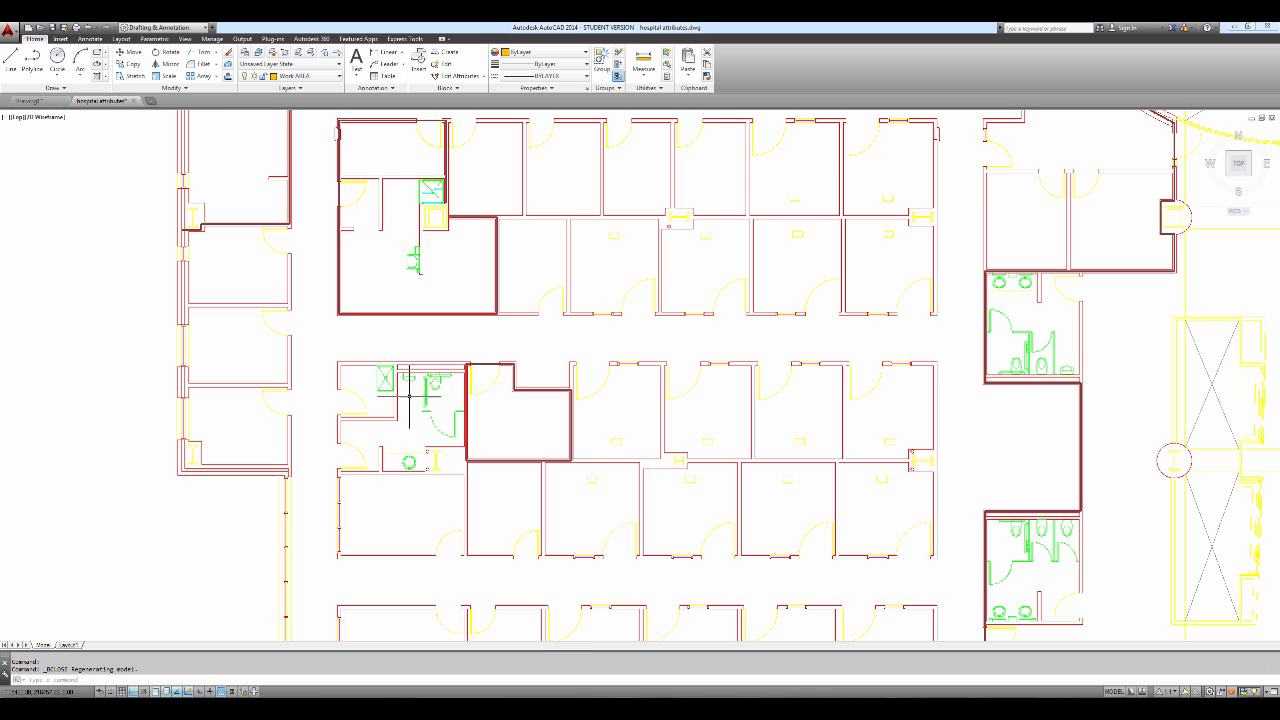
scroll(420, 397, up, 5)
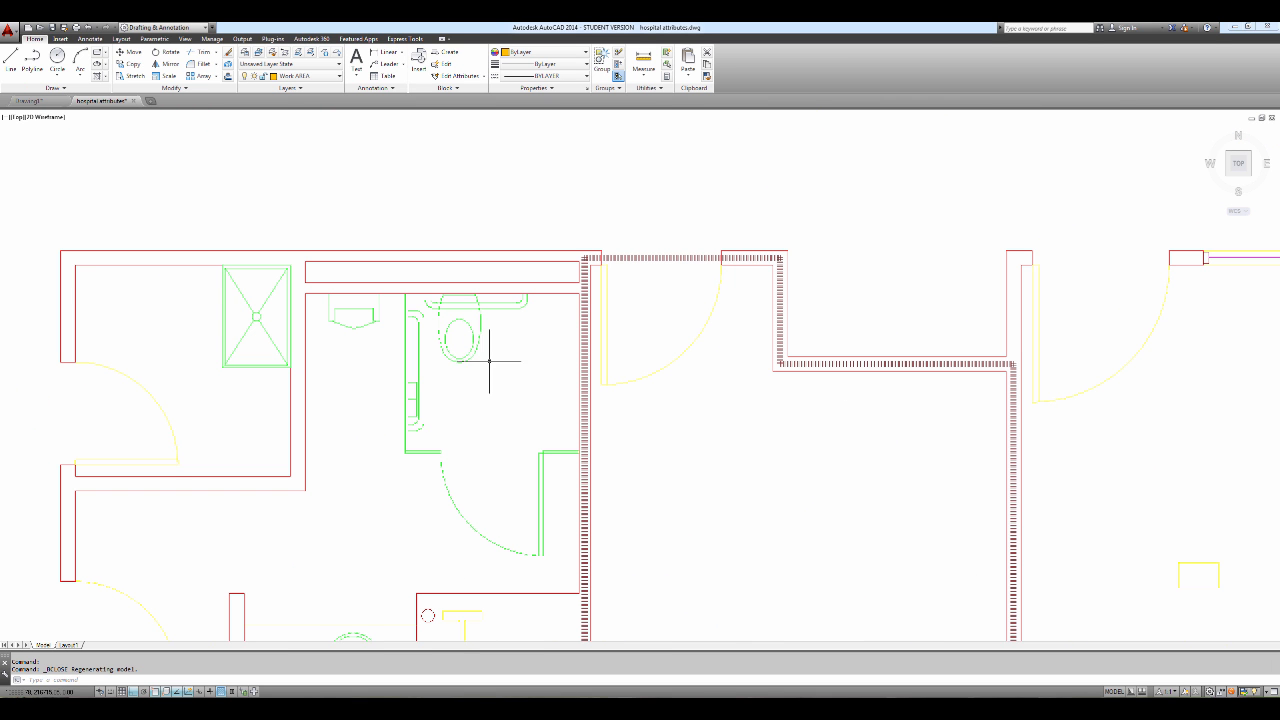
scroll(515, 347, down, 4)
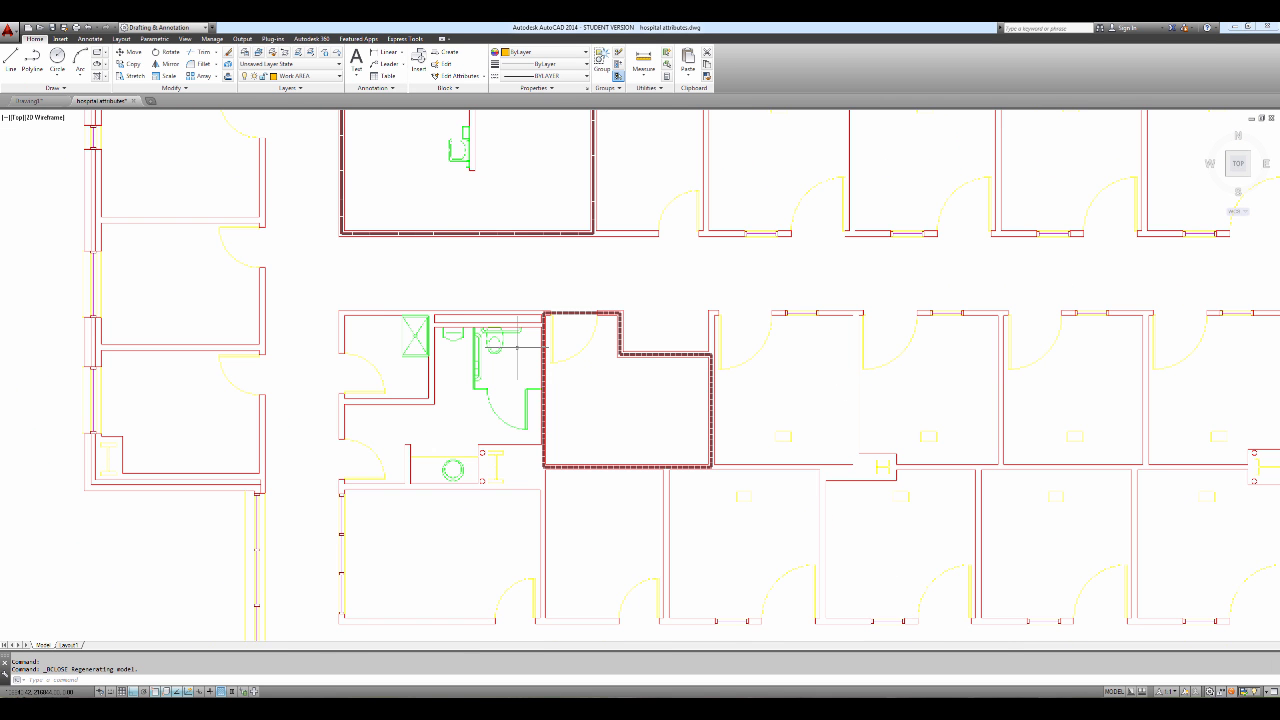
scroll(517, 347, up, 4)
Step: List the object properties of the toilet block with grab bars in the bathroom beside the shower room
click(475, 344)
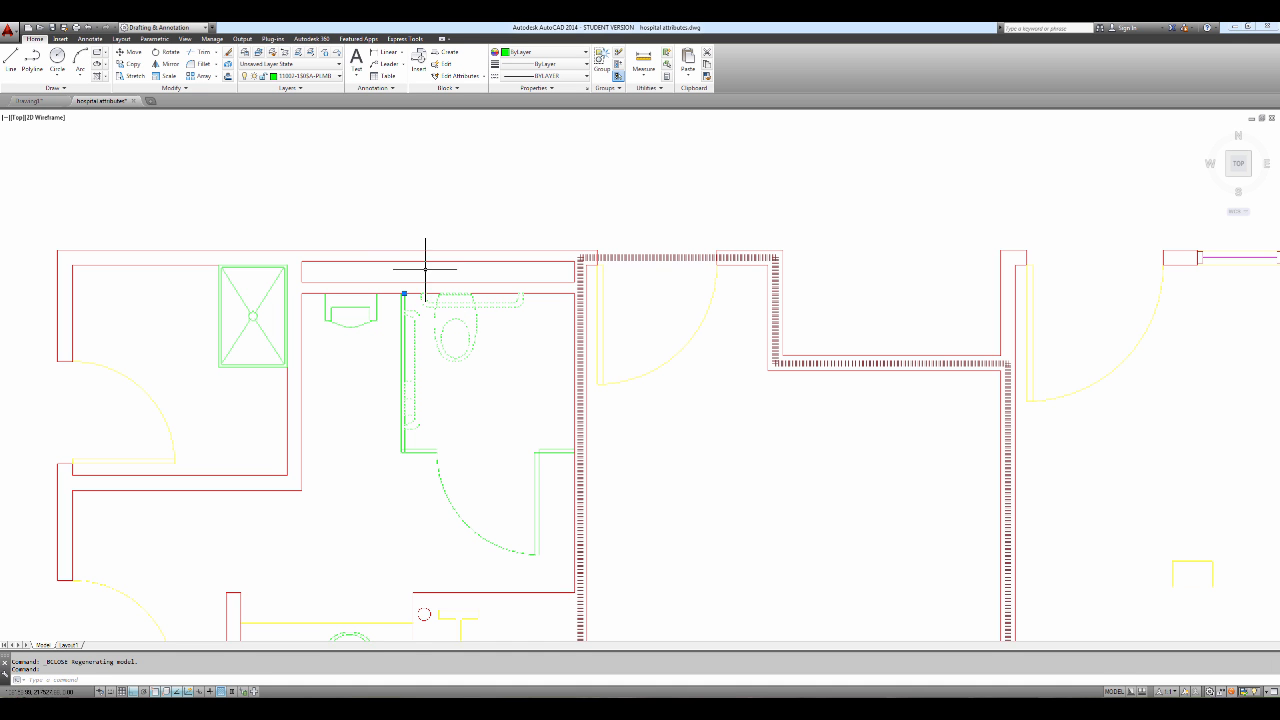
key(Escape)
key(Return)
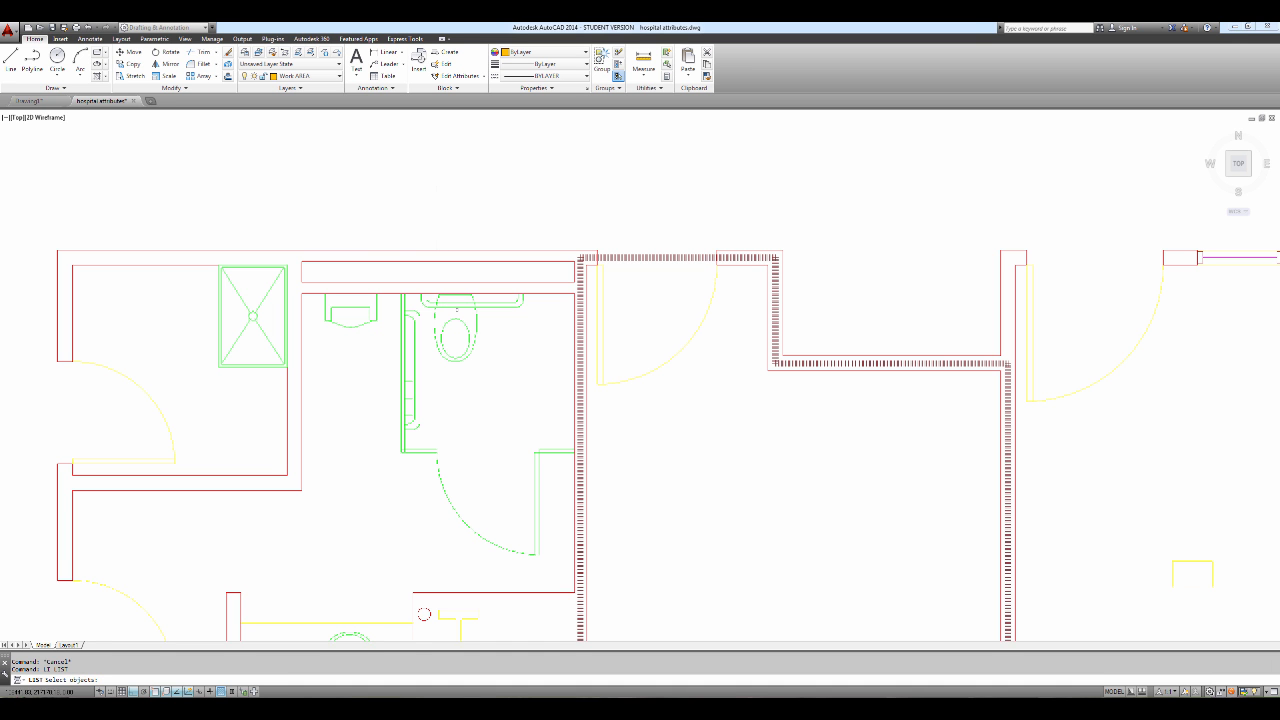
click(462, 322)
key(Return)
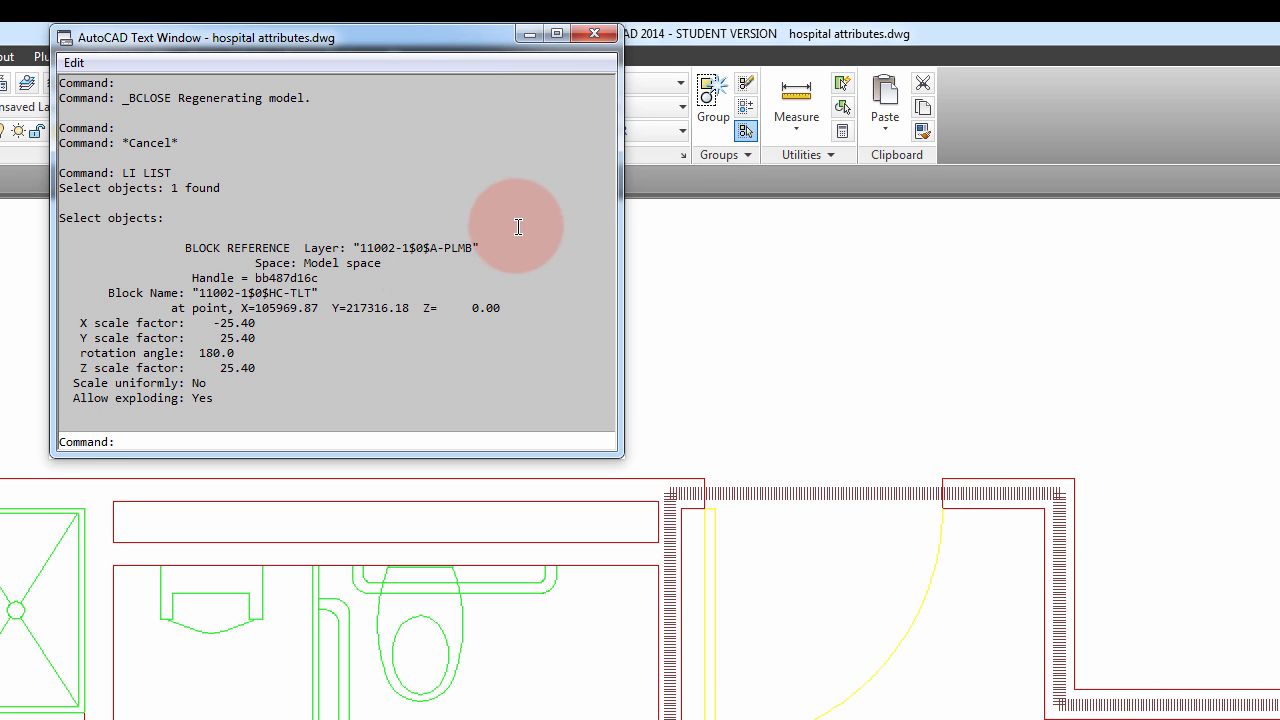
click(594, 33)
key(Escape)
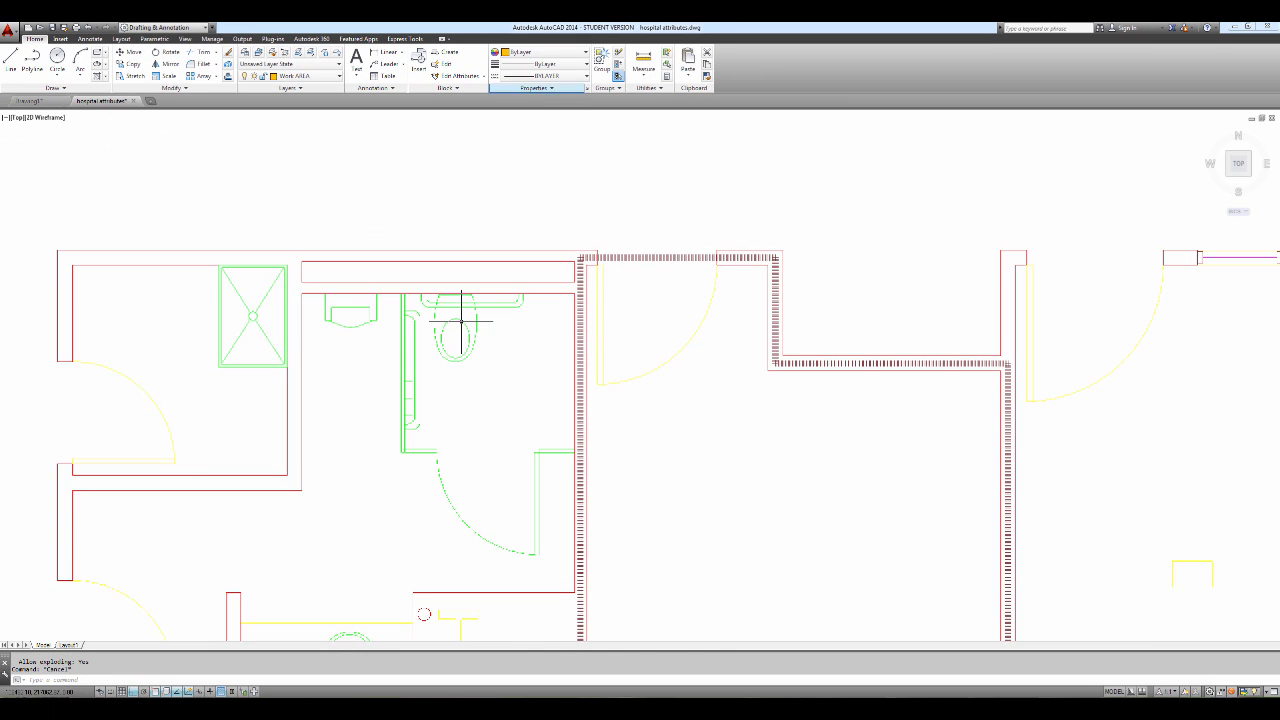
Step: List the object properties of the toilet block with grab bars in one of the repeated patient-room bathrooms
scroll(597, 195, down, 10)
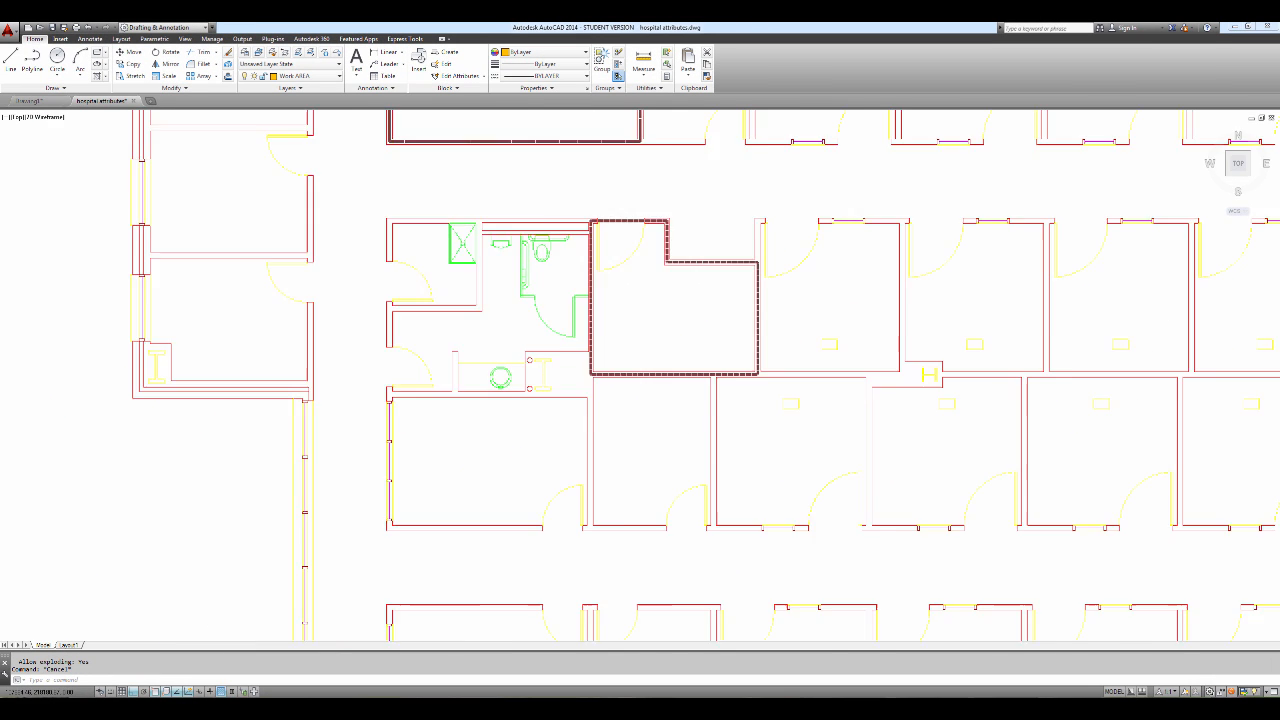
middle_drag(820, 425, 653, 162)
middle_drag(724, 328, 625, 193)
scroll(706, 294, up, 10)
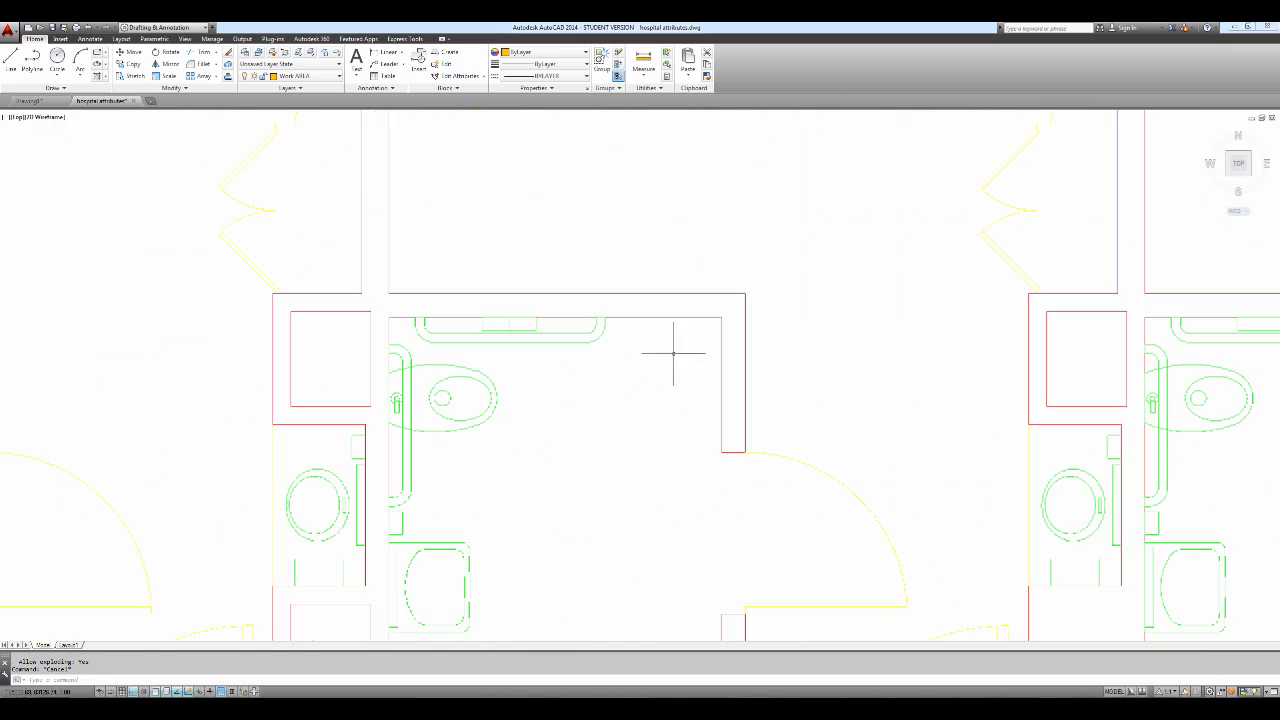
click(569, 342)
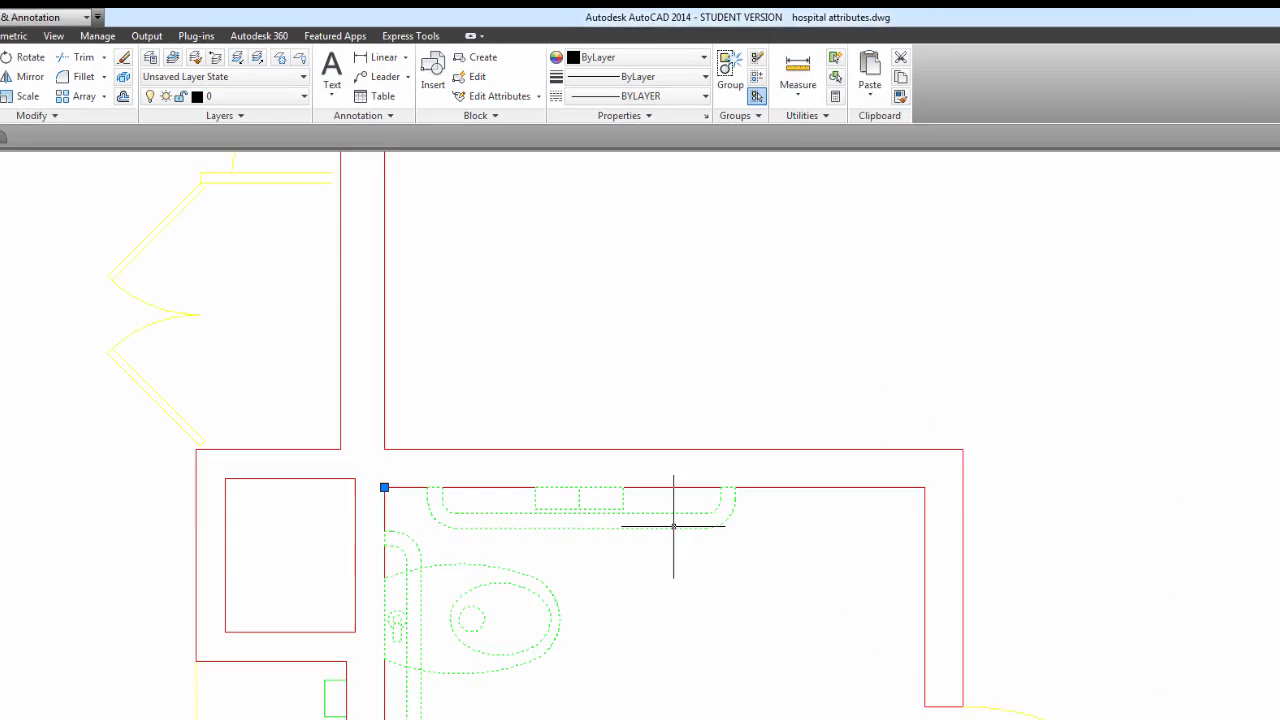
text(li)
key(Return)
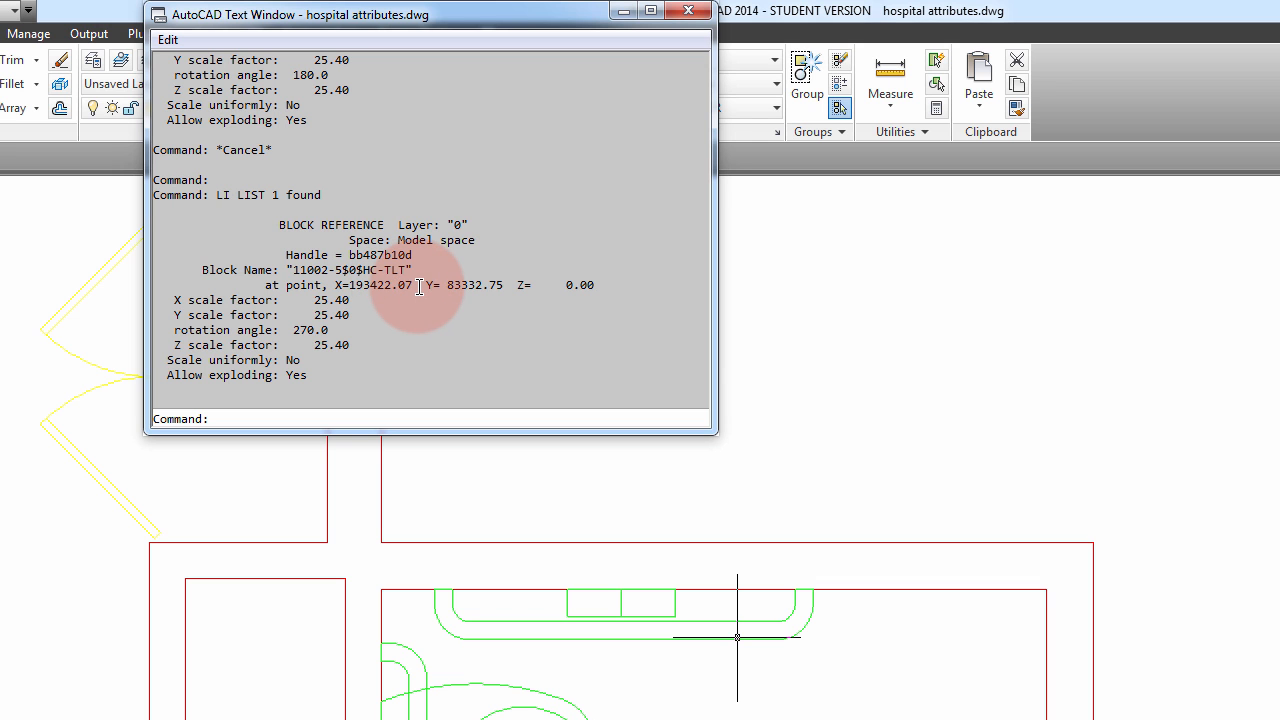
click(688, 11)
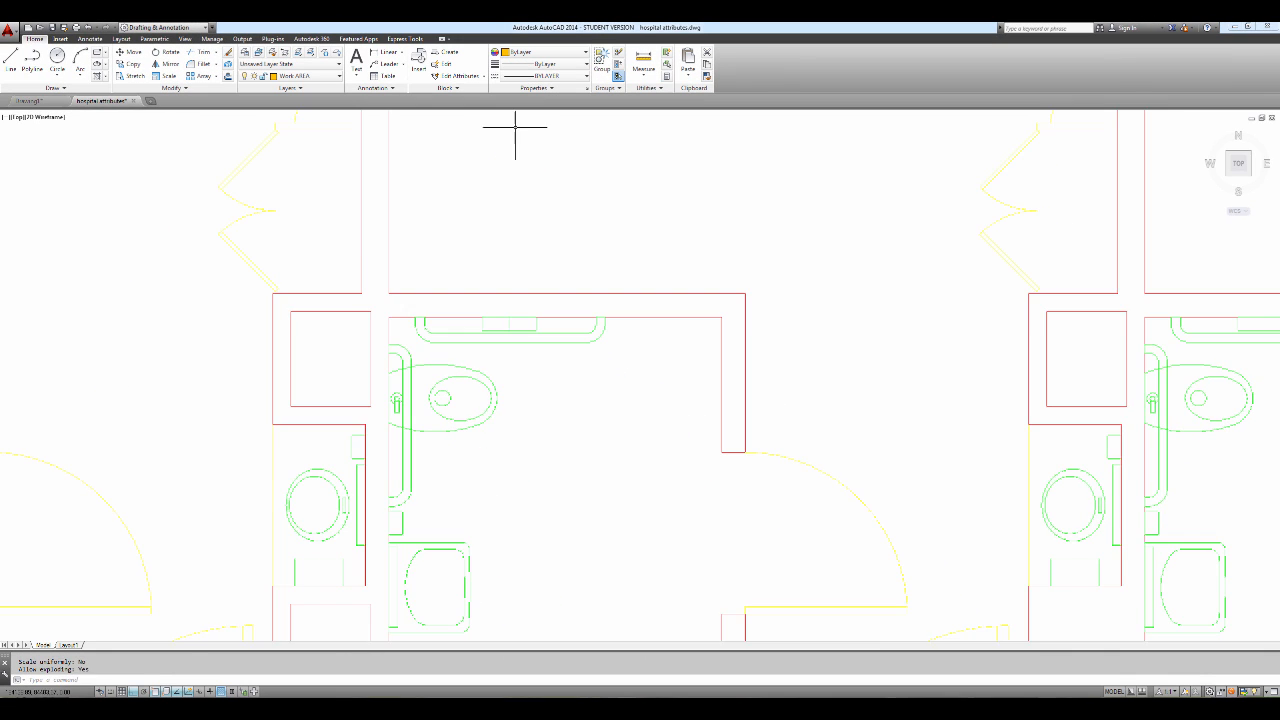
key(Escape)
Step: Examine the toilets with grab bars in the angled rooms at the core of the hospital floor plan
scroll(511, 204, down, 10)
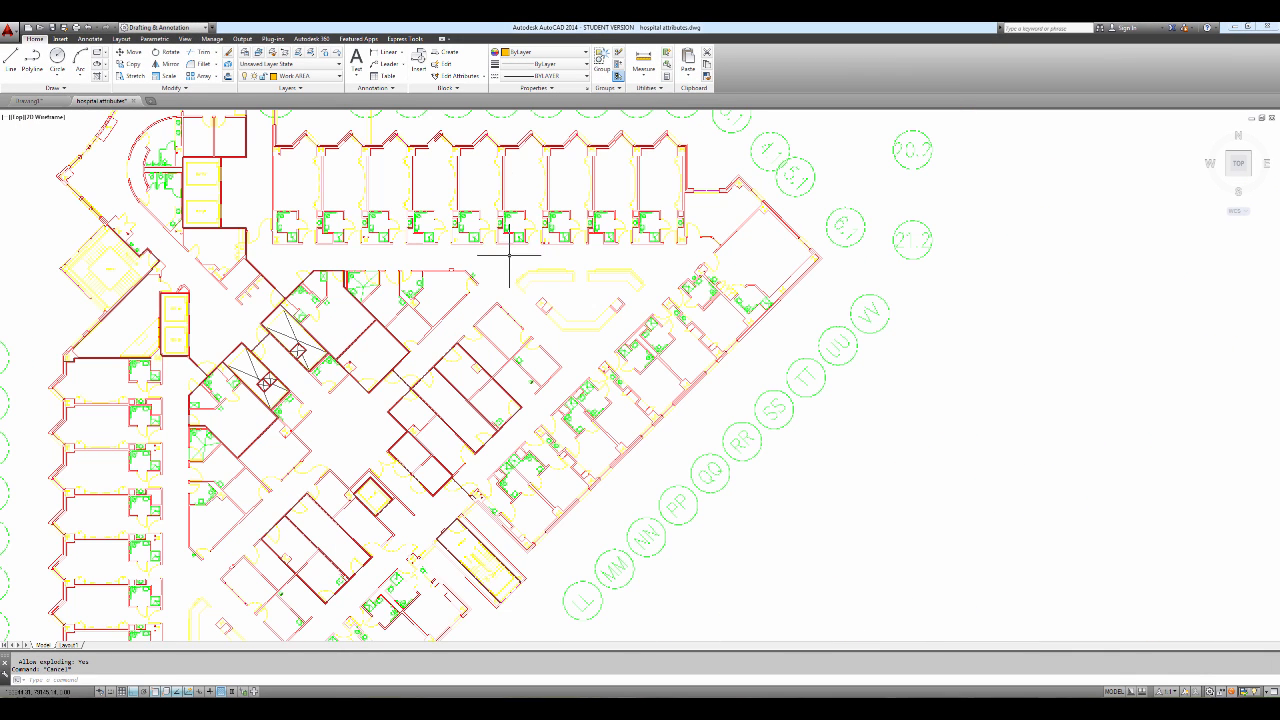
middle_drag(511, 254, 658, 241)
scroll(420, 333, up, 7)
scroll(421, 331, up, 3)
scroll(423, 334, down, 8)
scroll(486, 337, up, 7)
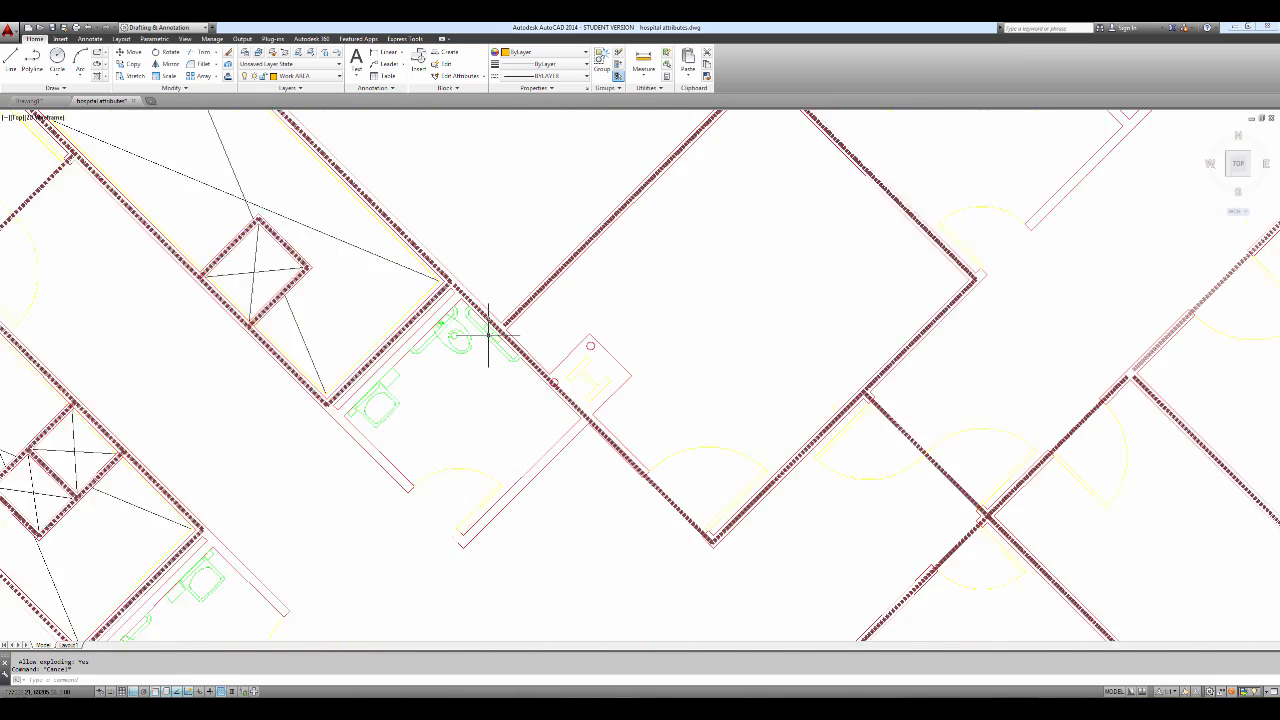
scroll(488, 333, up, 2)
scroll(488, 333, down, 5)
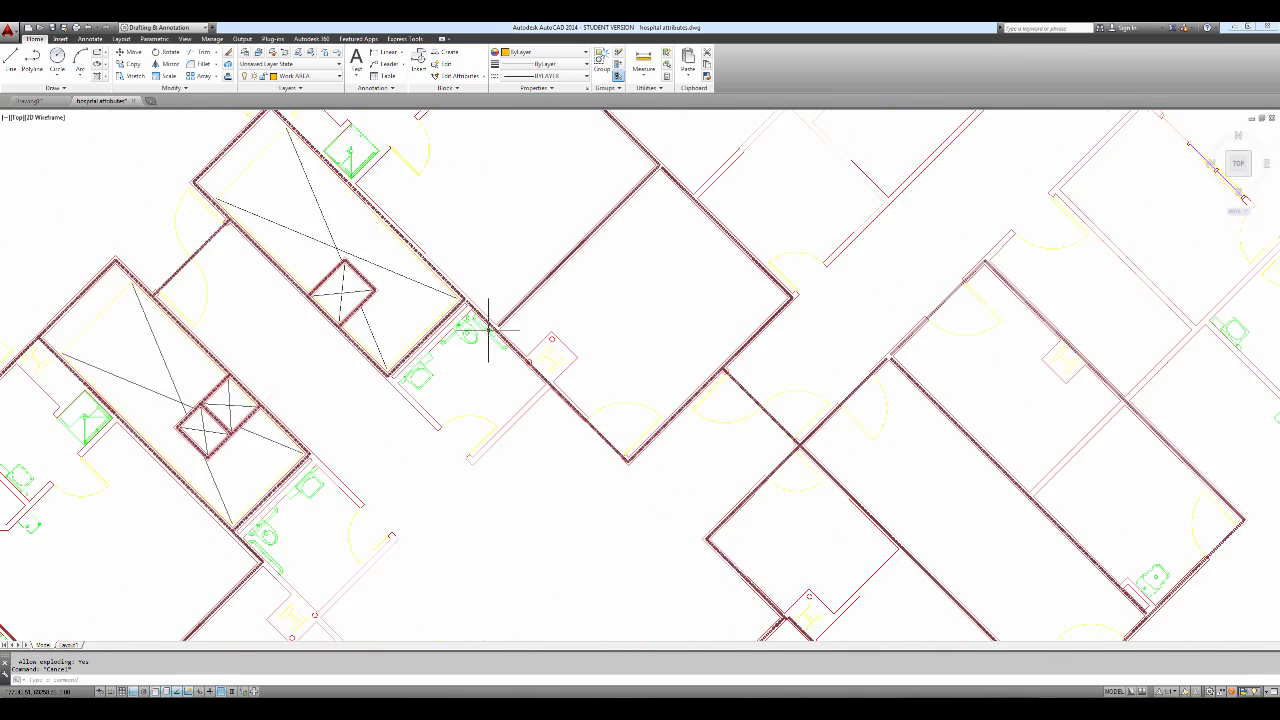
scroll(587, 255, down, 5)
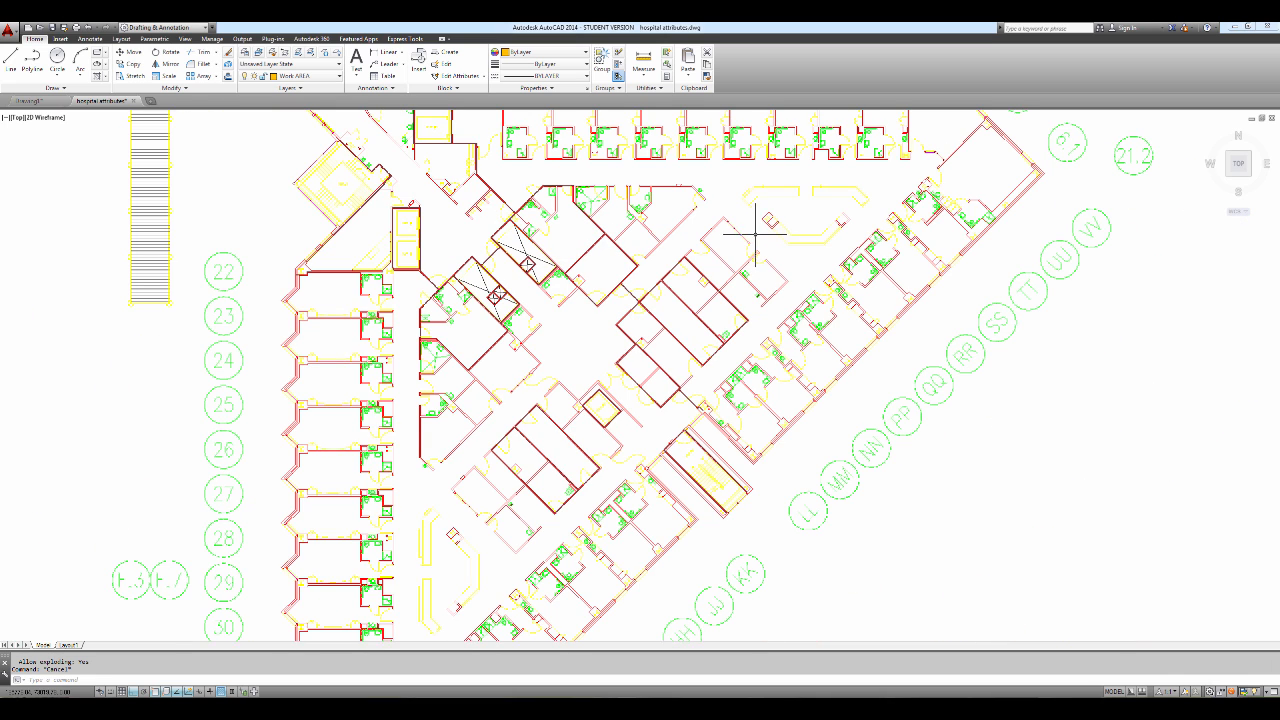
middle_drag(914, 286, 785, 398)
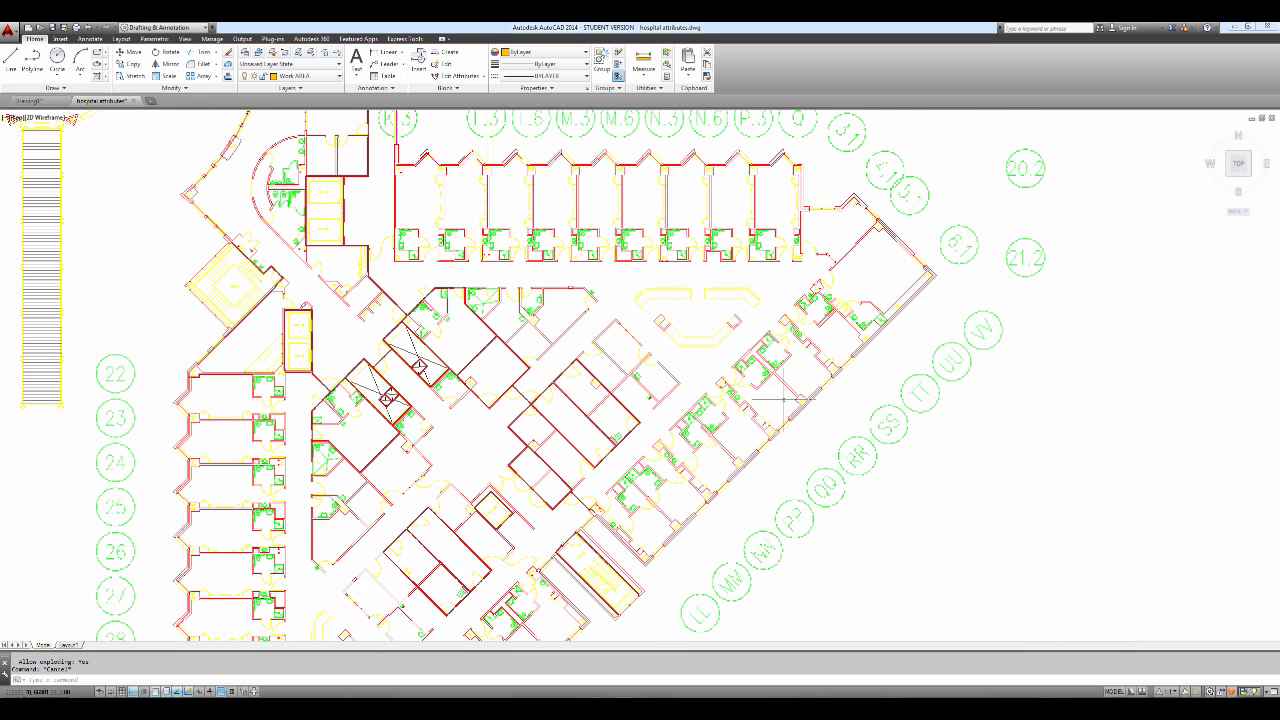
click(1073, 26)
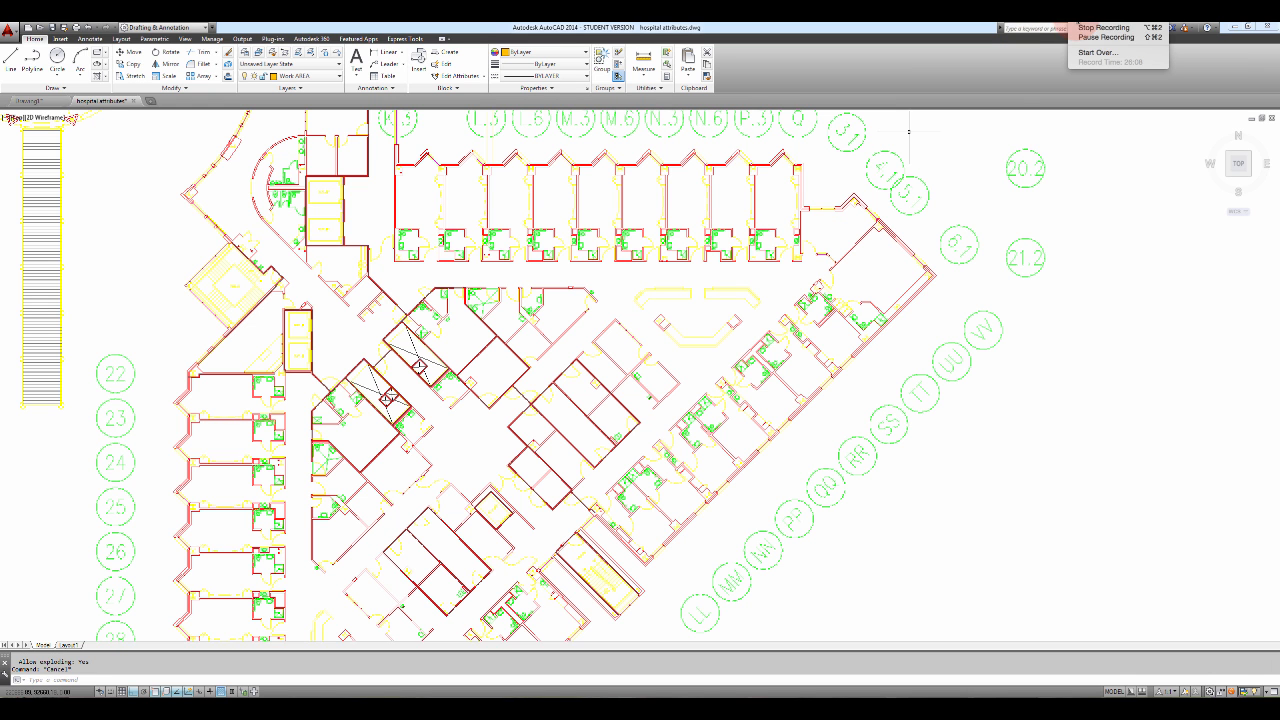
click(1101, 37)
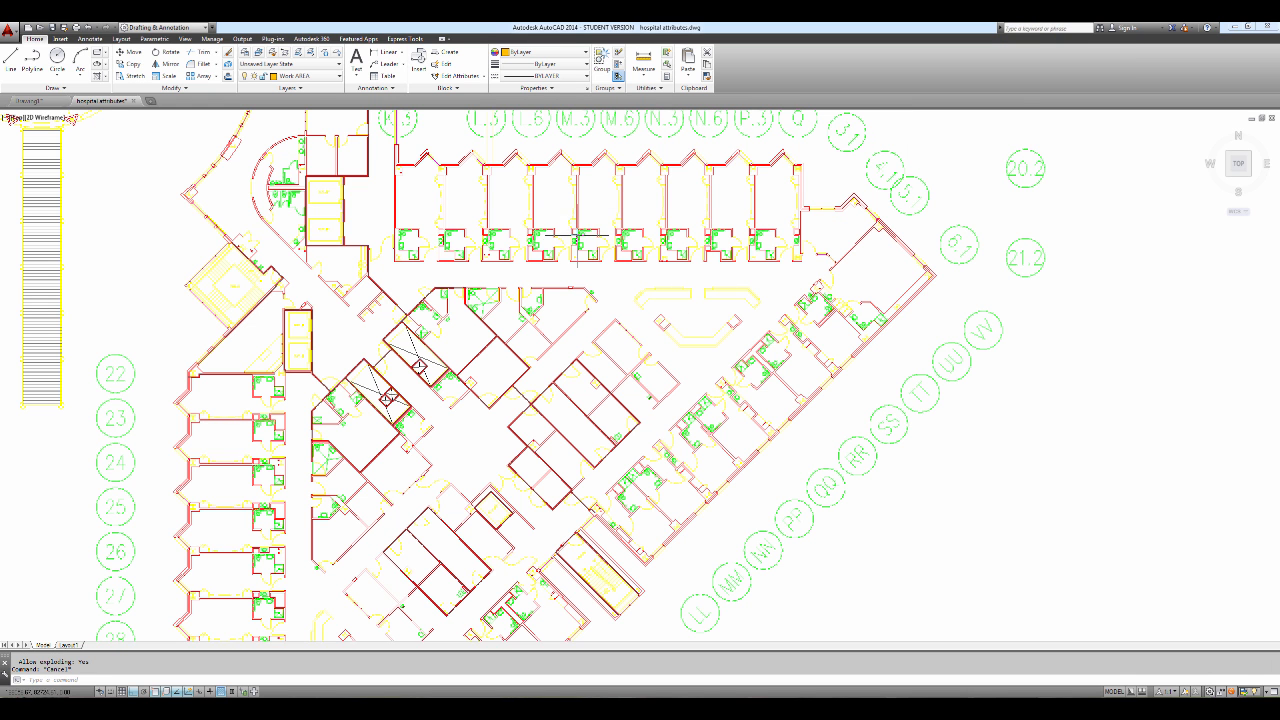
Step: Switch to the Drawing1 drawing with the coloured toilet blocks
click(30, 100)
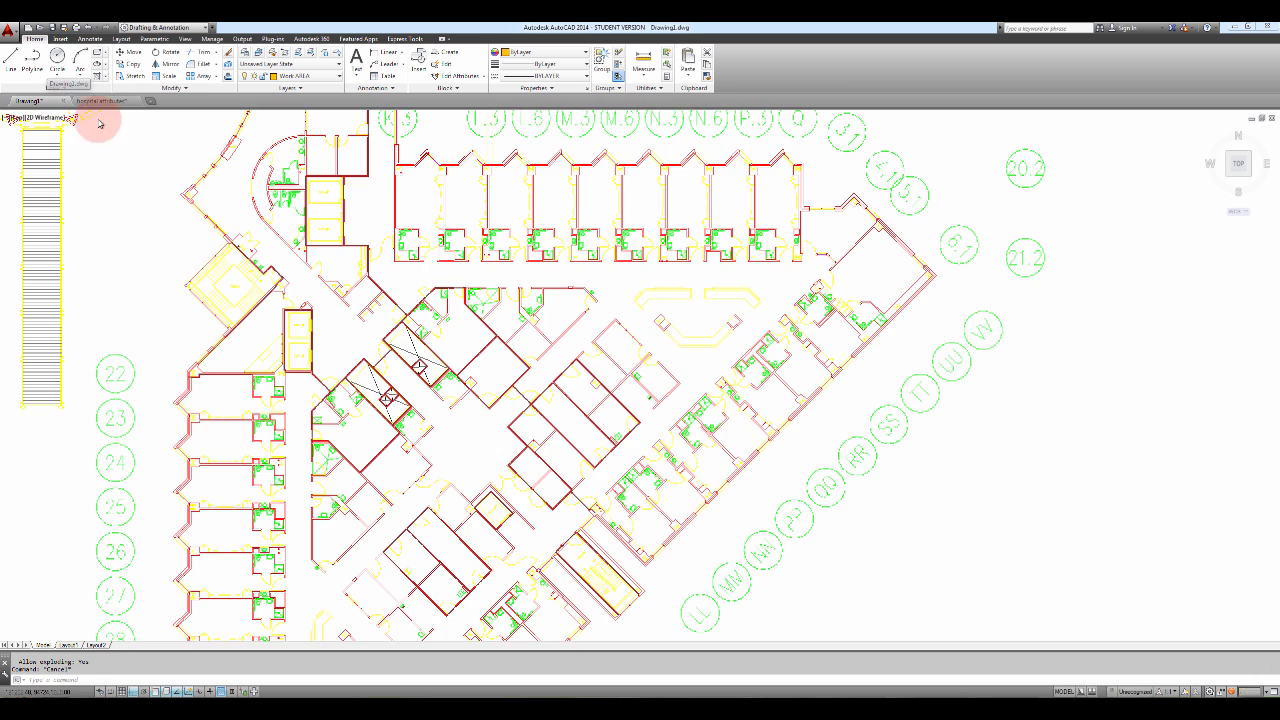
scroll(414, 230, down, 5)
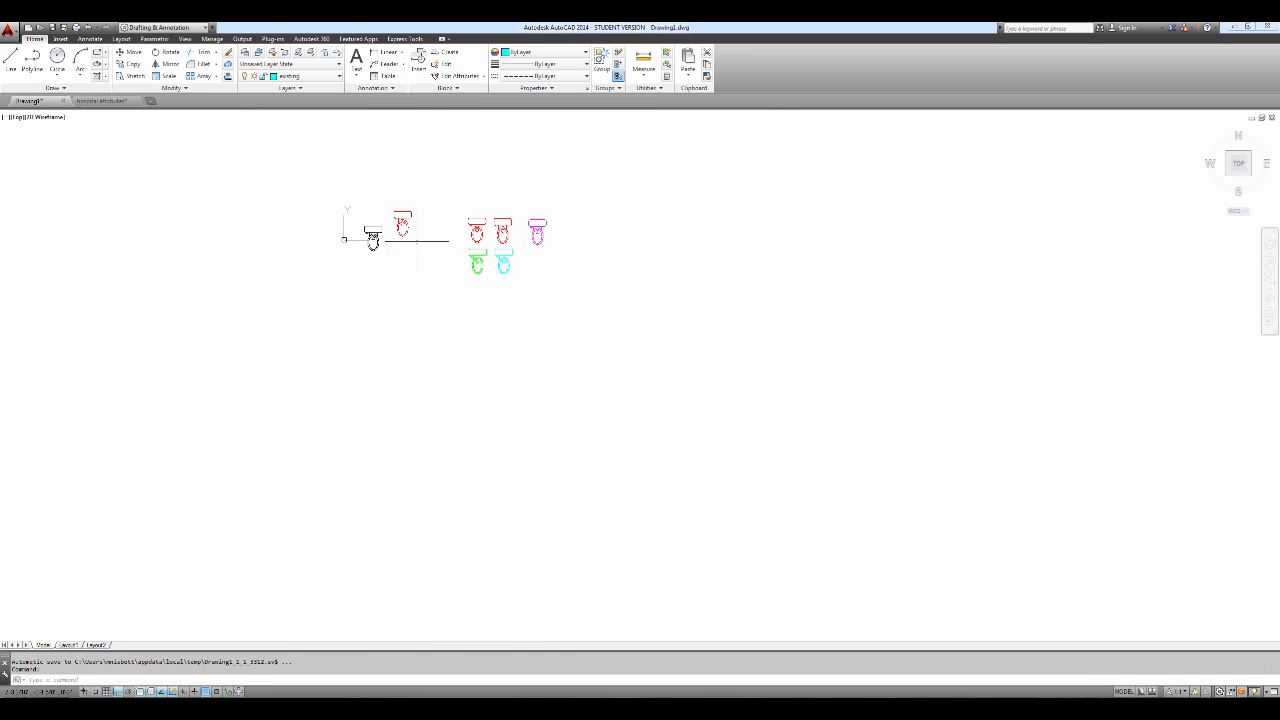
middle_drag(471, 283, 498, 365)
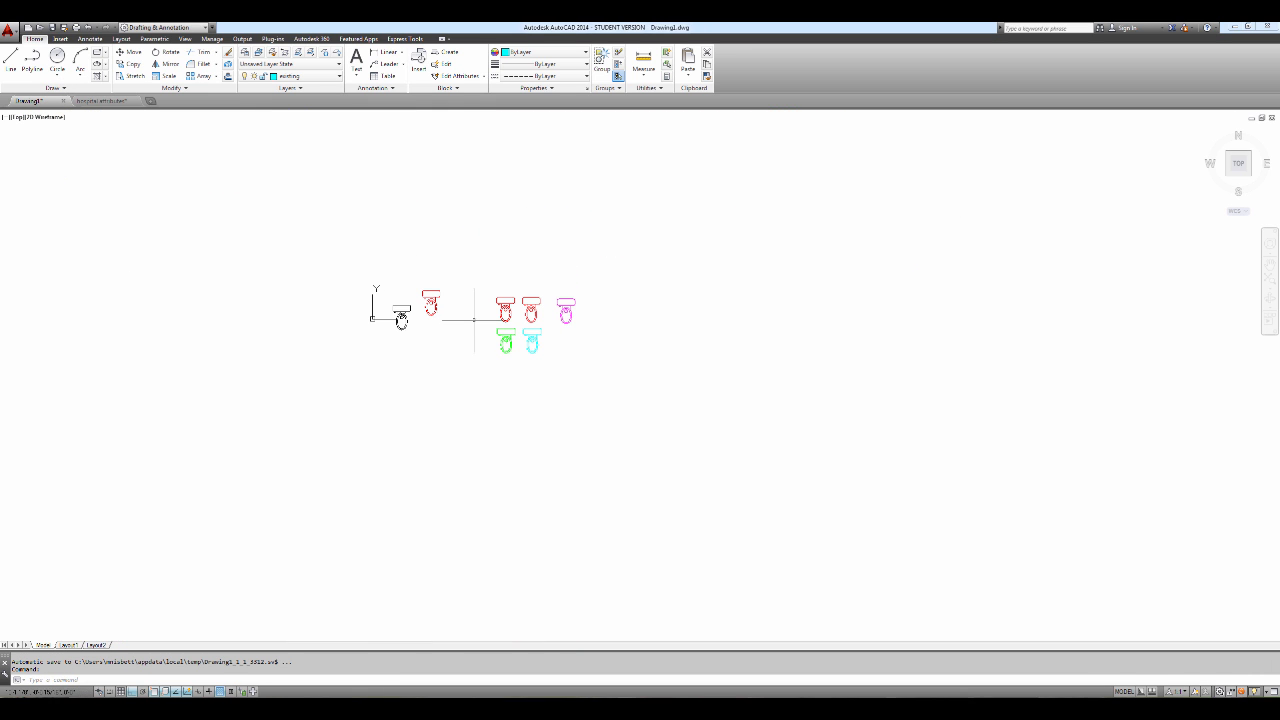
scroll(474, 319, up, 2)
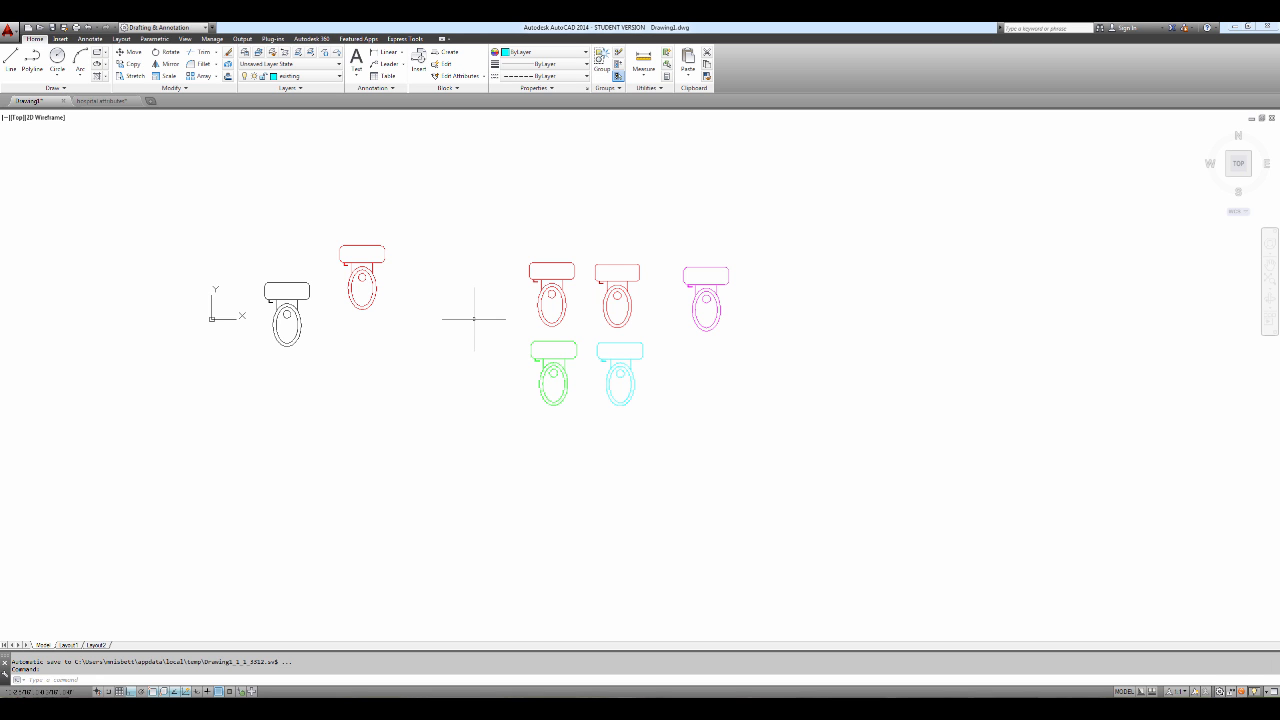
Step: Draw a 1 by 1 inch square with lines on the existing layer, in the empty area below the toilets
text(l)
key(Return)
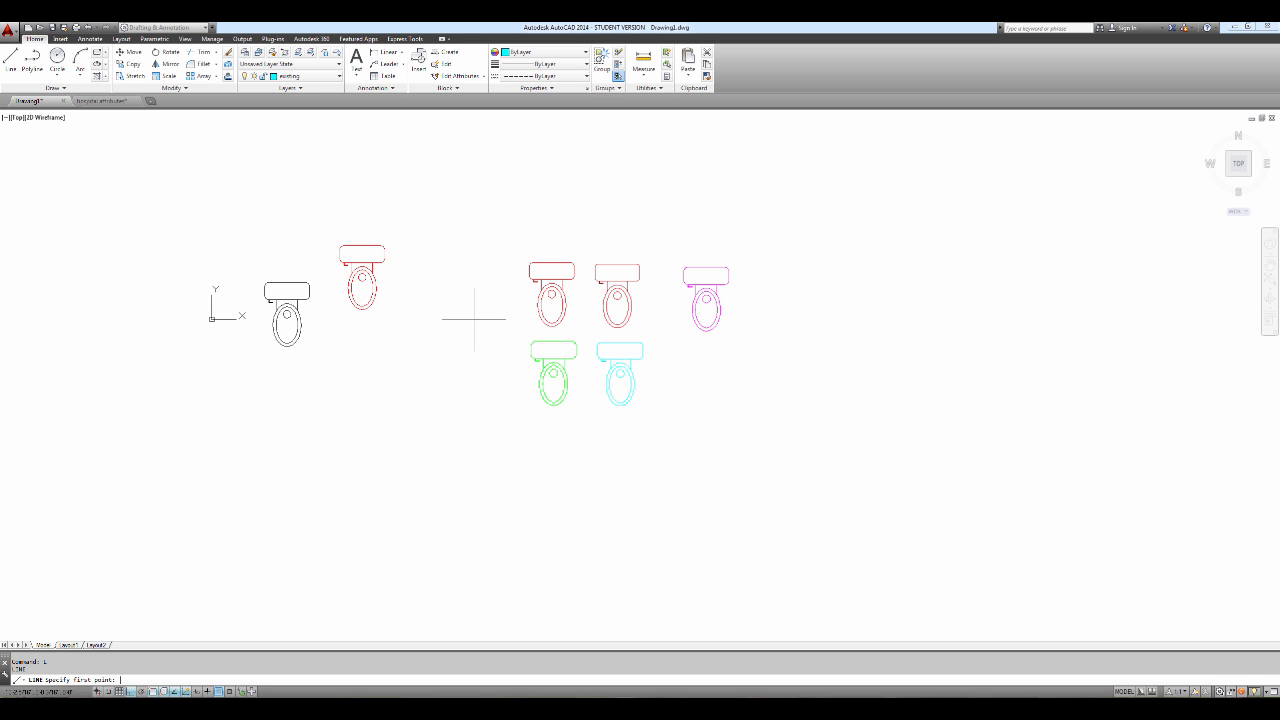
click(416, 408)
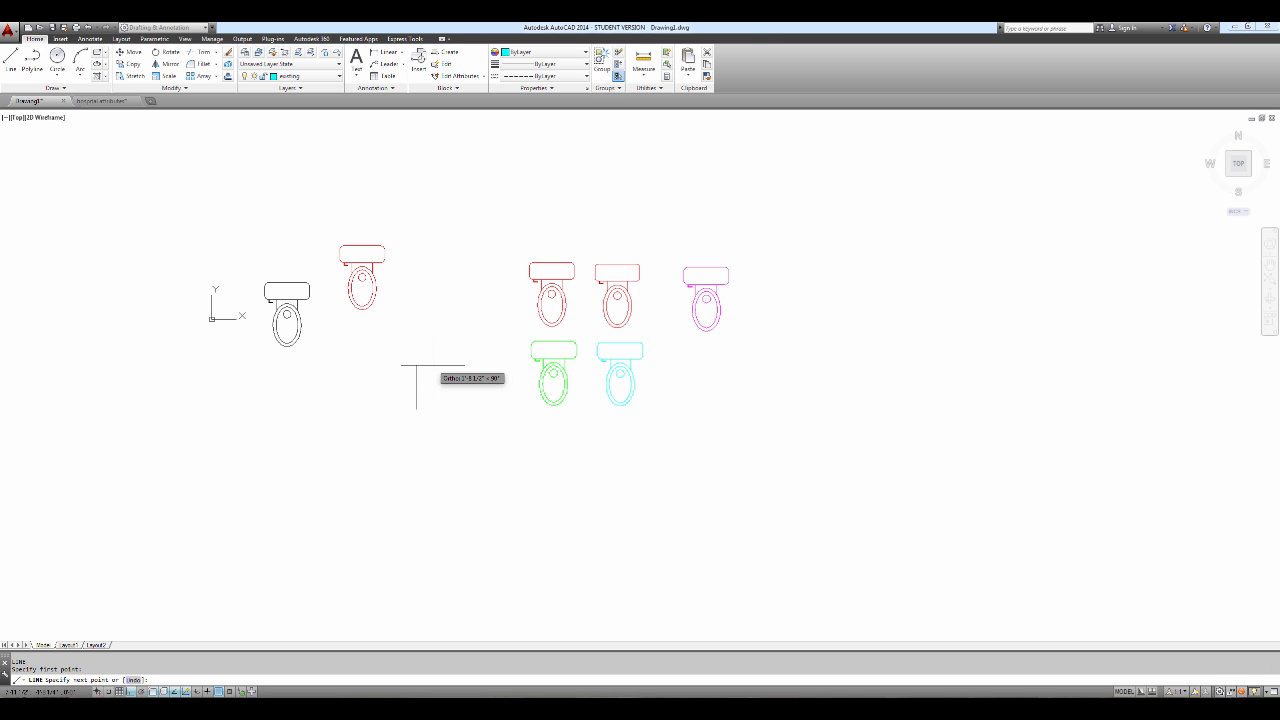
text(1)
key(Return)
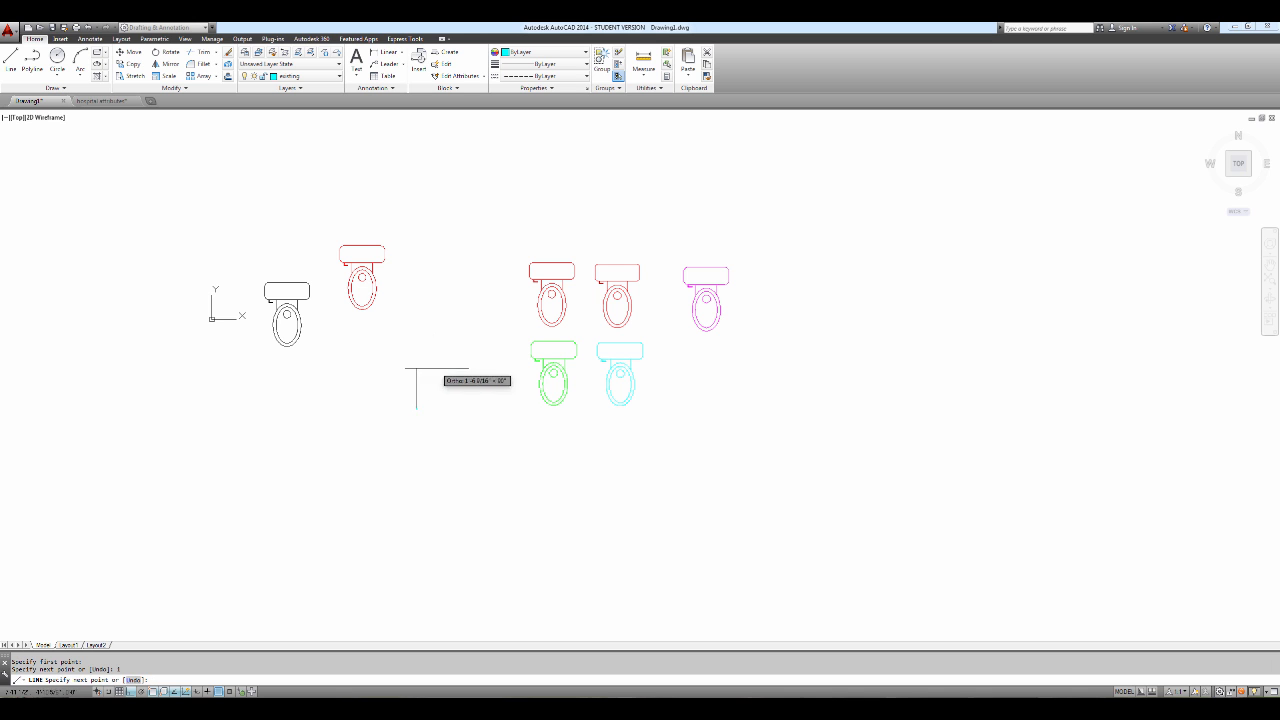
text(1)
key(Return)
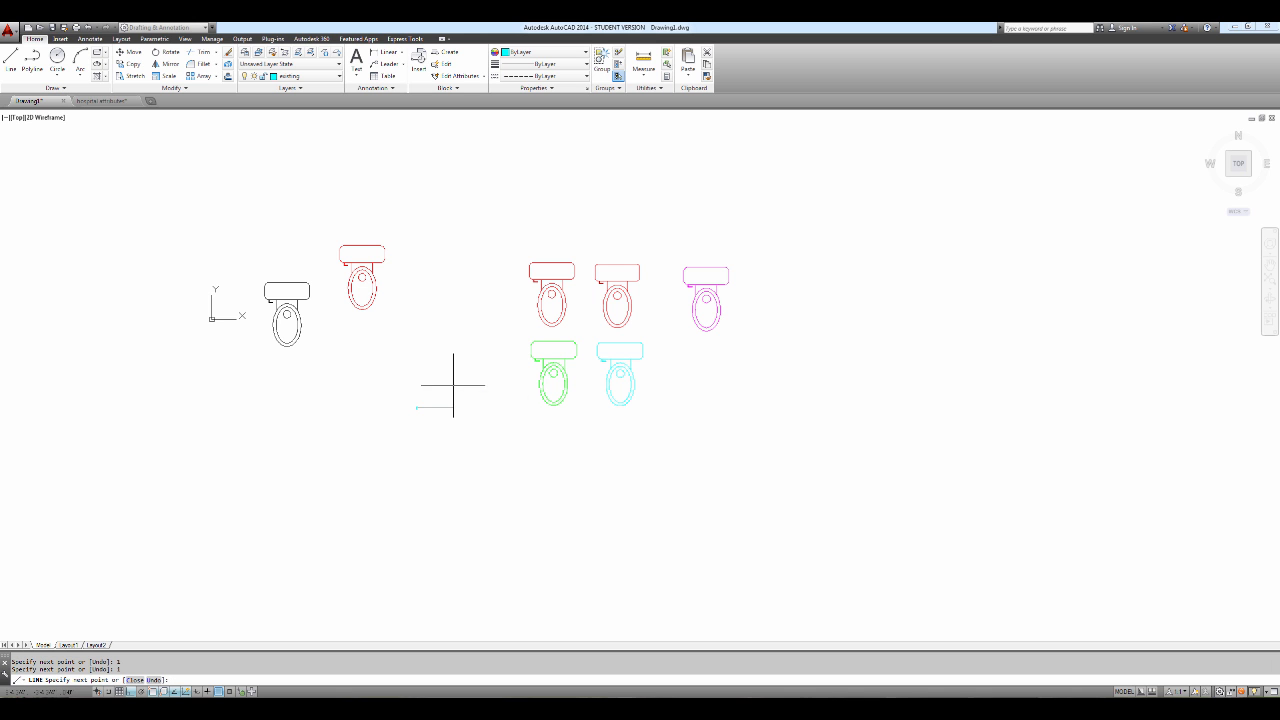
text(1)
key(Return)
key(Return)
scroll(410, 408, up, 6)
scroll(412, 409, up, 4)
middle_drag(526, 323, 457, 337)
scroll(543, 386, up, 5)
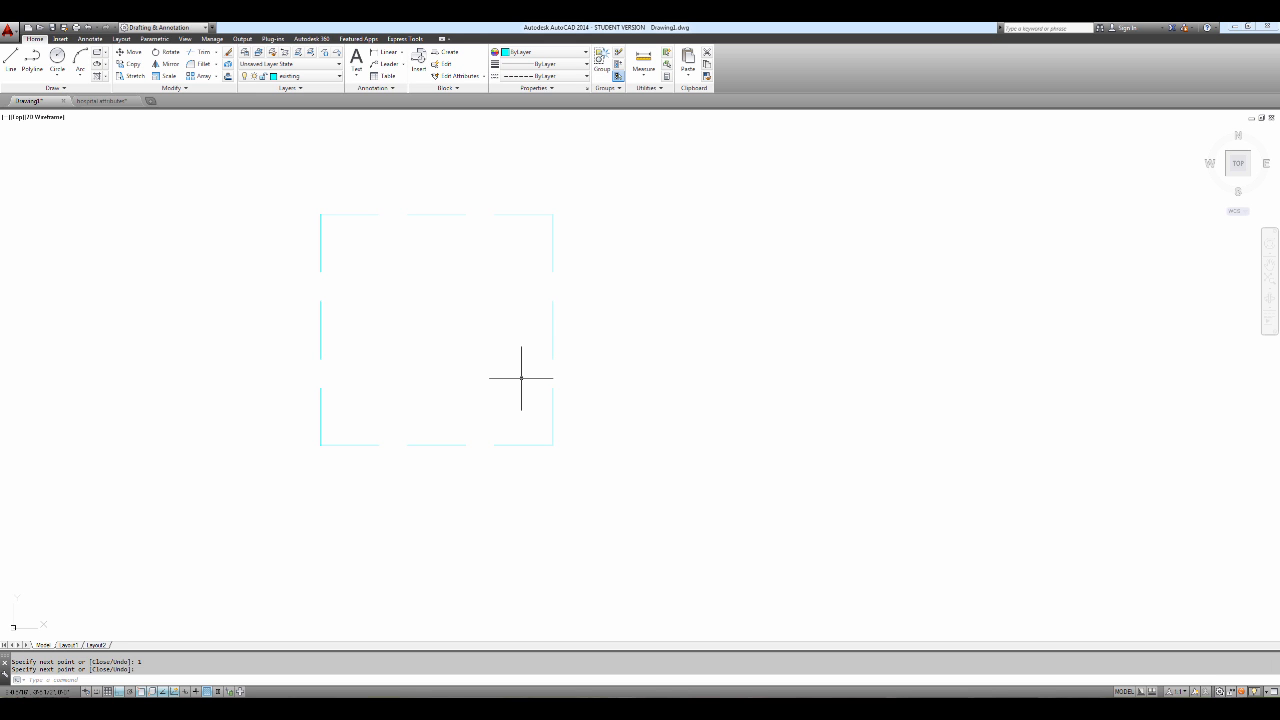
Step: Make layer 0 current and draw a line along the full upper edge of the small square
scroll(521, 378, down, 3)
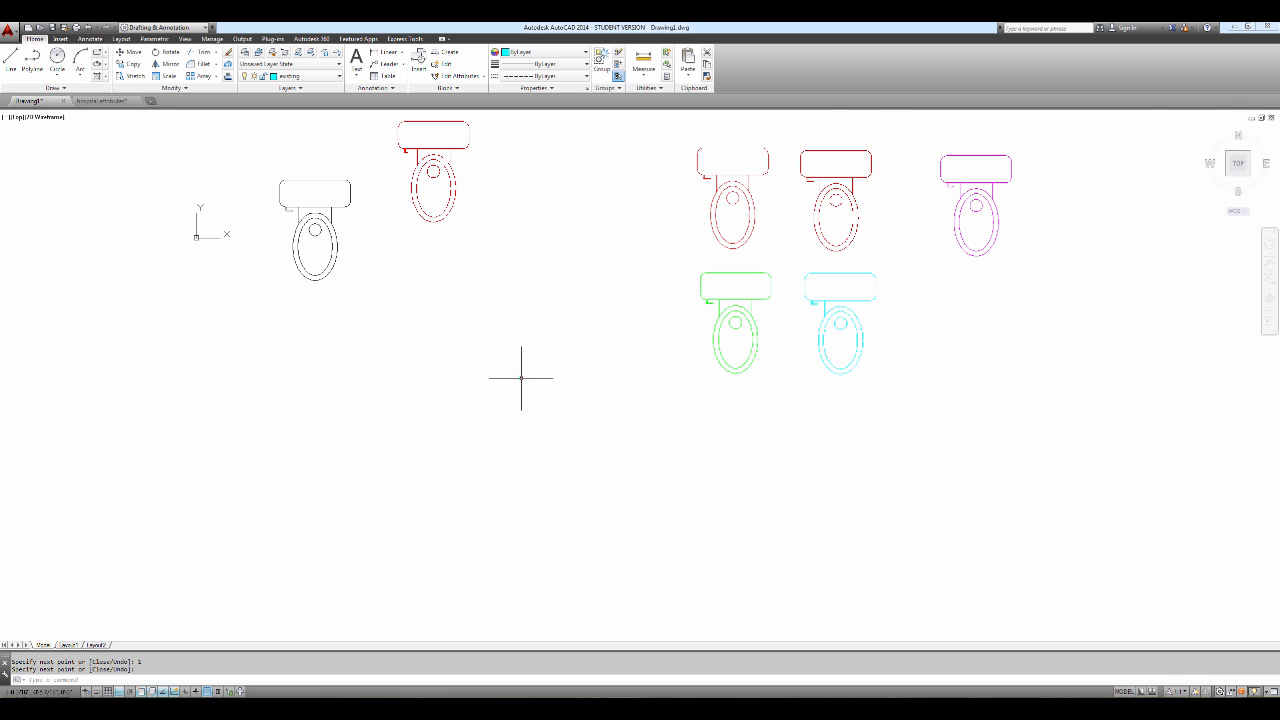
middle_drag(537, 363, 469, 365)
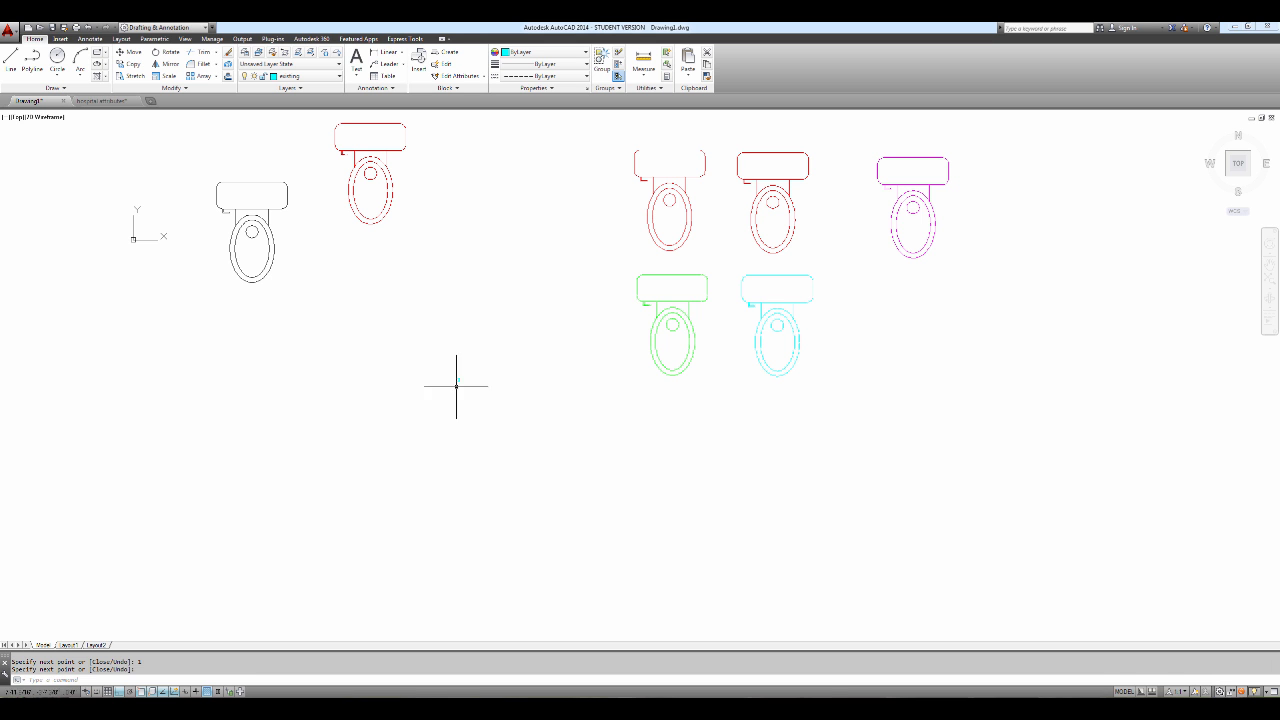
scroll(452, 384, up, 15)
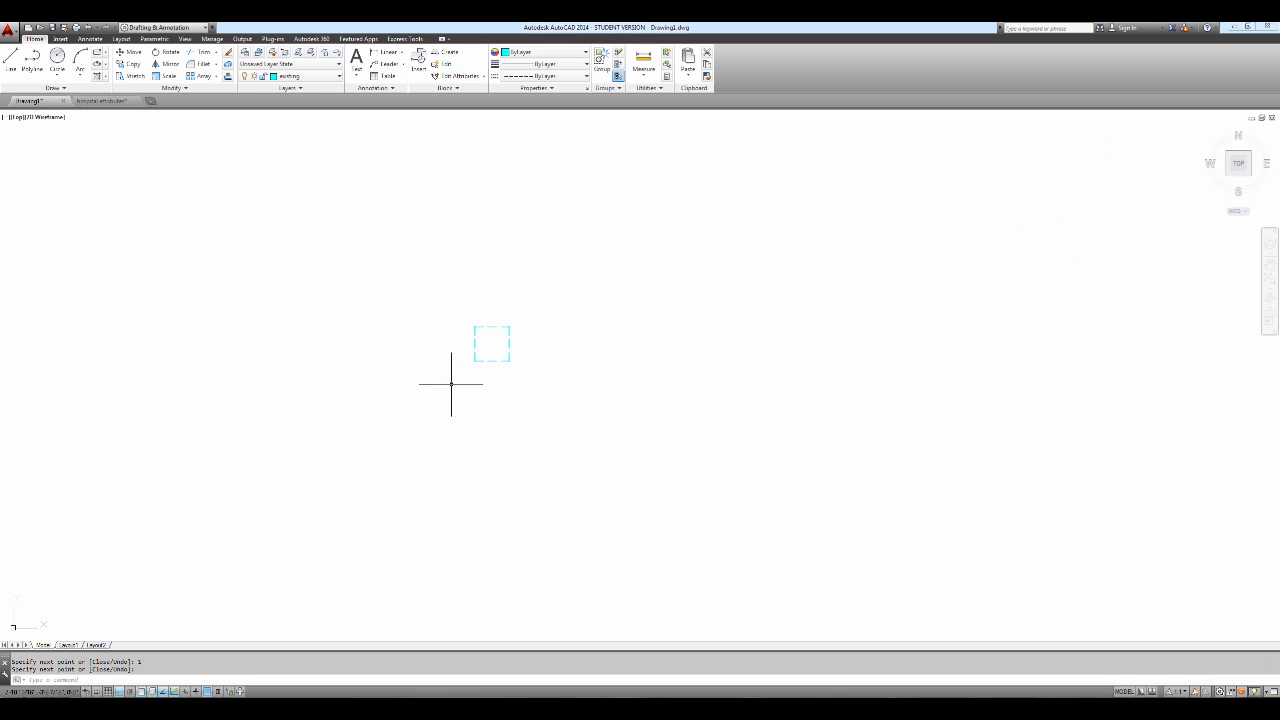
middle_drag(530, 278, 443, 360)
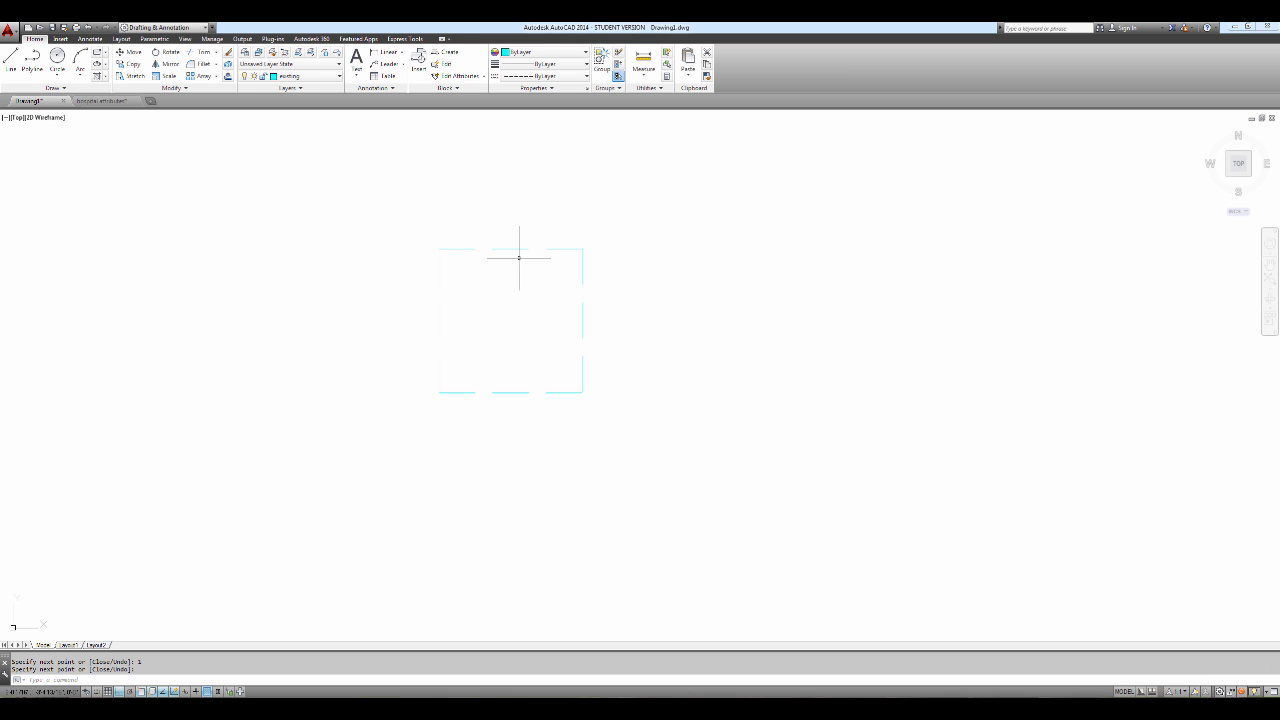
click(305, 76)
click(290, 88)
key(Return)
text(l)
key(Return)
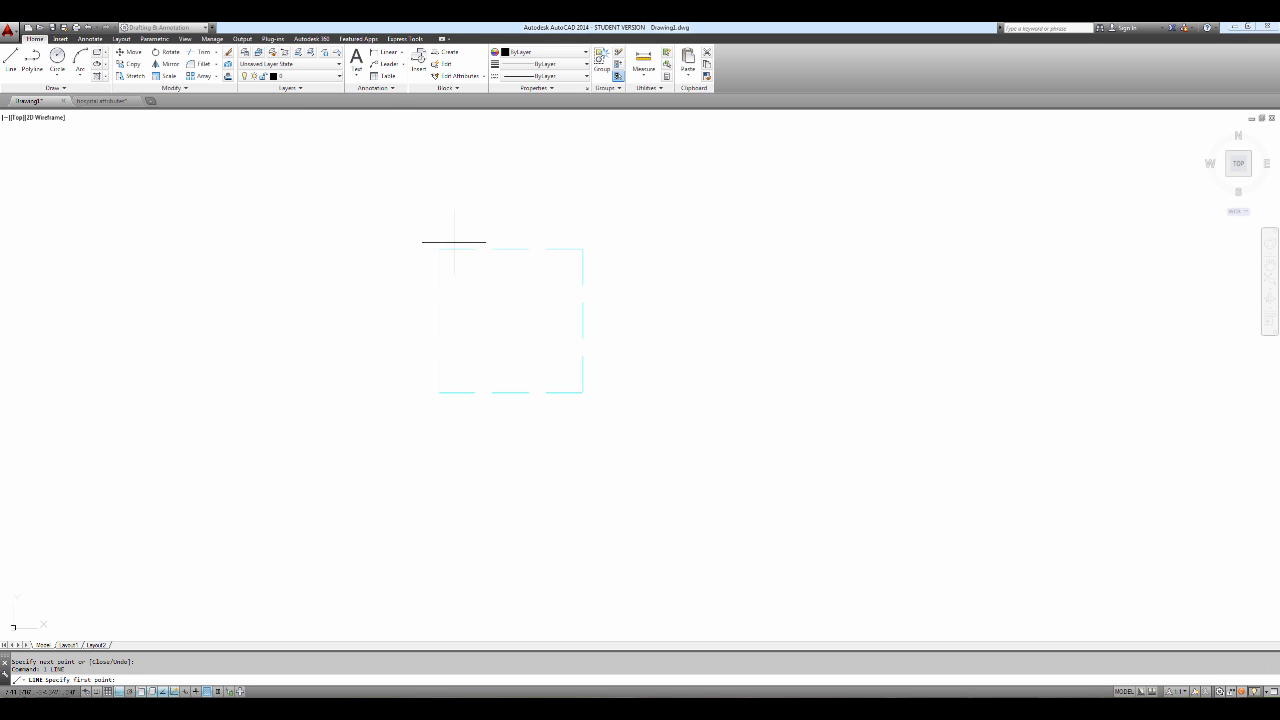
click(438, 246)
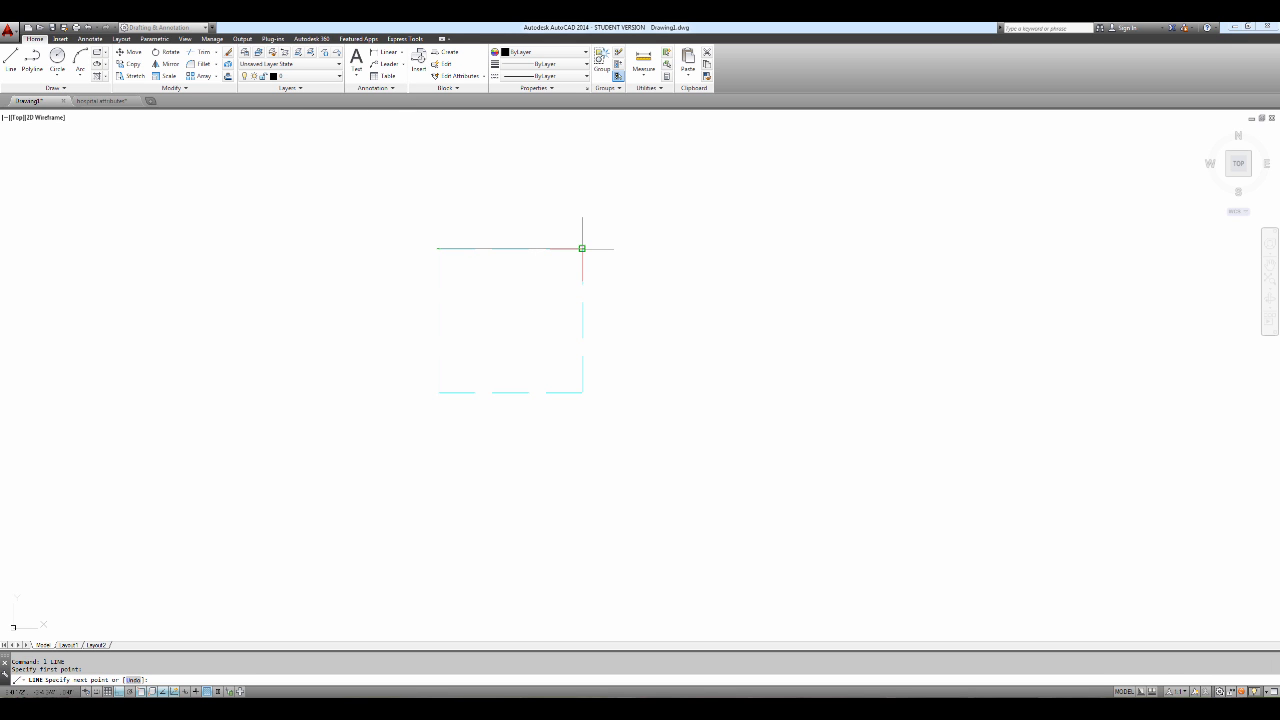
click(582, 248)
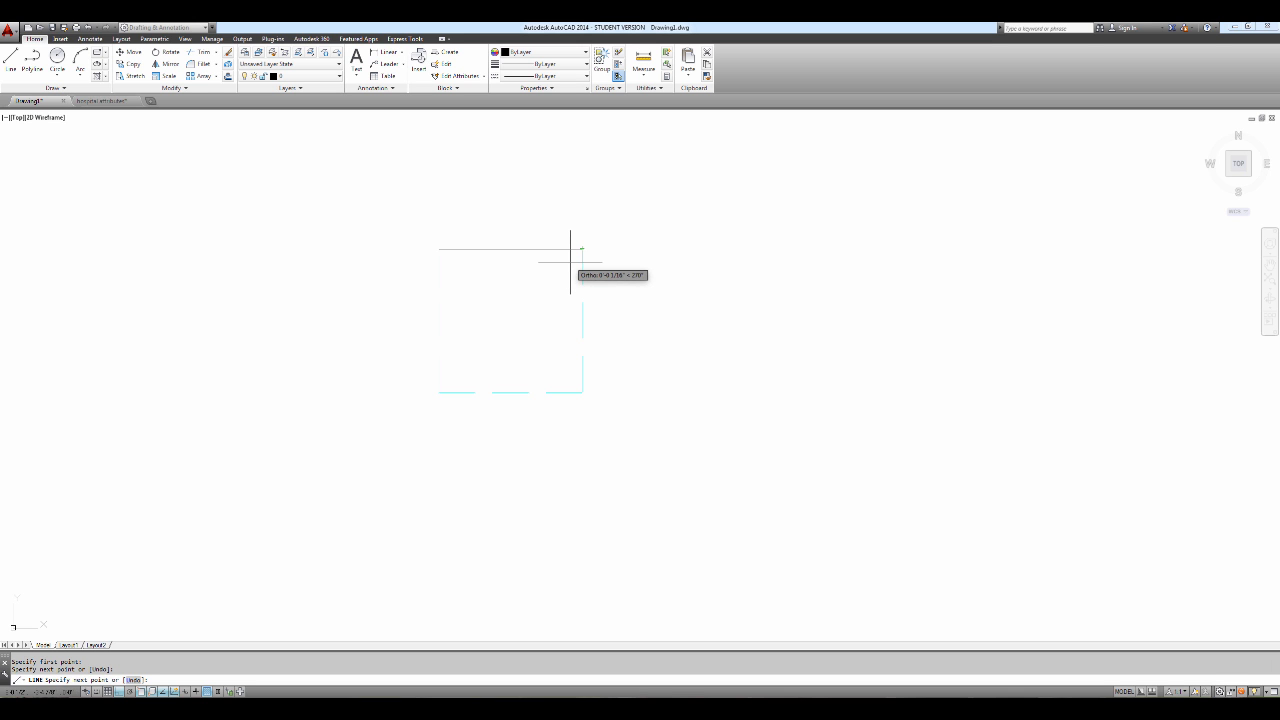
key(Escape)
Step: Draw a vertical line joining the midpoints of the square's upper and lower edges, and a line along its full lower edge
text(L)
key(Return)
click(510, 248)
click(516, 395)
key(Return)
key(Return)
click(446, 391)
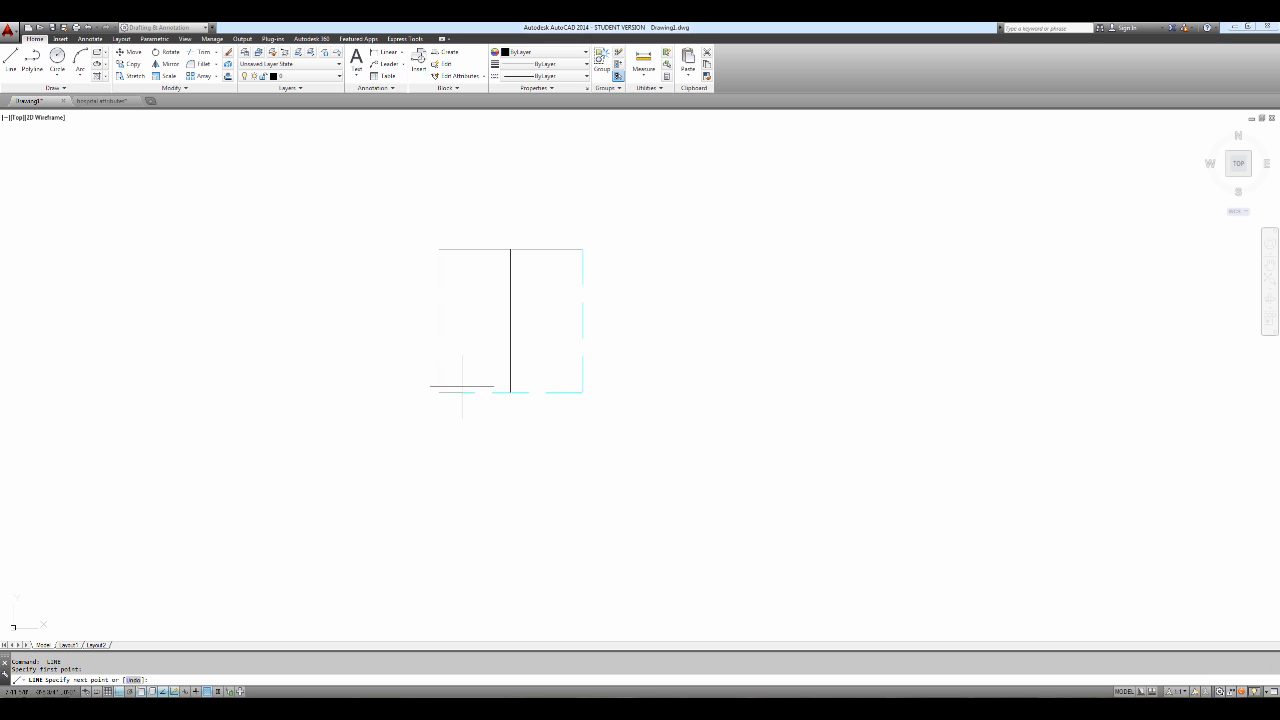
click(582, 392)
key(Return)
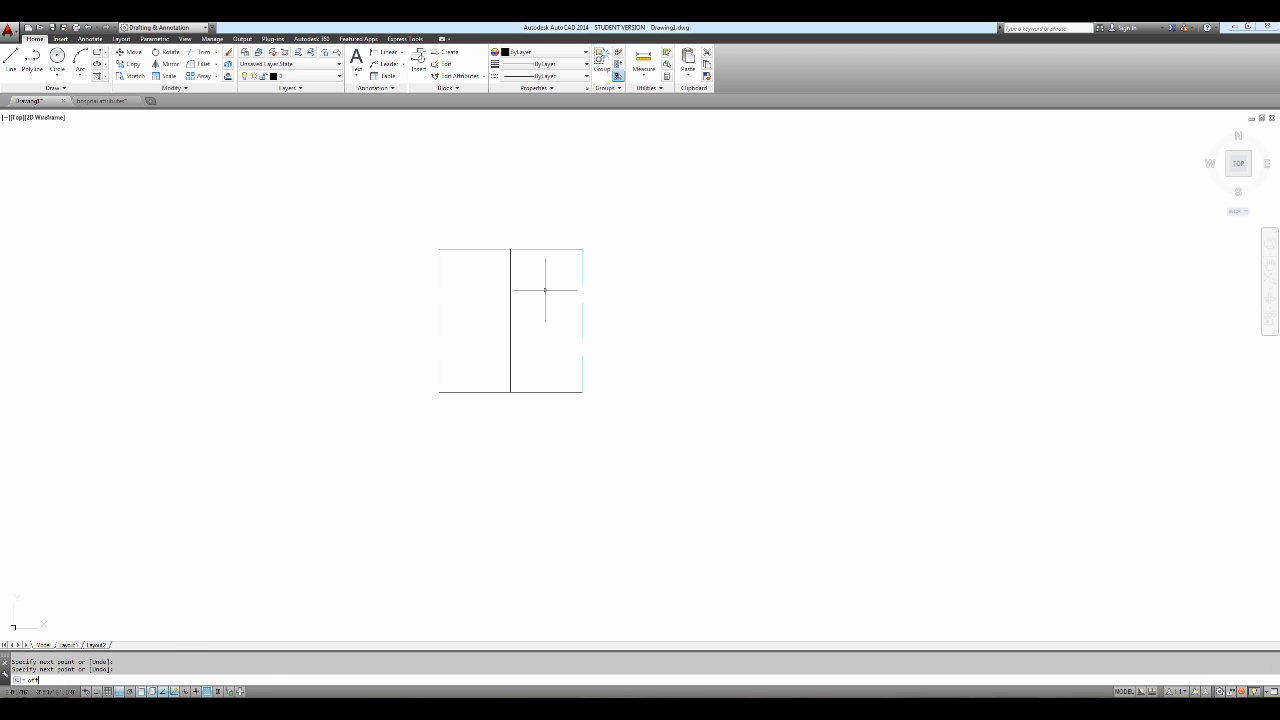
key(Return)
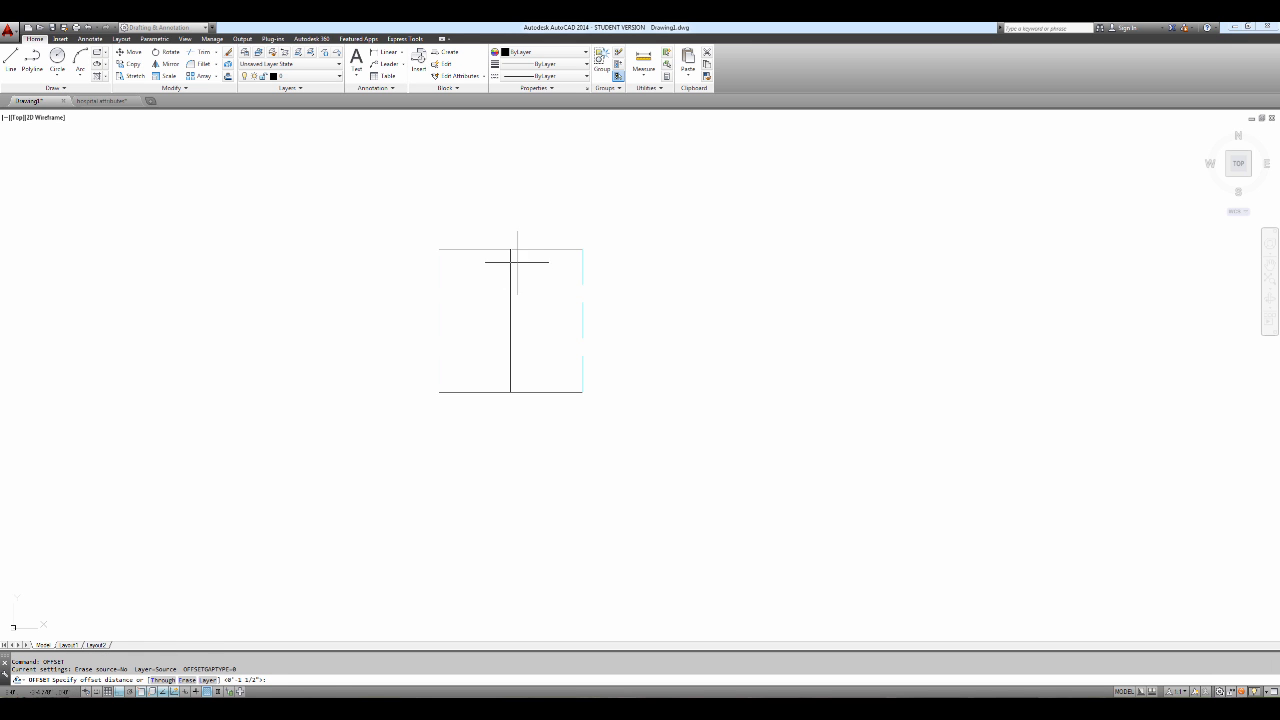
click(524, 252)
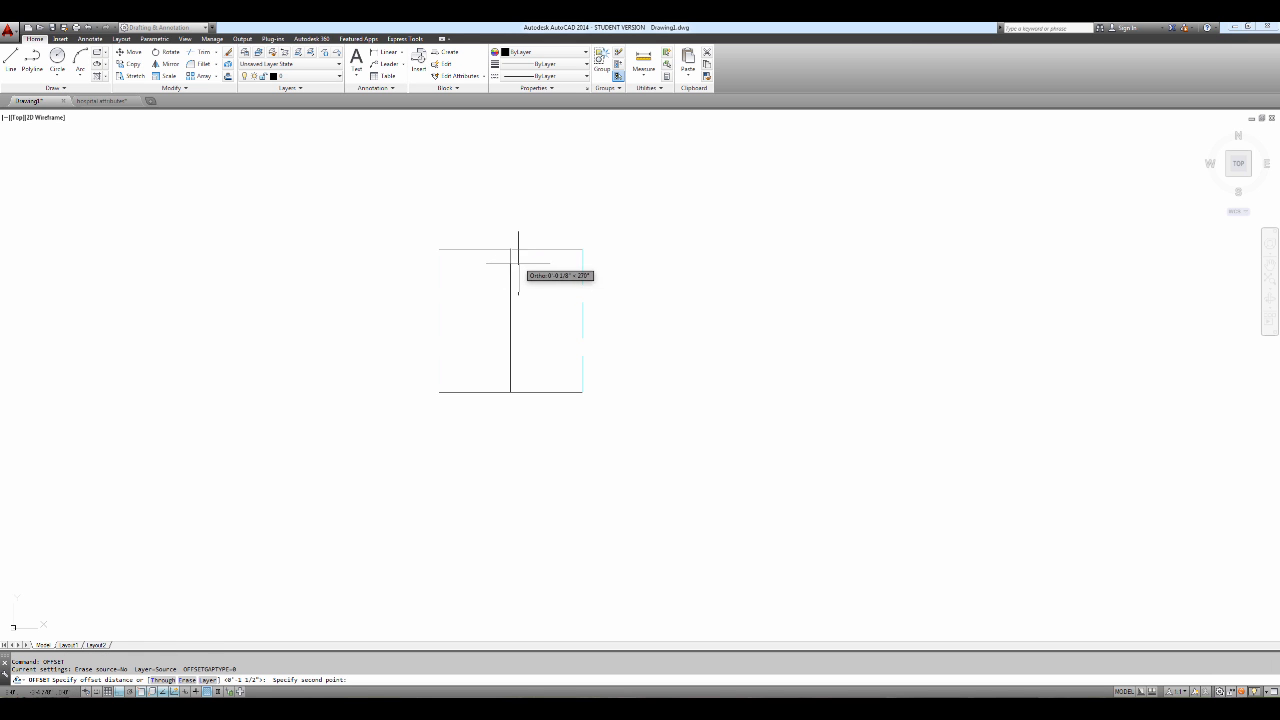
key(Escape)
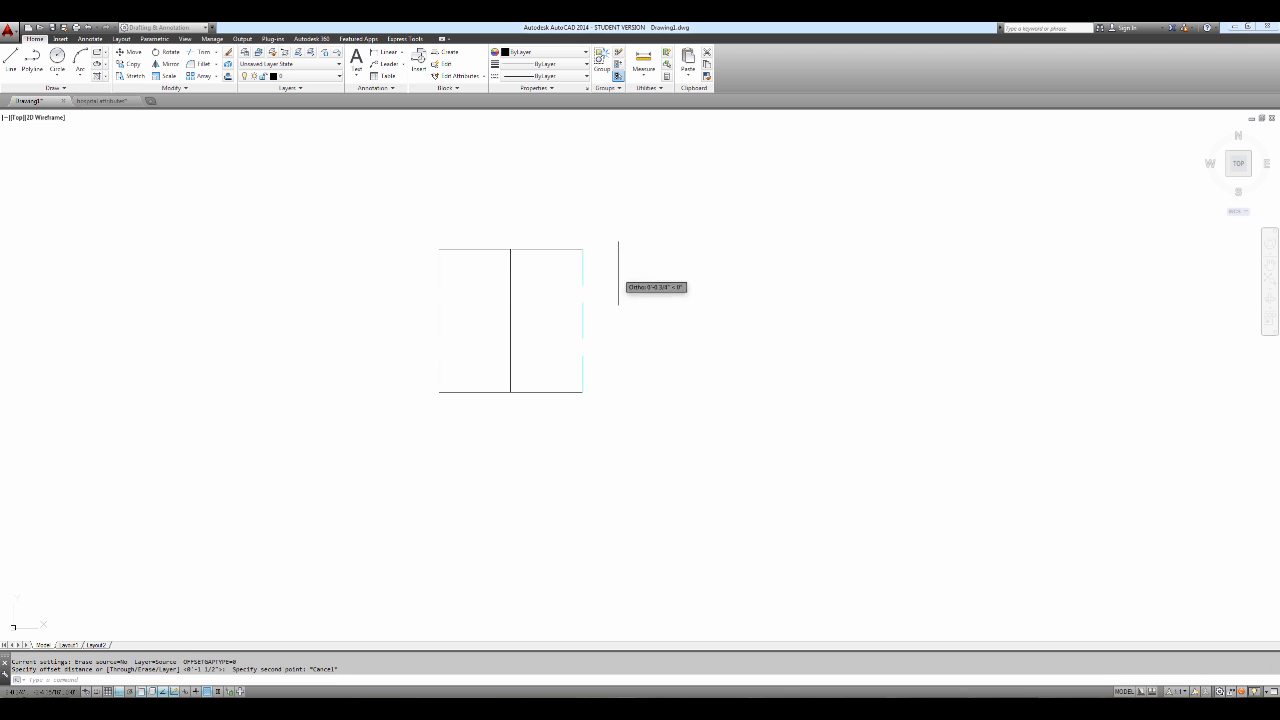
Step: Turn off Ortho mode and object snapping
click(118, 691)
click(140, 691)
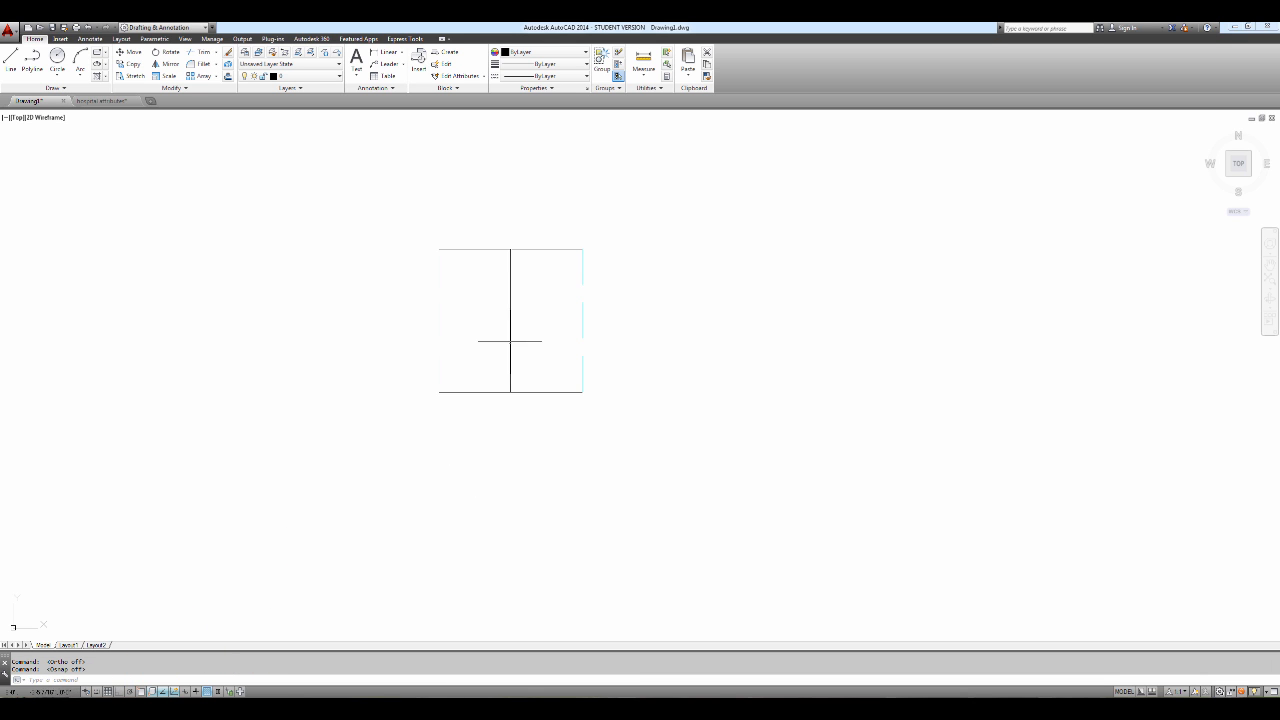
key(Return)
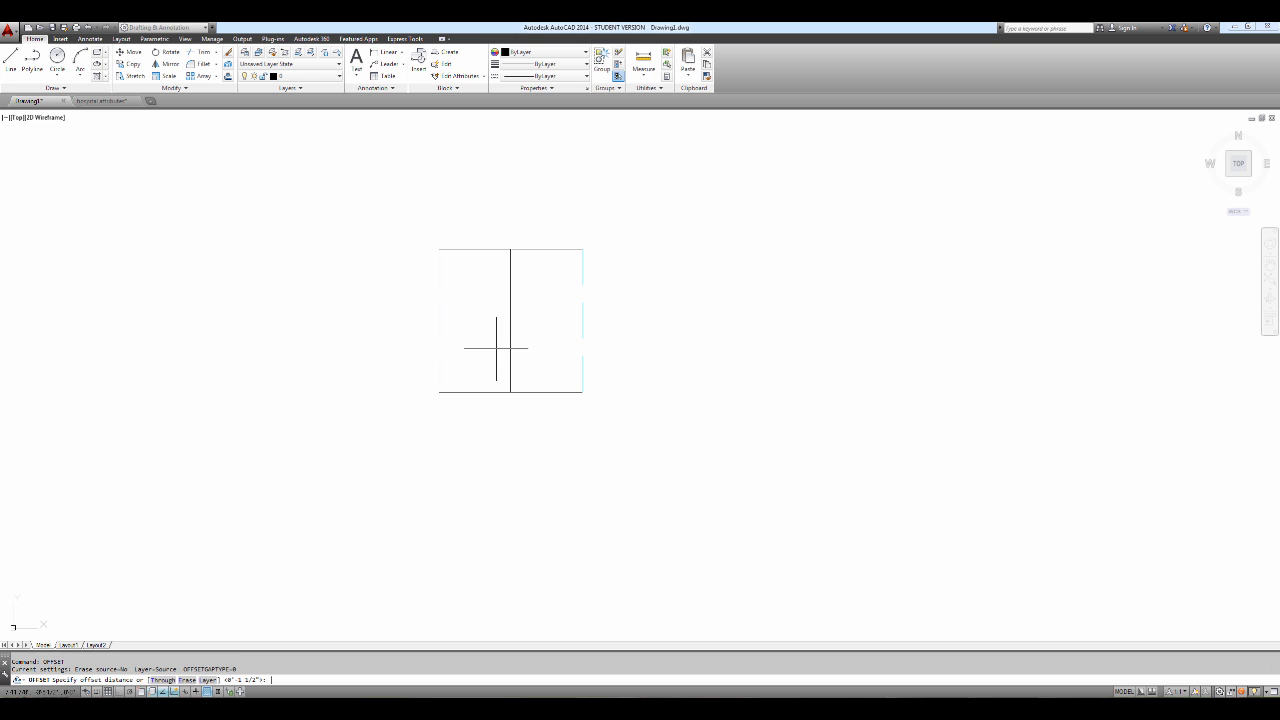
click(513, 248)
key(Escape)
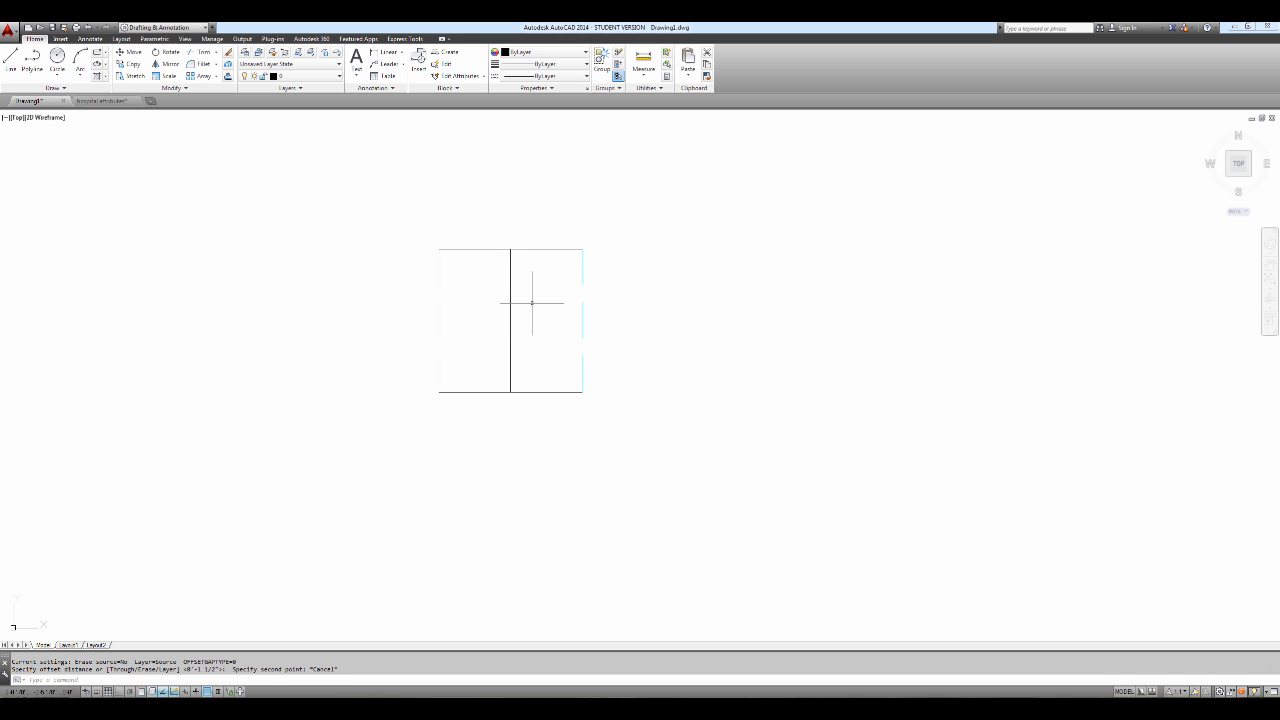
Step: Offset the square's upper and lower horizontal lines inward by a picked distance of about 1/16 inch
text(o)
key(Return)
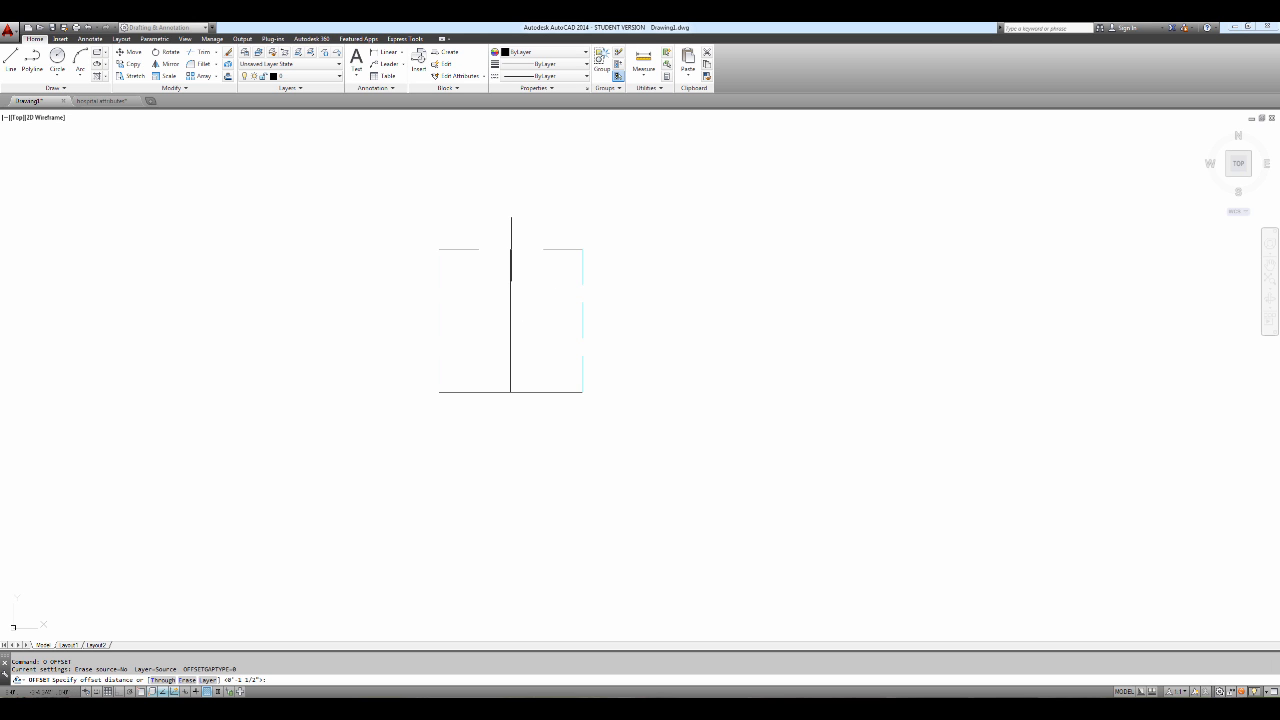
click(582, 249)
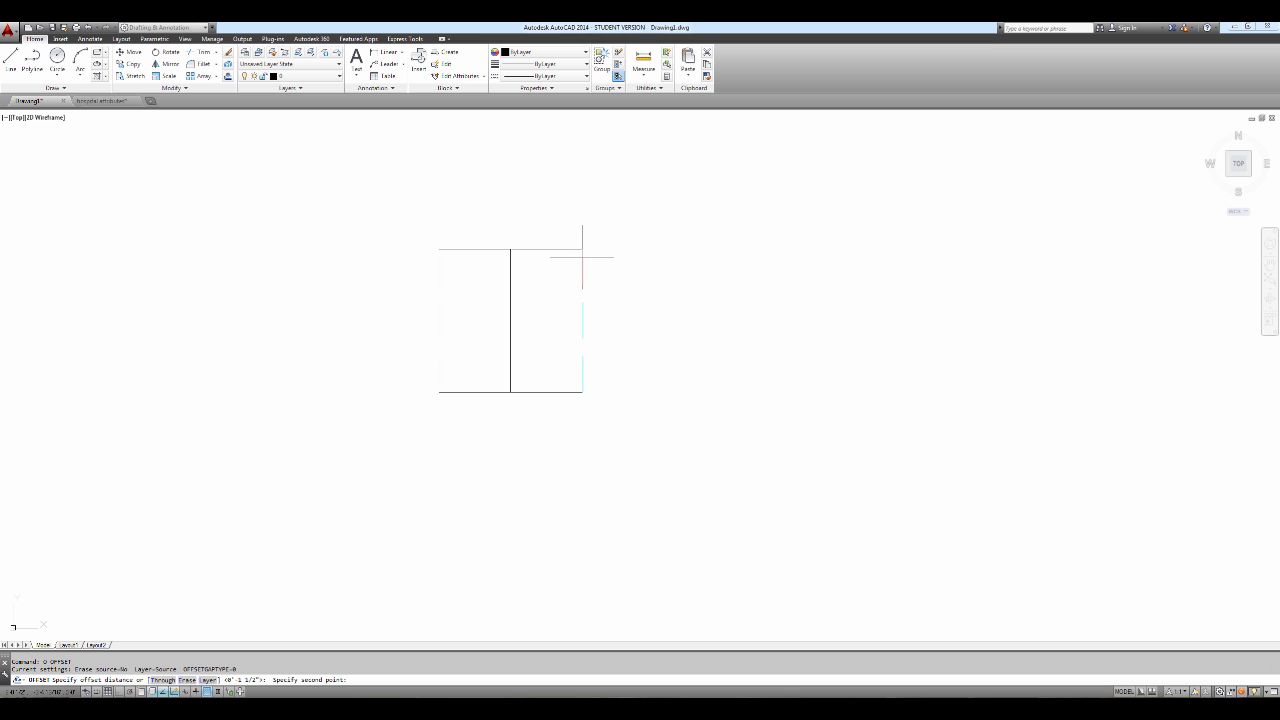
click(582, 257)
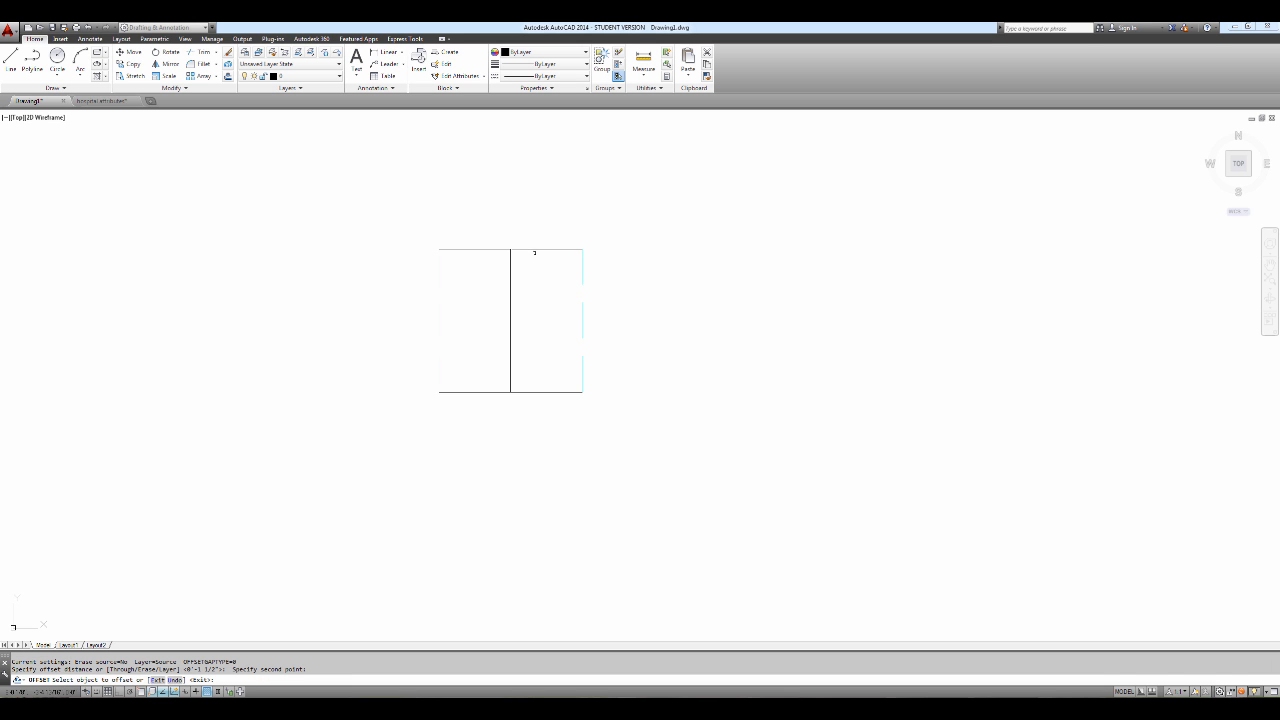
click(534, 250)
click(547, 296)
click(538, 394)
click(539, 363)
key(Return)
Step: Offset the vertical centre line to both sides by a small picked distance to form the web
key(Return)
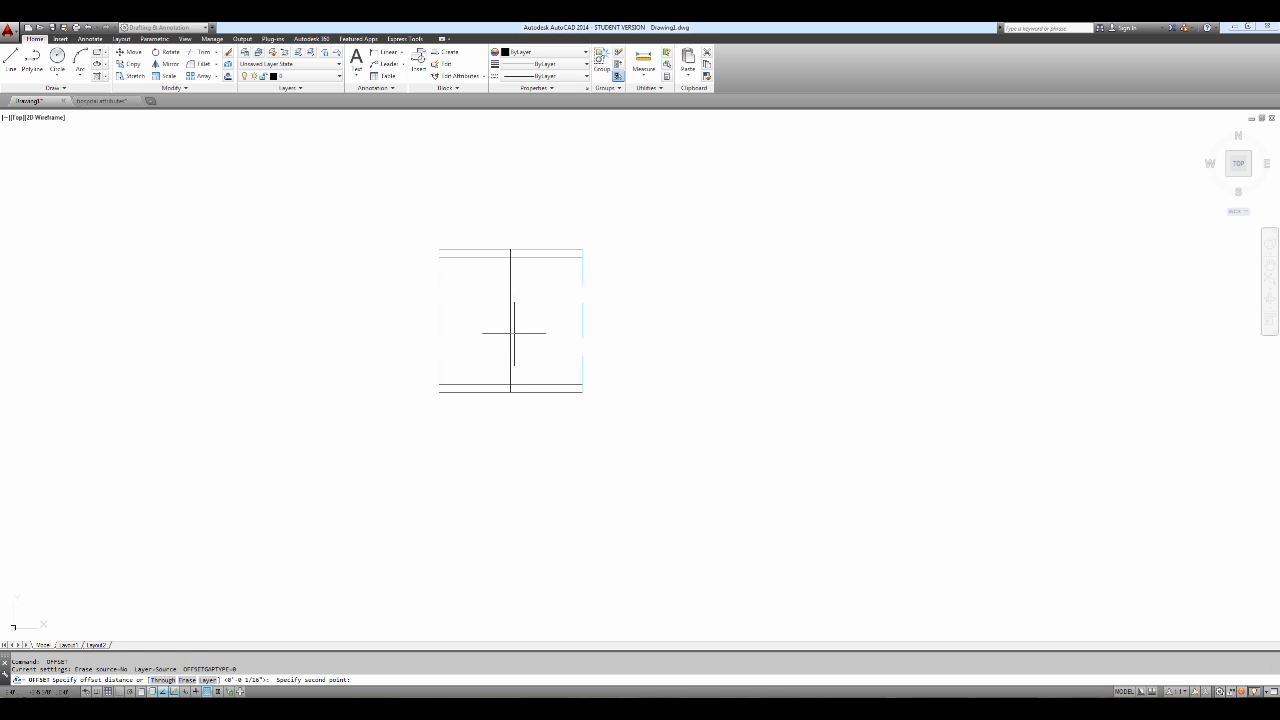
click(515, 333)
click(512, 333)
click(531, 334)
click(510, 333)
click(508, 331)
key(Escape)
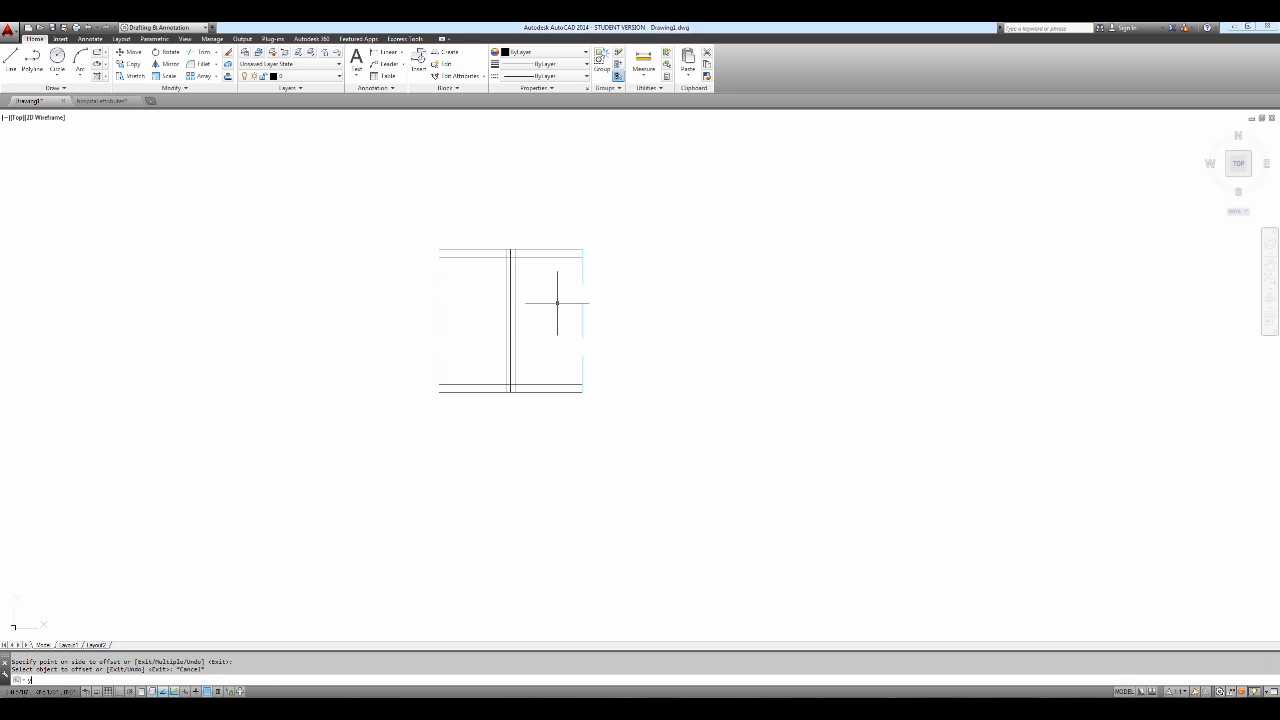
Step: Trim the vertical lines inside both flanges and the inner flange lines between the two web lines
text(yt)
key(Return)
text(ts or)
key(Return)
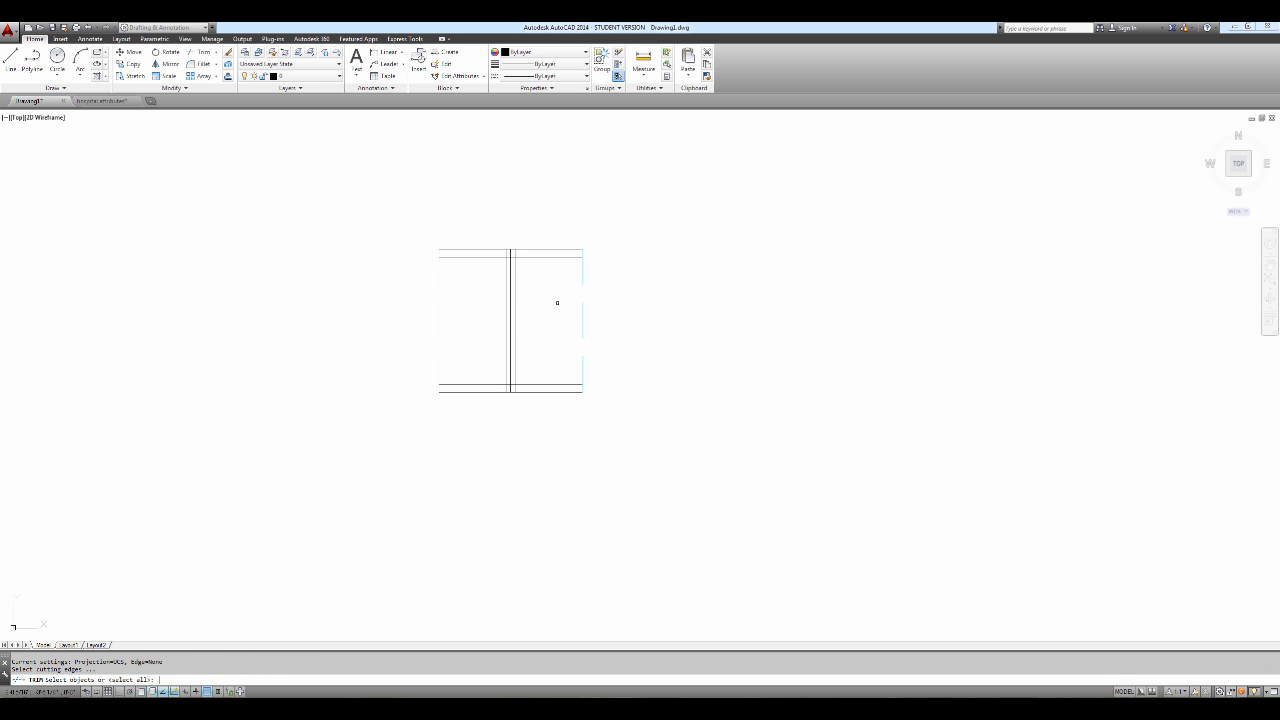
key(Return)
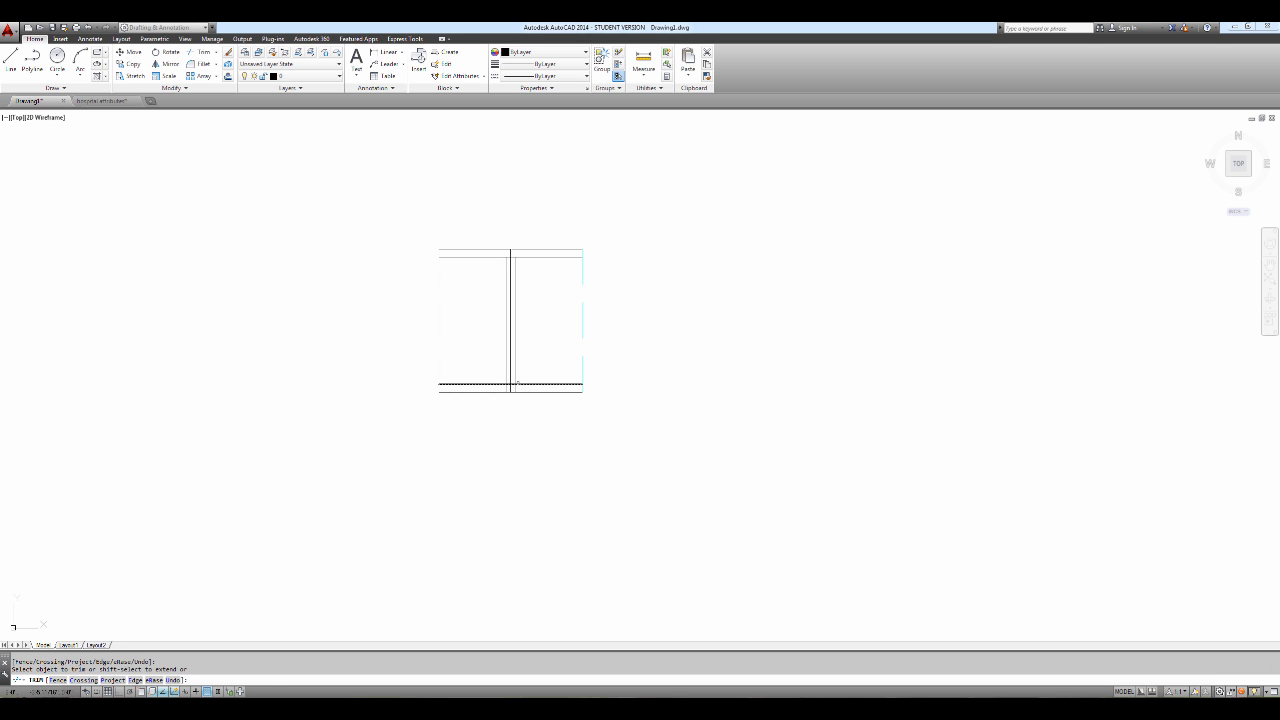
click(510, 388)
click(503, 384)
click(510, 256)
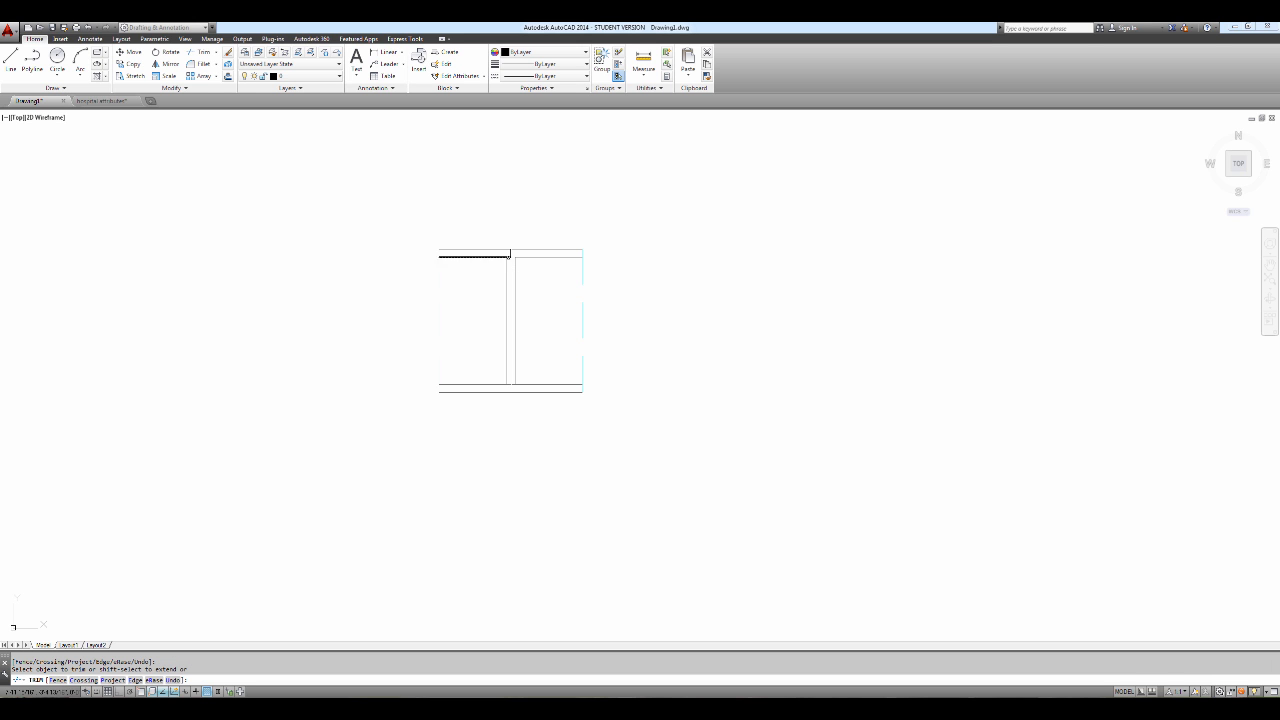
click(511, 384)
key(Escape)
Step: Erase the leftover piece of the centre line in the upper flange
text(e)
key(Return)
click(510, 252)
key(Return)
Step: Turn object snapping back on and close the right ends of the upper and lower flanges with short vertical lines
text(l)
key(Return)
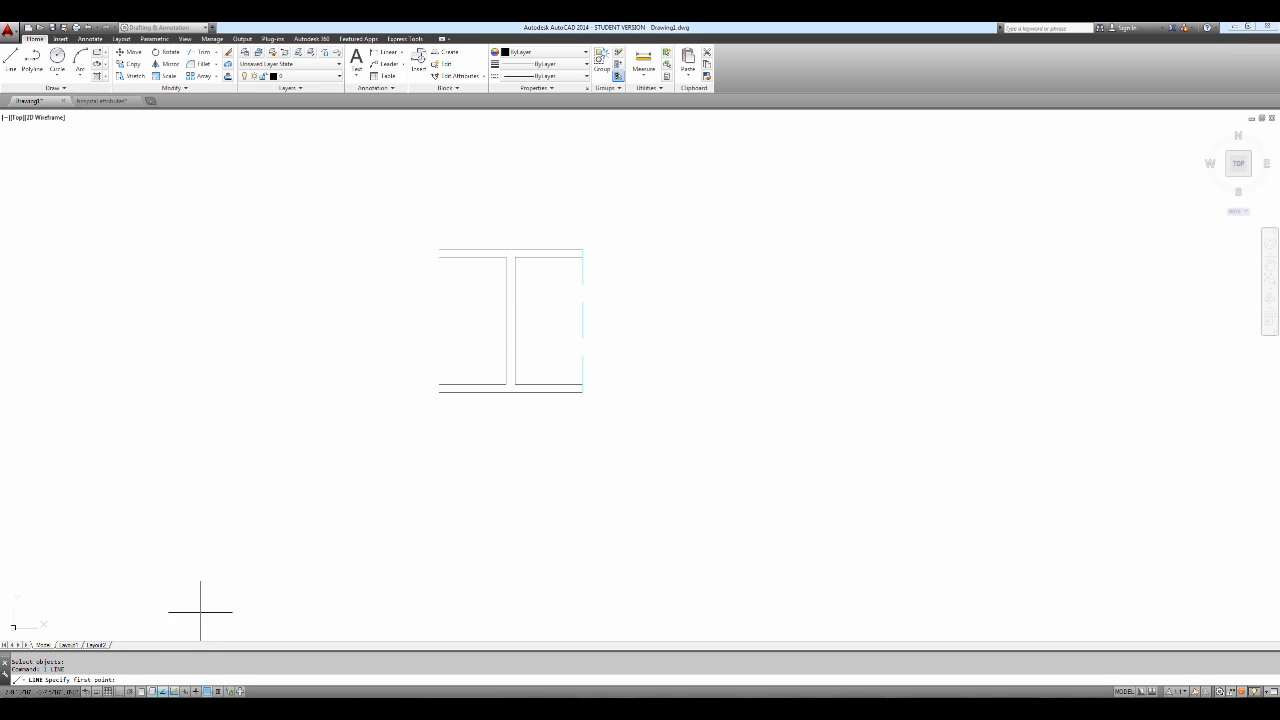
click(145, 691)
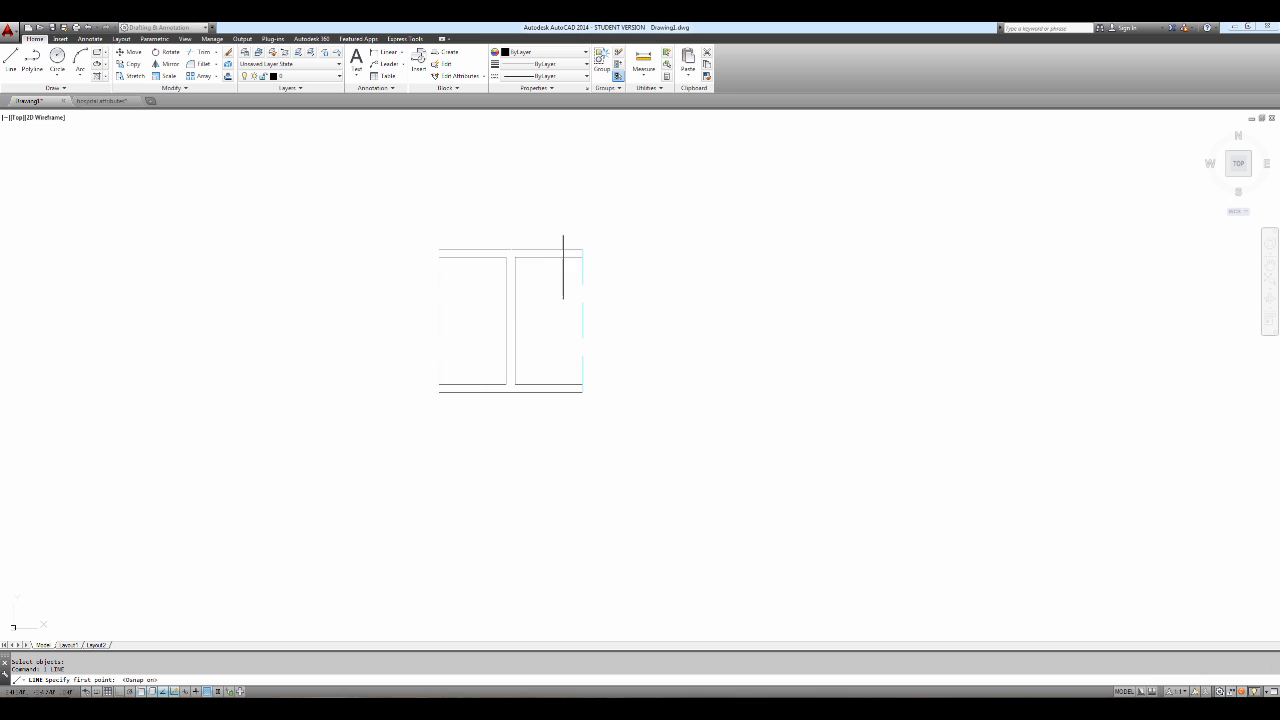
click(582, 248)
click(582, 257)
key(Return)
key(Return)
click(582, 384)
click(582, 392)
key(Return)
key(Return)
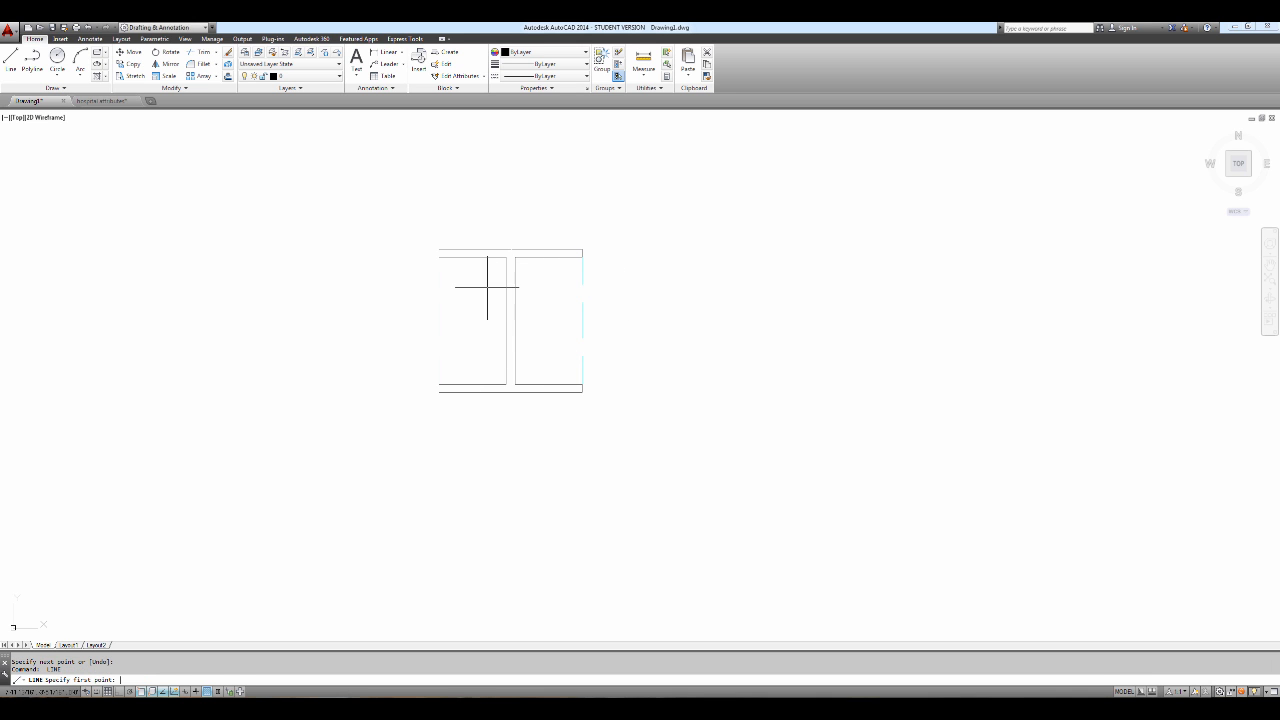
Step: Close the left ends of the upper and lower flanges with short vertical lines
click(439, 249)
click(439, 257)
key(Return)
key(Return)
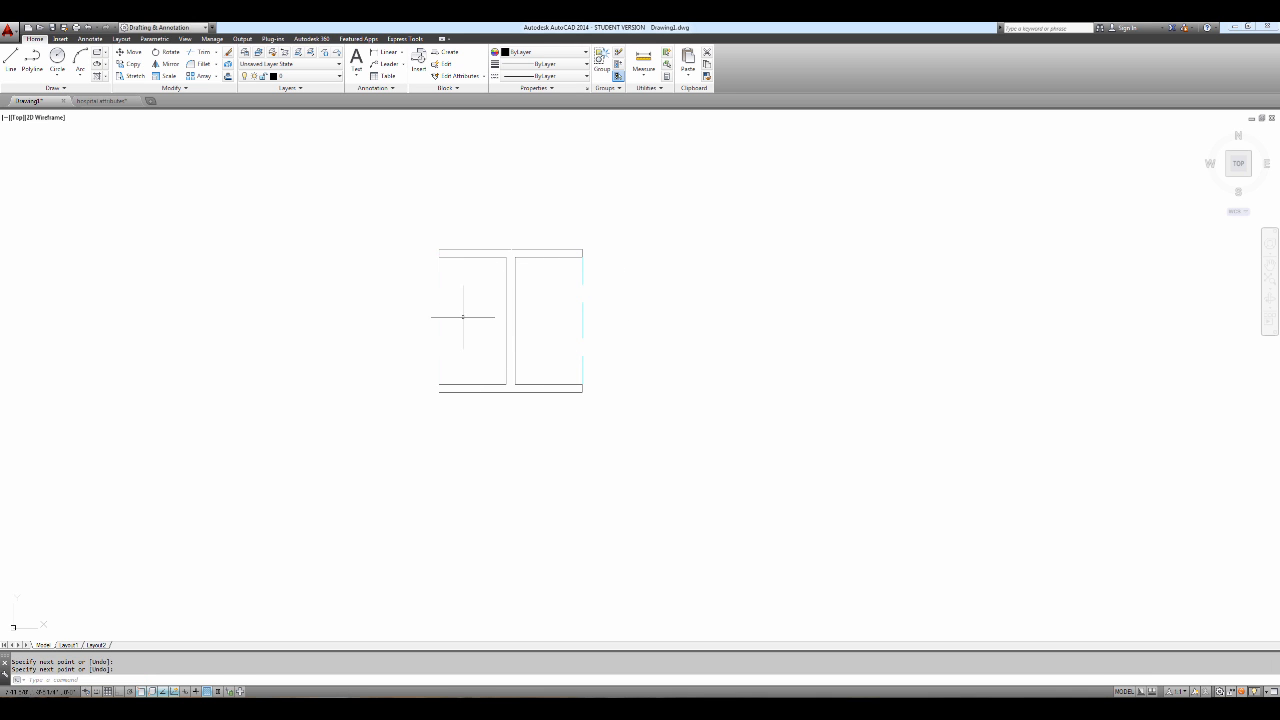
click(439, 384)
click(439, 392)
key(Return)
key(Escape)
key(Escape)
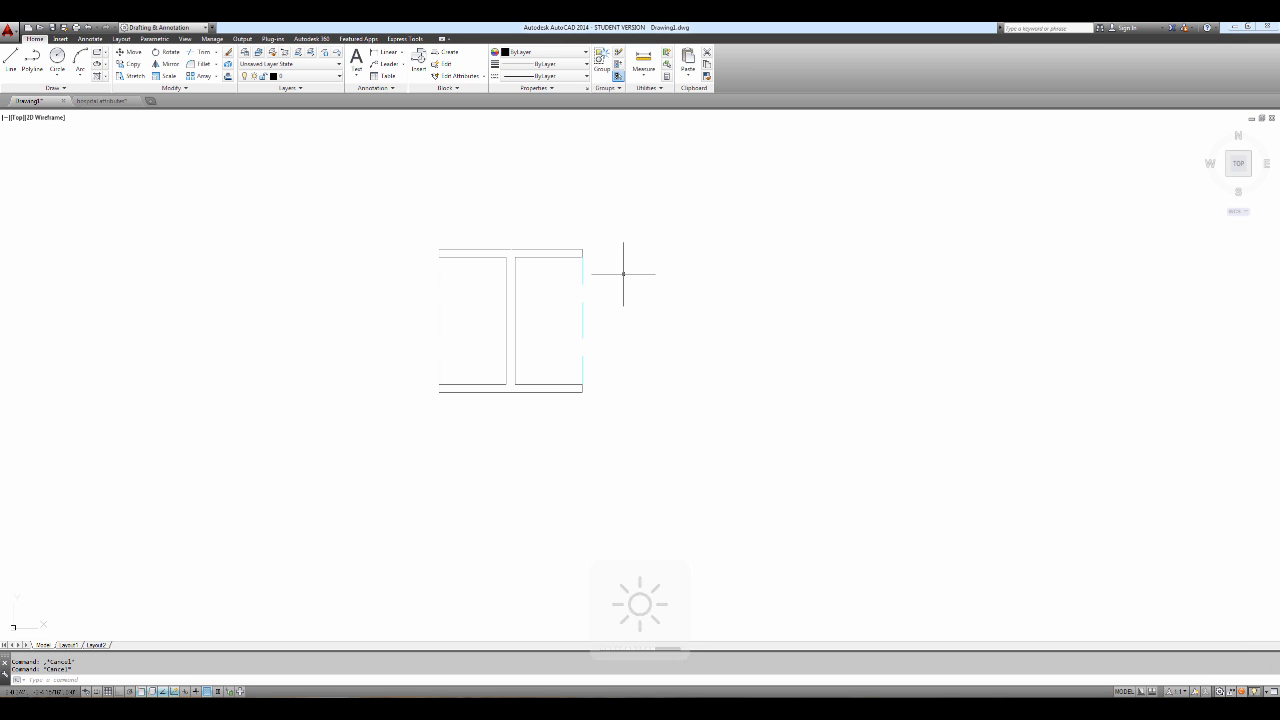
Step: Move all the lines of the I-shape horizontally to the right, clear of the dashed cyan square
text(m)
key(Return)
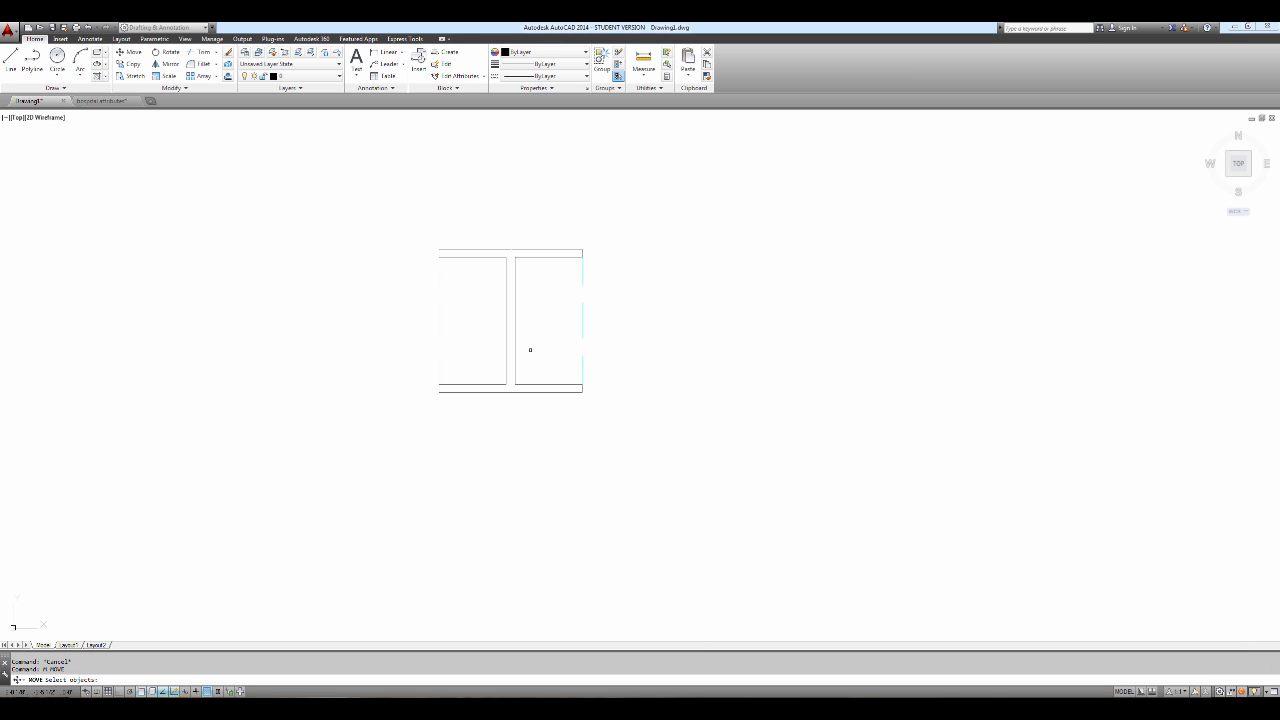
click(434, 395)
click(453, 375)
click(540, 352)
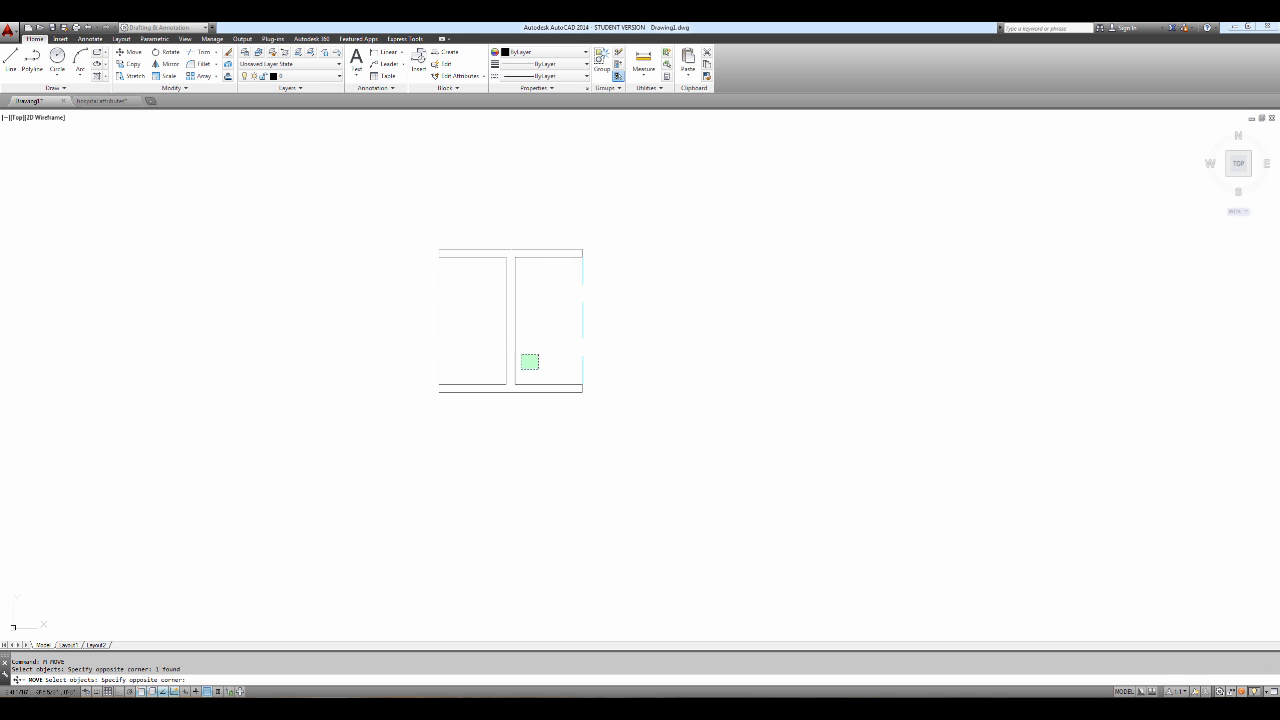
click(483, 390)
click(491, 391)
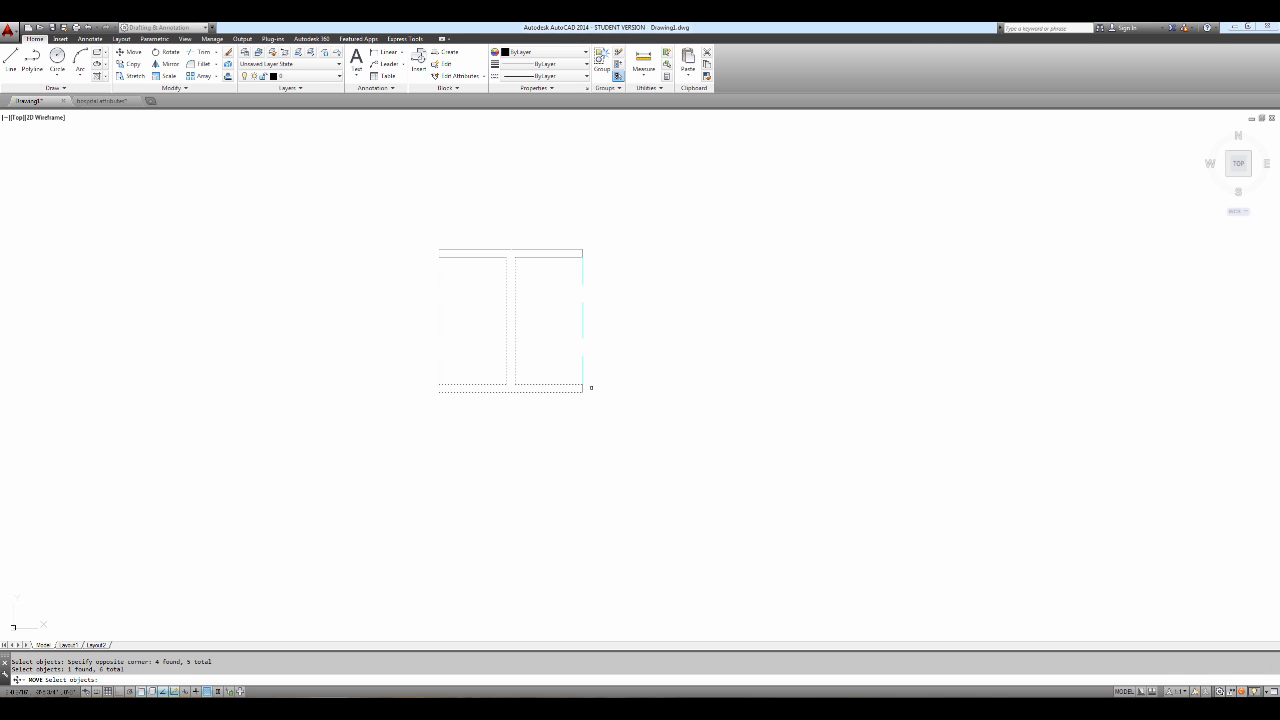
click(582, 386)
click(443, 246)
click(518, 238)
click(582, 253)
click(546, 254)
click(541, 259)
click(490, 257)
key(Return)
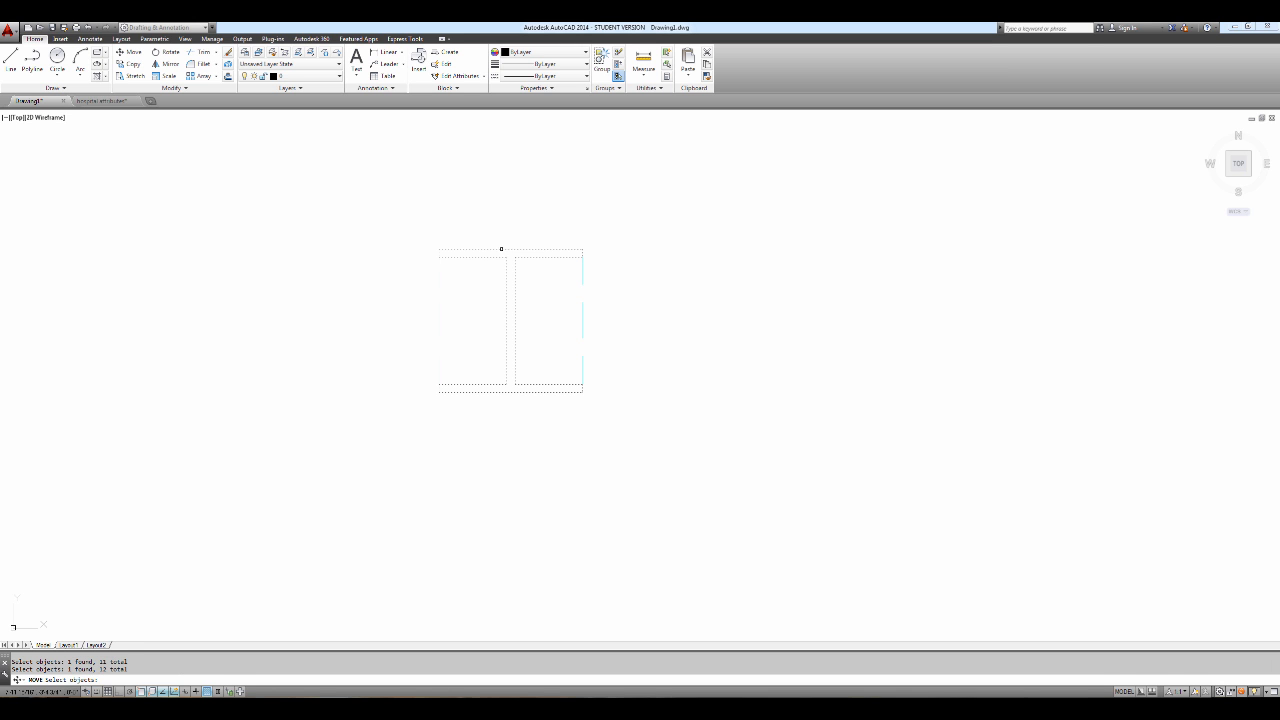
click(463, 223)
click(681, 221)
key(Escape)
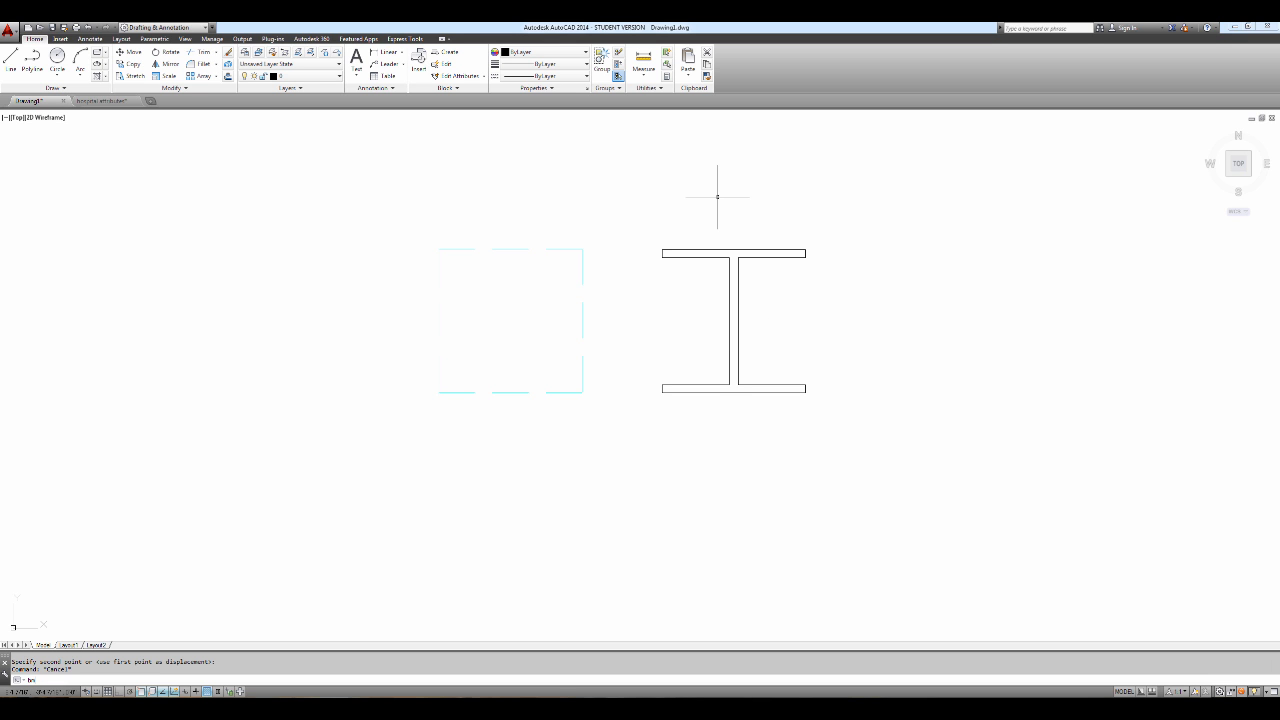
Step: Start a block definition named steel ibeam with its base point at the centre of the web
text(ake)
key(Return)
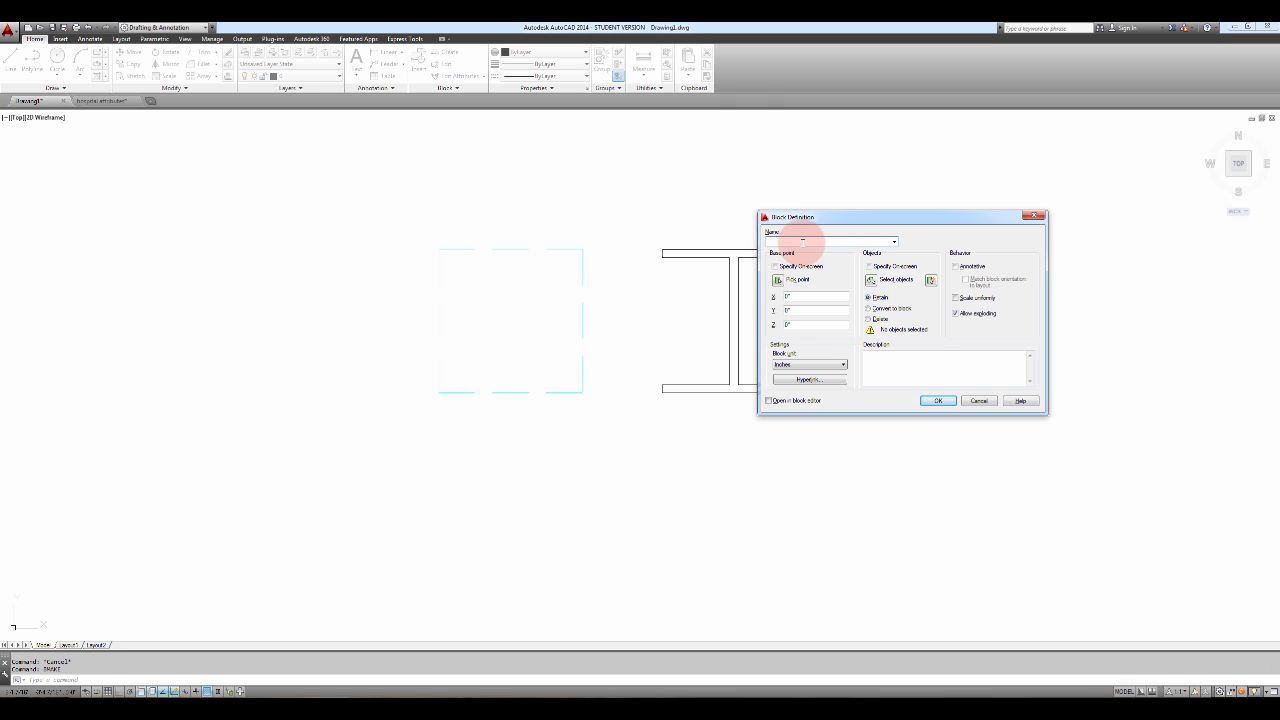
text(steel beam)
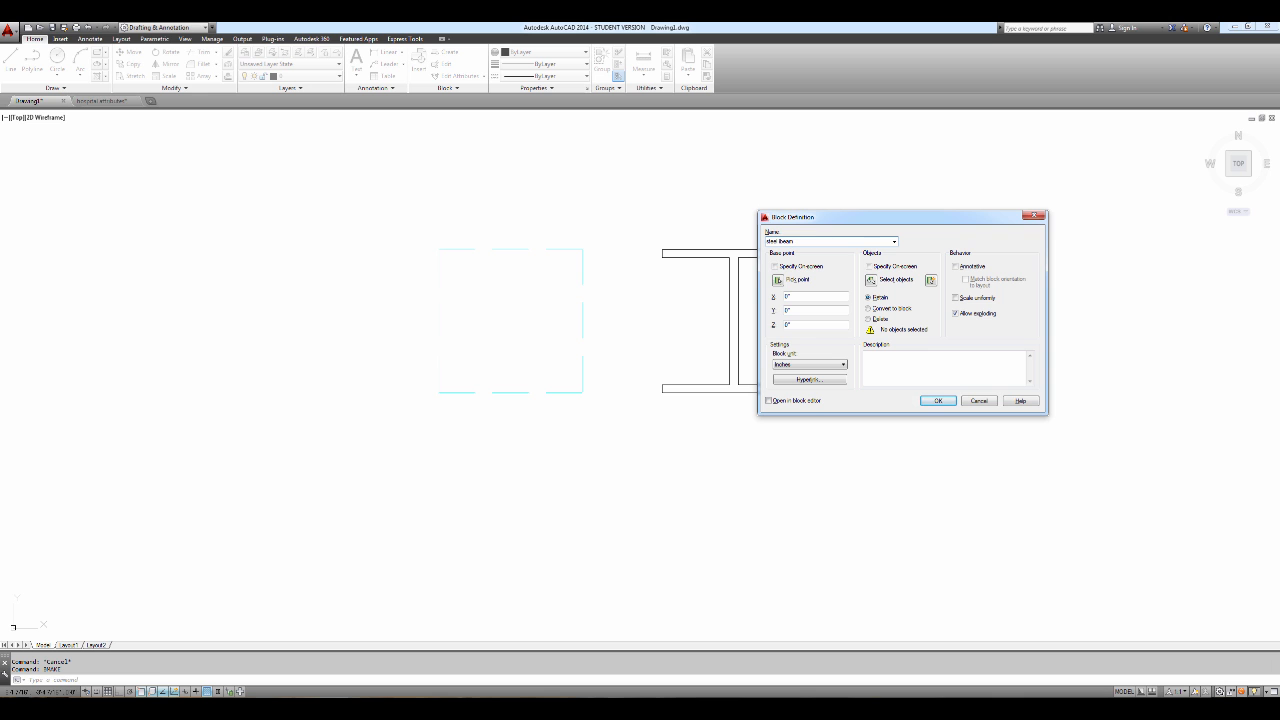
click(778, 279)
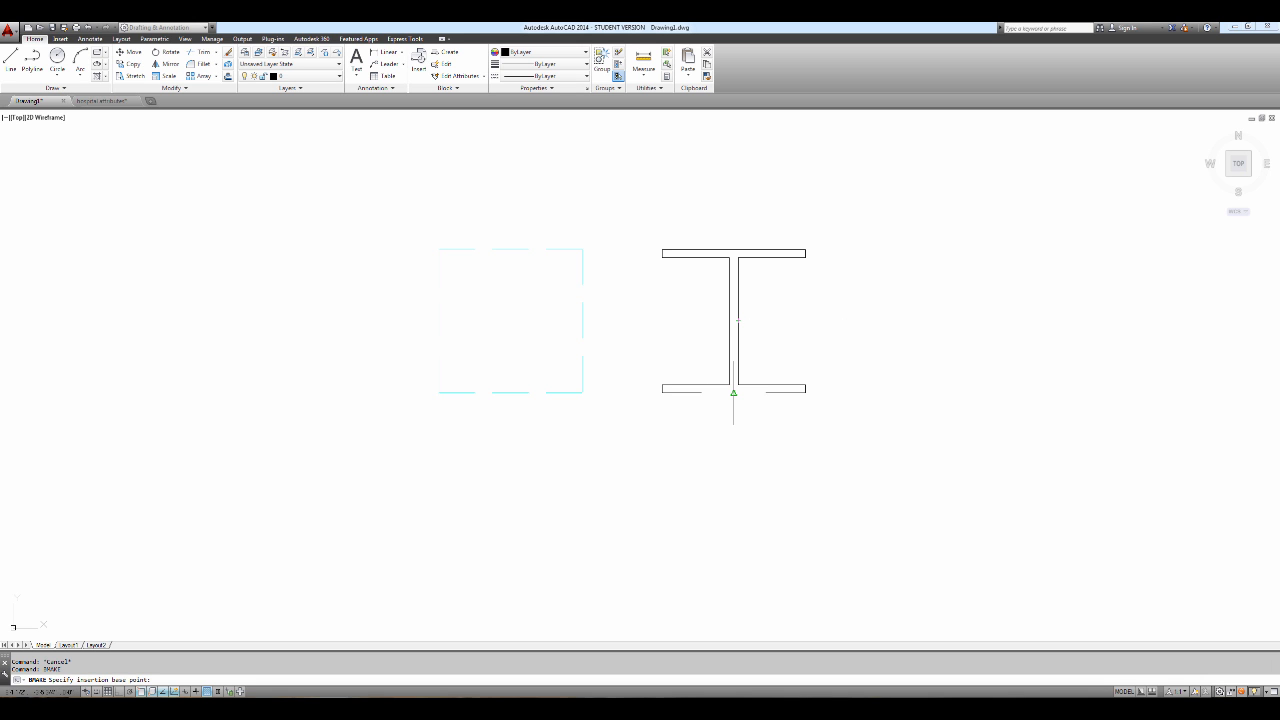
click(733, 320)
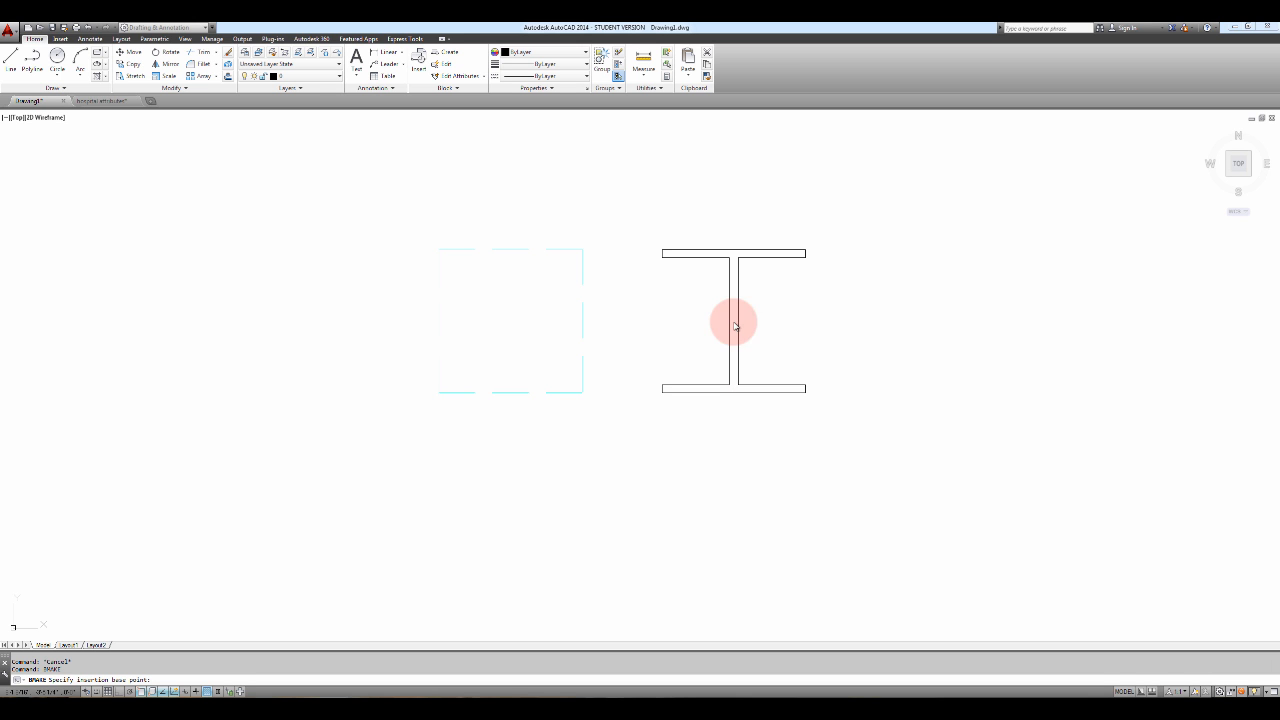
Step: Select the whole I-shape as the block's objects and create the block, retaining the original lines
click(871, 280)
click(852, 234)
click(632, 402)
key(Return)
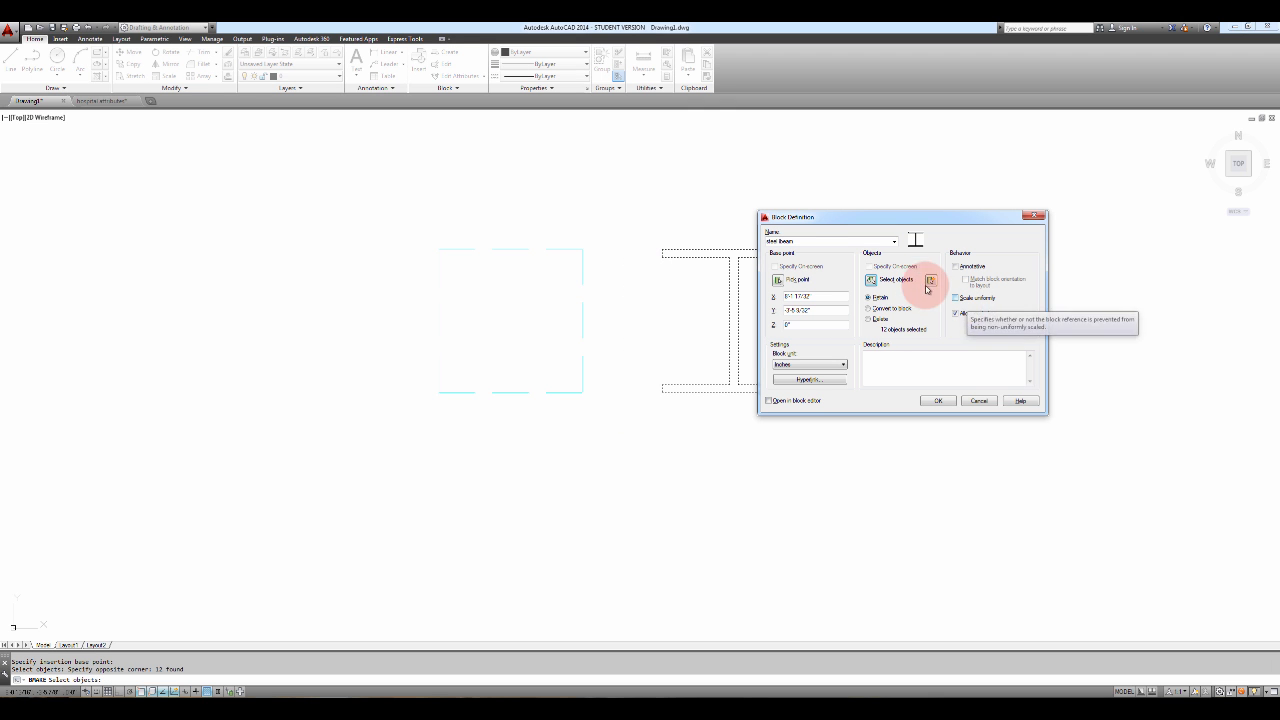
click(937, 400)
Step: Start inserting the steel ibeam block, with its rotation specified on screen
scroll(896, 309, down, 6)
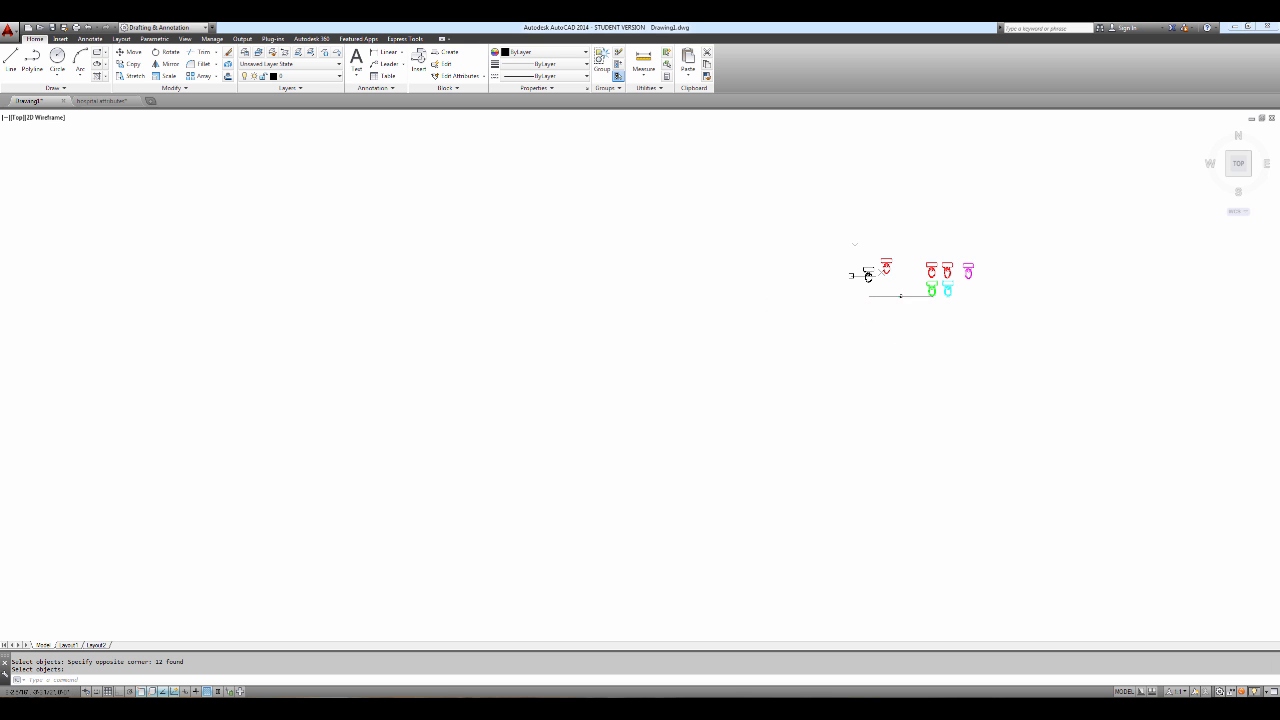
middle_drag(898, 284, 703, 343)
scroll(740, 329, up, 4)
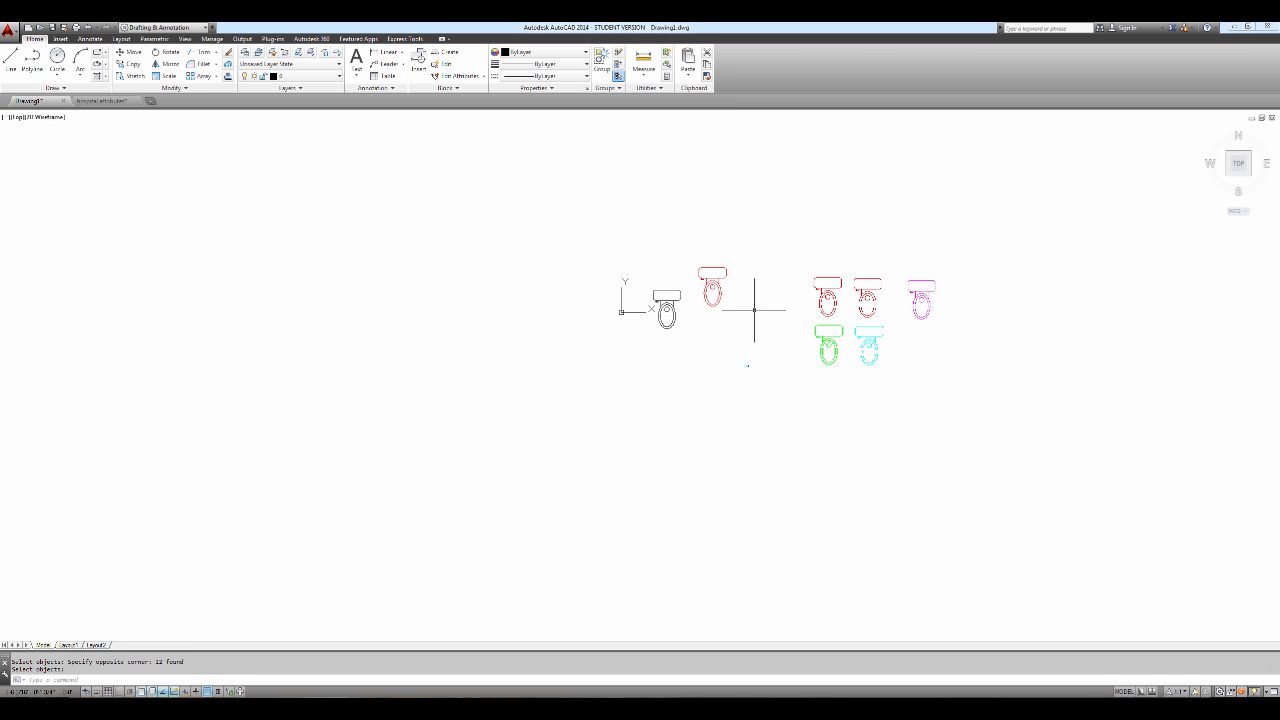
text(i)
key(Return)
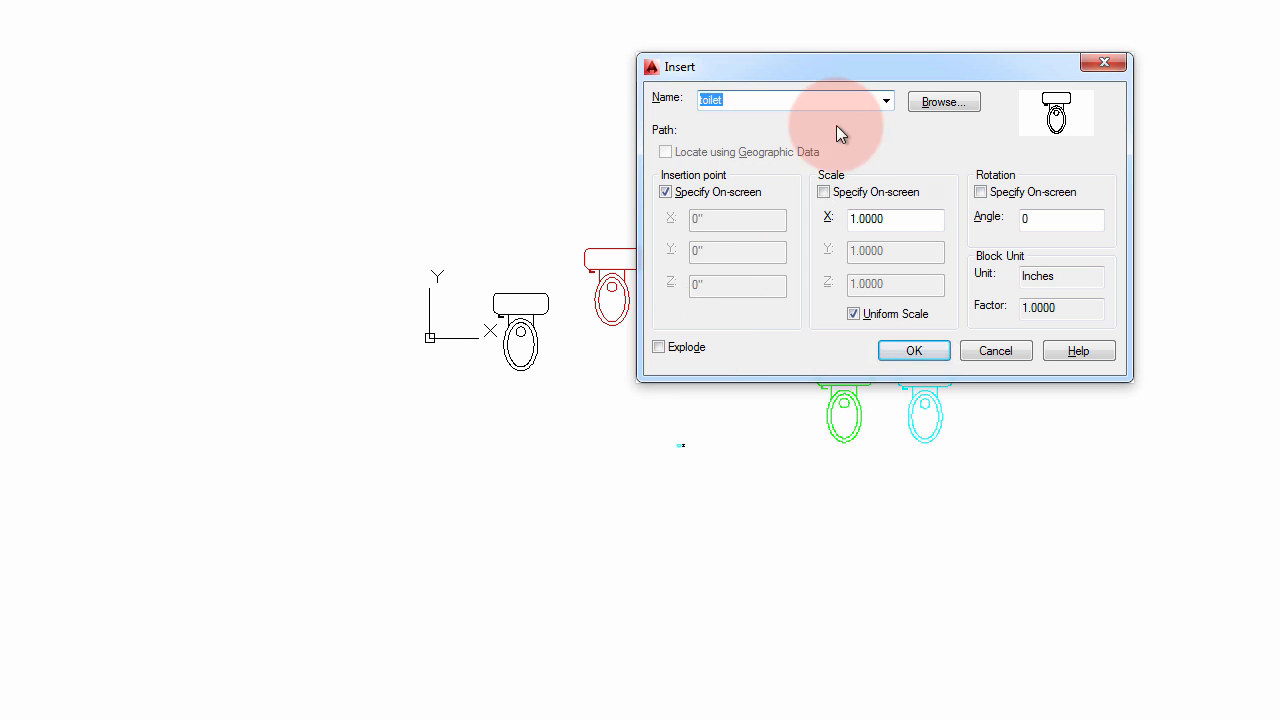
click(885, 100)
click(750, 118)
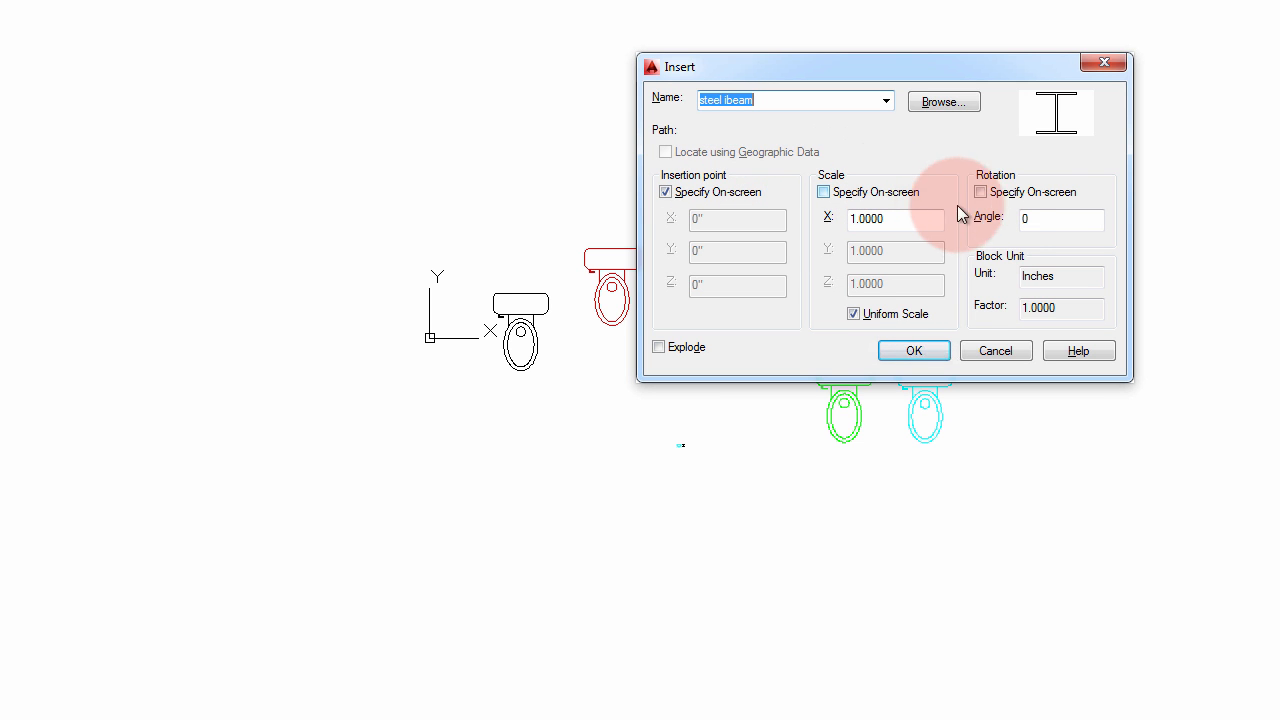
click(982, 191)
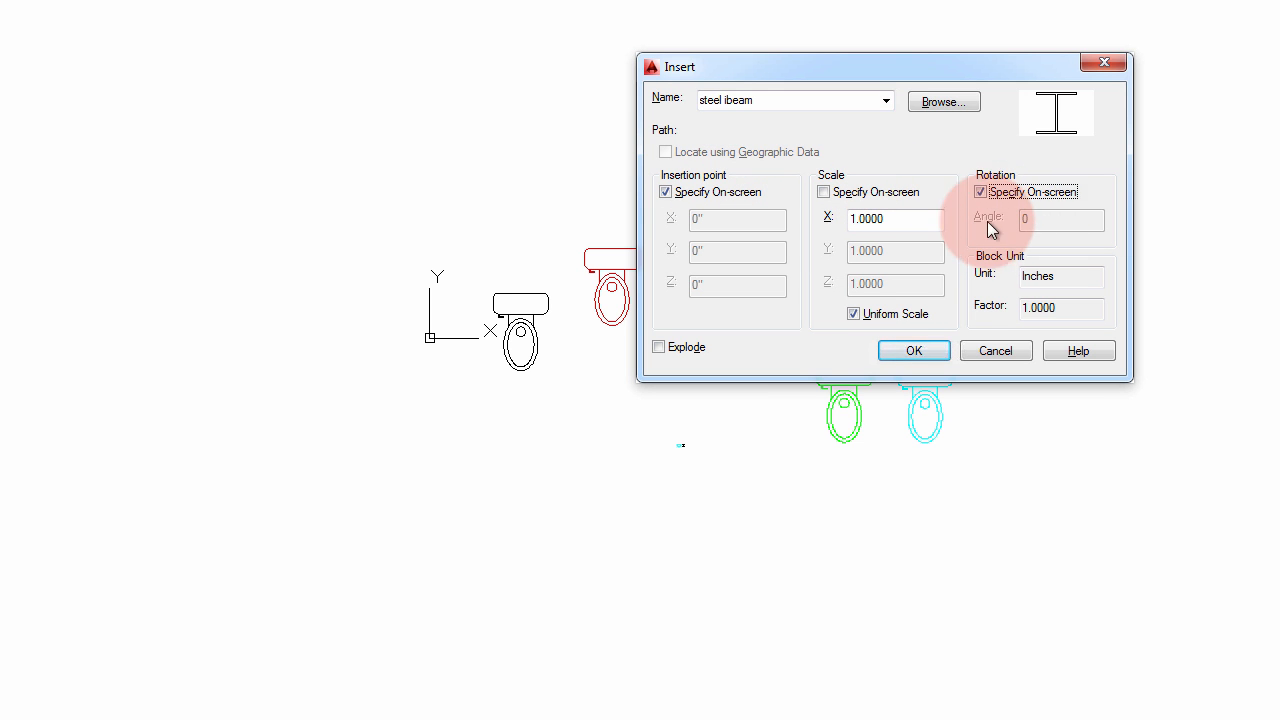
Step: Turn off uniform scaling, set the block's X scale to 24 and Y scale to 36, and place it below the origin
click(905, 222)
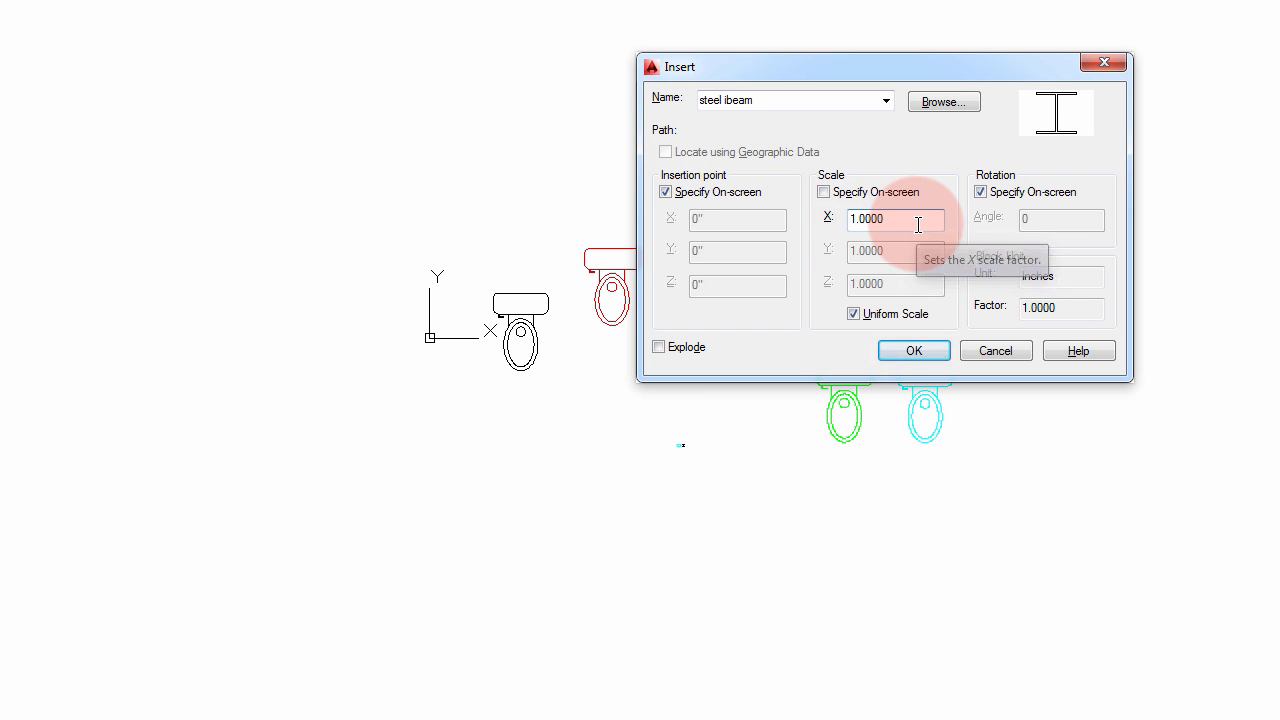
click(855, 316)
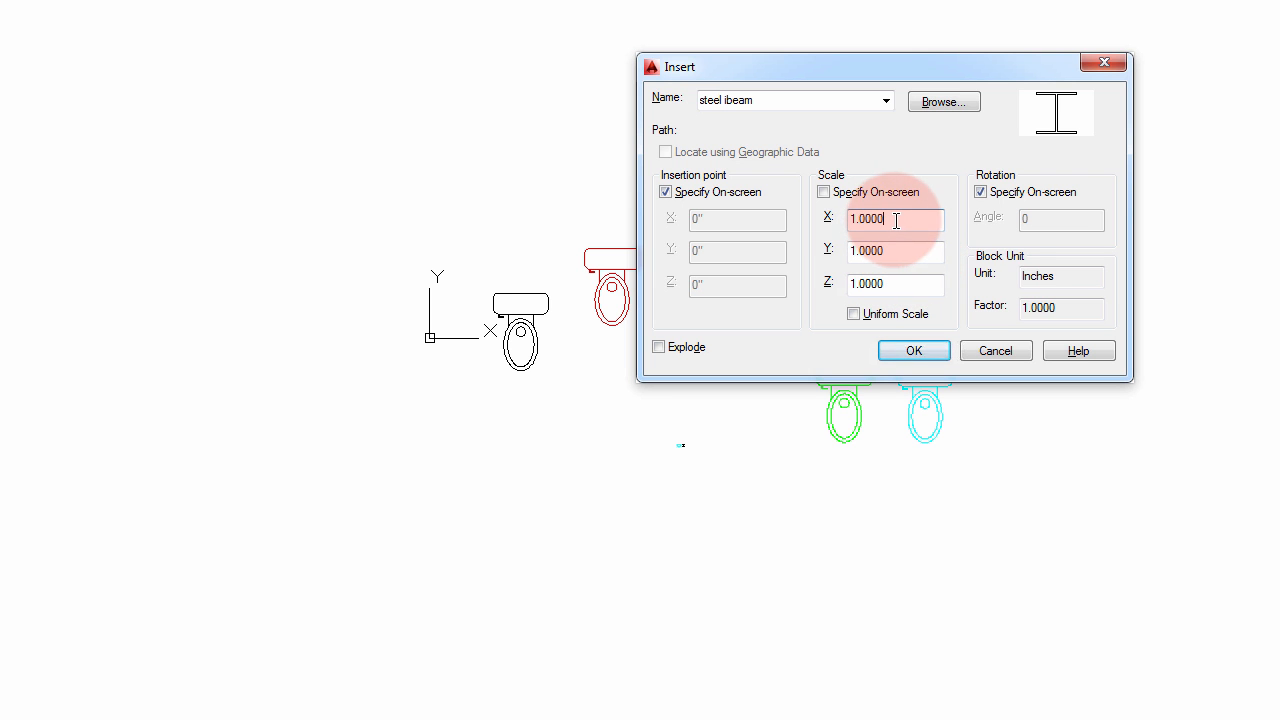
drag(896, 221, 820, 214)
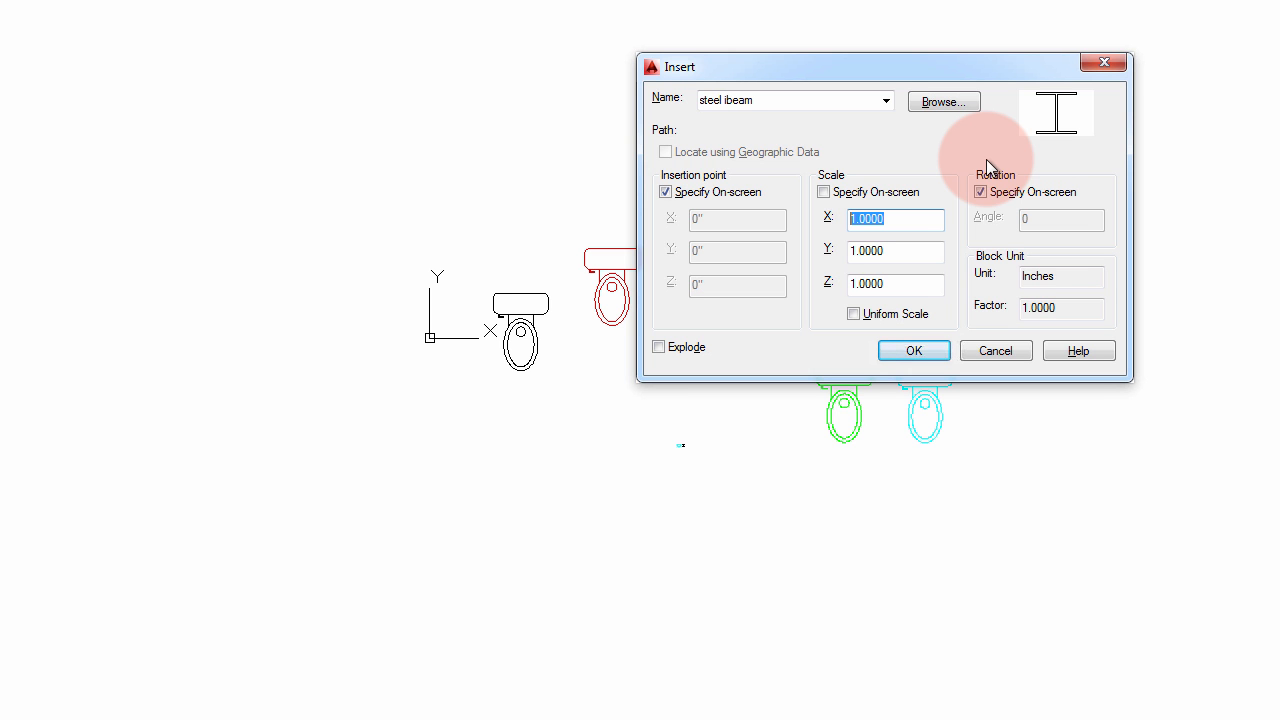
text(24)
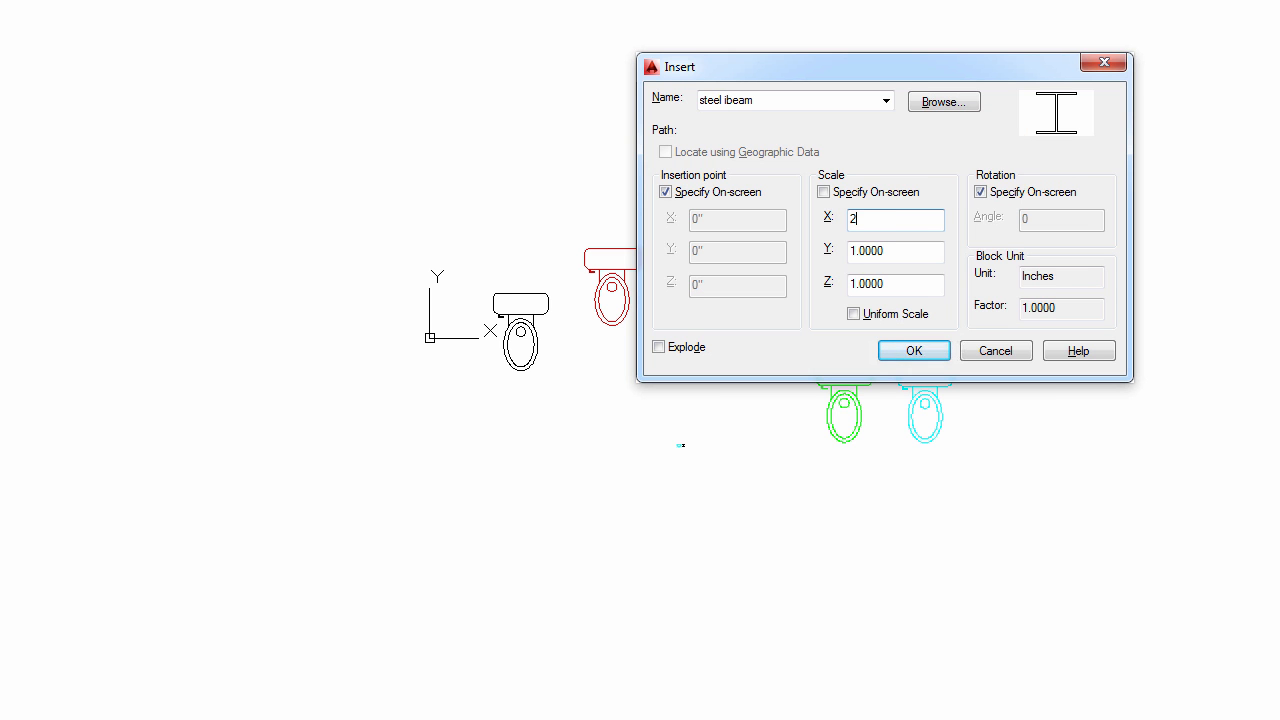
double_click(901, 251)
text(36)
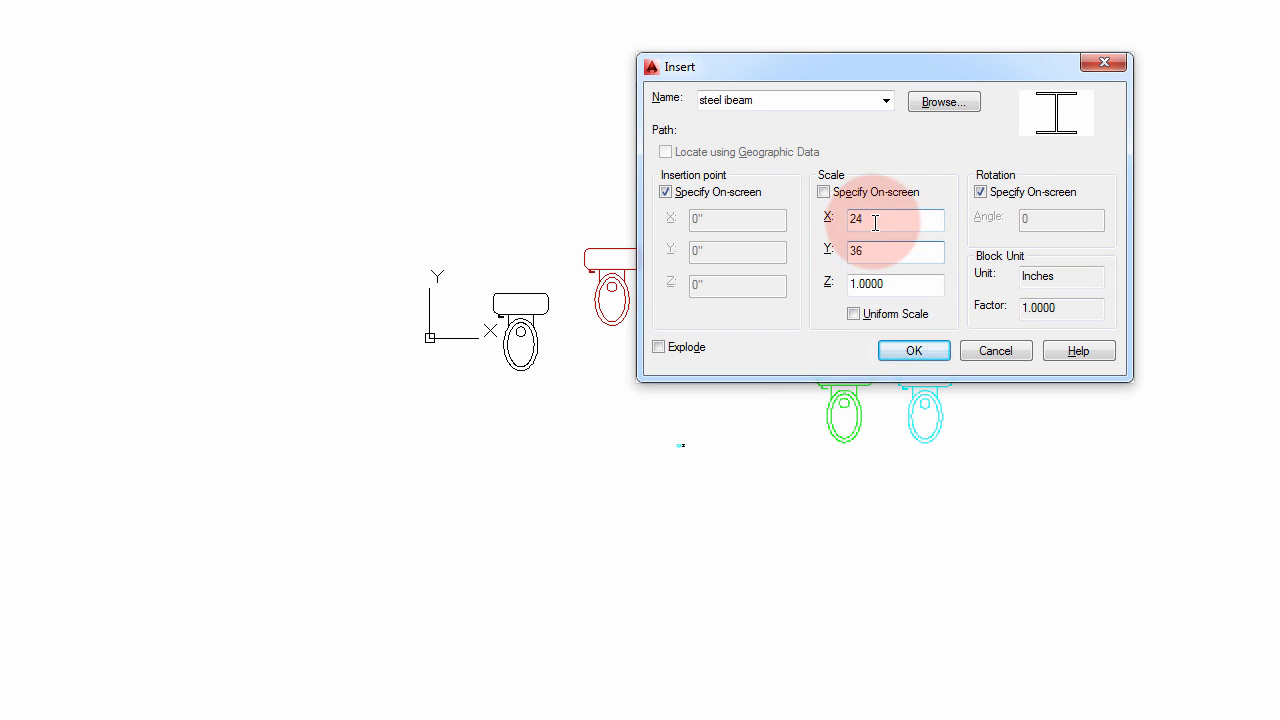
click(895, 350)
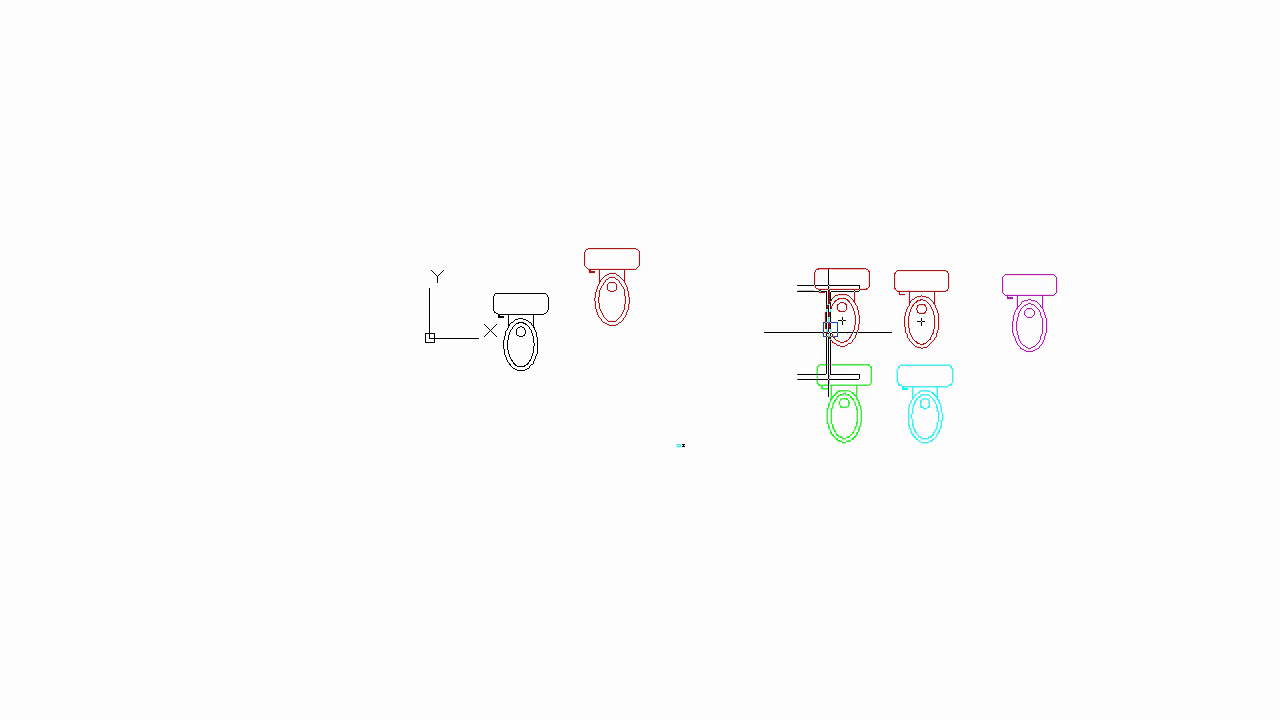
click(427, 506)
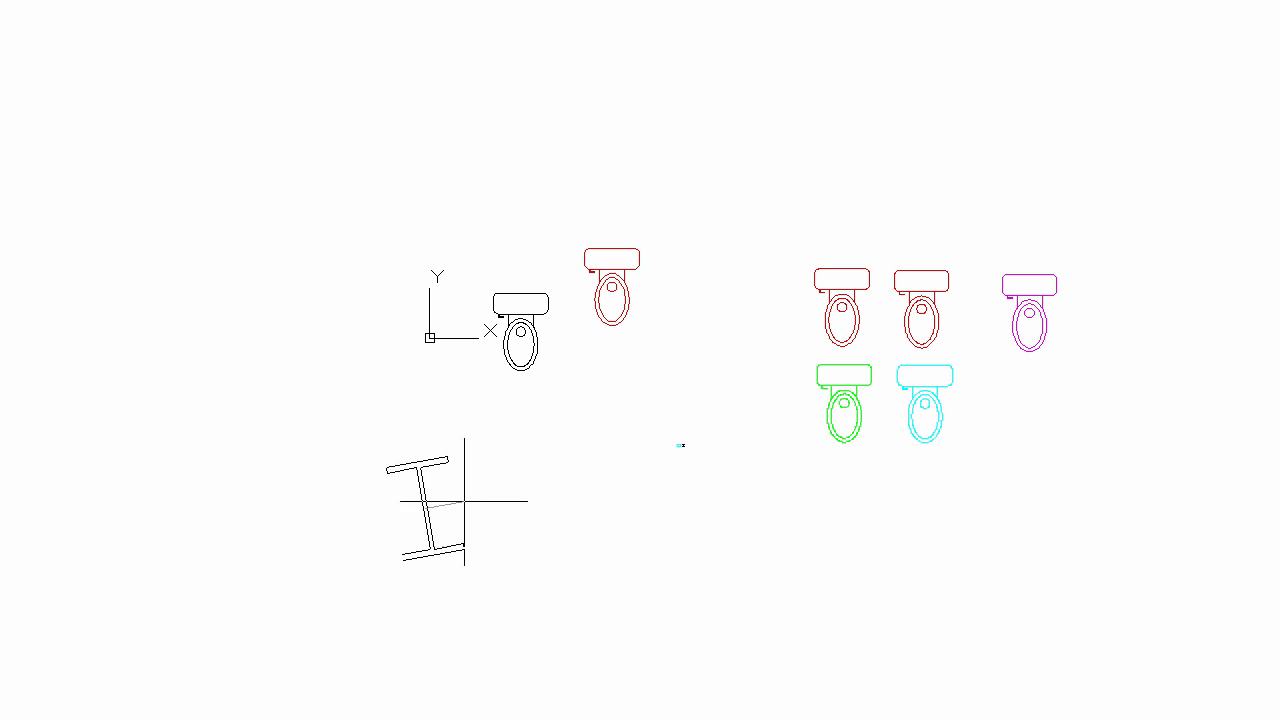
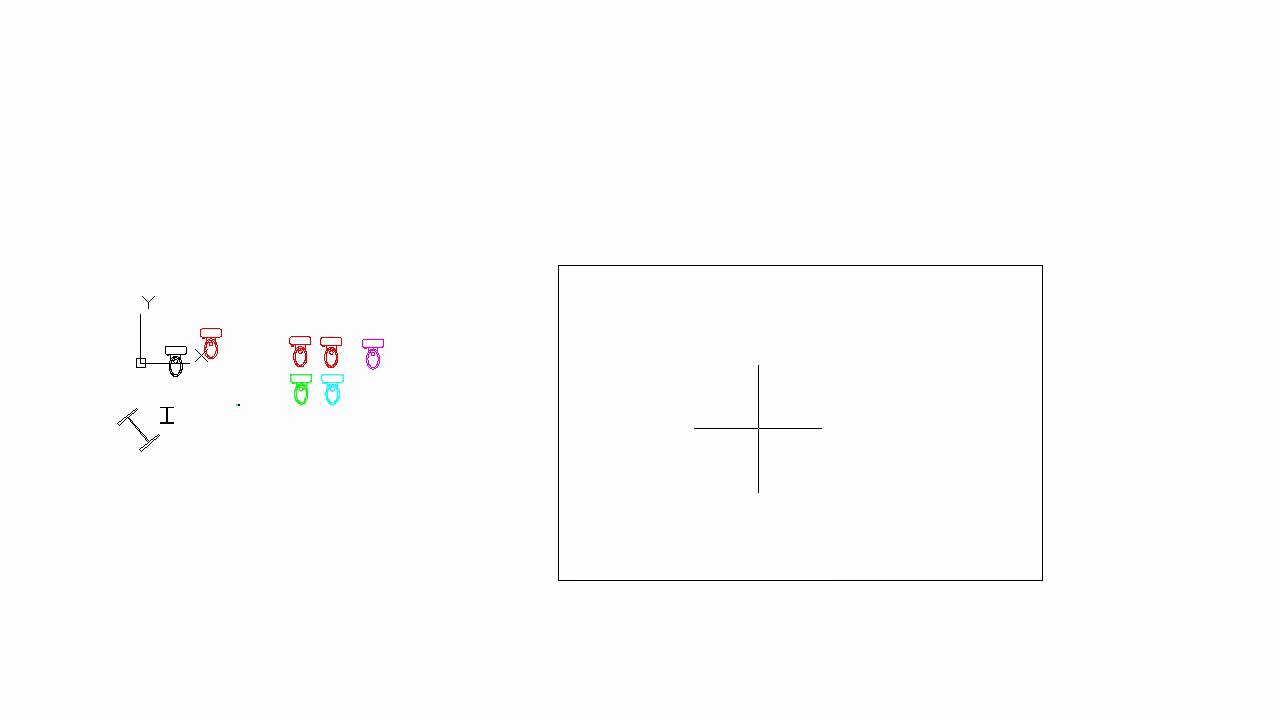
Step: Offset the large rectangle 6 1/2" inward to form the exterior walls
key(Return)
click(779, 273)
click(789, 309)
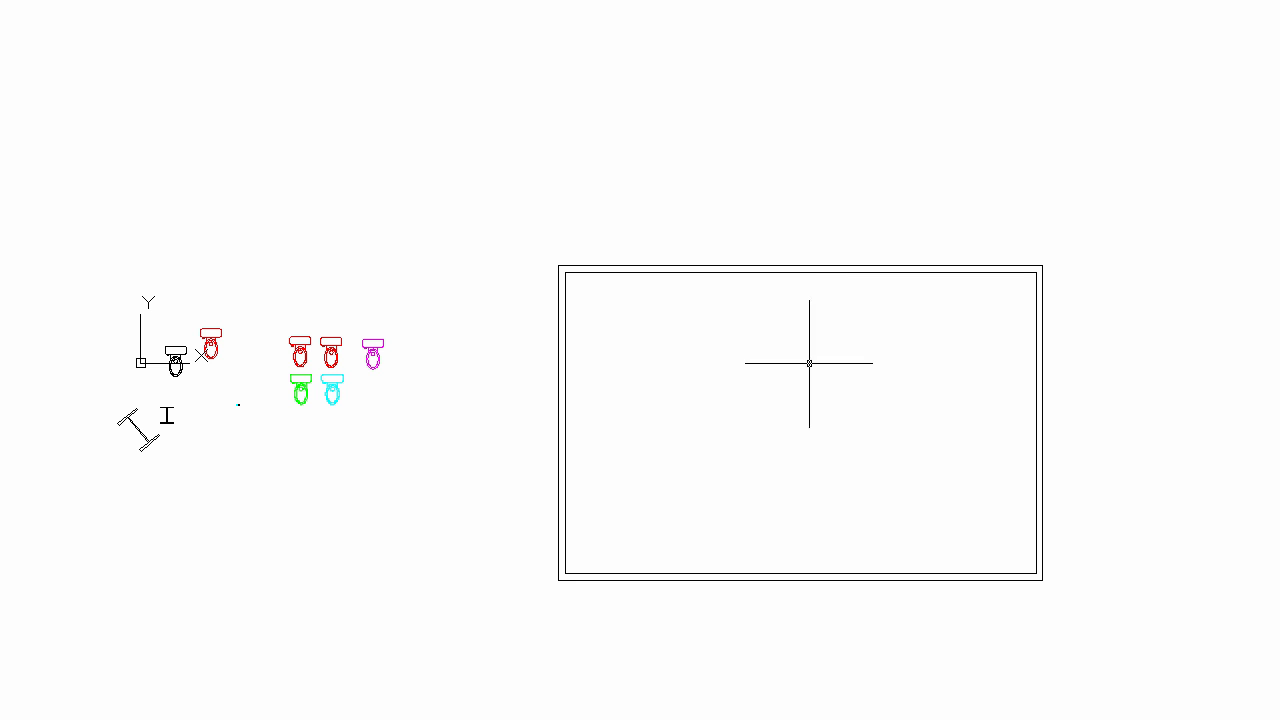
Step: Draw a short line across the thickness of the lower exterior wall at its midpoint
scroll(812, 466, up, 3)
scroll(812, 466, down, 2)
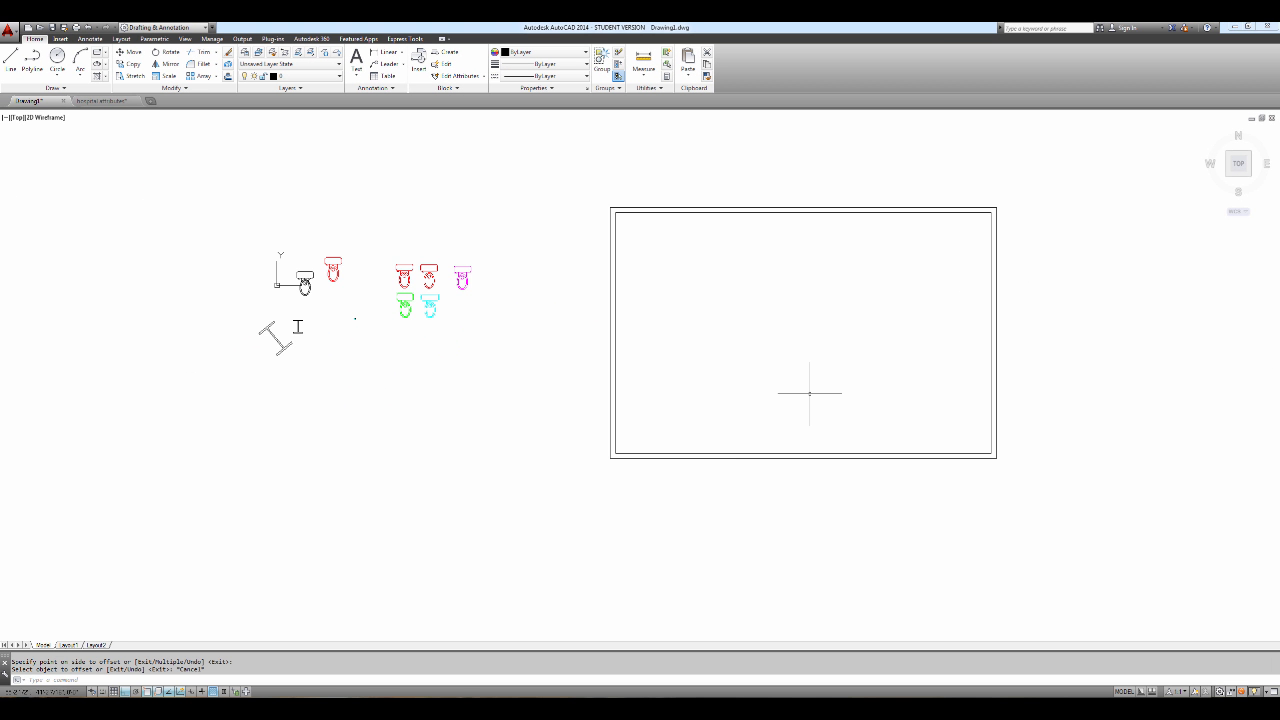
middle_drag(773, 415, 705, 434)
scroll(706, 438, up, 1)
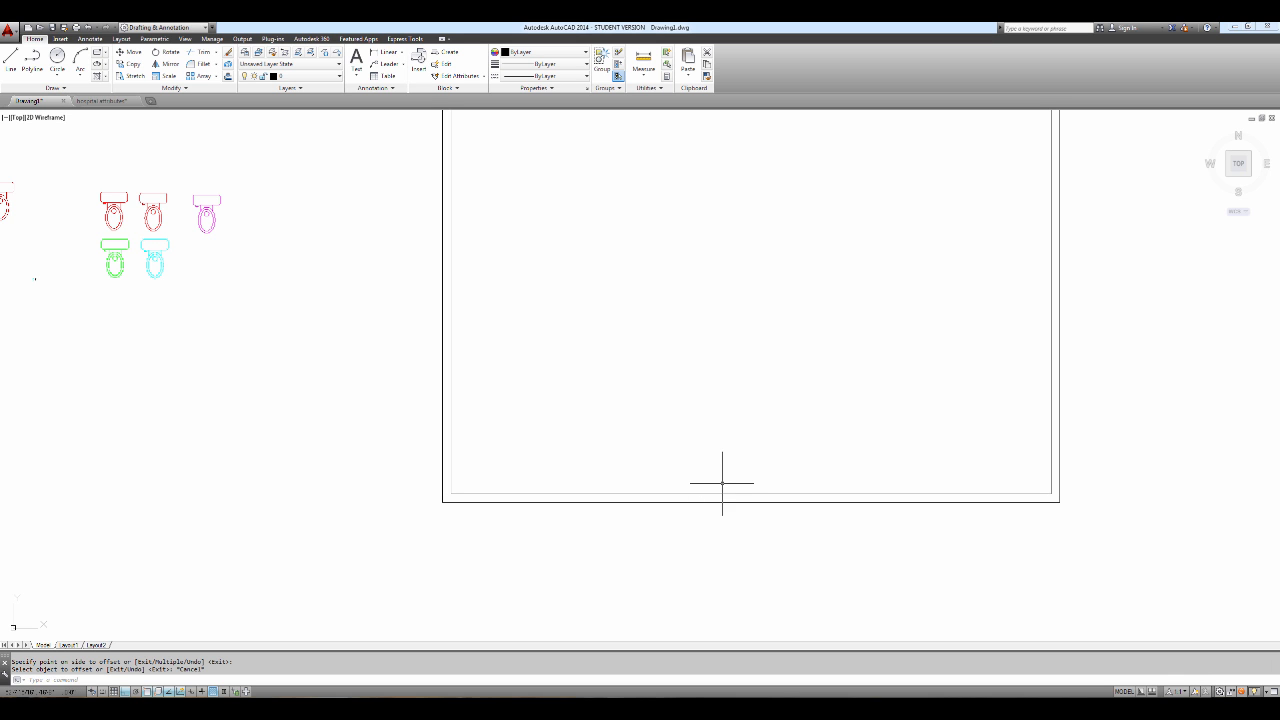
text(l)
key(Return)
click(751, 494)
click(751, 501)
key(Escape)
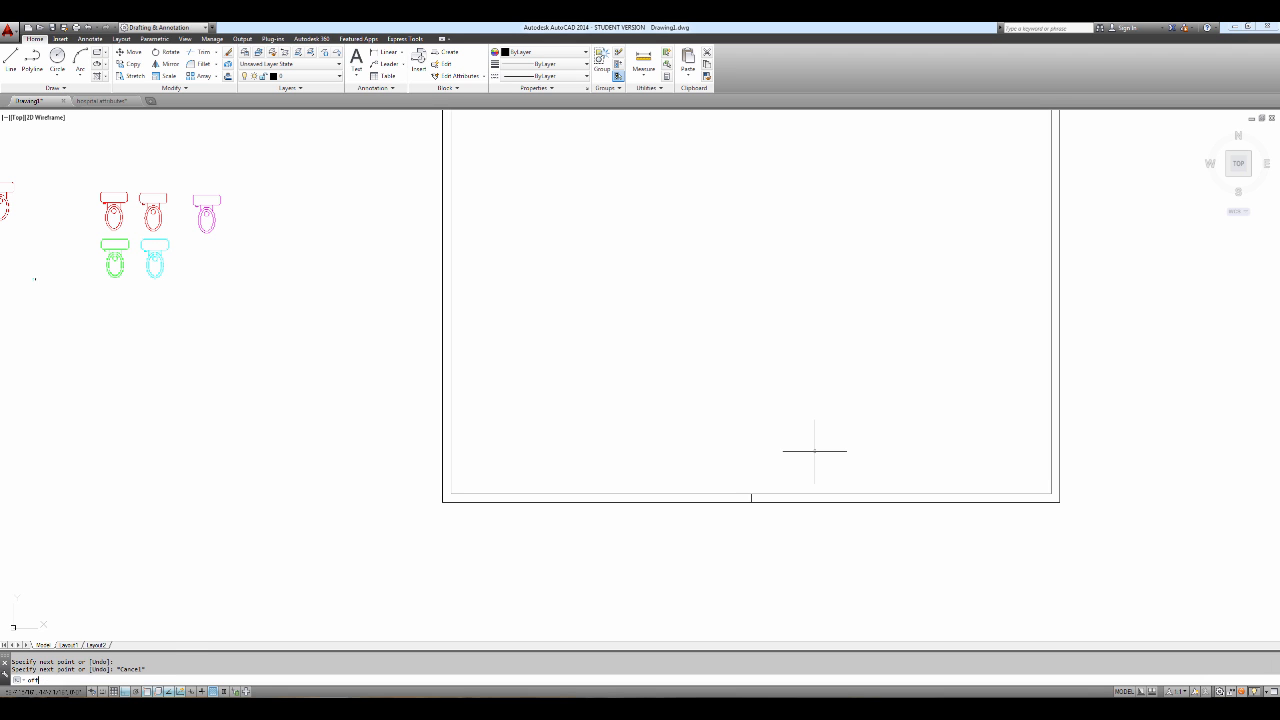
Step: Offset the short line across the lower wall 3' to the right
key(Return)
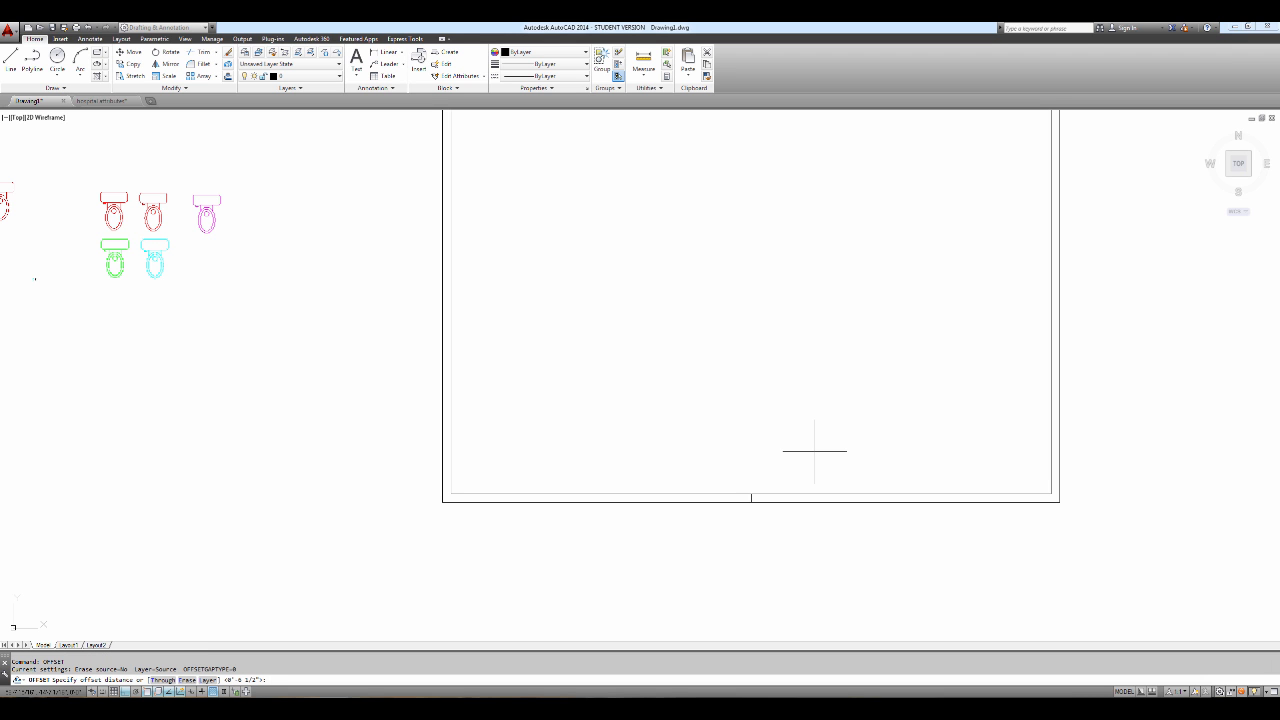
key(Return)
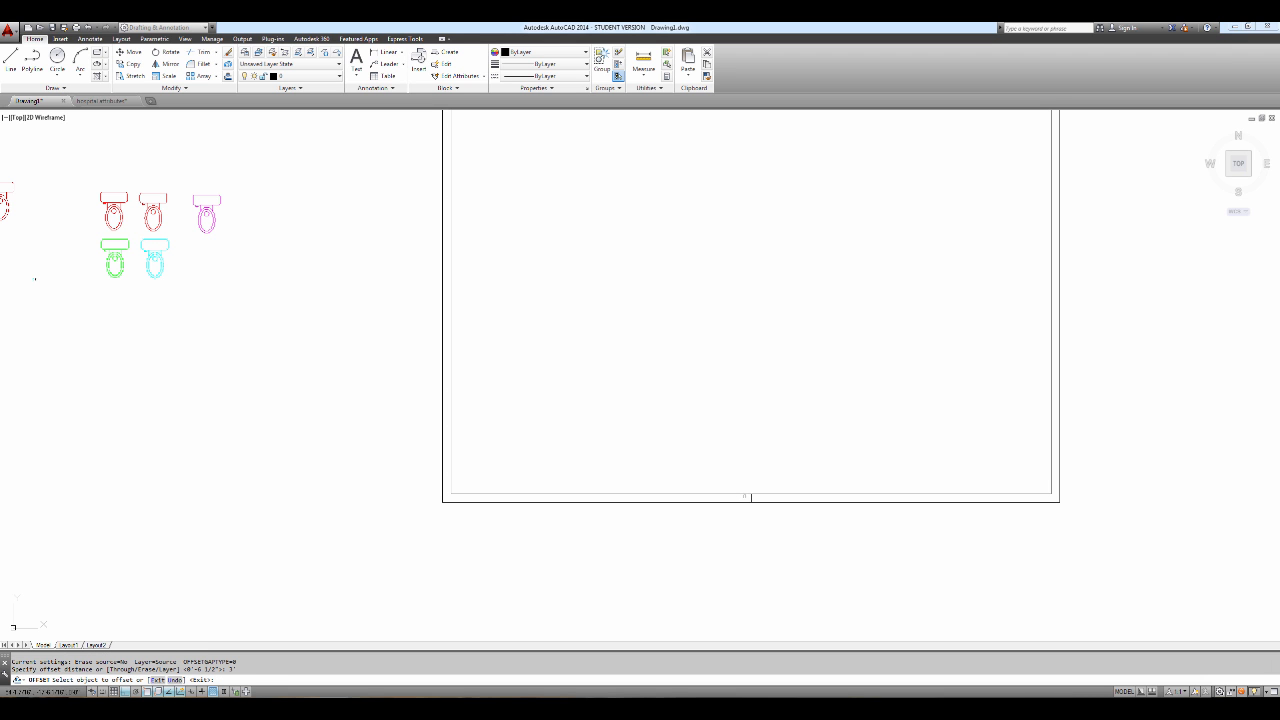
click(750, 497)
click(763, 503)
key(Escape)
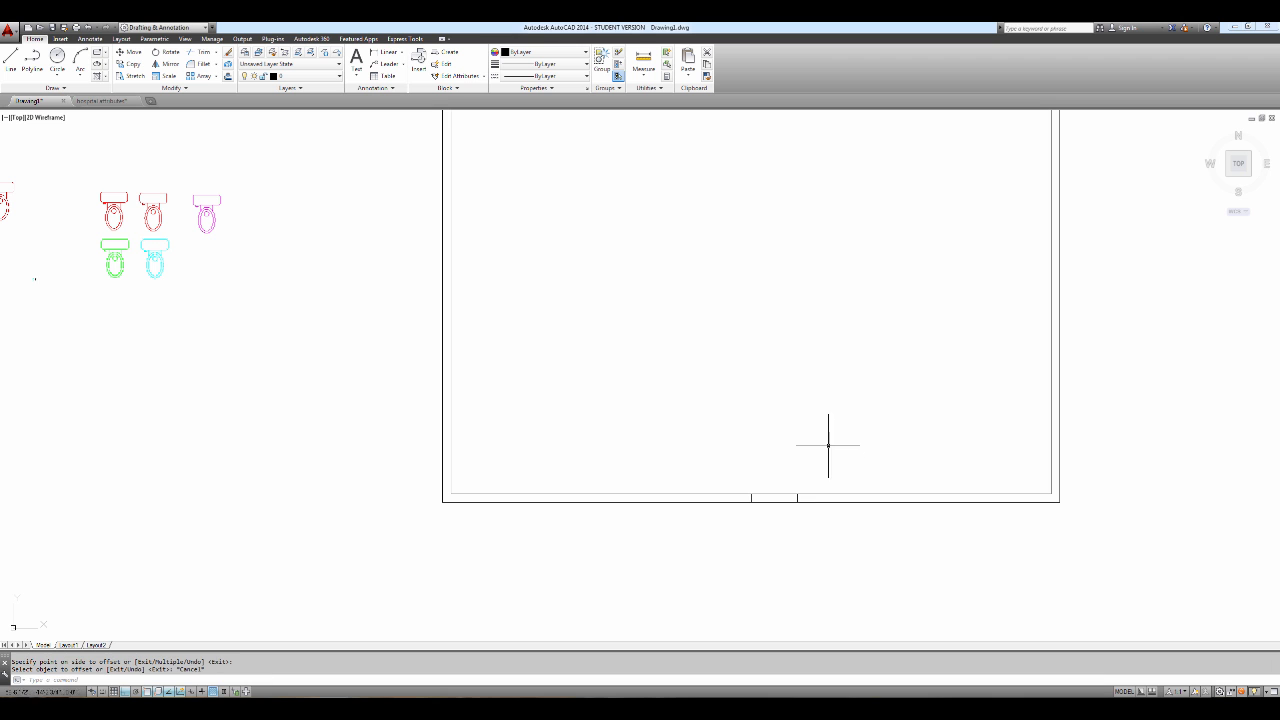
Step: Trim both lower wall lines between the two short jamb lines to open a doorway
text(tr)
key(Return)
key(Return)
click(792, 452)
click(763, 503)
key(Escape)
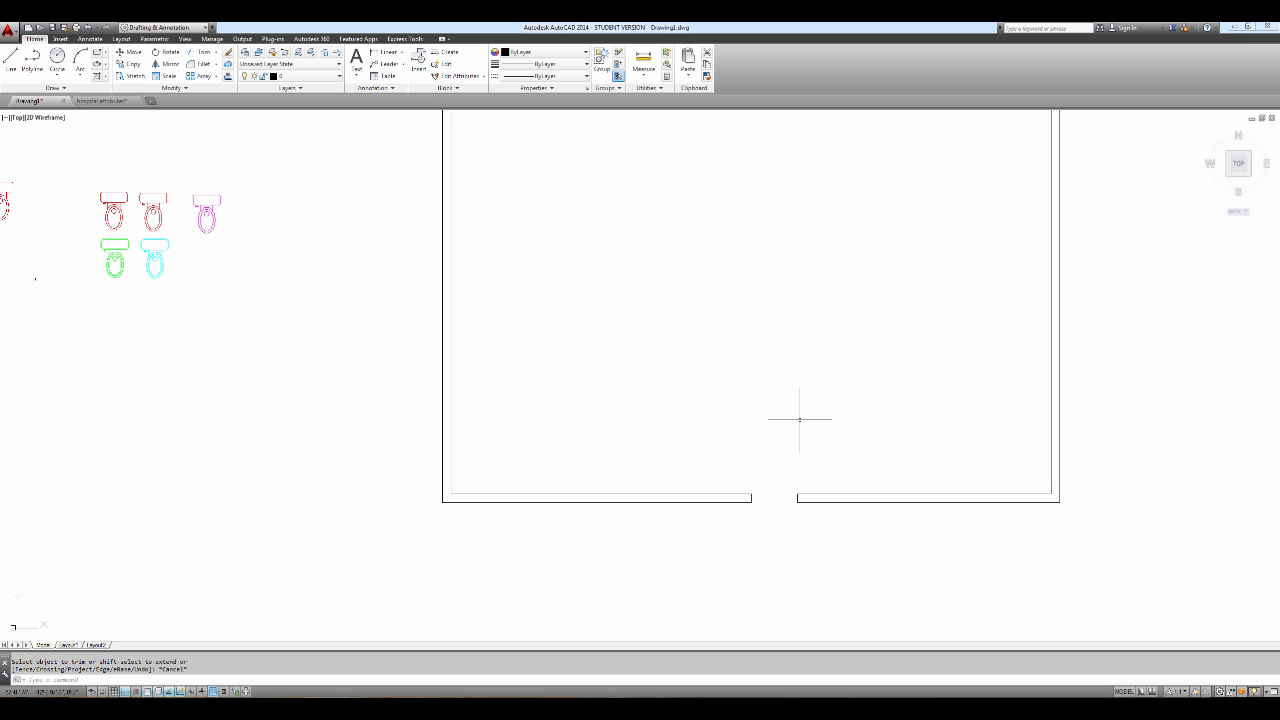
Step: Draw a partition line from the lower wall's inner face straight up, then left to the left wall, enclosing the lower-left corner room
text(l)
key(Return)
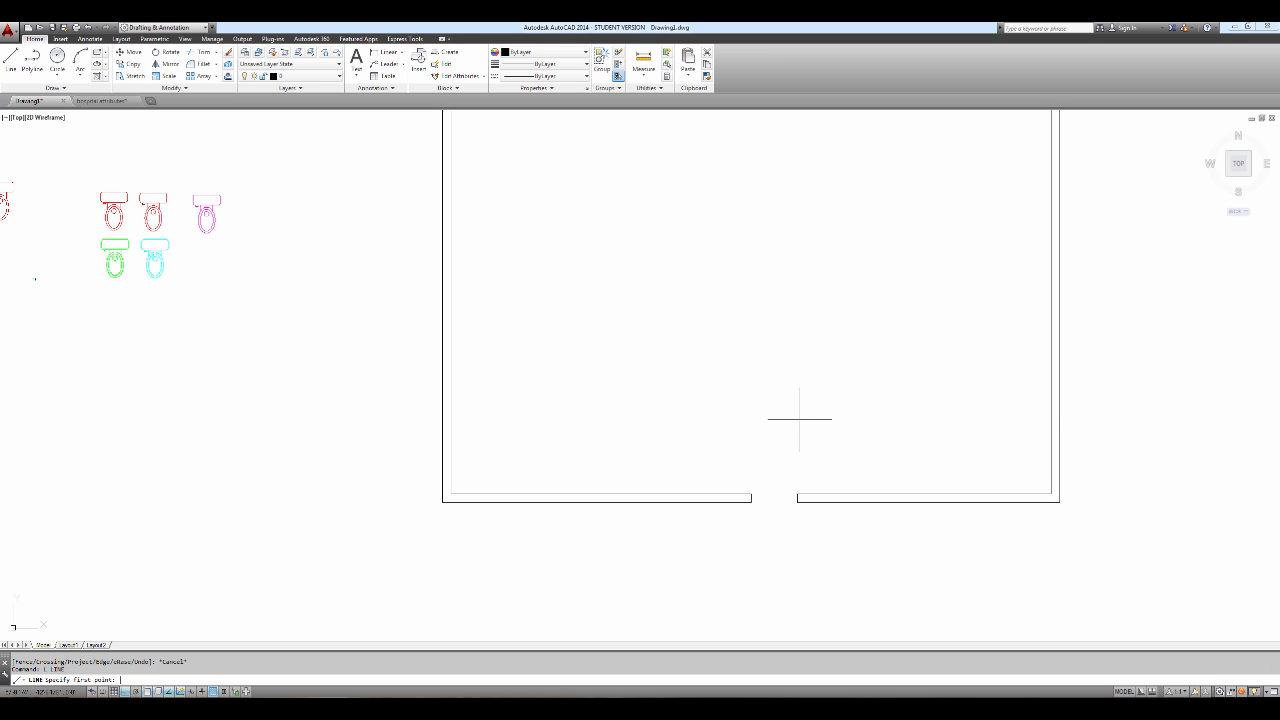
shift+right_click(702, 466)
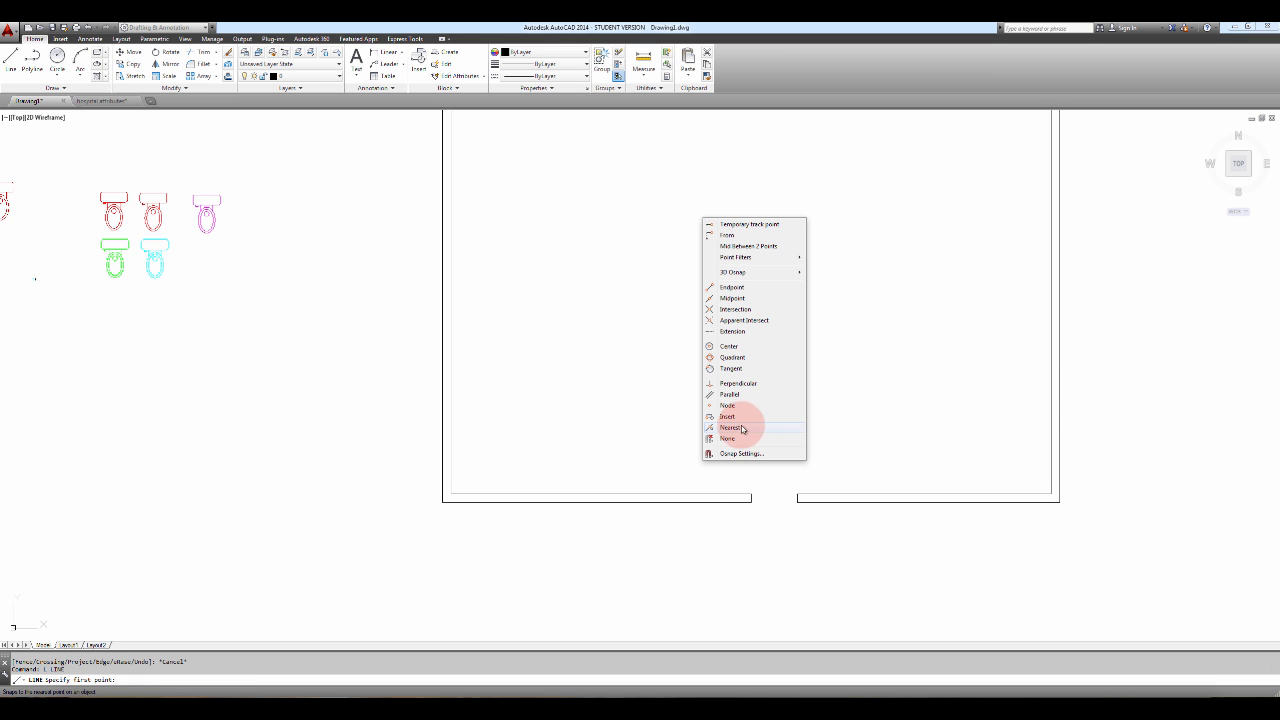
click(746, 424)
click(697, 493)
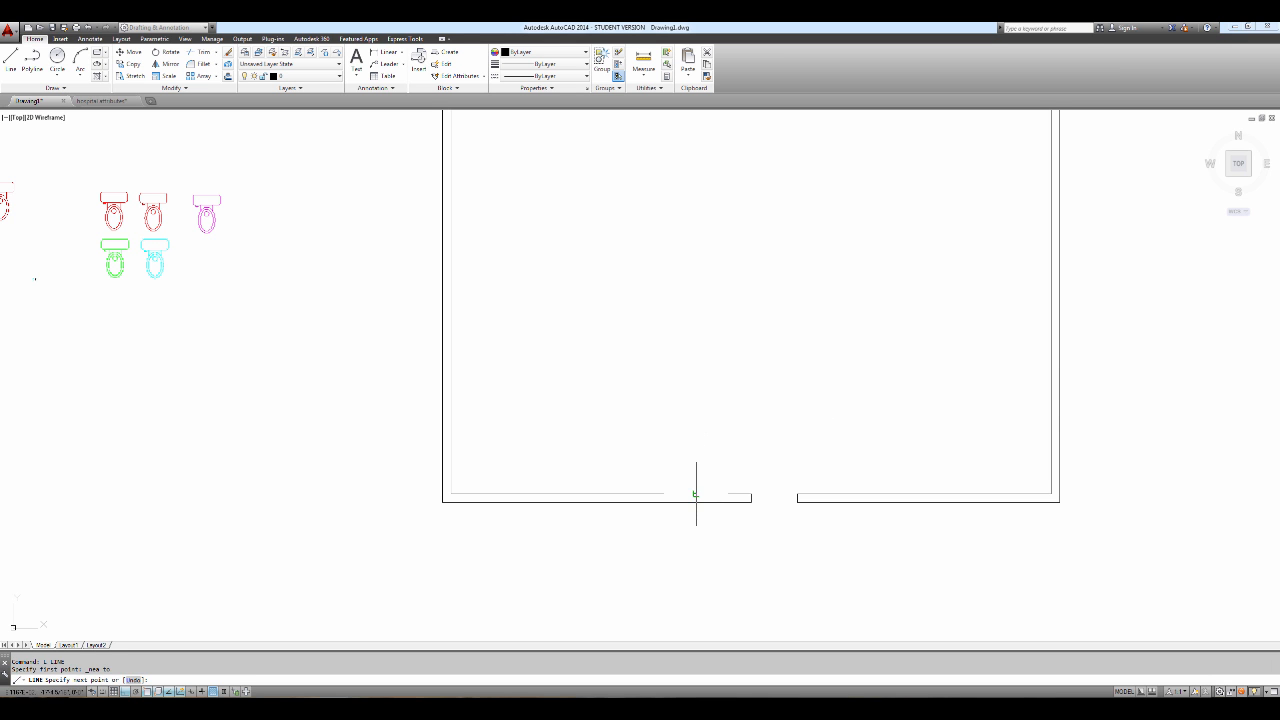
click(709, 315)
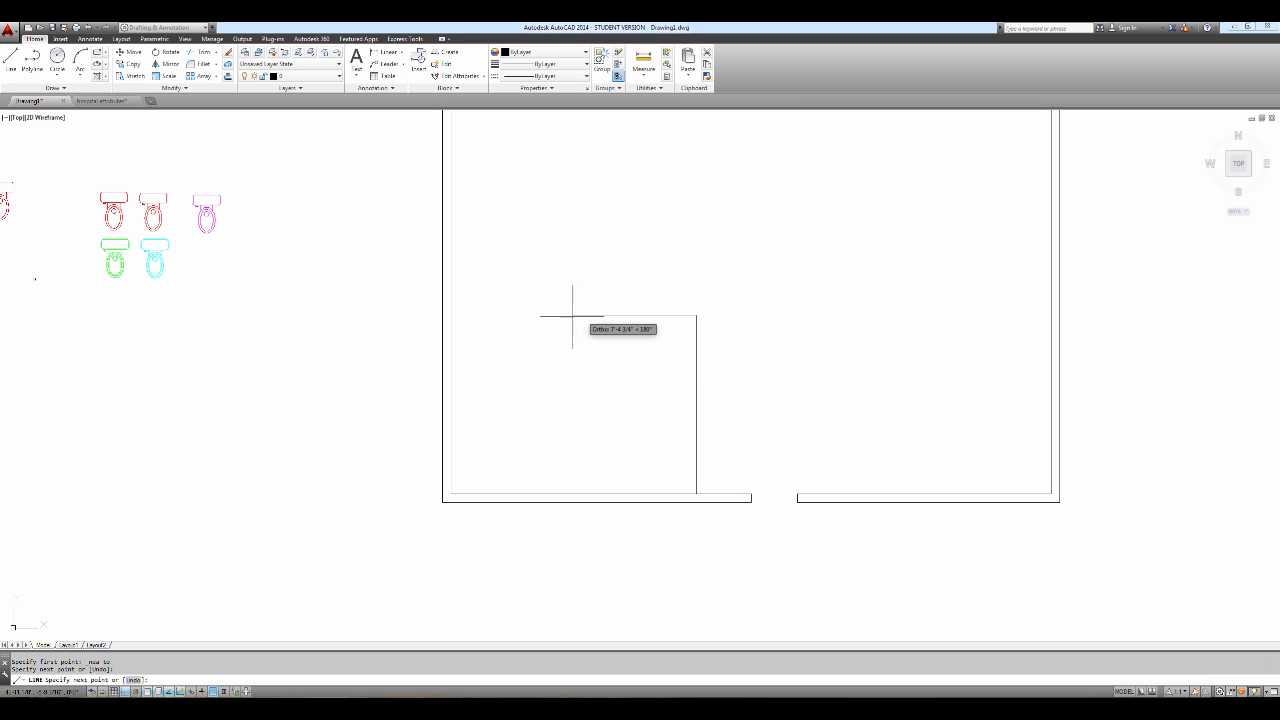
click(450, 314)
key(Escape)
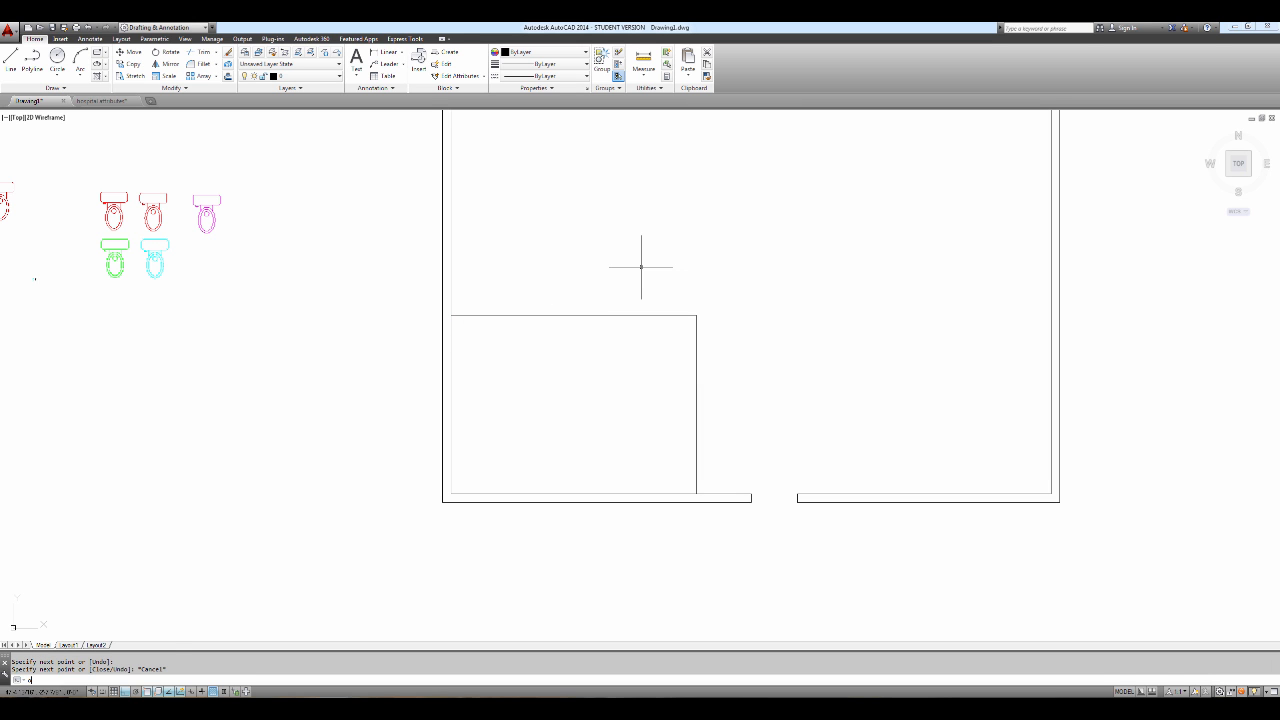
Step: Offset both partition lines 4.5" toward the inside of the corner room
text(o)
key(Return)
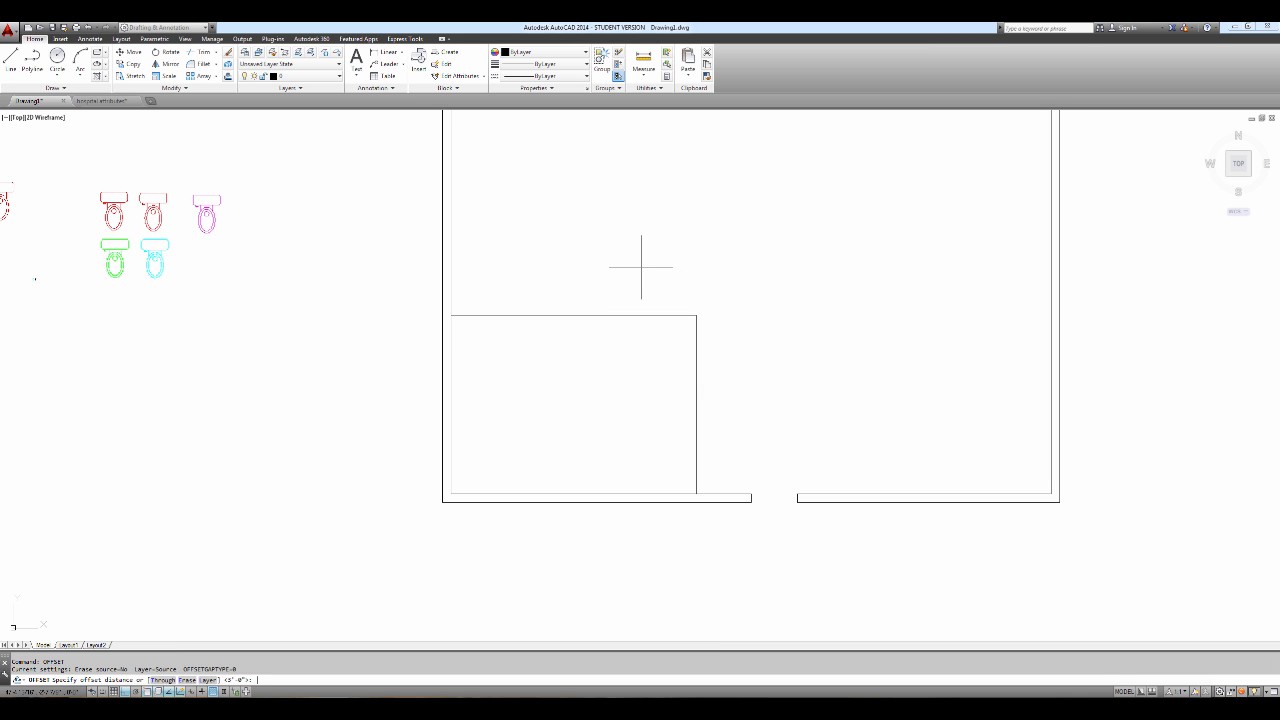
text(4.5)
key(Return)
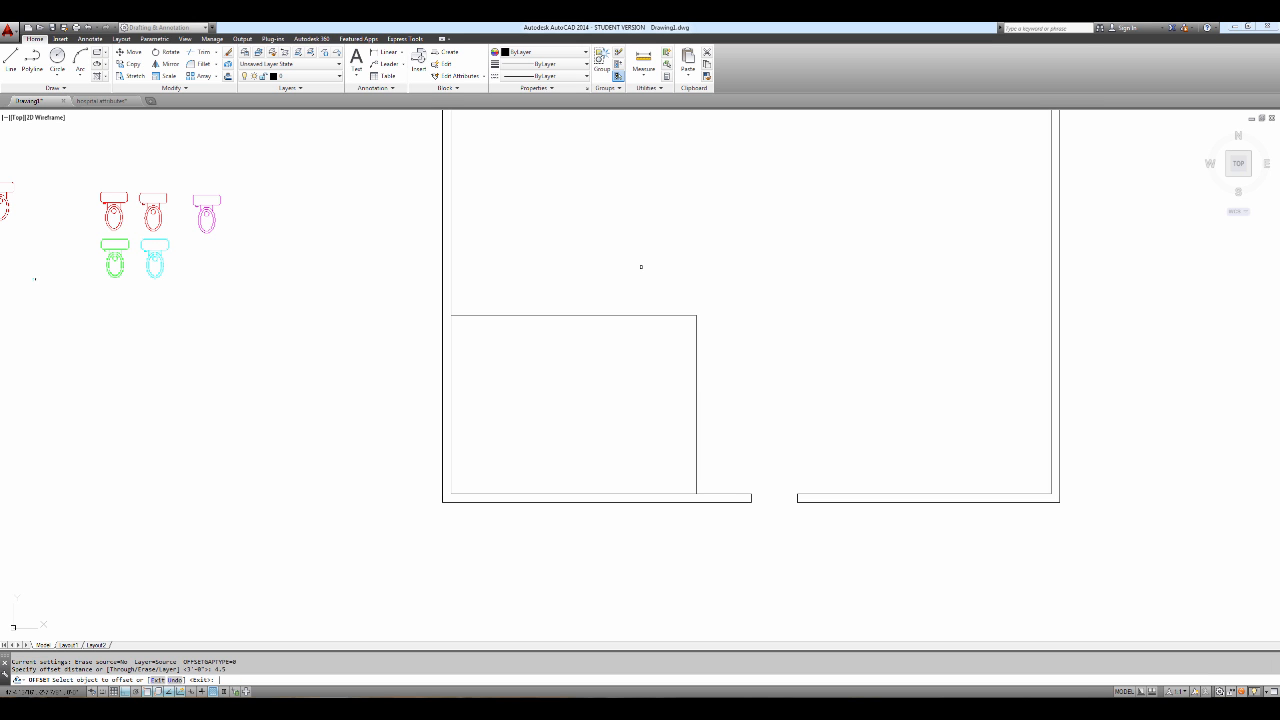
click(666, 313)
click(685, 333)
click(696, 339)
click(680, 339)
key(Return)
Step: Fillet the two inner partition lines with radius 0 to form a sharp corner
text(f)
key(Return)
key(Return)
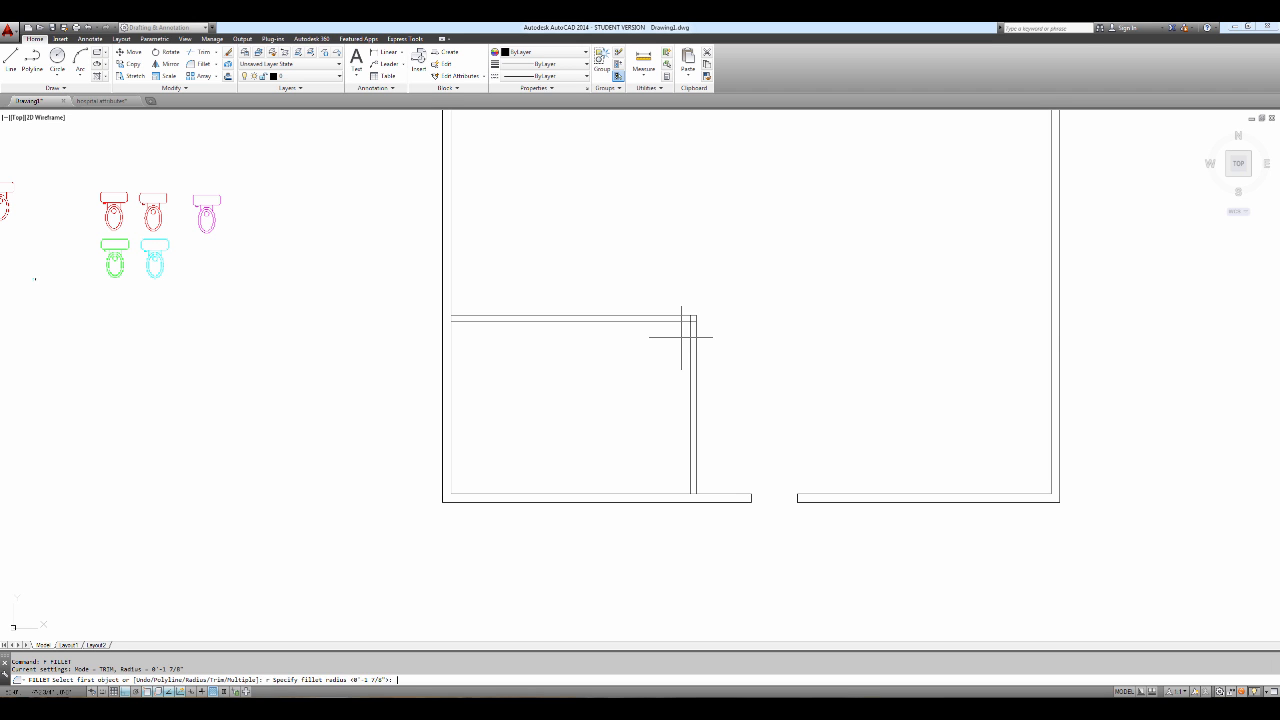
text(0)
key(Return)
click(688, 326)
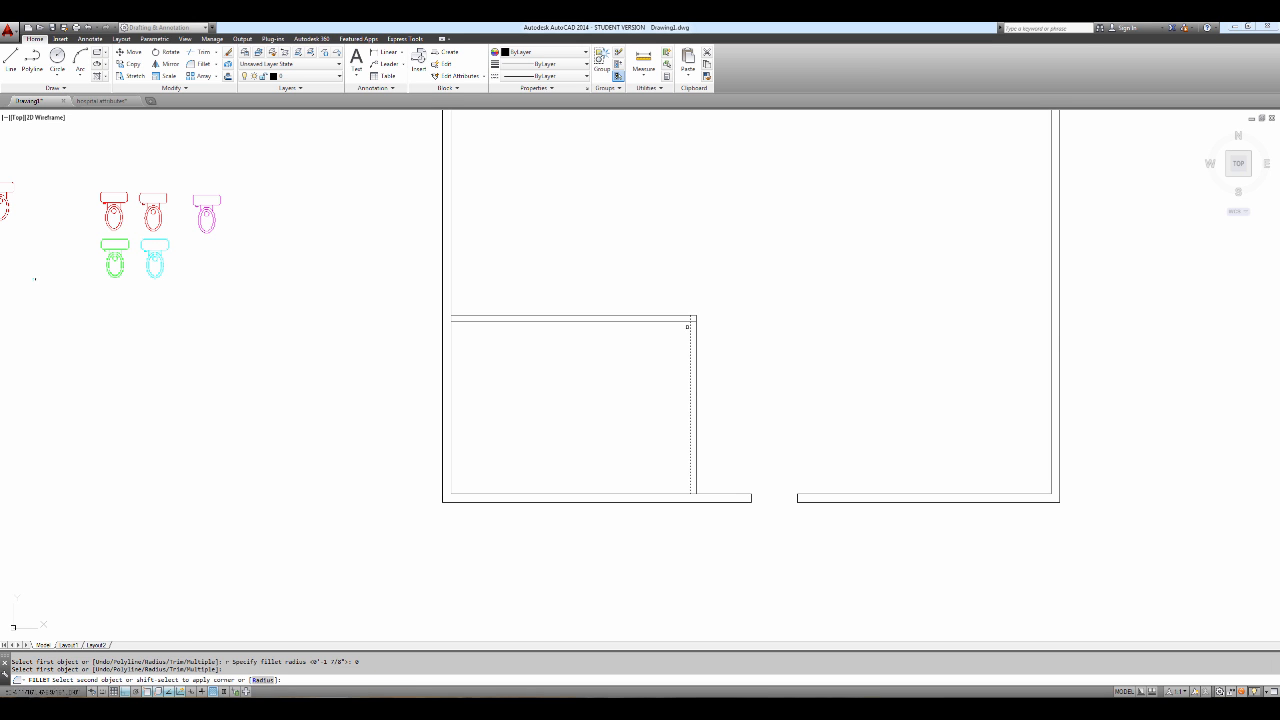
click(684, 321)
key(Escape)
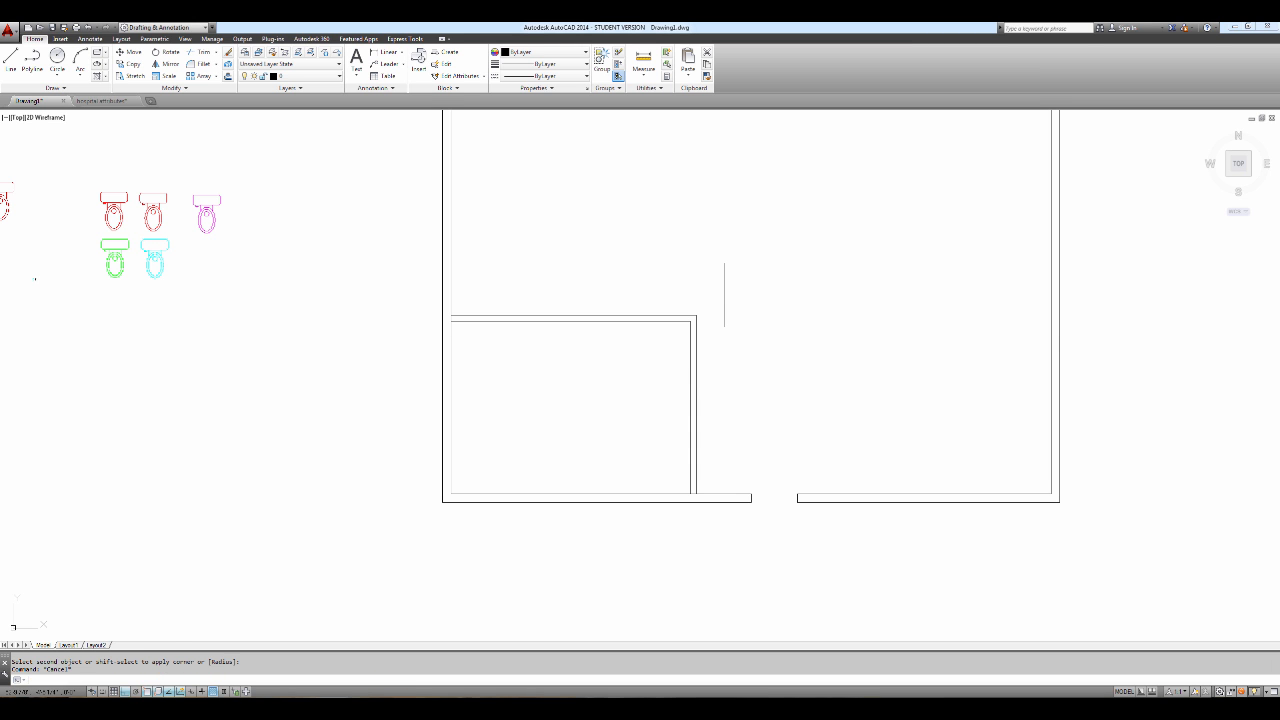
Step: Trim the exterior walls' inner line where the partition walls join it
text(tr)
key(Return)
click(690, 461)
key(Return)
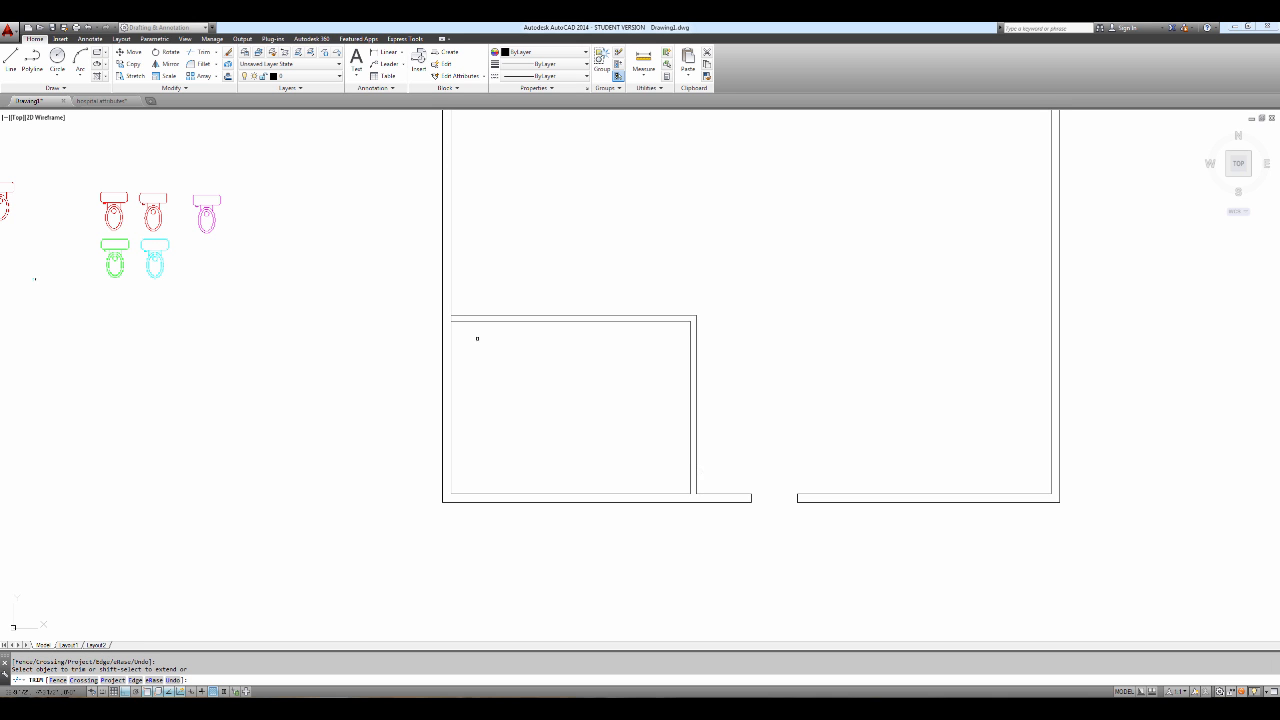
key(Escape)
Step: Draw a short line across the horizontal partition wall near its right corner, starting from a nearest point on its inner face
text(l)
key(Return)
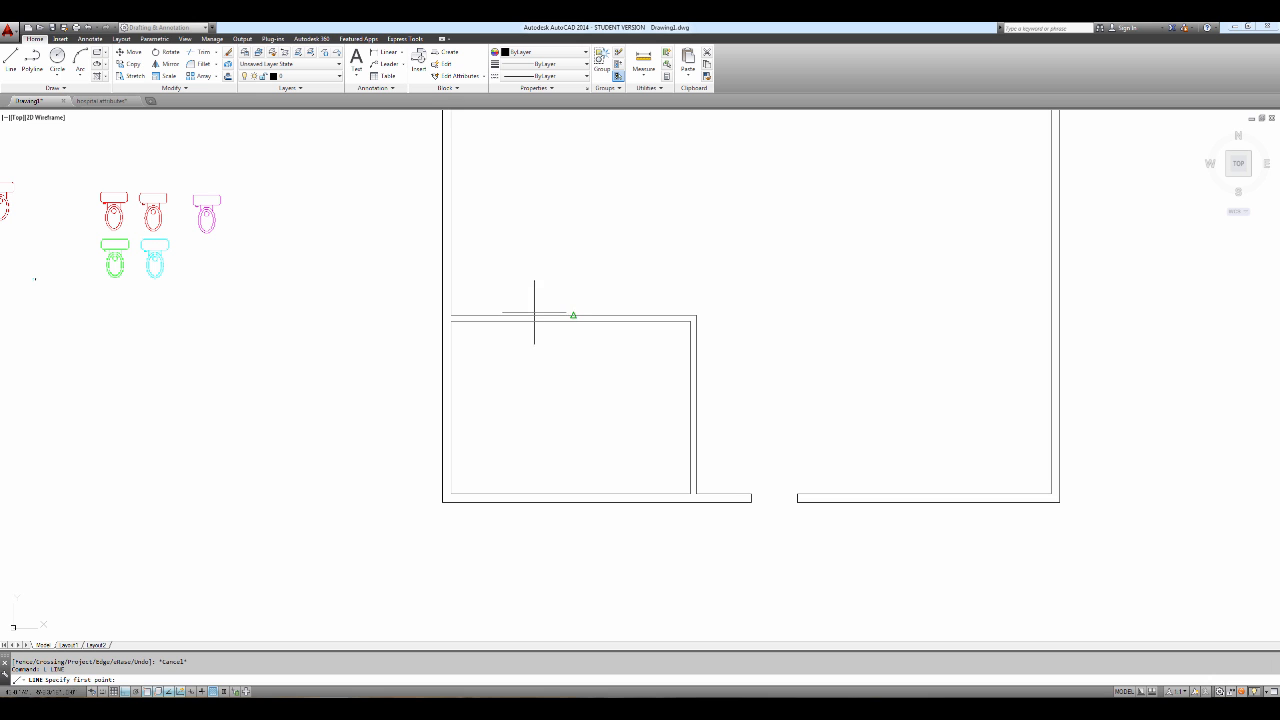
shift+right_click(605, 287)
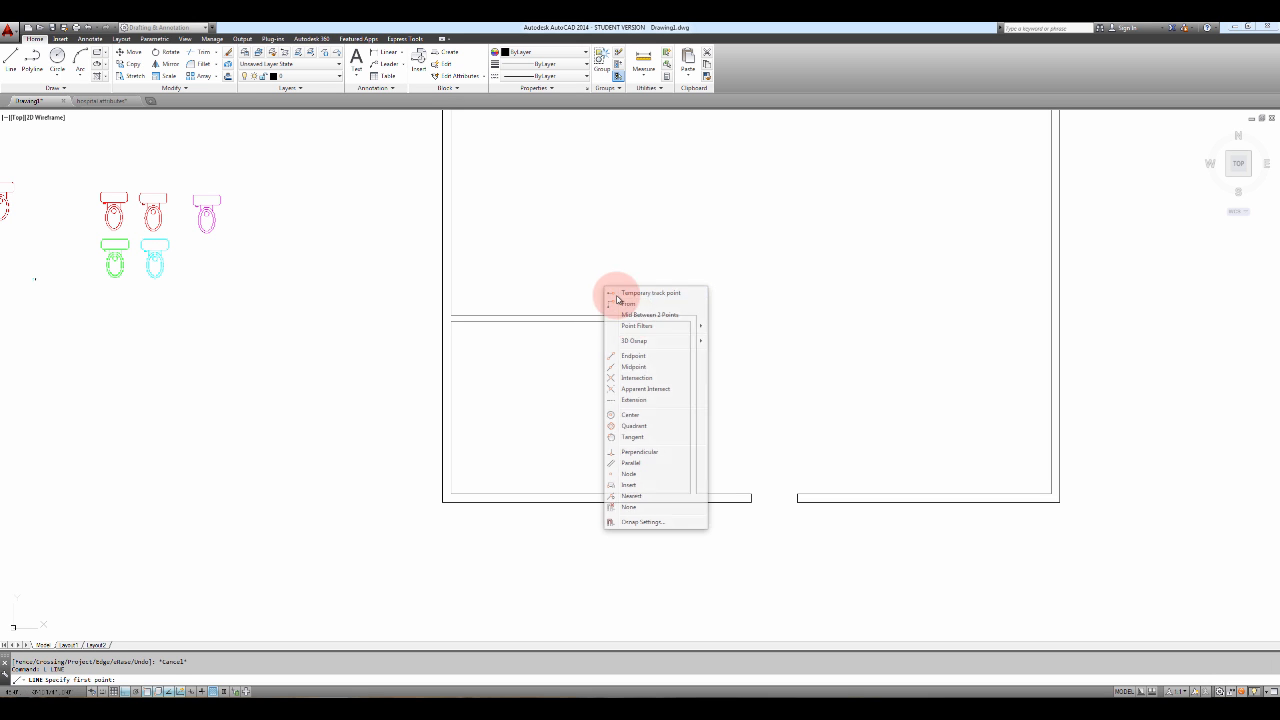
click(638, 495)
click(669, 320)
click(669, 315)
key(Escape)
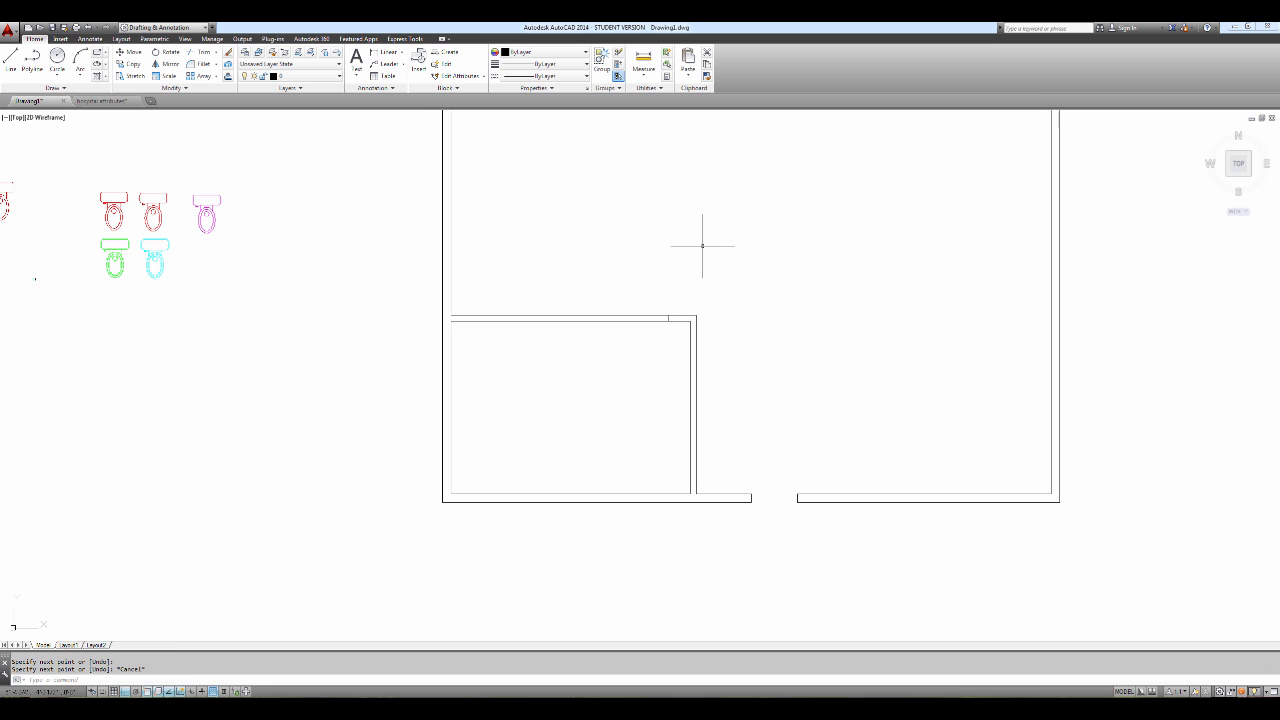
Step: Offset the short line across the horizontal partition wall by 2'6" away from the room's corner to mark the doorway's other side
text(of)
key(Return)
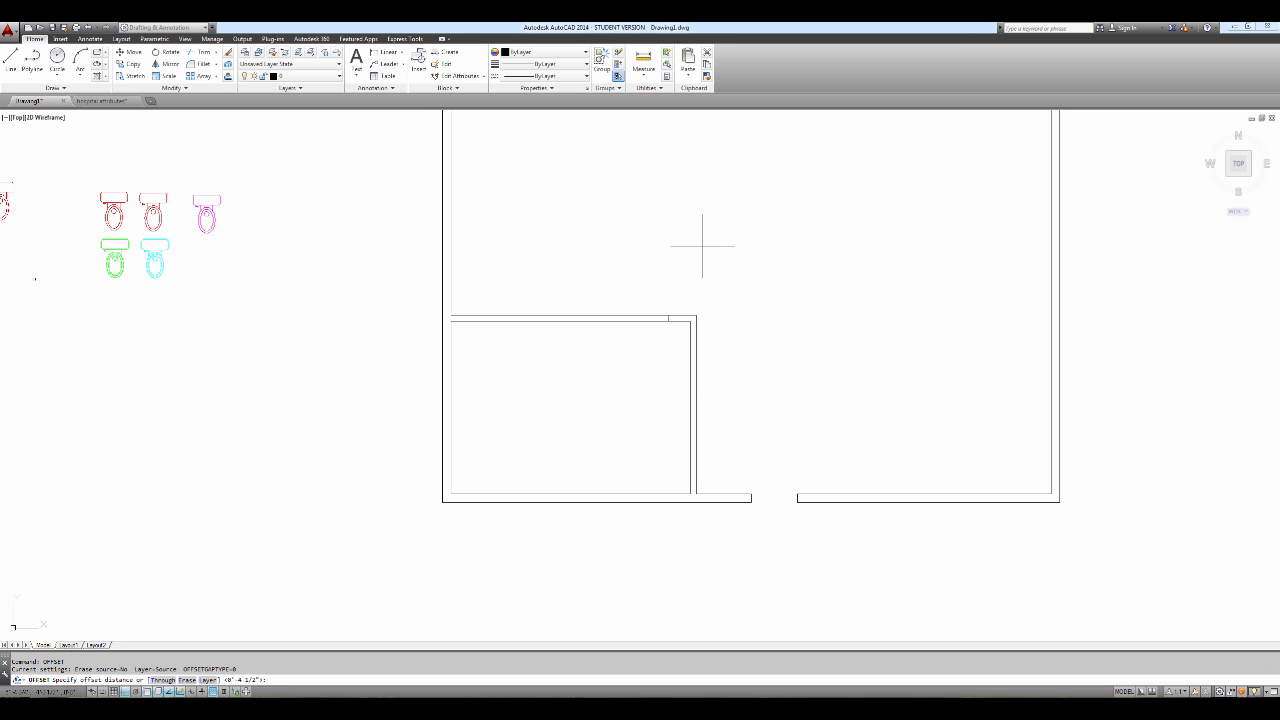
text(3'6)
key(Return)
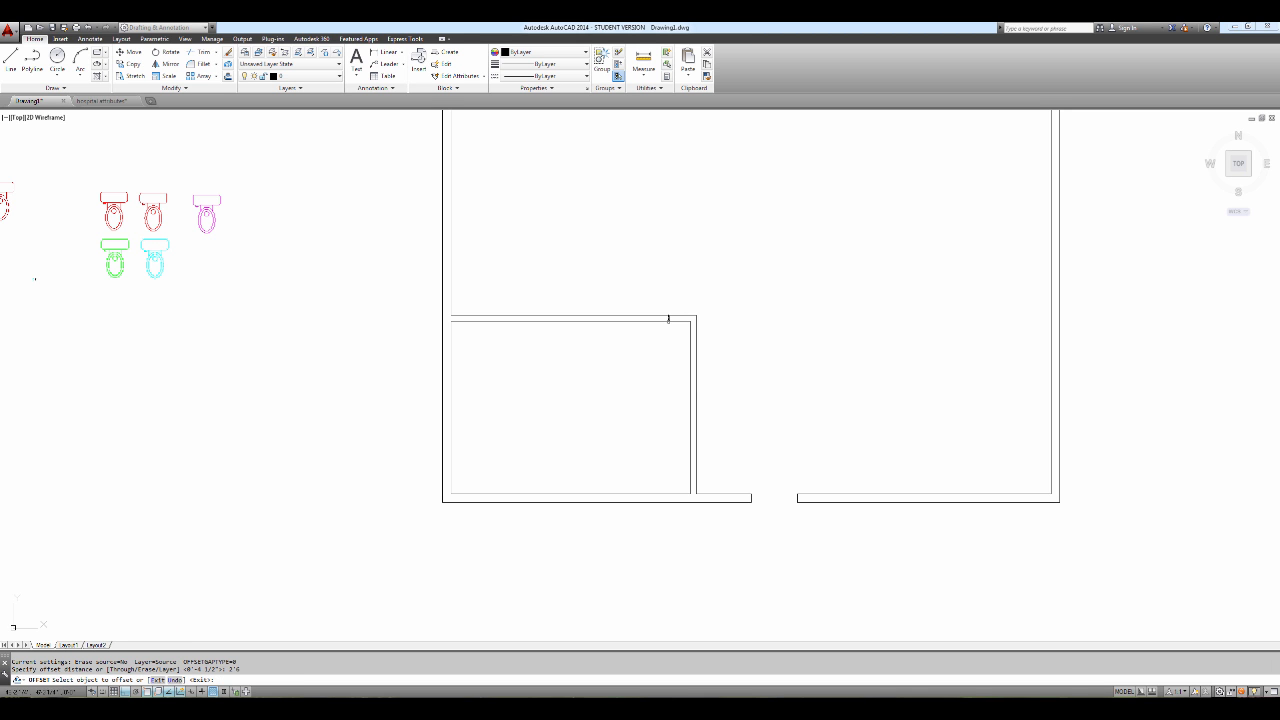
click(669, 318)
click(609, 297)
key(Escape)
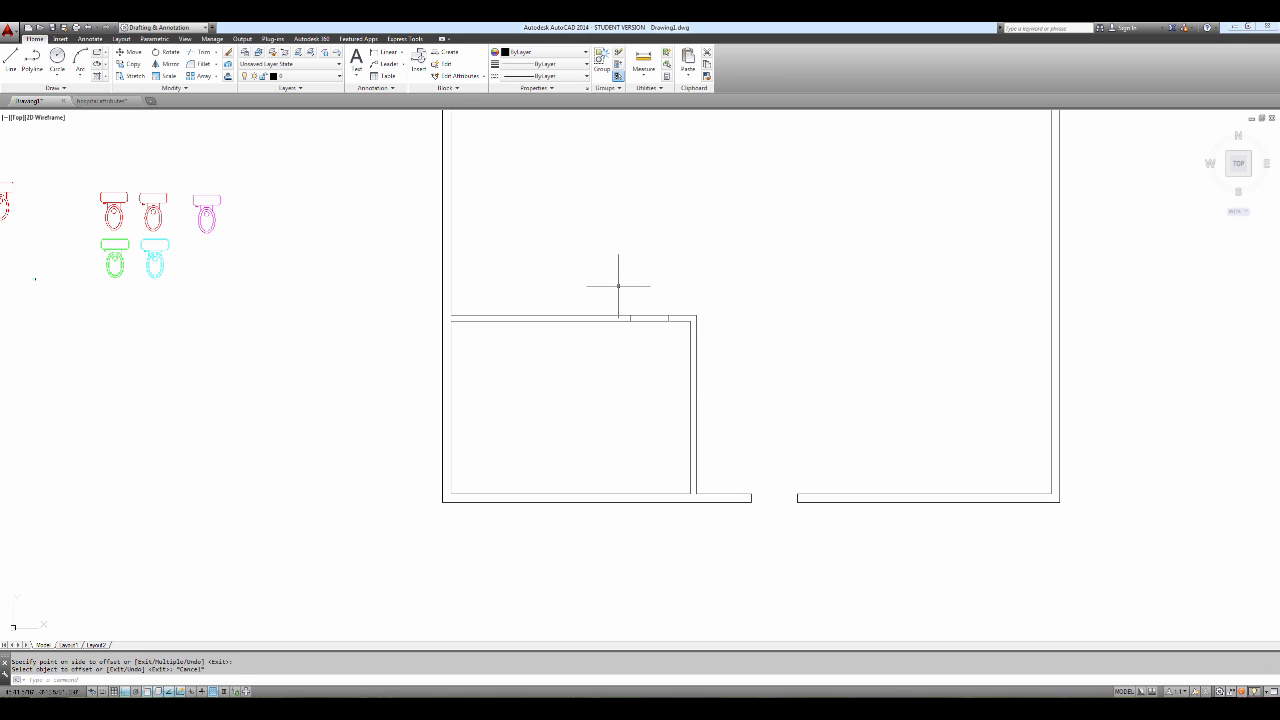
Step: Trim both horizontal partition wall lines between the two short jamb lines to open the doorway
text(tr)
key(Return)
key(Return)
click(653, 291)
click(643, 330)
key(Escape)
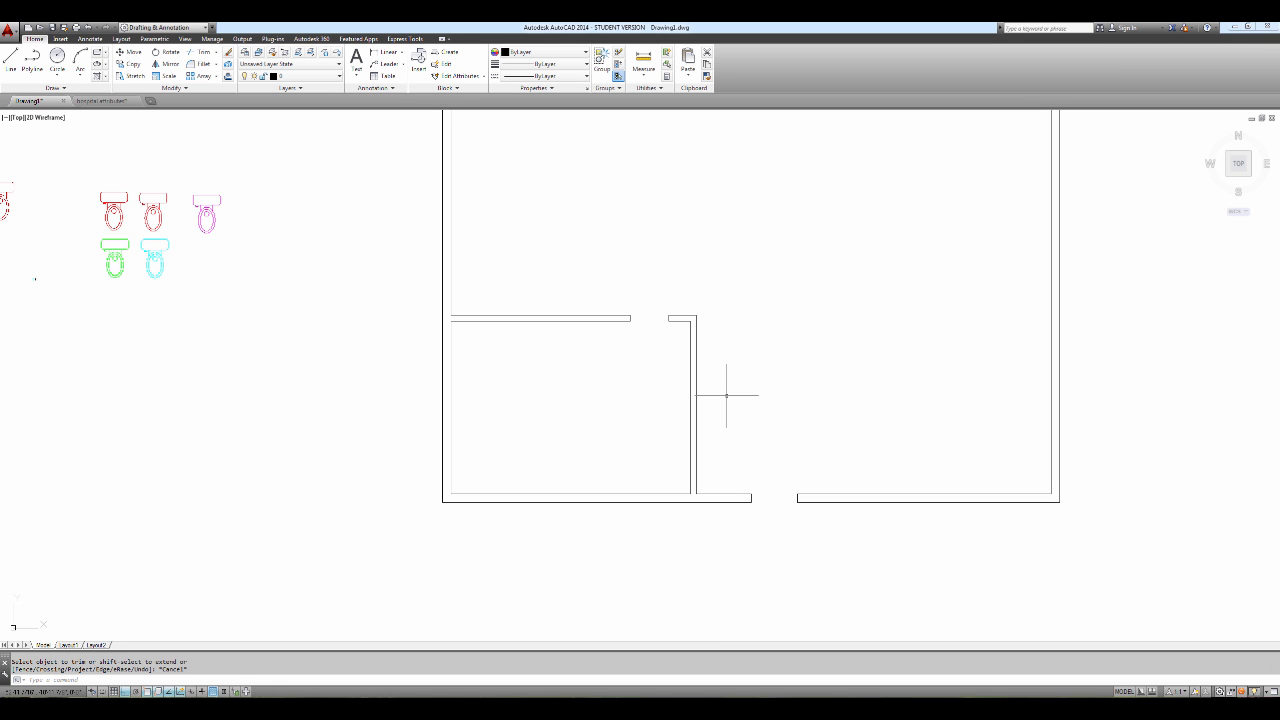
Step: Draw a closet outline from a nearest point on the vertical partition's inner face, 2' into the room and straight down to the exterior wall
text(l)
key(Return)
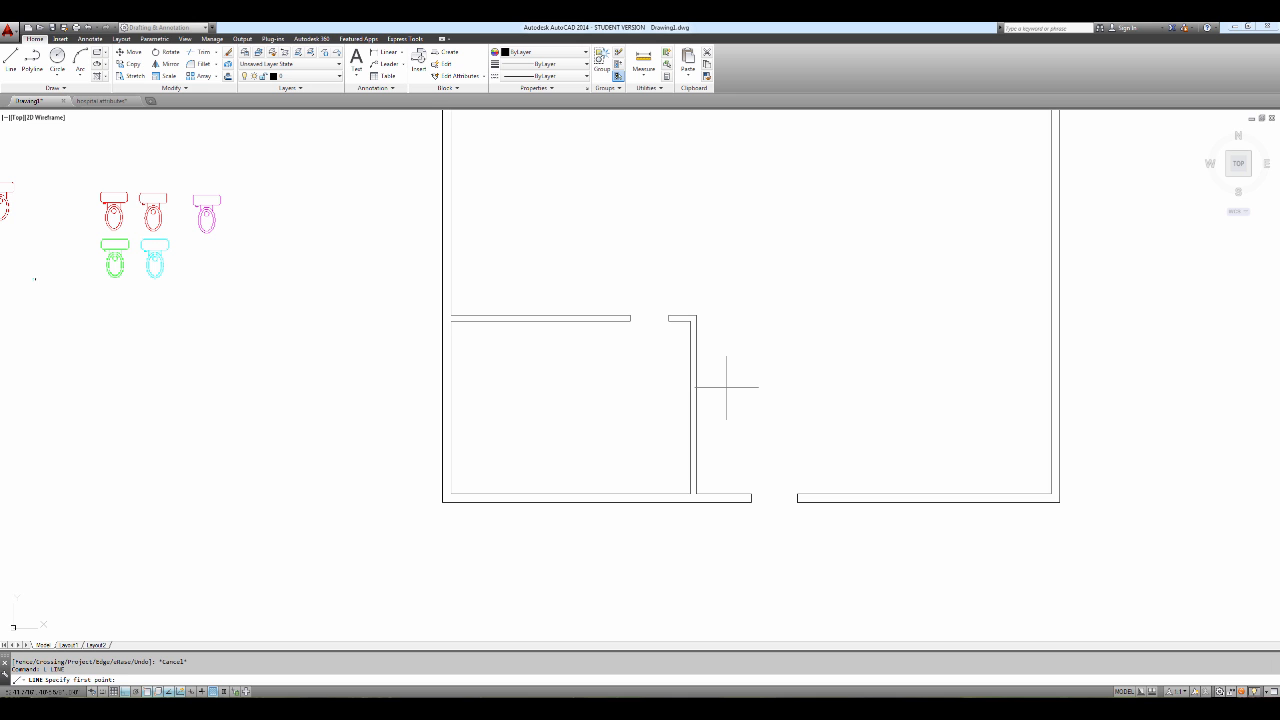
text(1)
key(Return)
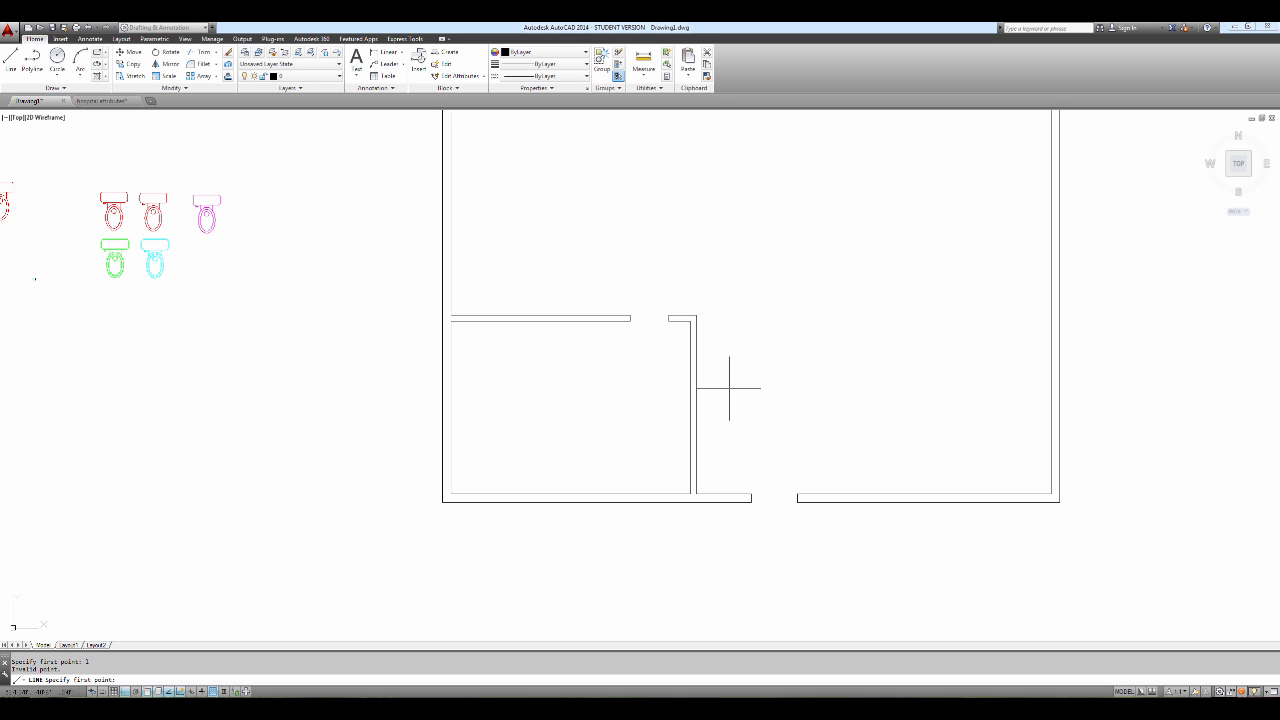
shift+right_click(674, 434)
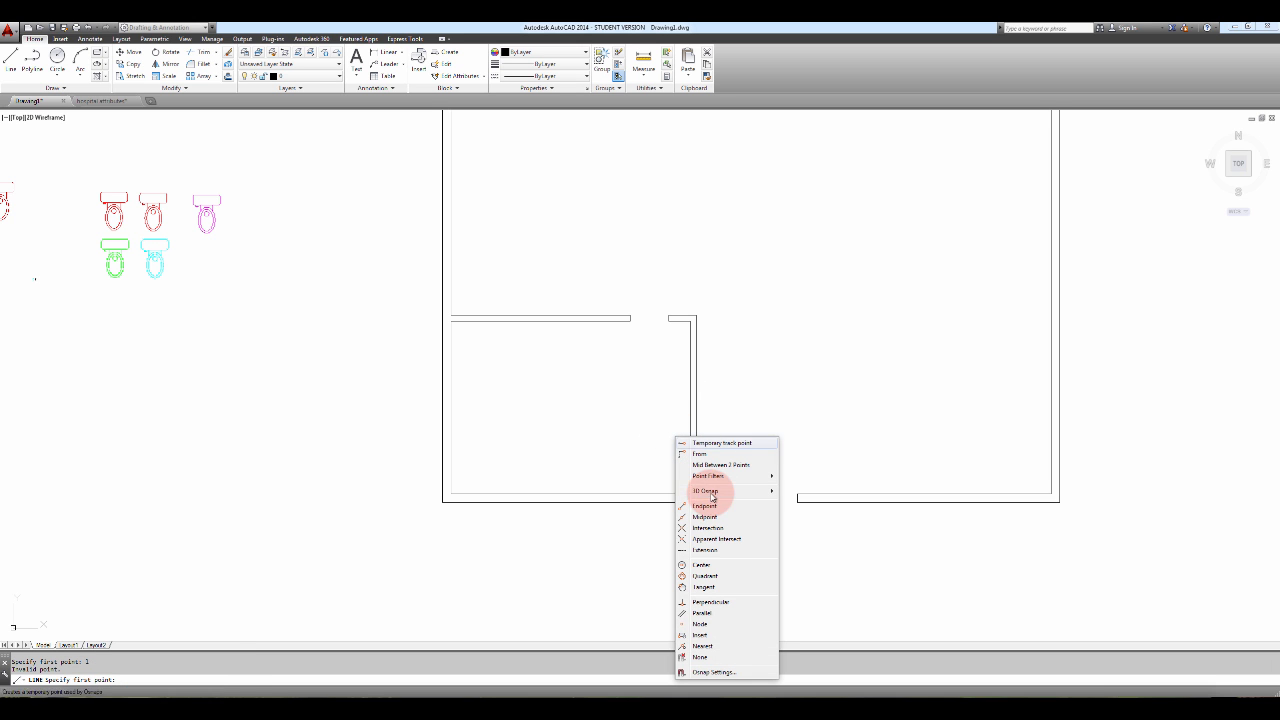
click(700, 646)
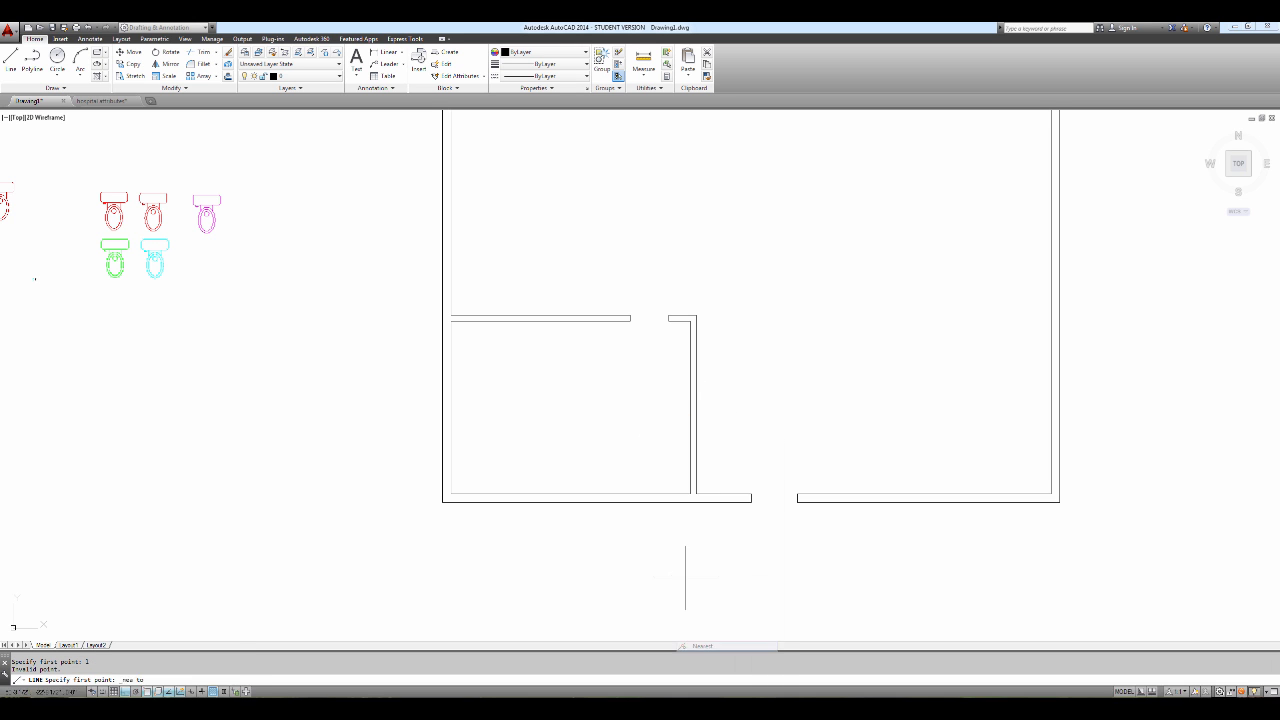
click(690, 455)
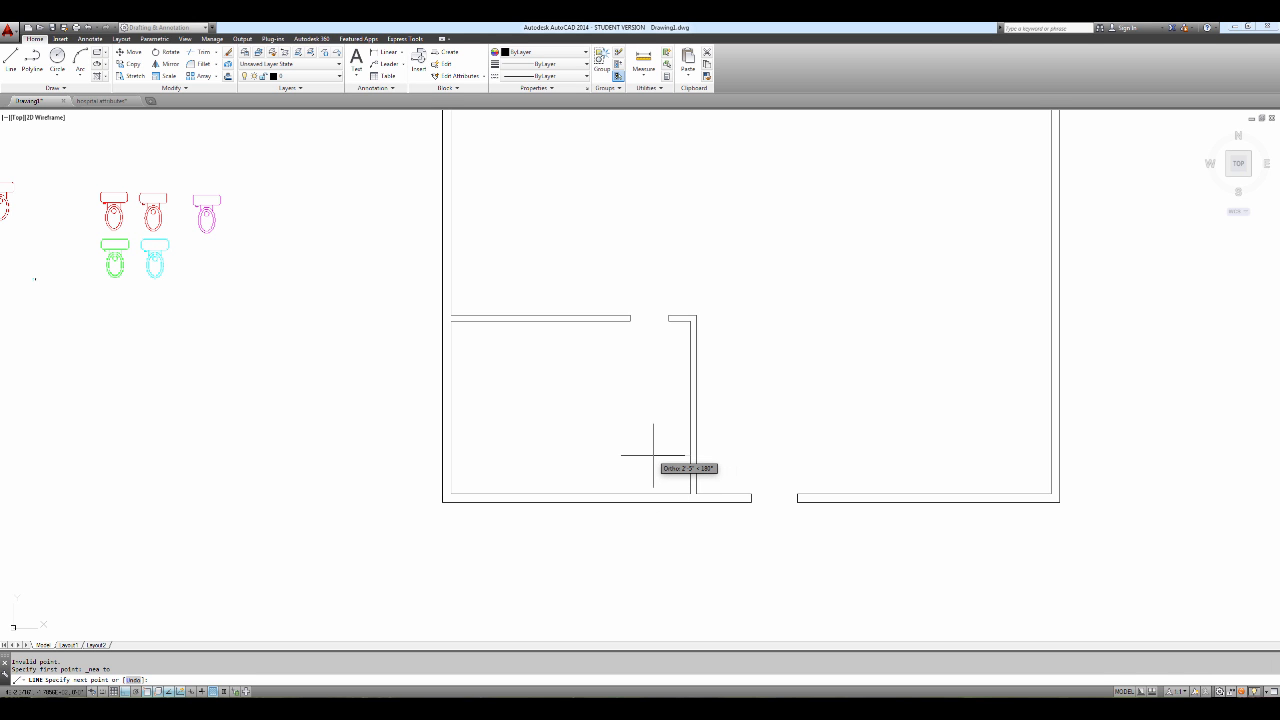
text(2')
key(Return)
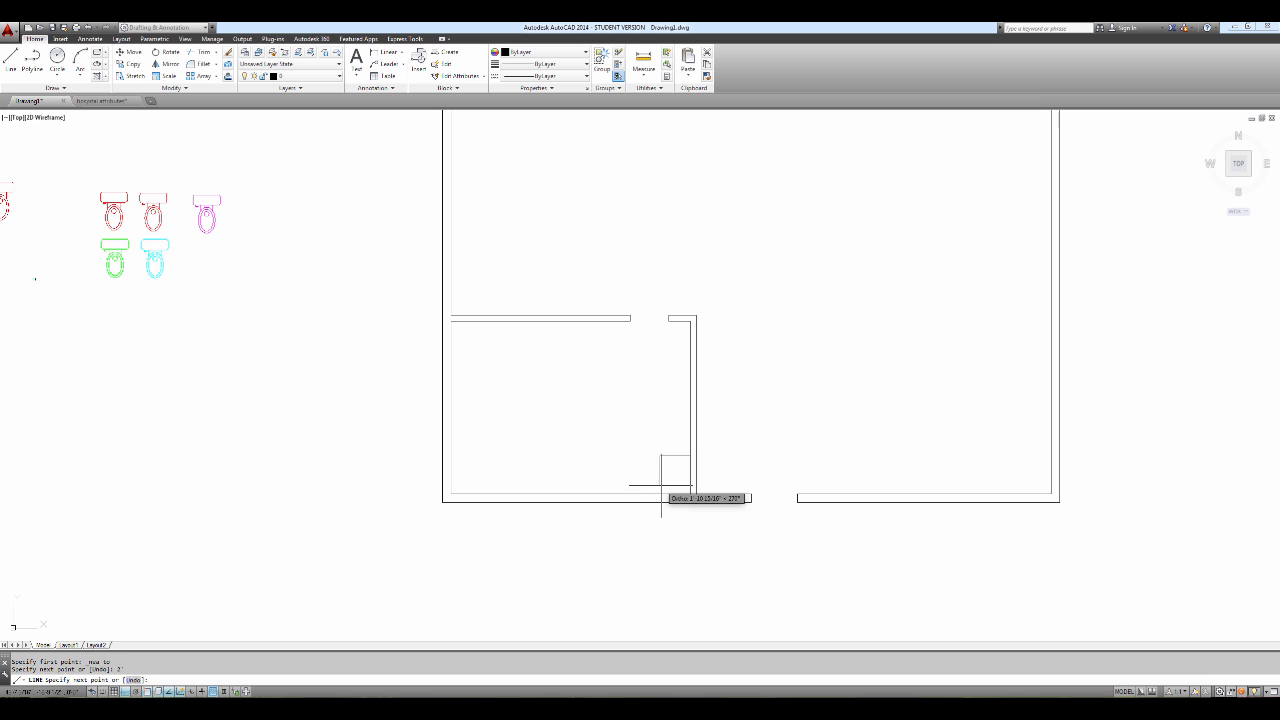
click(659, 494)
key(Return)
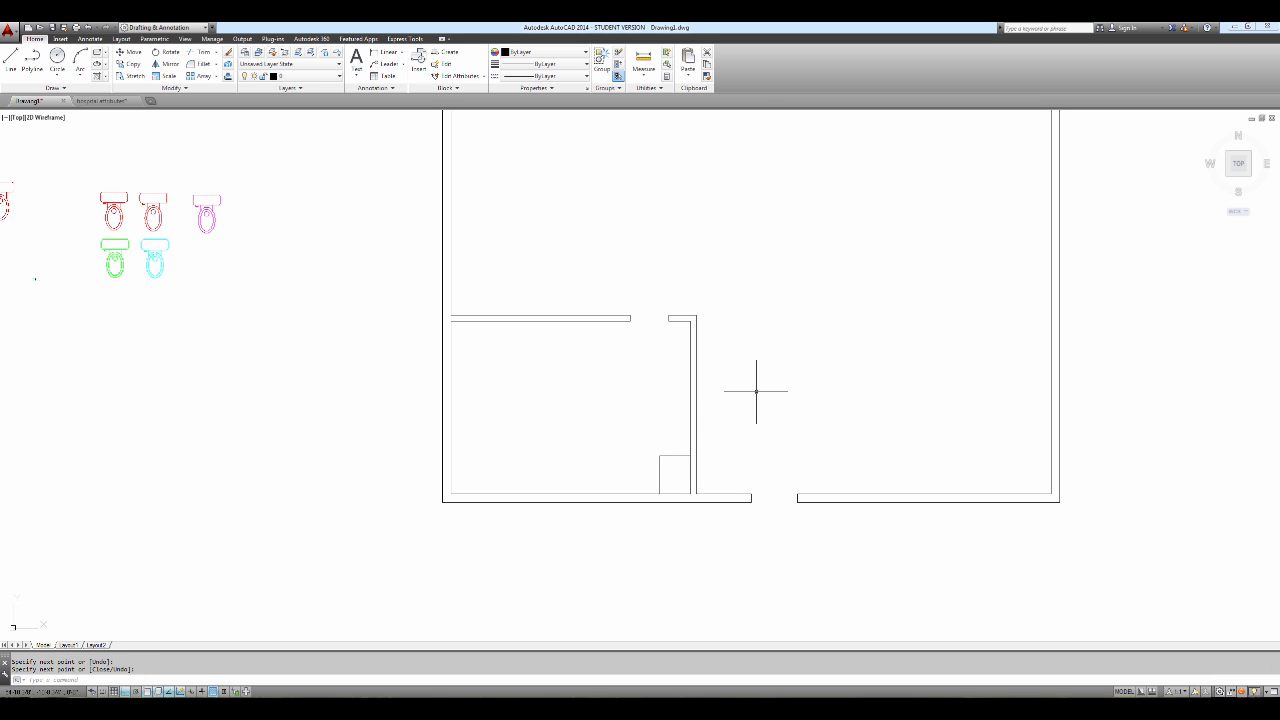
Step: Offset both closet lines 4.5" toward the outside of the closet
key(Return)
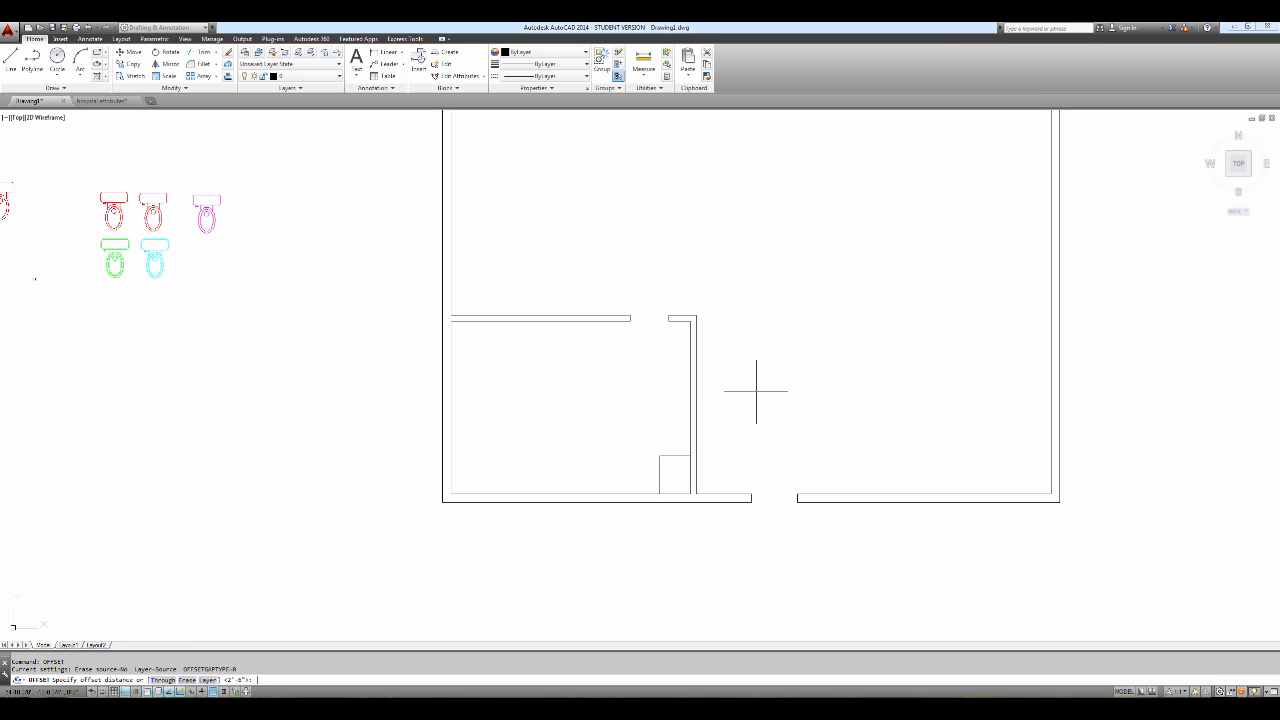
text(4.5)
key(Return)
click(661, 454)
click(666, 451)
key(Escape)
Step: Fillet the two outer closet lines with radius 0 to form a sharp corner
key(Return)
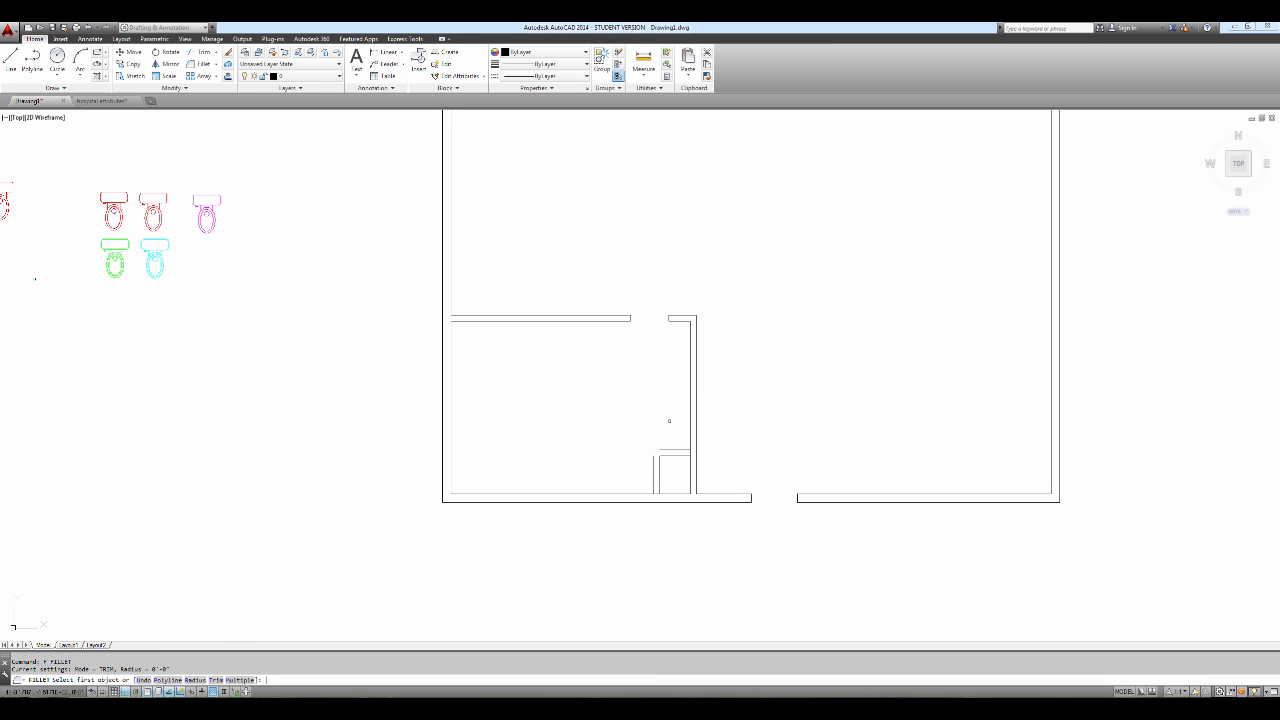
click(663, 451)
click(654, 462)
key(Escape)
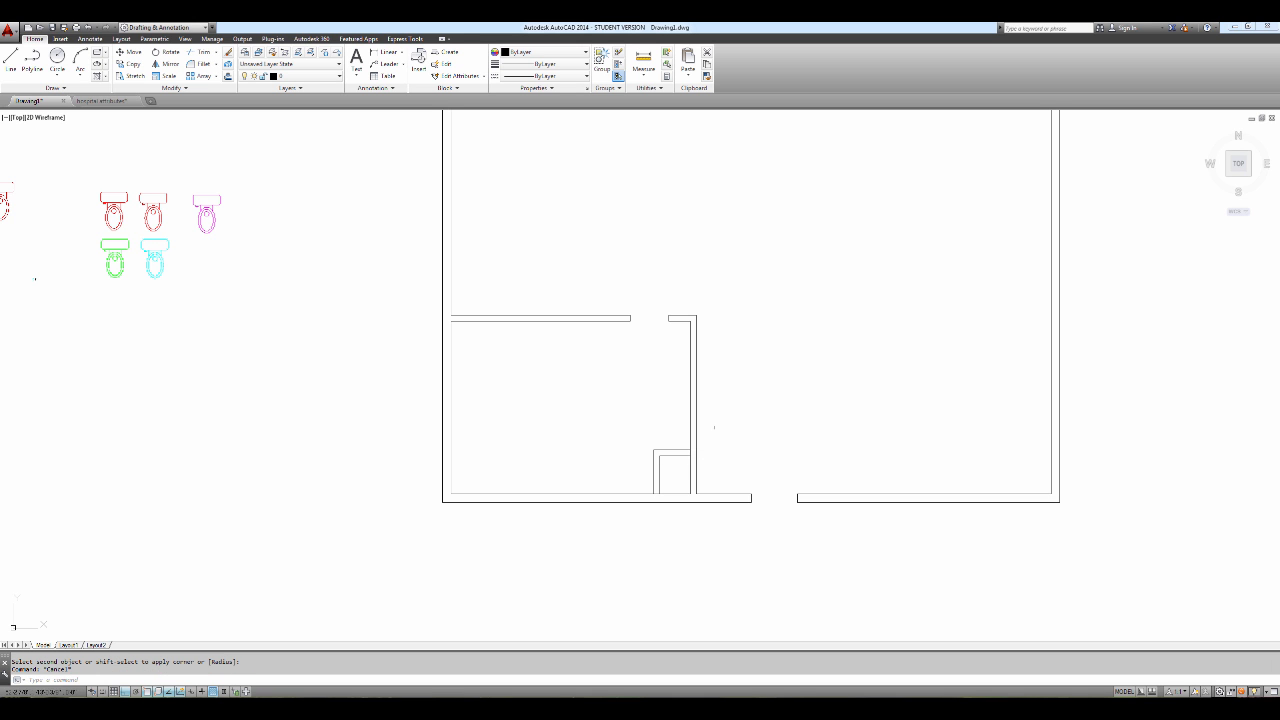
Step: Draw a short line across the vertical partition wall just above the exterior wall, starting from a nearest point on its face
text(l)
key(Return)
shift+right_click(740, 443)
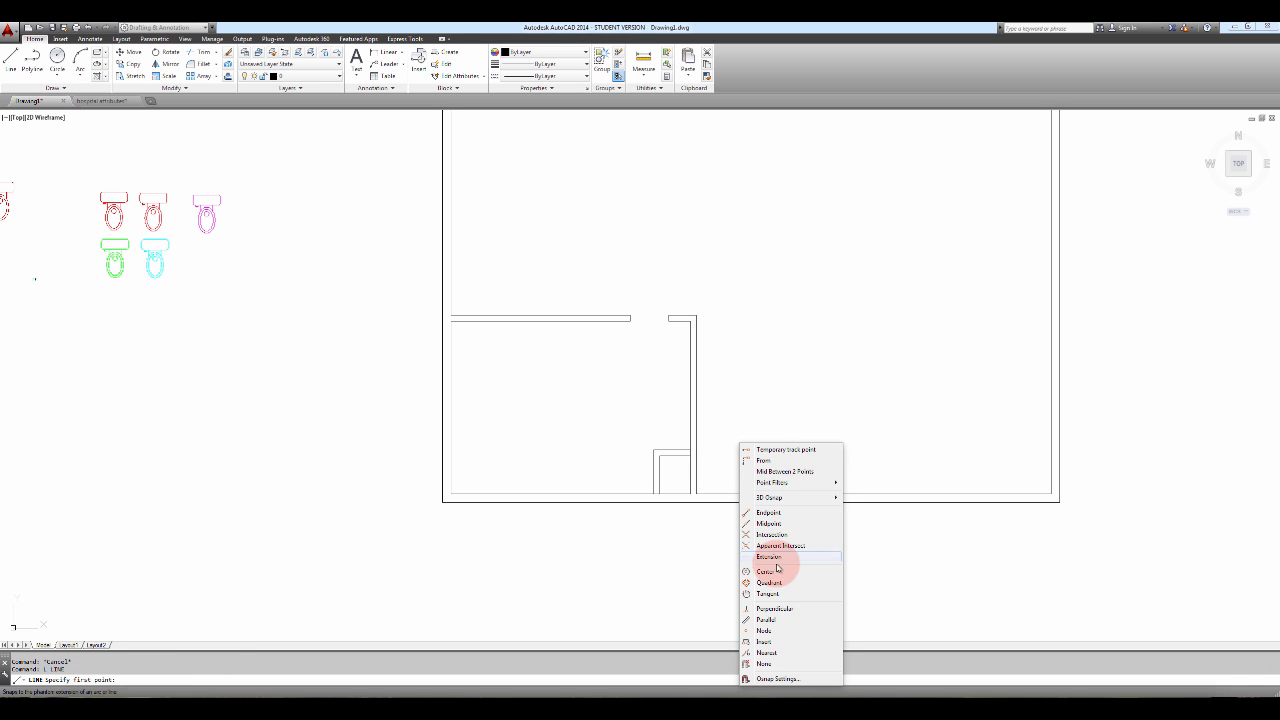
click(766, 652)
click(694, 488)
click(689, 489)
key(Return)
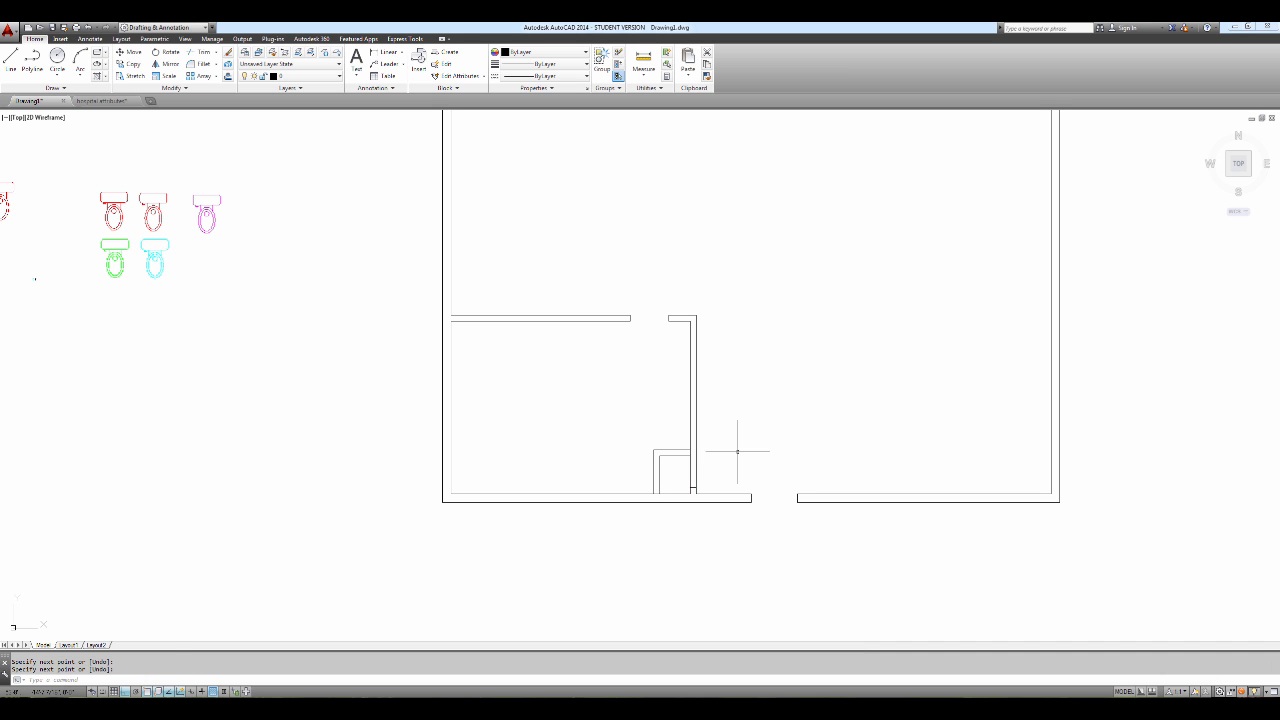
Step: Offset the short line 16" up the vertical partition beside the closet and erase the stray copy outside the exterior wall
text(o)
key(Return)
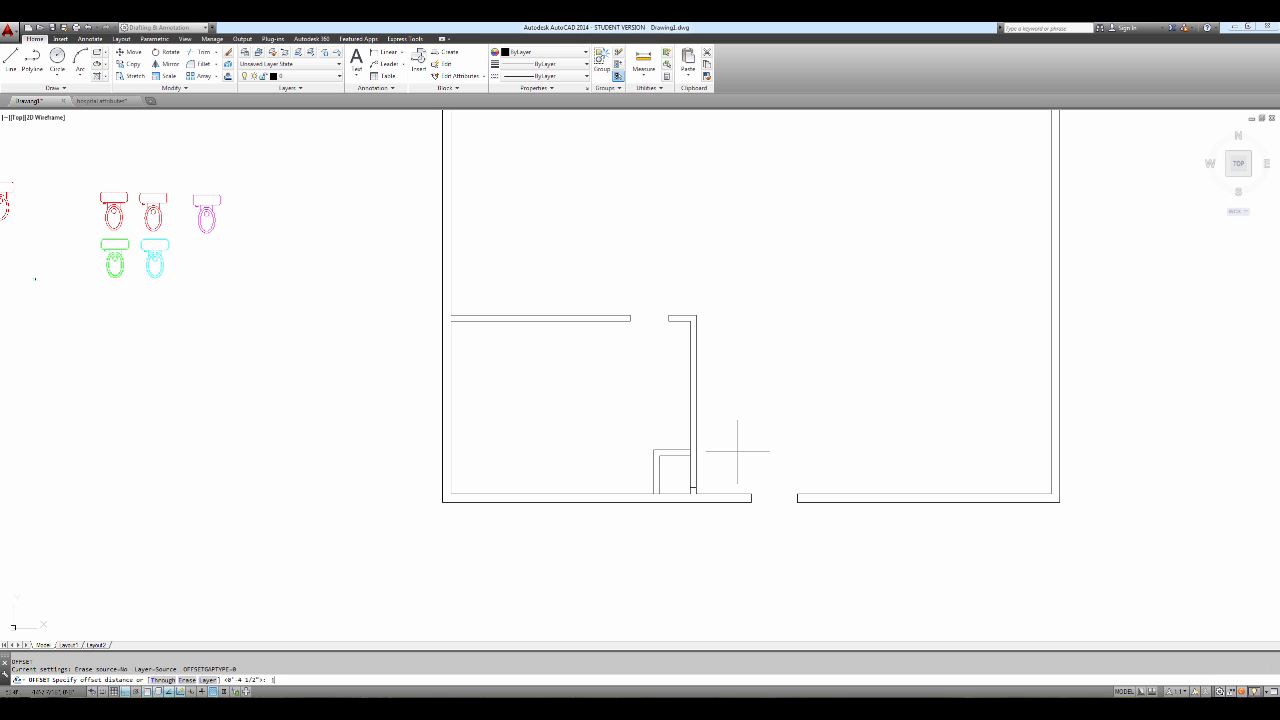
text(16)
key(Return)
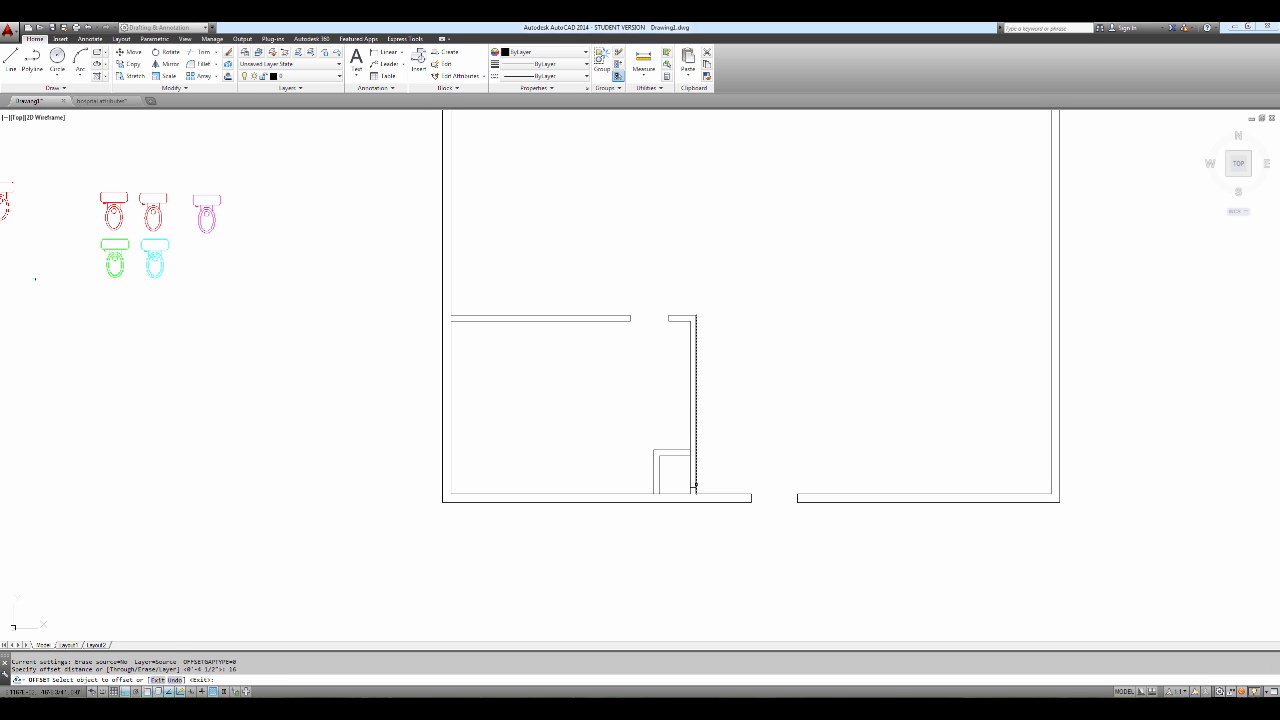
click(692, 488)
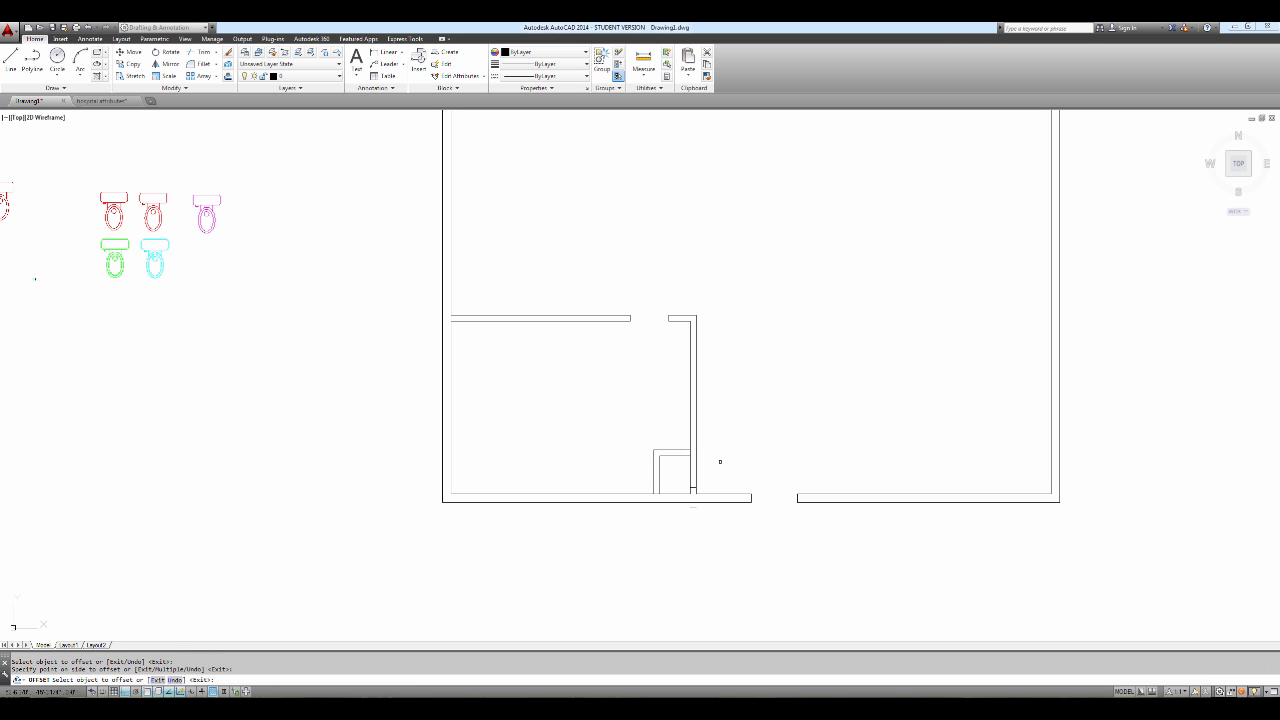
key(Escape)
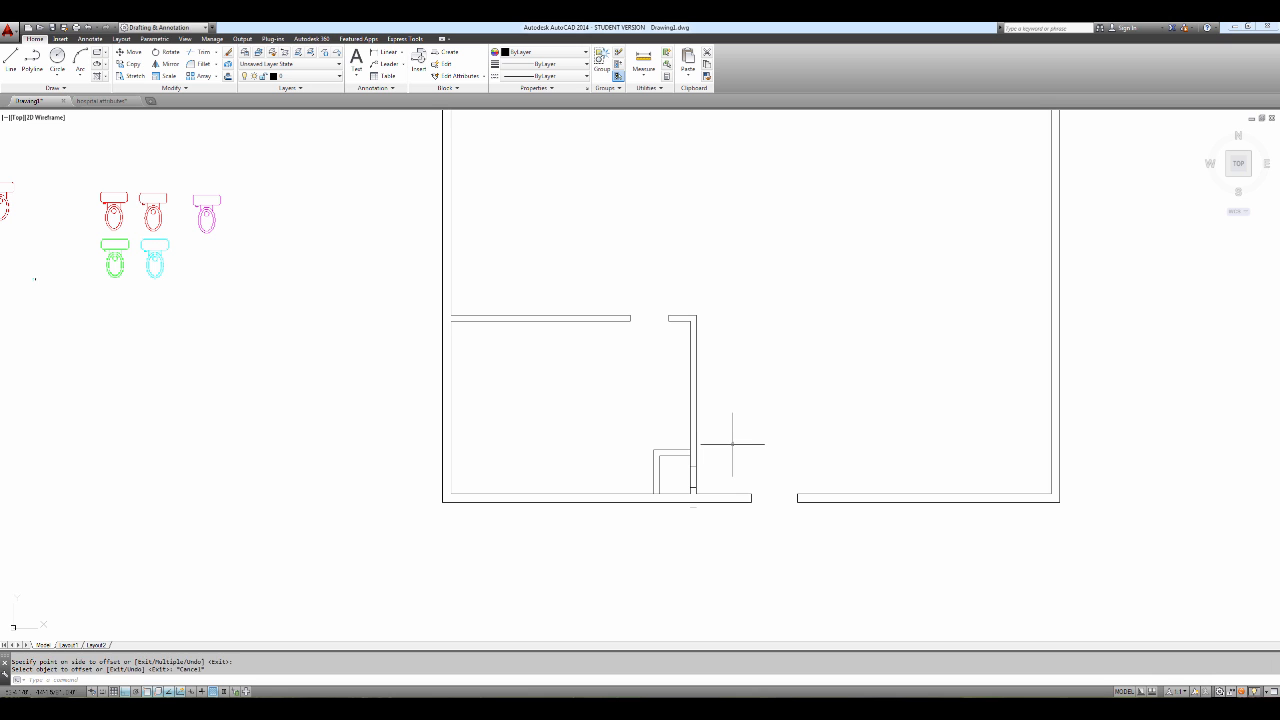
text(e)
key(Return)
key(Escape)
Step: Trim the vertical partition between its two short lines to open the closet doorway, and clean up where the closet wall joins the adjoining walls
text(tr)
key(Return)
key(Return)
click(689, 480)
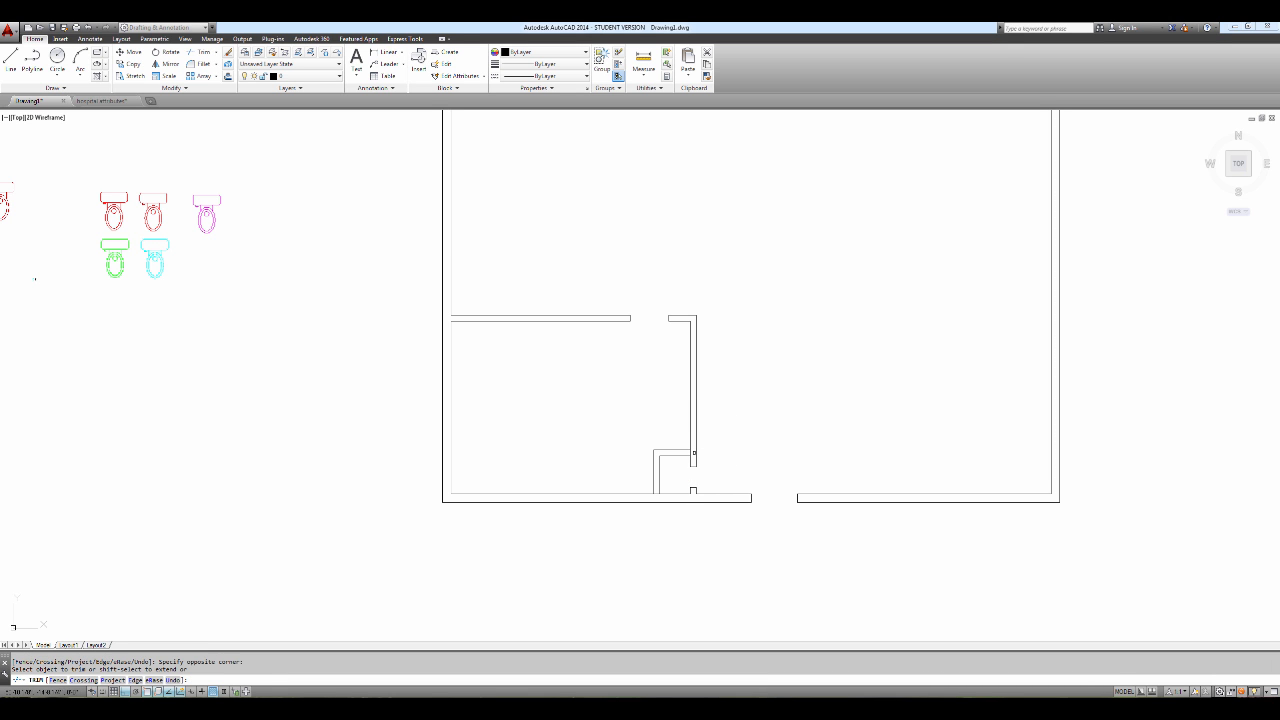
click(656, 476)
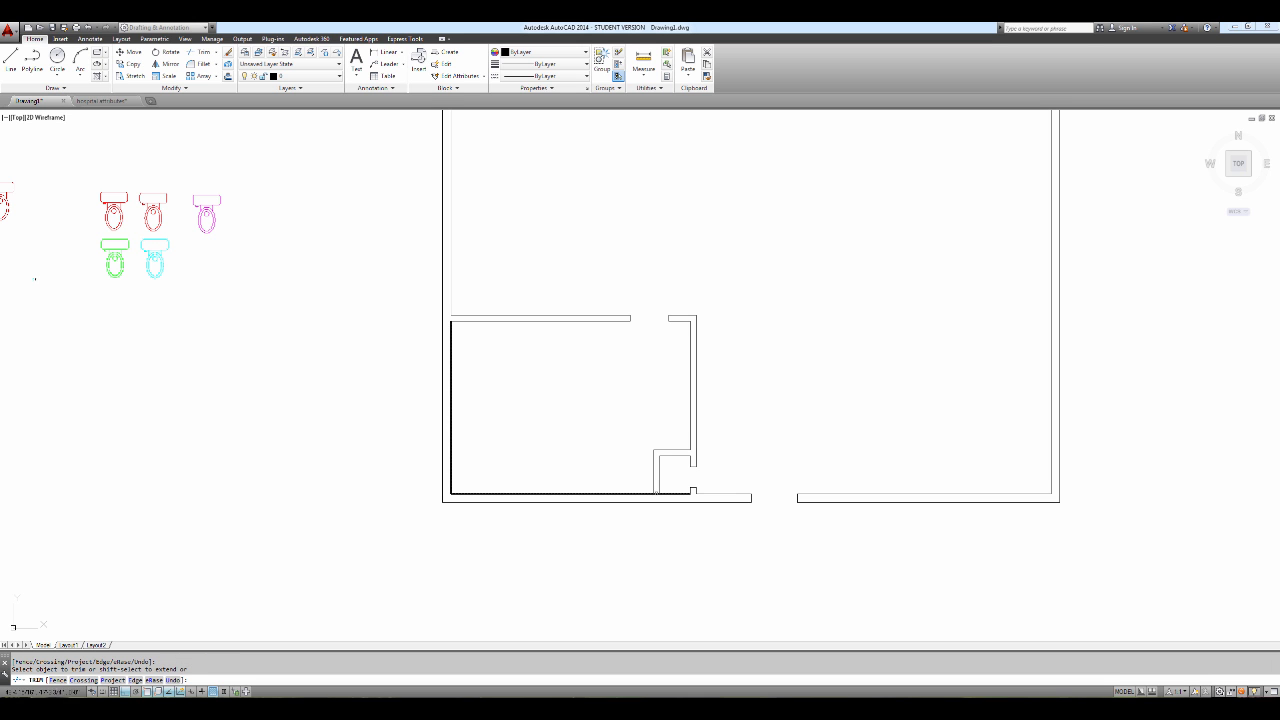
key(Escape)
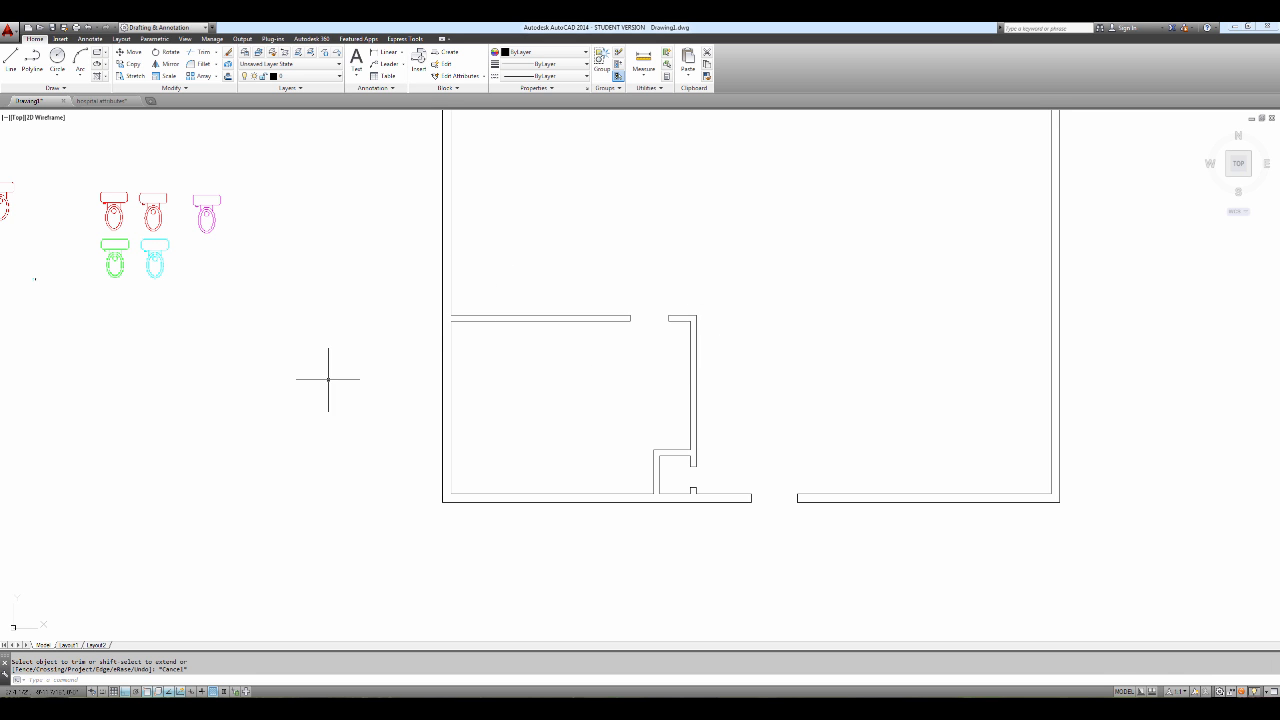
Step: Draw a closed thin rectangle along the inside of the dashed cyan square's bottom edge, spanning the square's full width
text(l)
key(Return)
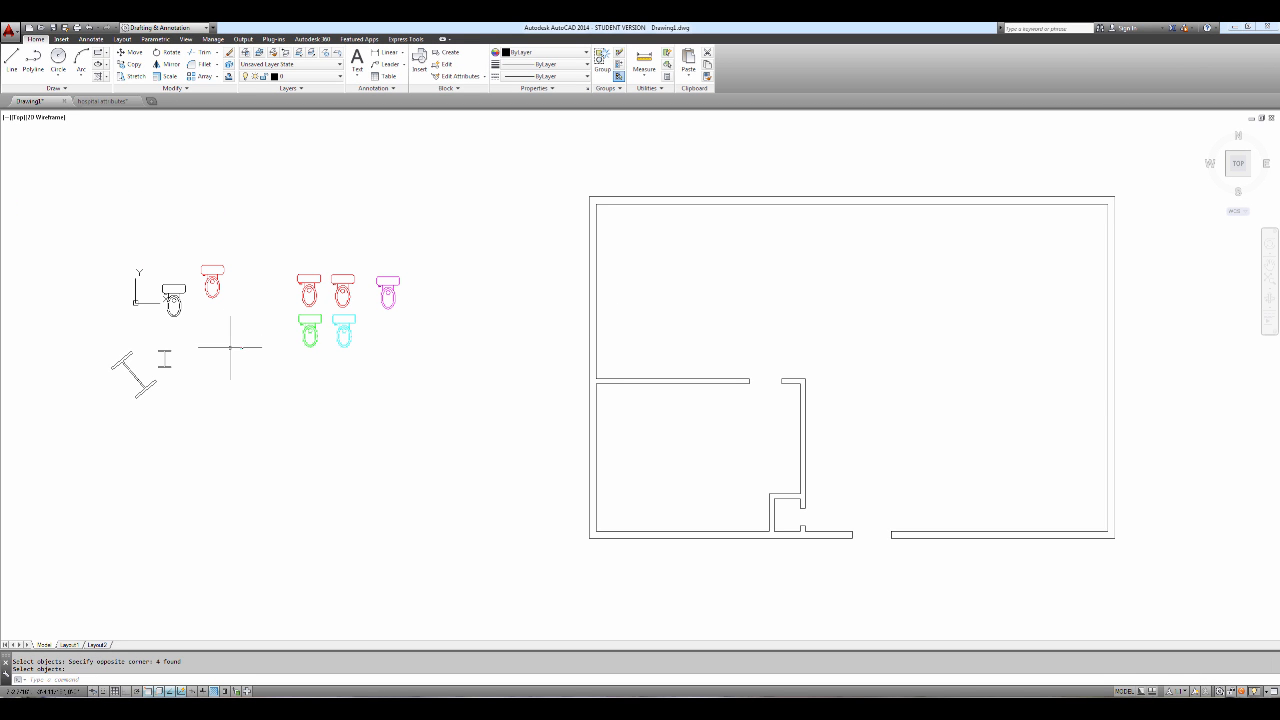
scroll(233, 350, up, 4)
scroll(251, 338, up, 3)
scroll(294, 327, up, 3)
middle_drag(443, 271, 373, 396)
text(l)
key(Return)
click(709, 440)
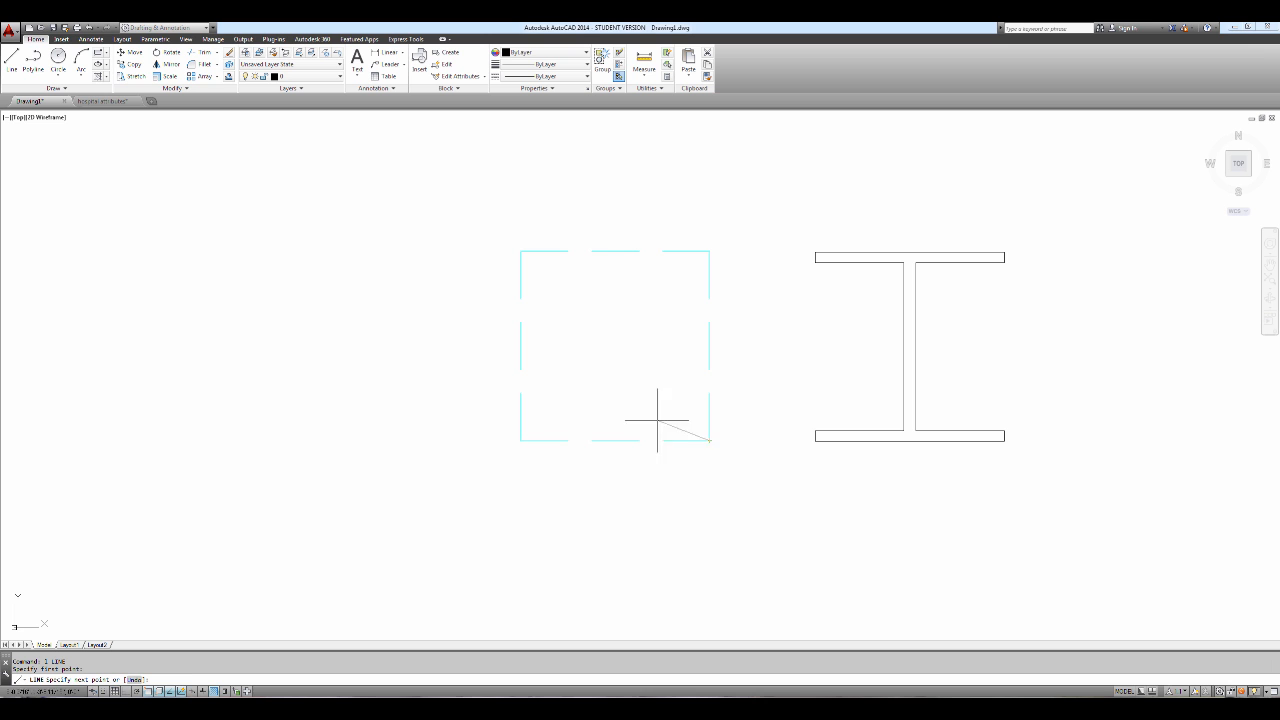
click(520, 440)
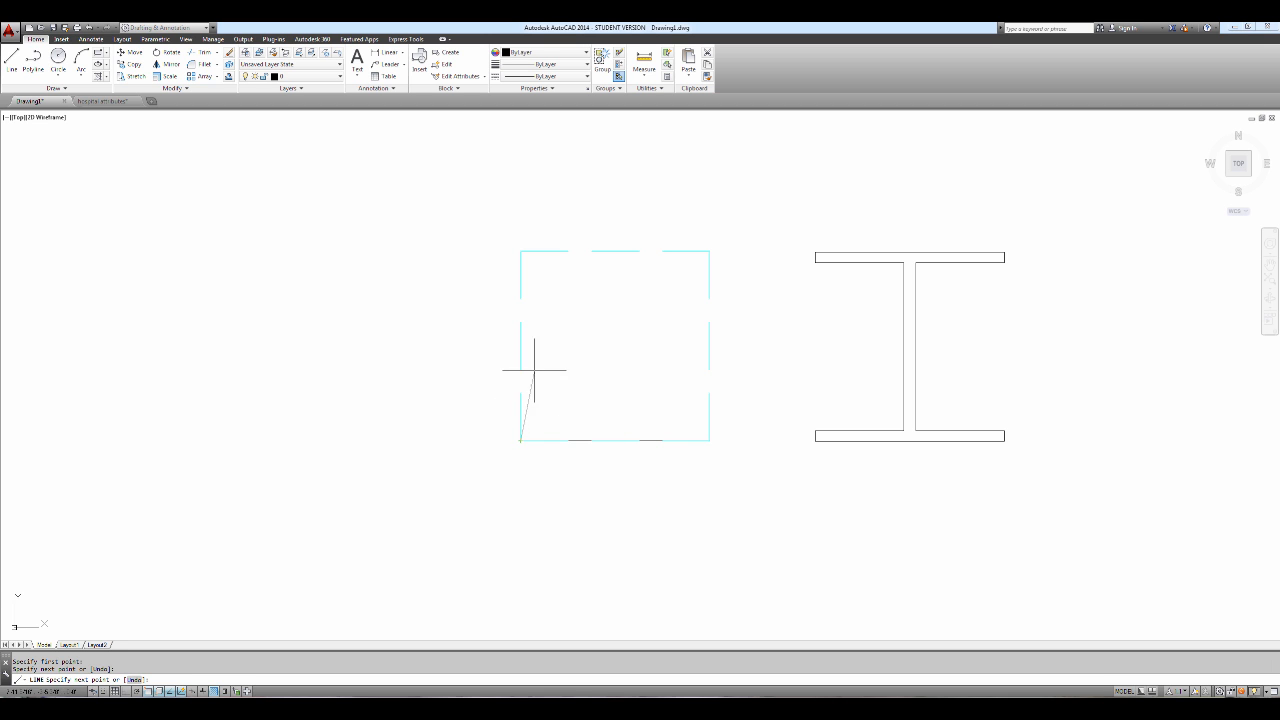
click(520, 425)
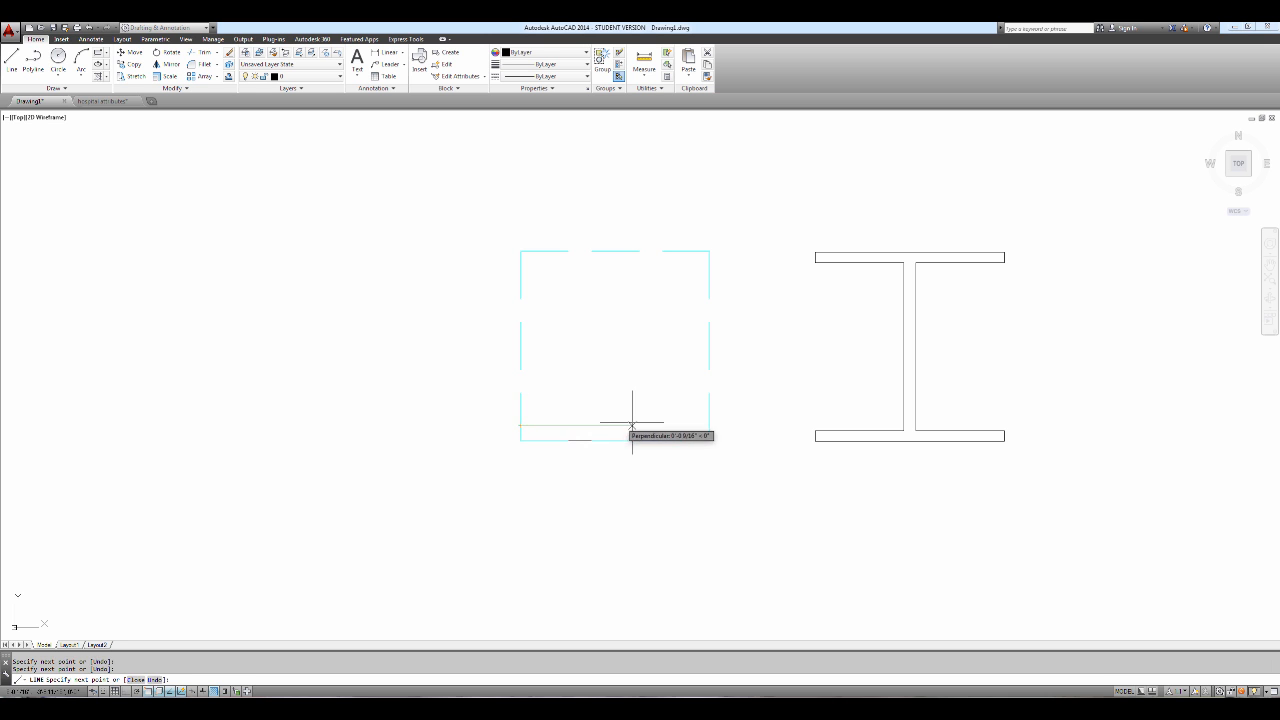
click(708, 425)
text(c)
key(Return)
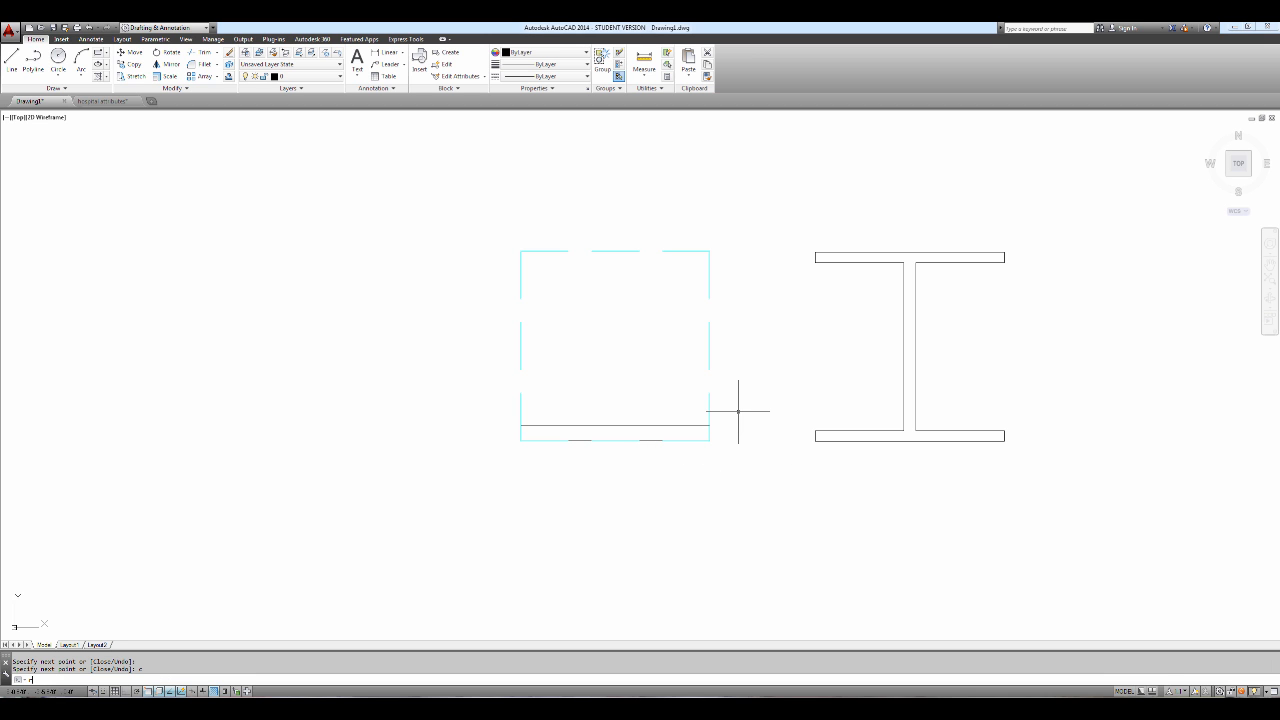
Step: Try rotating the thin rectangle 45 degrees about the cyan square's lower-right corner, and undo the rotation
key(Escape)
text(ro)
key(Return)
click(650, 425)
click(655, 440)
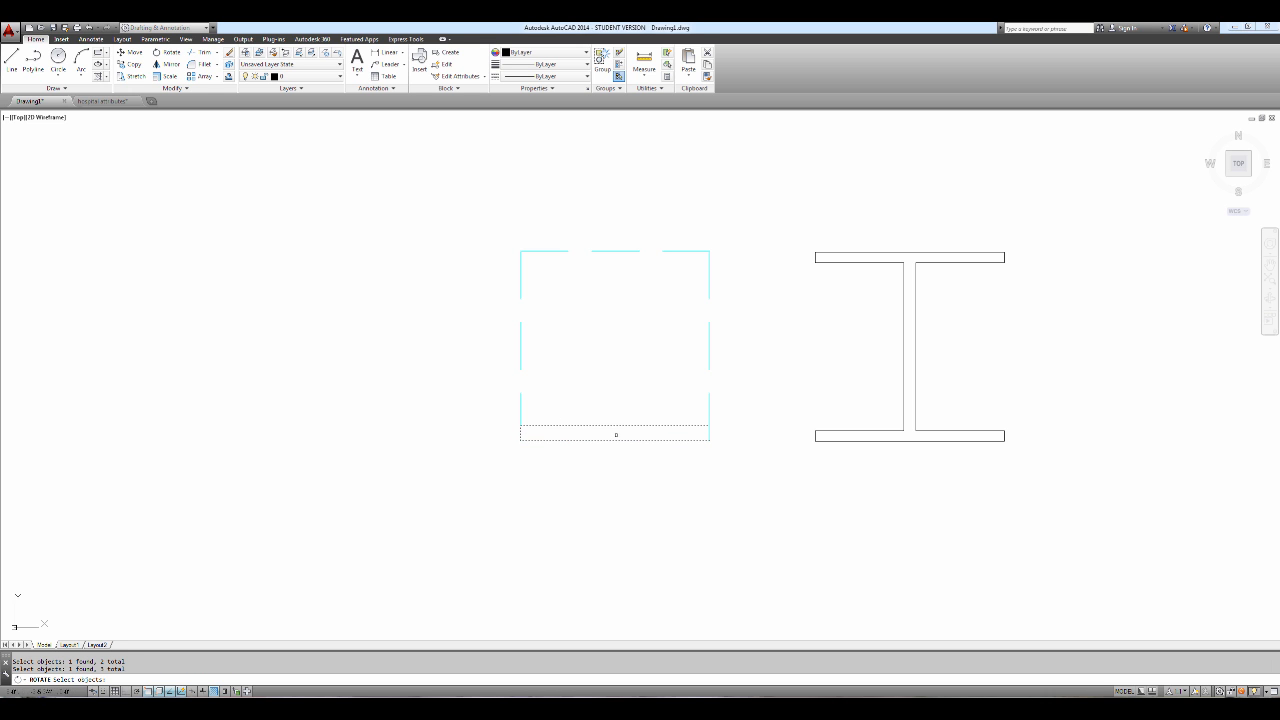
key(Return)
click(710, 440)
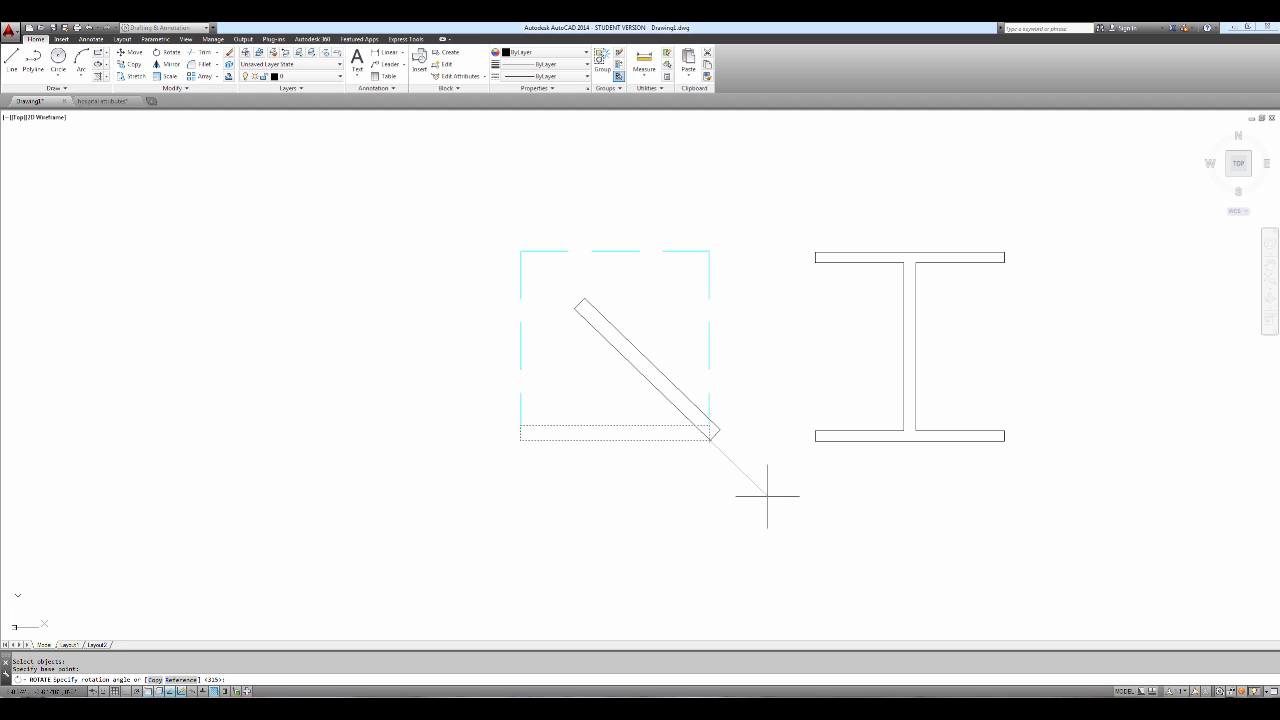
key(Return)
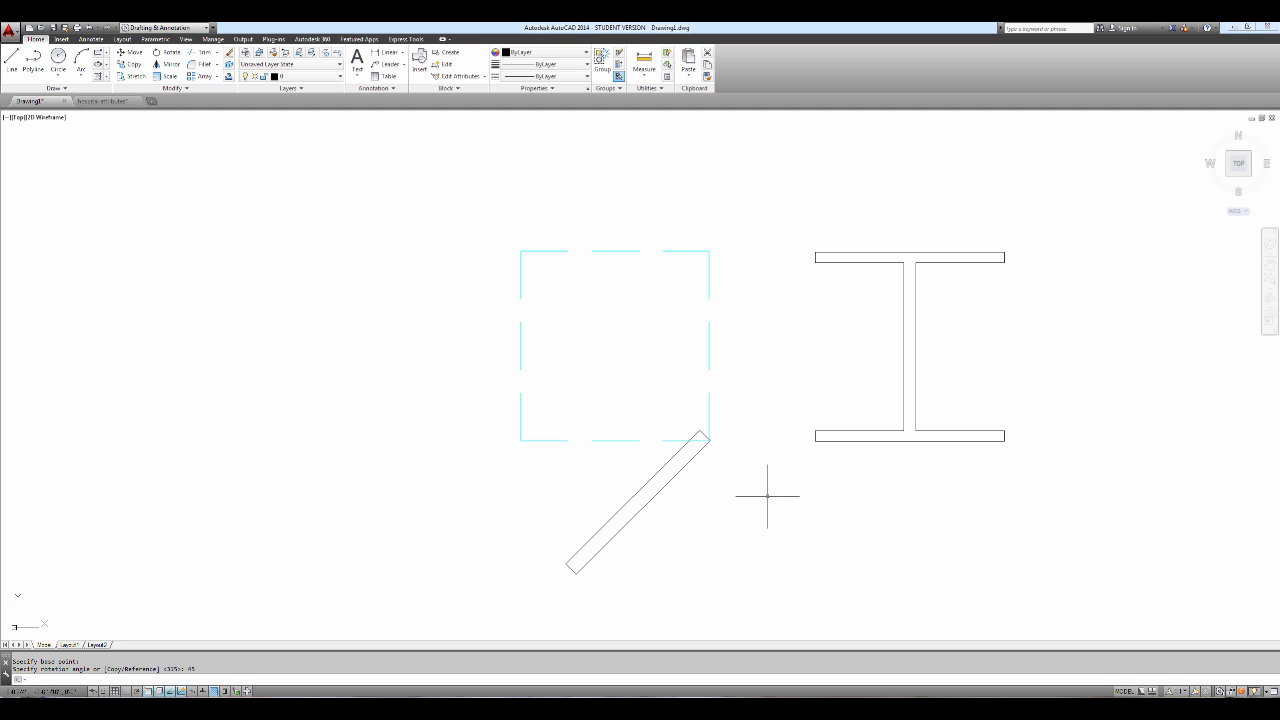
text(u)
key(Return)
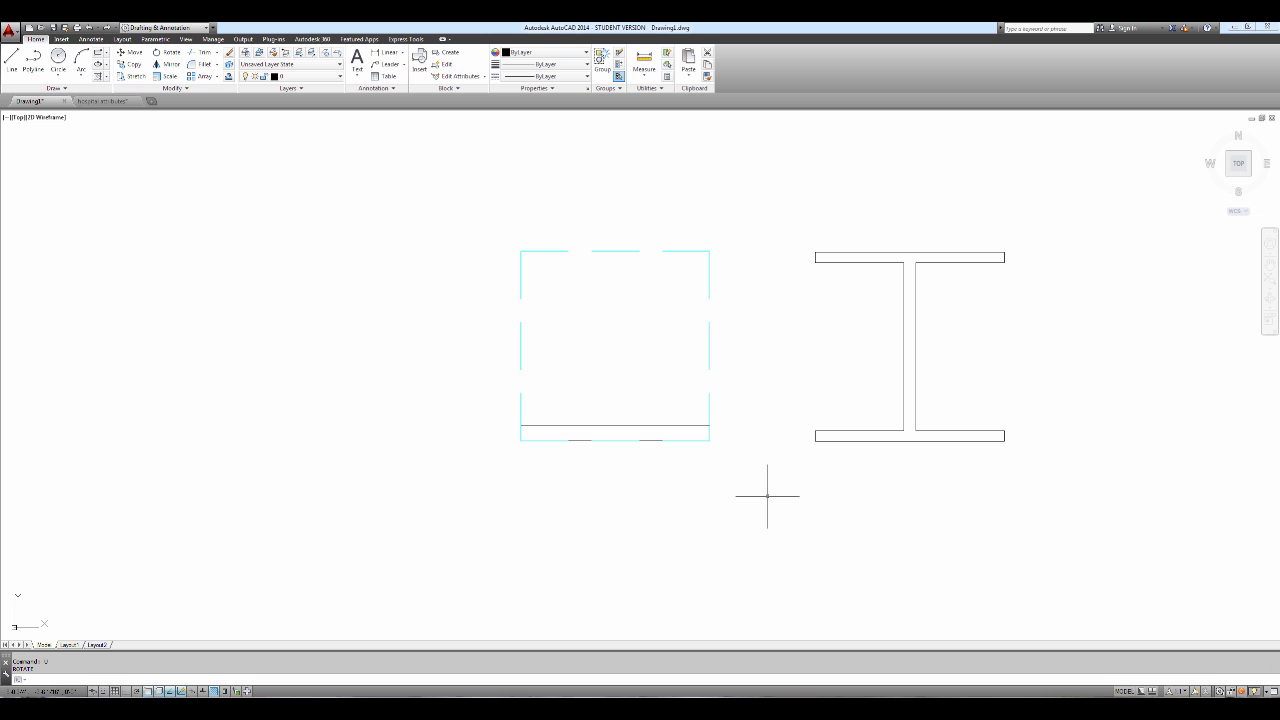
Step: Rotate the thin rectangle by -45 degrees about the cyan square's lower-right corner
text(ro)
key(Return)
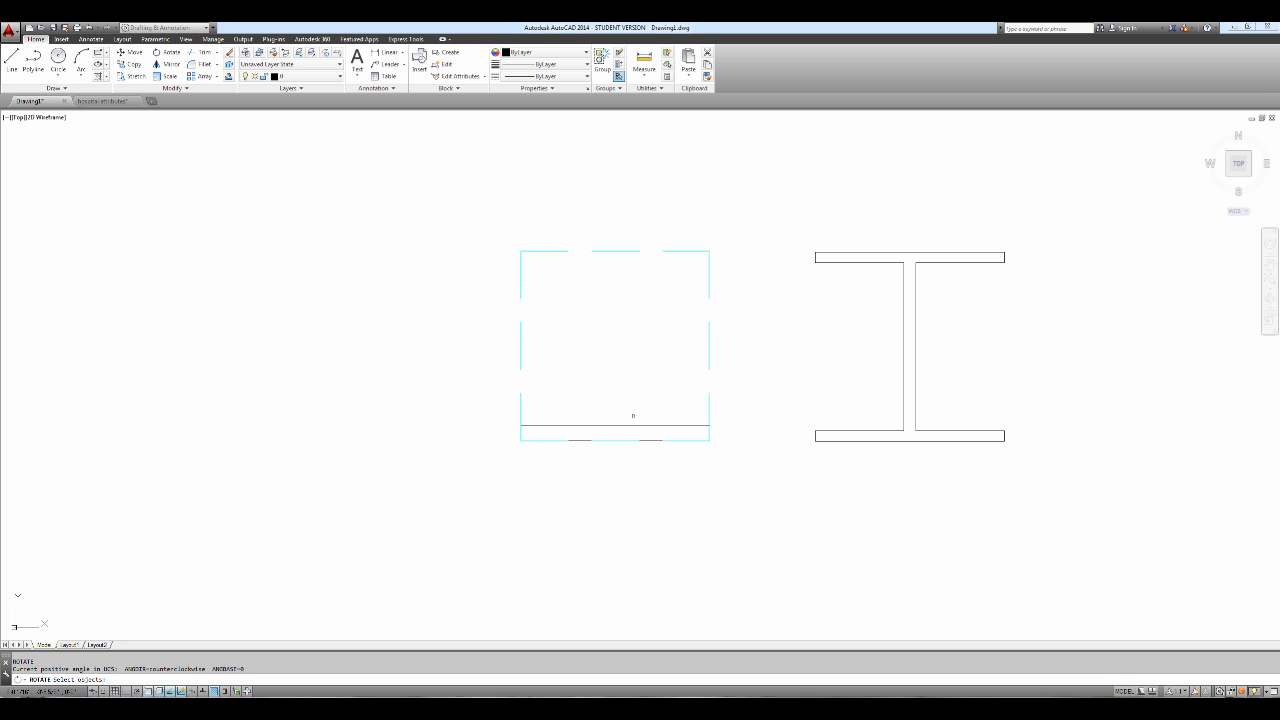
click(634, 425)
click(663, 439)
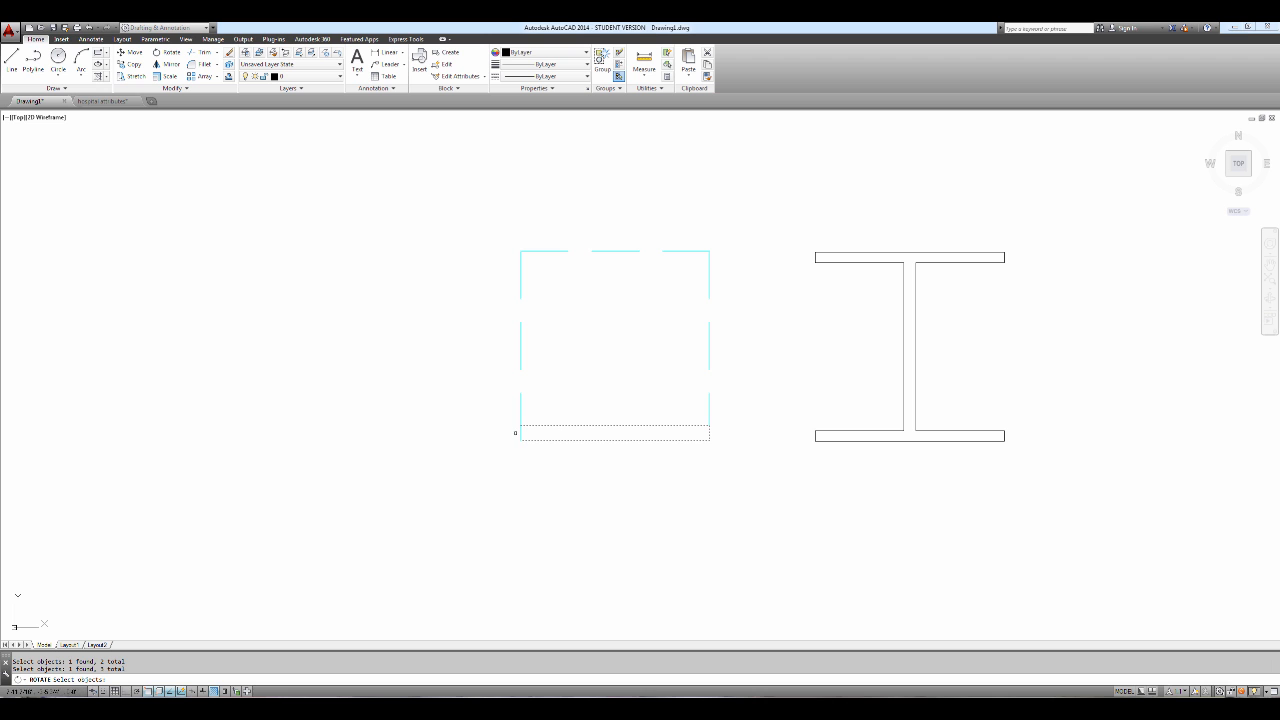
key(Return)
click(710, 440)
text(-45)
key(Return)
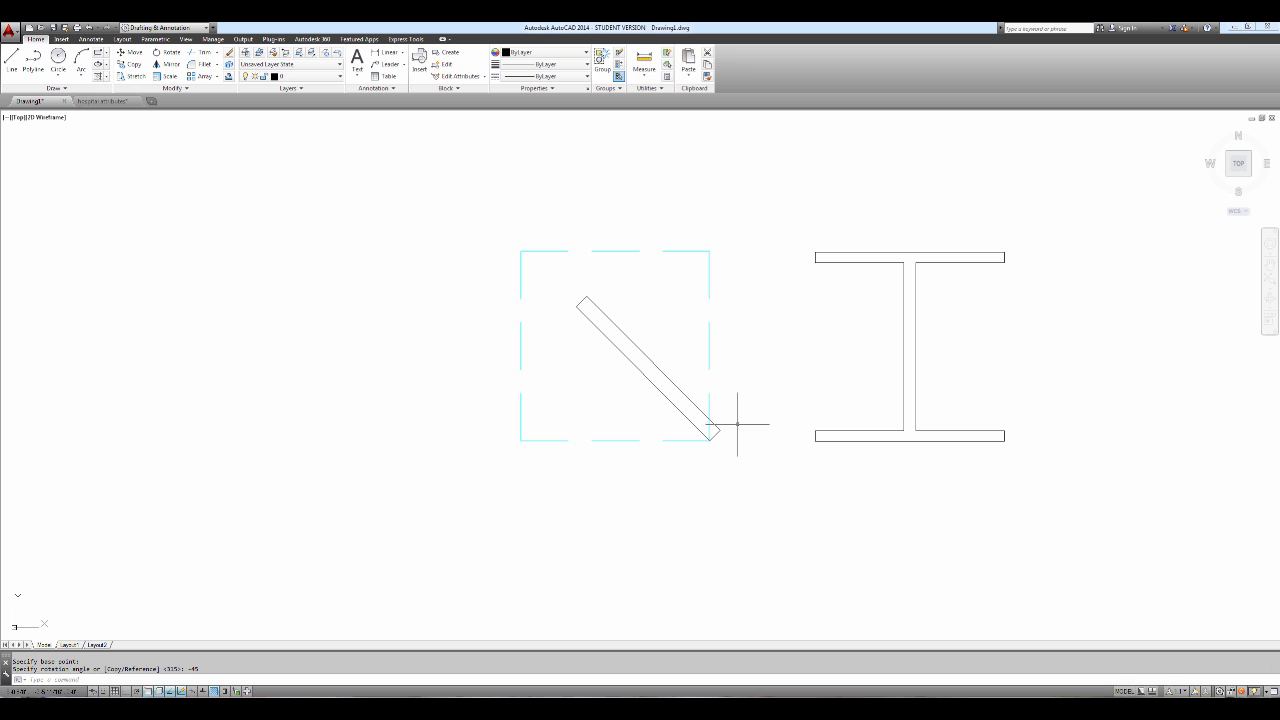
Step: Move the rotated thin rectangle so the right corner of its lower end sits on the cyan square's lower-right corner
text(m)
key(Return)
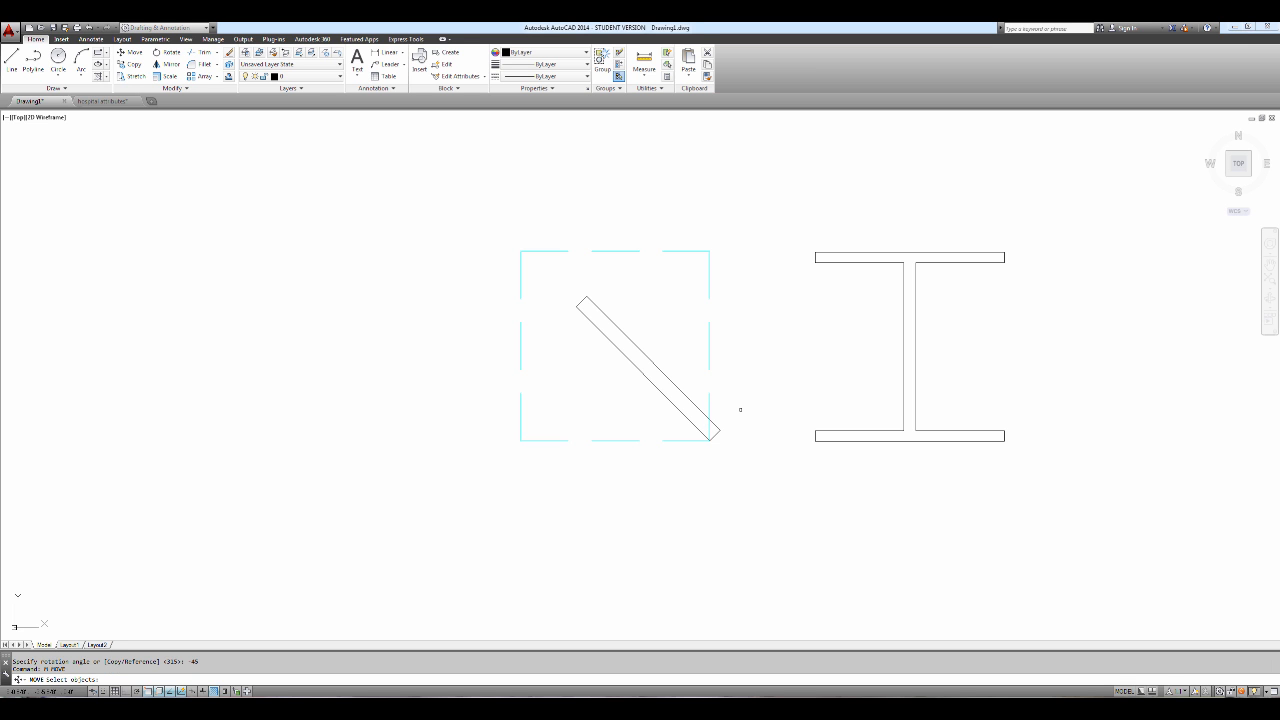
text(p)
key(Return)
key(Return)
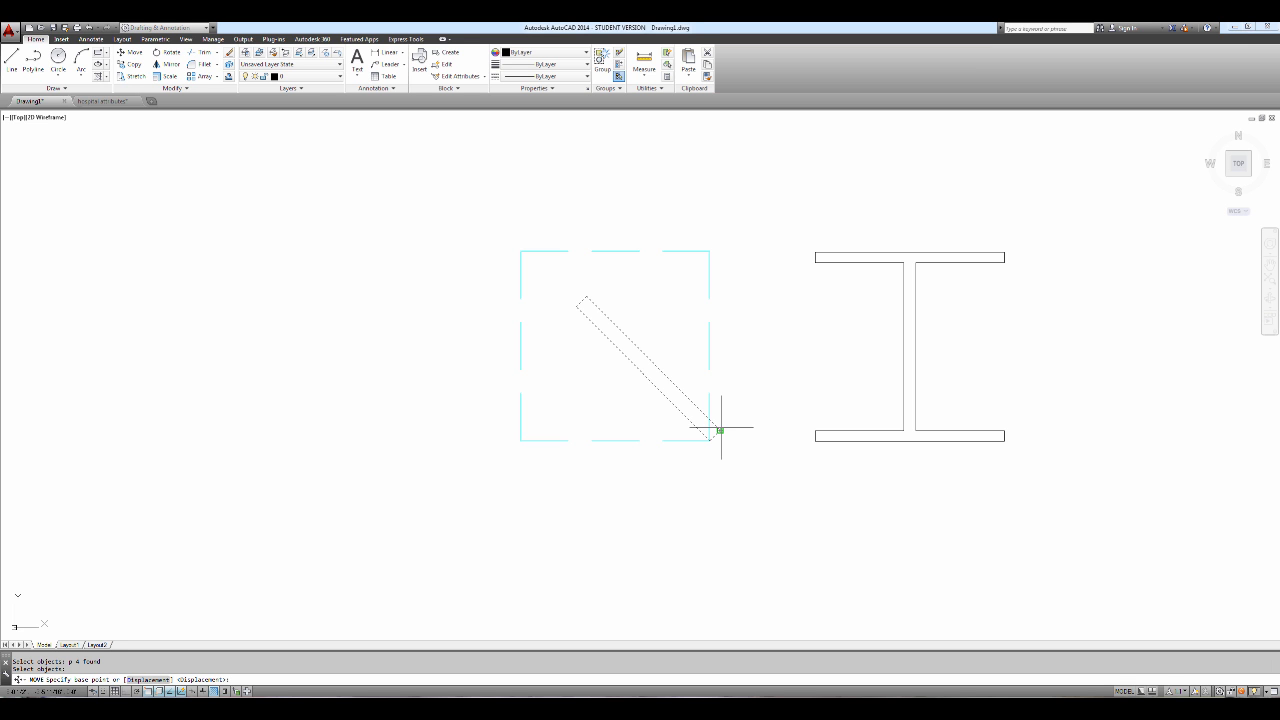
click(720, 430)
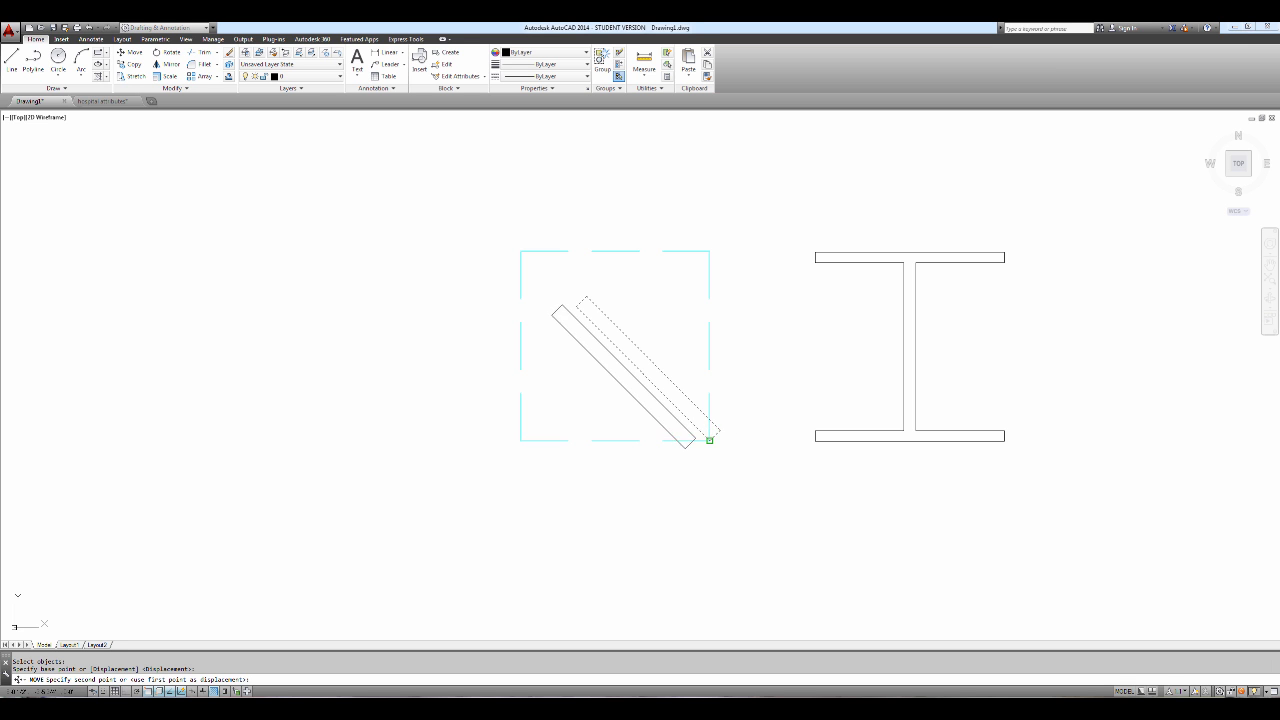
click(709, 440)
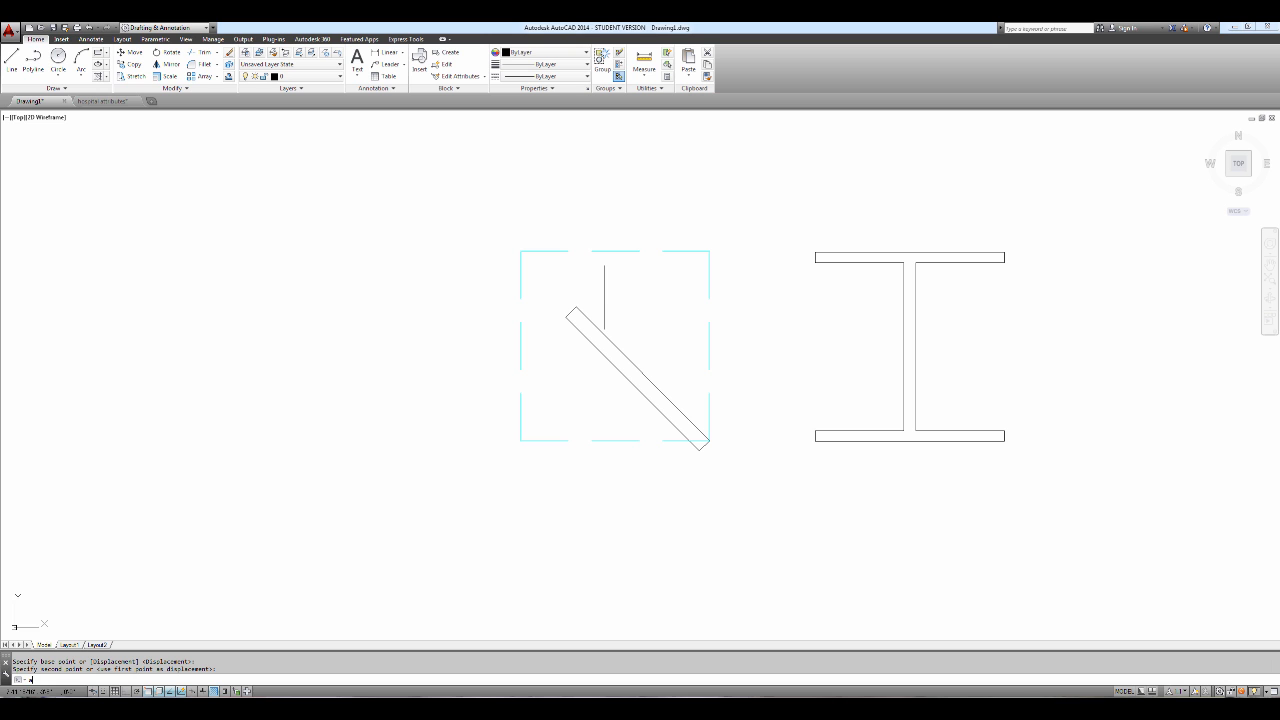
key(Return)
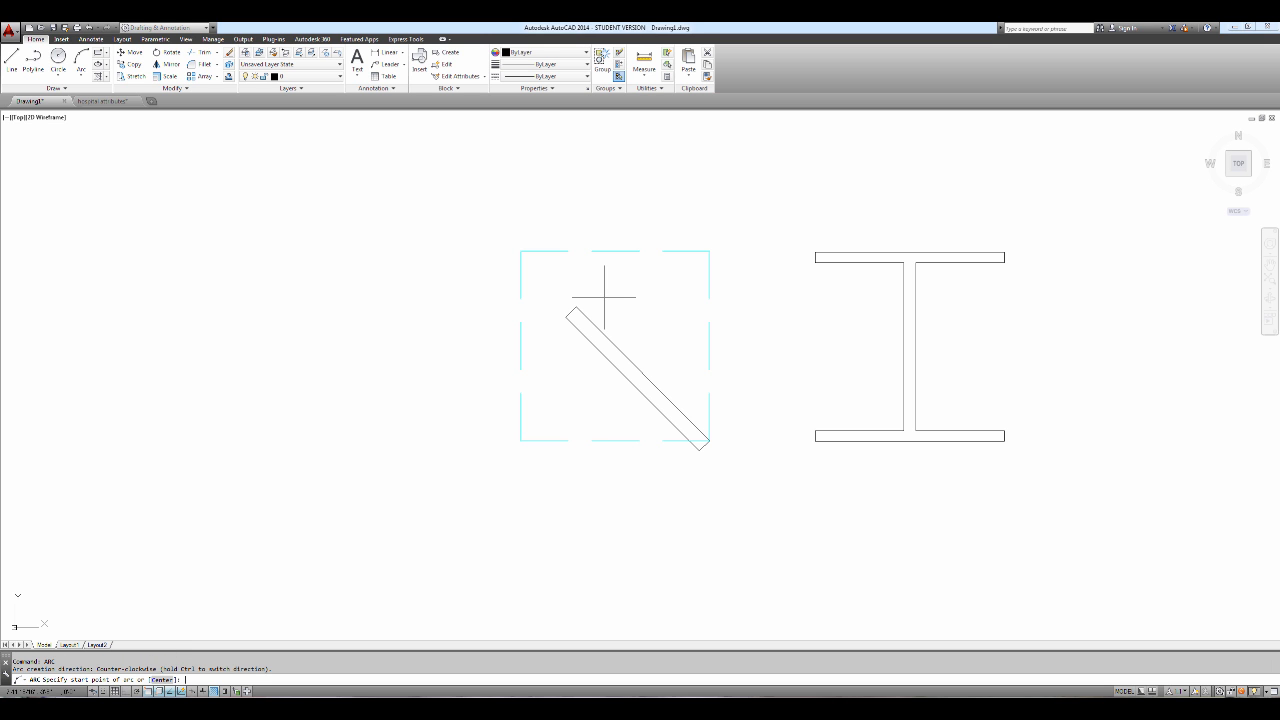
click(520, 440)
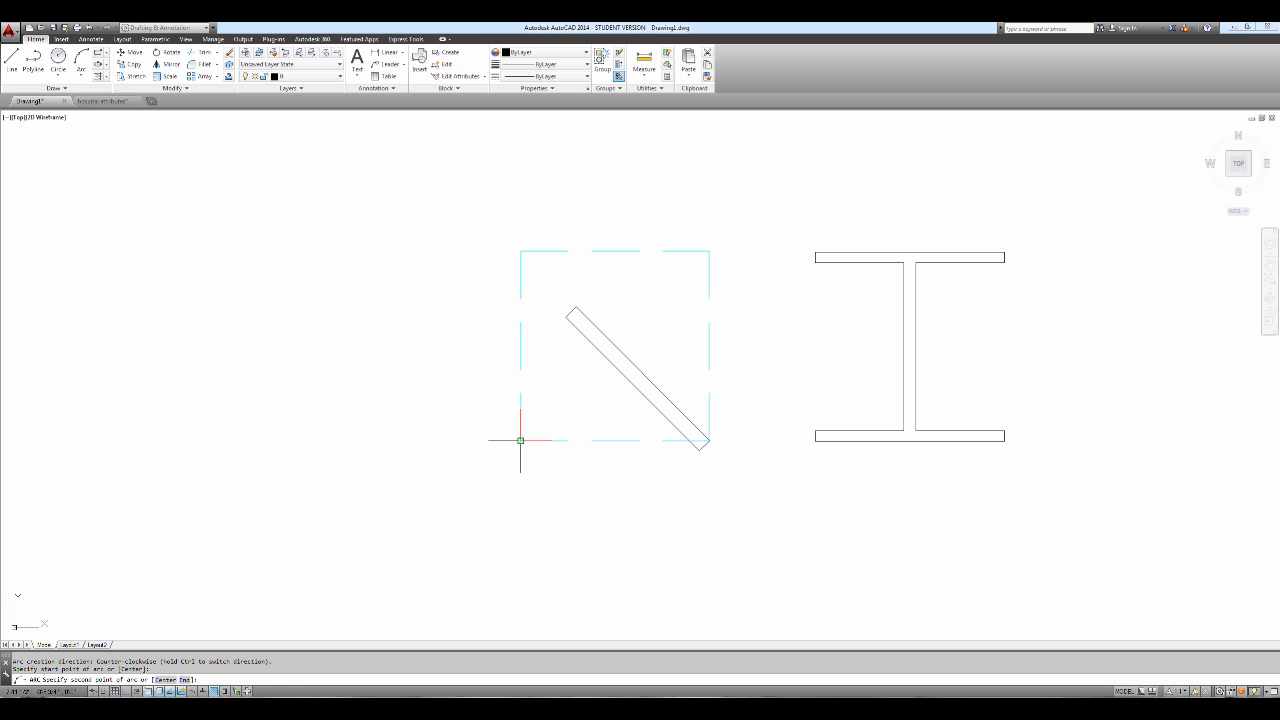
click(709, 440)
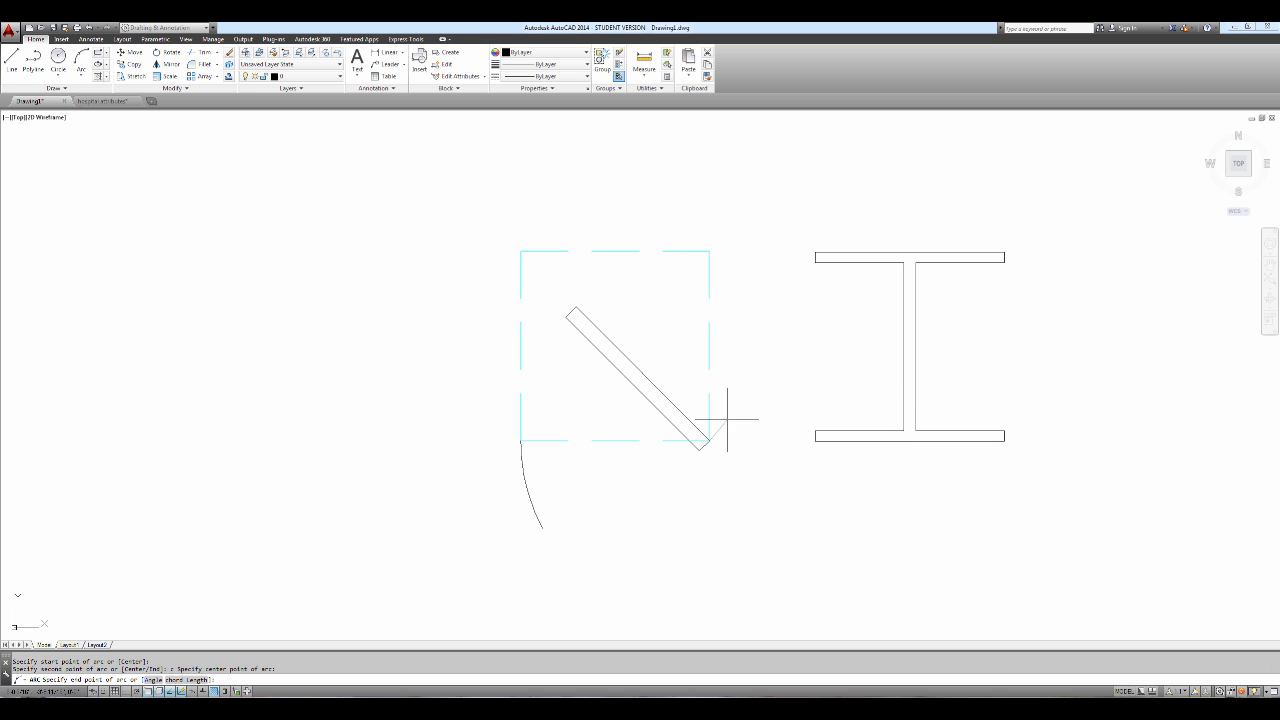
key(Escape)
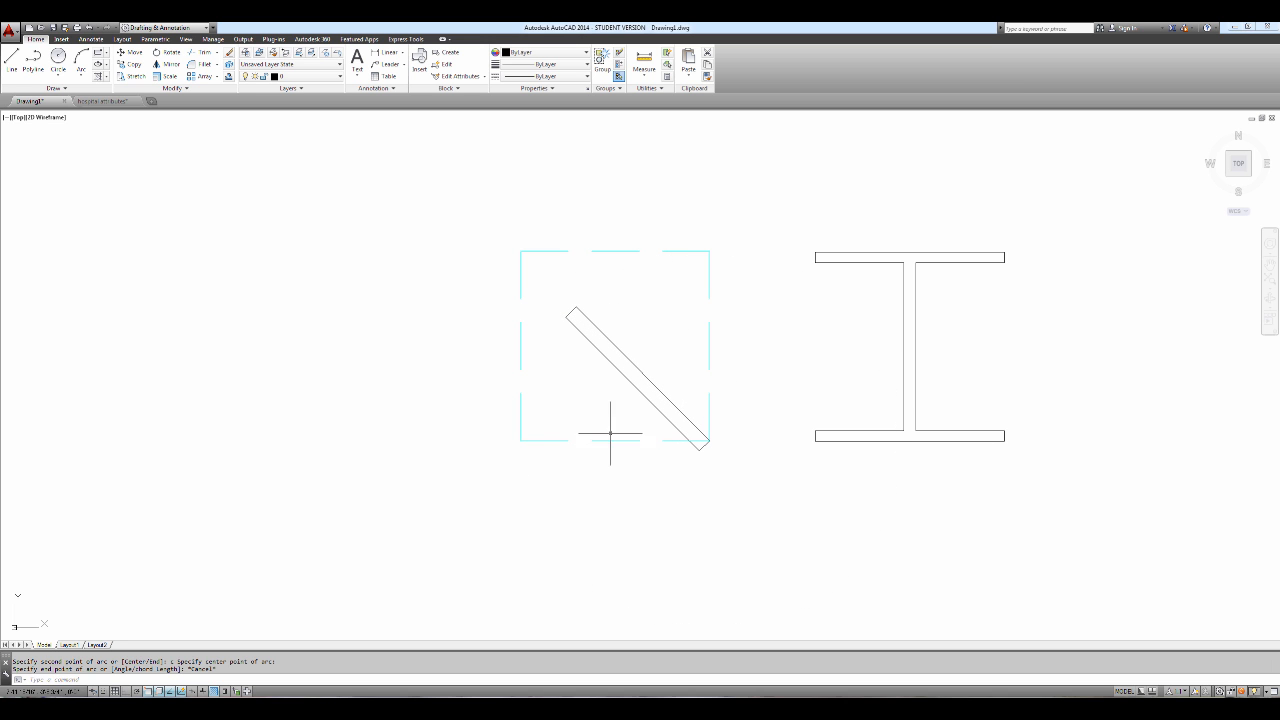
key(Return)
text(c)
key(Return)
click(709, 439)
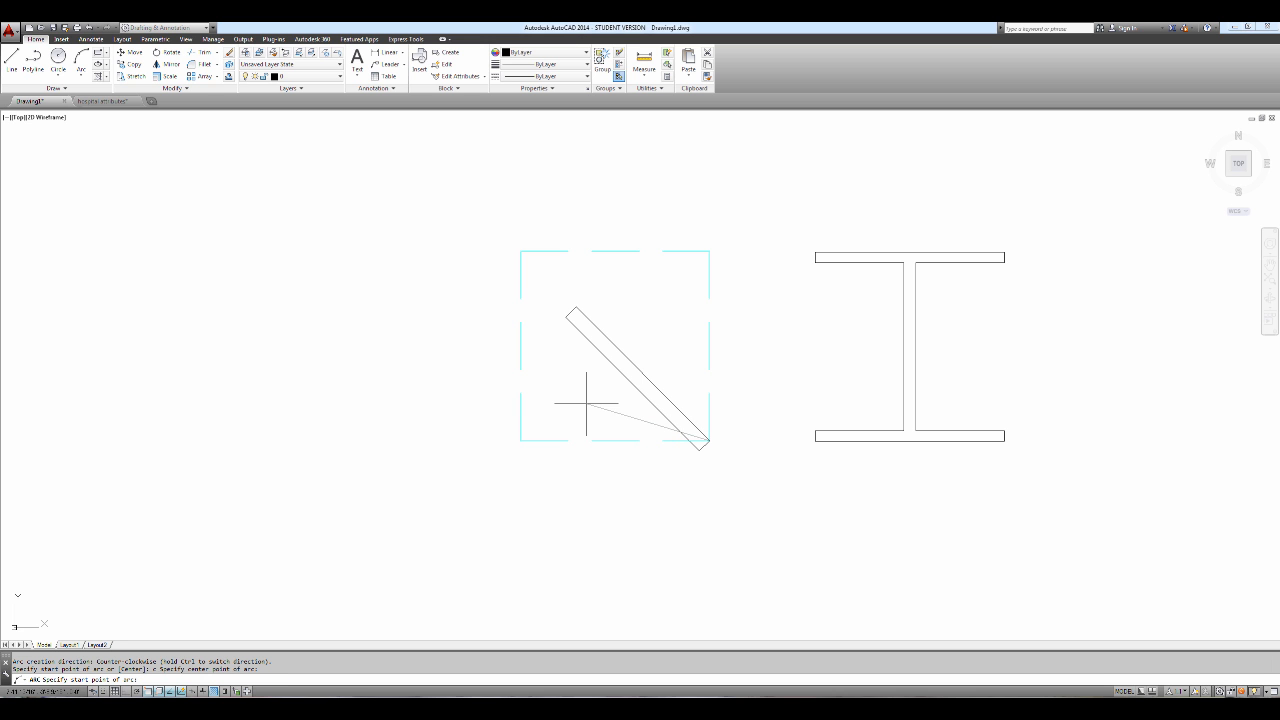
click(520, 440)
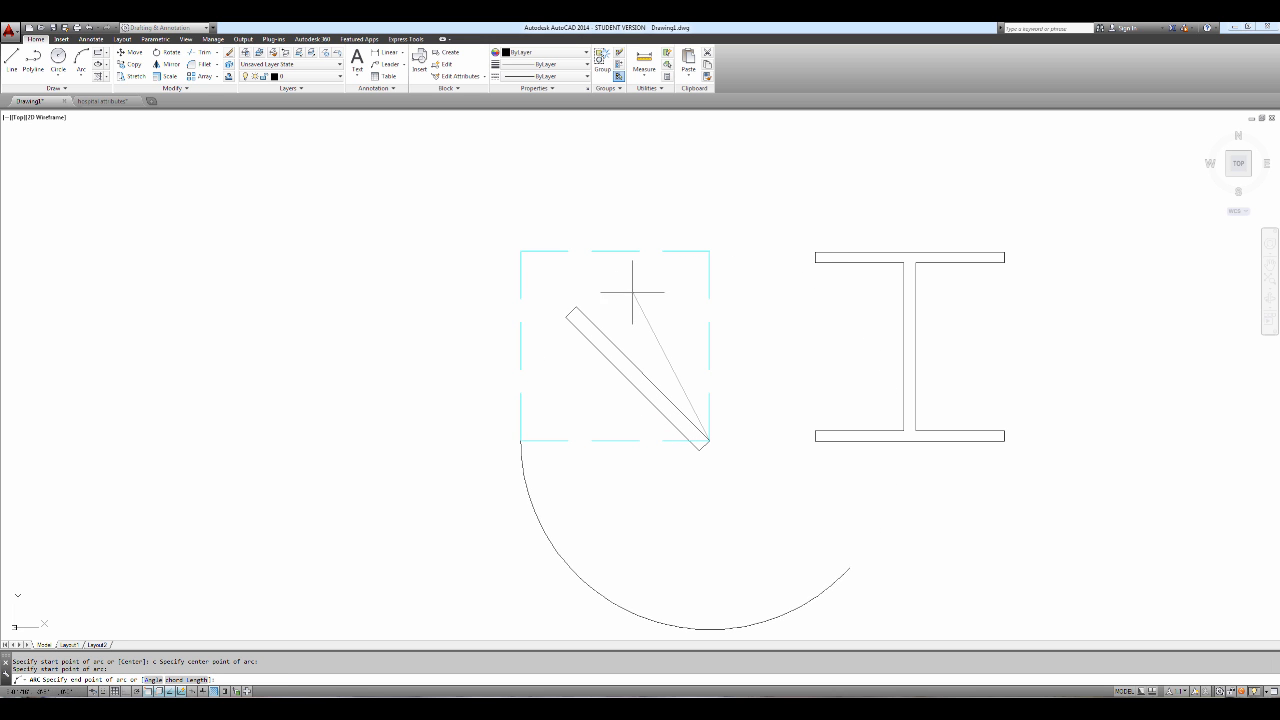
key(Escape)
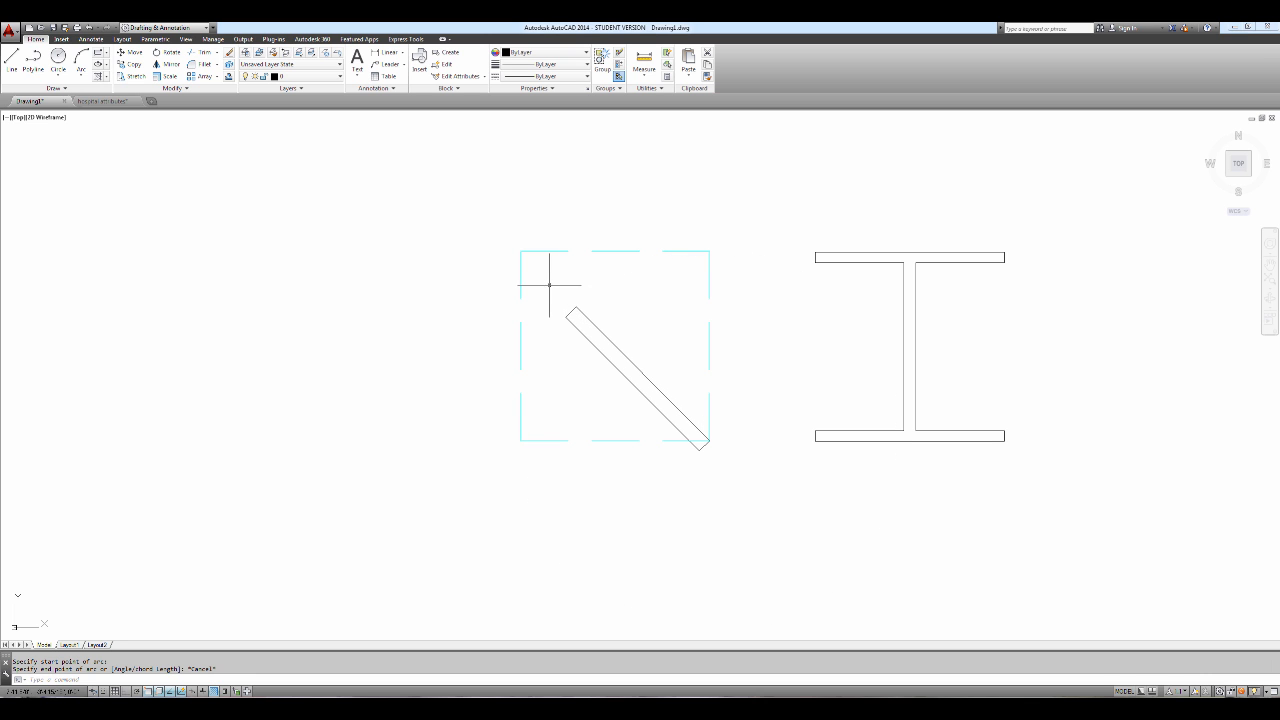
Step: Draw a three-point arc from the cyan square's lower-left corner through the tilted rectangle's upper end to a point just beyond it
key(Return)
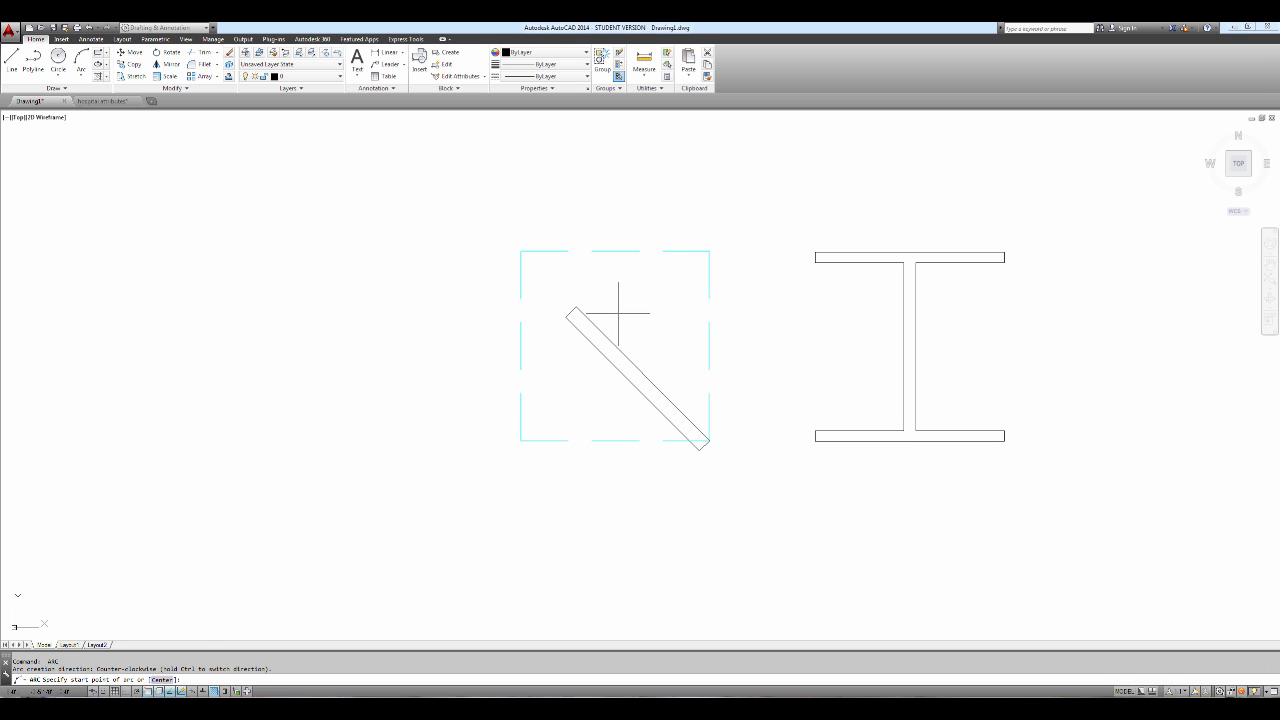
click(520, 440)
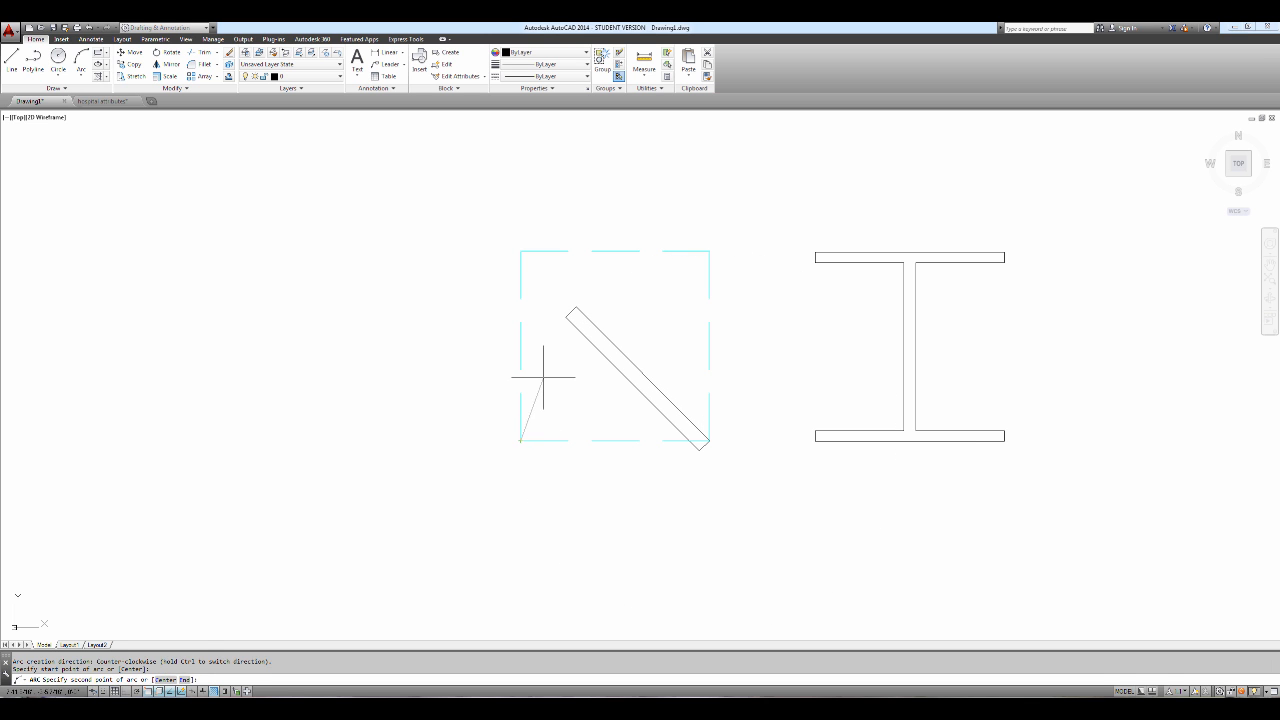
click(576, 306)
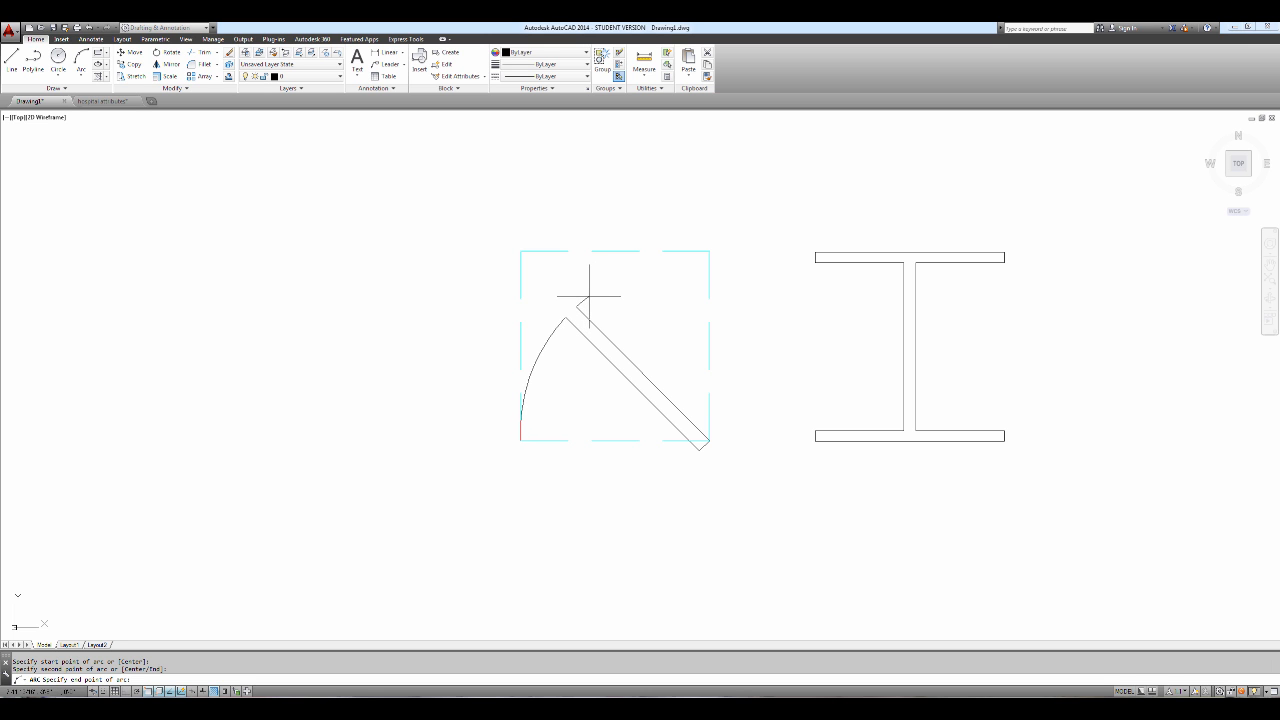
click(589, 296)
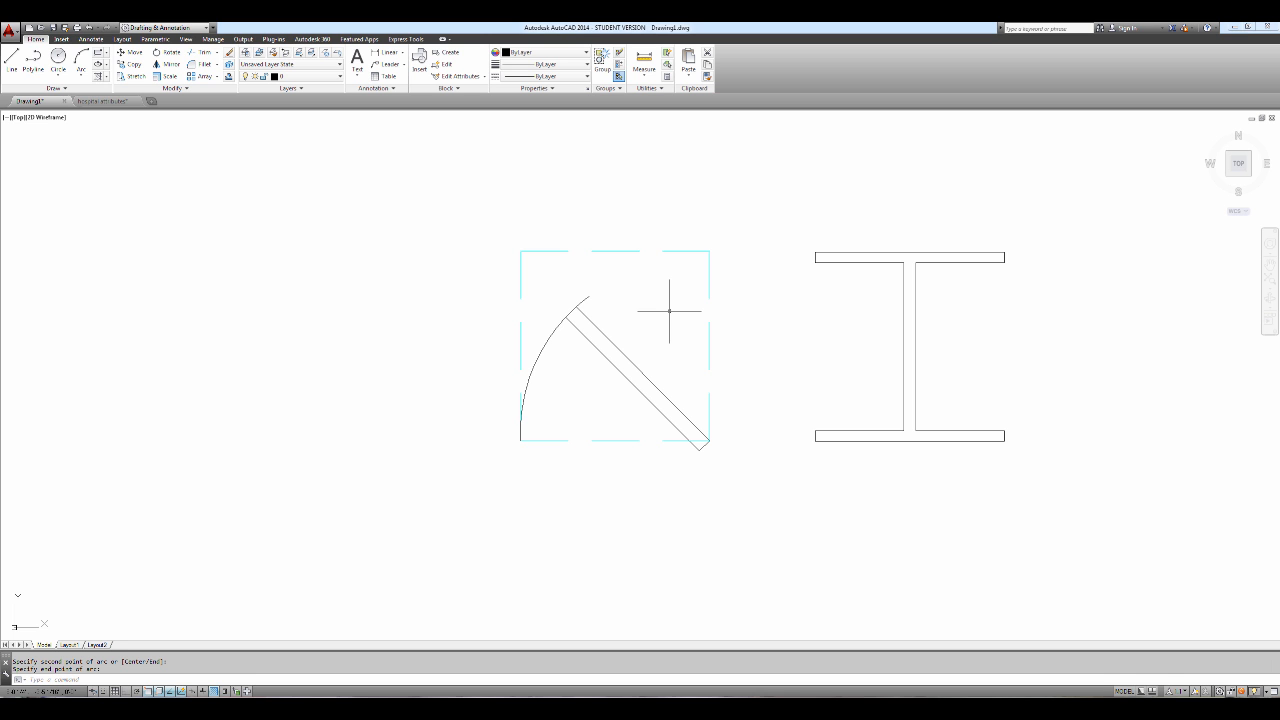
Step: Start a block definition named door with its base point at the cyan square's lower-right corner
text(bm)
key(Return)
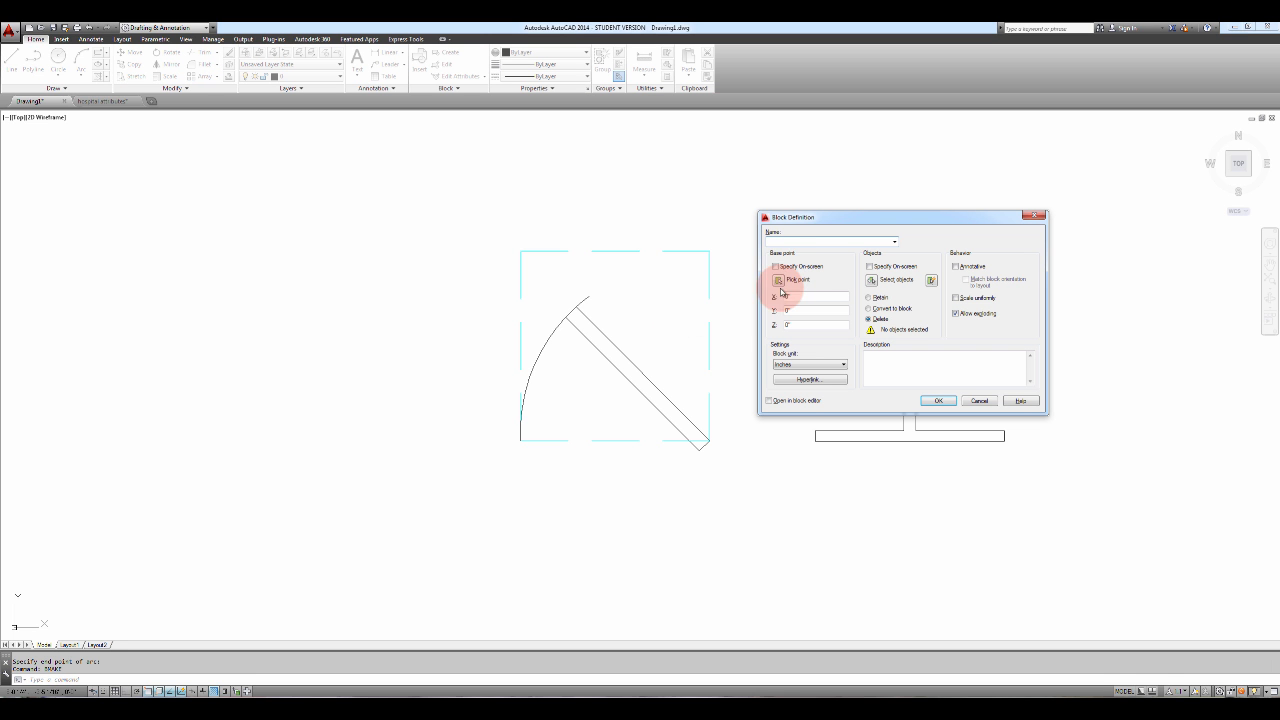
text(door)
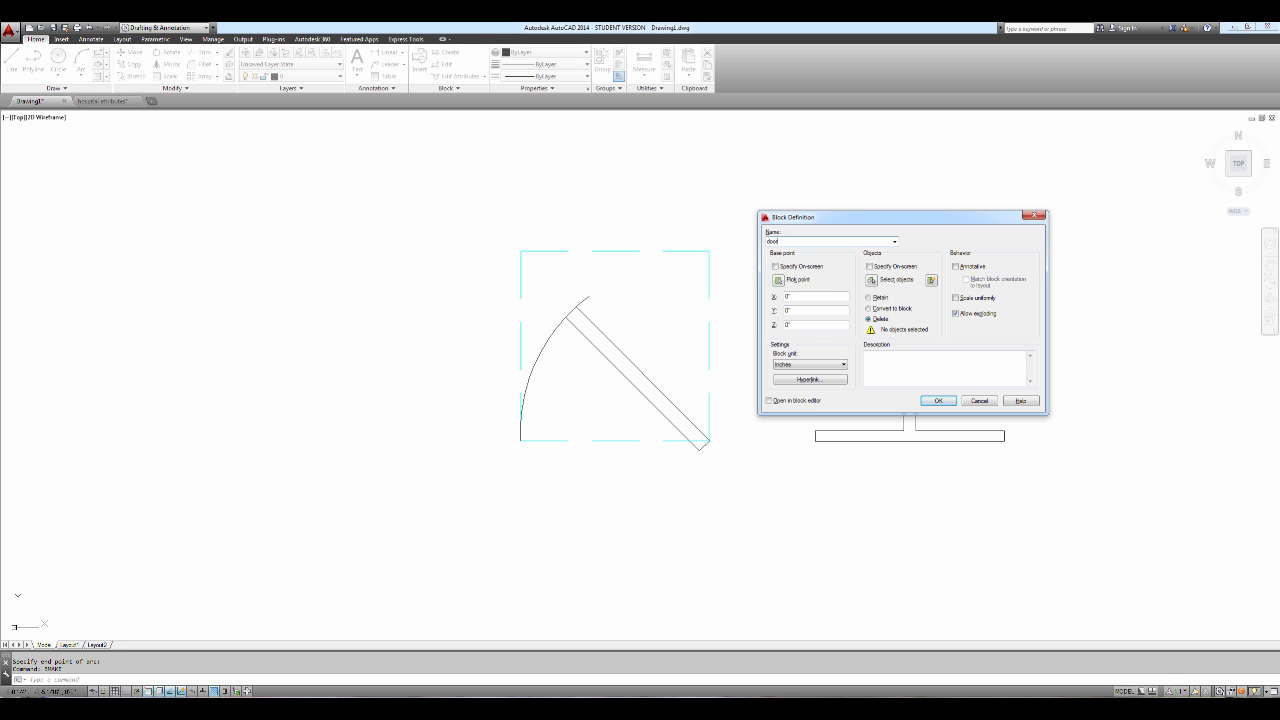
click(778, 280)
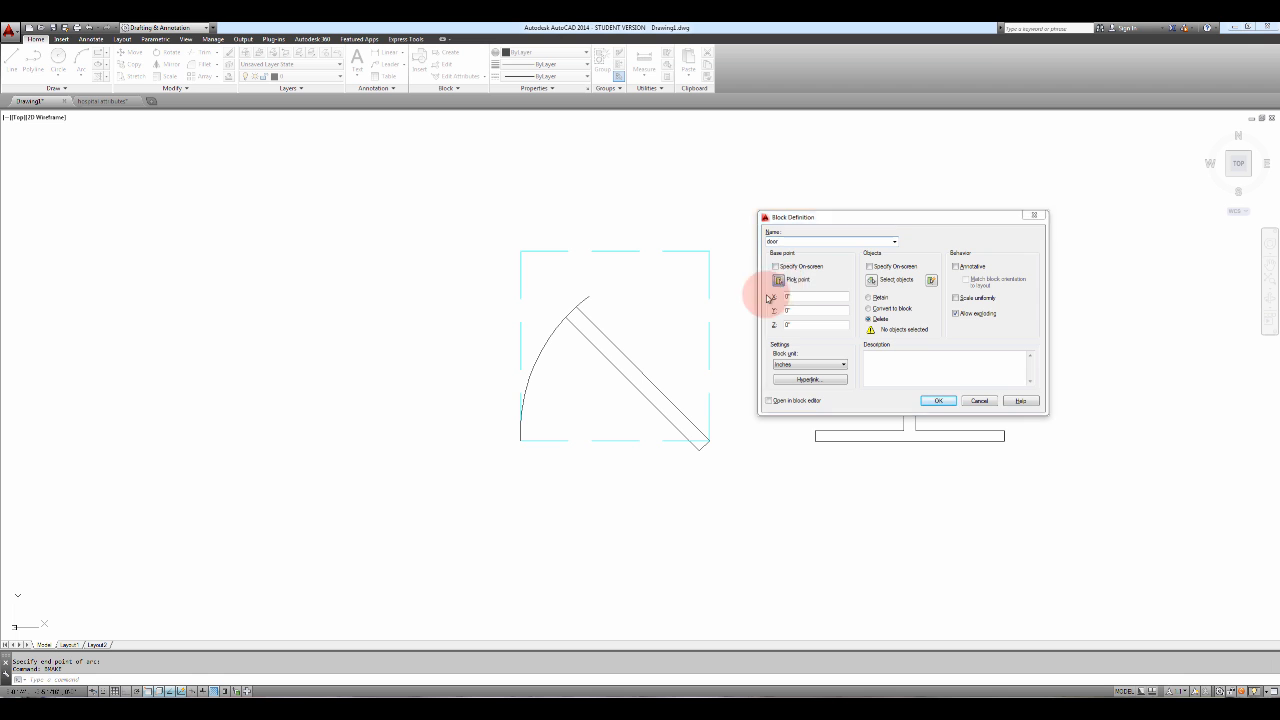
click(709, 440)
Step: Include the tilted rectangle and the swing arc in the door block, and redefine the existing block with them
click(857, 288)
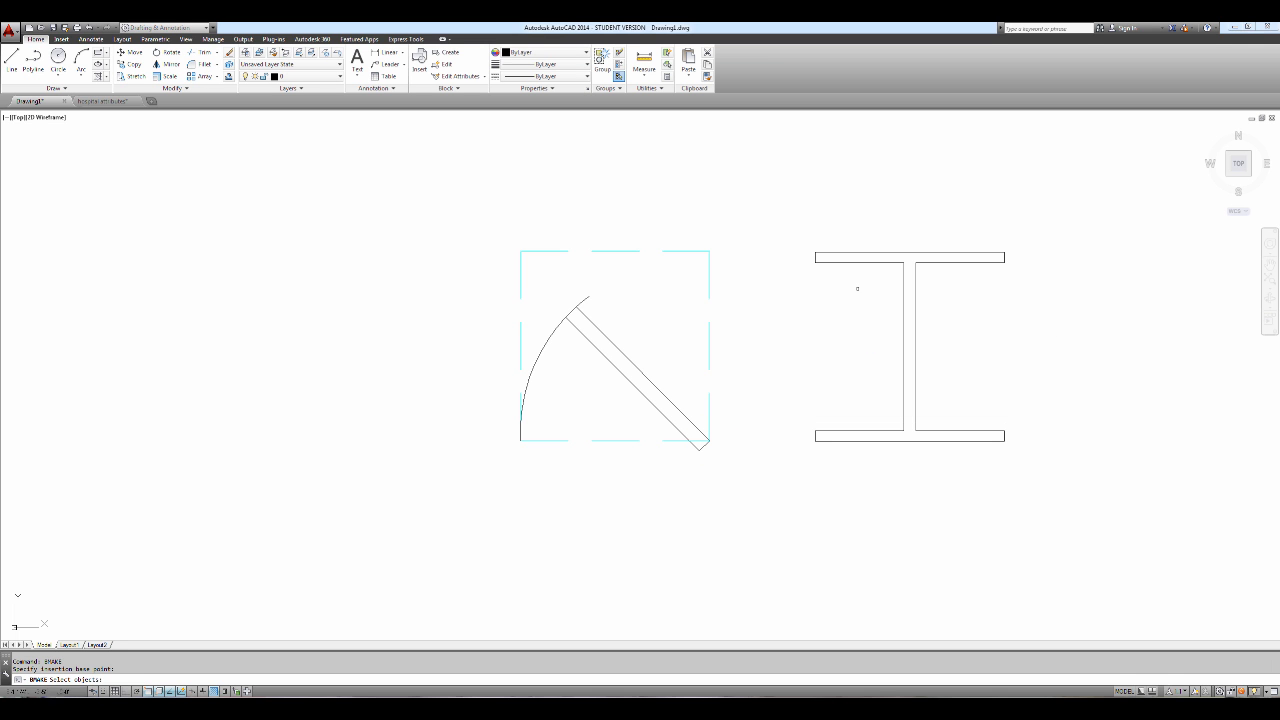
click(706, 463)
click(692, 446)
click(684, 394)
click(650, 387)
click(609, 308)
click(532, 360)
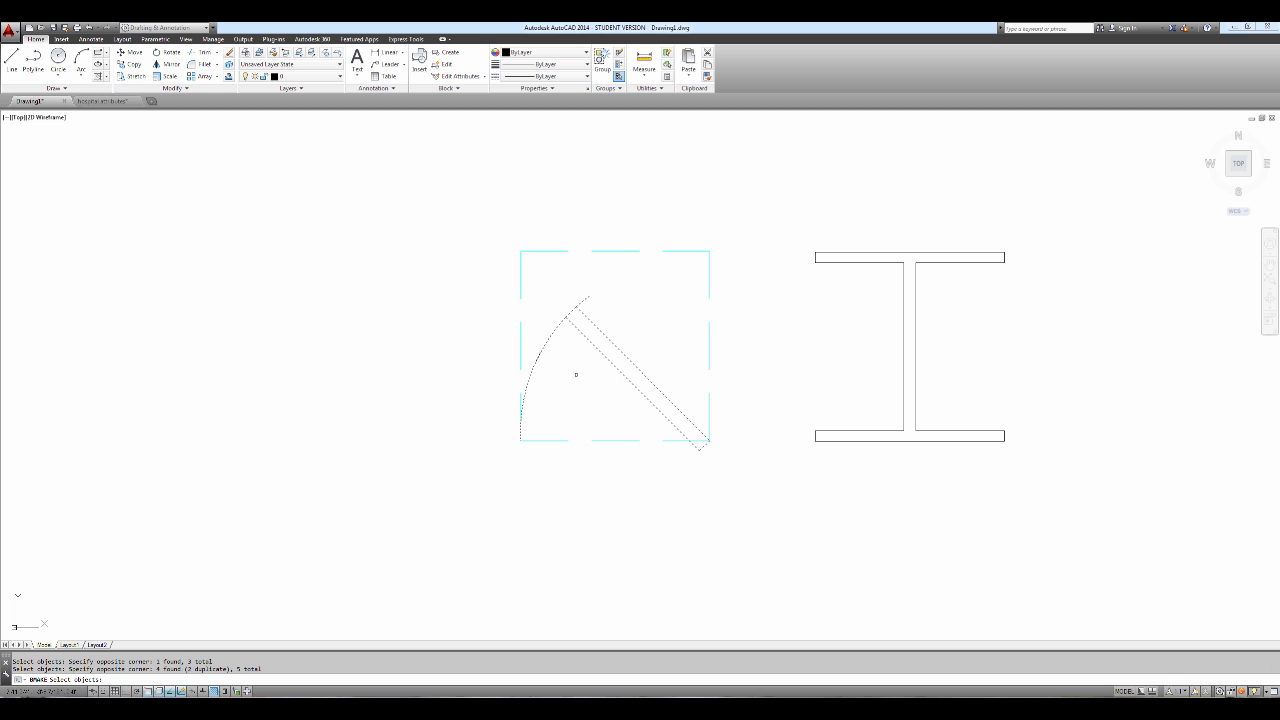
right_click(577, 374)
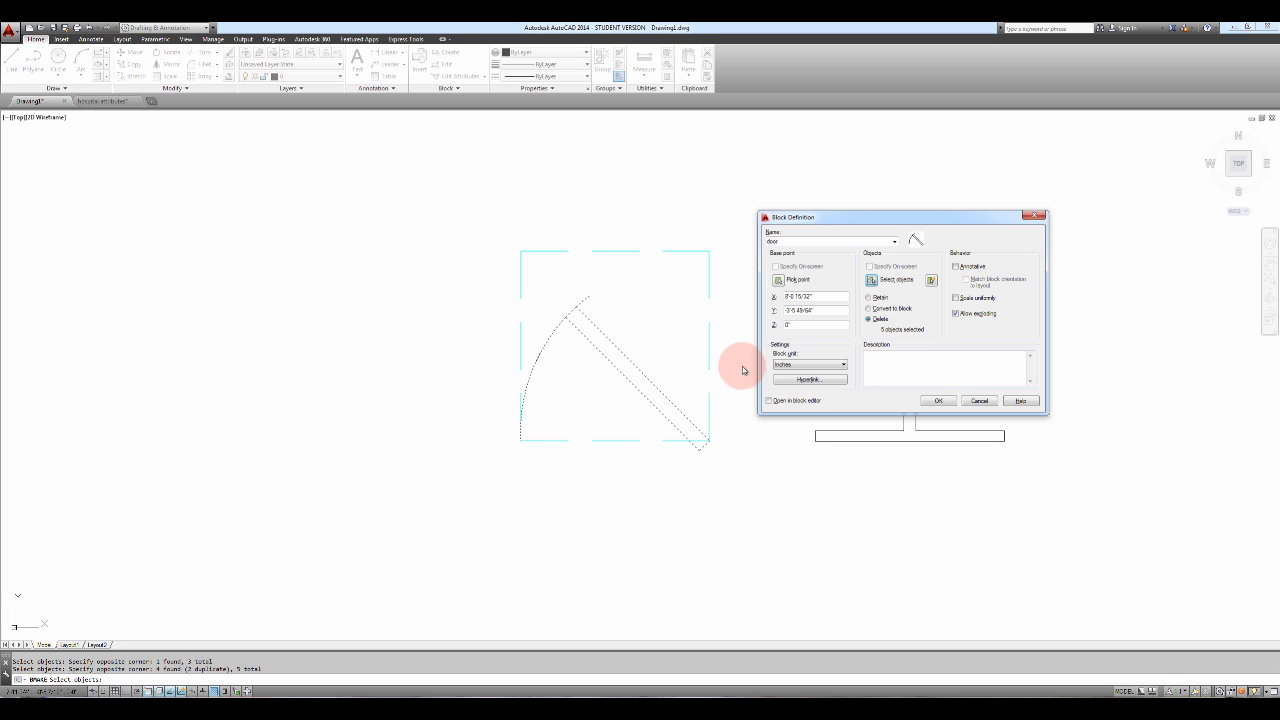
click(940, 400)
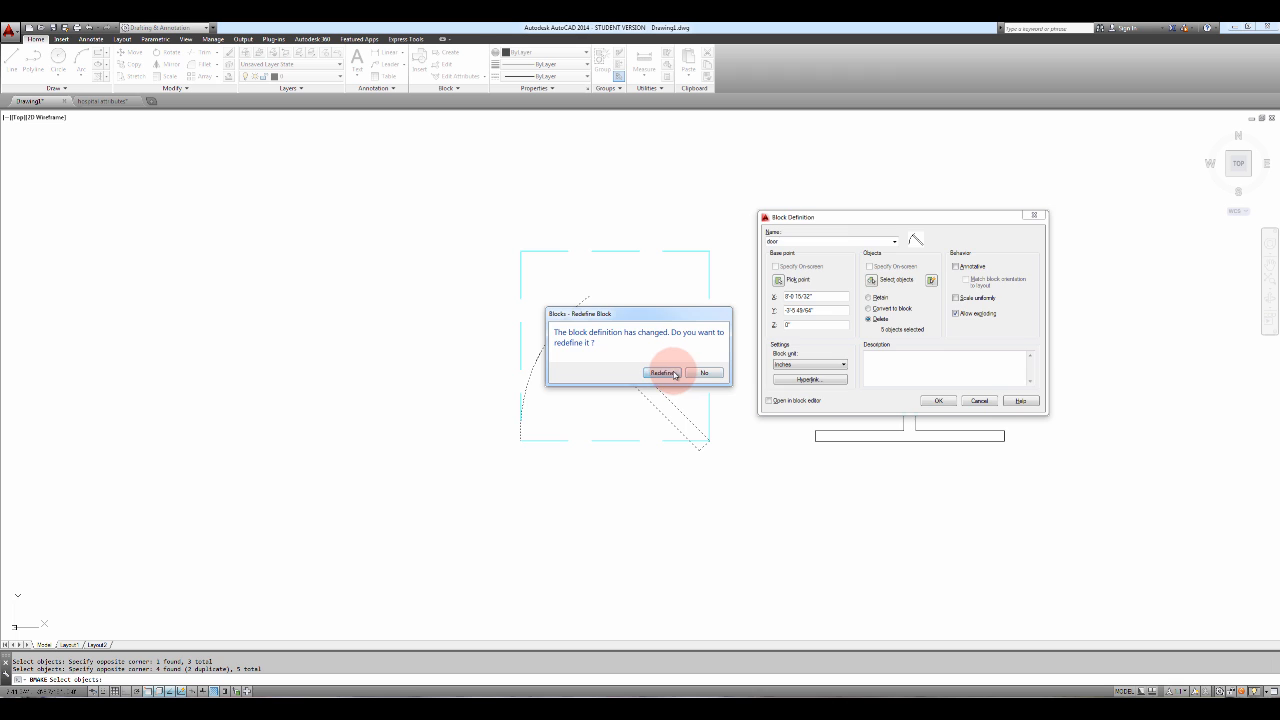
click(681, 373)
Step: Set up an insertion of the door block for the floor plan with uniform scale enabled
scroll(820, 280, down, 10)
scroll(869, 300, down, 7)
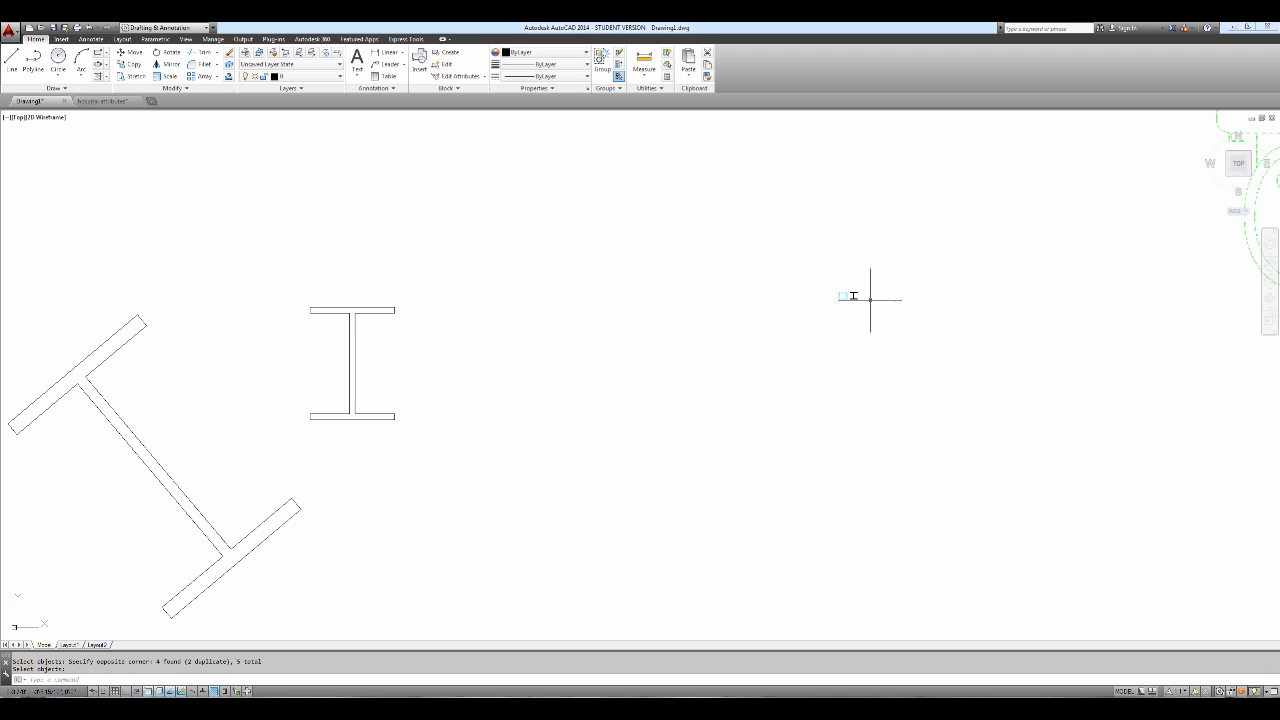
middle_drag(832, 327, 555, 329)
scroll(885, 340, up, 7)
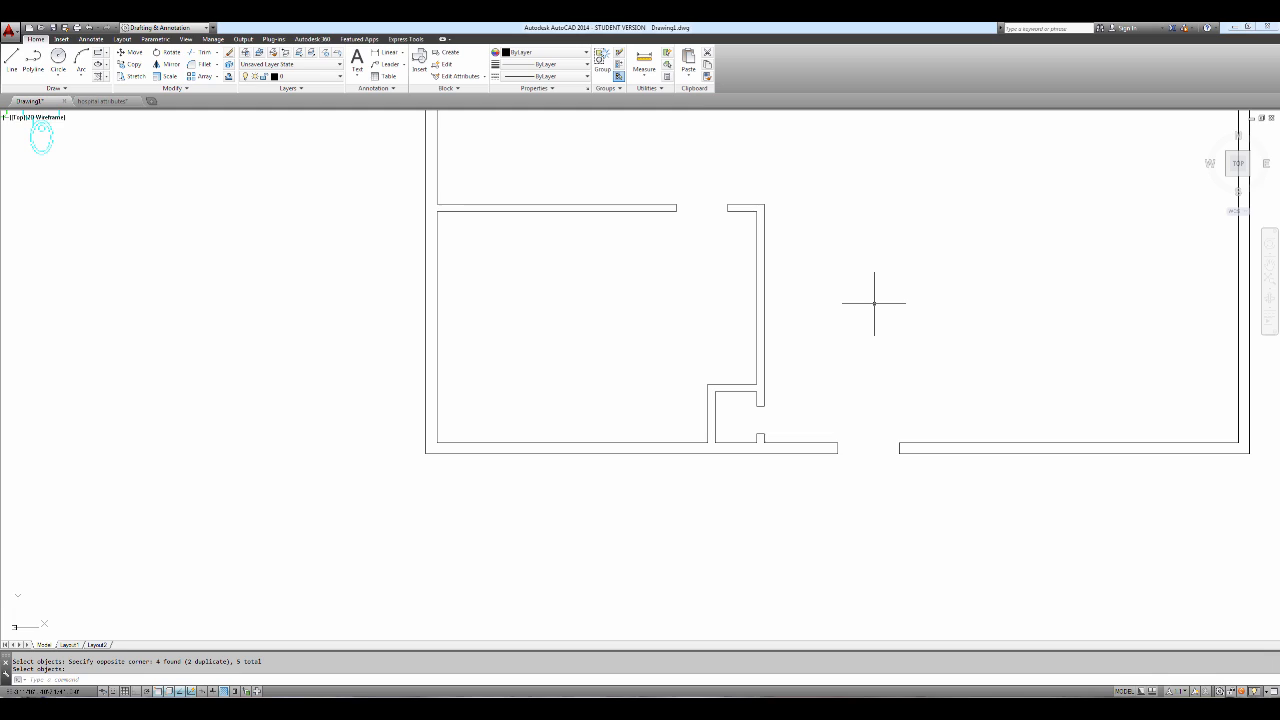
text(i)
key(Return)
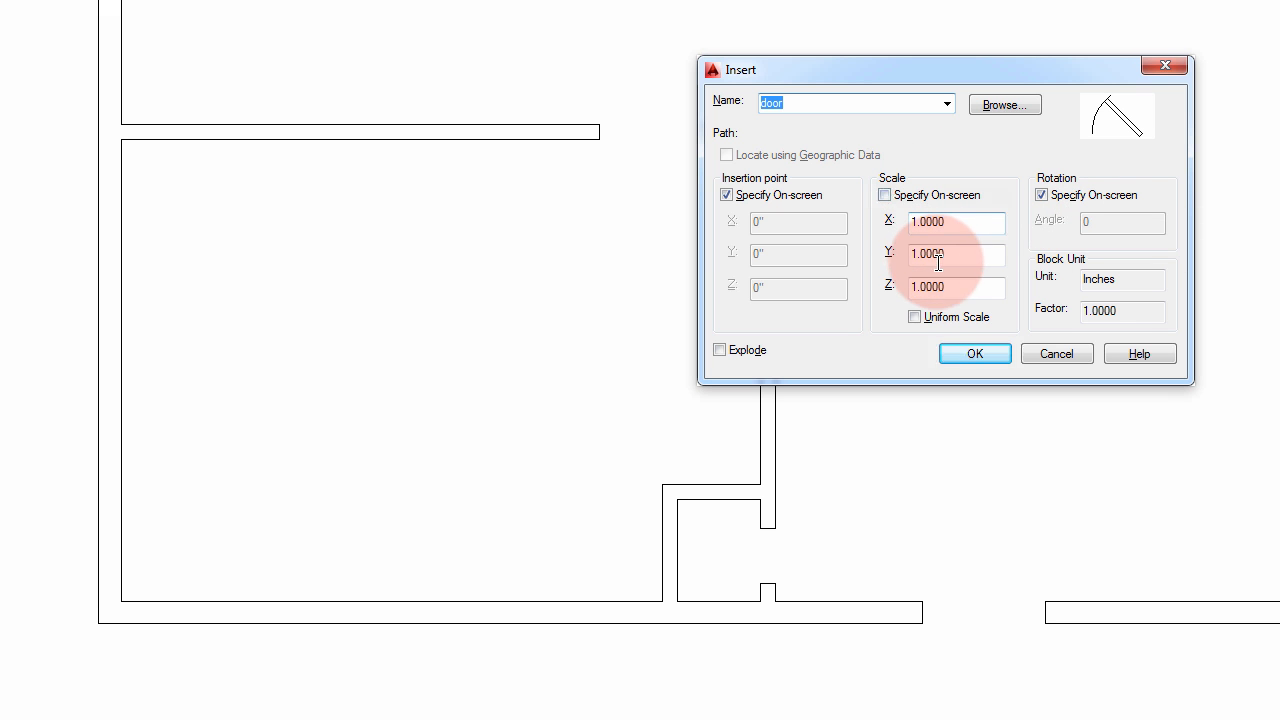
click(916, 316)
click(916, 316)
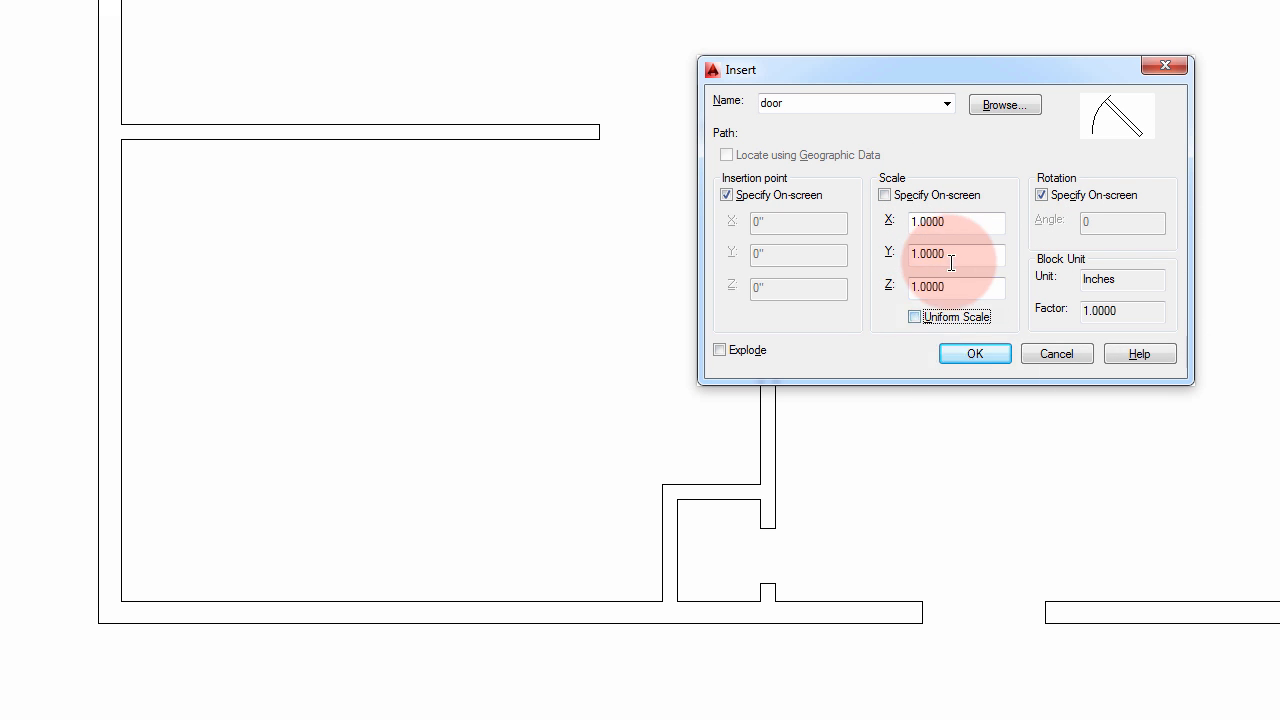
click(916, 316)
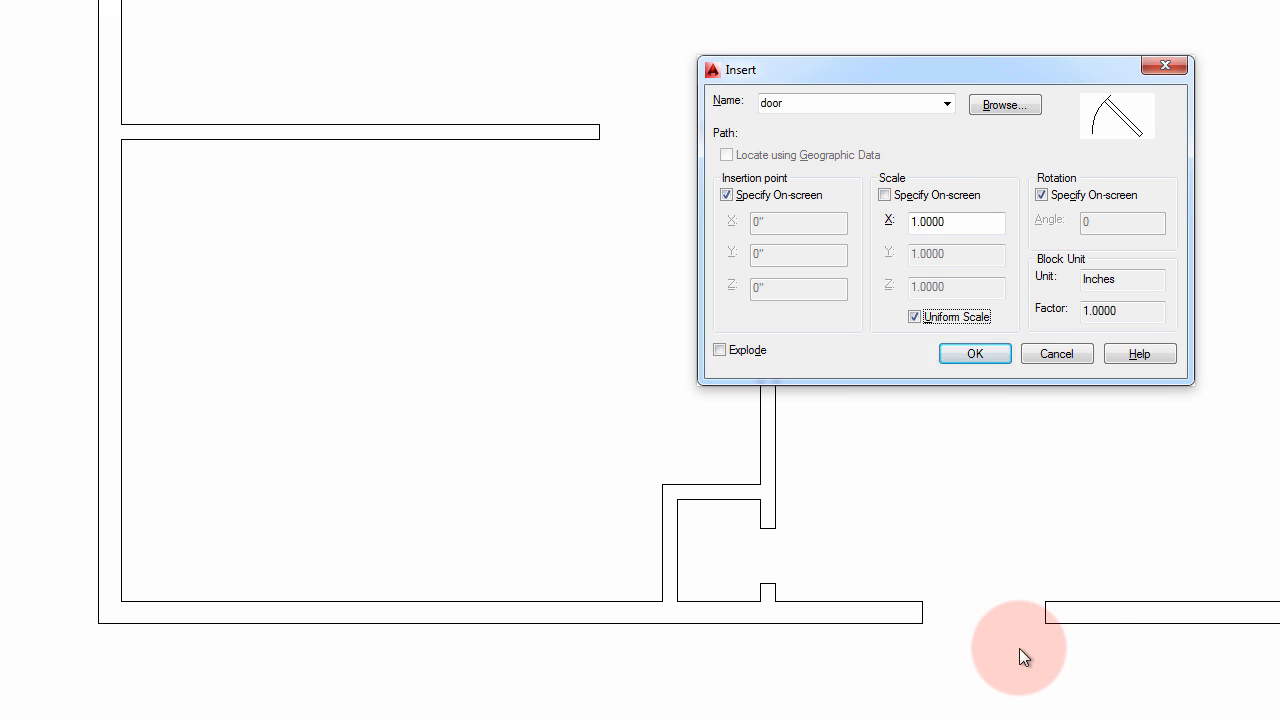
Step: Try to insert the door block with a uniform scale of 3', and reopen the X scale for editing
double_click(935, 222)
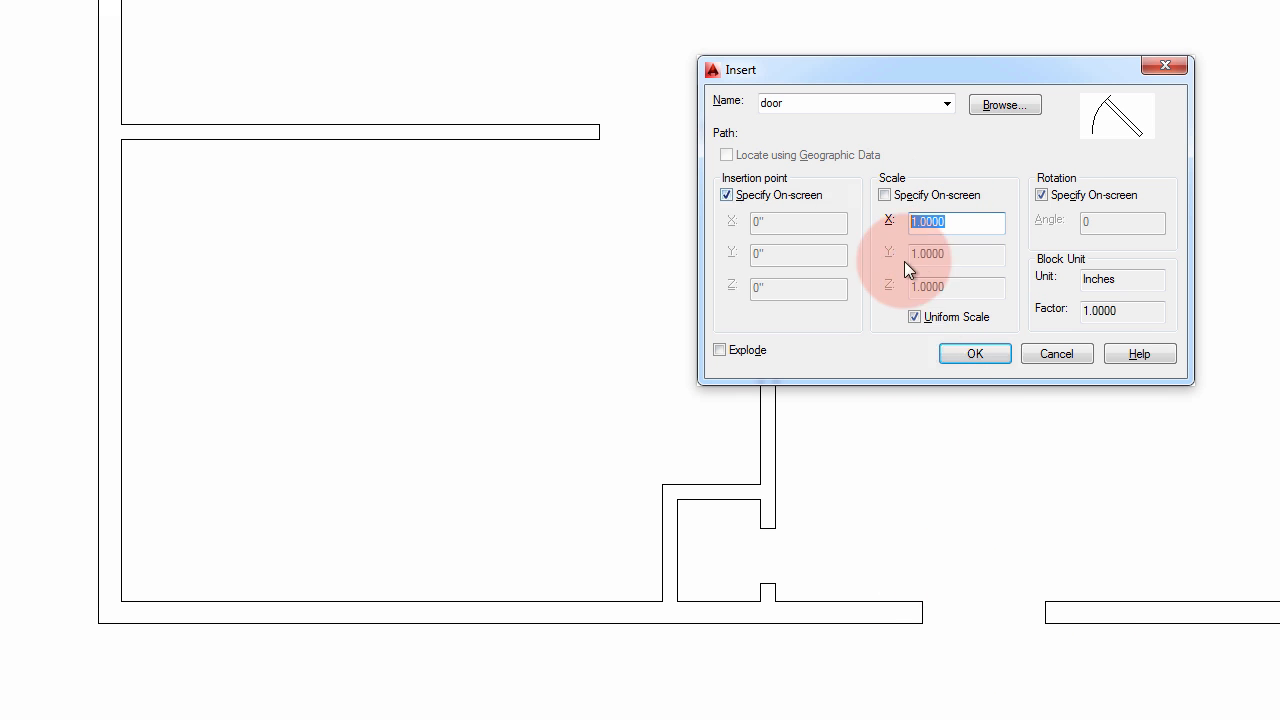
text(3)
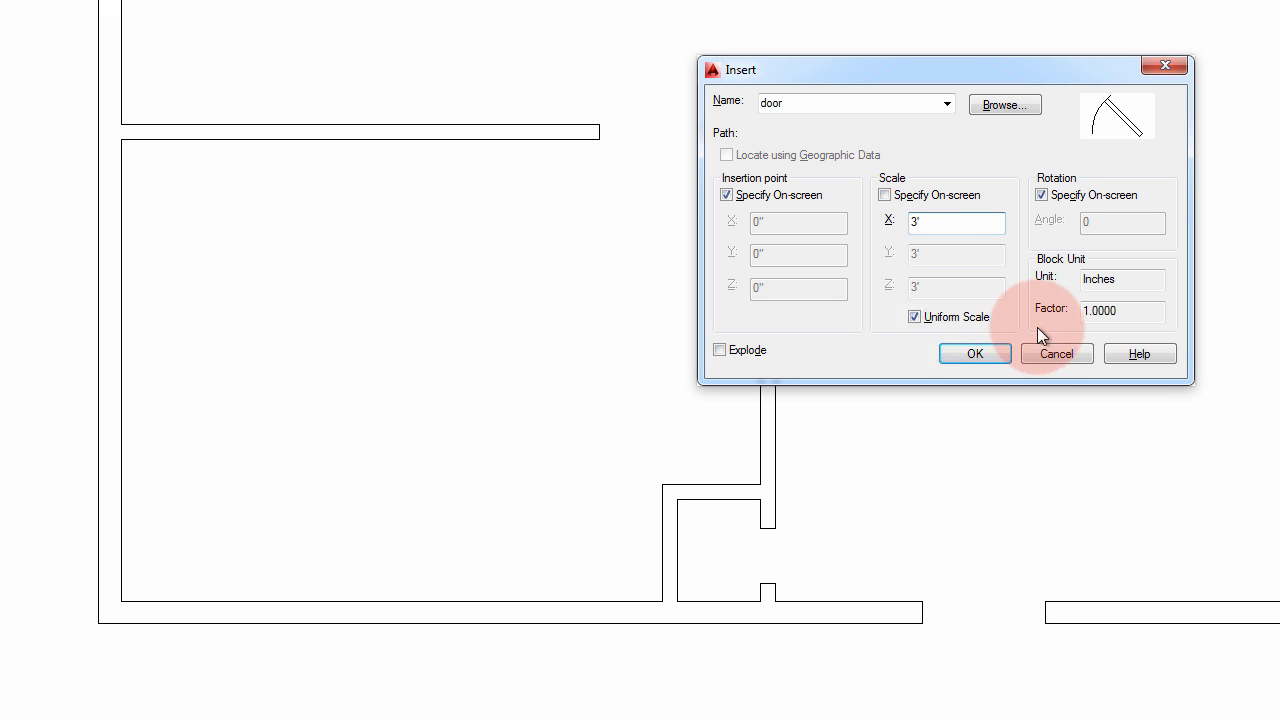
click(982, 348)
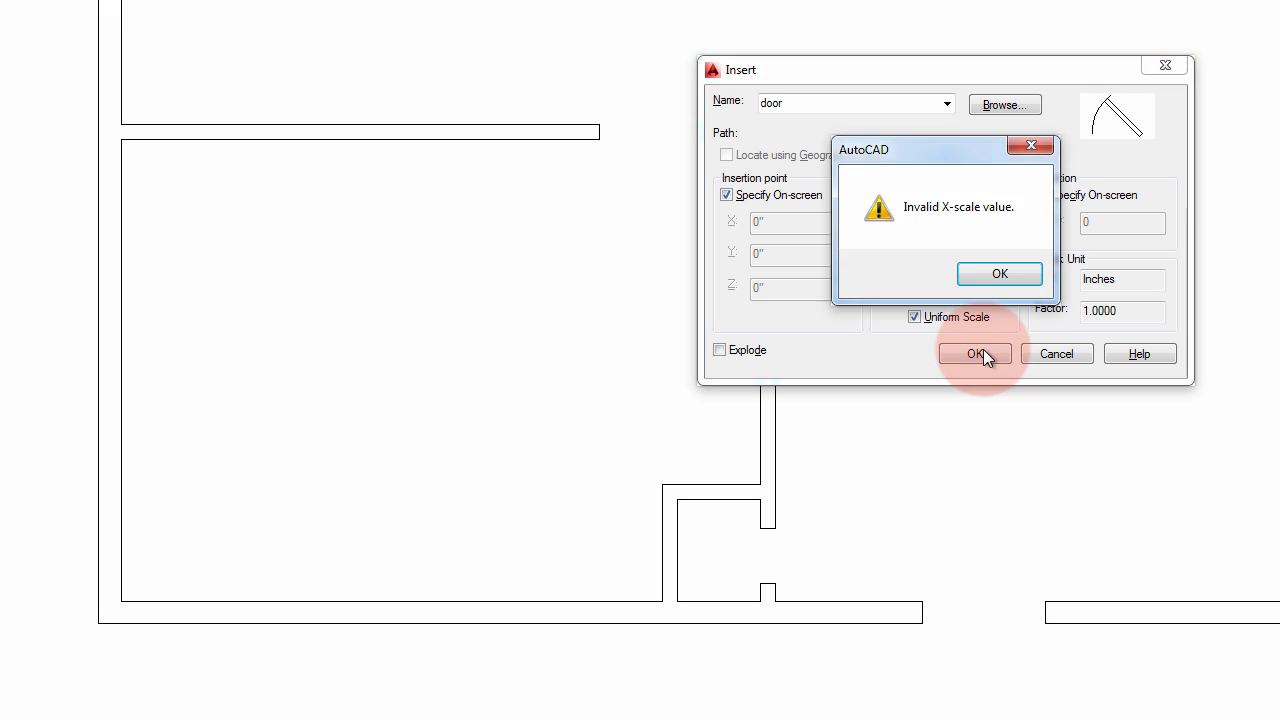
click(999, 274)
click(941, 222)
double_click(941, 222)
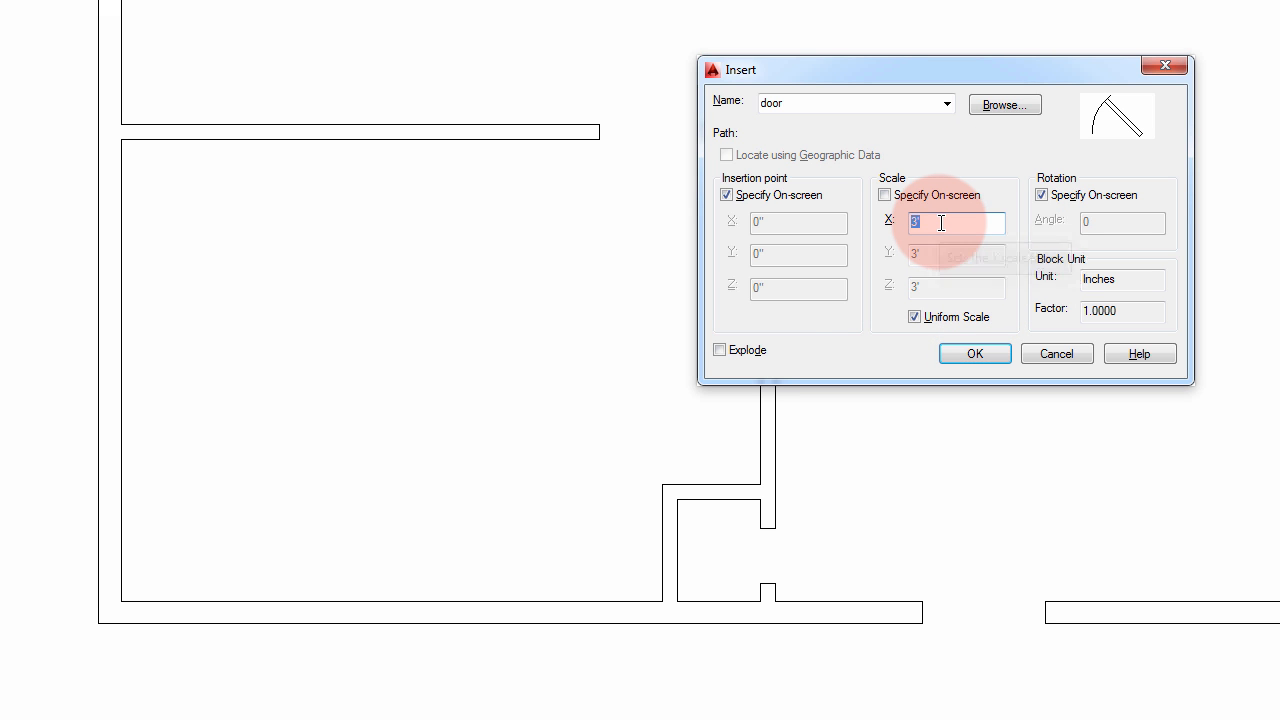
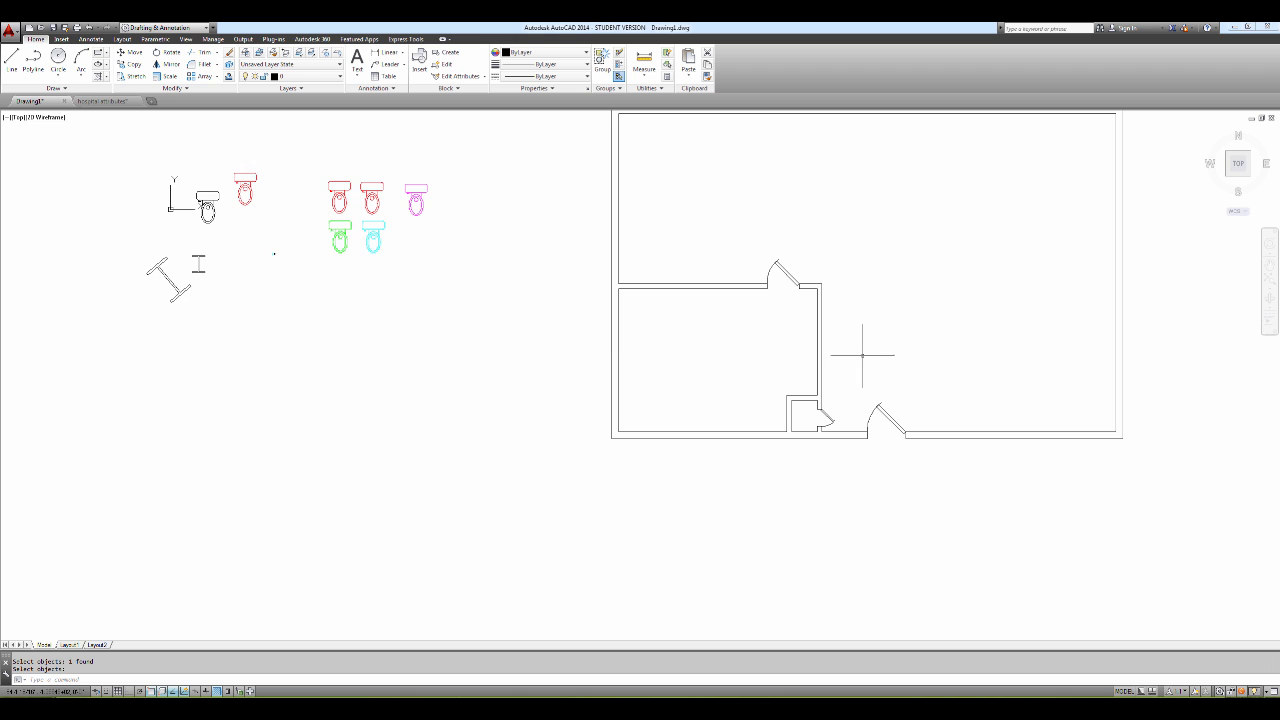
Step: Draw a closed upright rectangle 1 wide by 6.5 high with orthogonal lines in the empty area beside the floor plan
scroll(863, 353, up, 2)
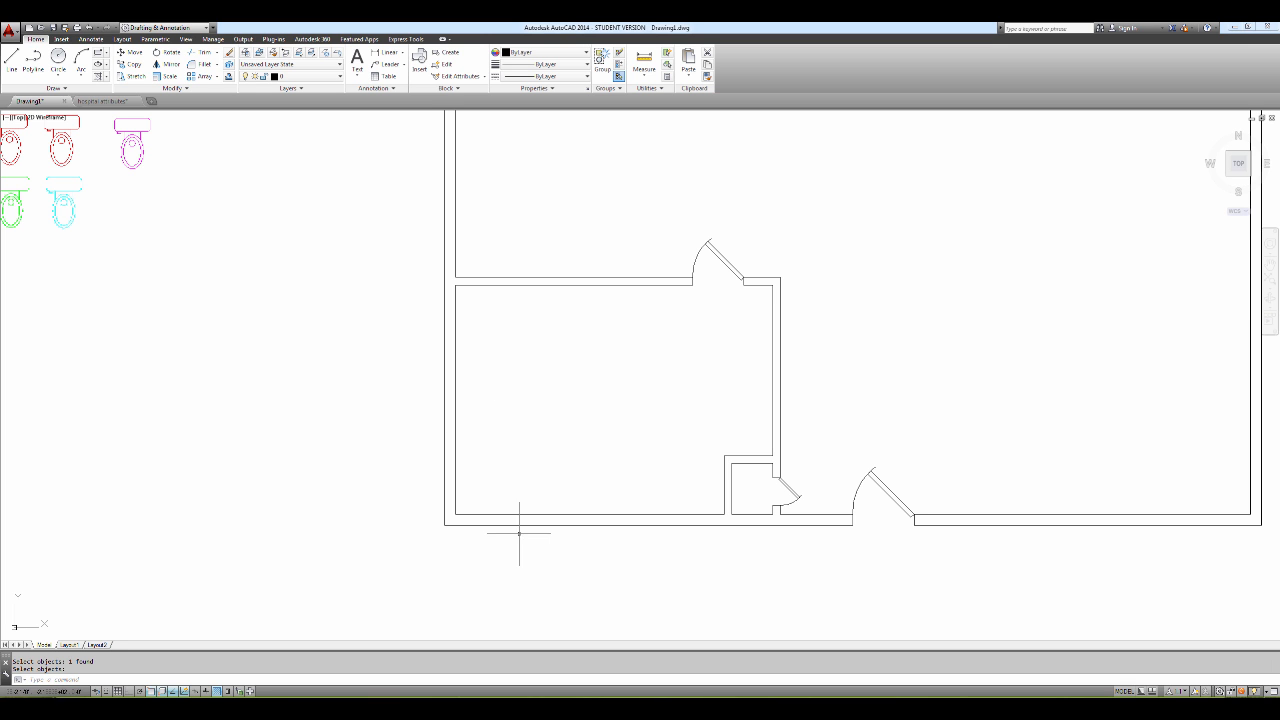
text(l)
key(Return)
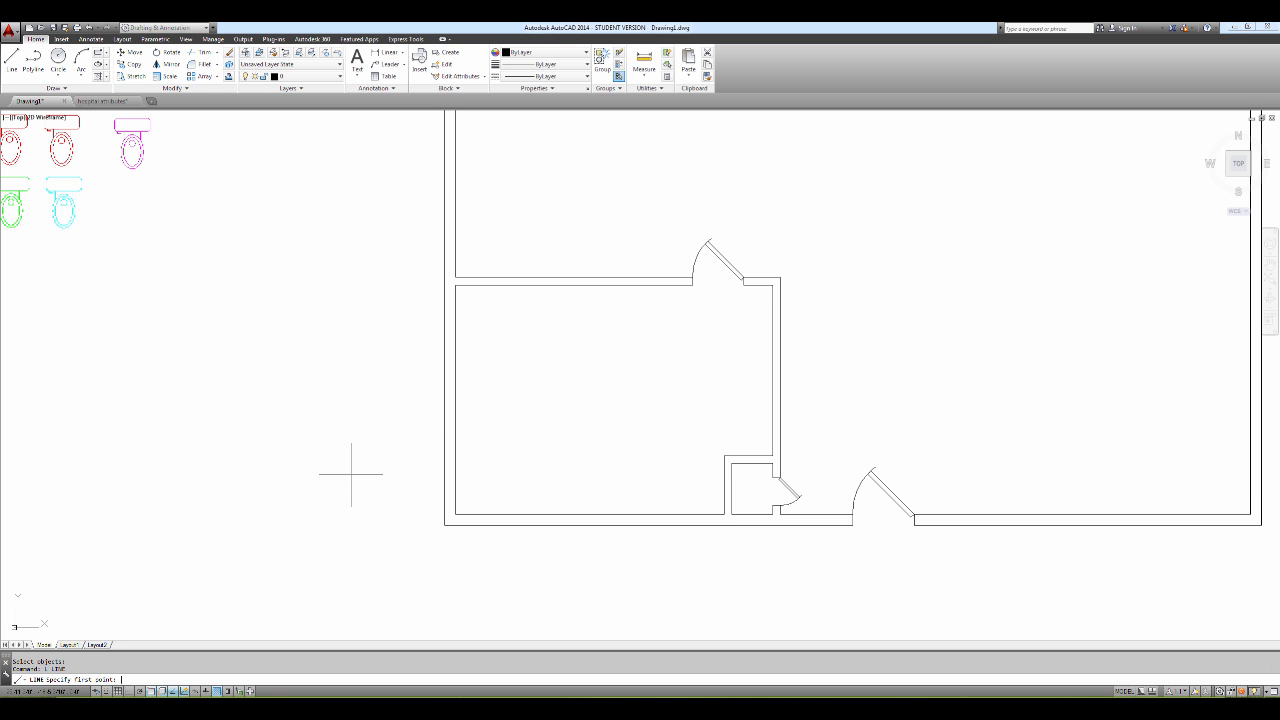
click(229, 457)
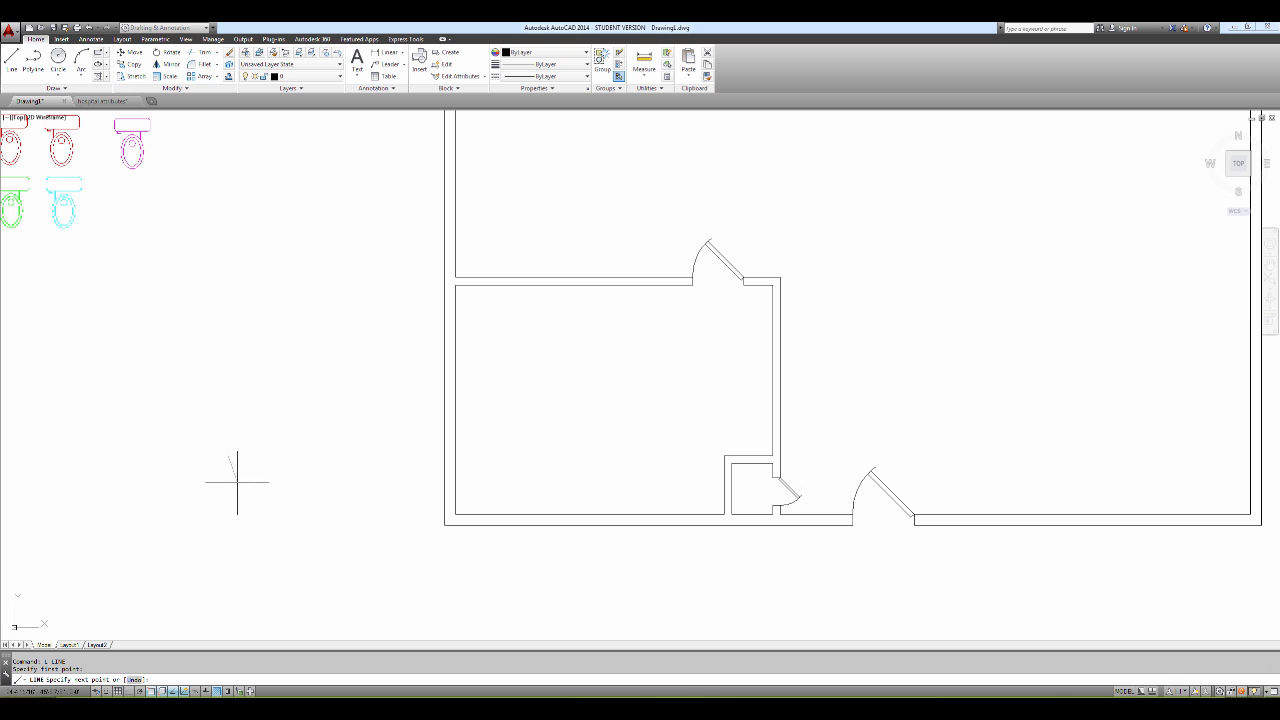
click(129, 691)
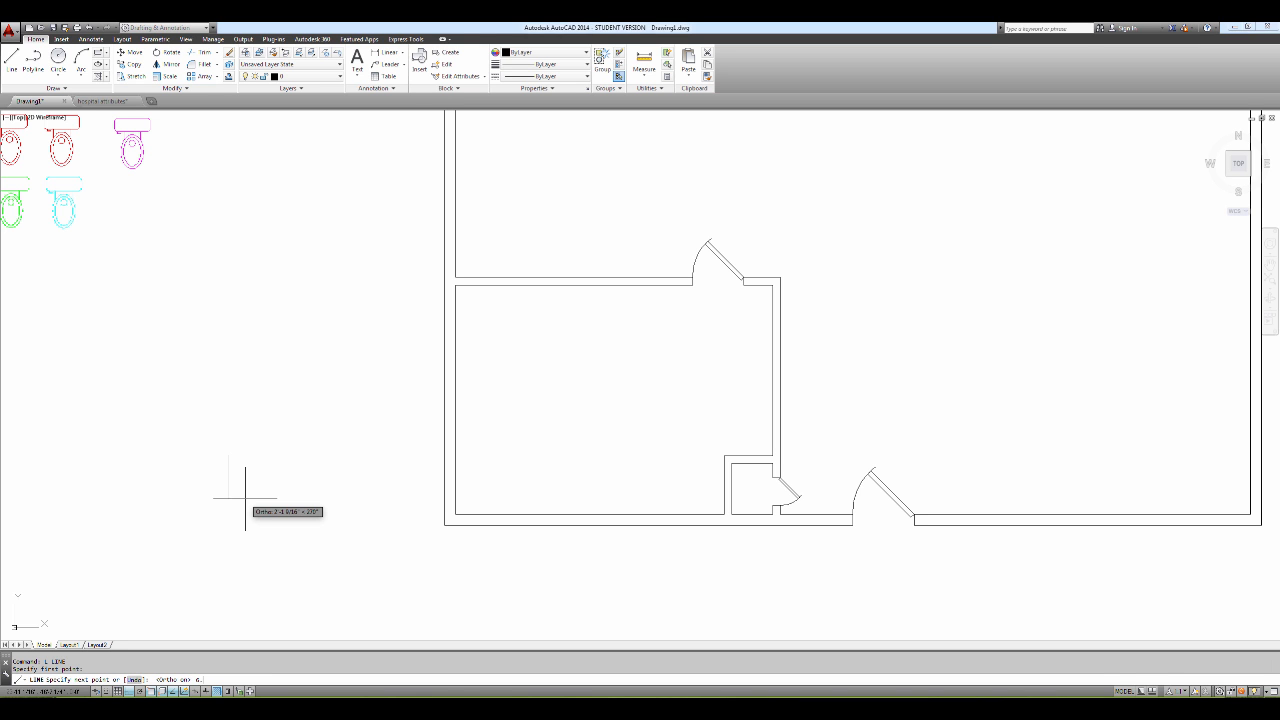
key(Return)
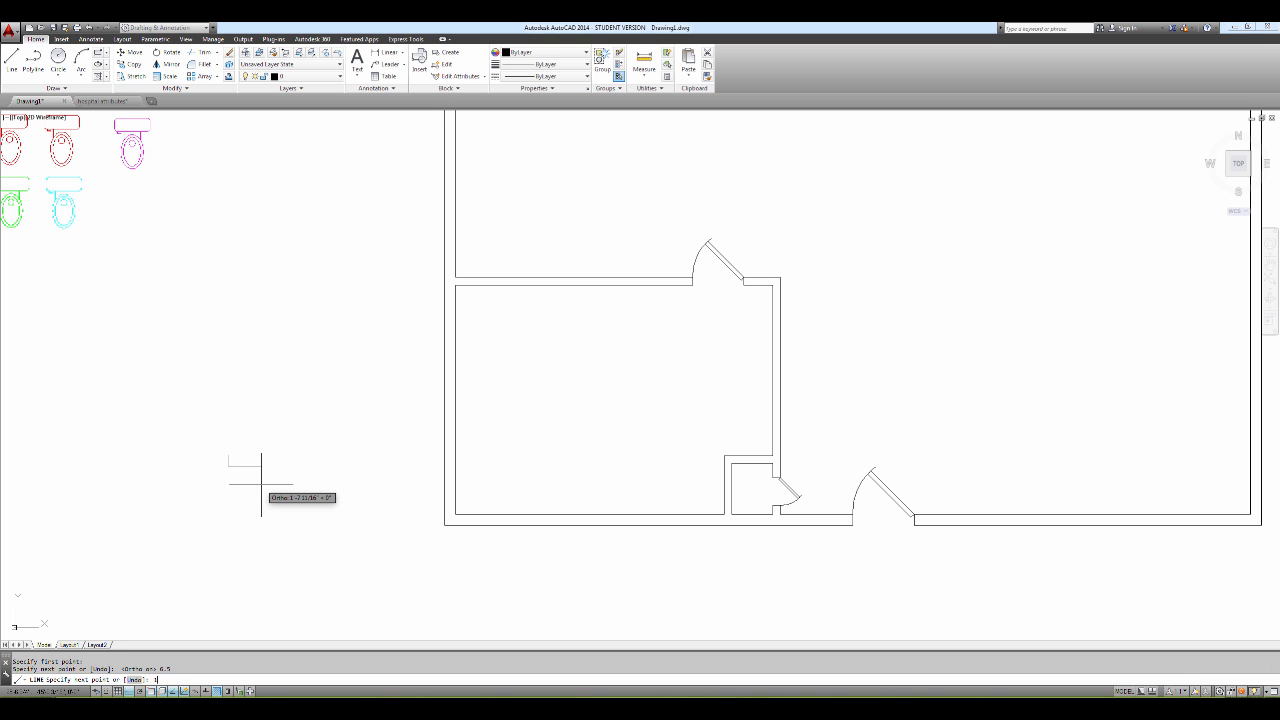
text(1)
key(Return)
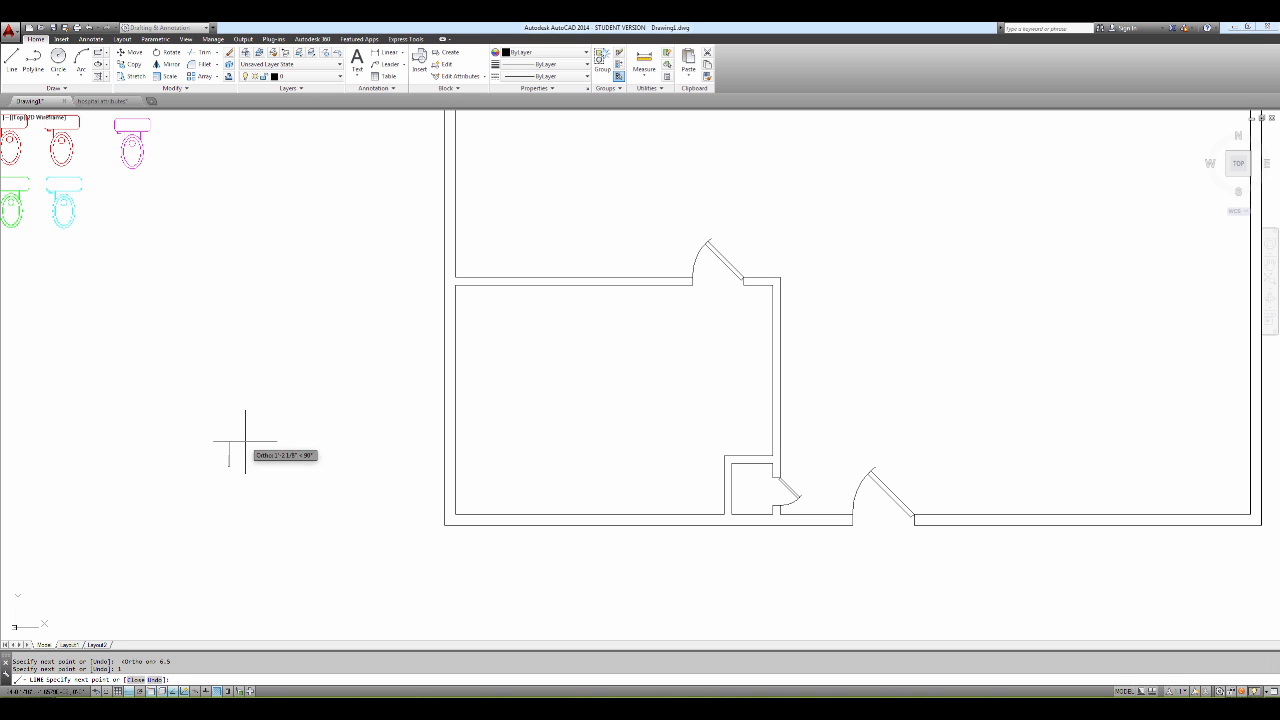
text(6.5)
key(Return)
text(c)
key(Return)
Step: Draw a horizontal line across the narrow rectangle between the midpoints of its long sides
scroll(217, 464, up, 12)
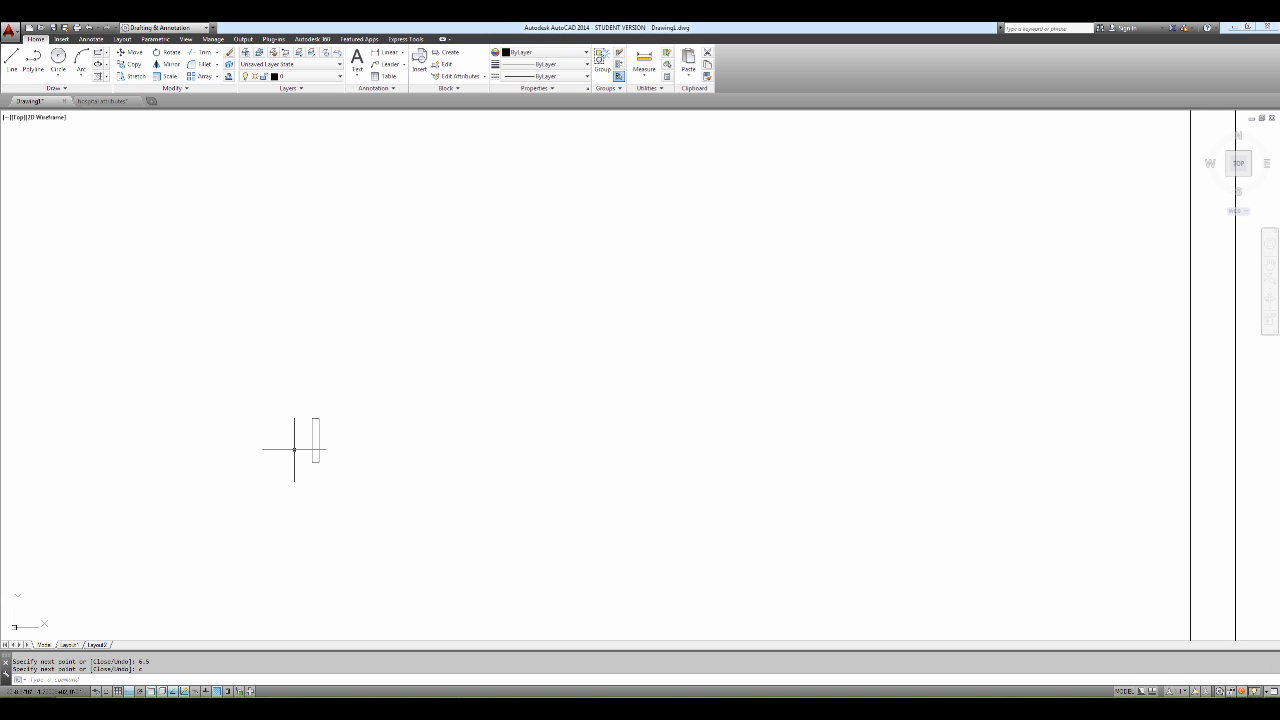
text(l)
key(Return)
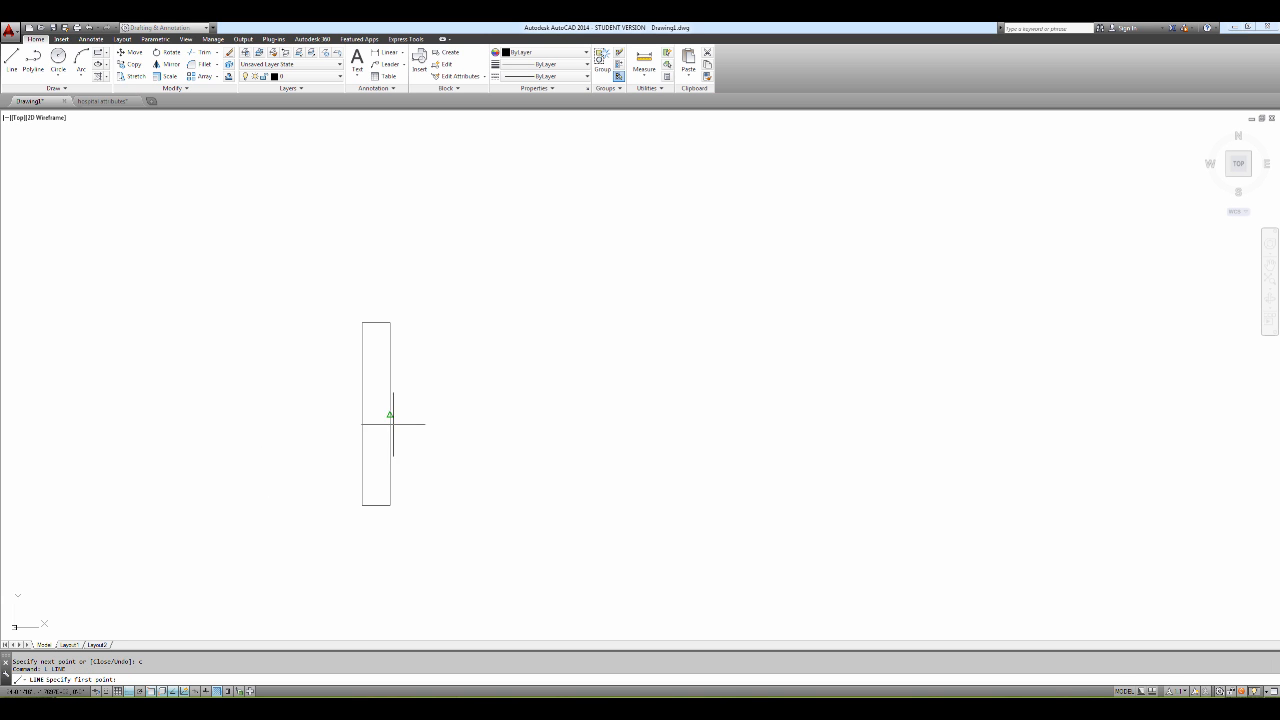
click(363, 413)
click(390, 413)
key(Return)
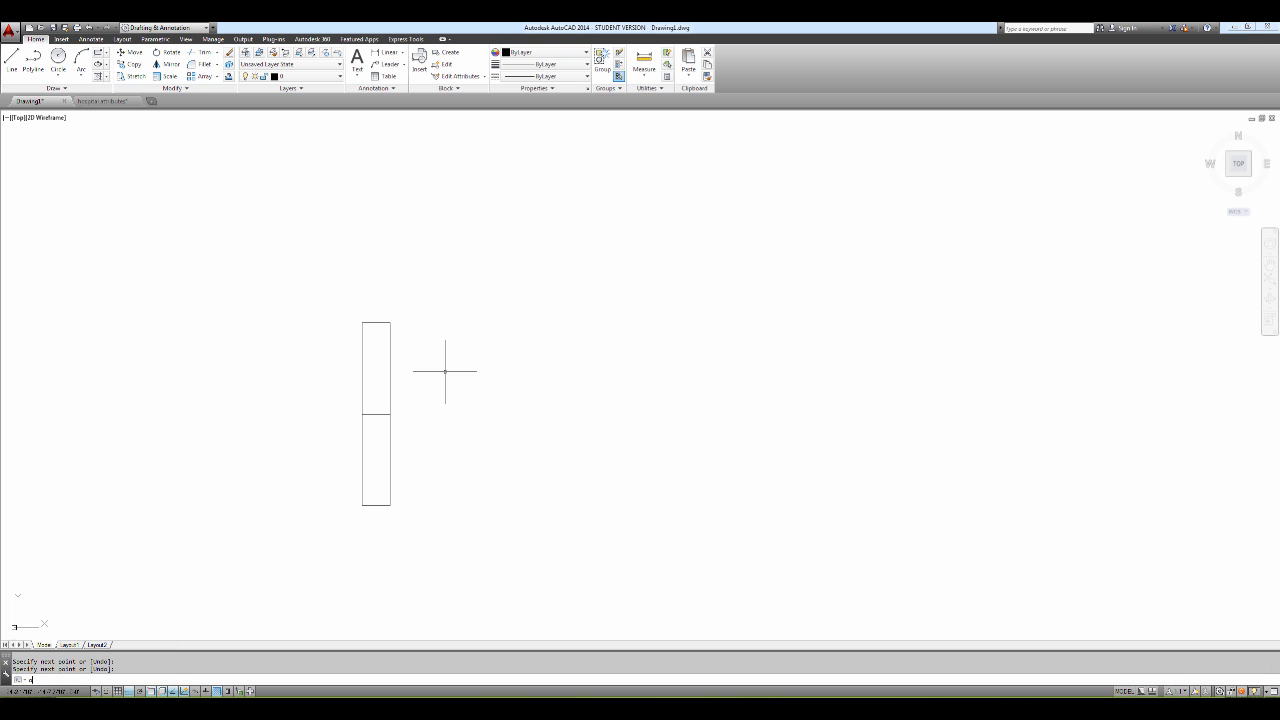
Step: Offset the rectangle's middle line upward by 1
text(o)
key(Return)
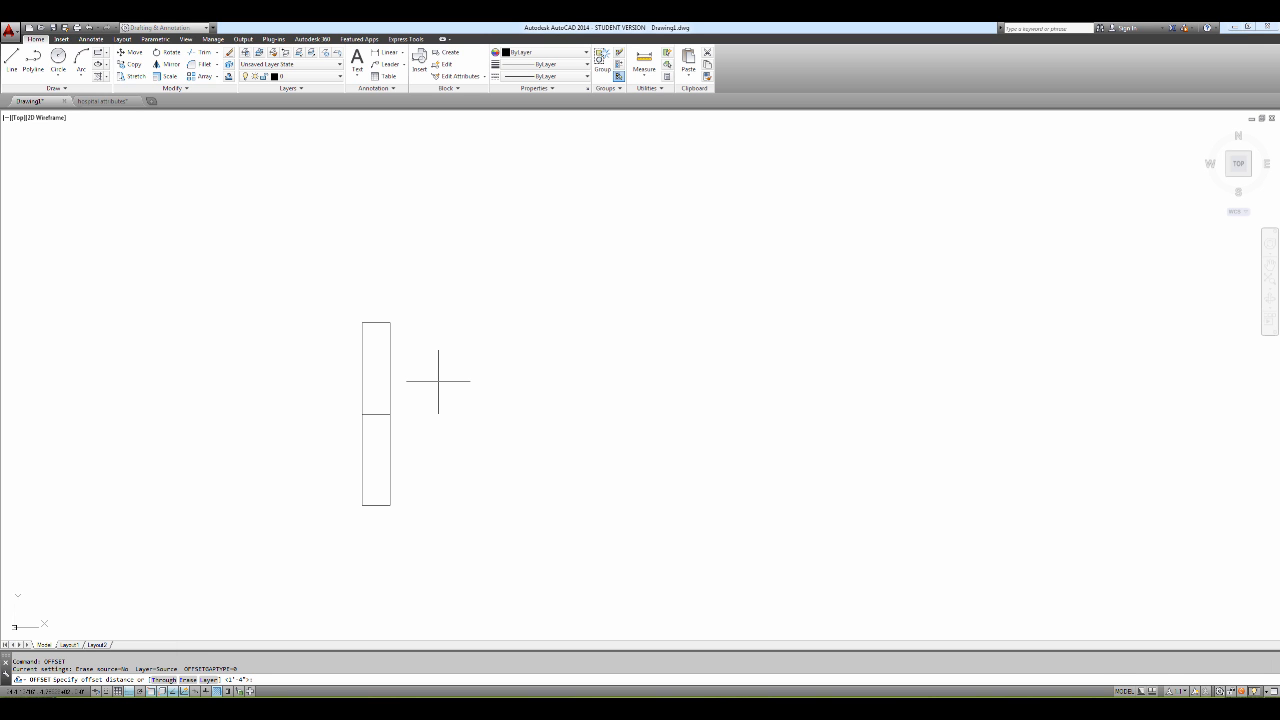
key(Return)
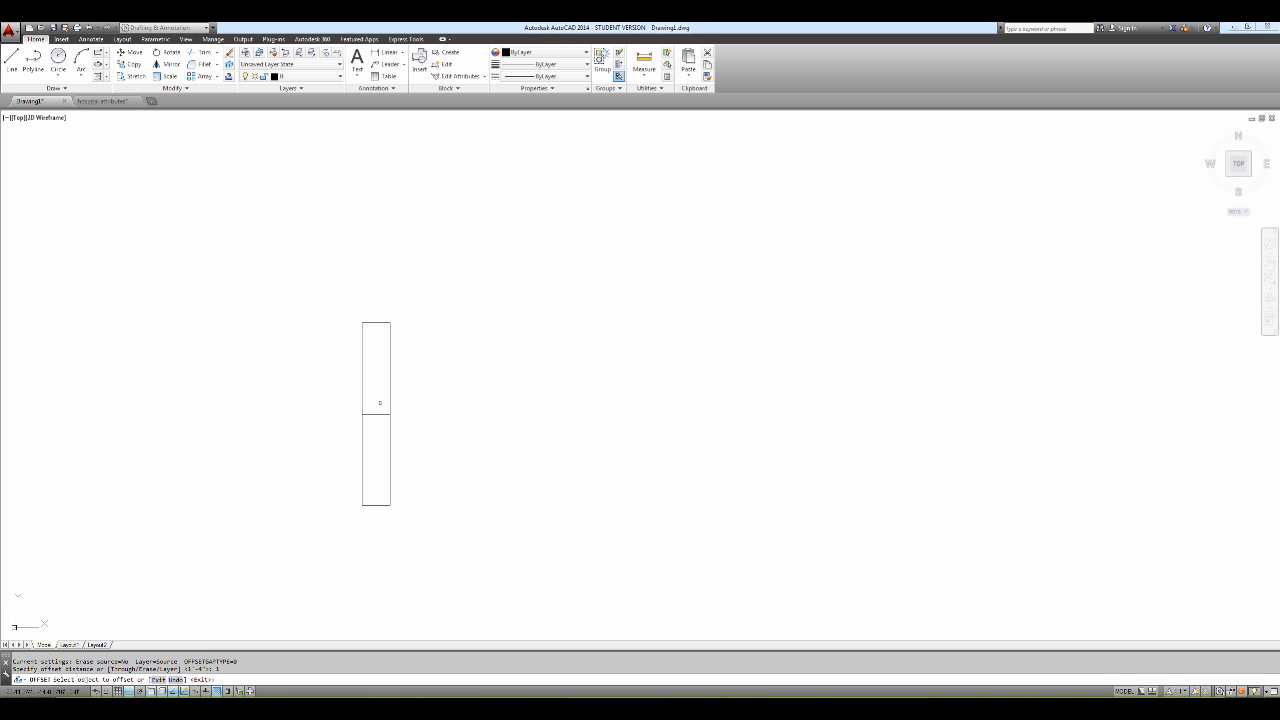
click(376, 413)
key(Escape)
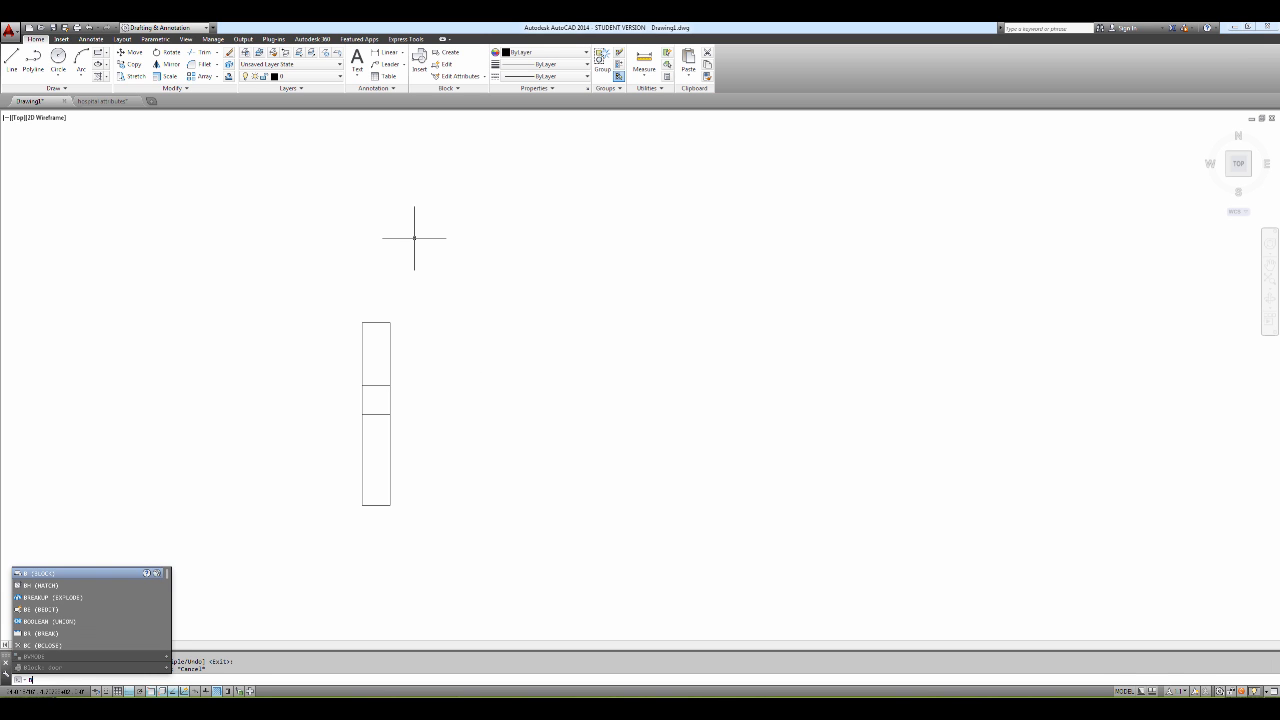
Step: Start a block definition with its base point at the rectangle's upper-right corner and all of the window symbol's lines selected
key(Return)
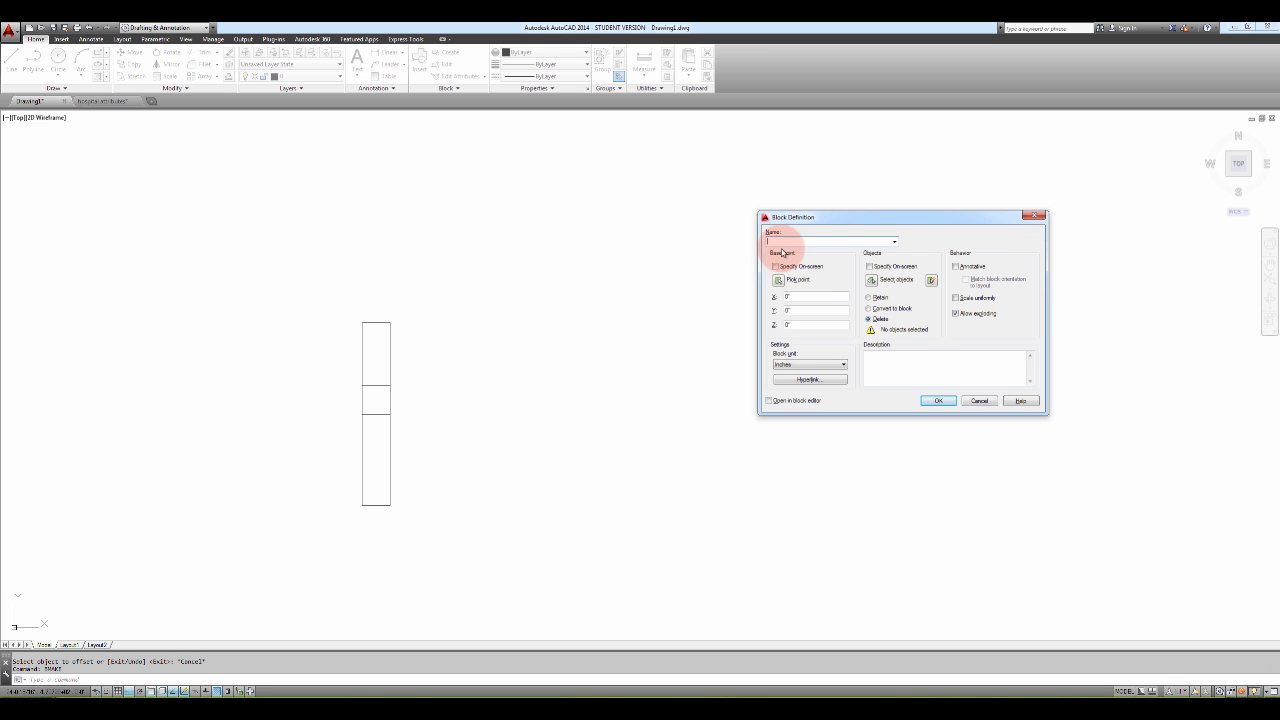
click(778, 279)
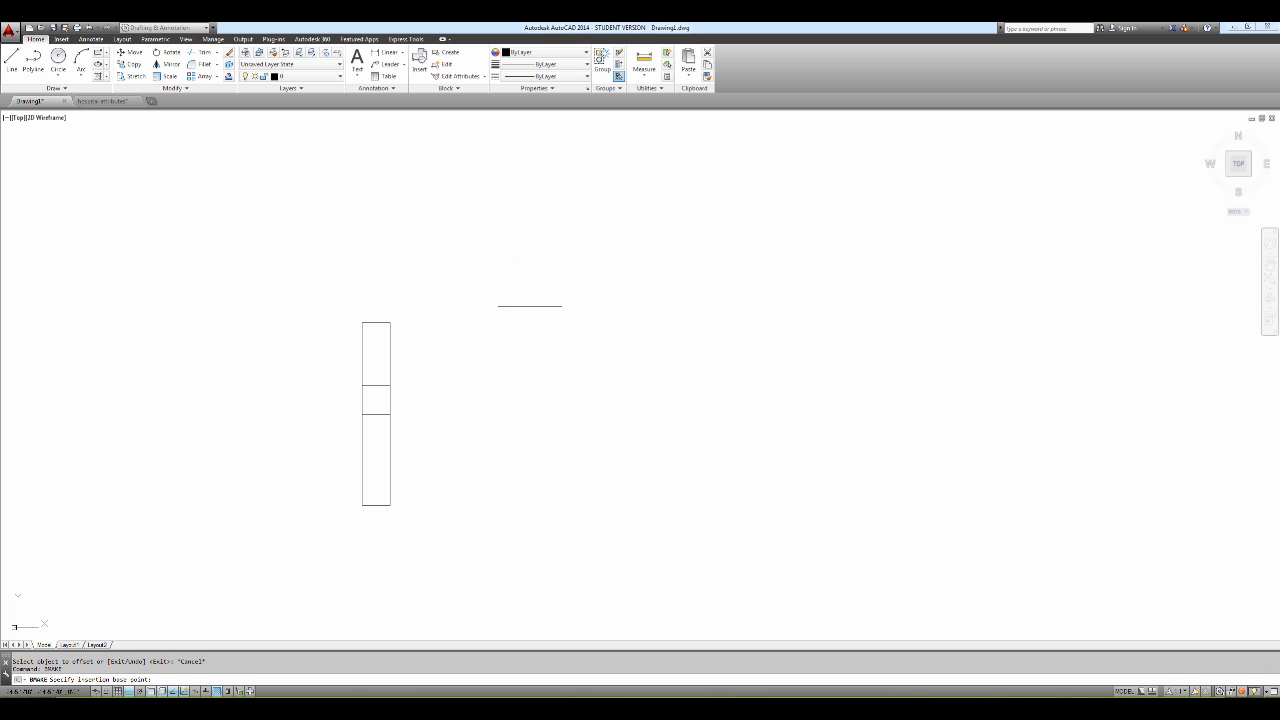
click(390, 322)
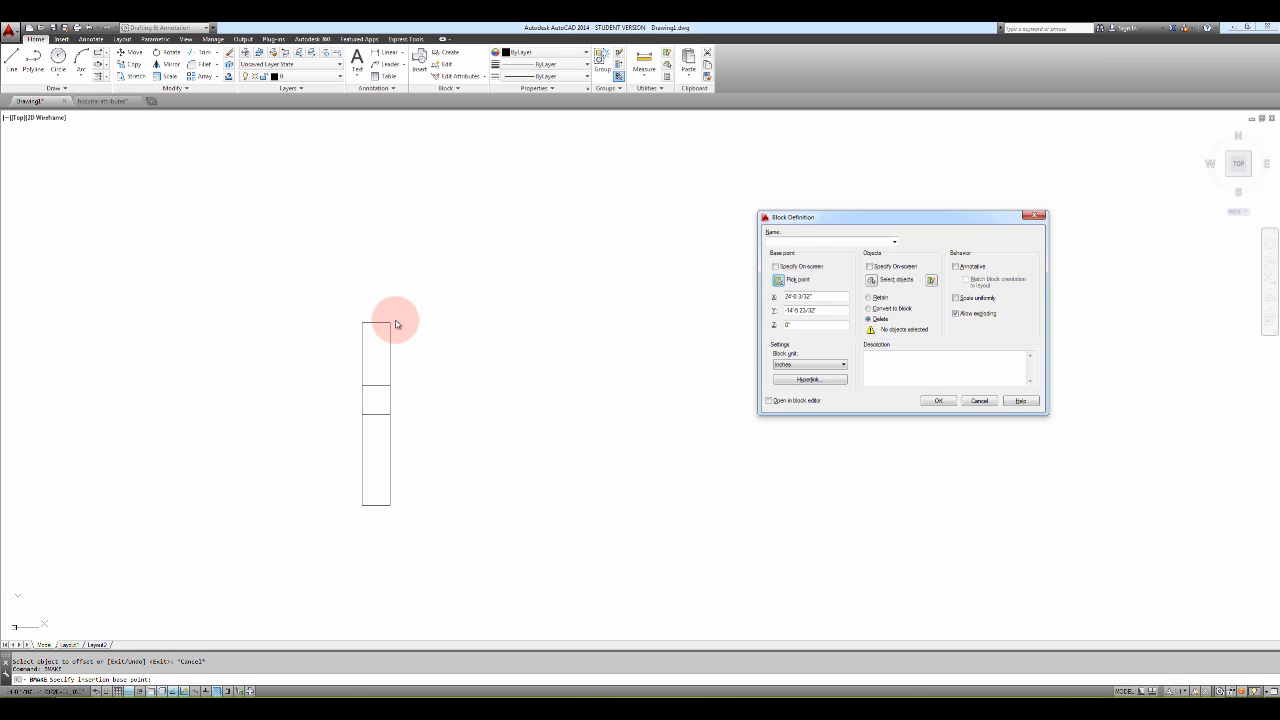
click(870, 280)
click(325, 549)
key(Return)
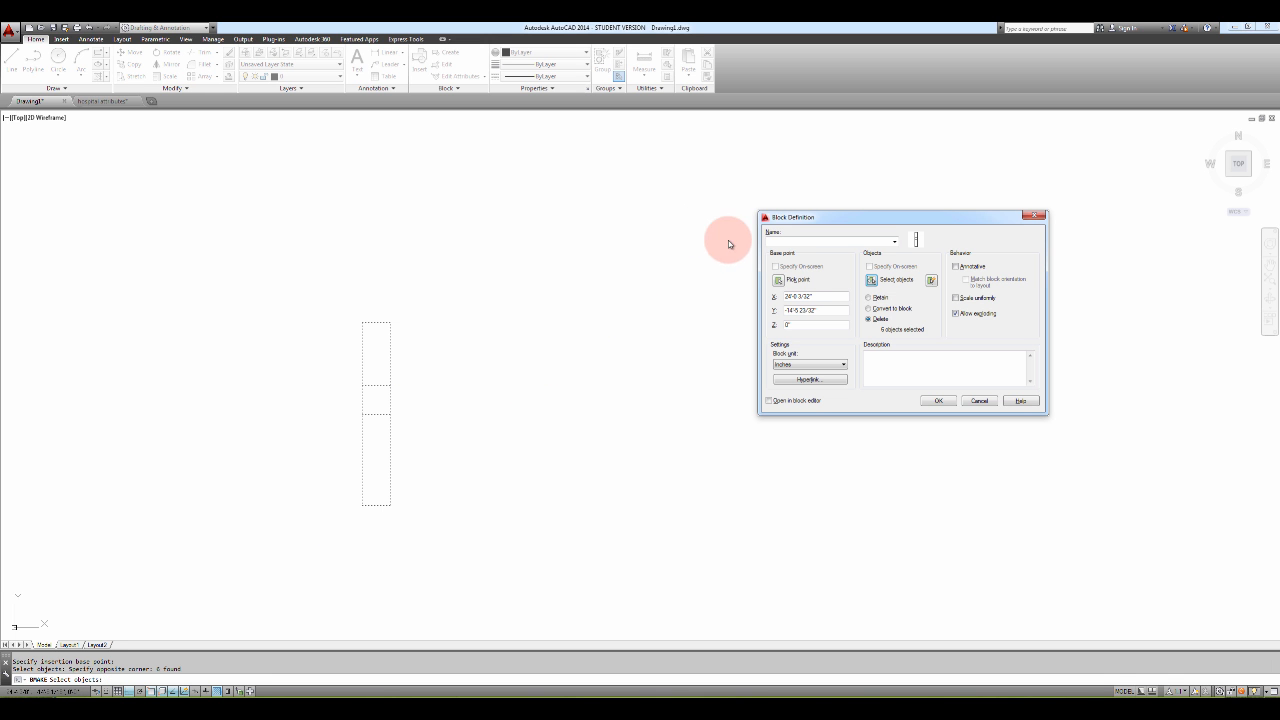
Step: Retain the original objects, name the block window and create it
click(869, 297)
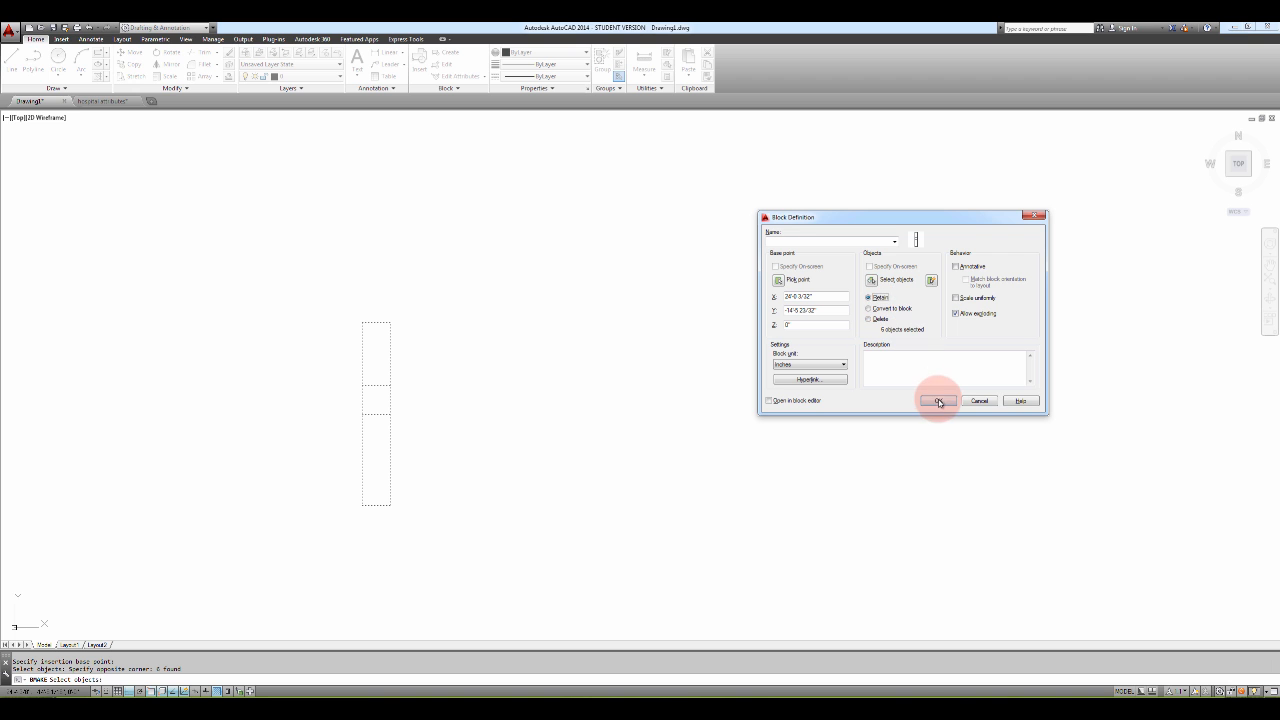
click(938, 400)
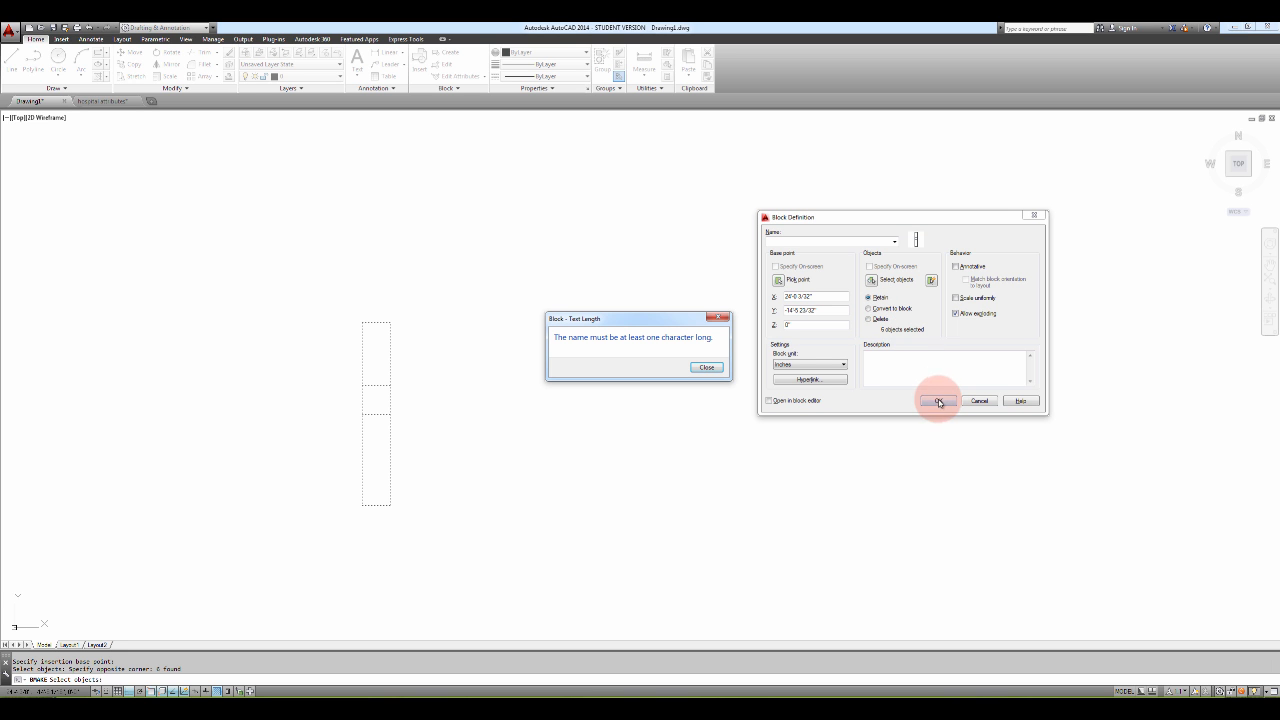
click(706, 367)
click(802, 248)
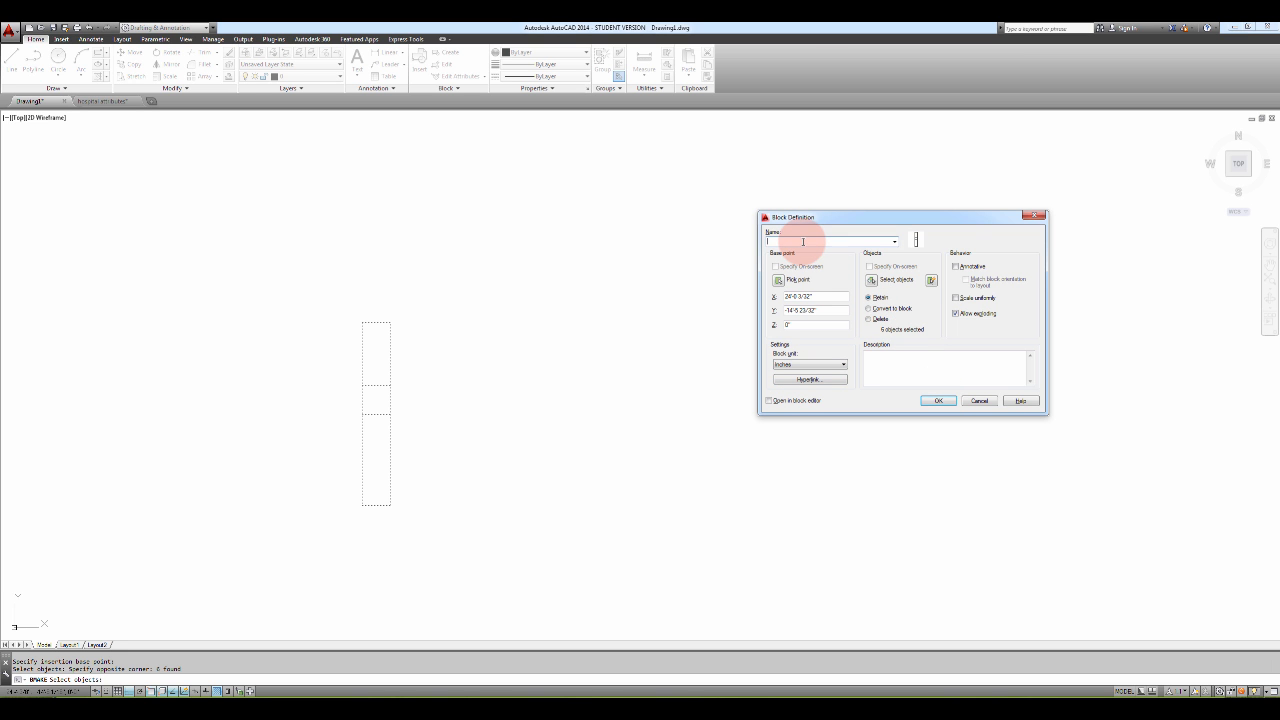
text(window)
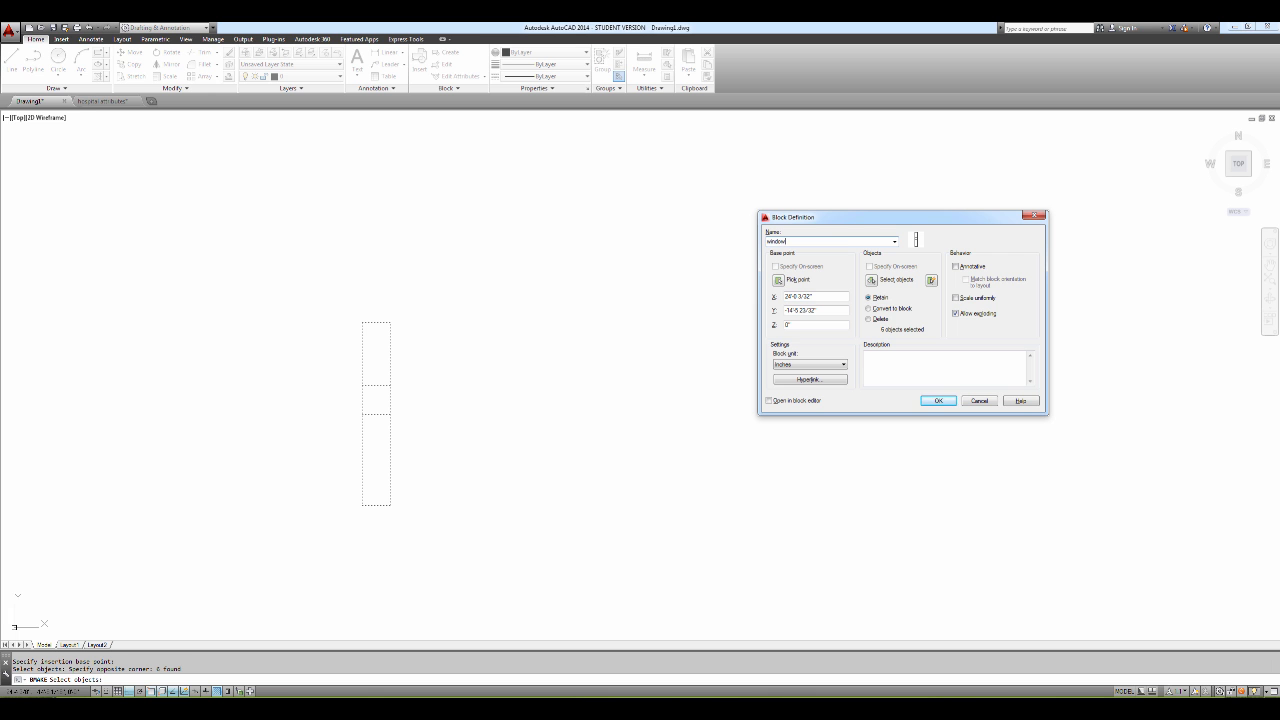
click(938, 400)
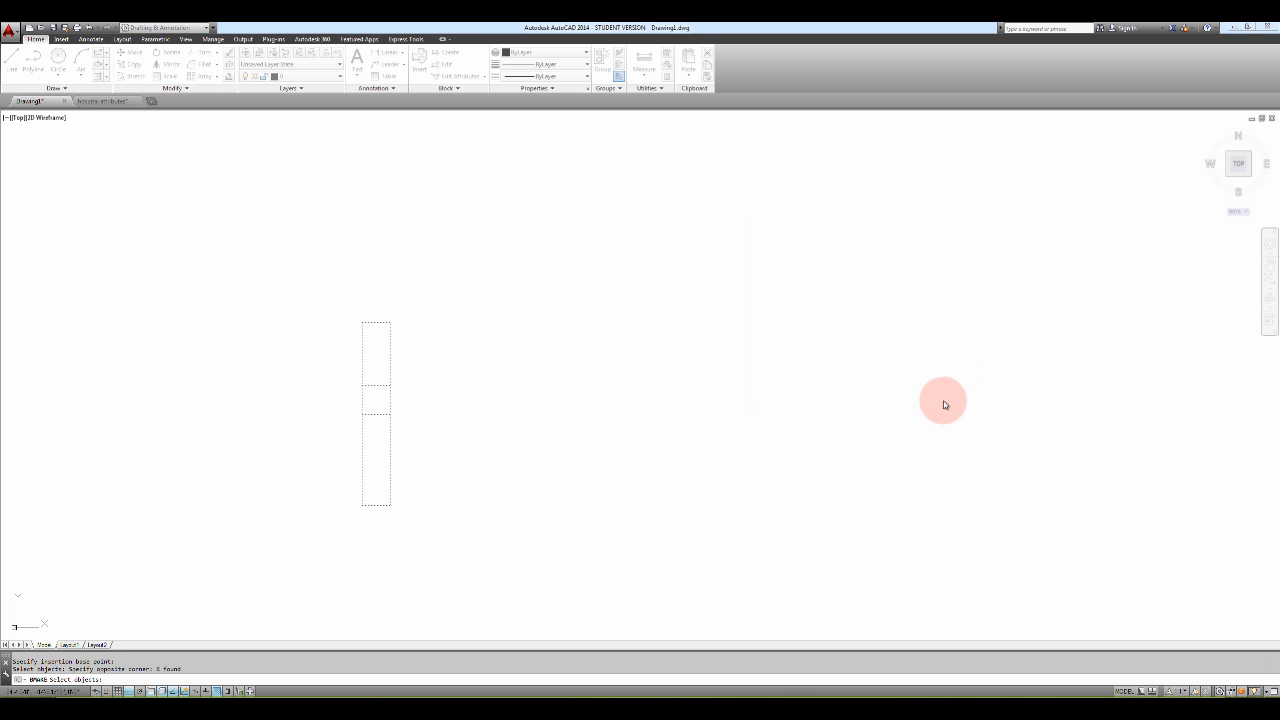
Step: Start a block insertion for the floor plan and choose the window block
scroll(809, 354, down, 6)
middle_drag(934, 405, 571, 409)
middle_drag(666, 366, 574, 391)
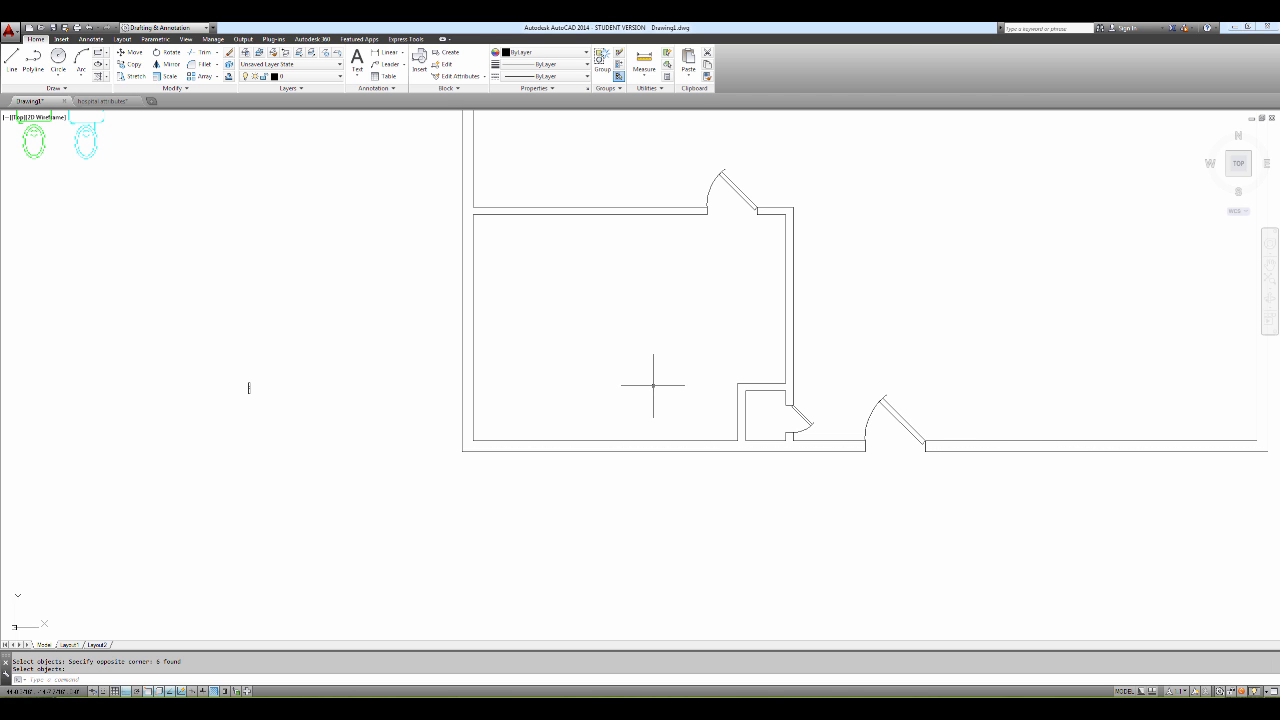
text(i)
key(Return)
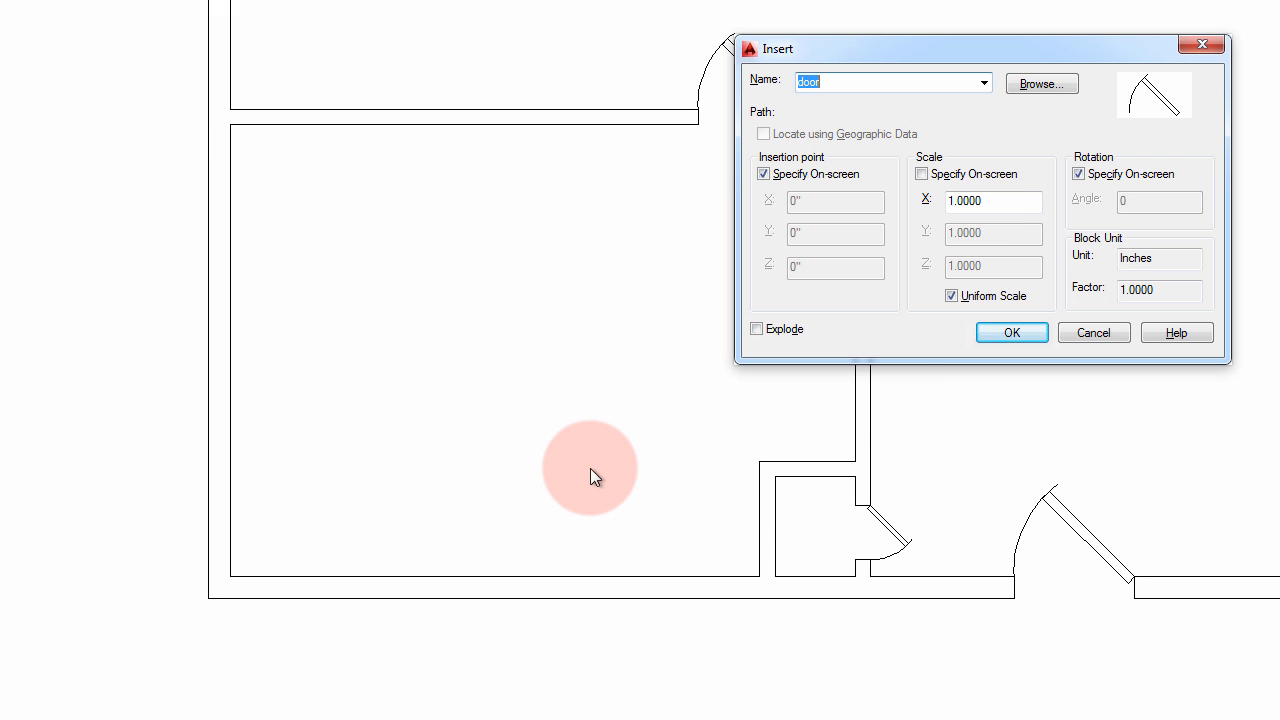
click(984, 82)
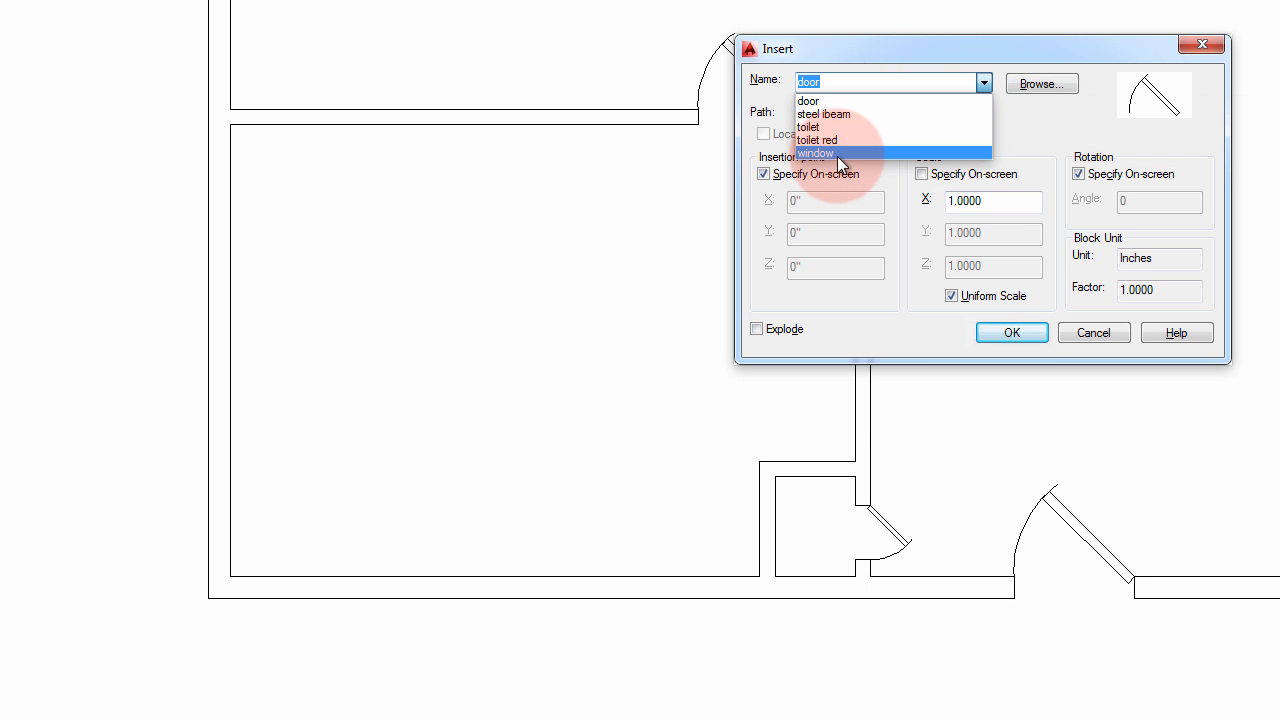
click(837, 154)
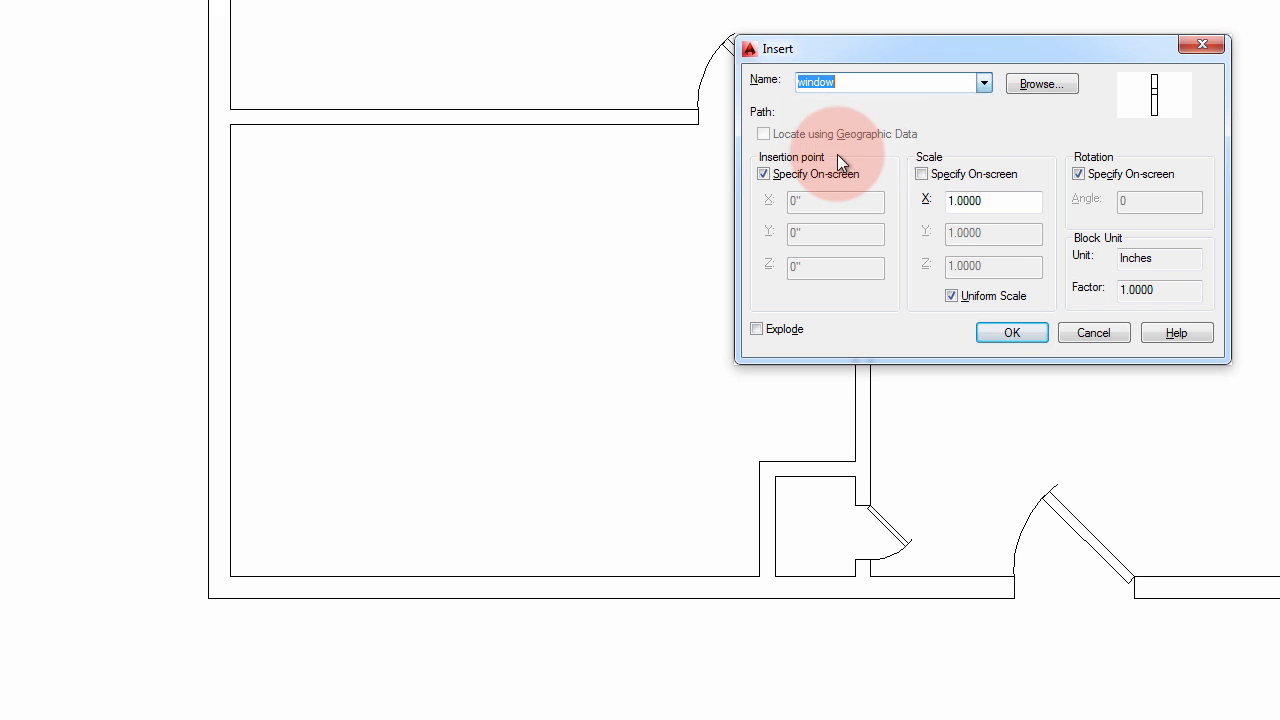
Step: Insert the window with X scale 36 and uniform scale off, unrotated, at the midpoint of the lower room's bottom inner wall line
double_click(996, 201)
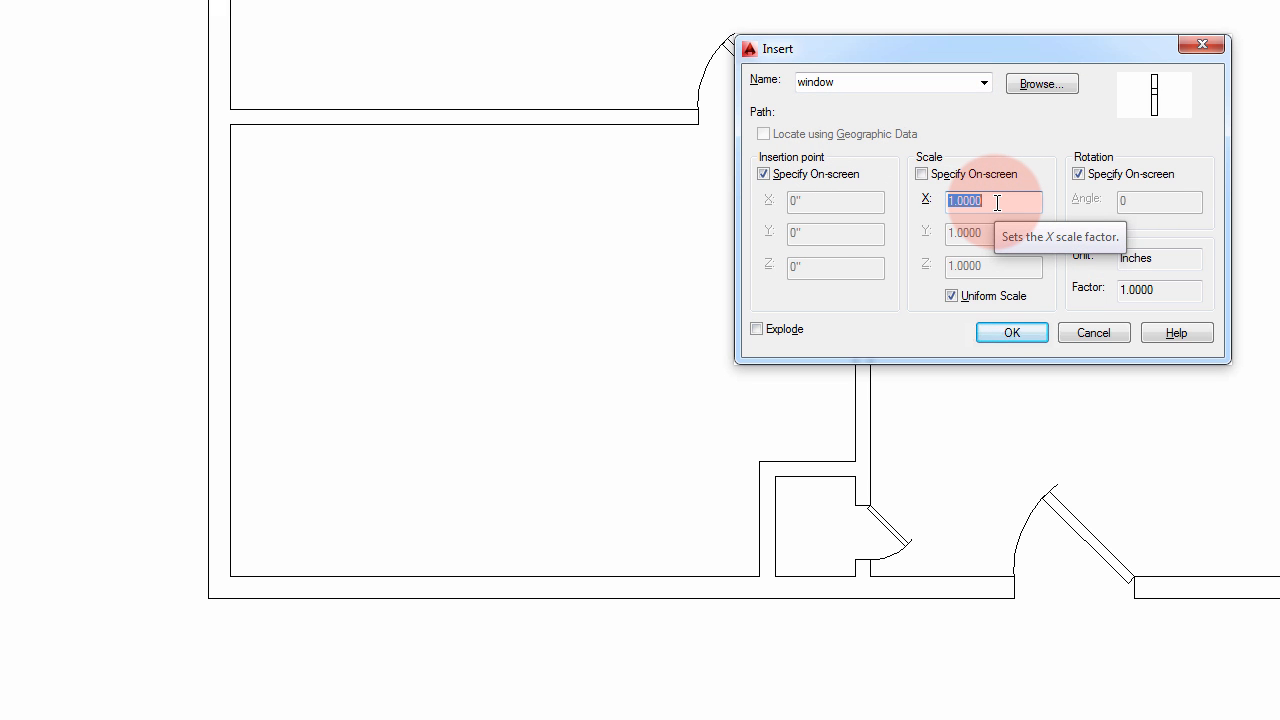
text(36)
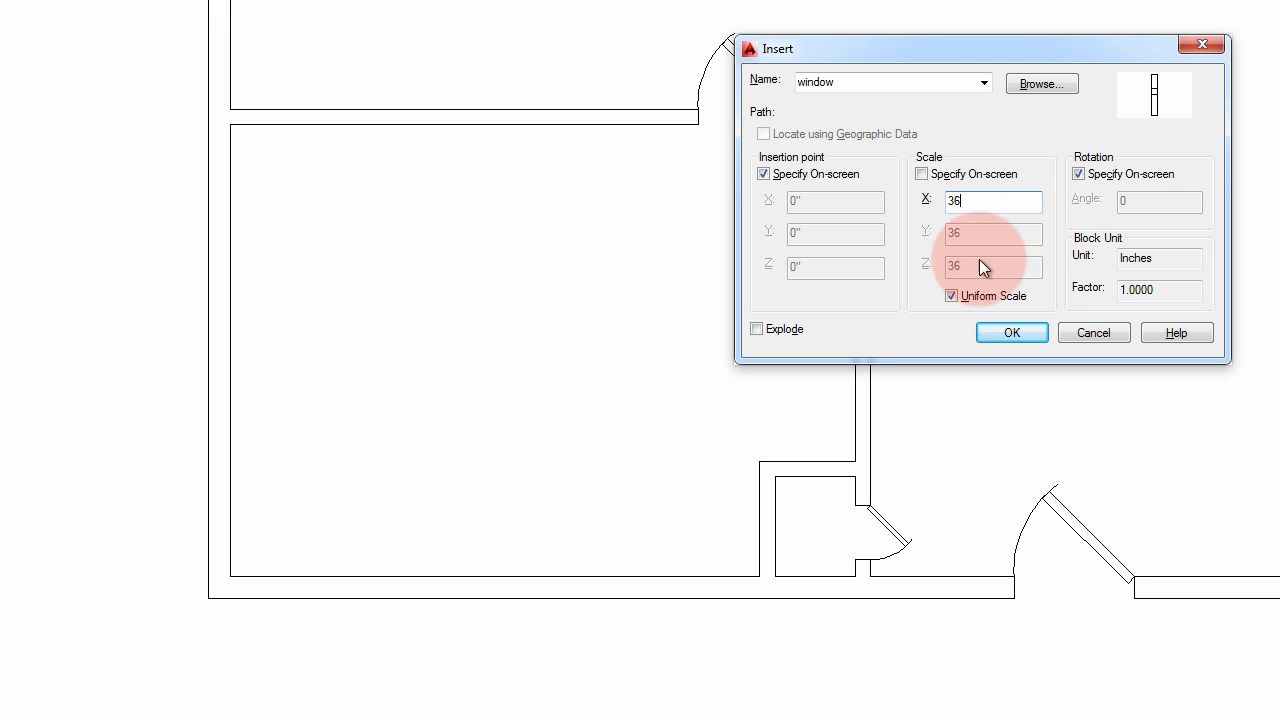
click(962, 296)
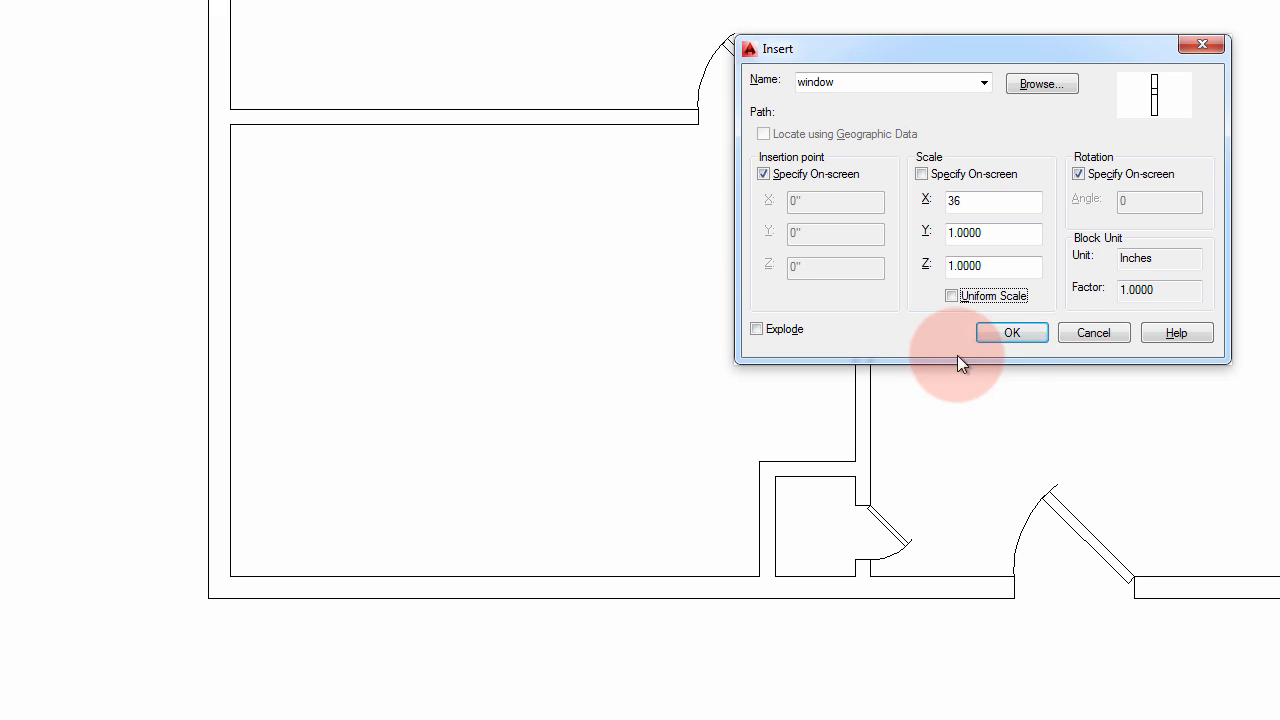
click(1001, 336)
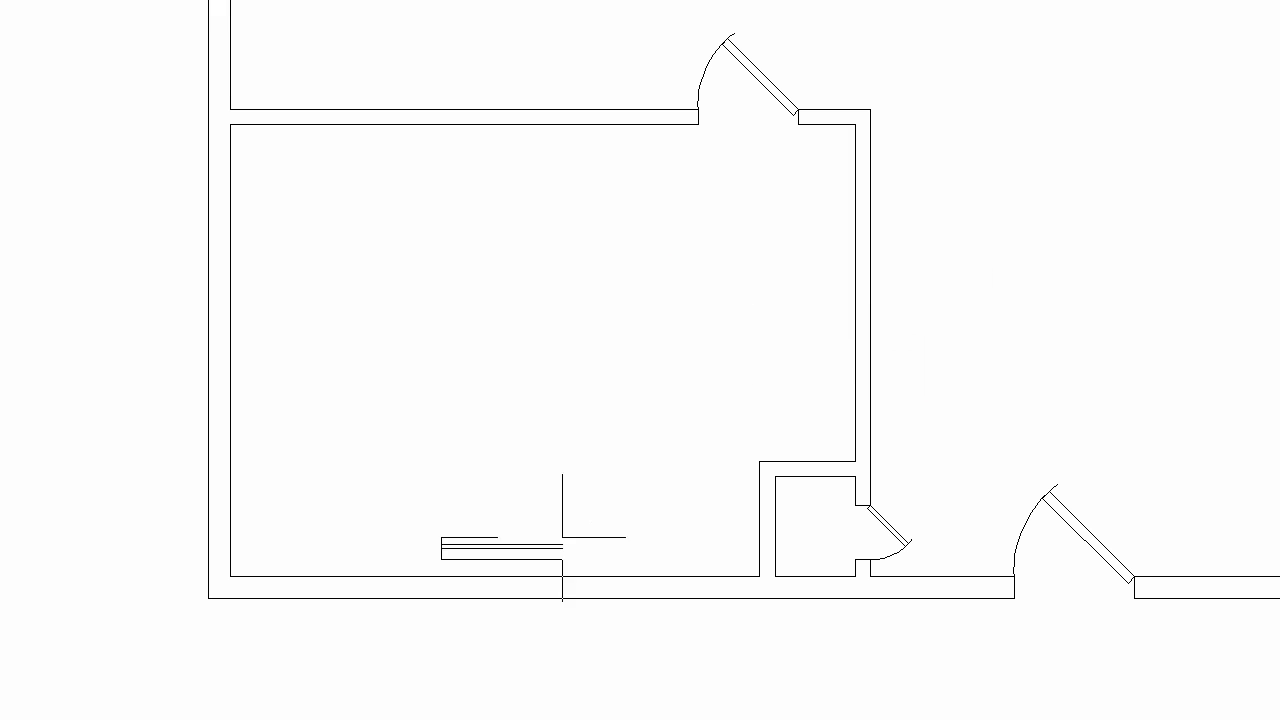
click(495, 577)
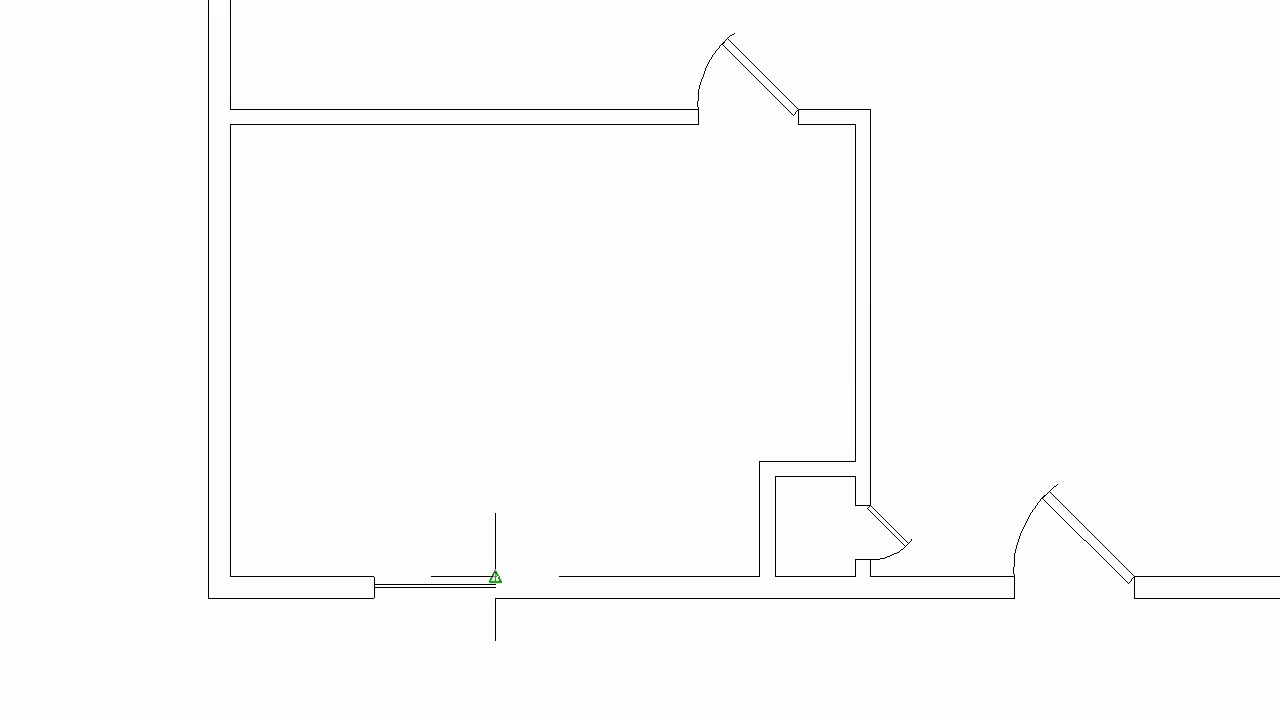
click(705, 457)
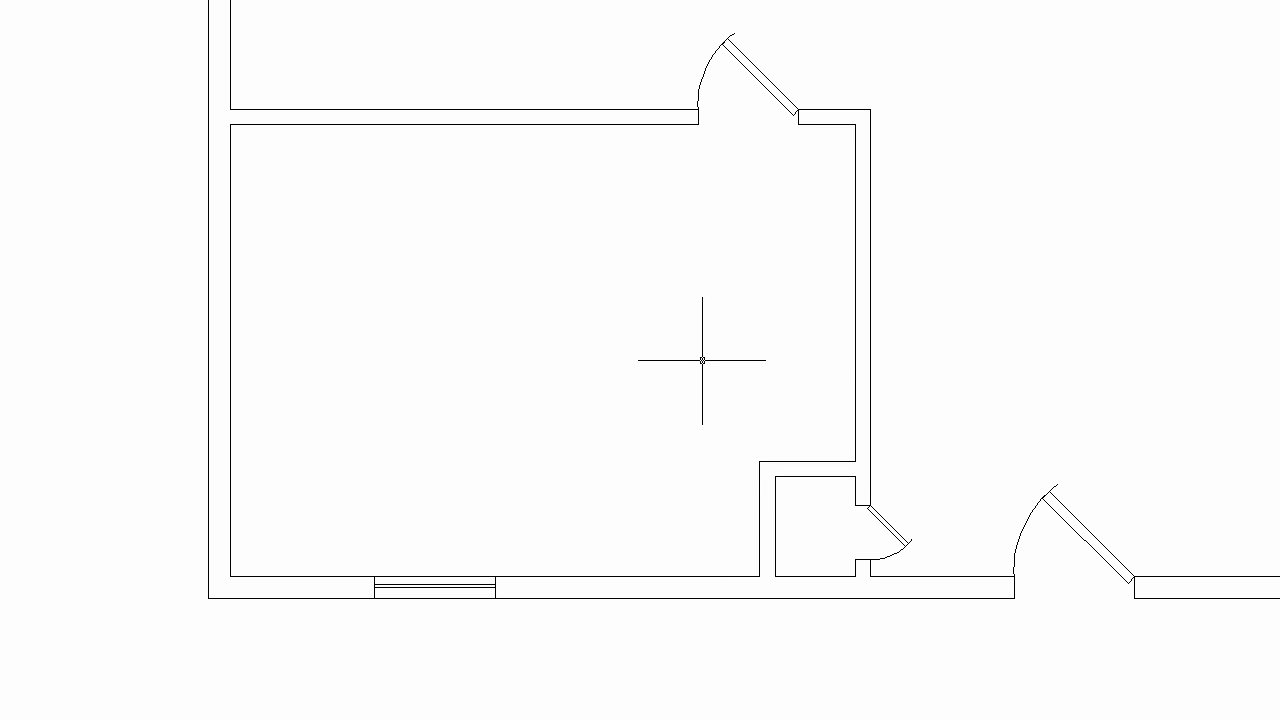
Step: Insert the window block with X scale 36 at the midpoint of the lower room's left inner wall line, rotated upright to fit within the wall
key(Return)
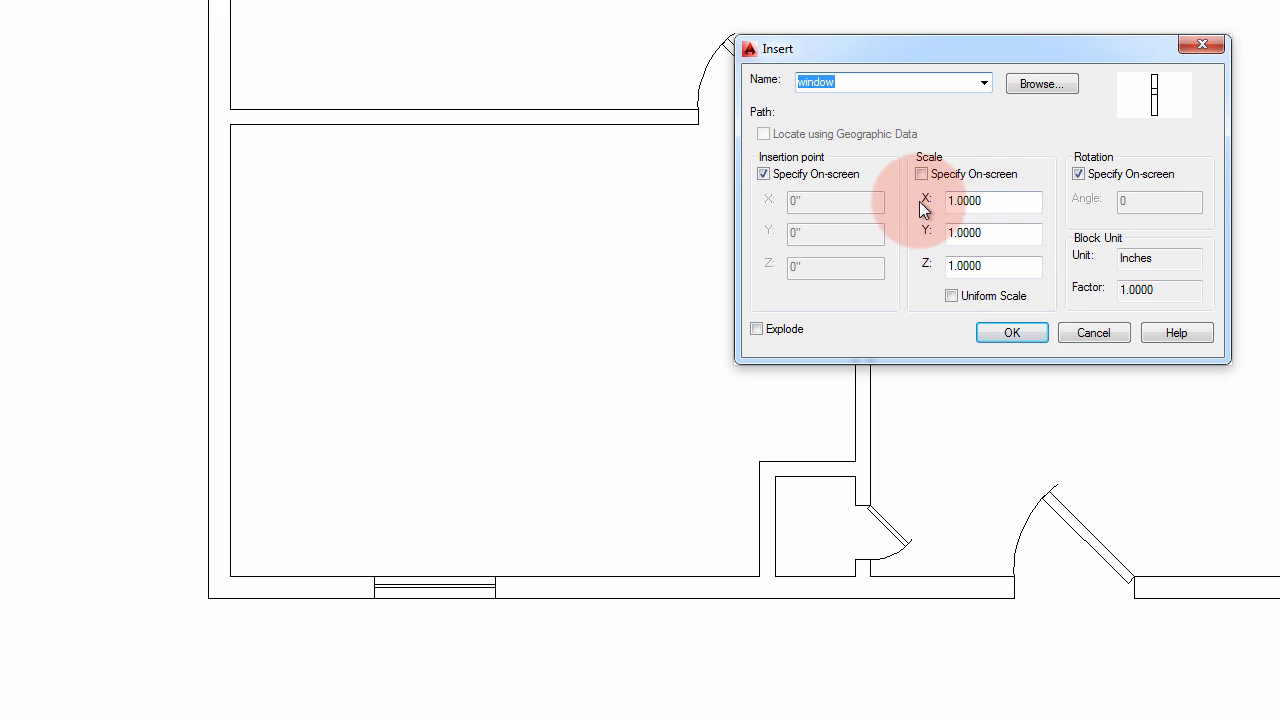
double_click(992, 202)
text(36)
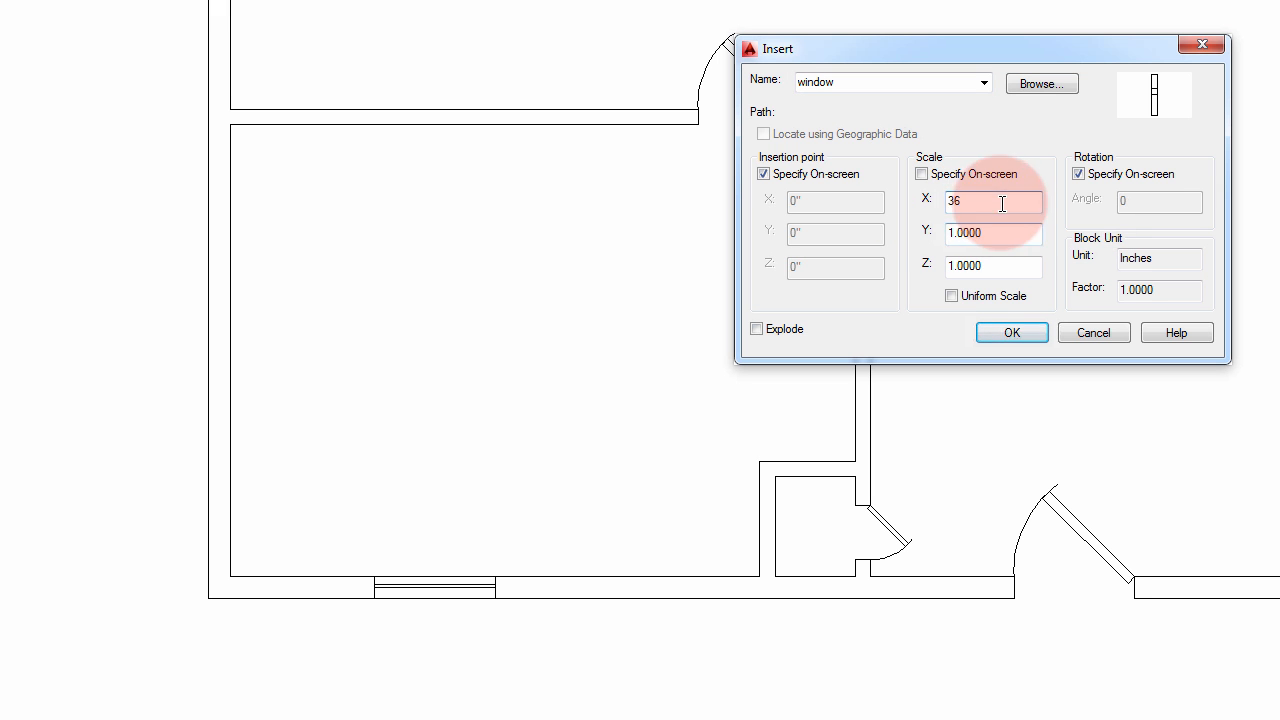
click(1012, 332)
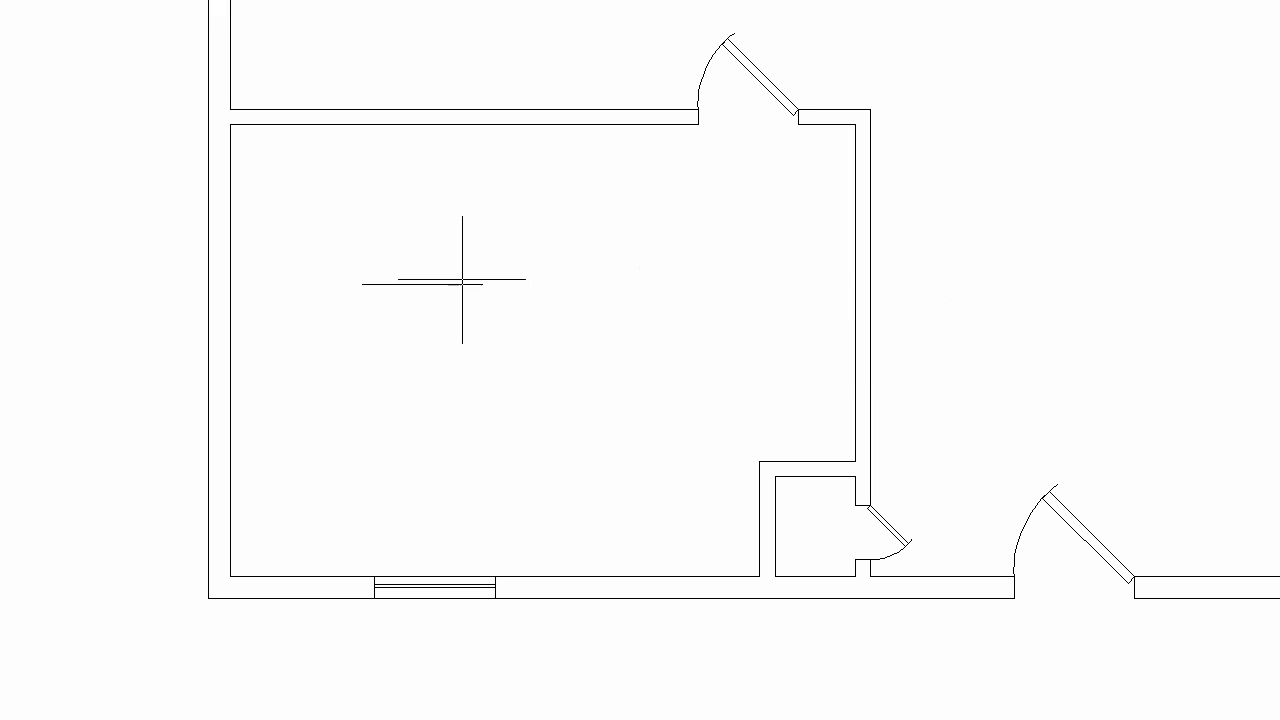
click(231, 318)
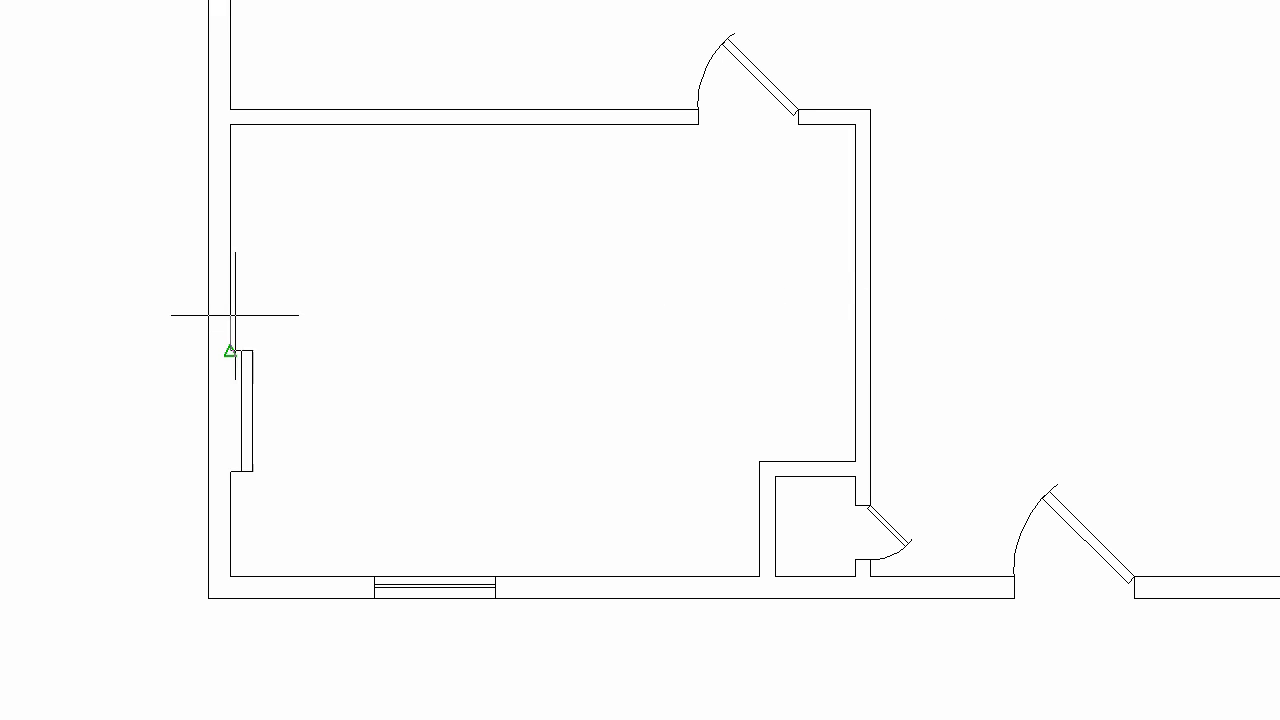
click(272, 422)
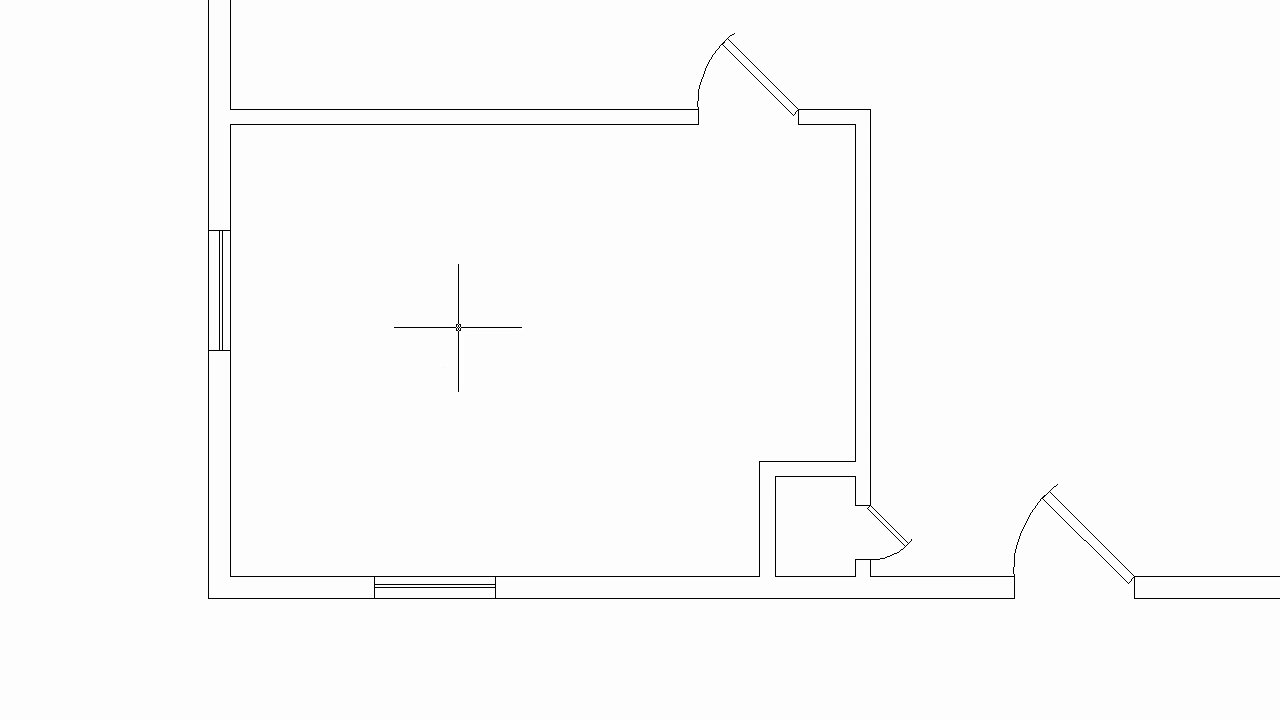
Step: Insert another window block with X scale 24 on the bottom inner wall line, between the entrance door and the right wall
key(Return)
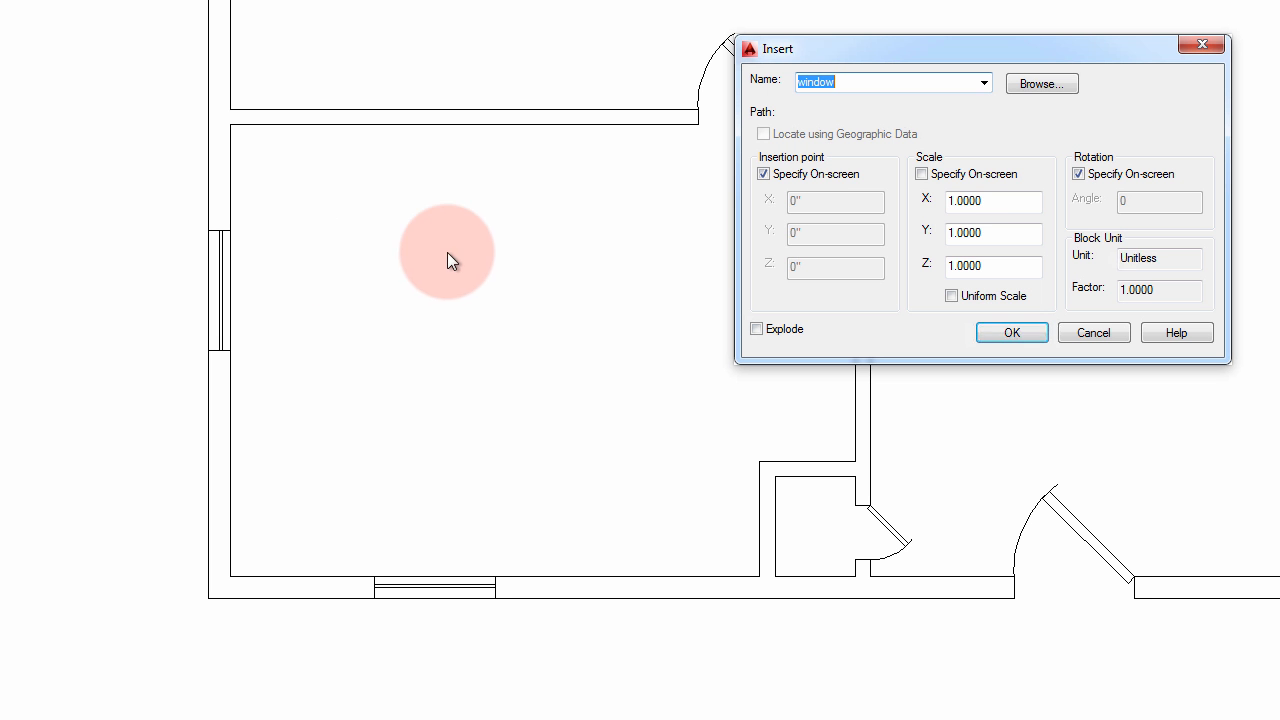
click(988, 202)
double_click(988, 202)
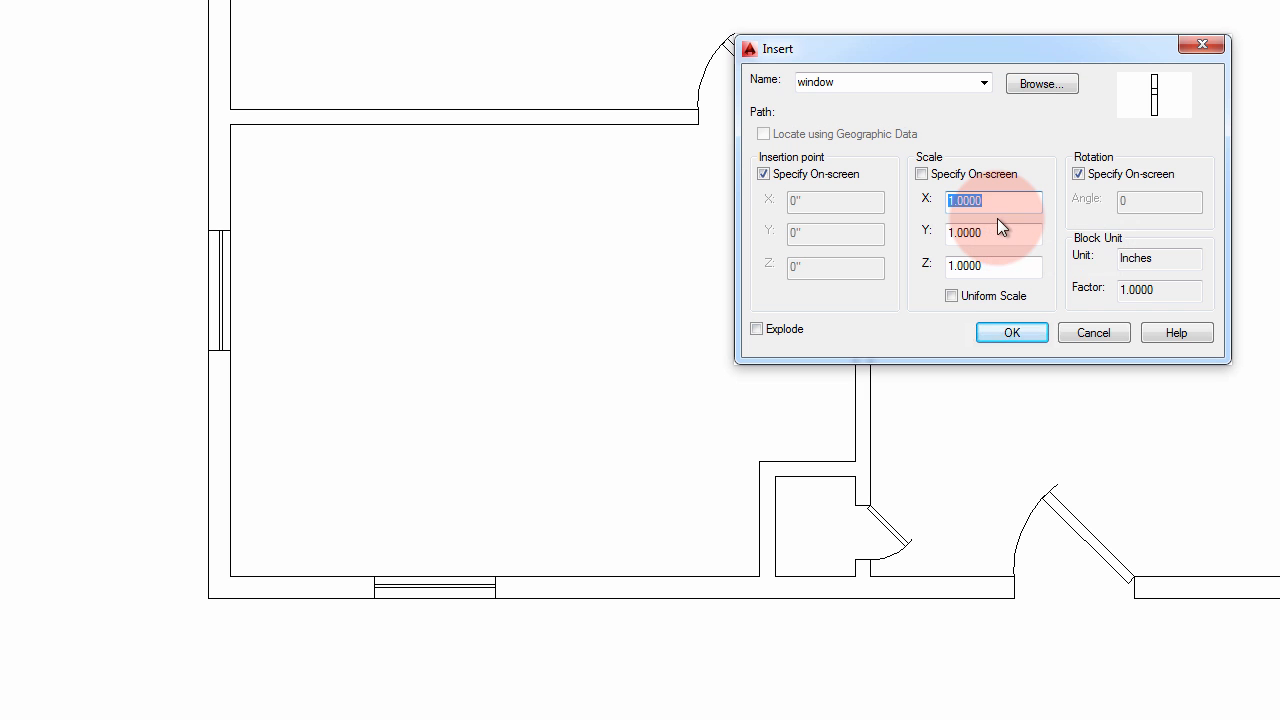
text(24)
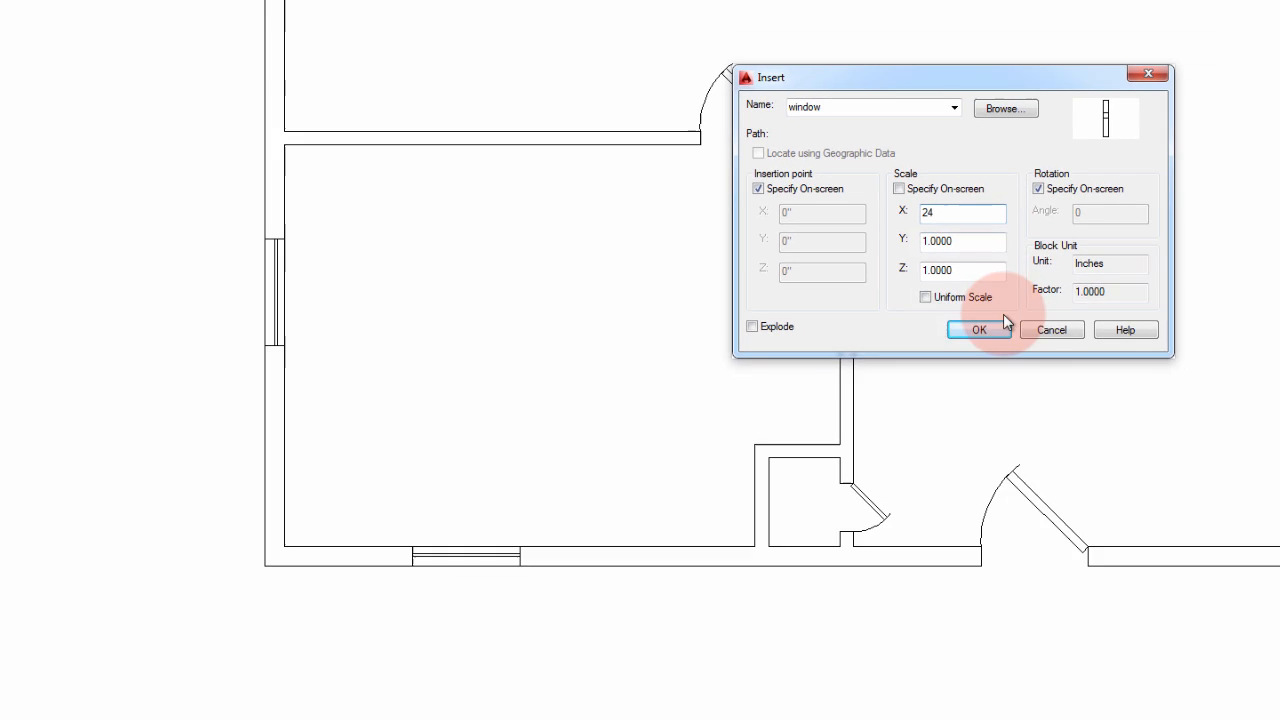
click(882, 322)
click(1090, 441)
click(1111, 420)
Step: Rotate the new smaller window about its insertion point so that it lies within the bottom wall
text(ro)
key(Return)
click(1090, 420)
key(Return)
click(1091, 440)
click(1114, 389)
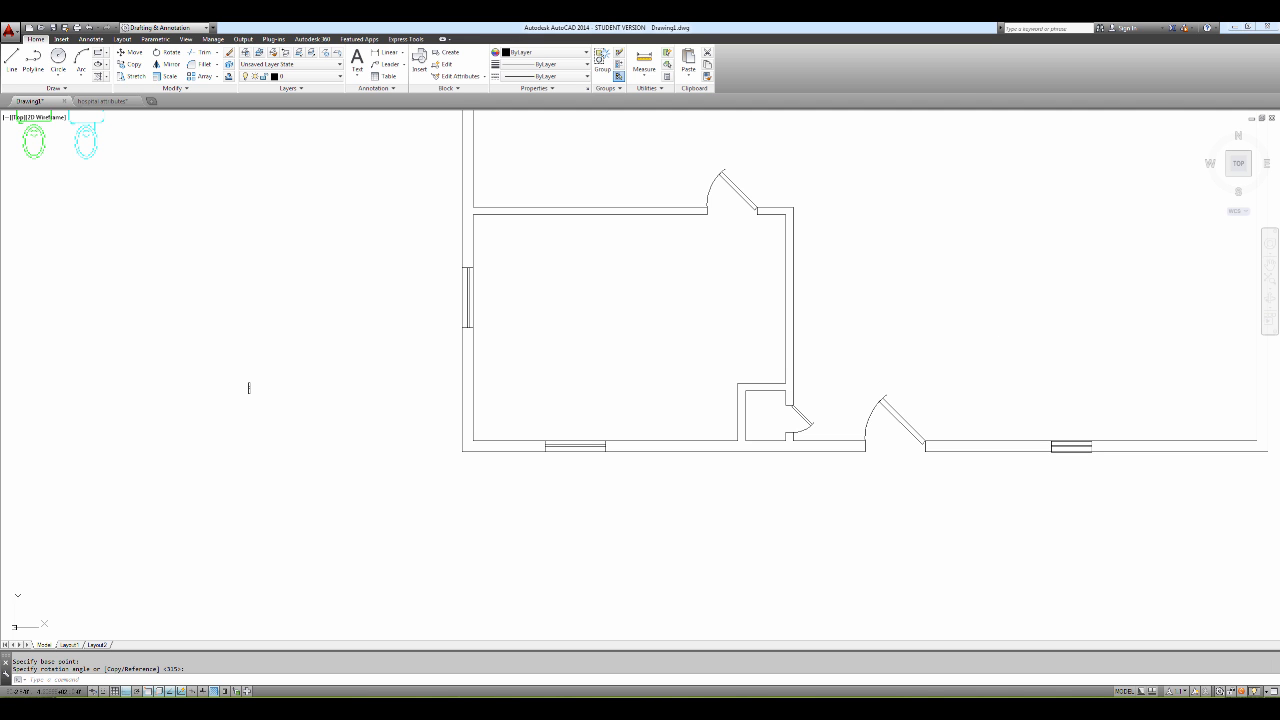
Step: Create two new layers named doors and windows
scroll(973, 303, down, 4)
middle_drag(943, 329, 880, 412)
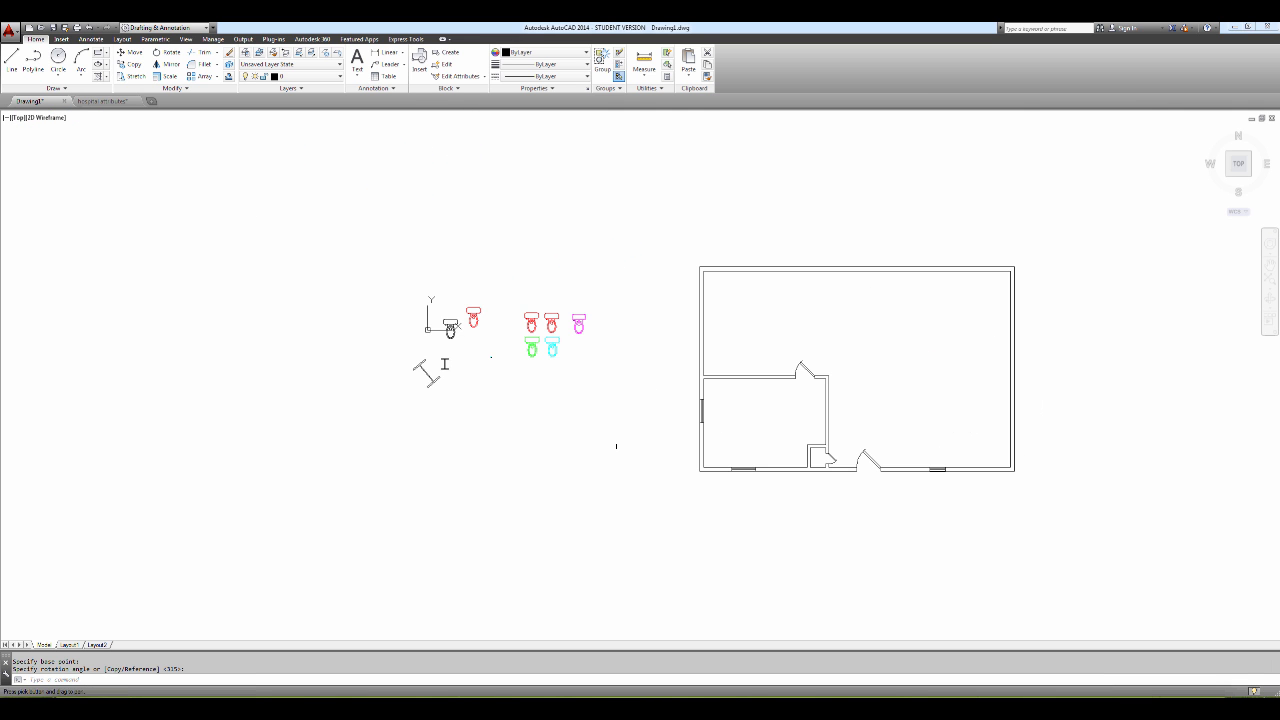
scroll(880, 412, up, 5)
scroll(880, 412, down, 4)
scroll(886, 414, up, 4)
scroll(891, 390, down, 4)
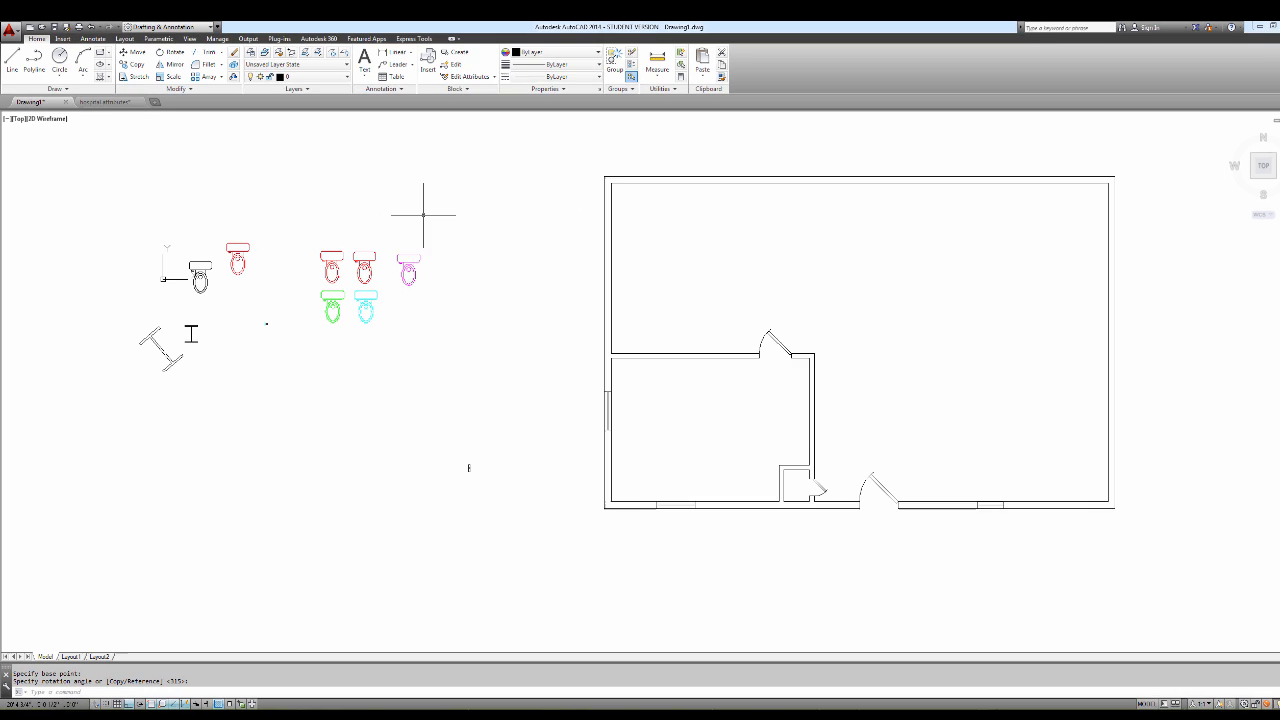
click(251, 52)
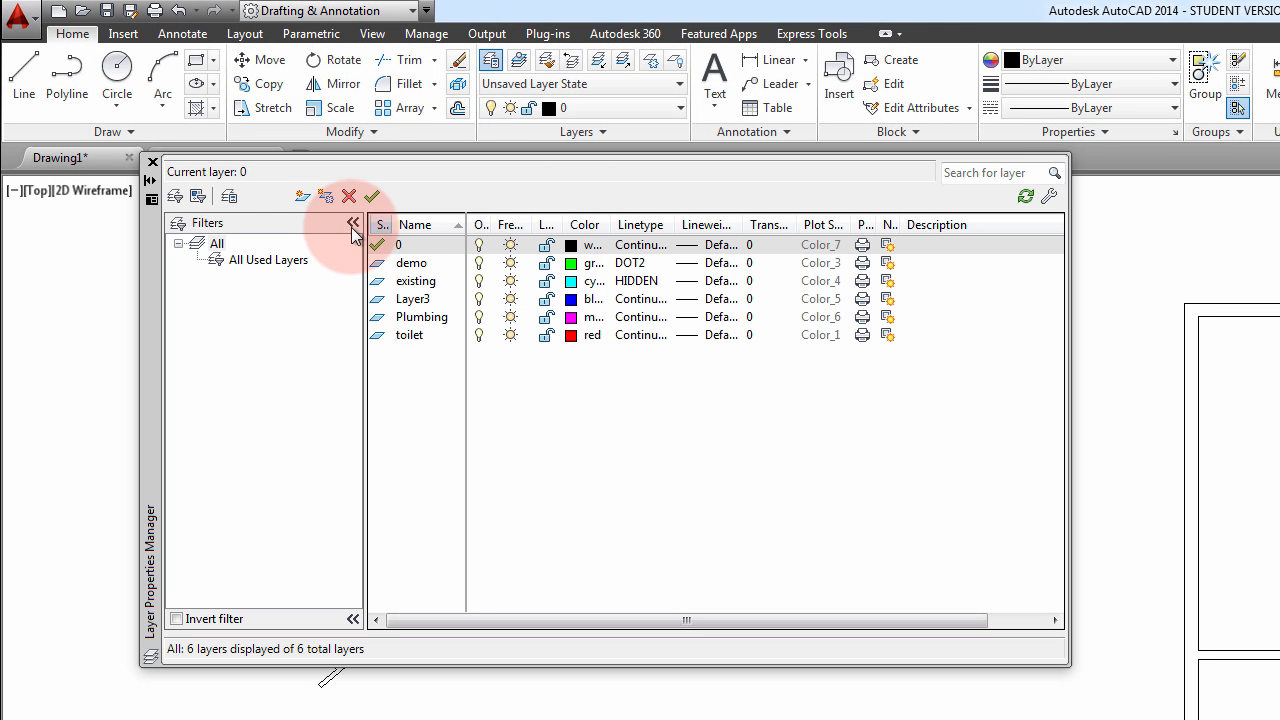
click(302, 196)
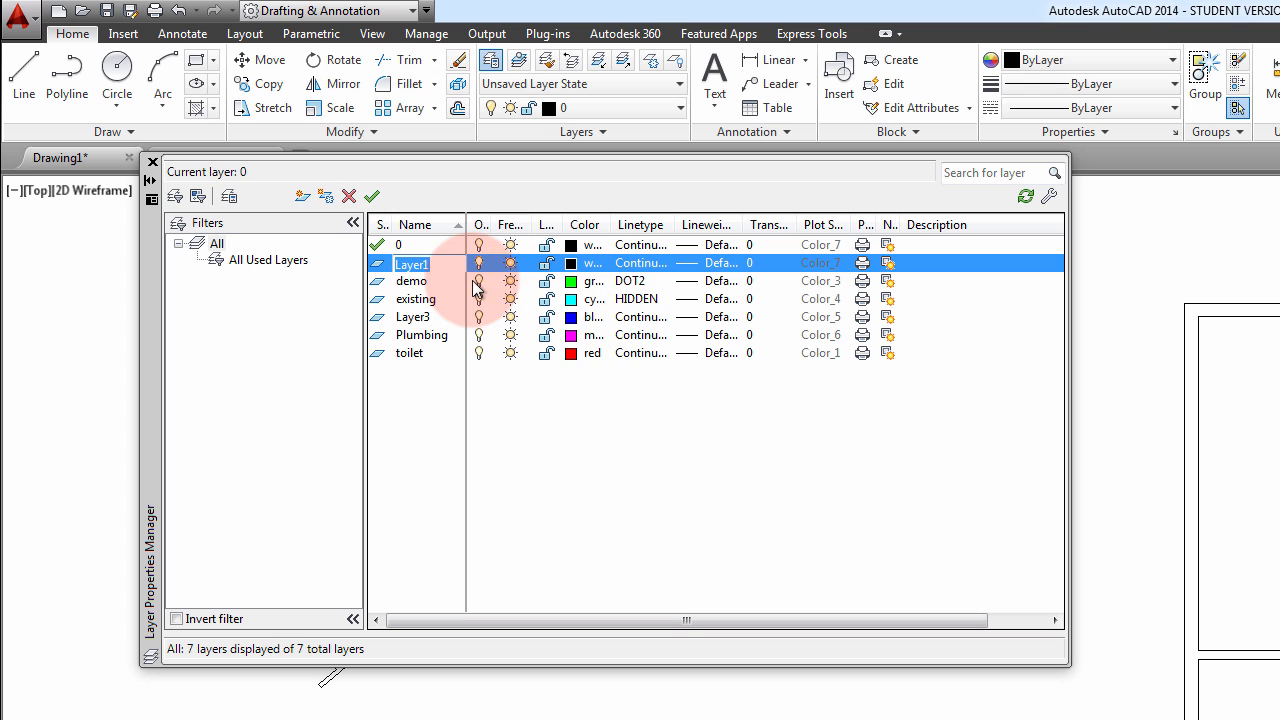
text(doors)
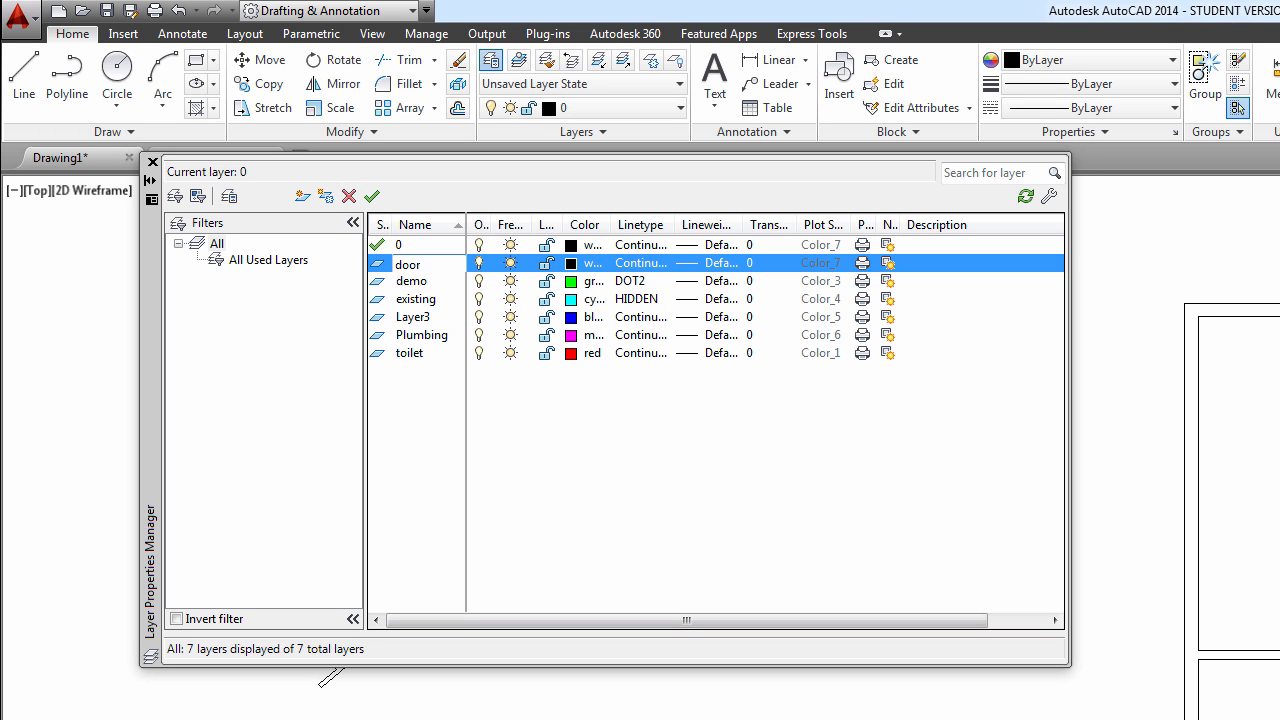
click(302, 196)
text(wind)
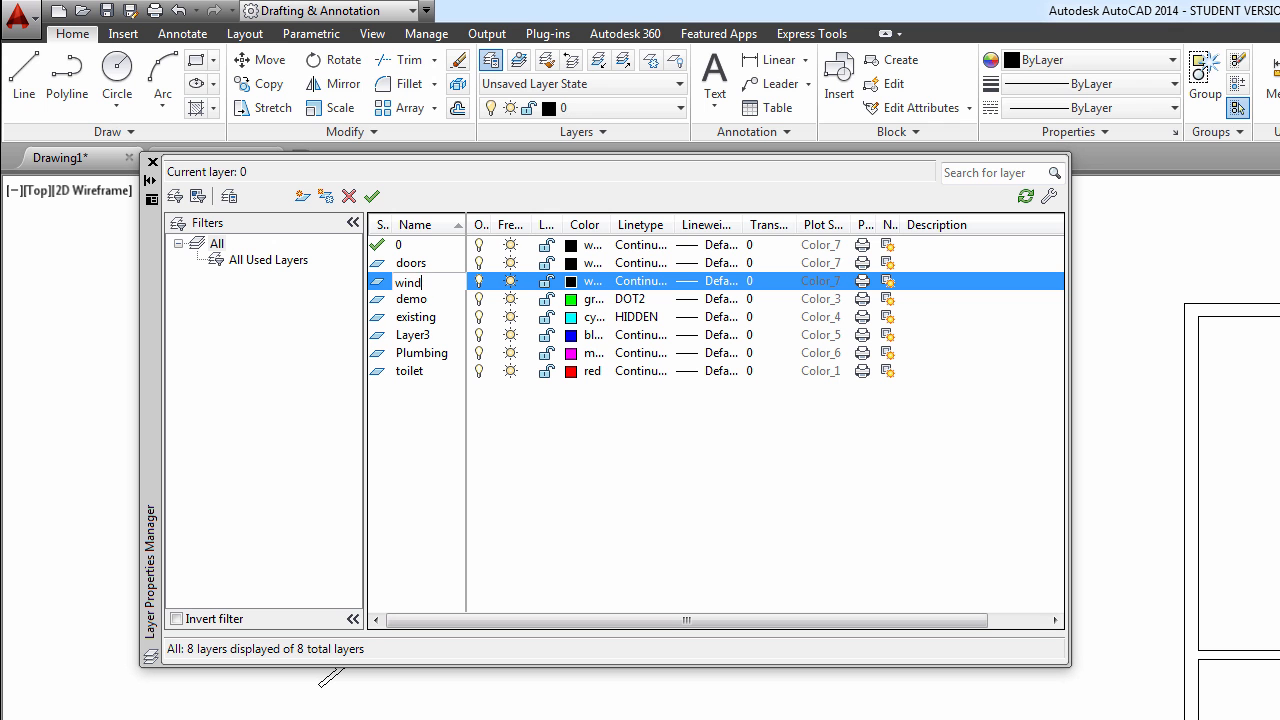
text(ows)
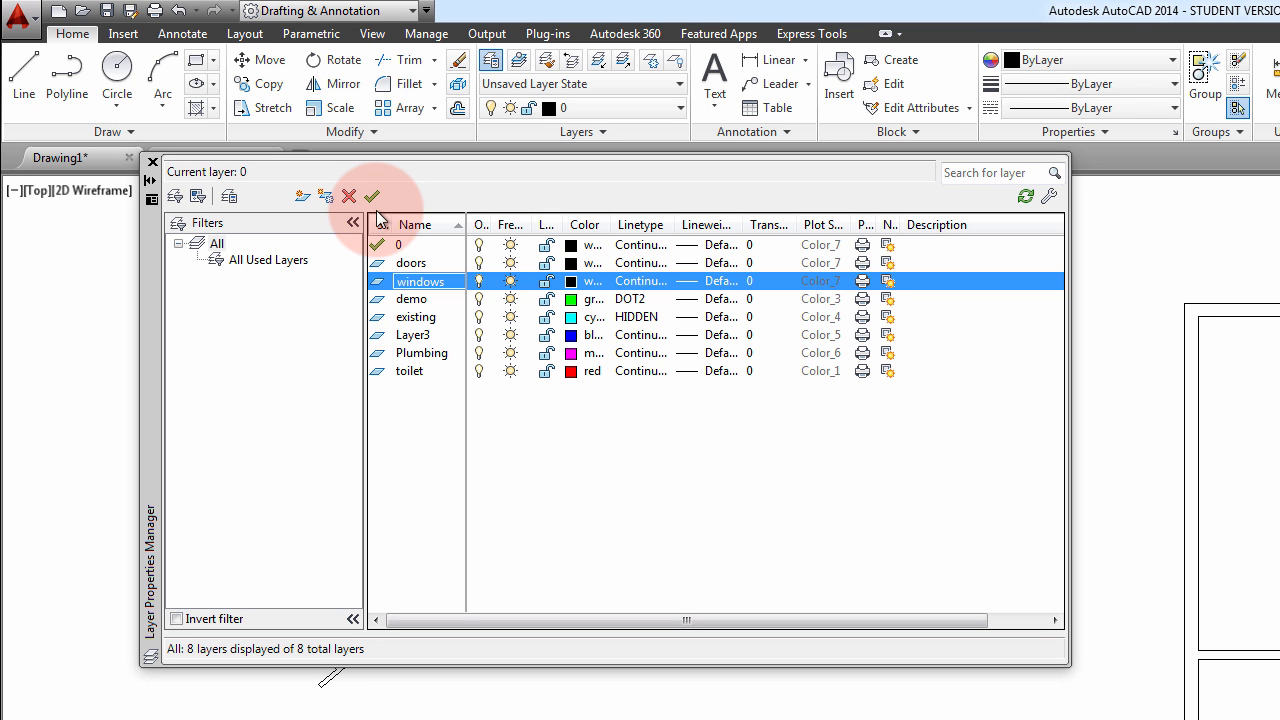
Step: Set the doors layer's color to yellow and the windows layer's color to blue, and close the layer manager
click(577, 264)
click(822, 548)
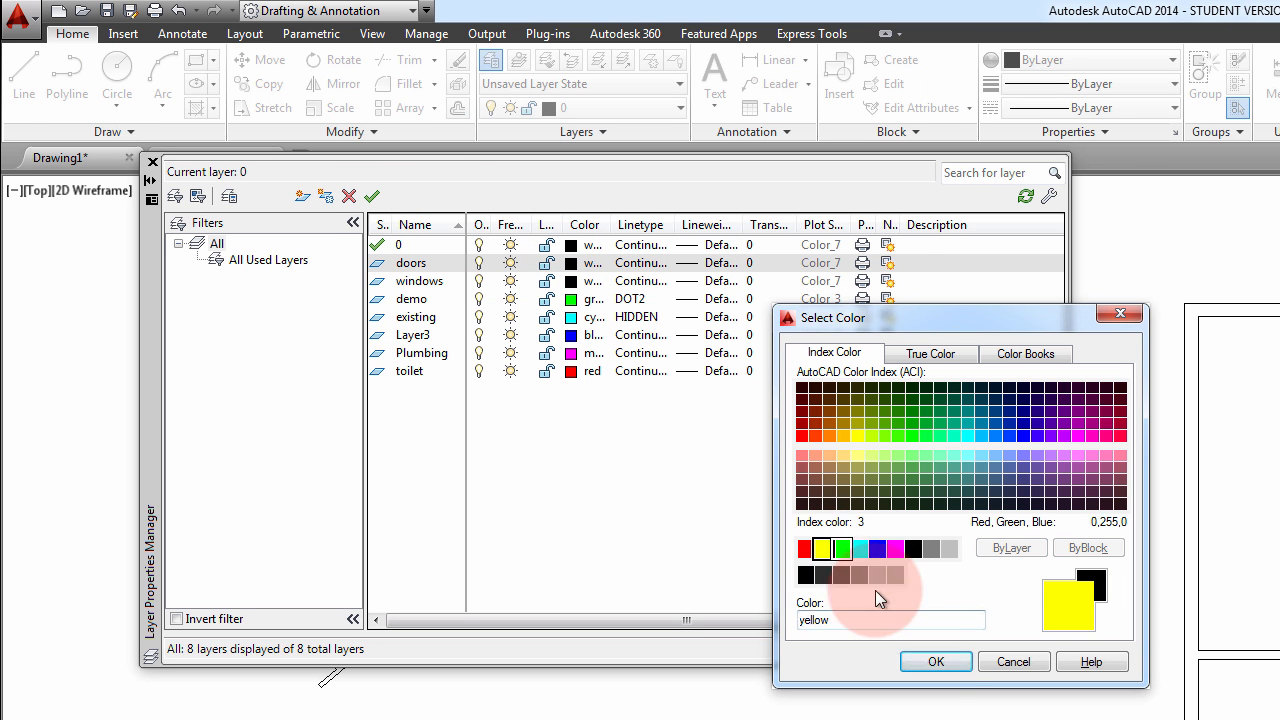
click(936, 662)
click(577, 281)
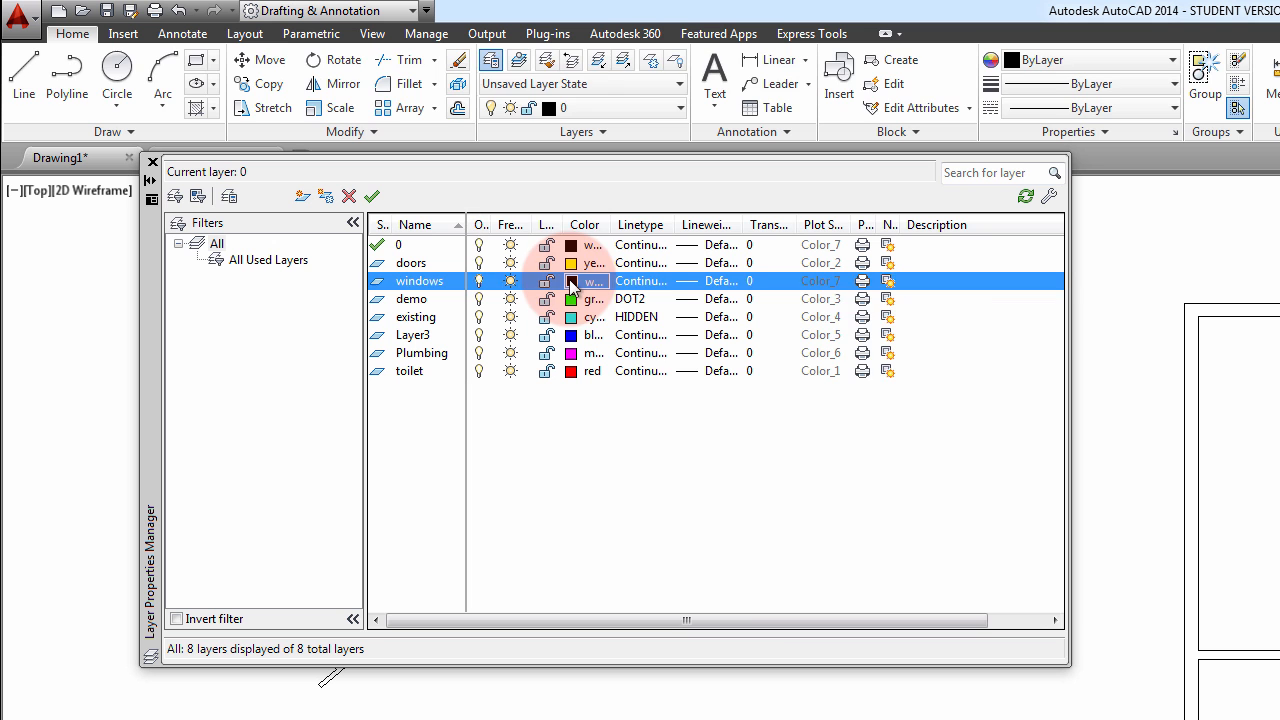
click(876, 548)
click(884, 552)
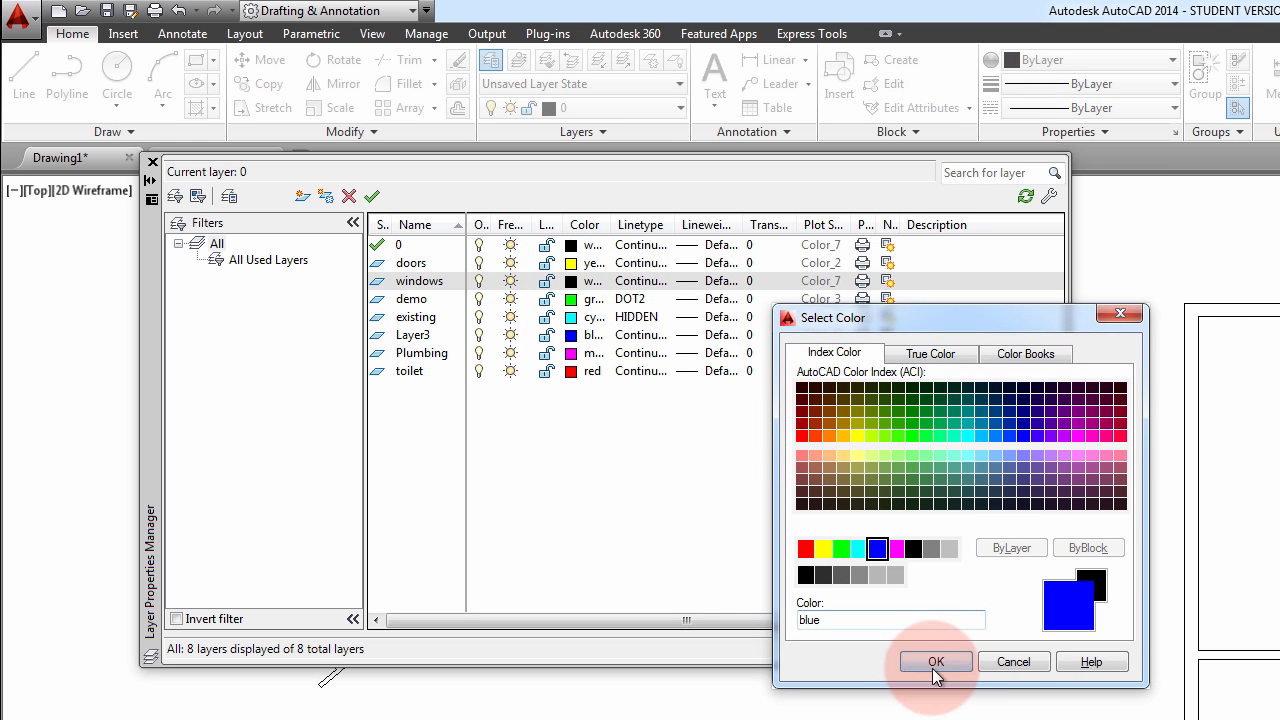
click(935, 662)
click(150, 158)
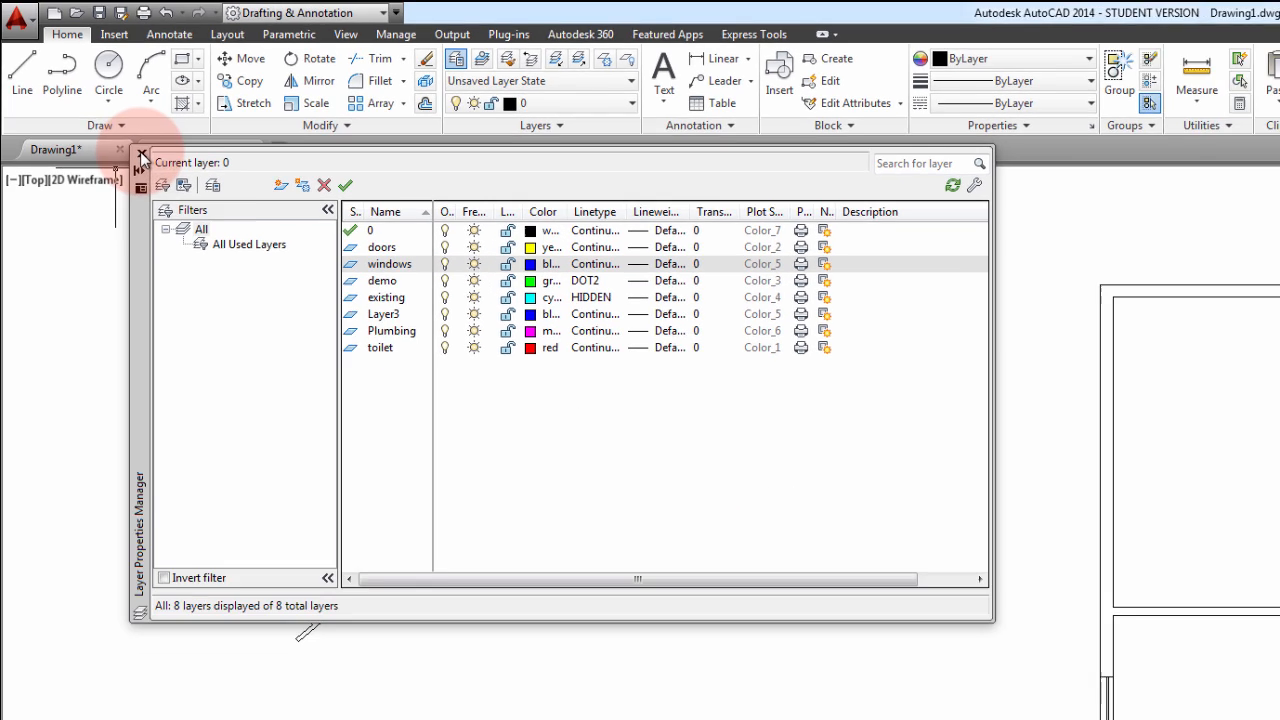
Step: Move the three door blocks in the floor plan to the doors layer
click(771, 348)
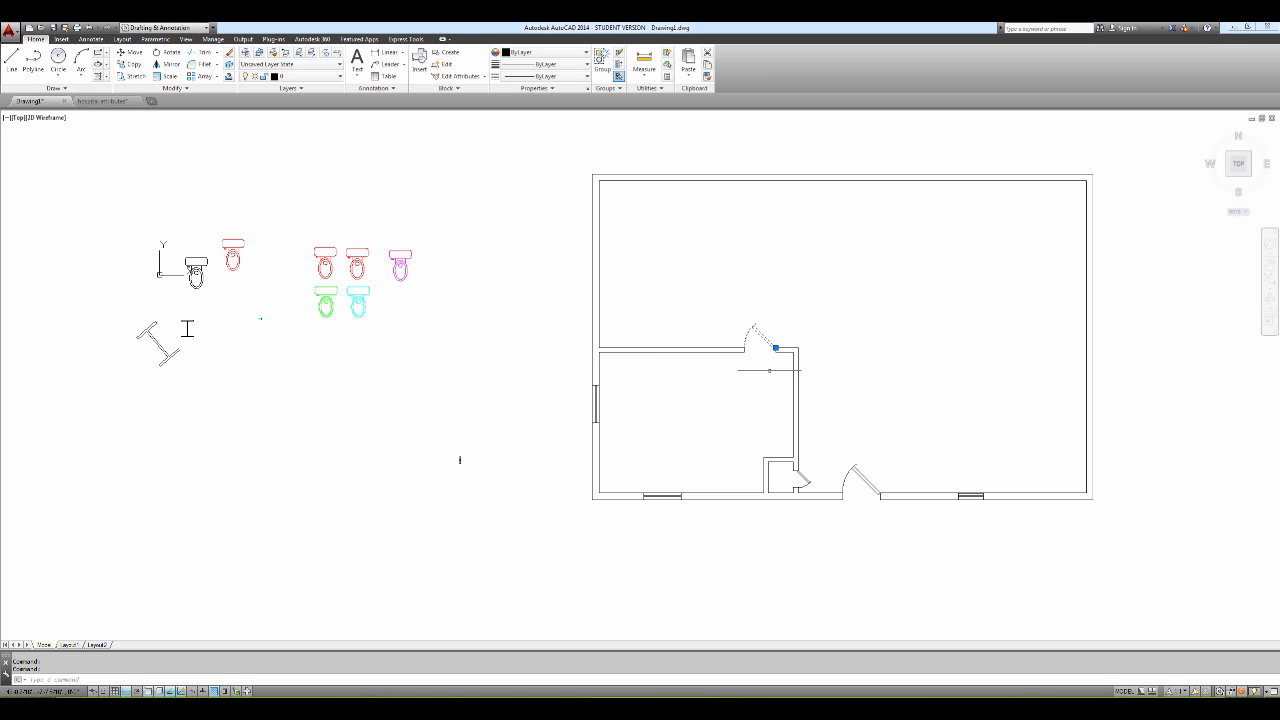
click(798, 473)
click(340, 76)
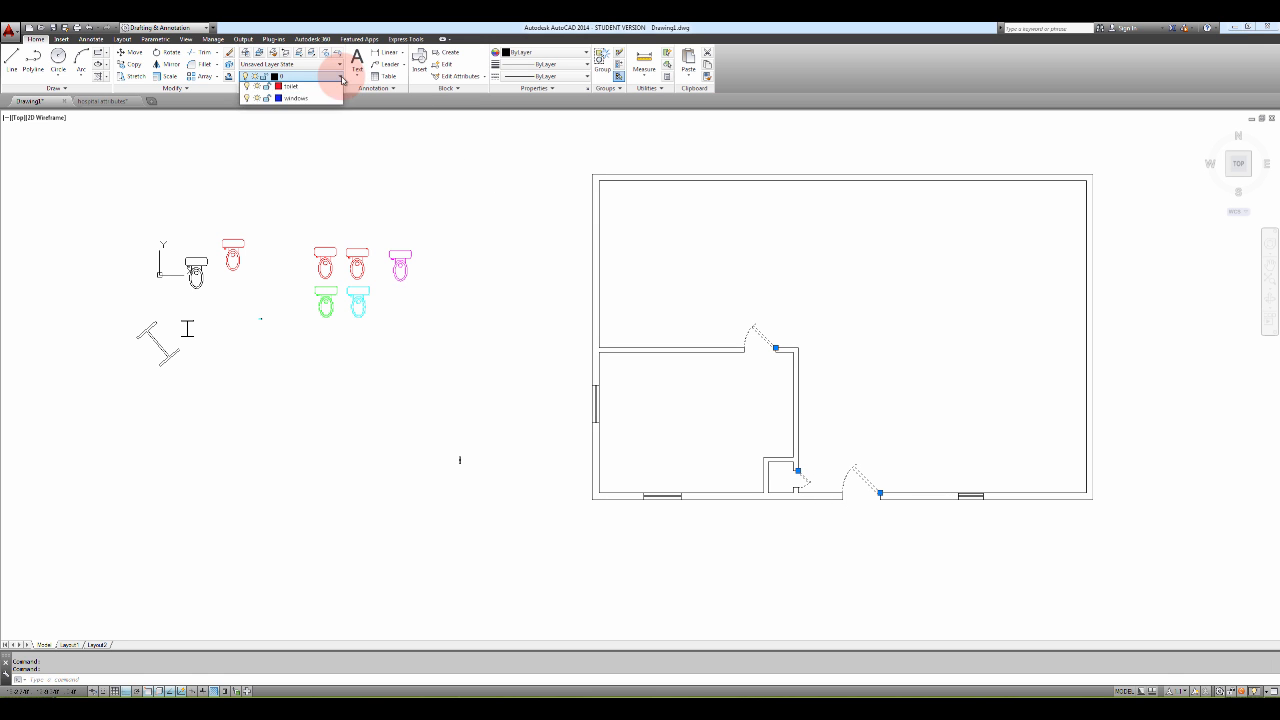
click(298, 112)
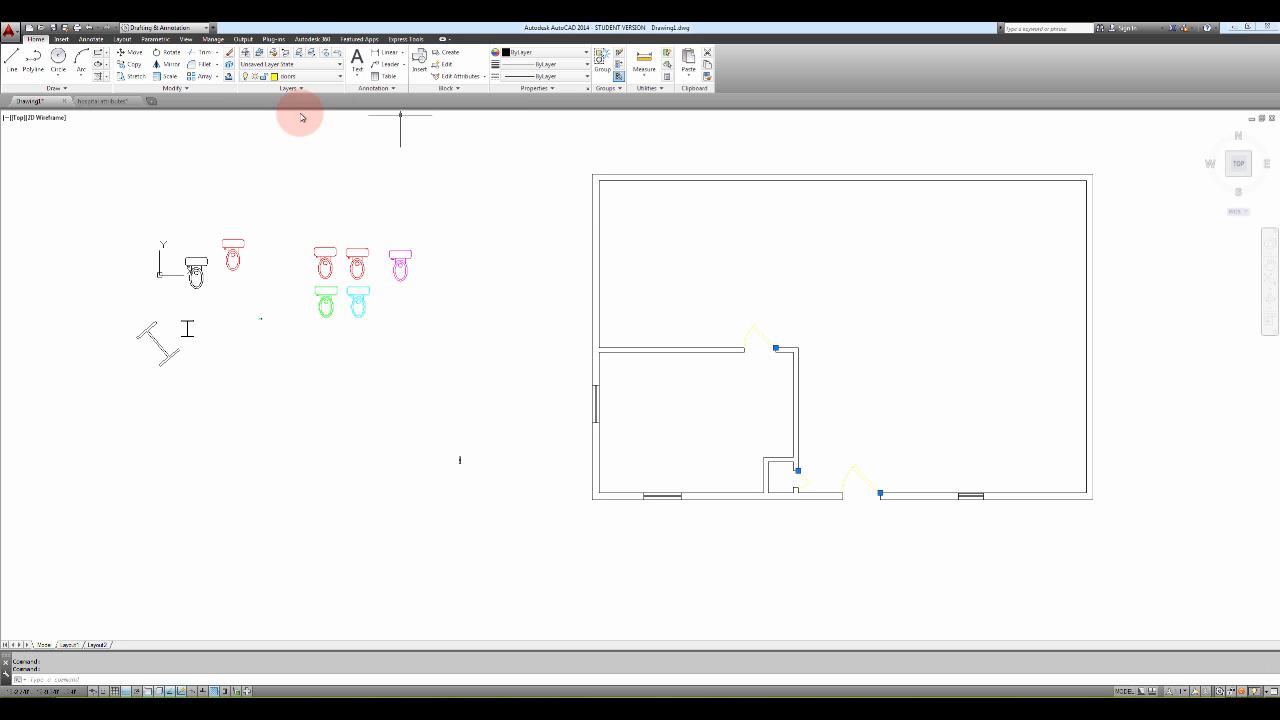
key(Escape)
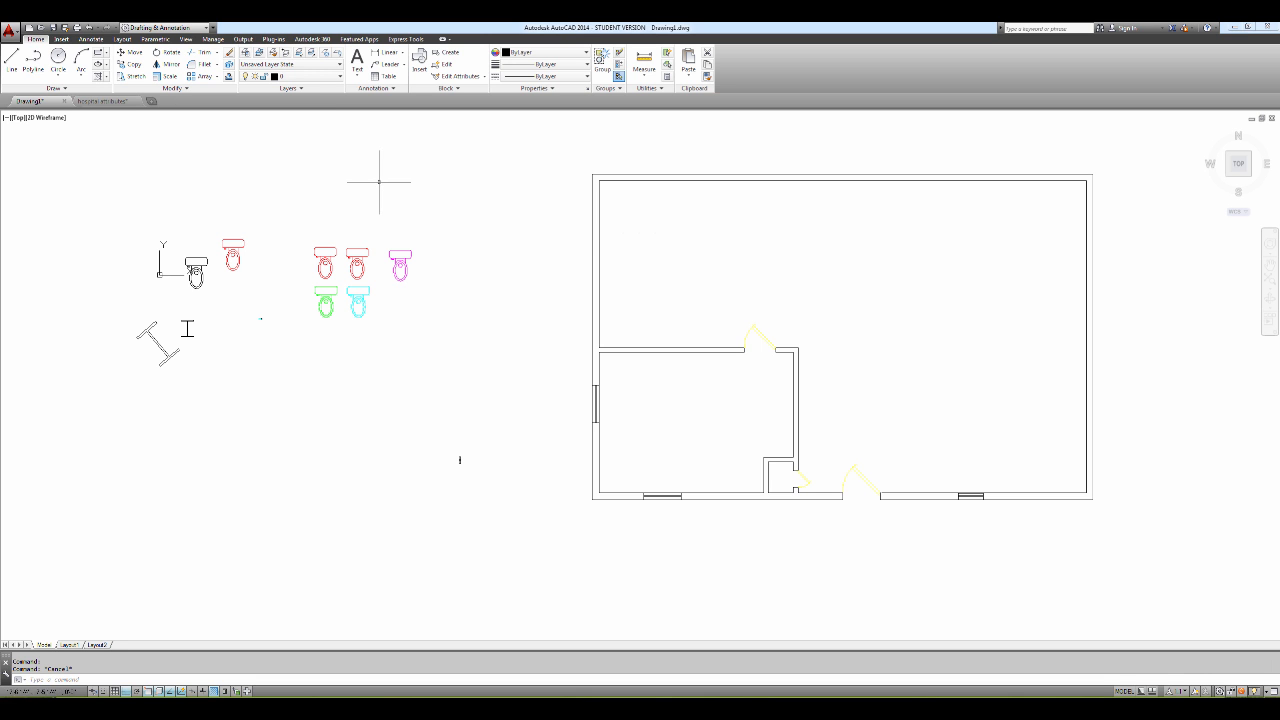
Step: Move the three window blocks in the floor plan's walls to the windows layer
click(309, 76)
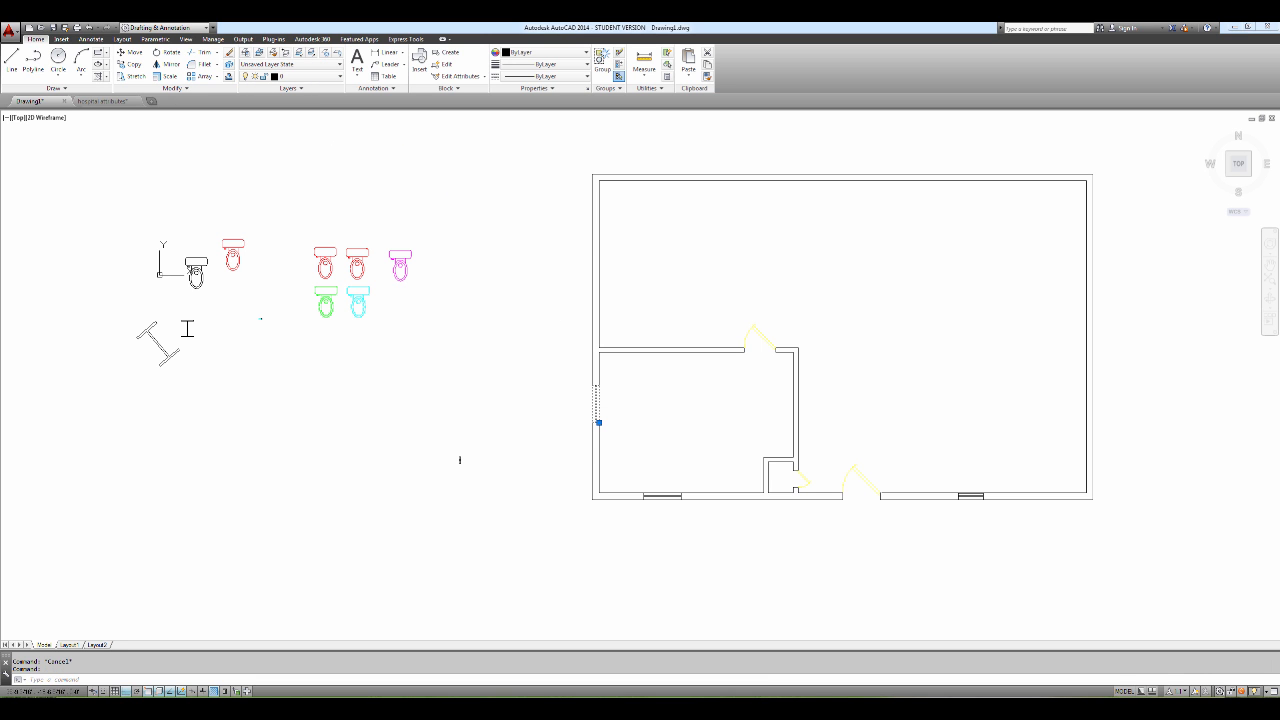
click(678, 494)
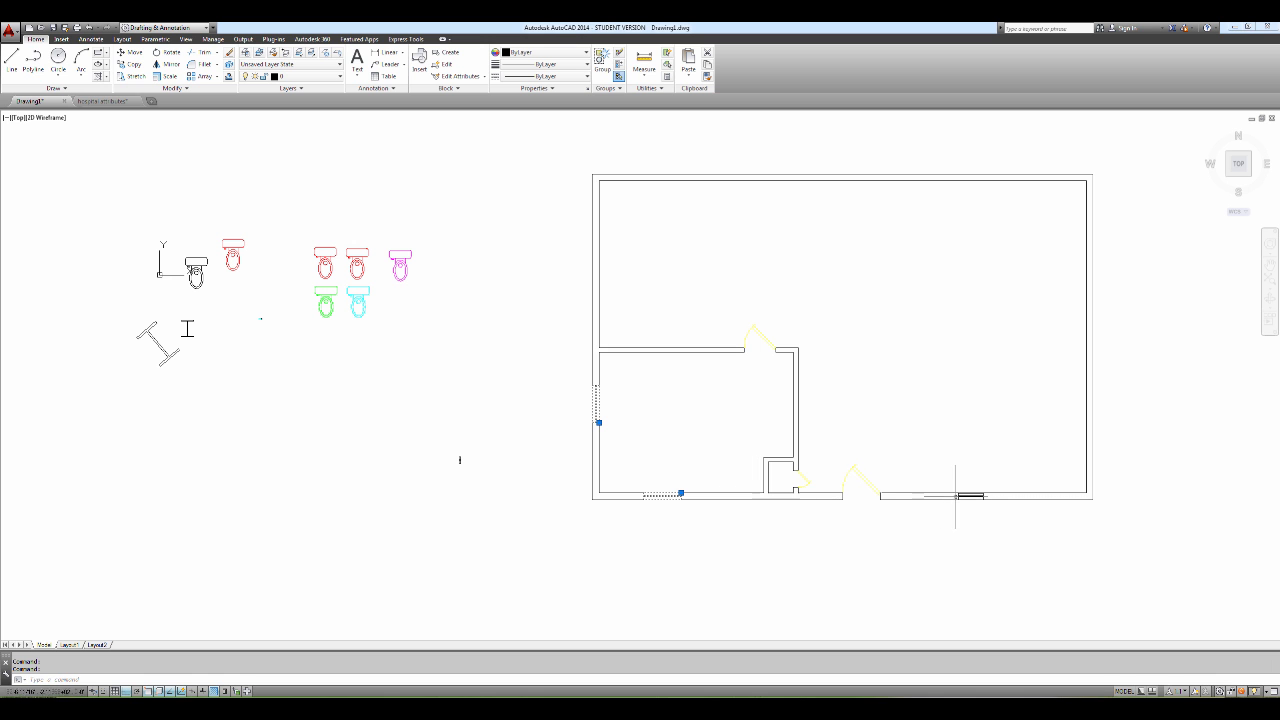
click(300, 76)
click(295, 181)
key(Escape)
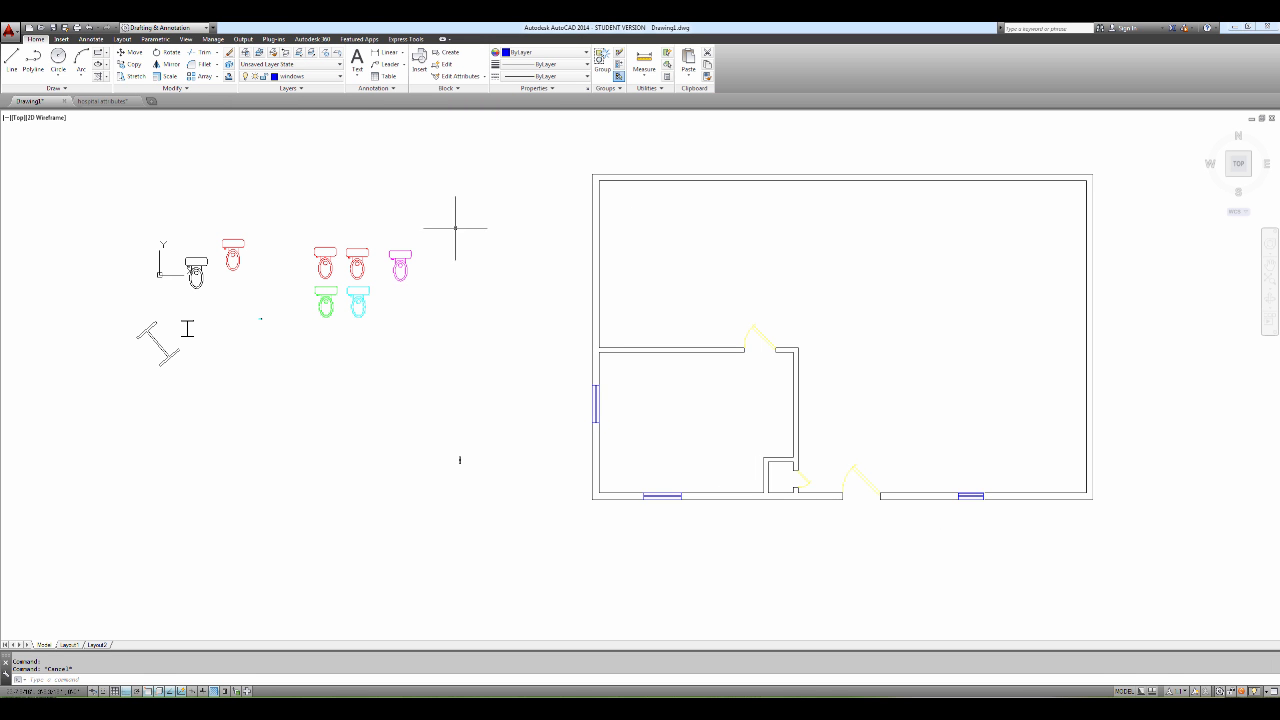
Step: Change the doors layer's color to index color 103 and close the layer manager
click(244, 52)
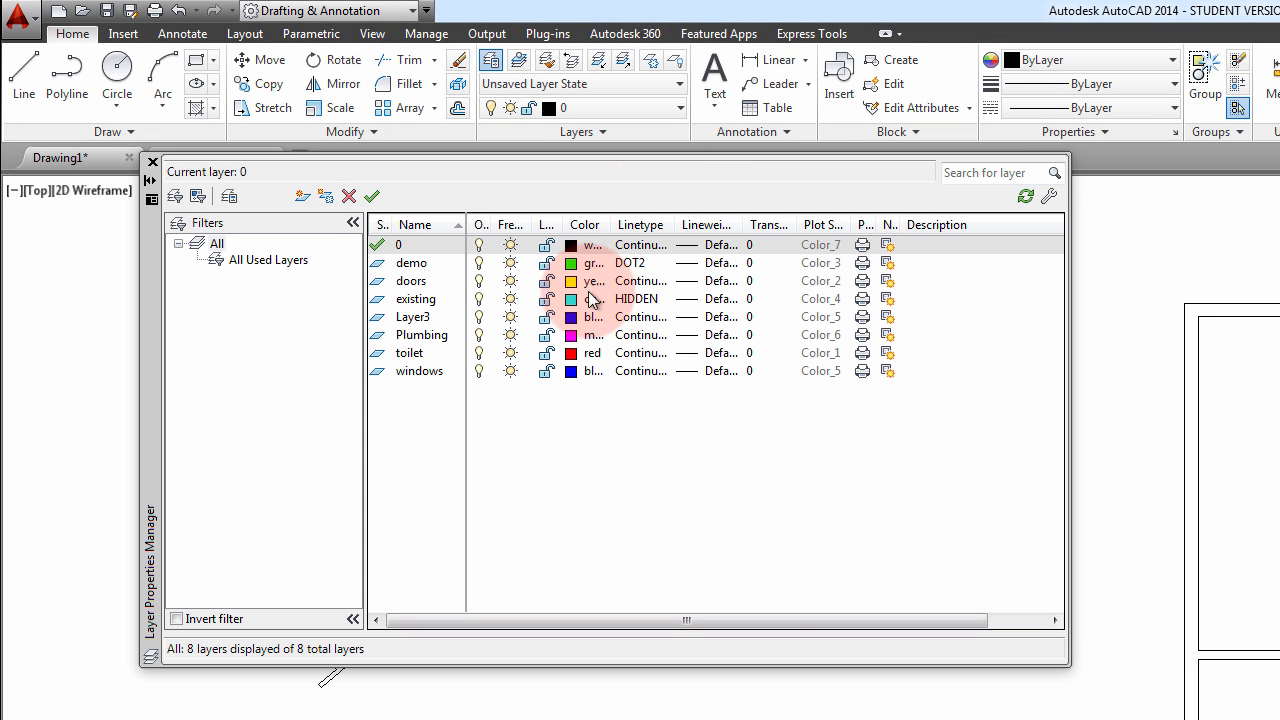
click(574, 282)
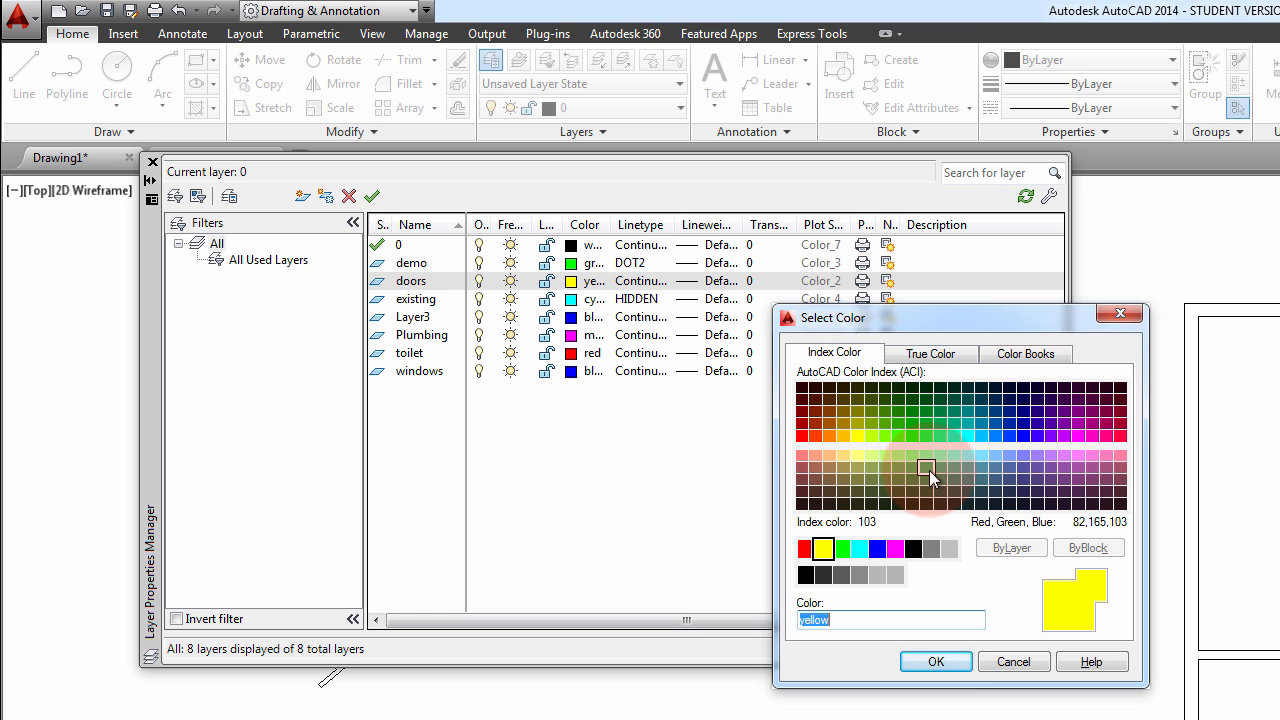
click(926, 467)
click(935, 662)
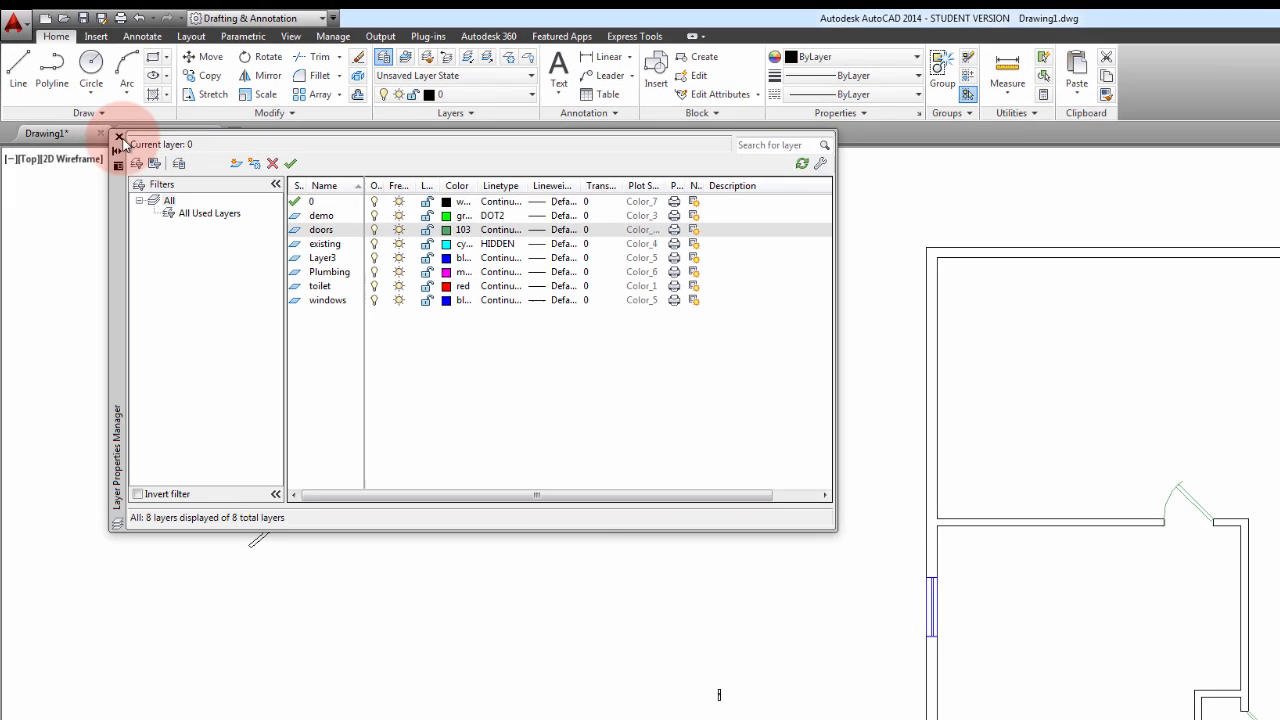
click(152, 162)
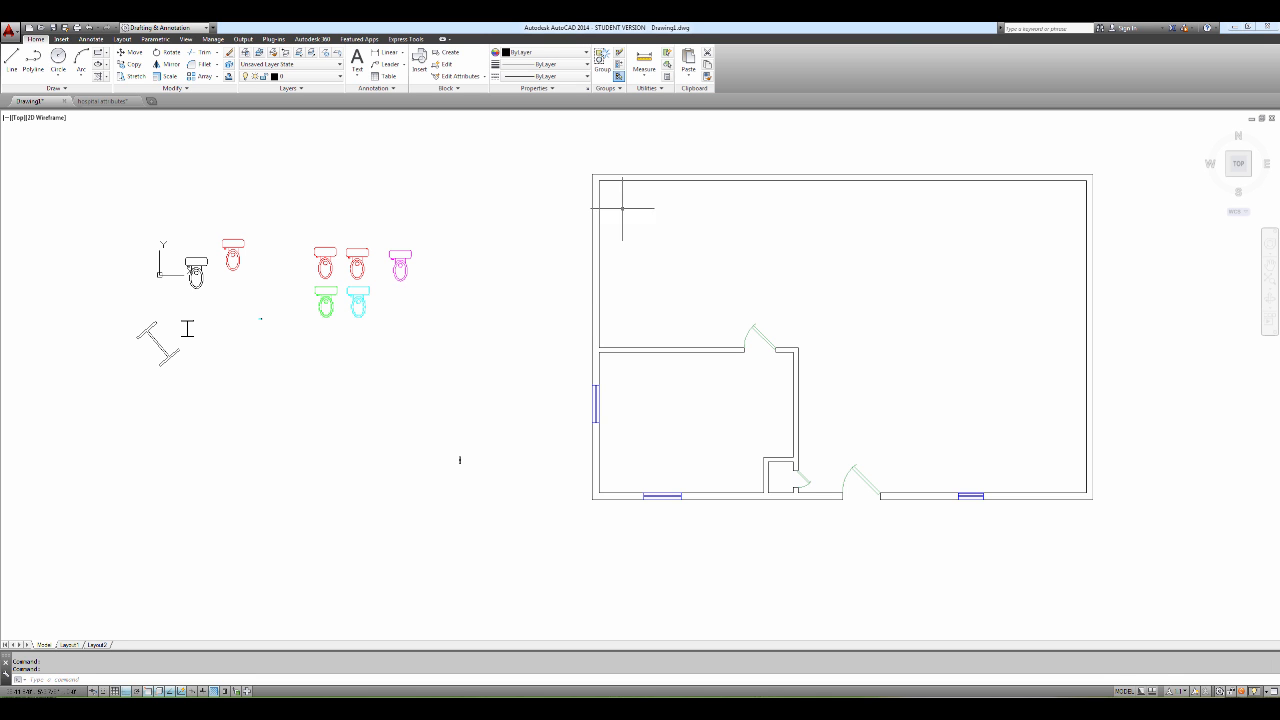
click(1064, 28)
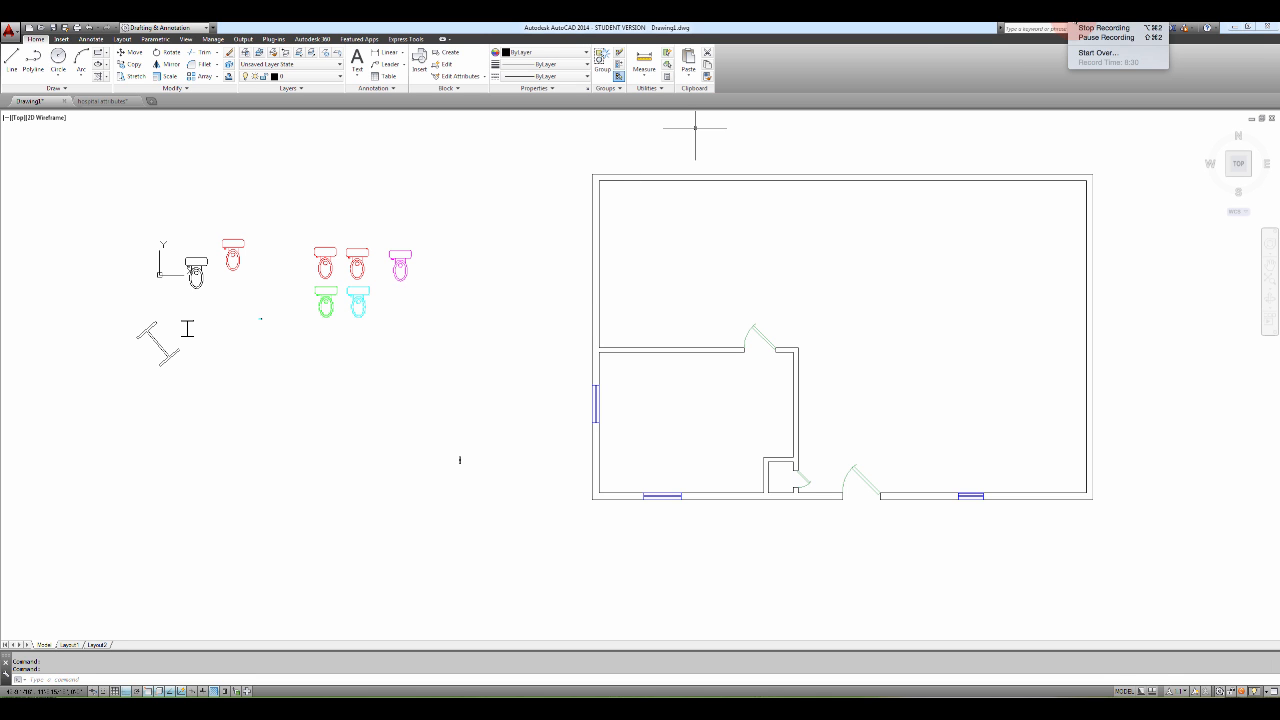